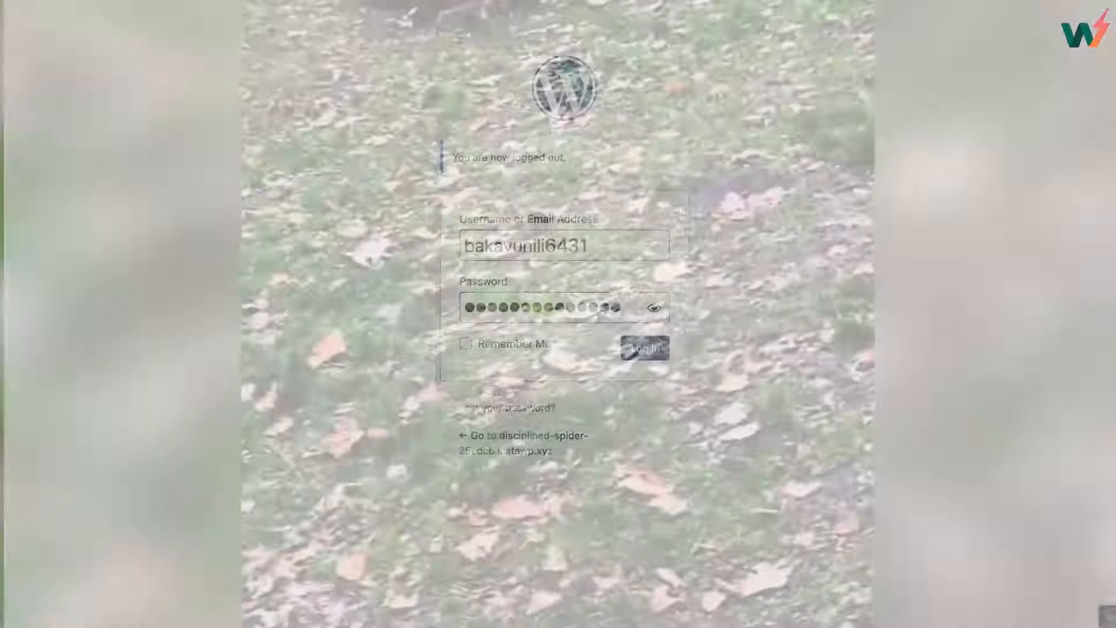
Step: Log in to WordPress to reach the 2024 Starter site's Style Guide page
click(662, 343)
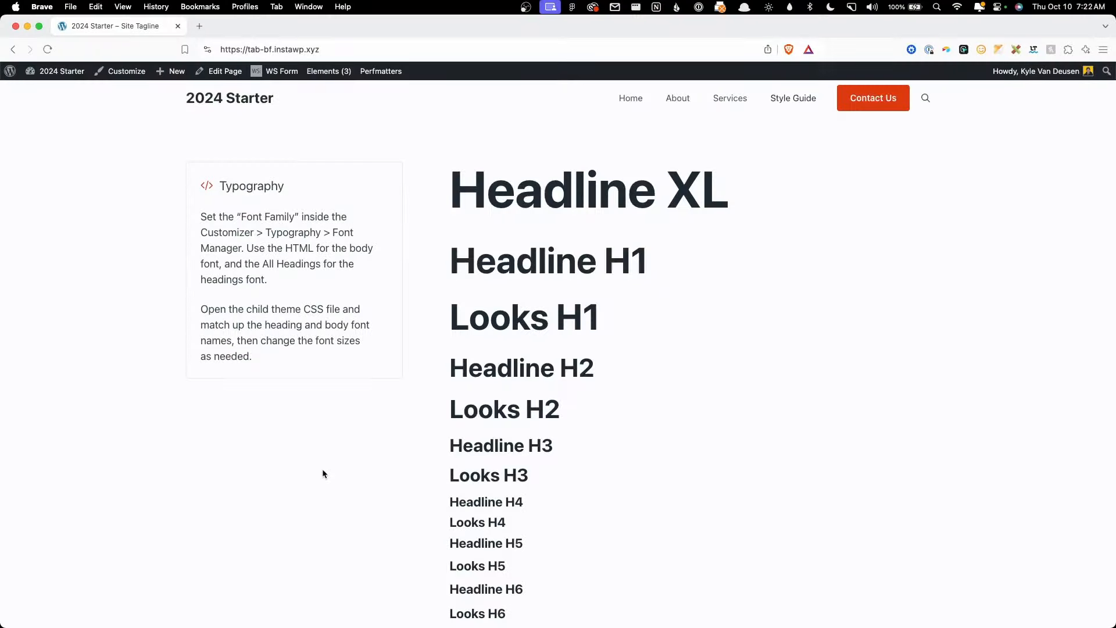
Step: In Site Identity, retitle the site 'Black Friday Deals - The Admin Bar' and clear the tagline
click(122, 72)
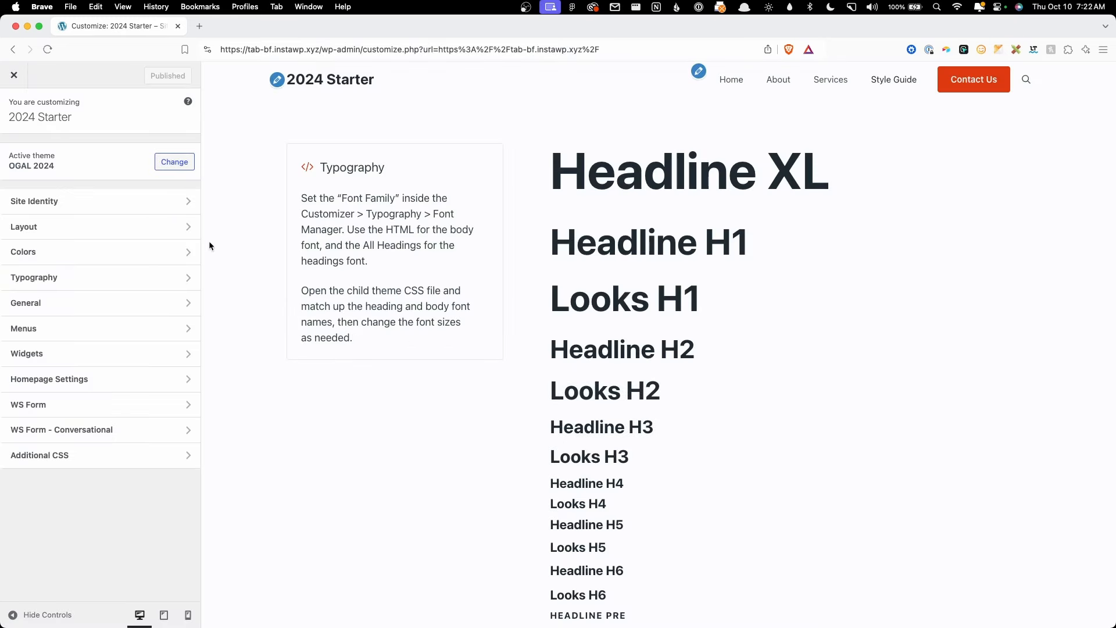
click(157, 204)
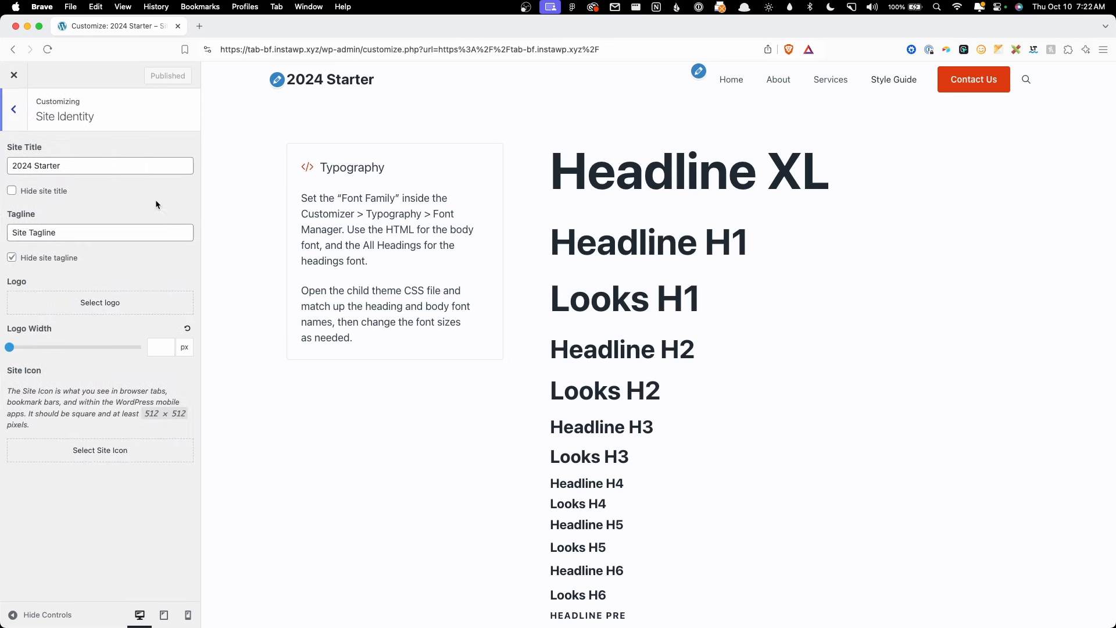
triple_click(53, 165)
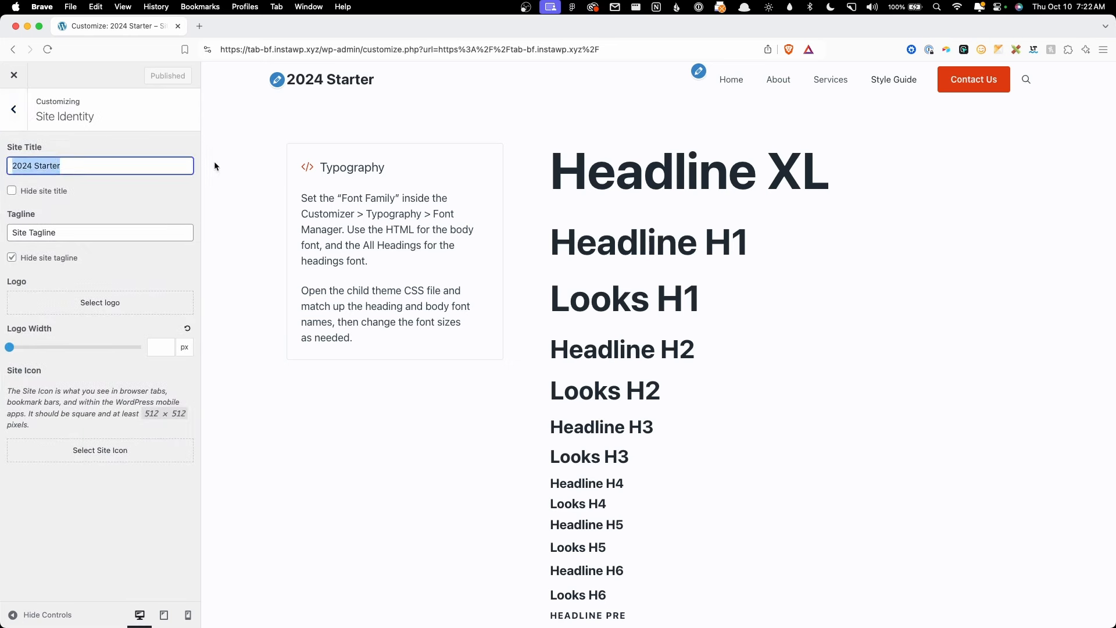
text(Black Friday Deal)
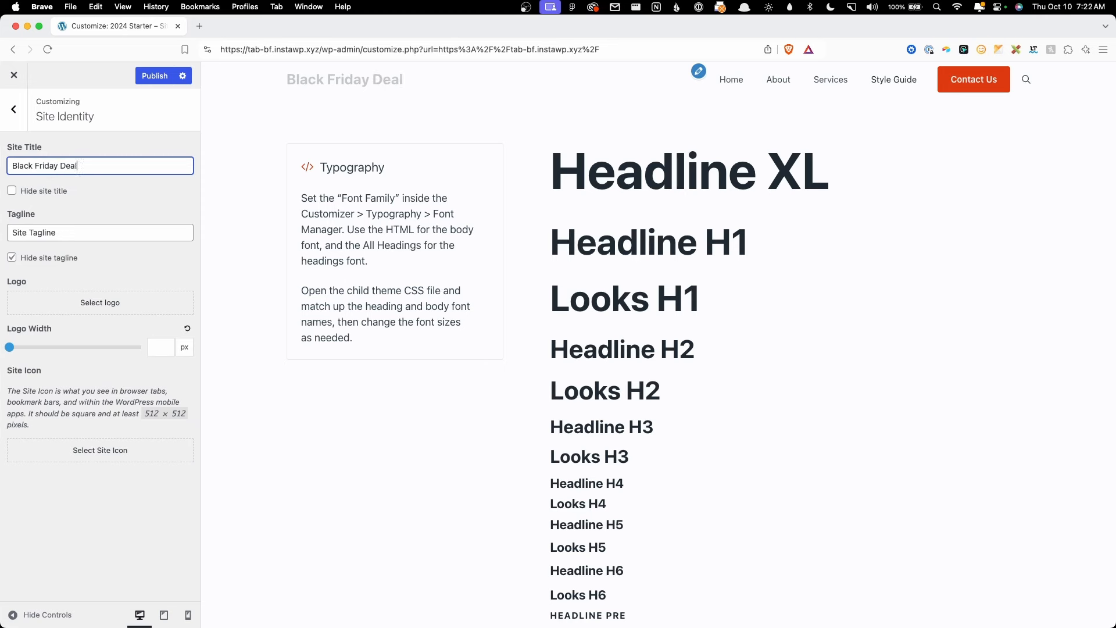
text(s - The Admin Bar)
key(Tab)
key(Tab)
key(BackSpace)
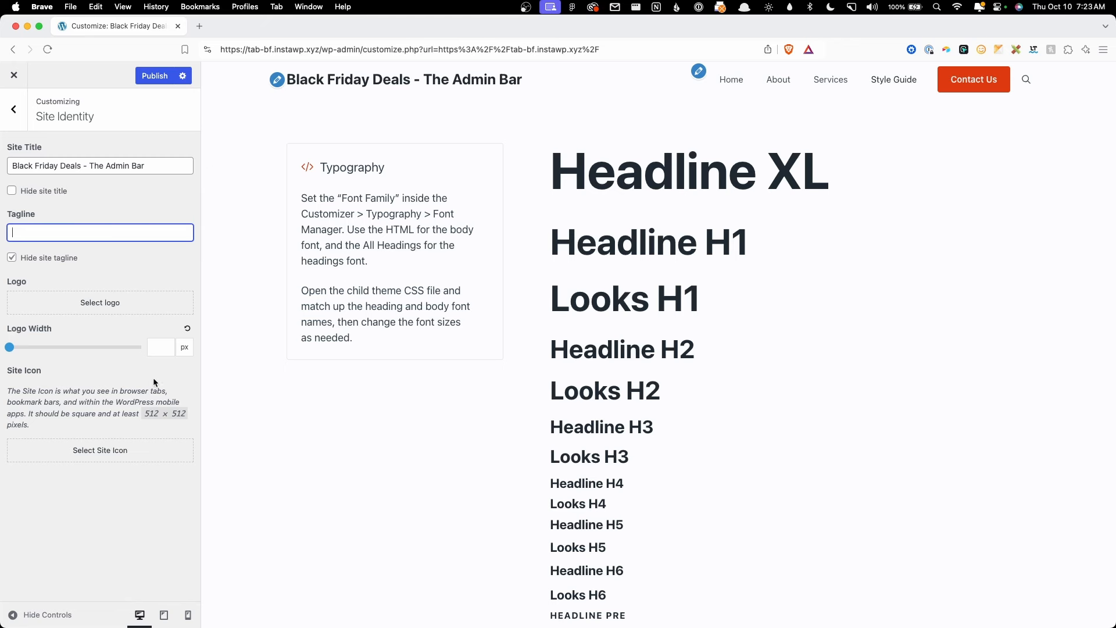
Step: Check the Layout > Container settings, which show a 1280 px container width
click(18, 116)
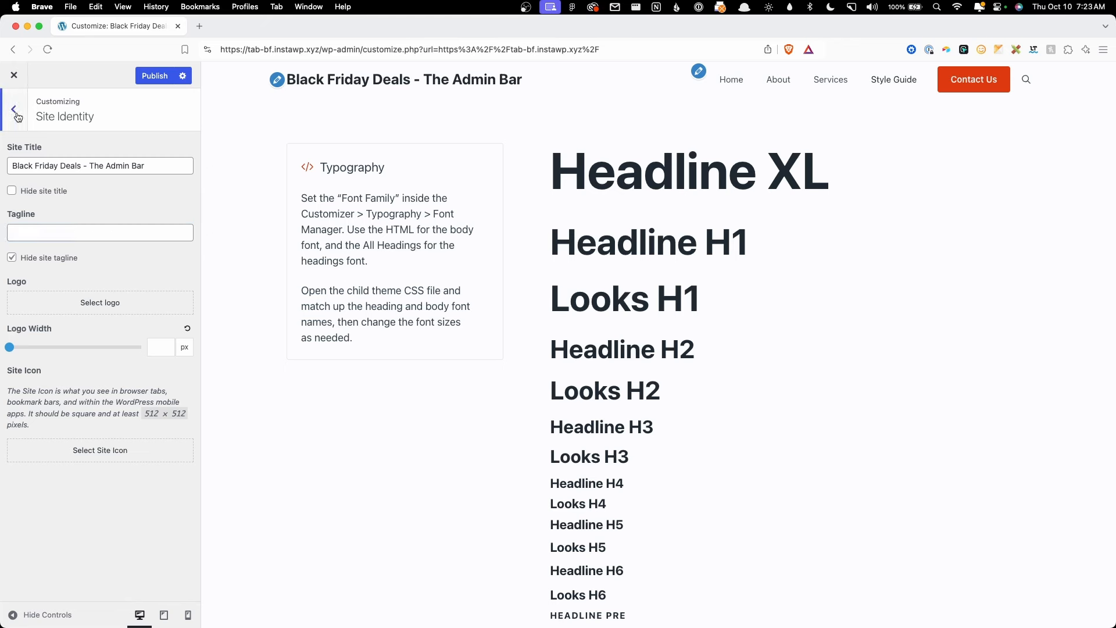
click(77, 227)
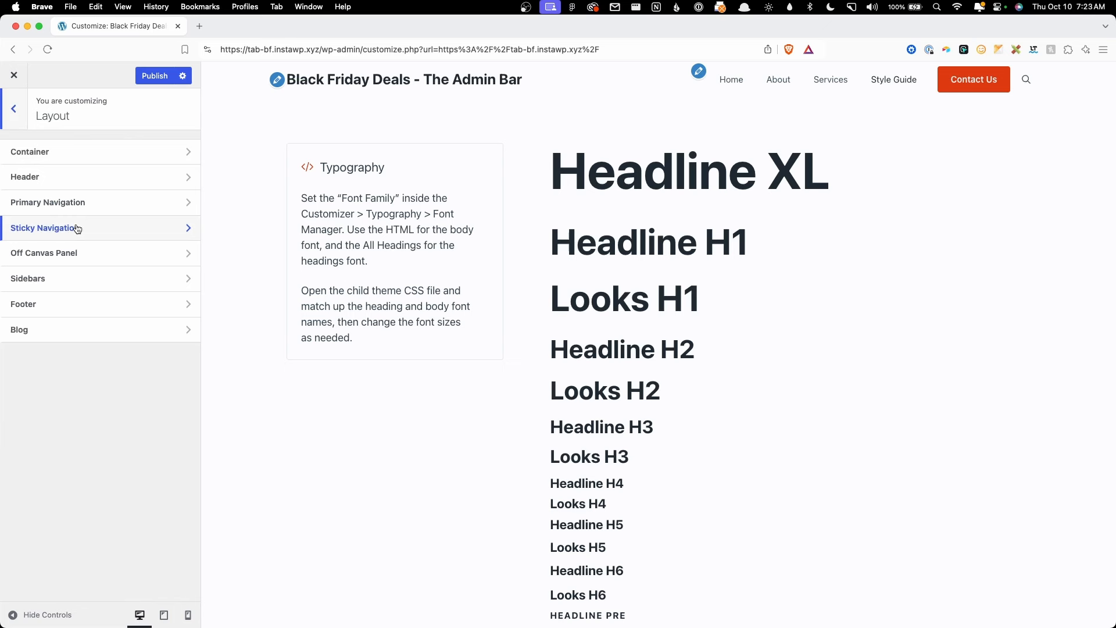
click(73, 153)
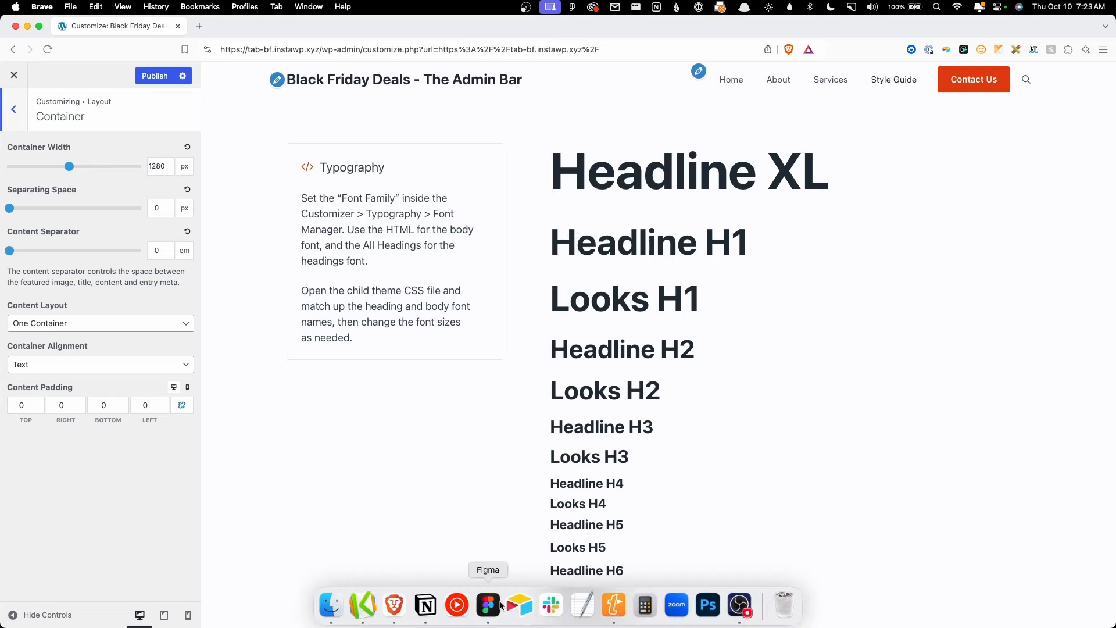
click(493, 603)
Step: Draw a rectangle across the featured deal card in Figma and confirm its 1440 width
click(673, 250)
scroll(625, 228, up, 3)
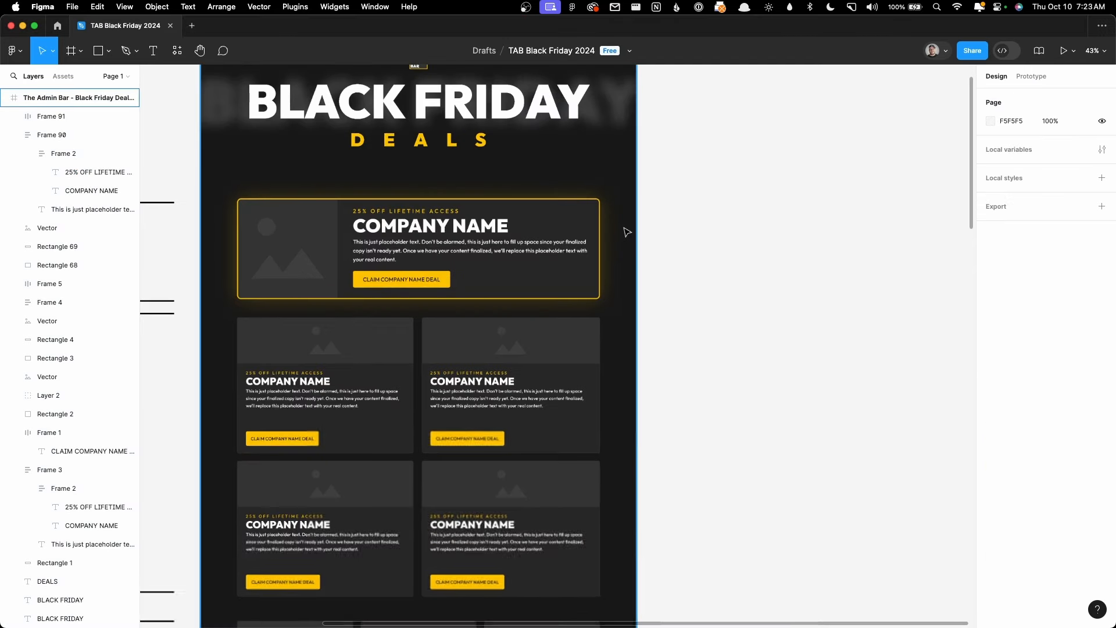
click(98, 50)
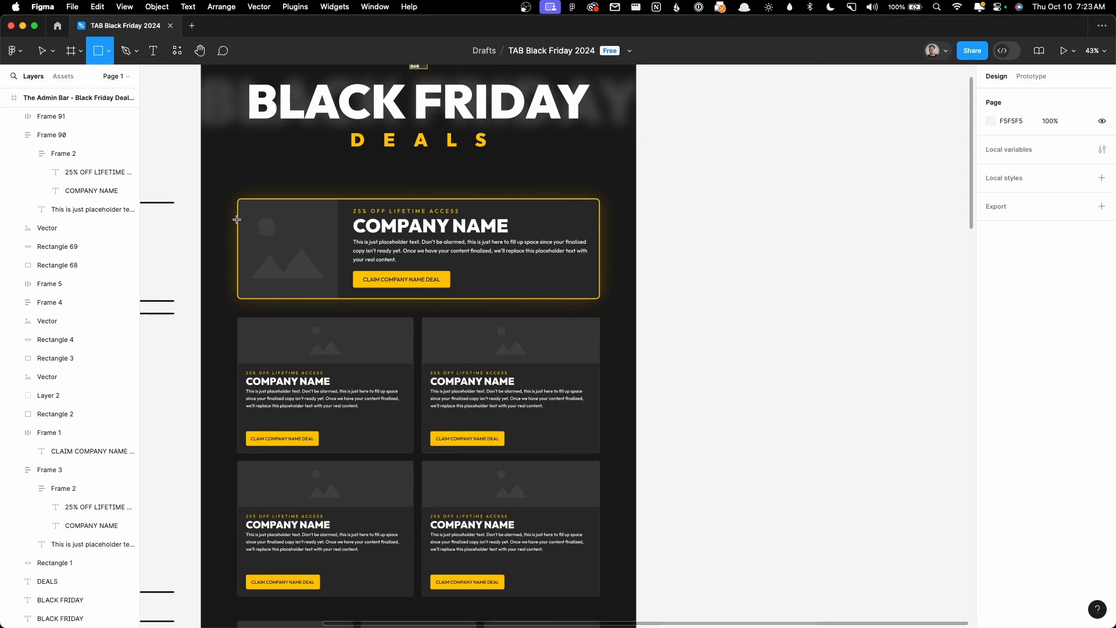
mouse_move(237, 219)
mouse_down()
mouse_move(611, 291)
mouse_move(600, 283)
mouse_up()
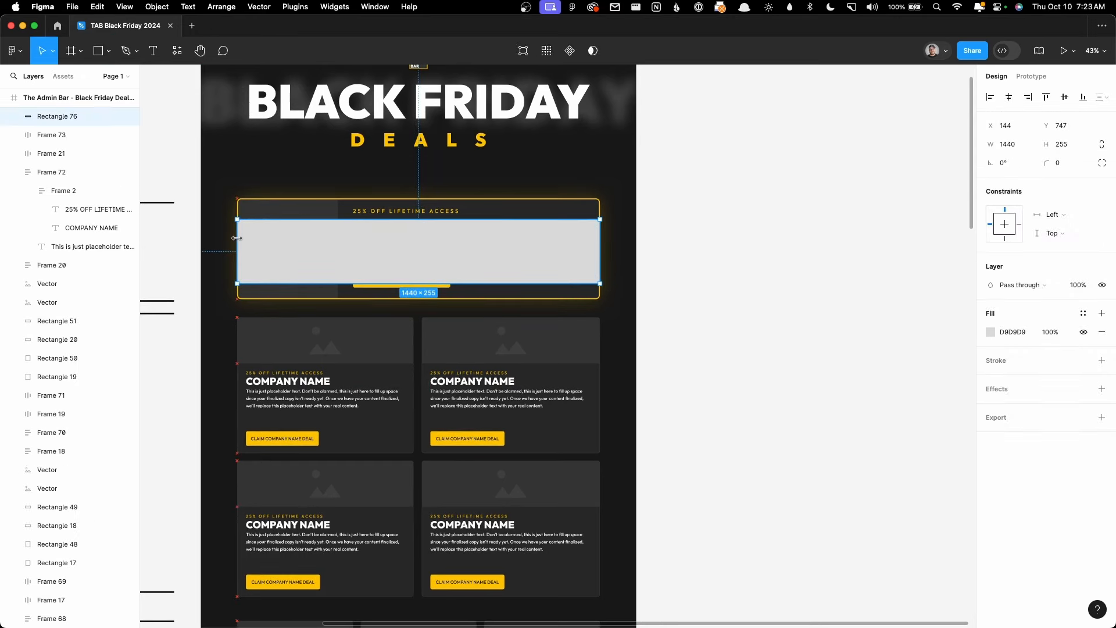
click(1010, 149)
click(23, 25)
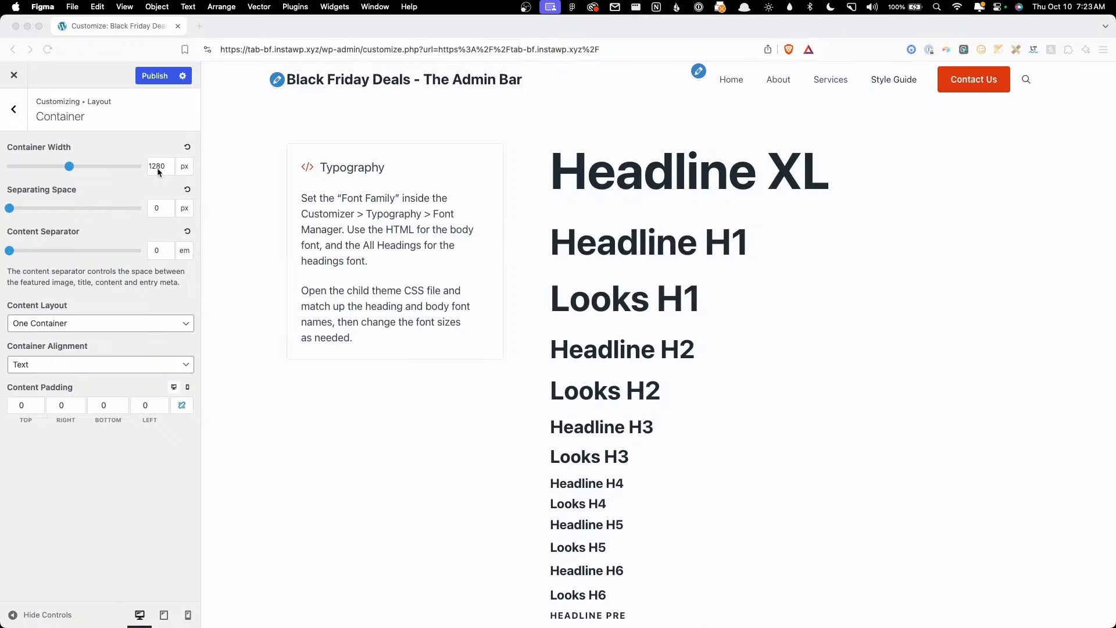
Step: Change the Customizer's Container Width from 1280 to 1440 px
double_click(157, 166)
text(1440)
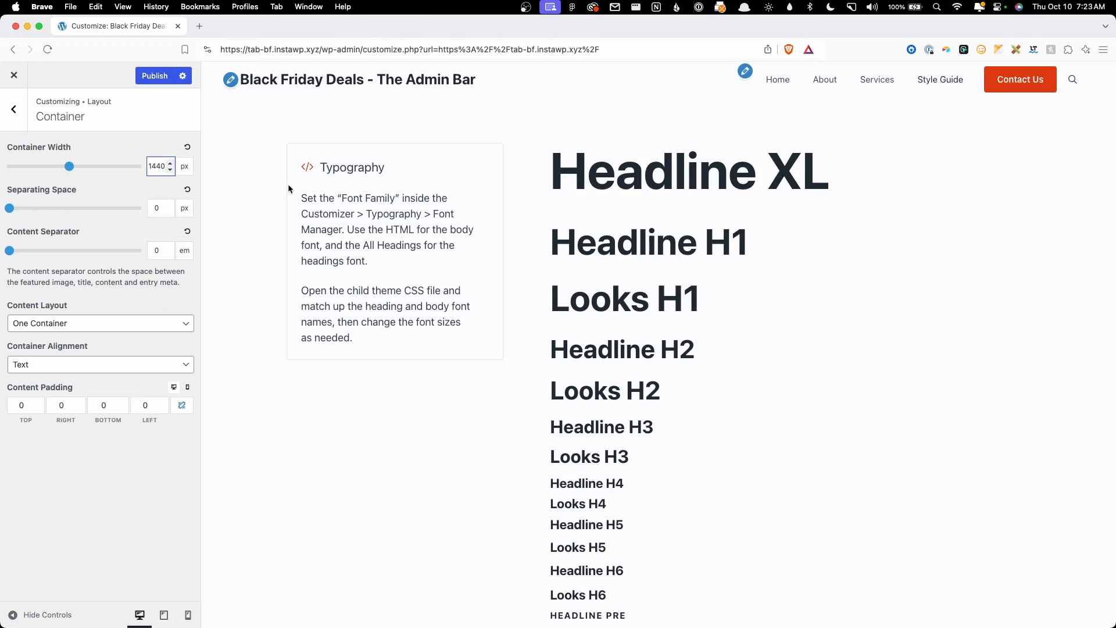
click(487, 606)
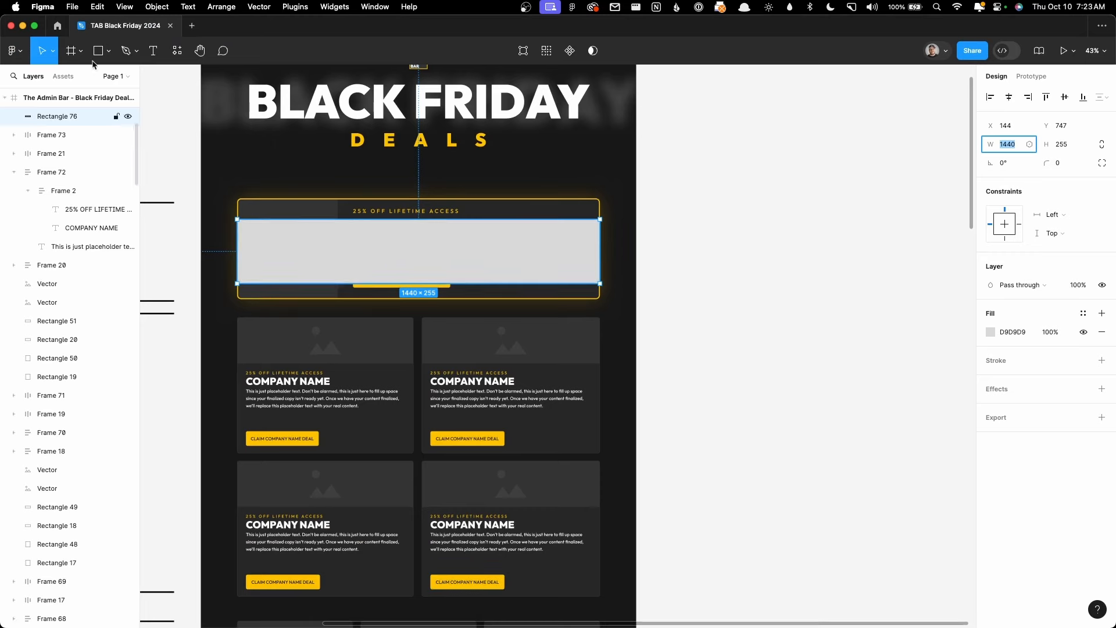
key(super+Tab)
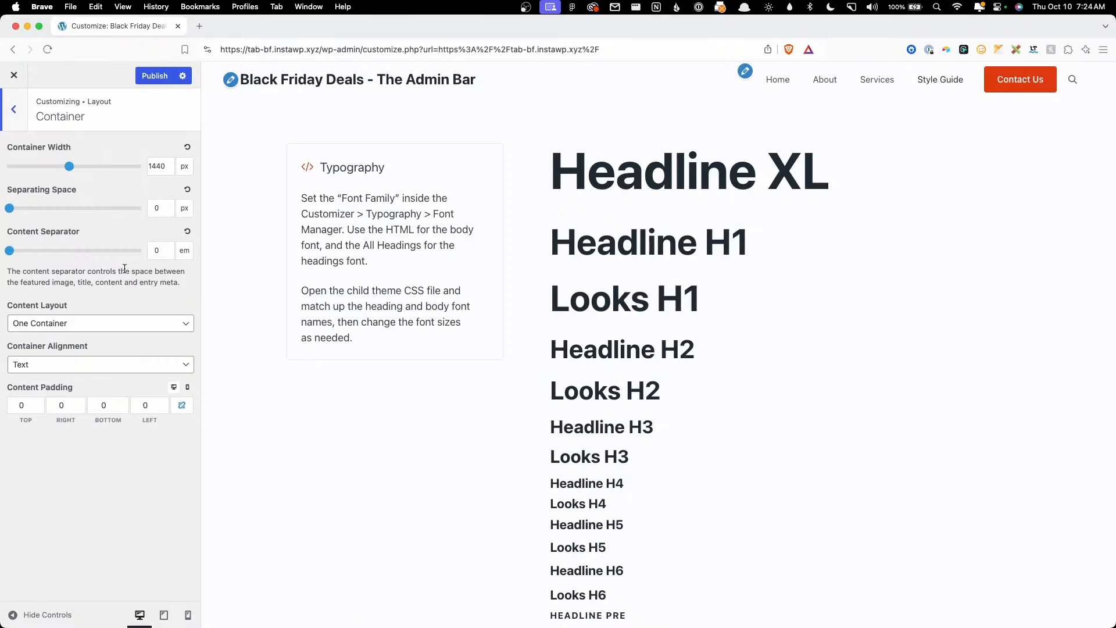
click(13, 108)
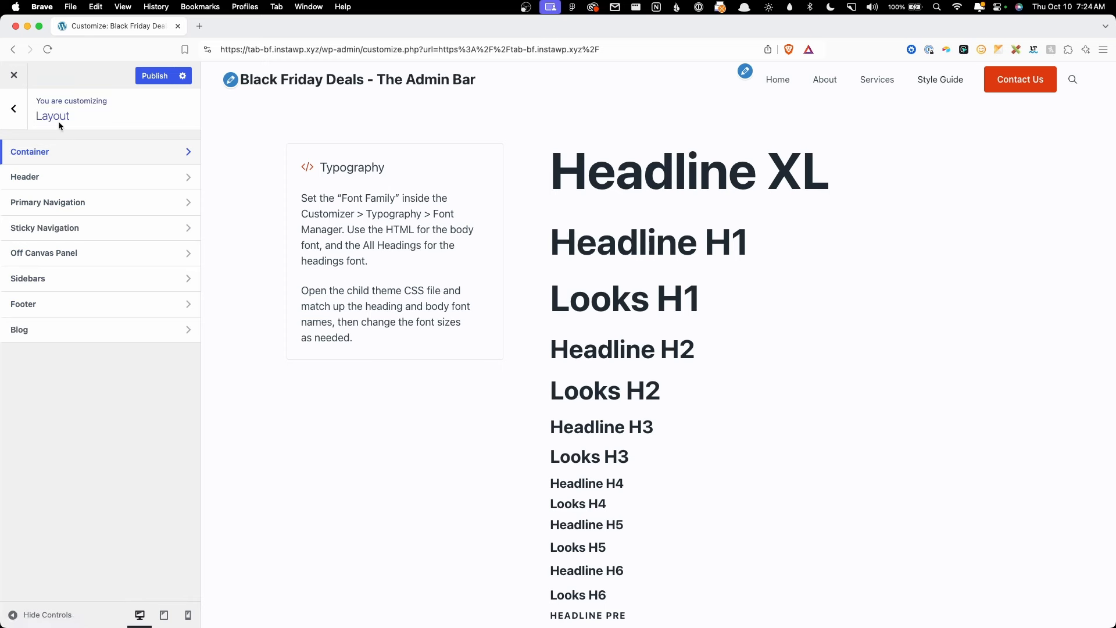
Step: Open Colors and scroll the preview down to the colour swatch grid
click(25, 119)
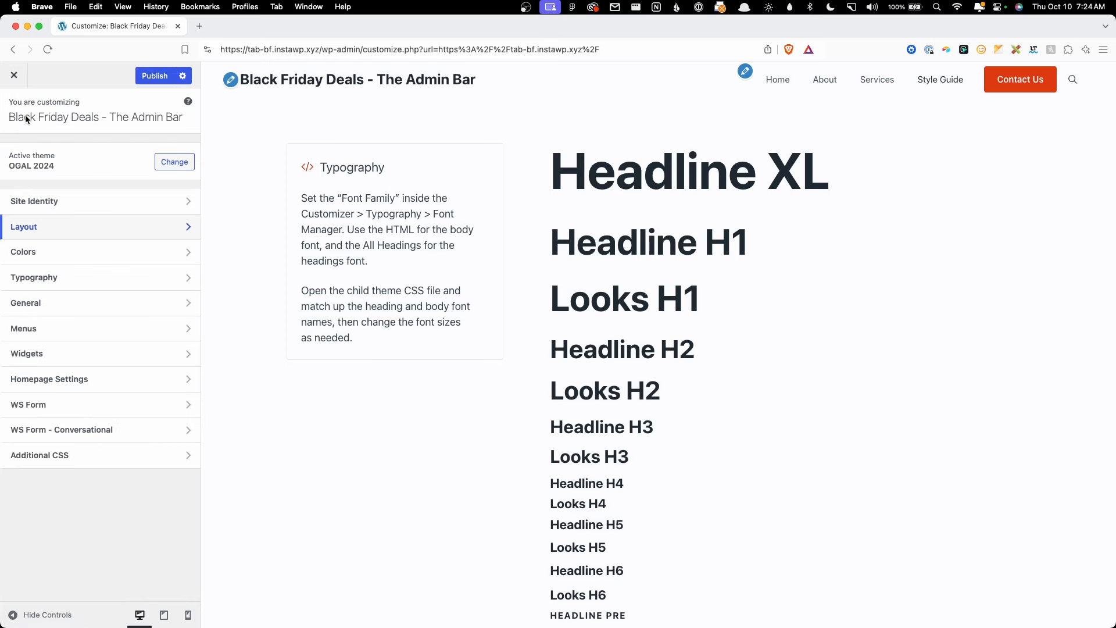
click(108, 263)
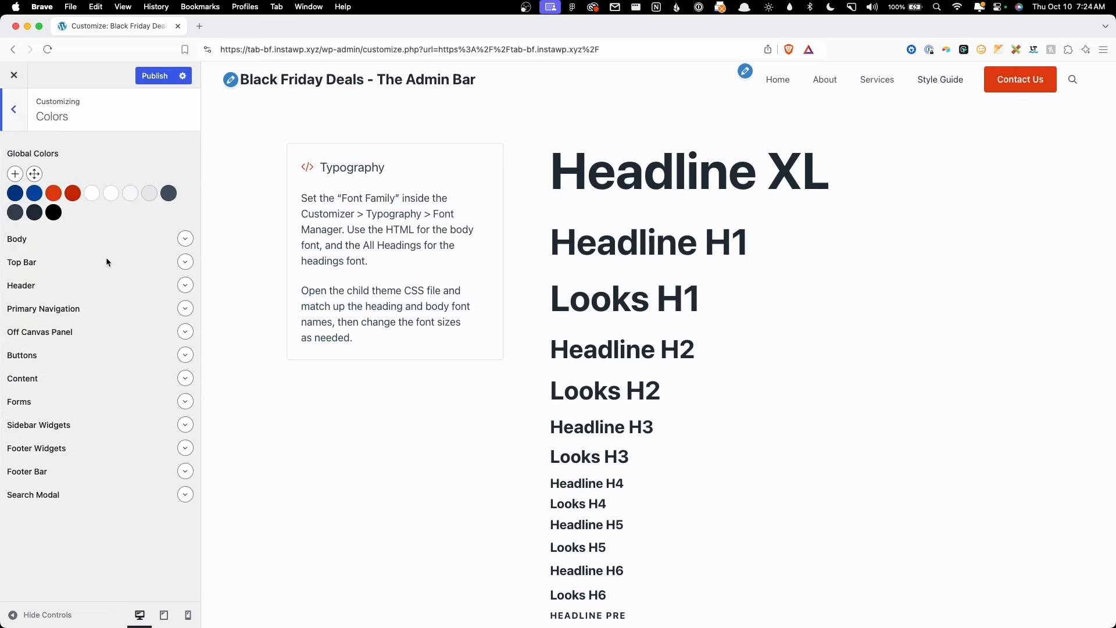
scroll(749, 348, down, 5)
scroll(754, 376, down, 10)
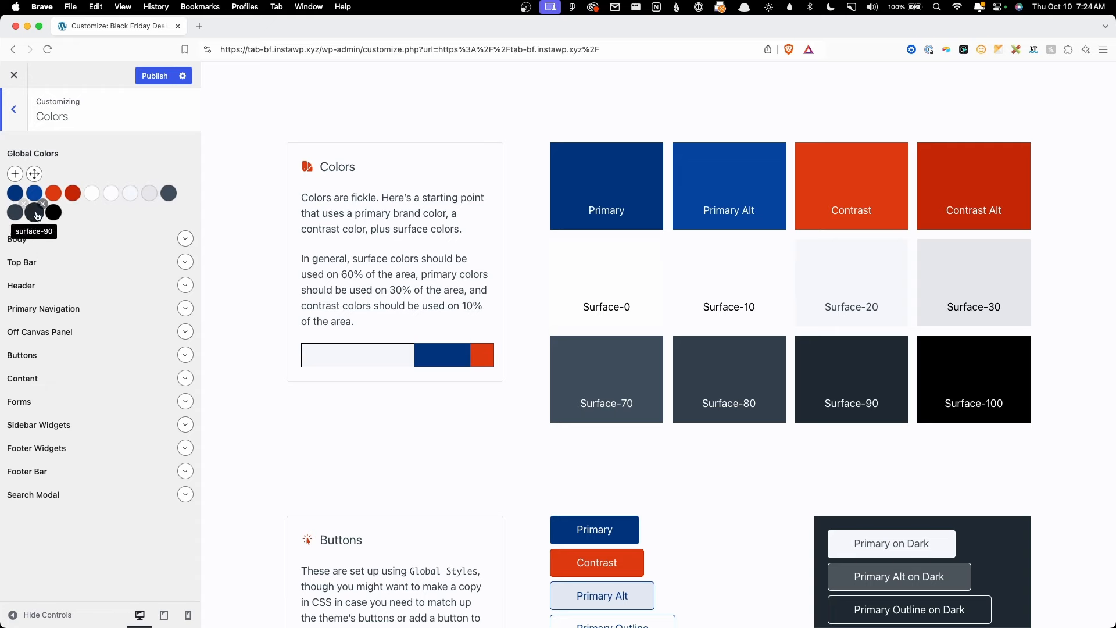
Step: Delete the 1440 × 255 measuring rectangle in Figma
click(482, 617)
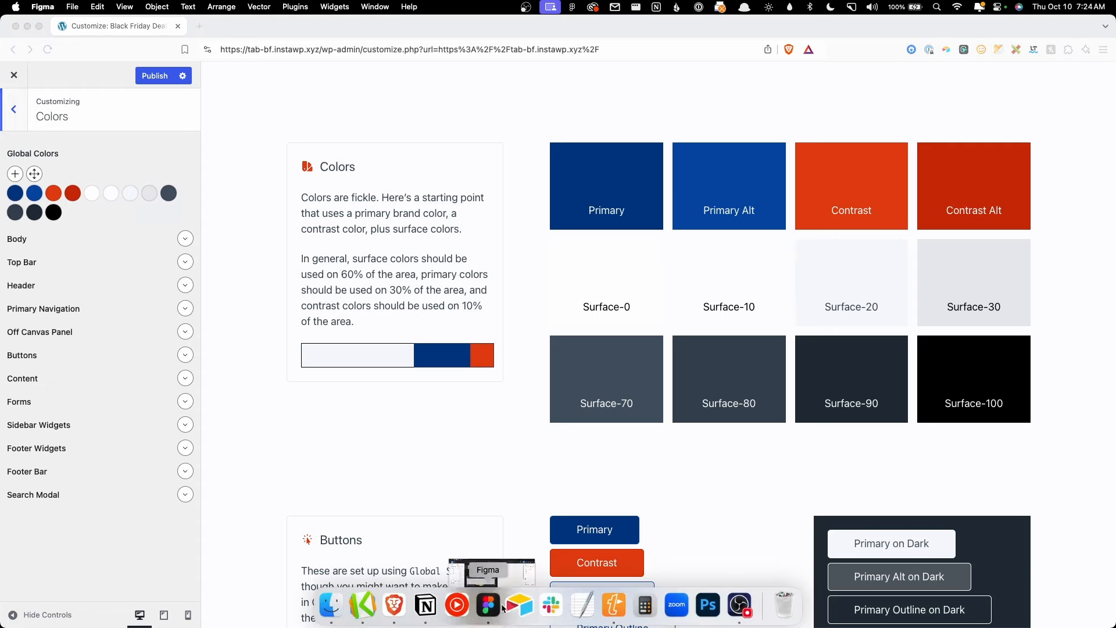
key(Delete)
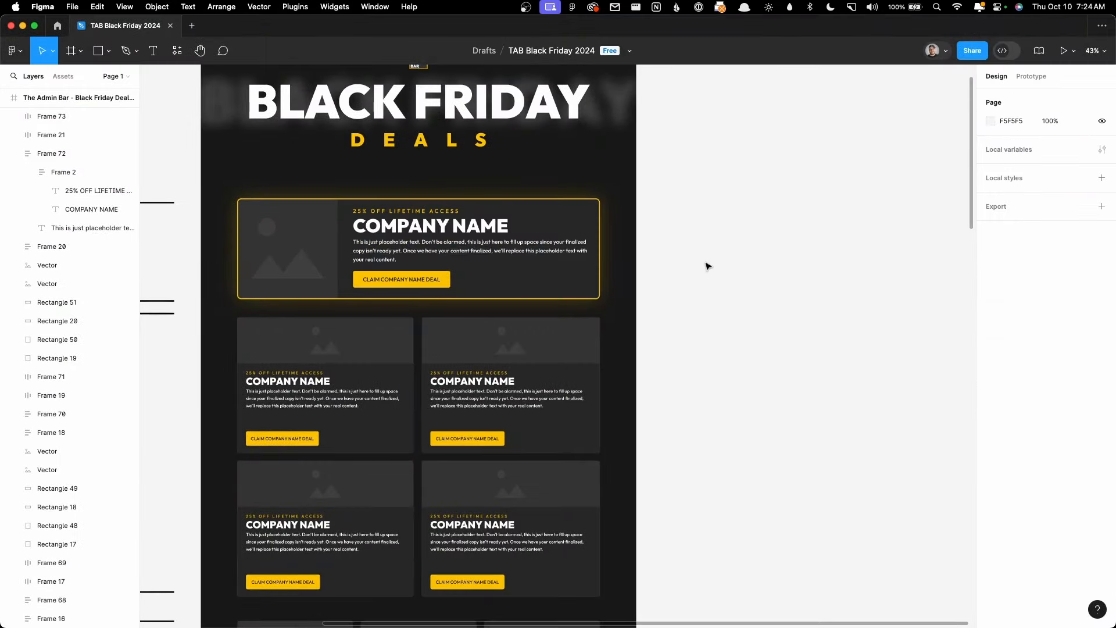
scroll(581, 267, up, 5)
Step: Inspect the page frame's selection colours, picking out the yellow FEC200
click(280, 187)
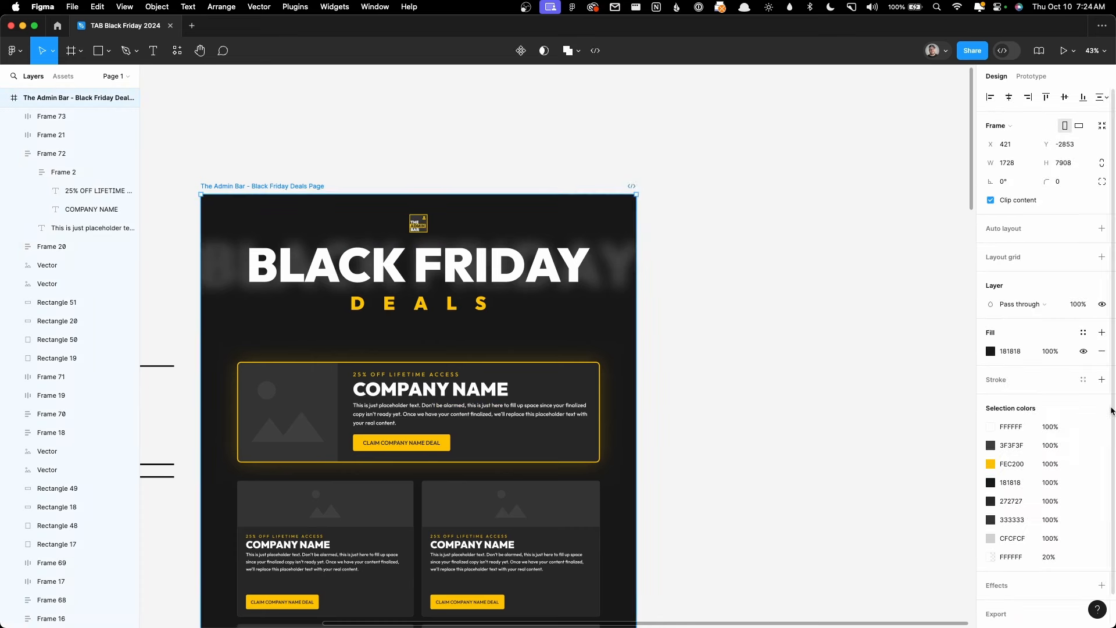
scroll(997, 407, down, 1)
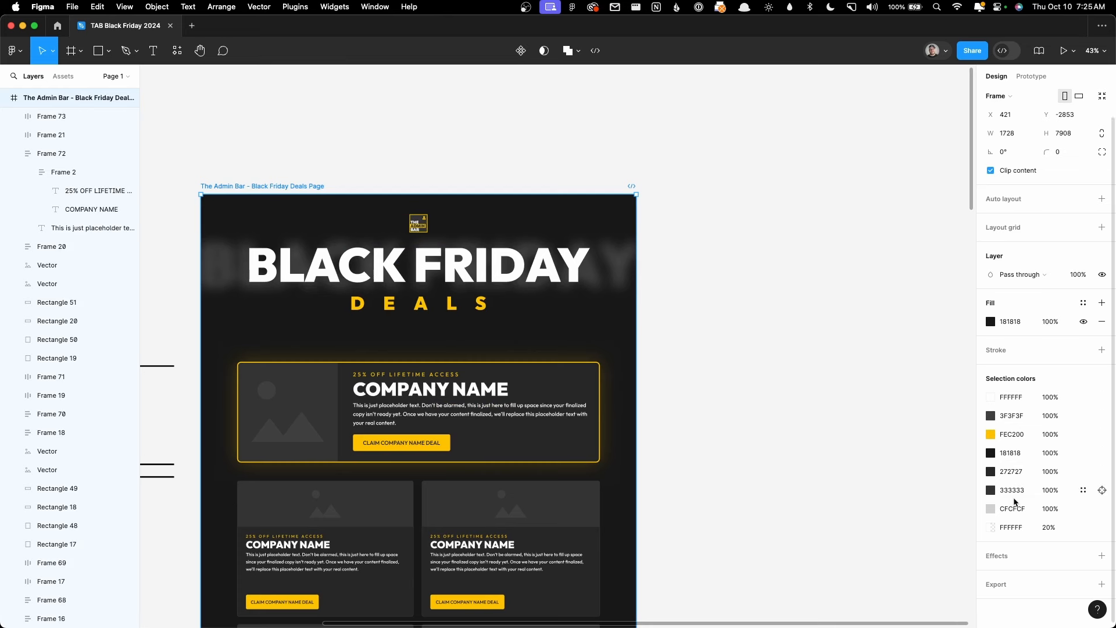
click(1012, 437)
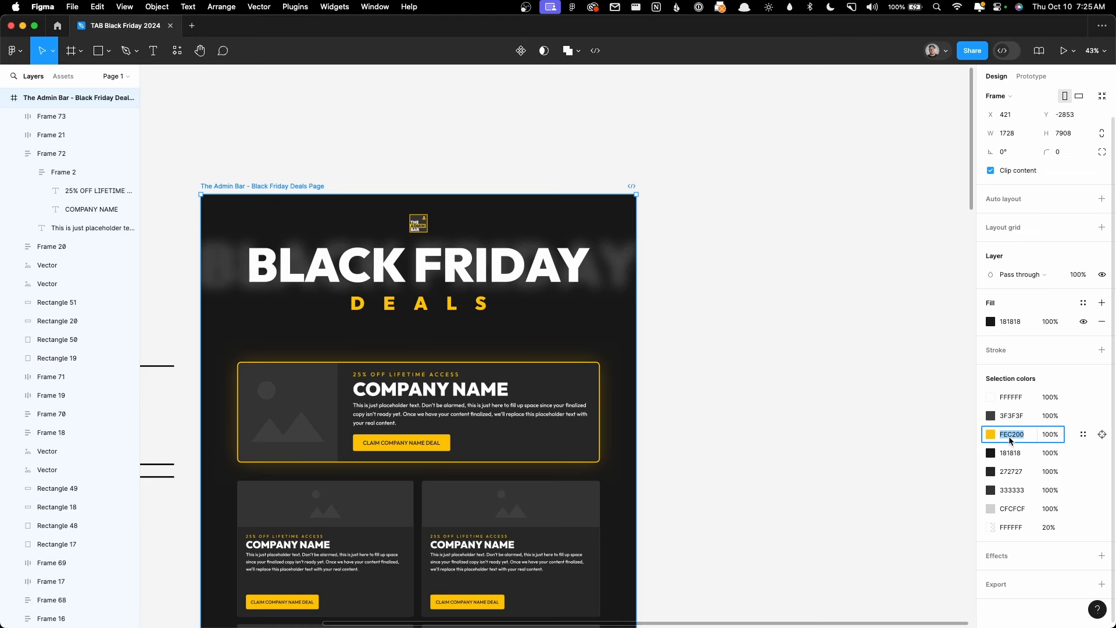
click(916, 443)
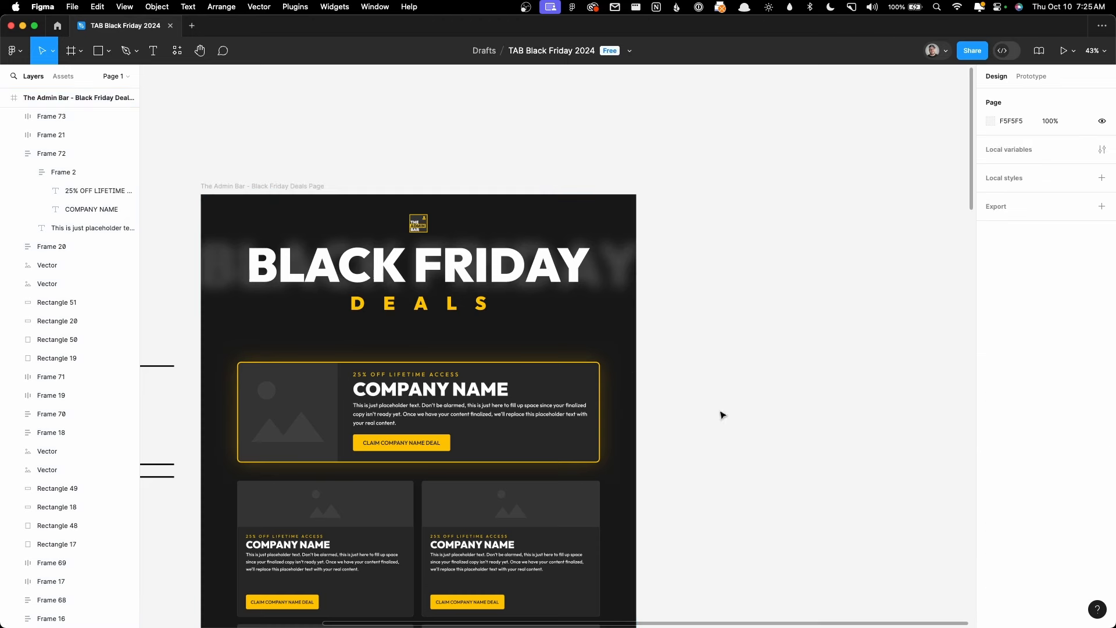
click(22, 25)
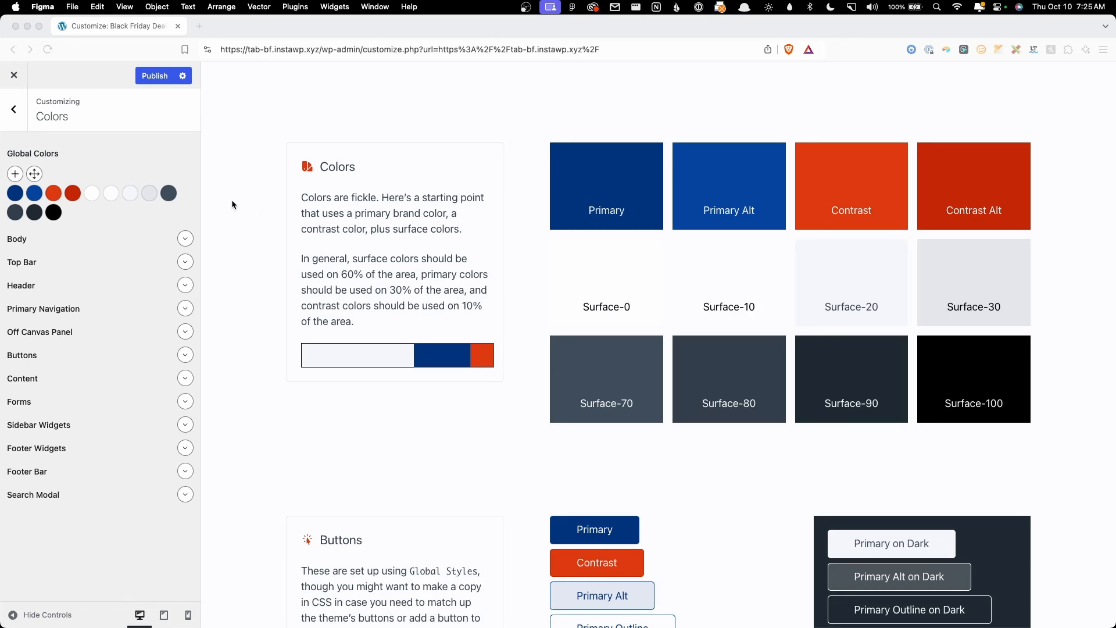
Step: Replace the primary global colour's hex #01337d with fec200
click(103, 151)
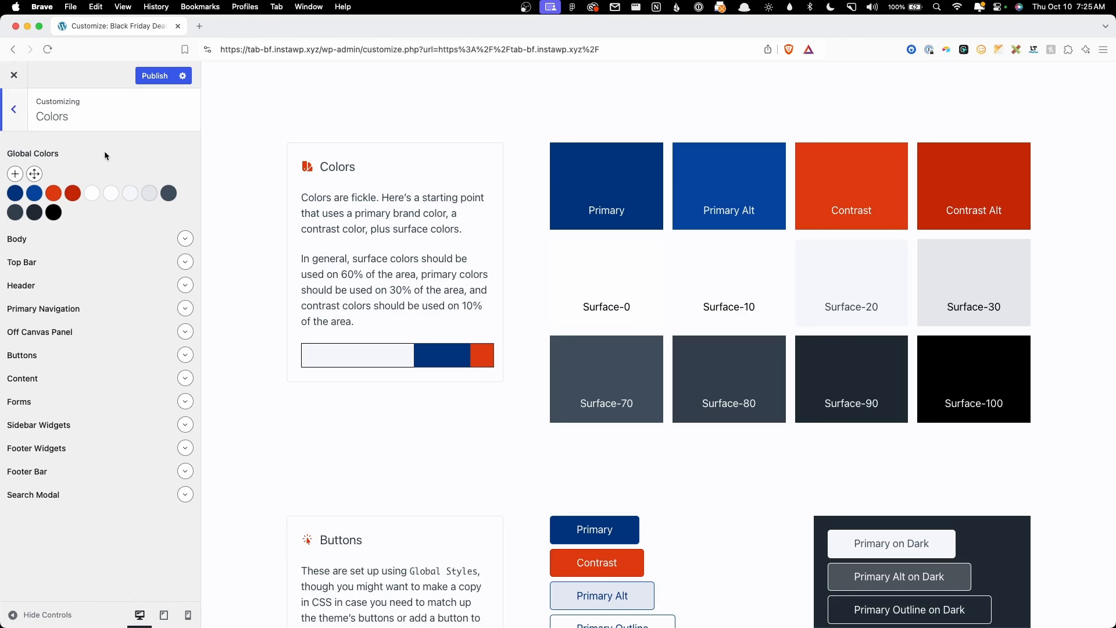
click(20, 197)
double_click(105, 384)
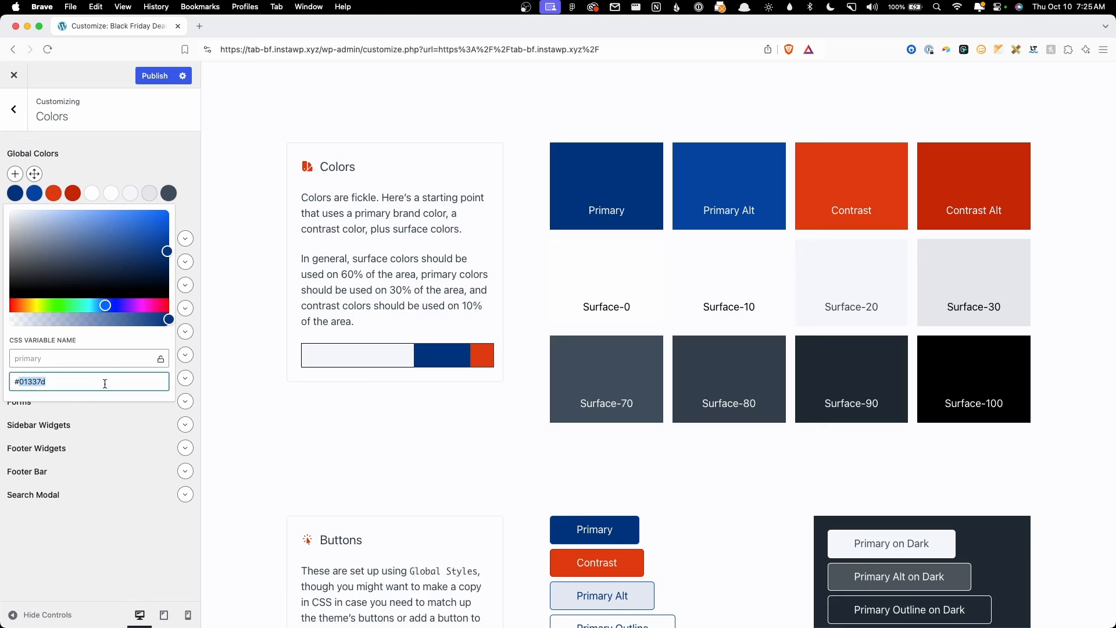
text(fec200)
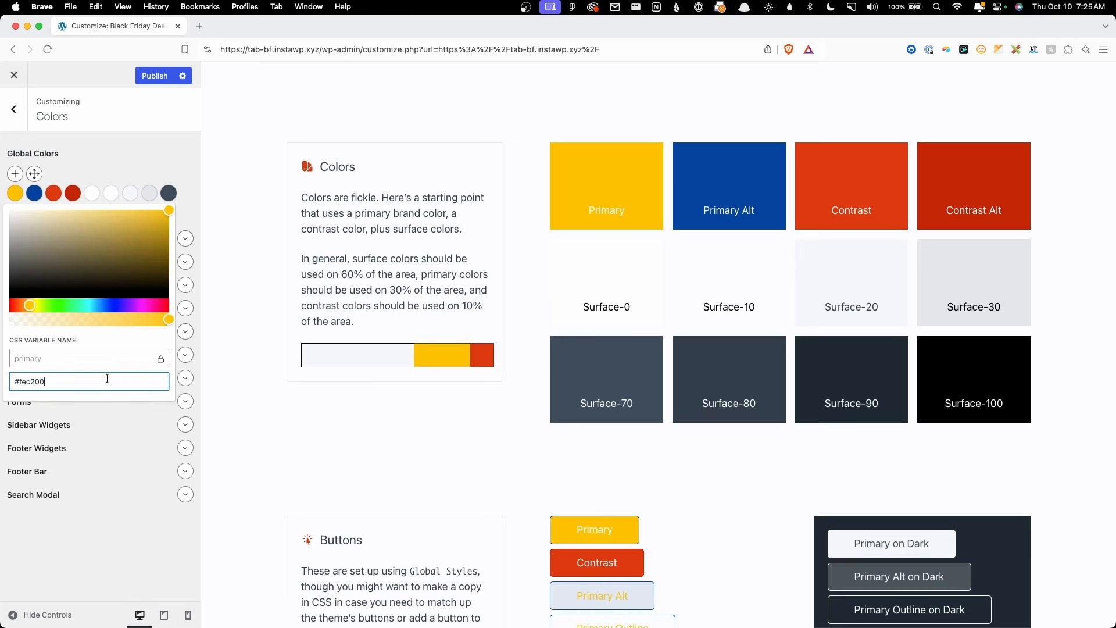
click(107, 151)
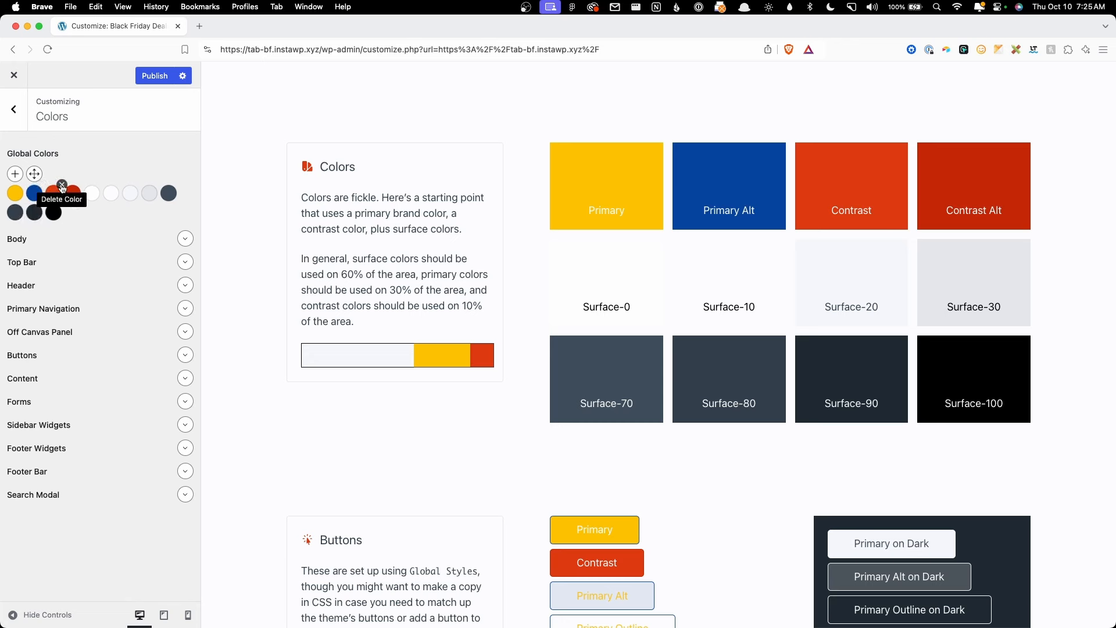
Step: Delete both red global colours, confirming each removal
click(62, 186)
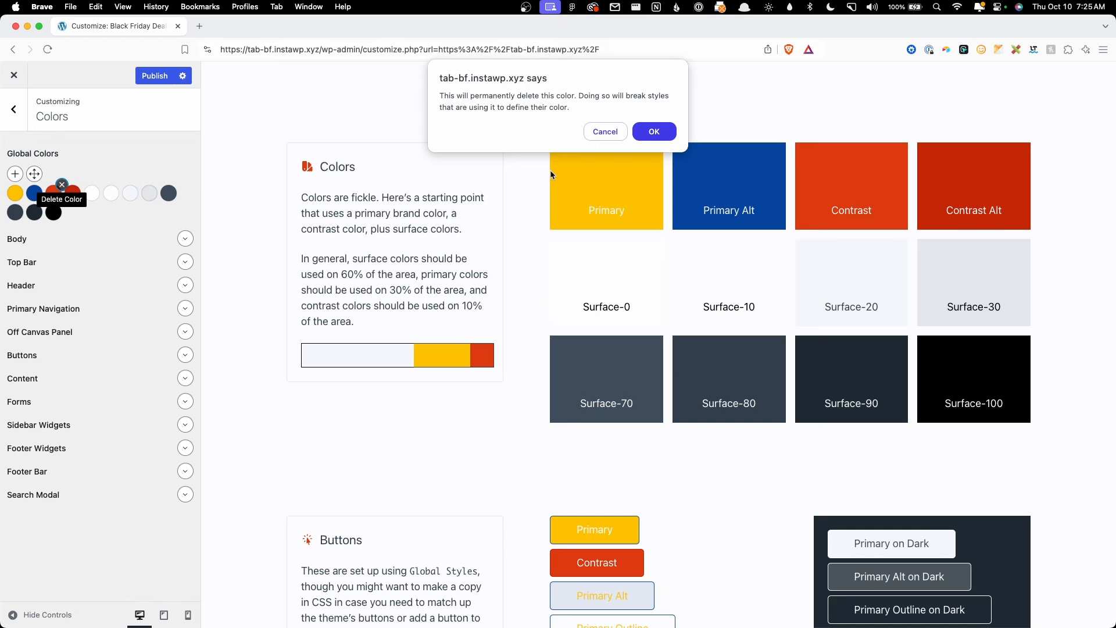
click(644, 138)
click(63, 185)
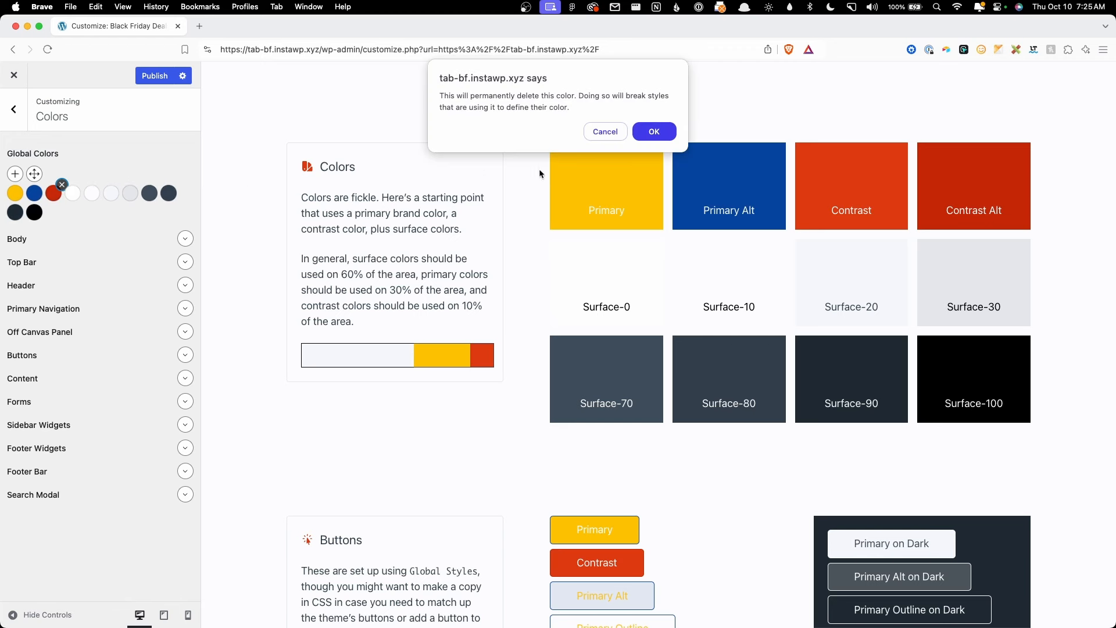
click(652, 131)
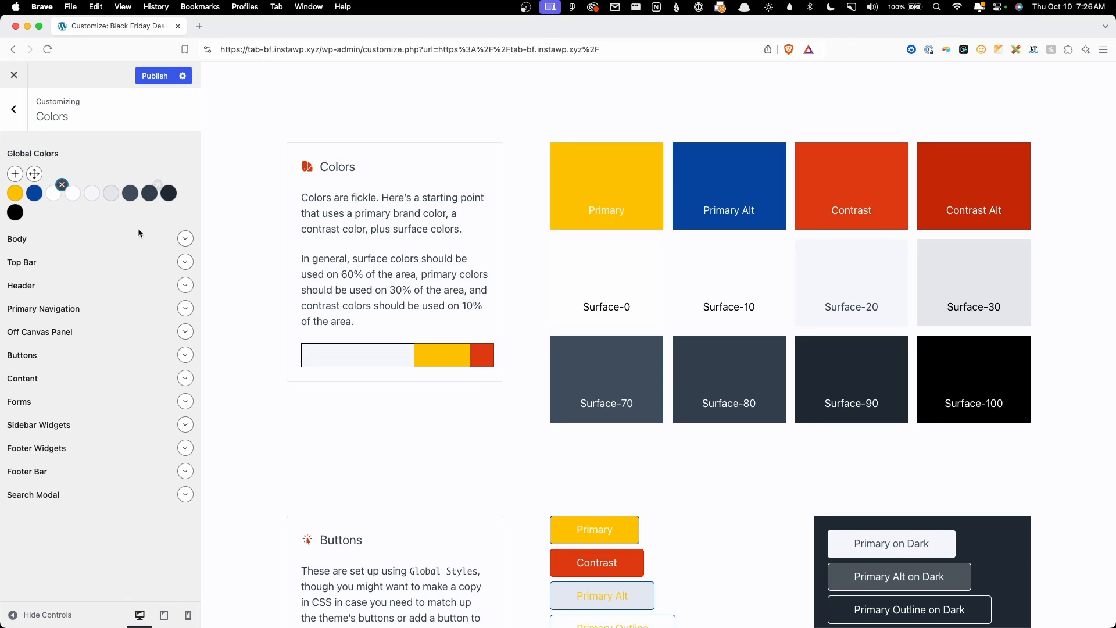
Step: Check the surface-0 and black surface-100 (#000000) colour values
click(52, 194)
click(106, 157)
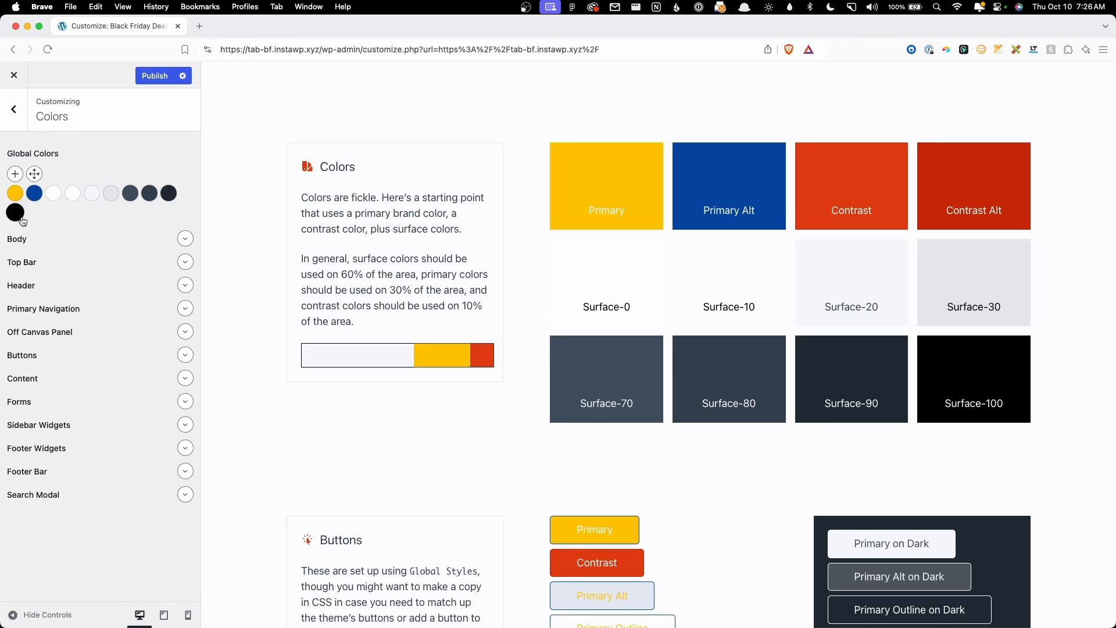
click(15, 213)
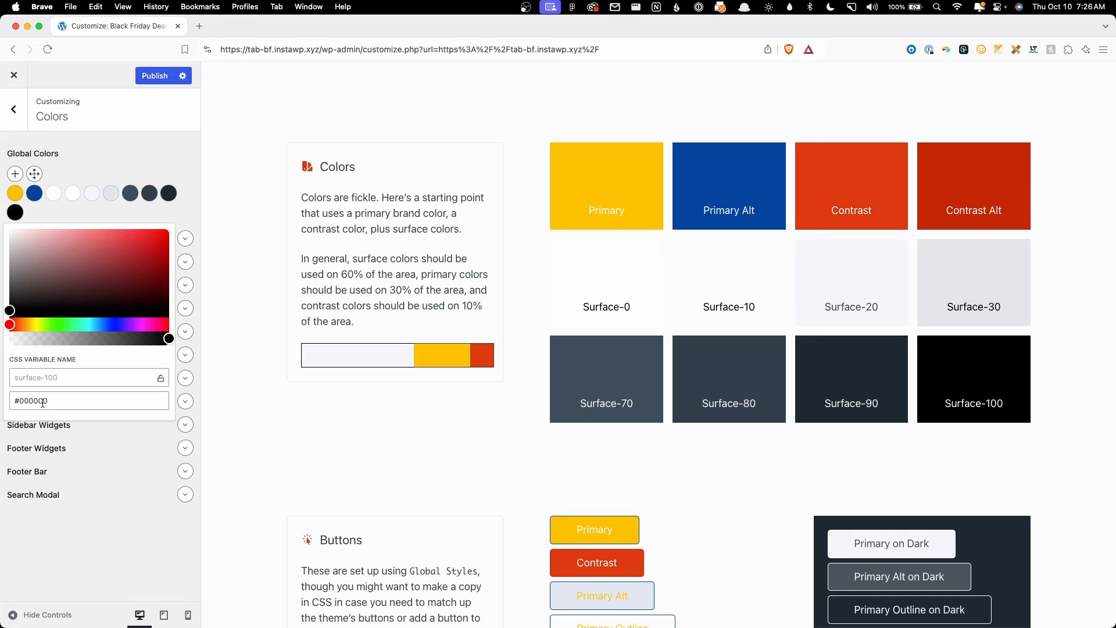
click(79, 212)
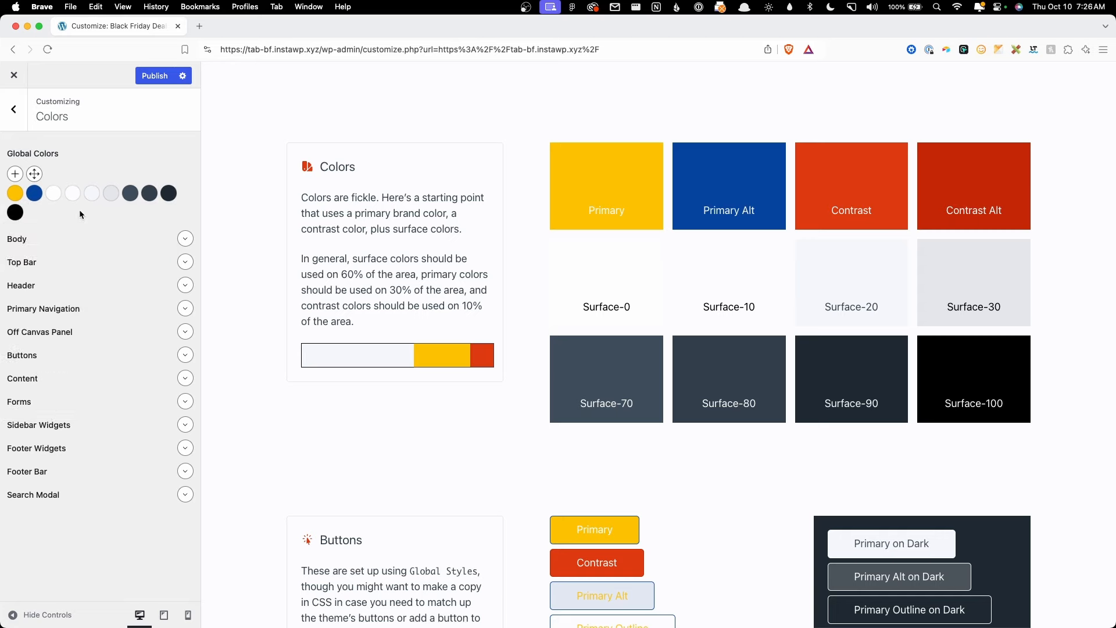
key(super+Tab)
scroll(745, 343, down, 4)
Step: Scroll the Figma canvas up to the Black Friday header, then minimize Figma
scroll(745, 343, up, 5)
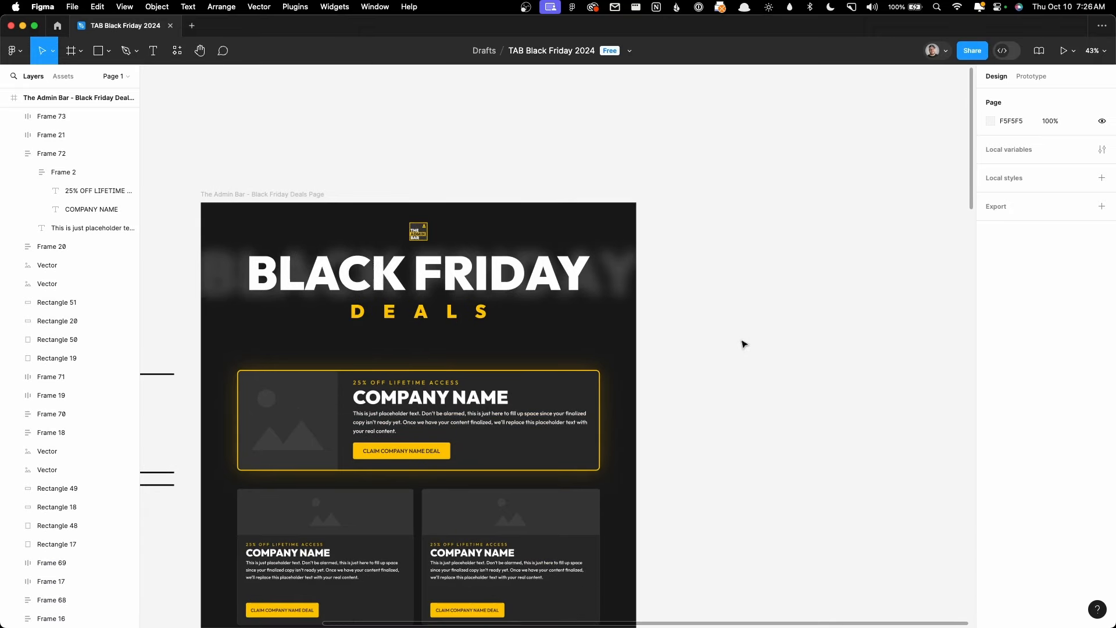
click(23, 26)
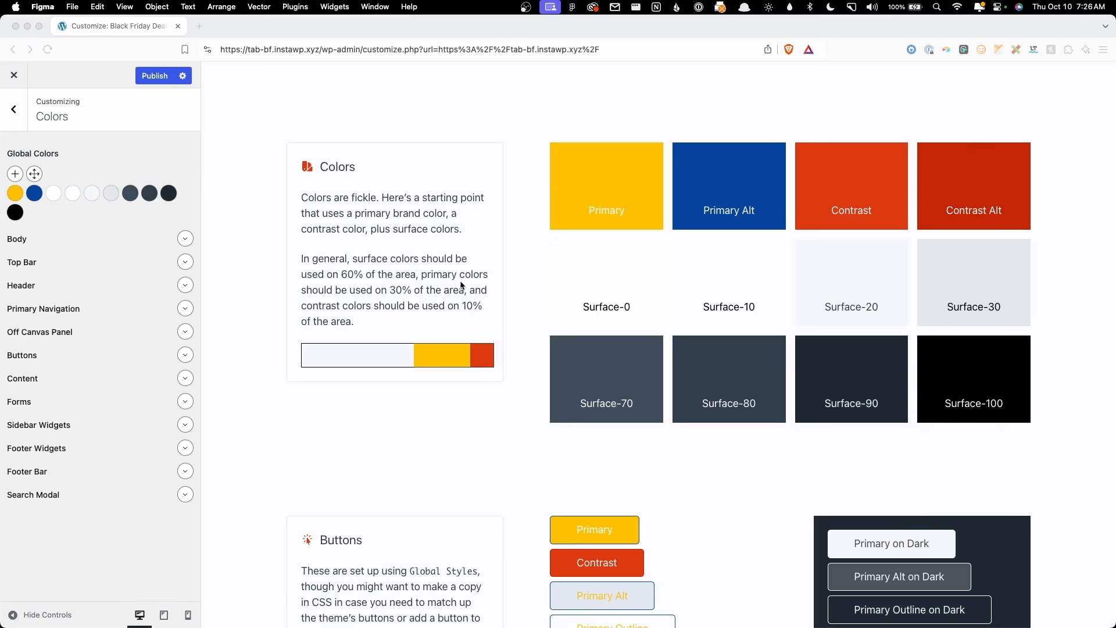
Step: Confirm the surface-0 colour is #ffffff, then bring the Figma Black Friday design forward
click(54, 193)
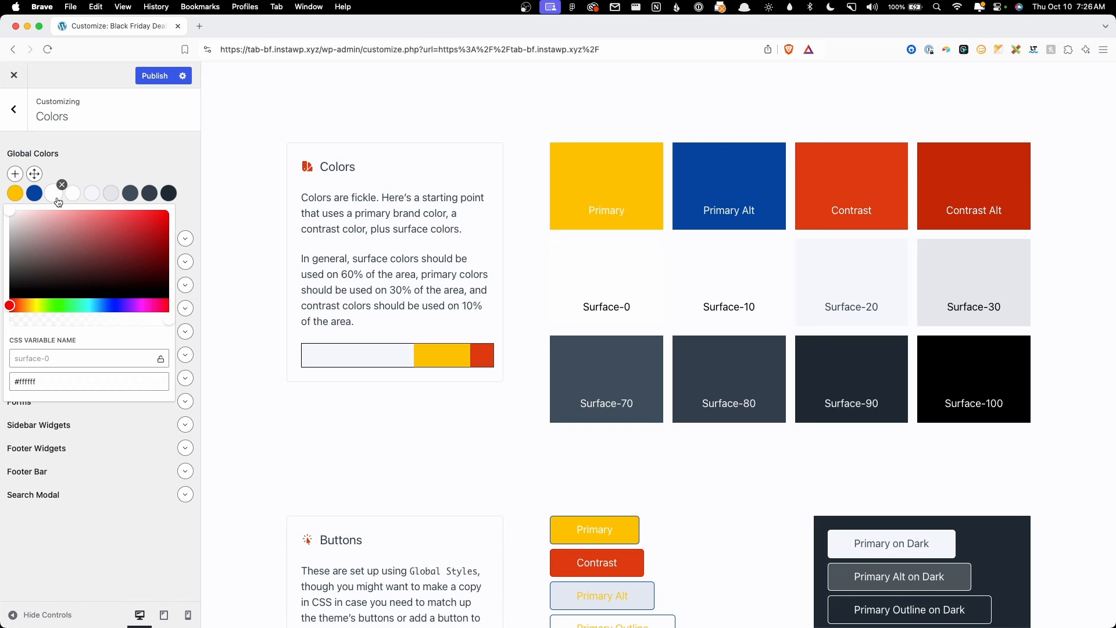
click(141, 158)
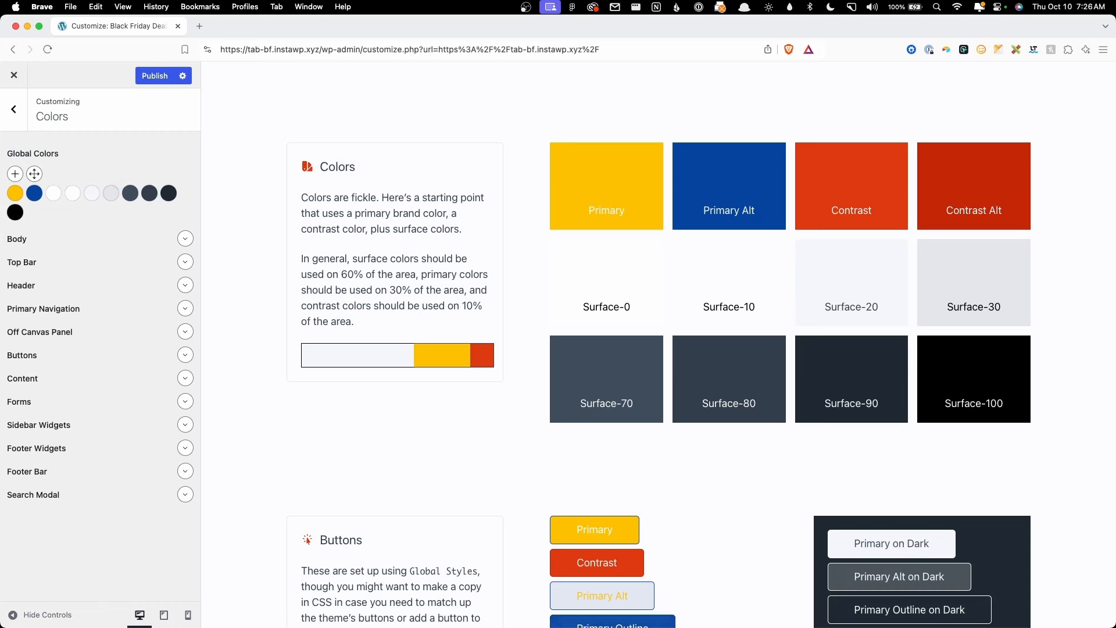
click(489, 607)
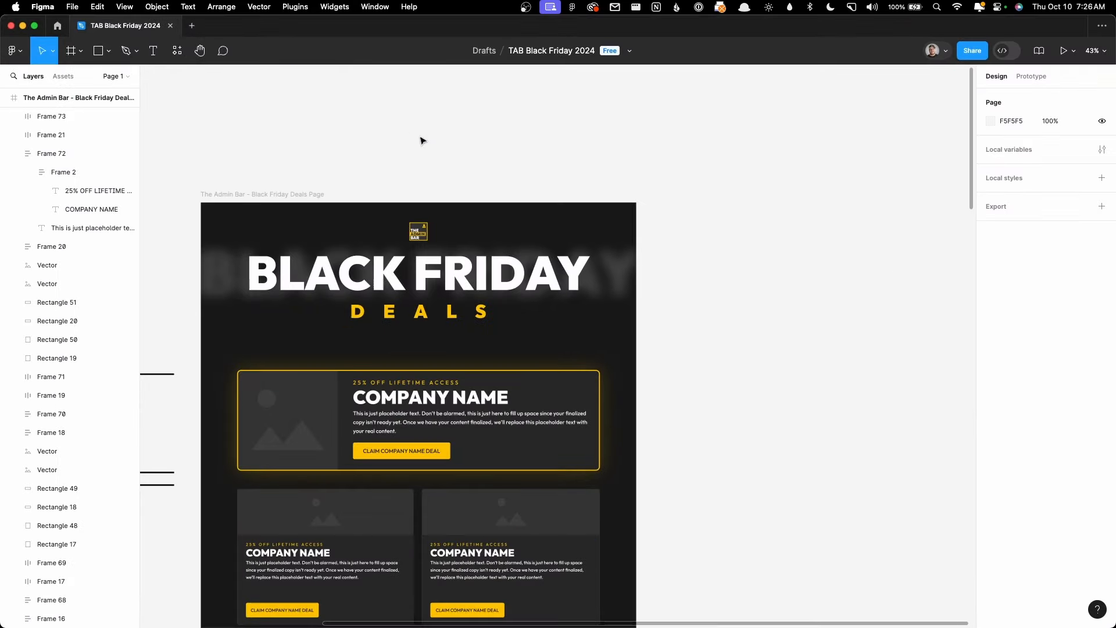
Step: Tile Figma on the right and the Customizer browser on the left, with the Black Friday frame selected
key(ctrl+alt+Right)
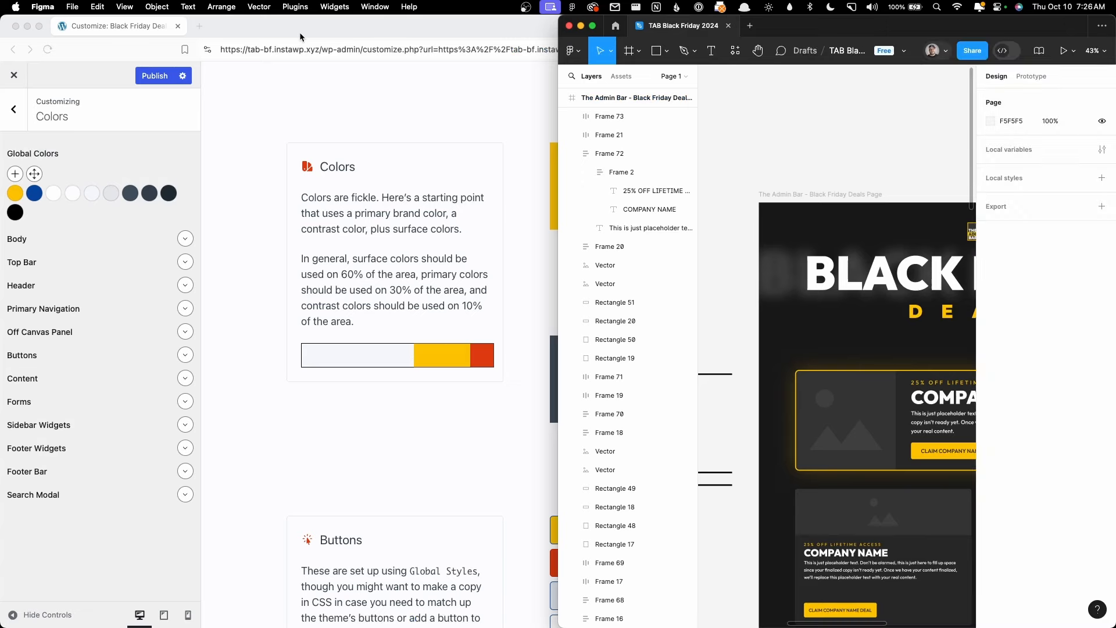
click(820, 205)
click(508, 21)
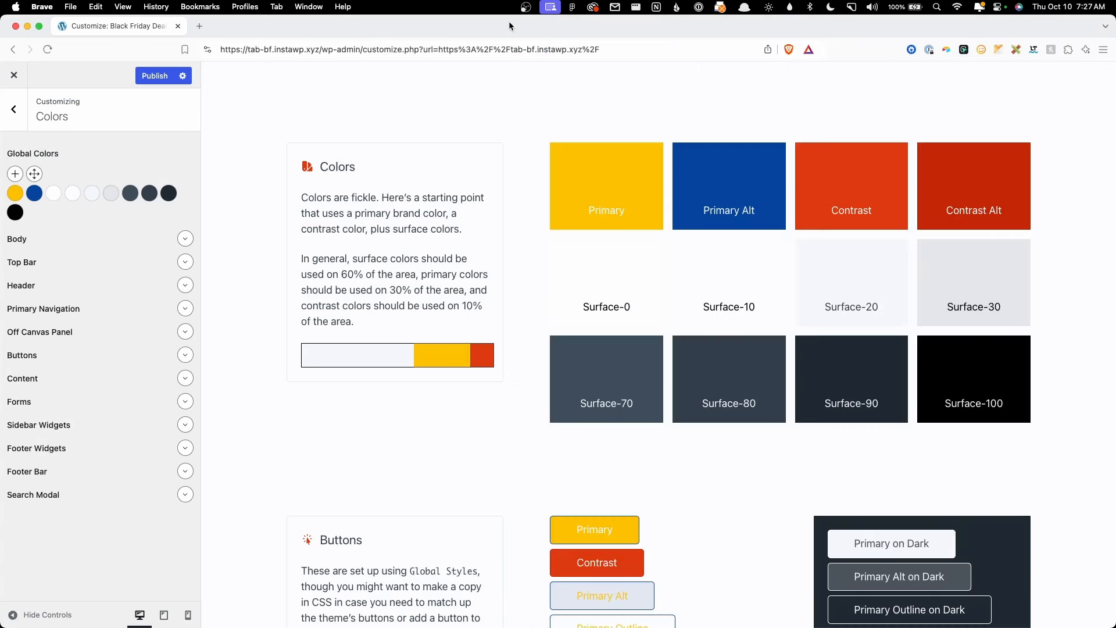
key(ctrl+alt+Left)
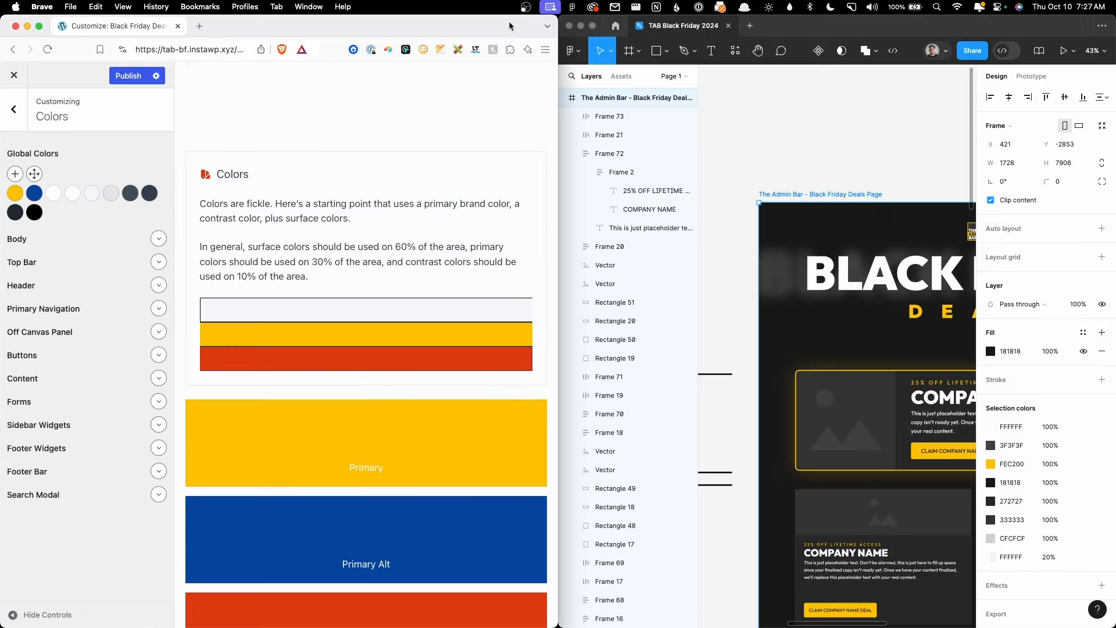
click(817, 26)
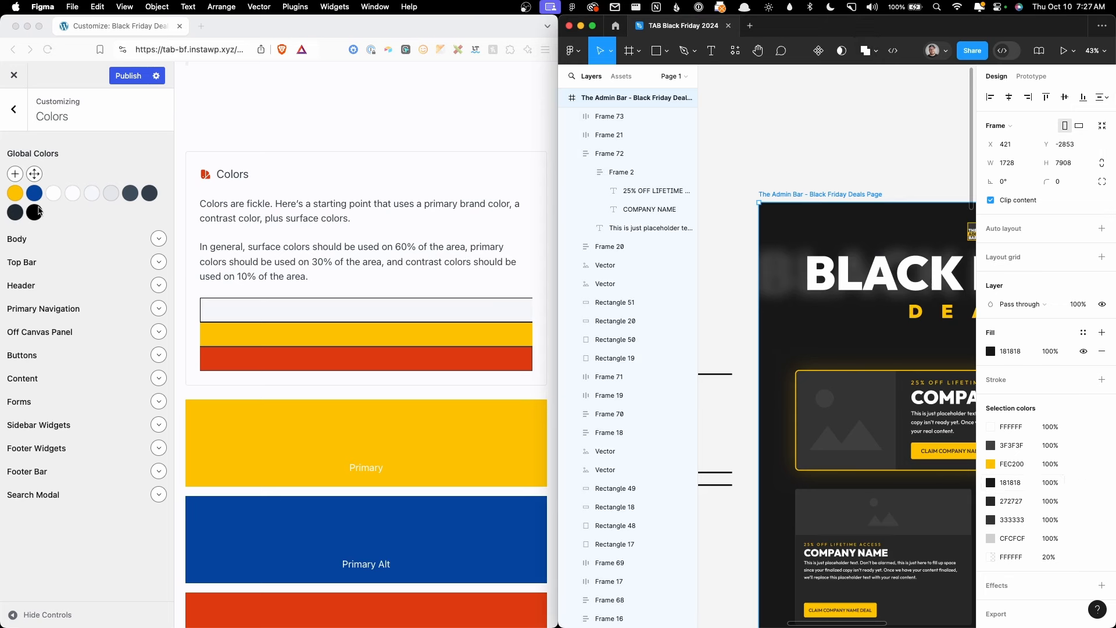
Step: Open the surface-0 colour and select its #ffffff hex value for editing
click(51, 193)
click(52, 193)
click(106, 378)
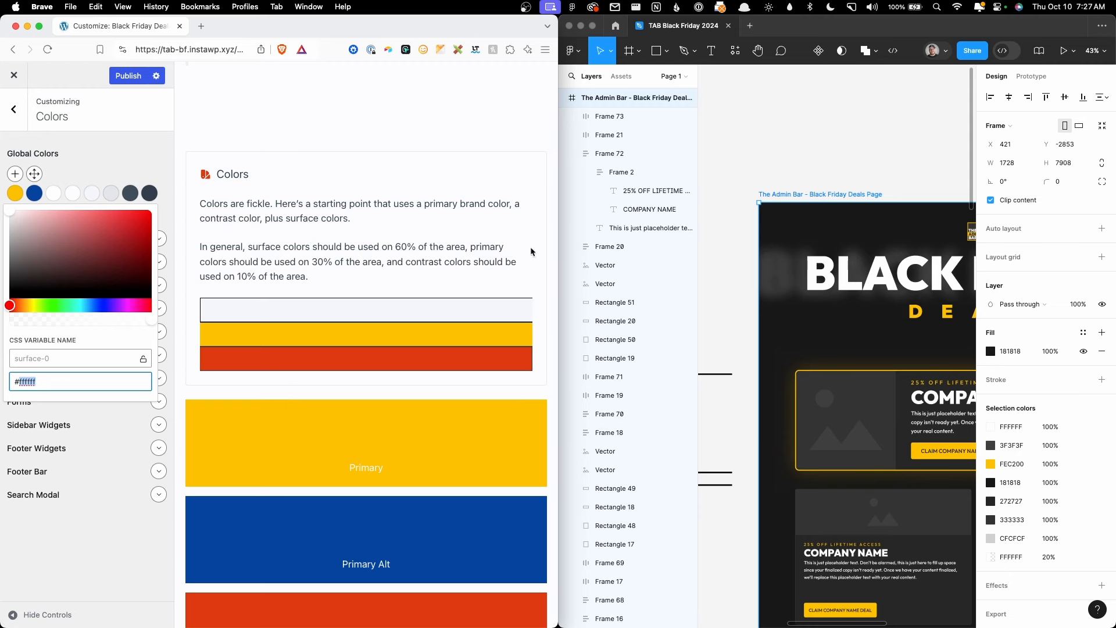
Step: Load theadminbar.com homepage in a new browser tab
click(201, 26)
text(theadminbar.com)
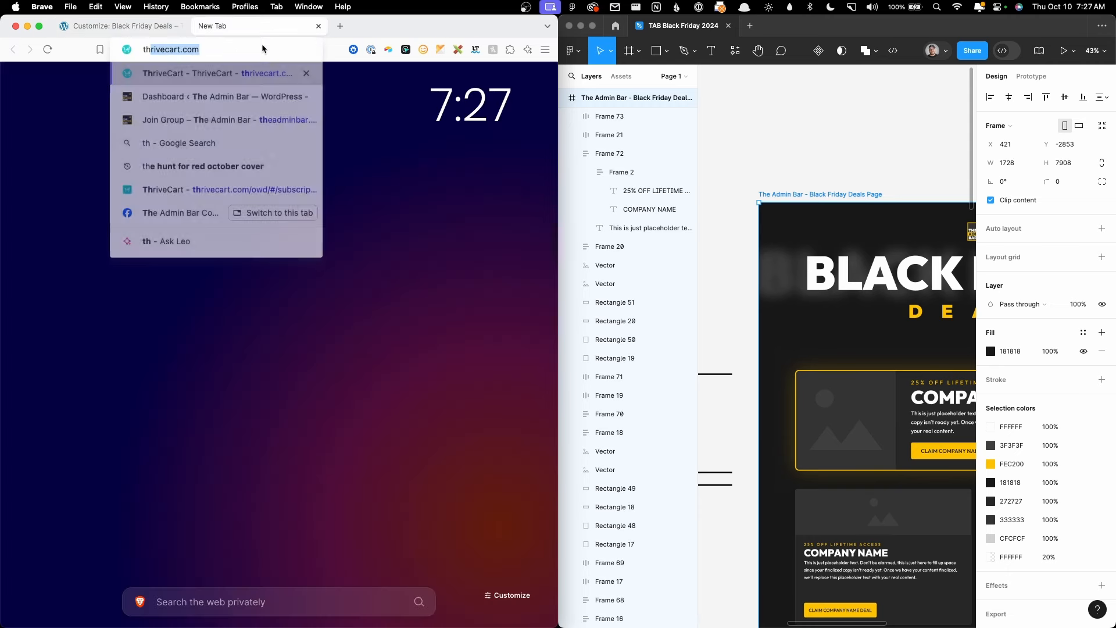
key(Delete)
key(Return)
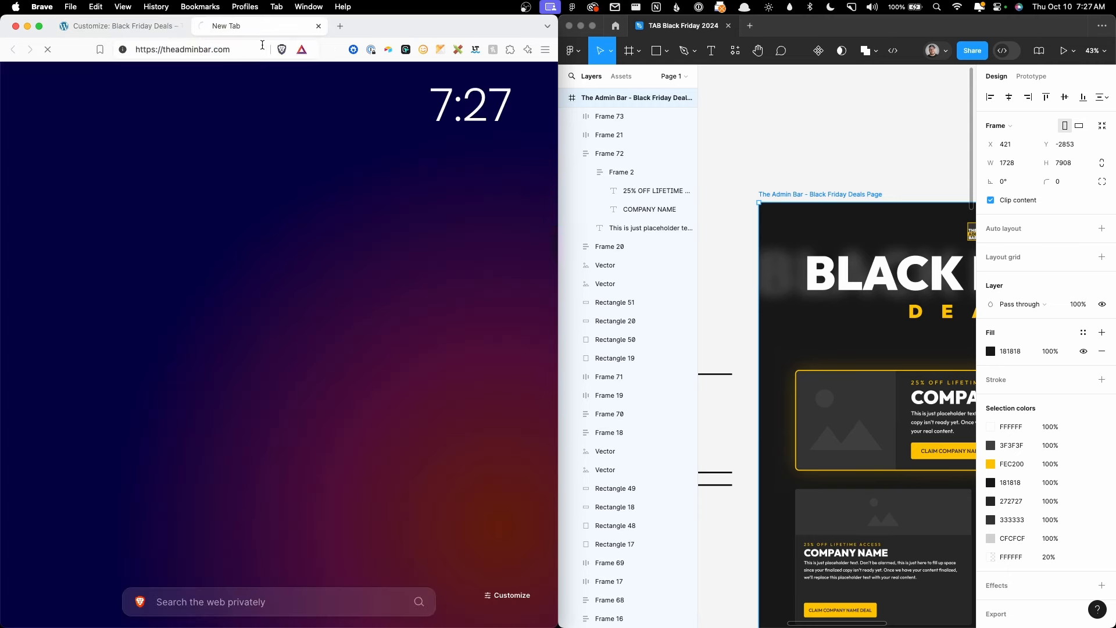
Step: Inspect theadminbar.com and find its :root colour variables like brand #fec200 and neutral-900 #0f0f0f
right_click(337, 144)
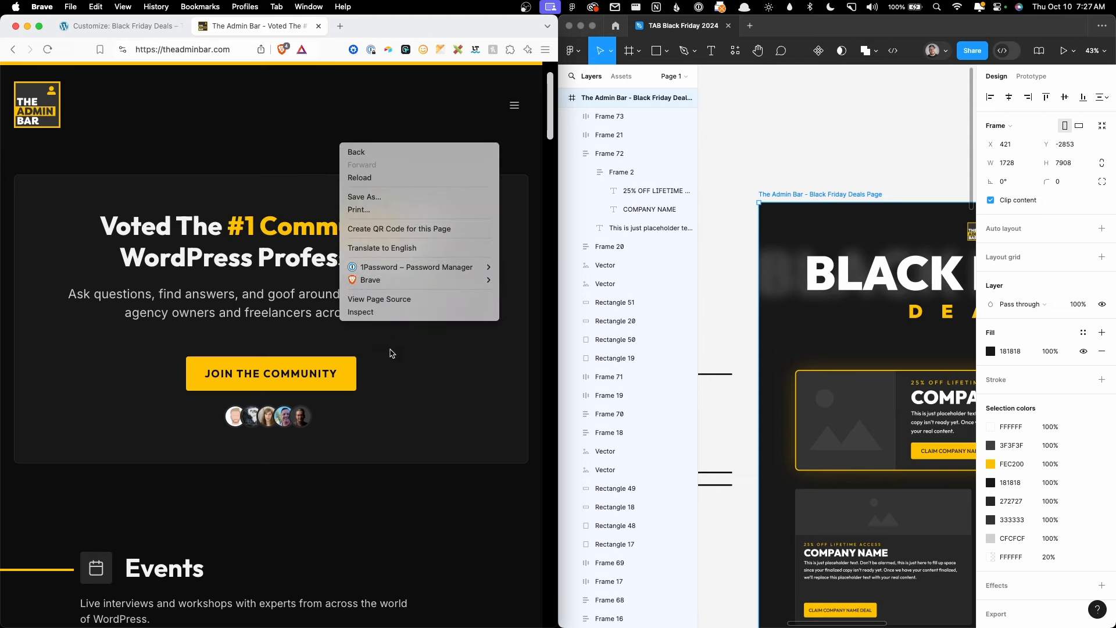
click(399, 313)
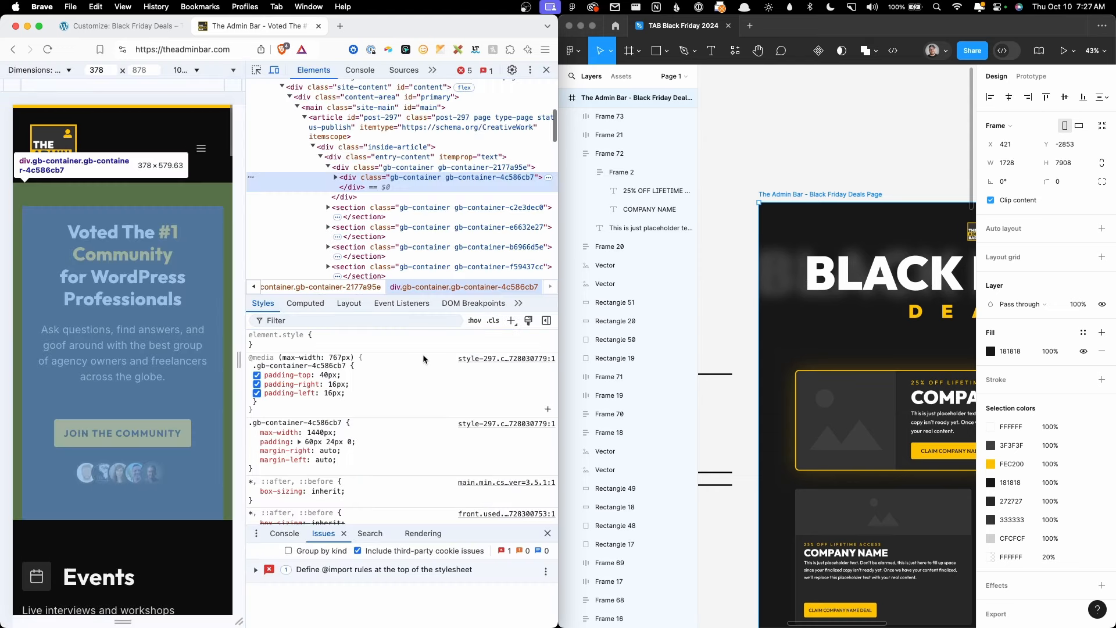
scroll(417, 421, down, 10)
scroll(414, 415, up, 10)
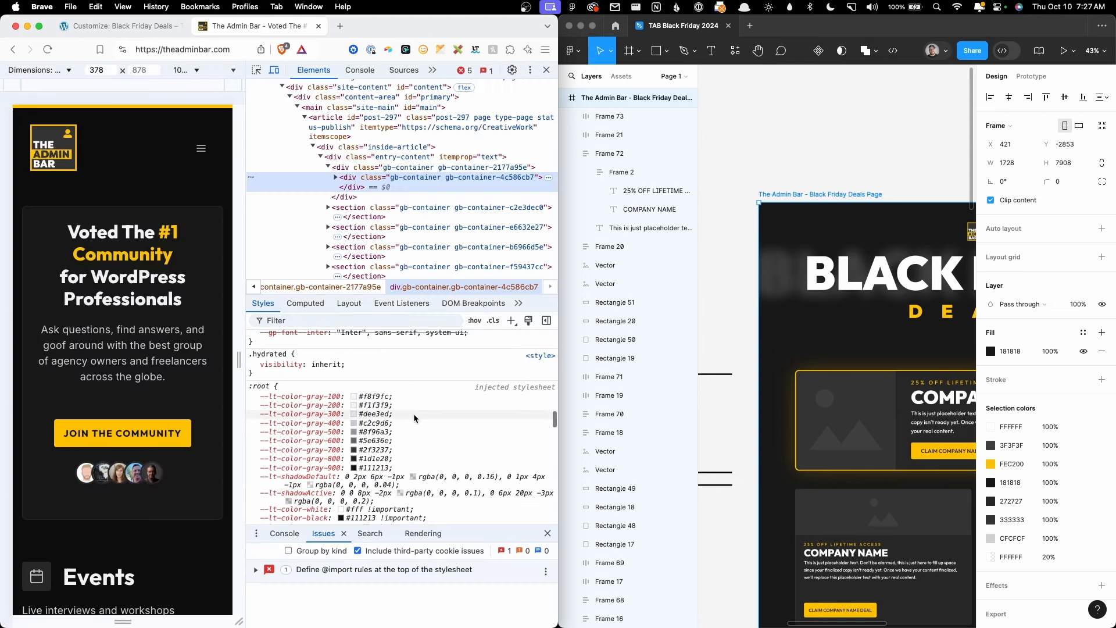
scroll(410, 413, up, 3)
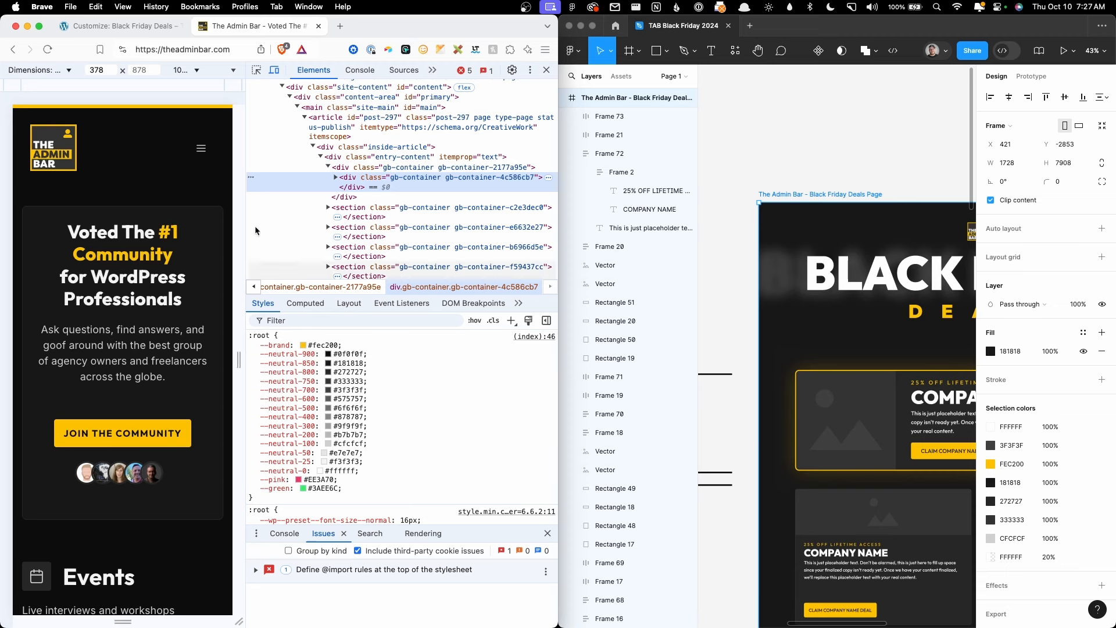
Step: Set surface-0 to #0f0f0f, matching the reference site's neutral-900
click(117, 26)
click(58, 200)
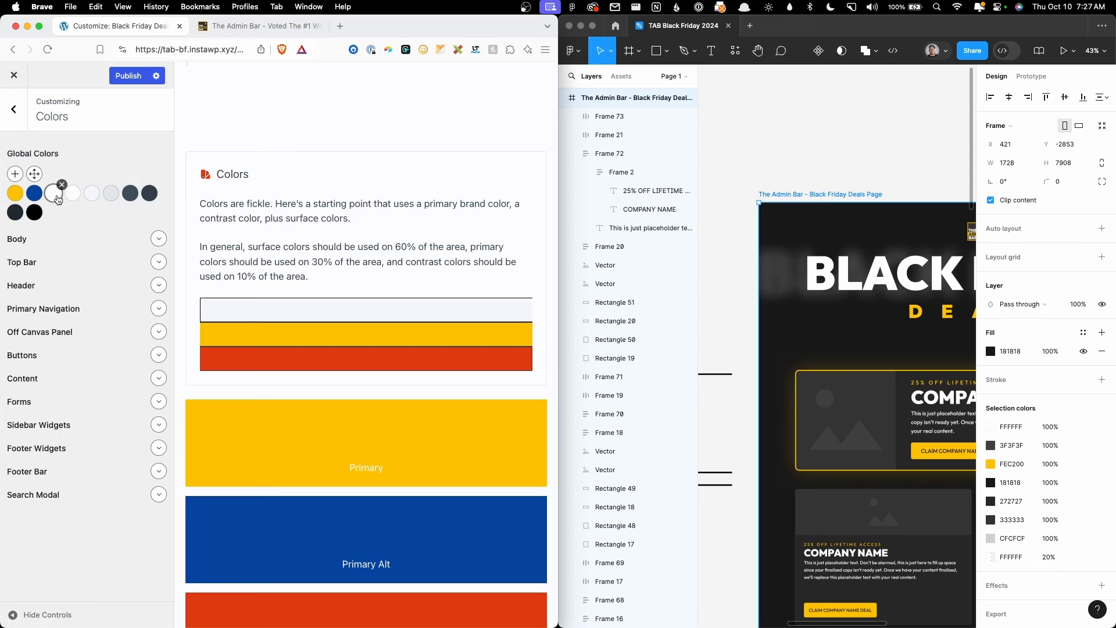
click(57, 198)
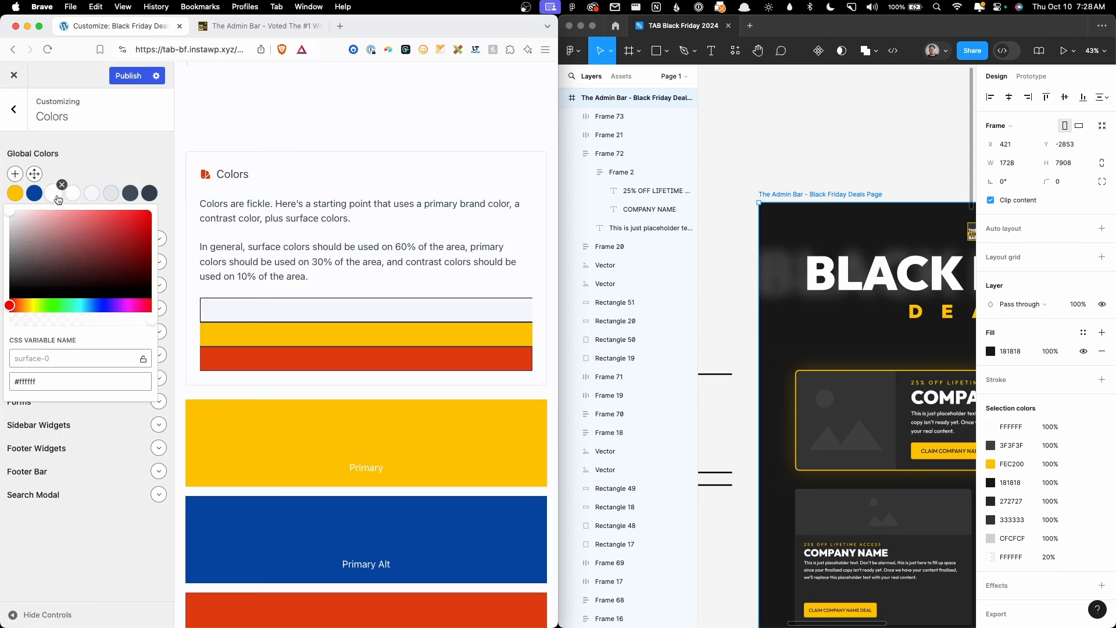
double_click(57, 385)
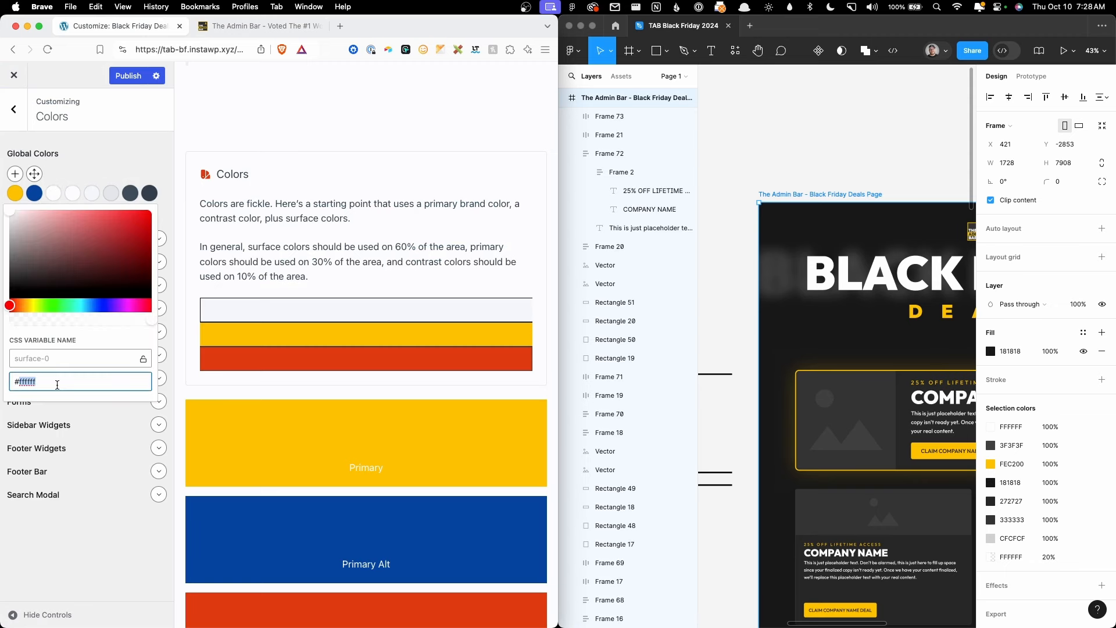
click(244, 25)
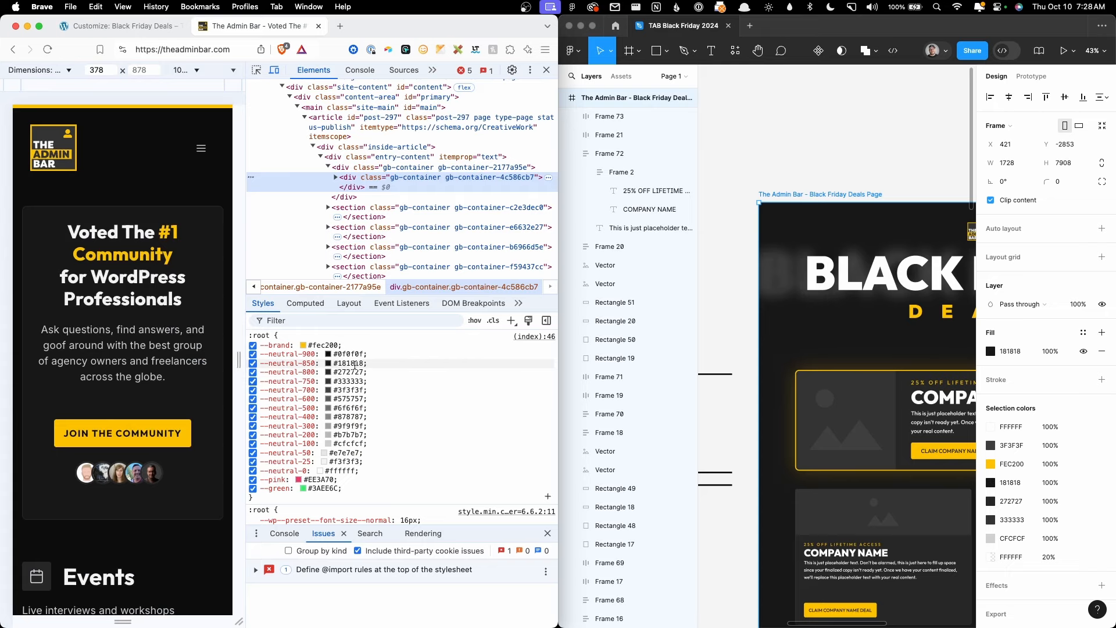
click(99, 25)
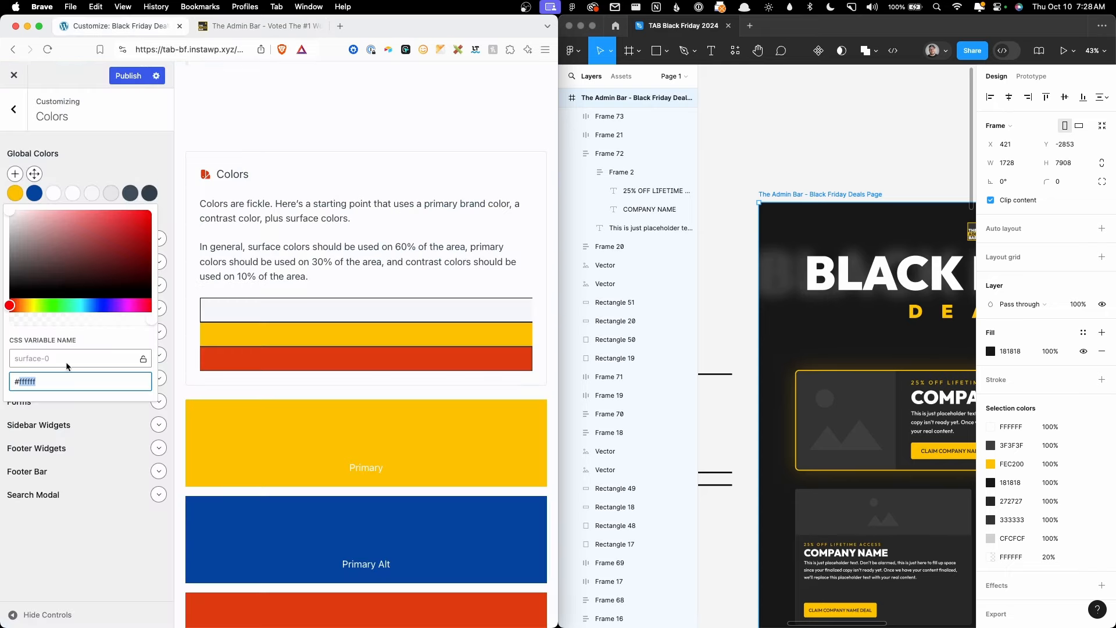
text(0f0f0f)
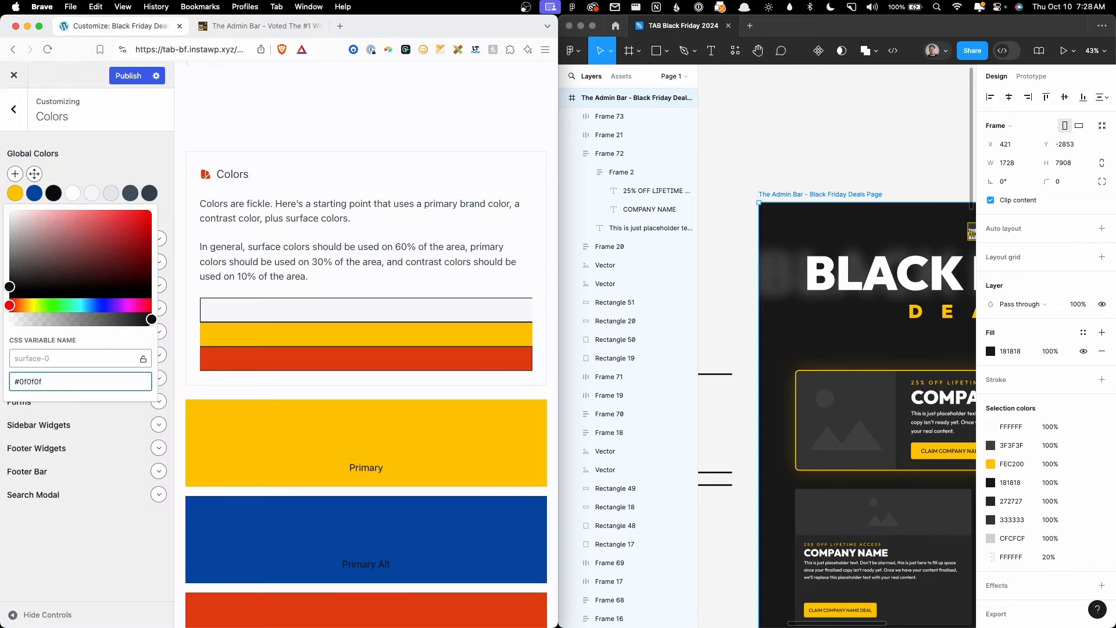
Step: Set surface-10 to #181818 and surface-20 to #272727
click(73, 193)
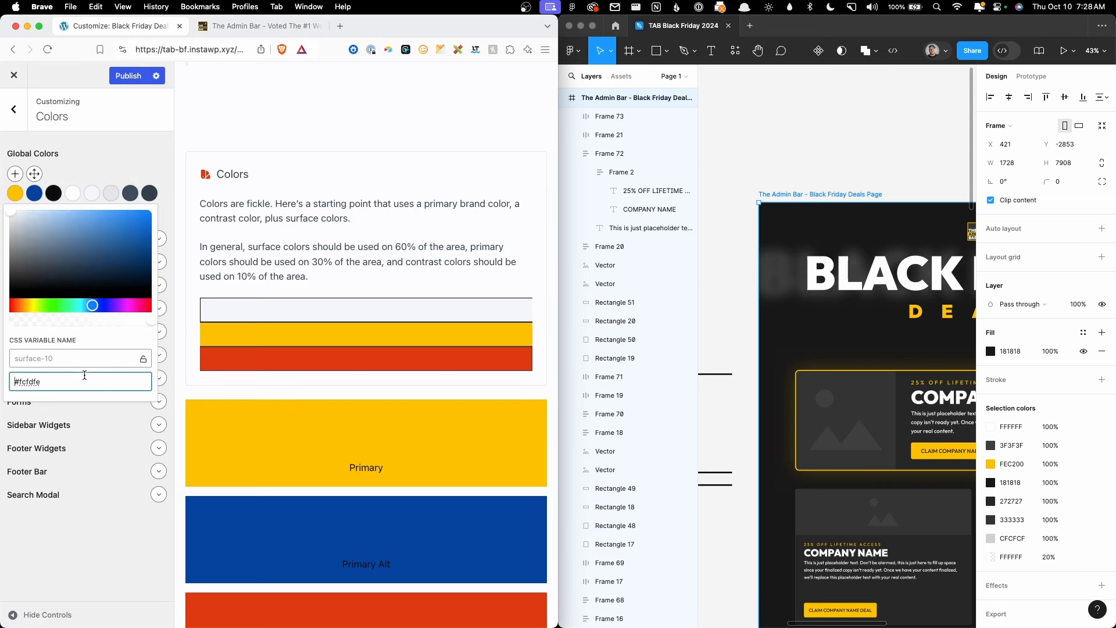
double_click(86, 375)
double_click(129, 377)
text(181818)
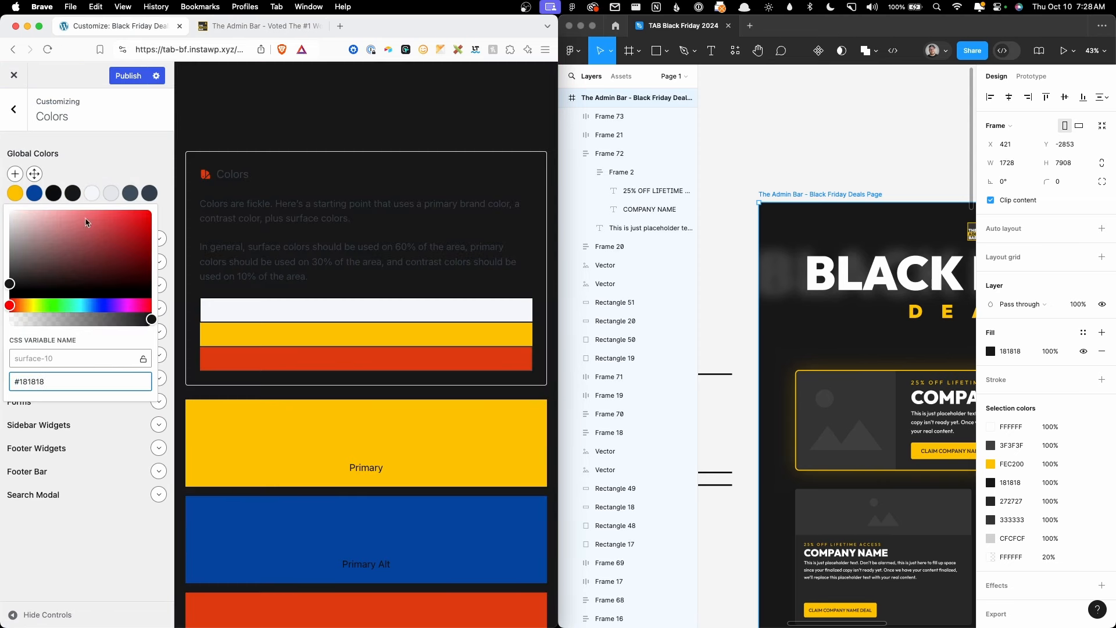
click(92, 193)
double_click(87, 382)
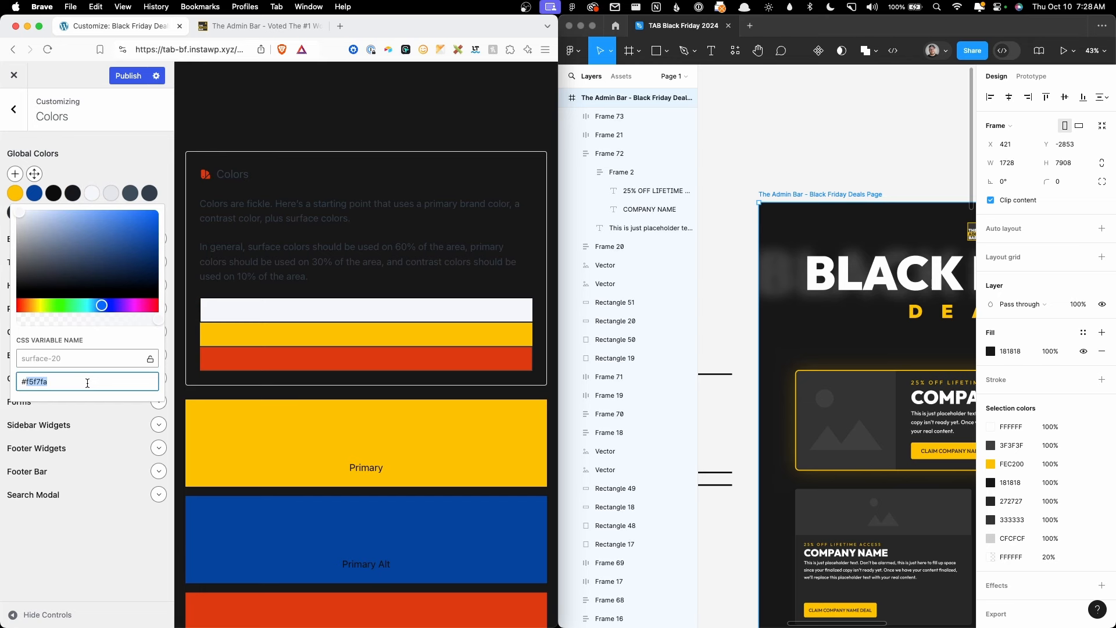
text(272727)
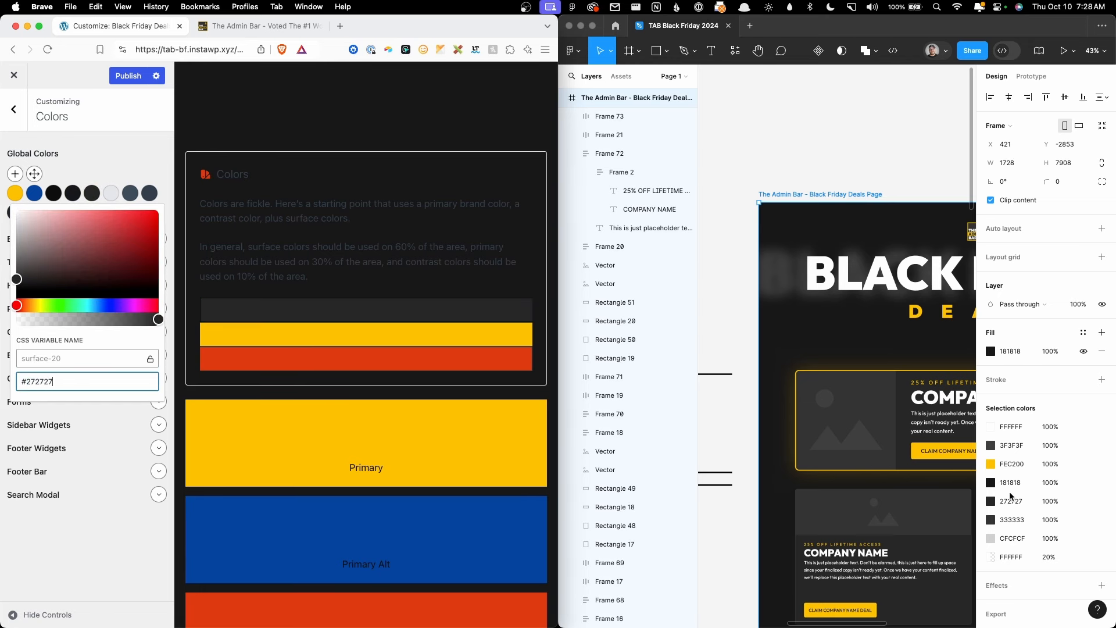
Step: Set surface-30 to #333333 and reopen it to verify
click(109, 158)
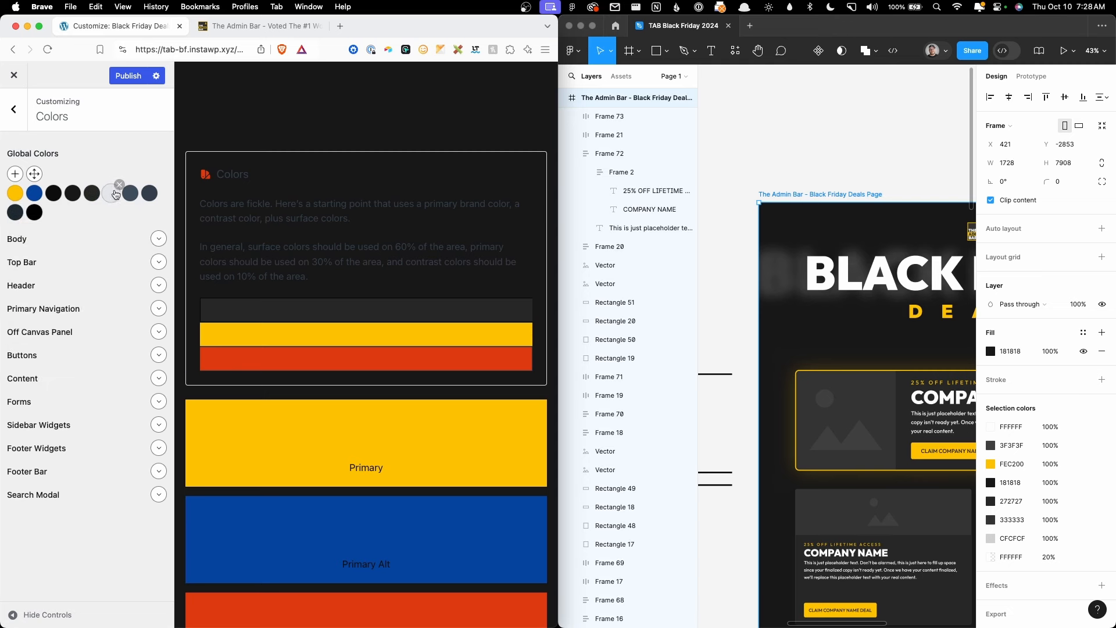
click(112, 194)
click(94, 379)
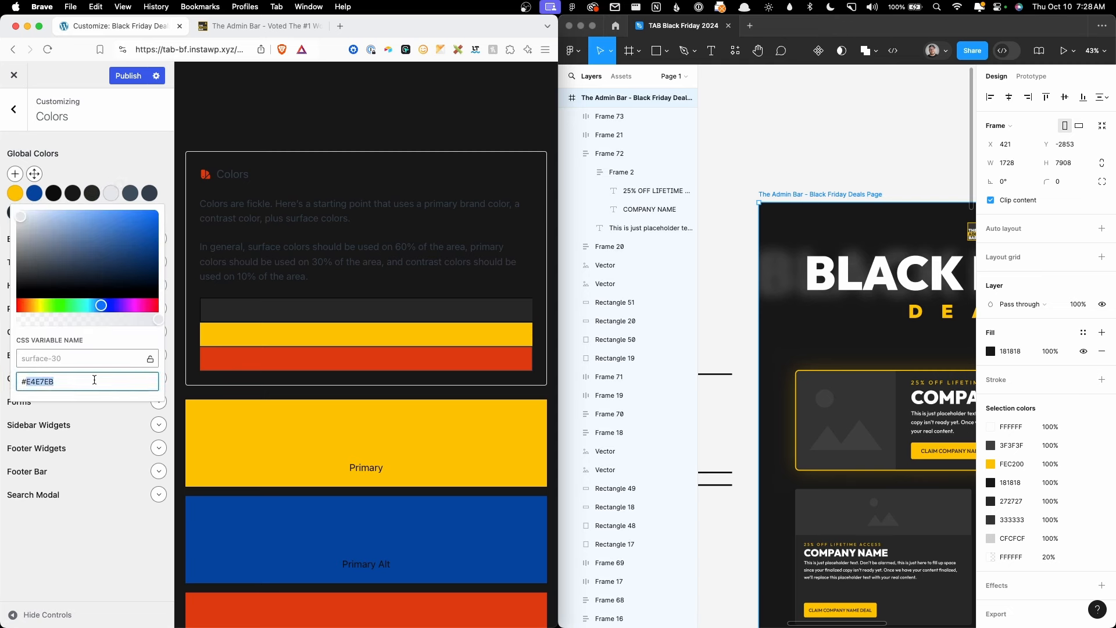
text(333333)
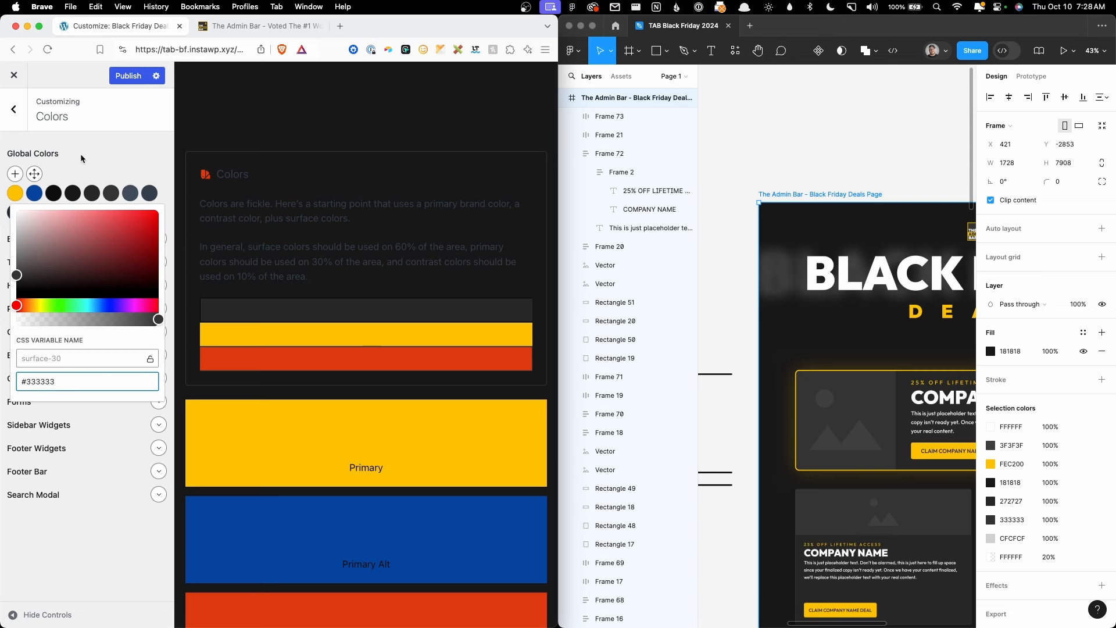
click(117, 172)
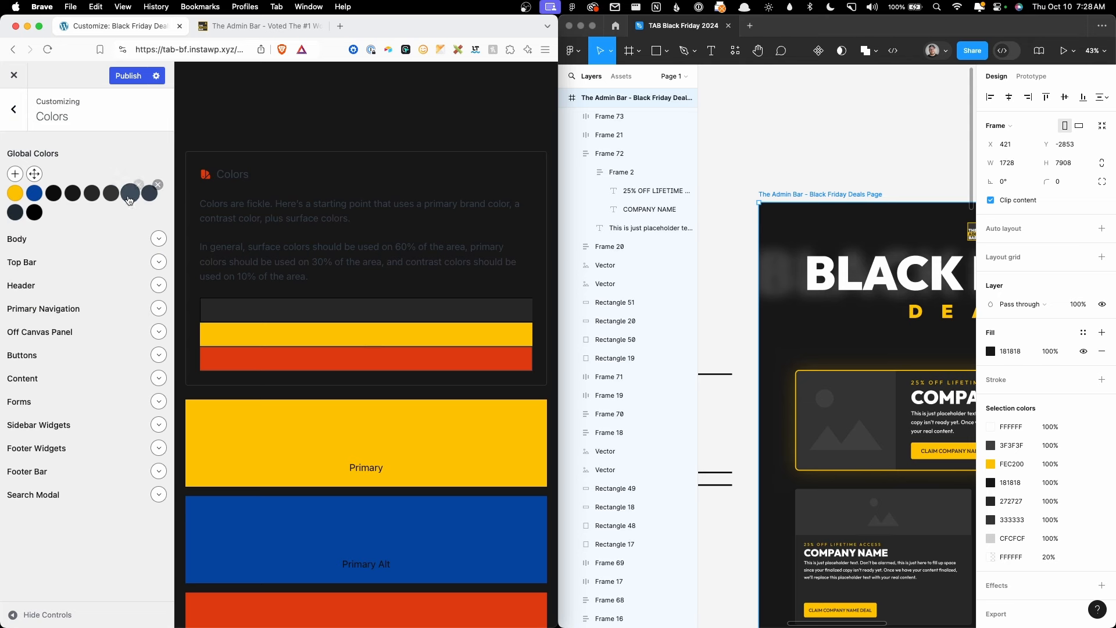
click(111, 195)
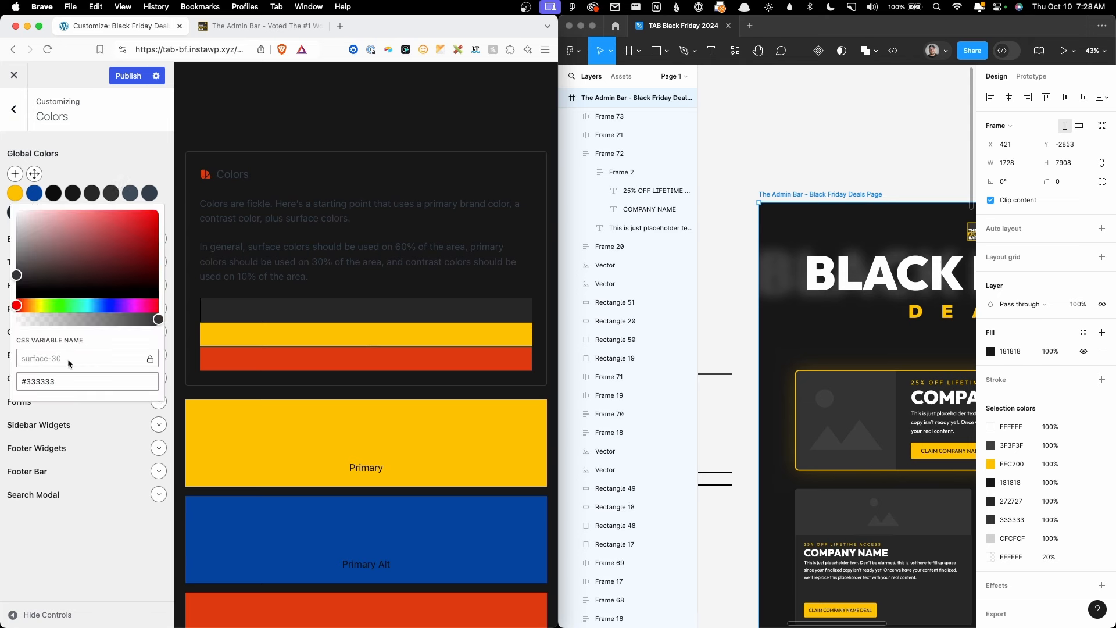
Step: Look through the surface-70, surface-80, surface-90 and surface-100 global colours
click(126, 199)
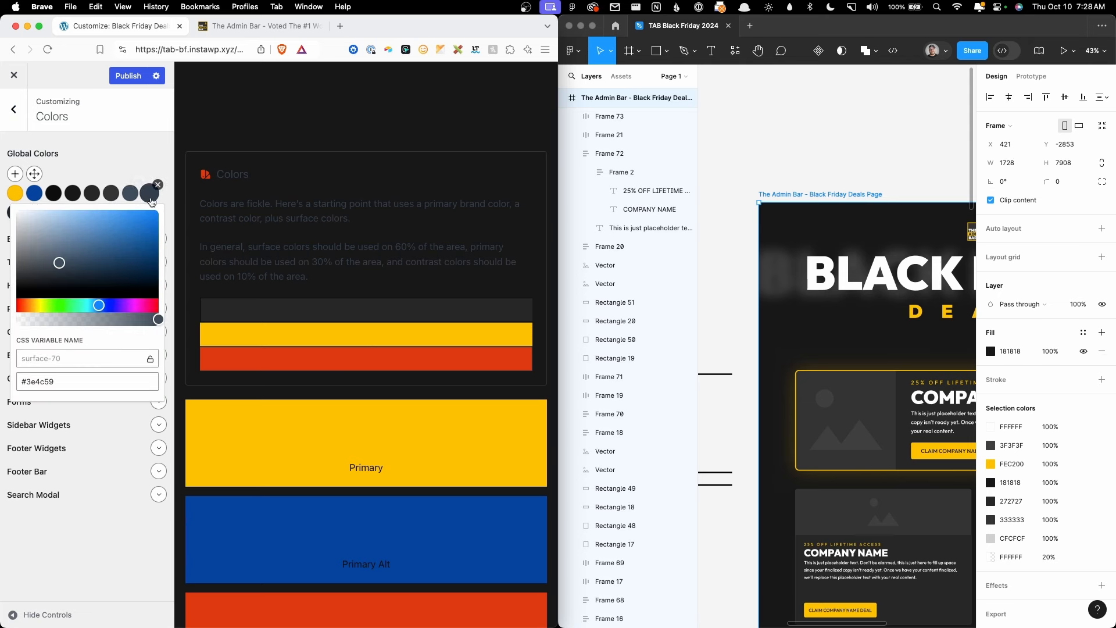
click(149, 195)
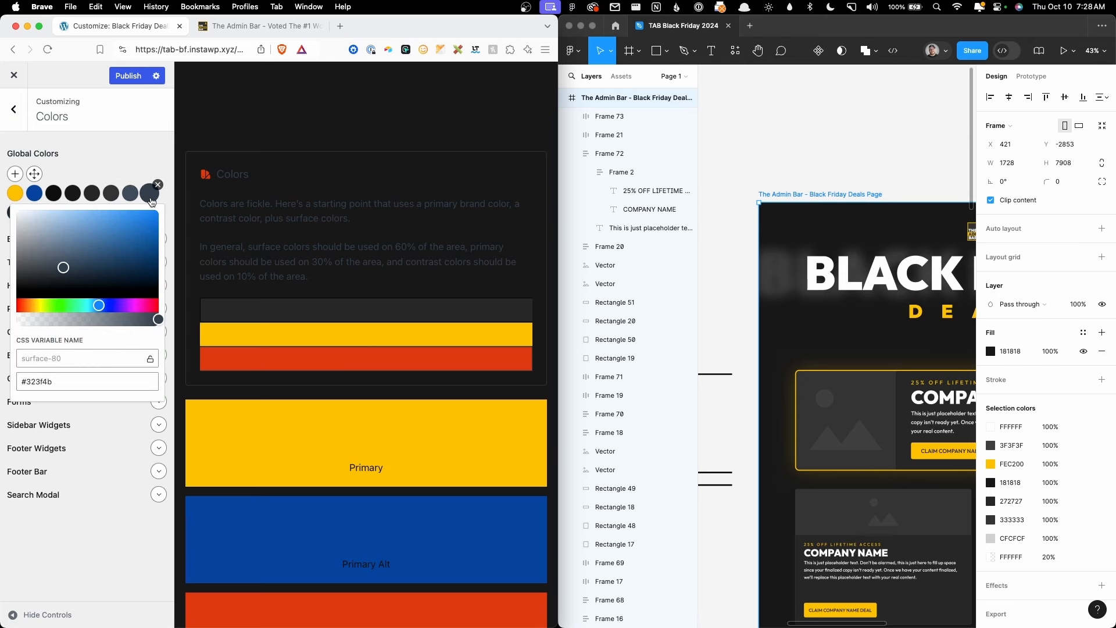
click(16, 213)
click(28, 216)
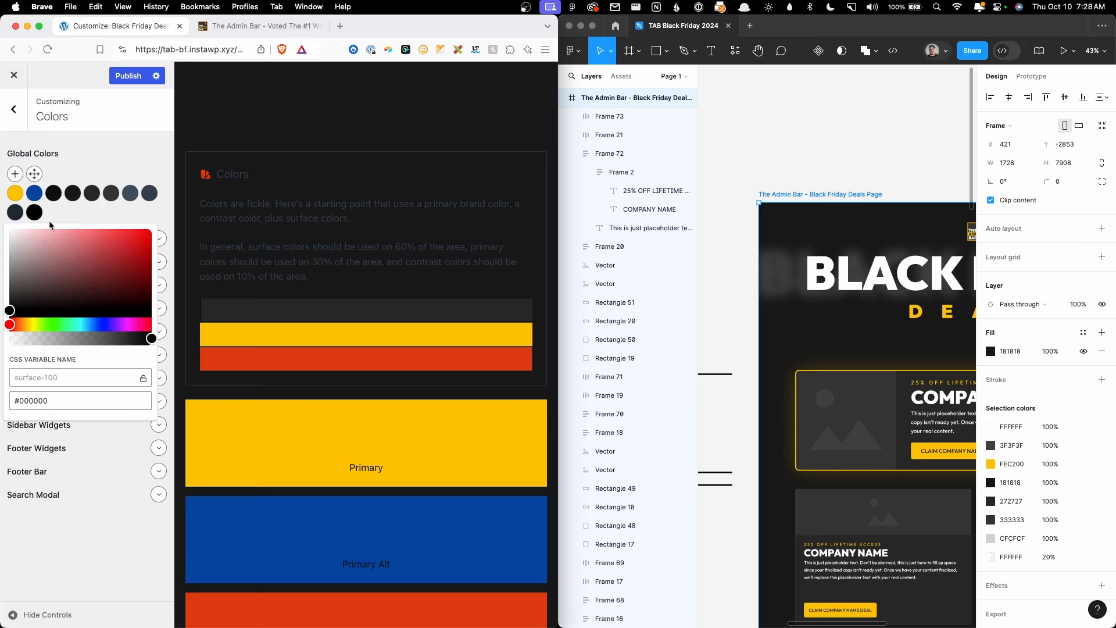
Step: Keep surface-100 at #ffffff and set surface-90 to #e7e7e7 using the reference neutrals
double_click(65, 399)
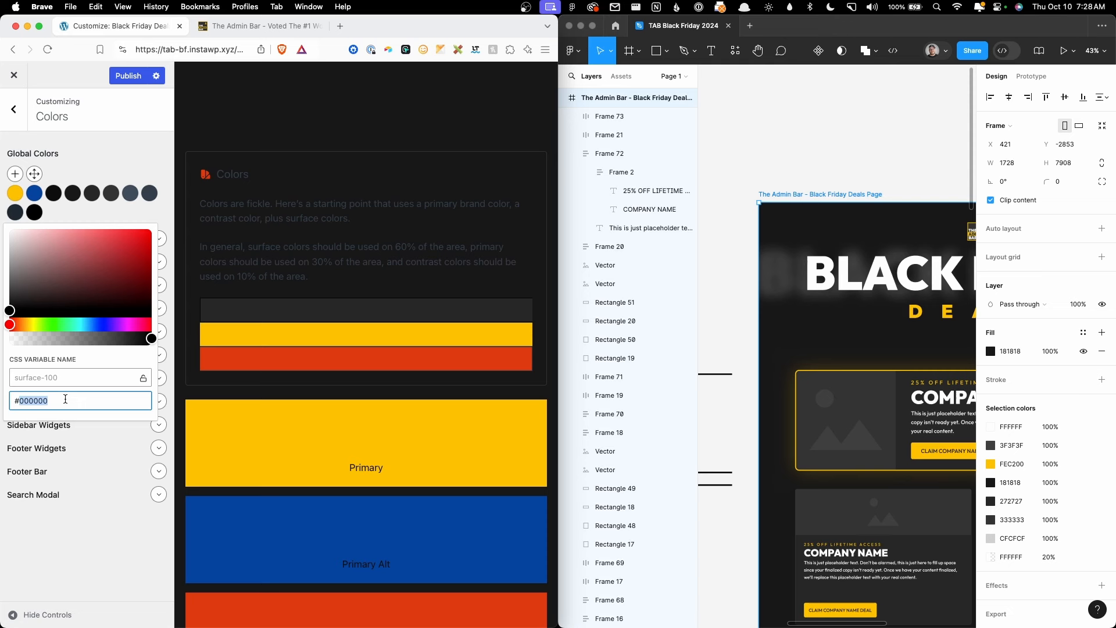
text(ffffff)
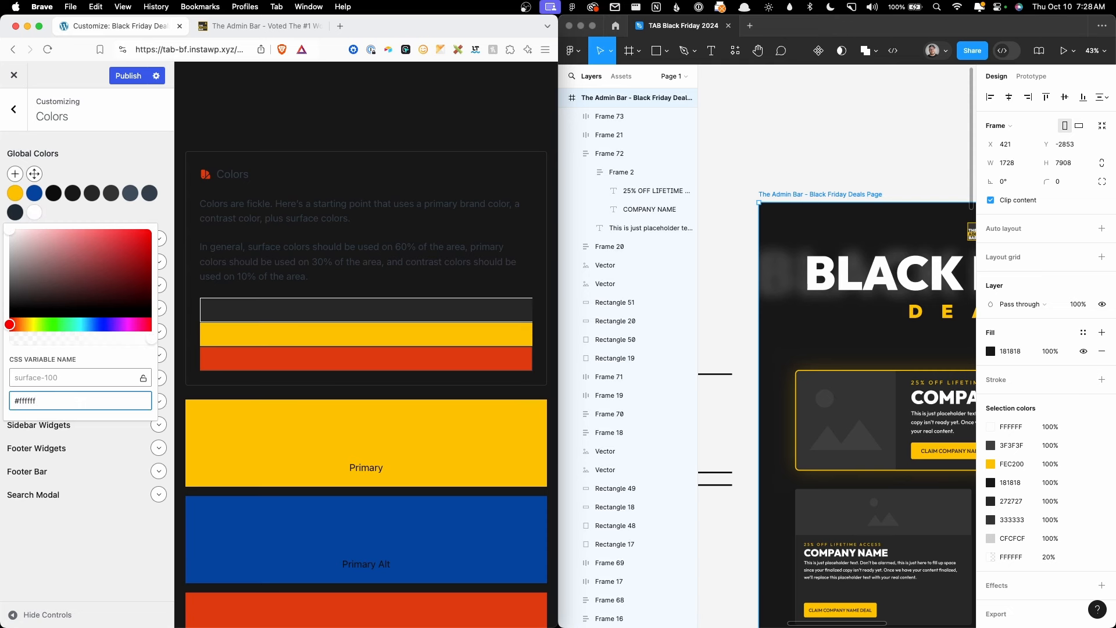
click(81, 220)
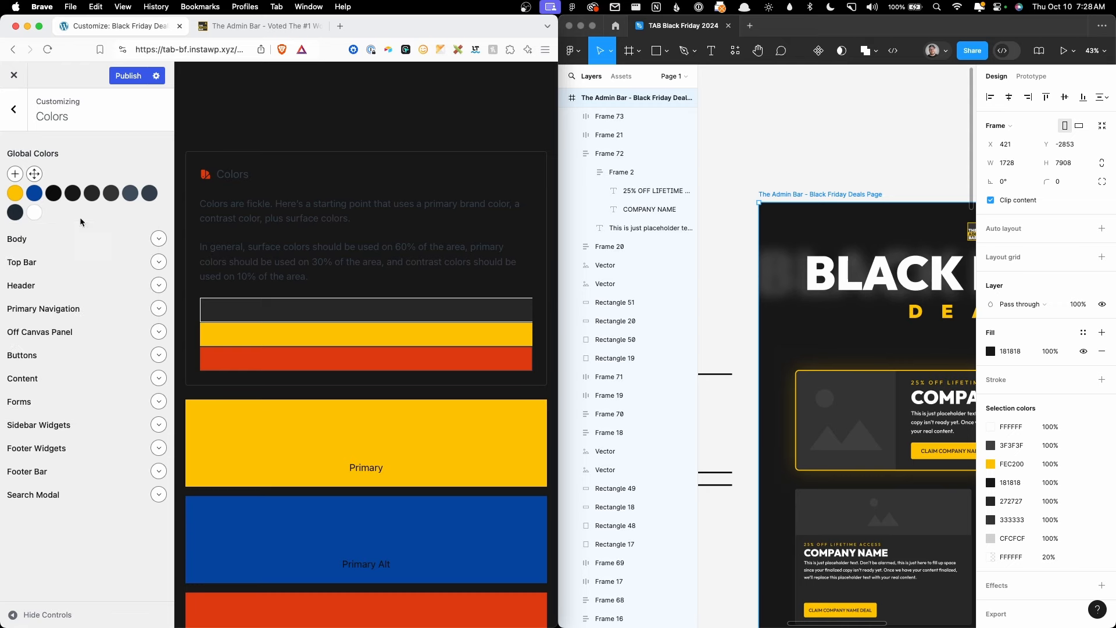
click(15, 213)
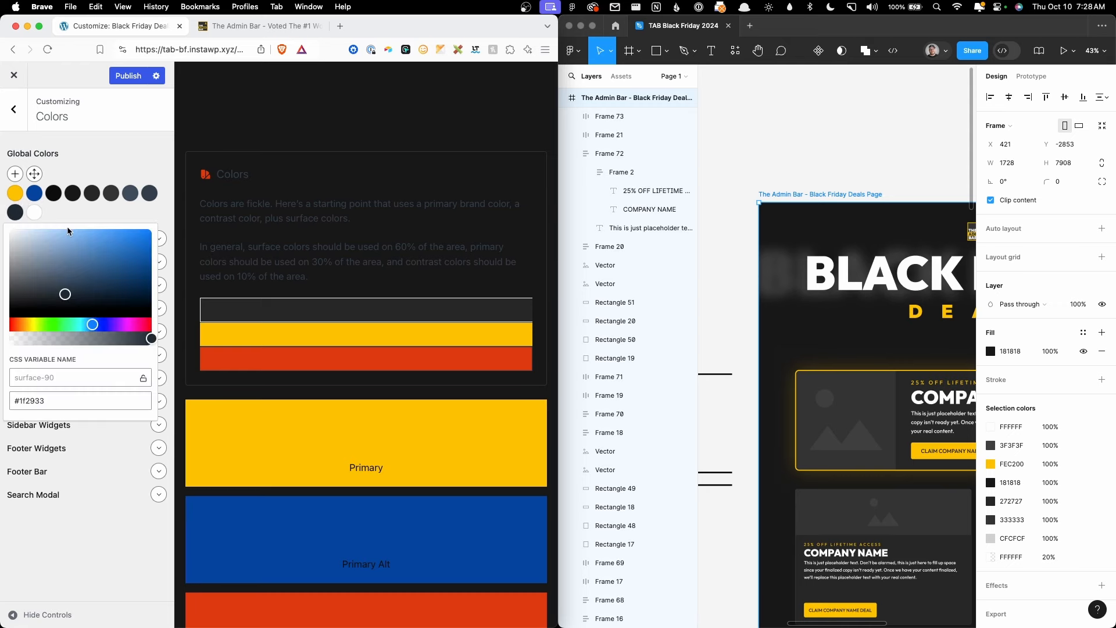
click(226, 27)
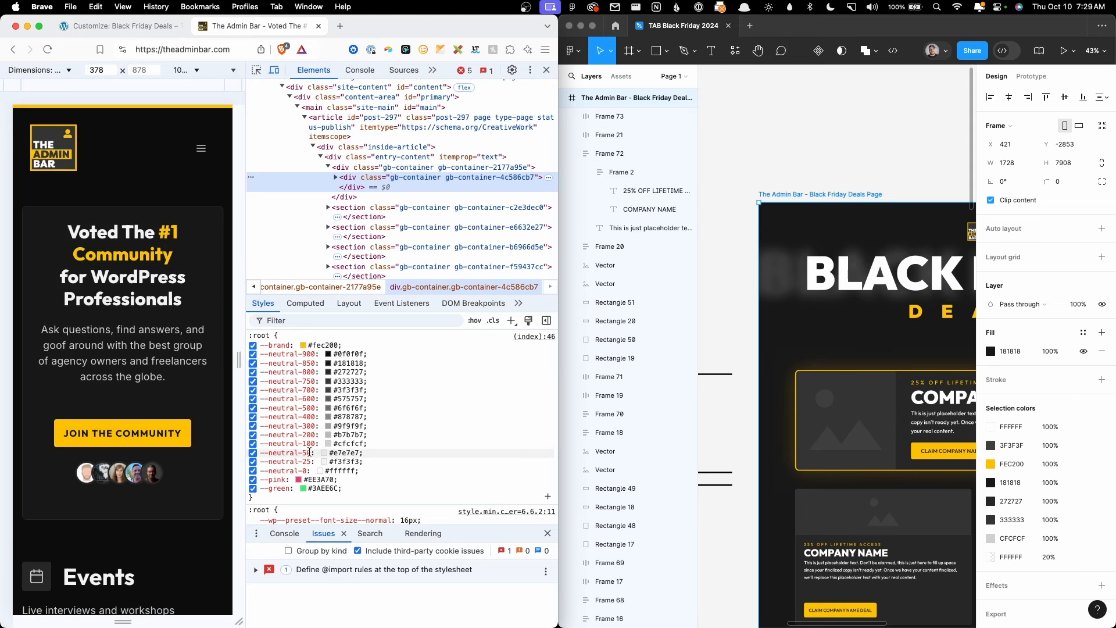
click(116, 26)
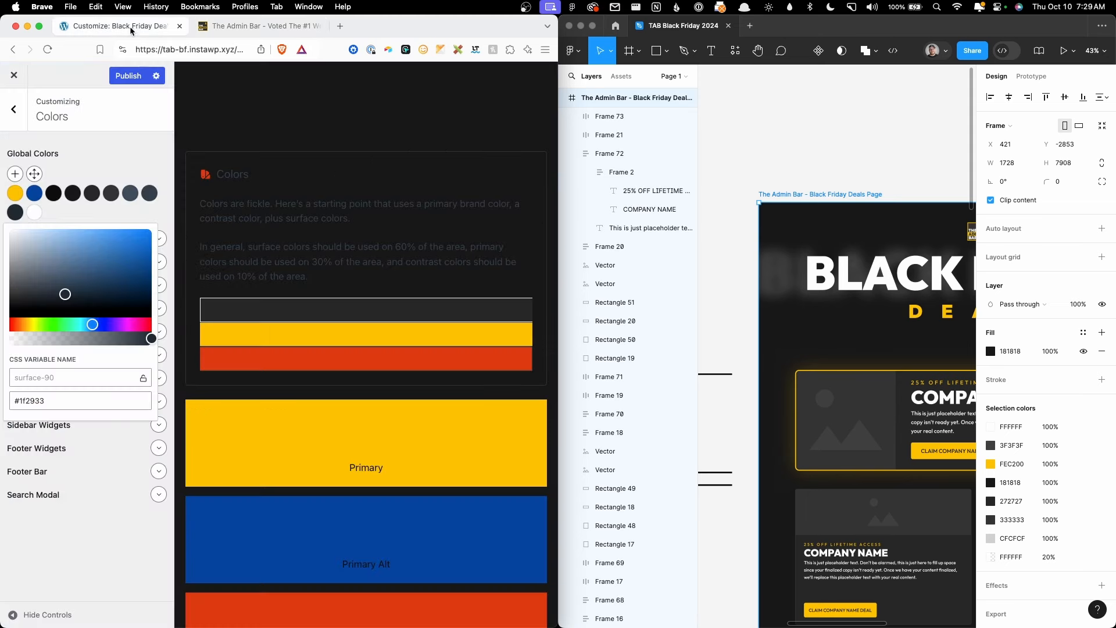
double_click(65, 402)
text(e)
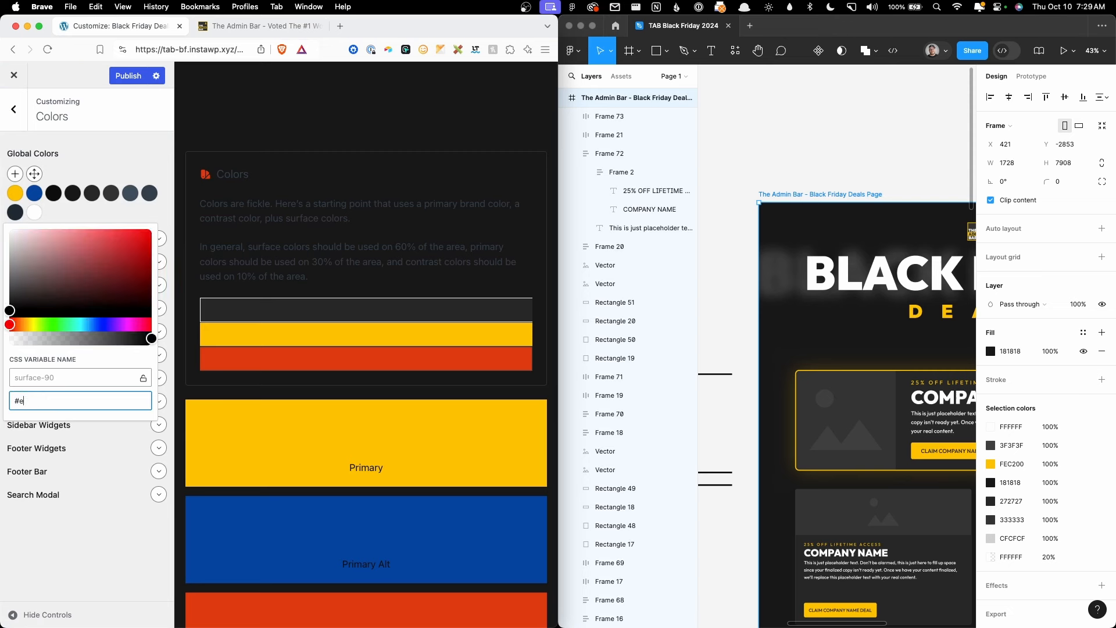
text(7e7e7)
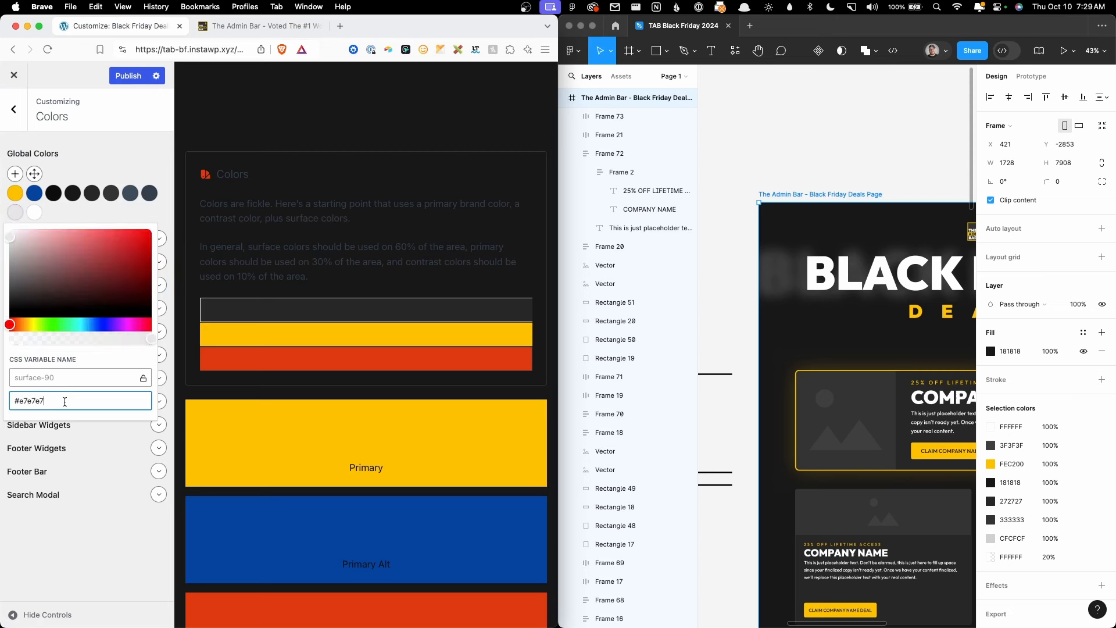
click(145, 218)
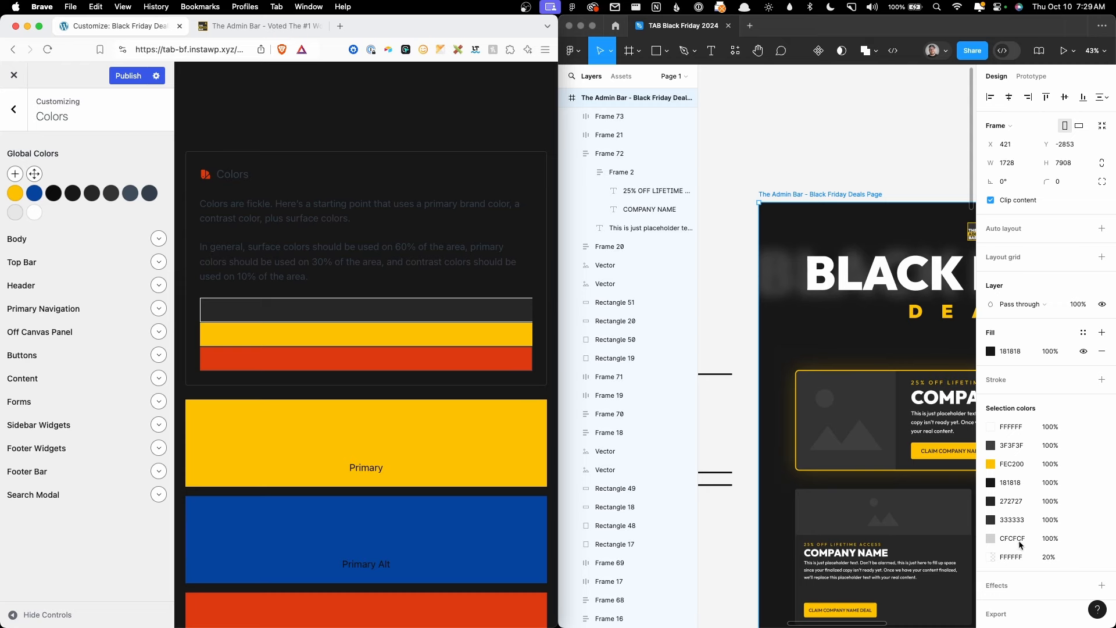
Step: Set surface-80 to #cfcfcf after checking the reference site's neutral variables
click(259, 26)
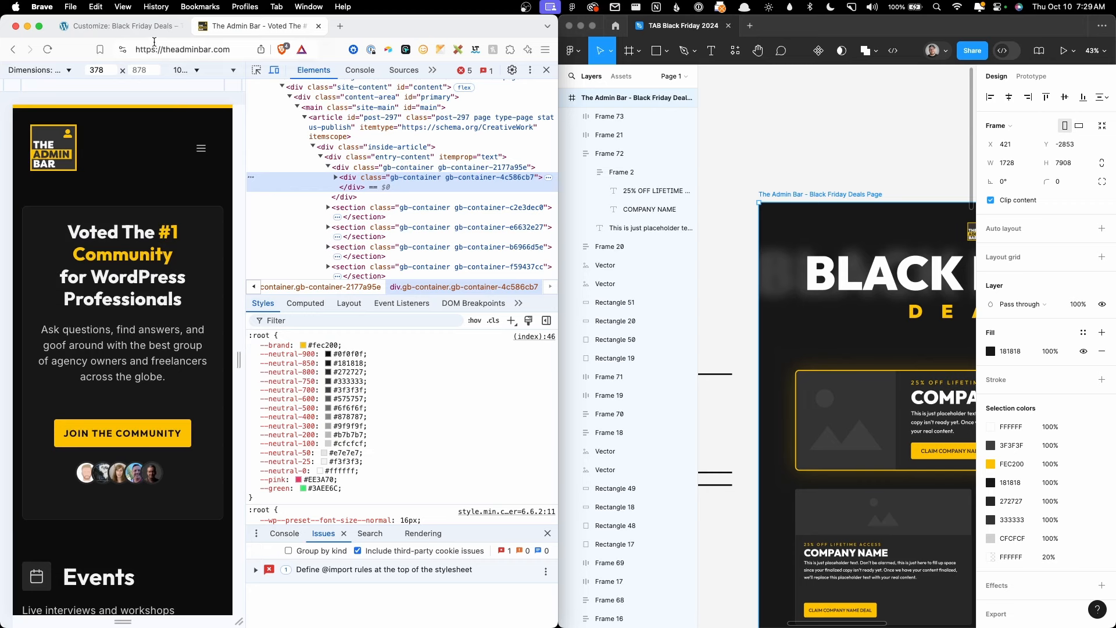
click(133, 27)
click(150, 193)
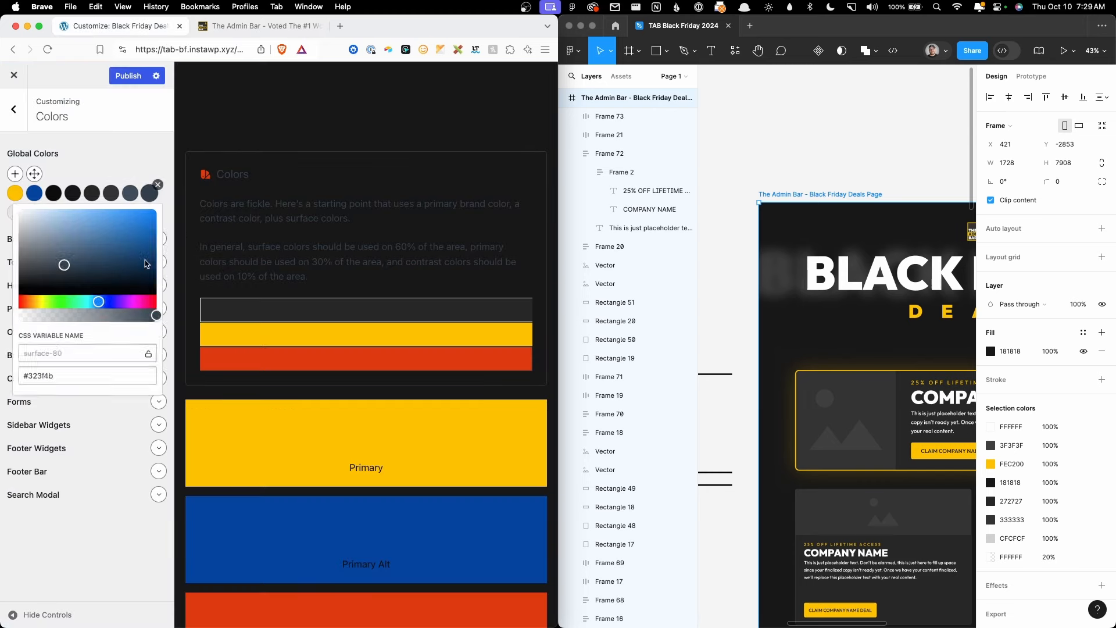
double_click(134, 384)
text(cfcfcf)
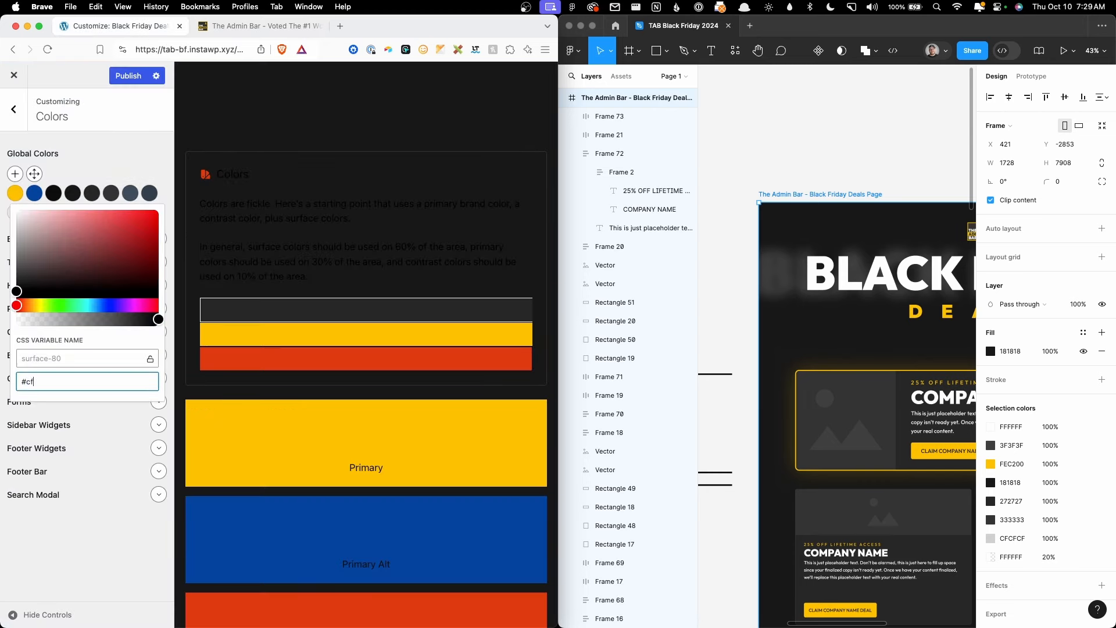
Step: Set surface-70 to #b7b7b7, then return to The Admin Bar DevTools view
click(221, 27)
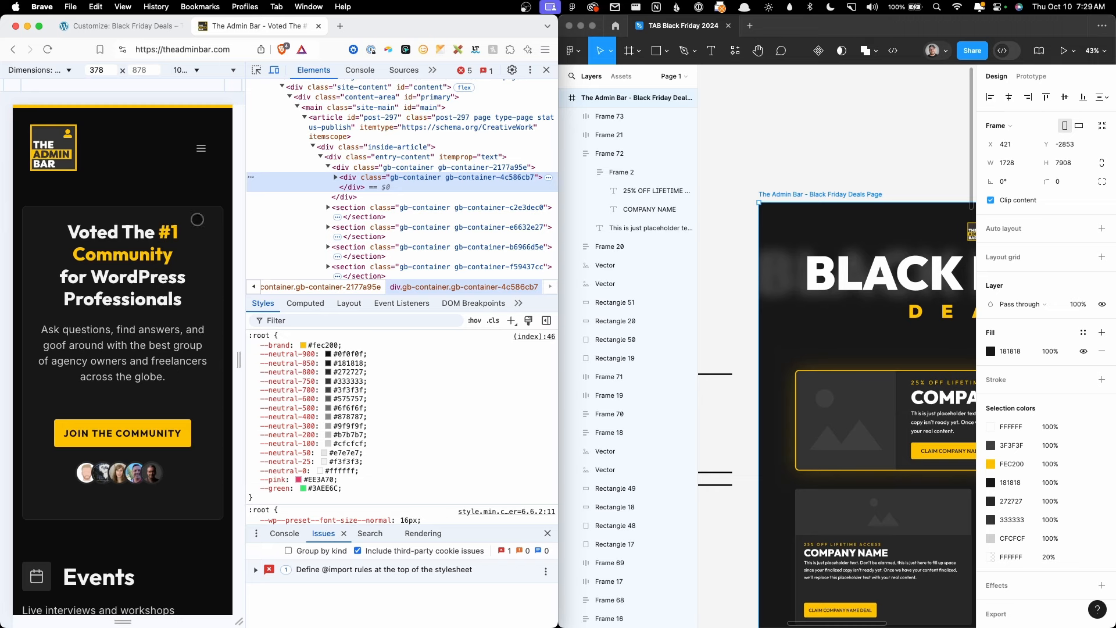
click(146, 27)
click(130, 193)
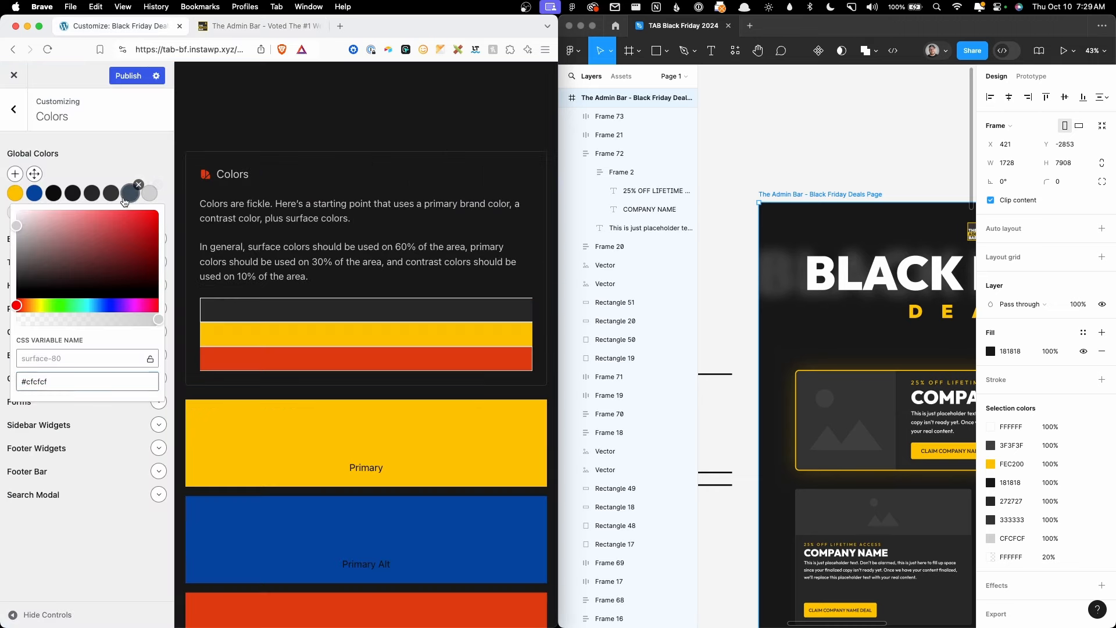
double_click(69, 382)
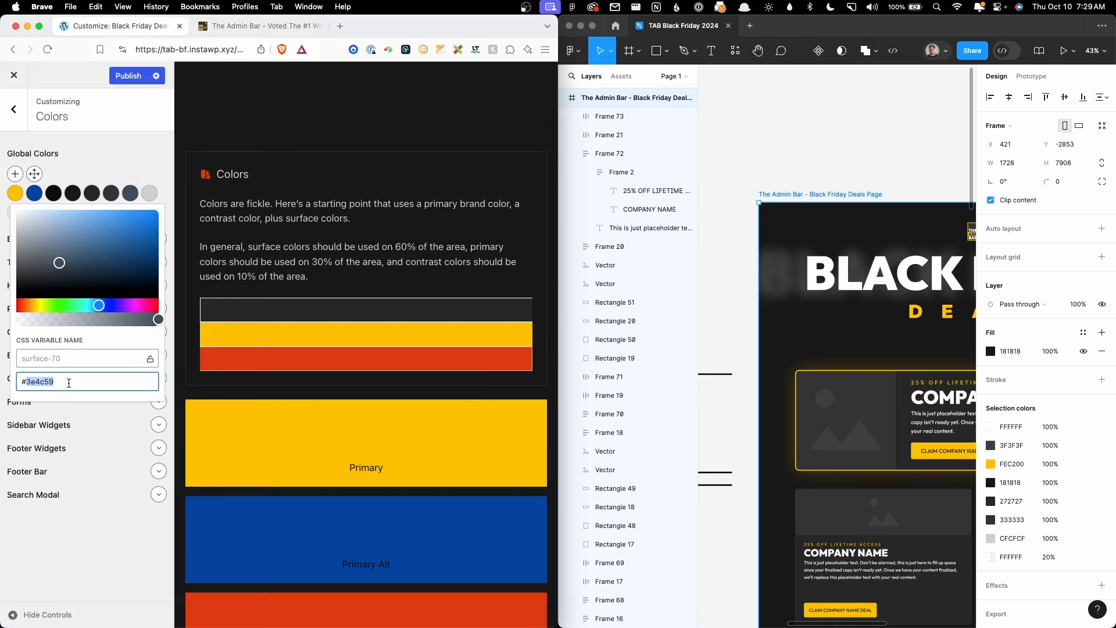
text(b7b7b7)
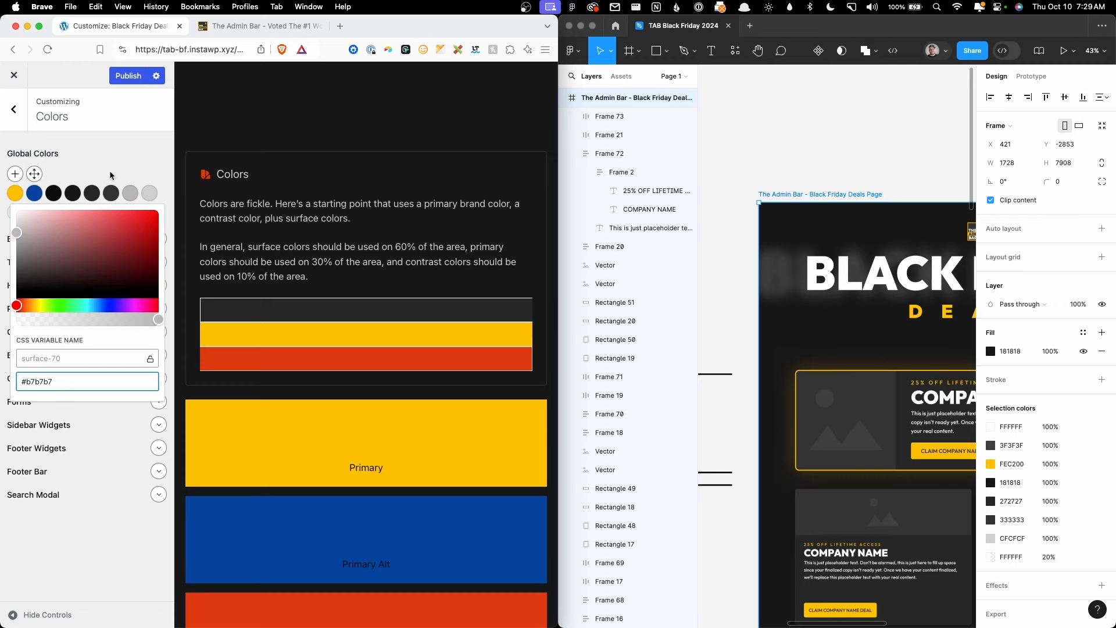
click(112, 175)
click(259, 26)
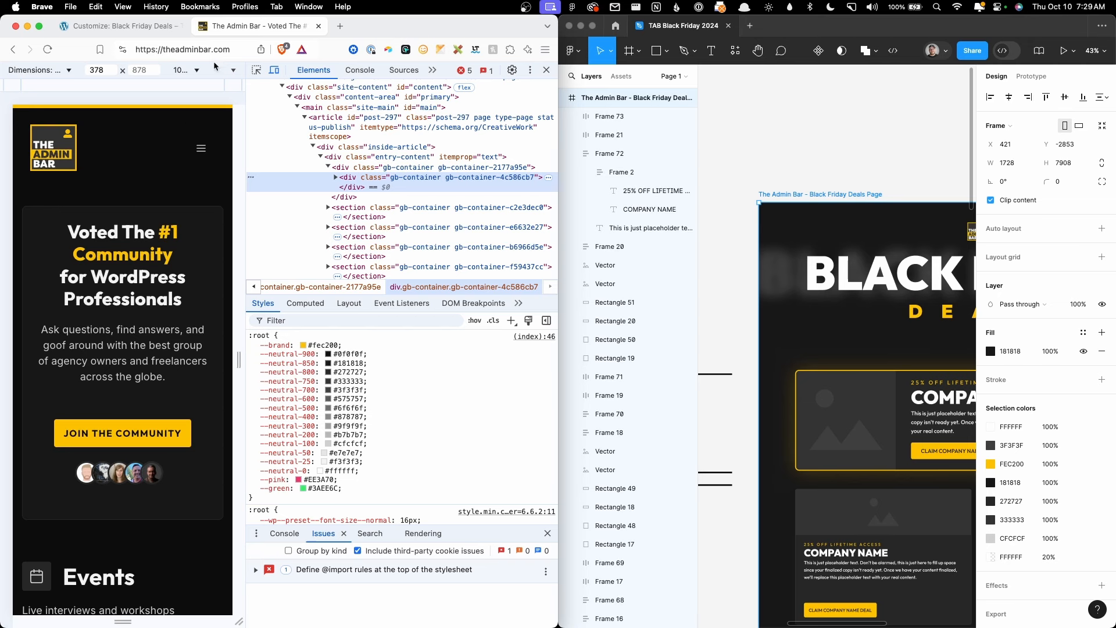
Step: Maximise the browser and scroll the Customizer preview through the style guide's typography, buttons and swatches
double_click(406, 33)
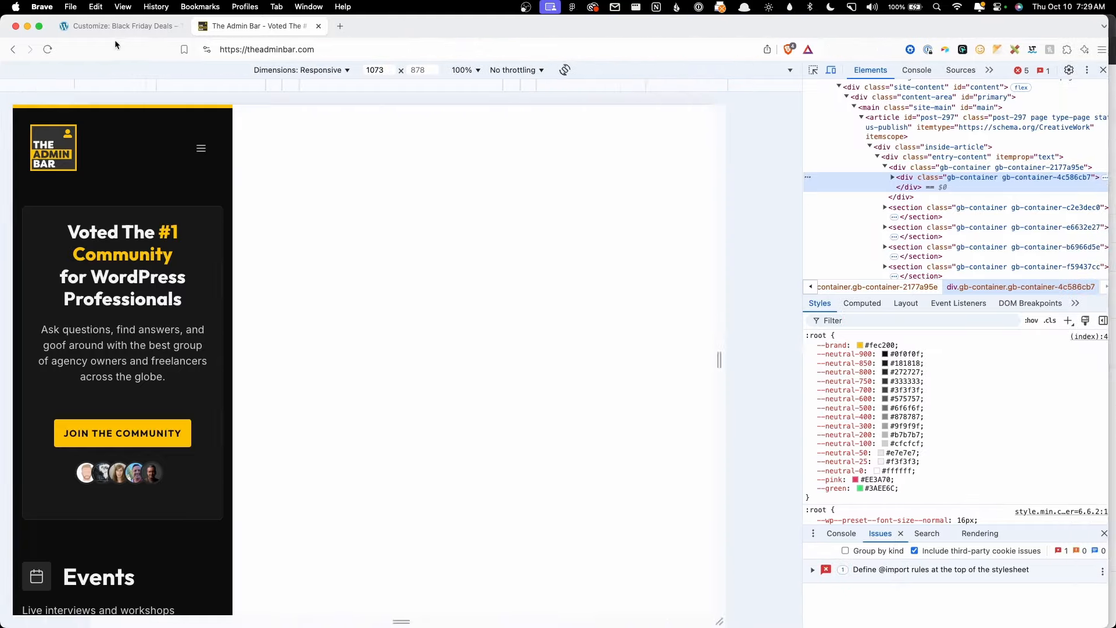
click(114, 26)
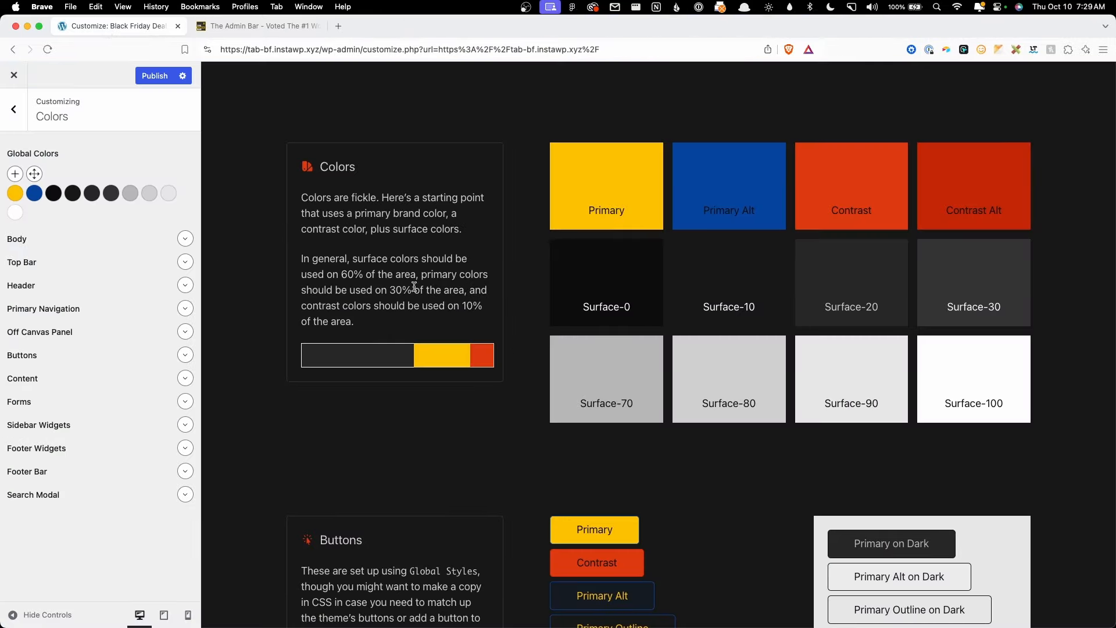
scroll(669, 372, up, 15)
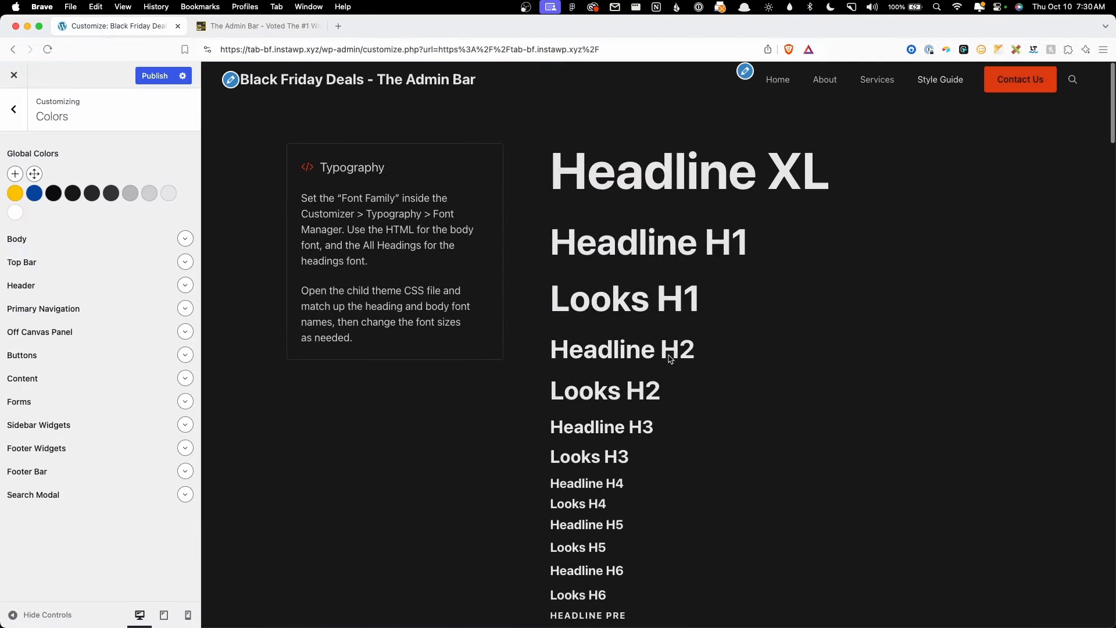
scroll(668, 355, down, 4)
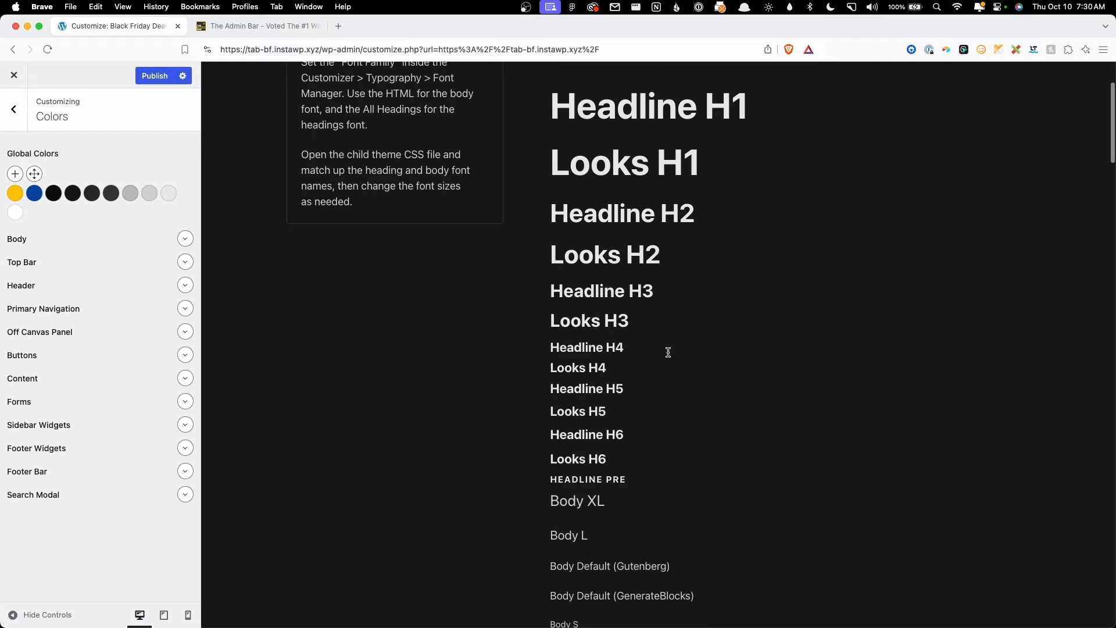
scroll(674, 355, down, 5)
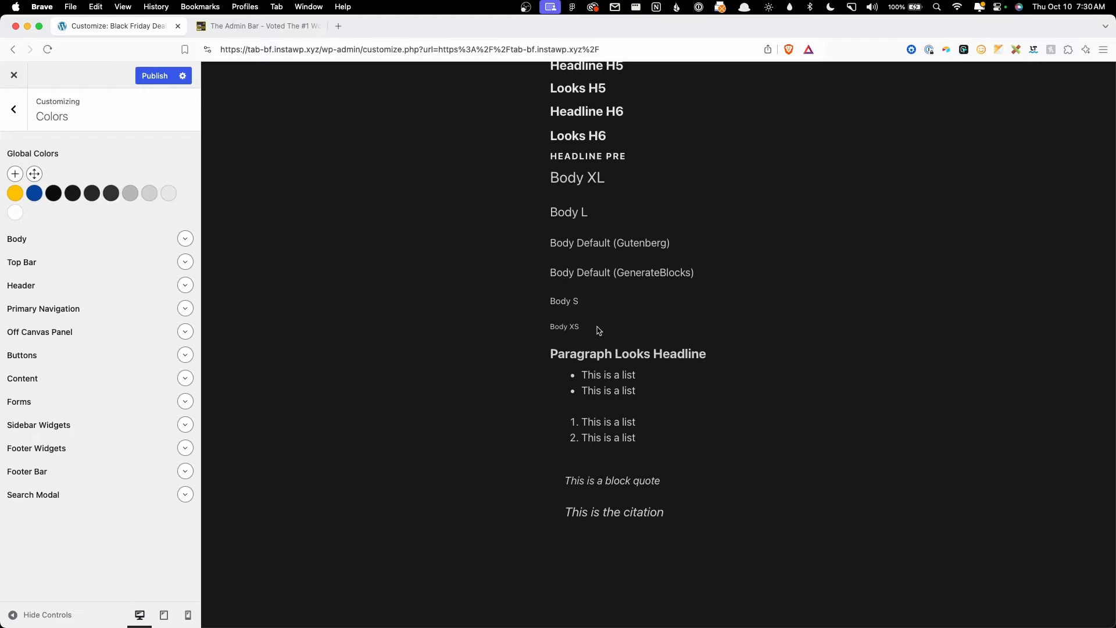
scroll(599, 327, down, 6)
scroll(599, 327, down, 8)
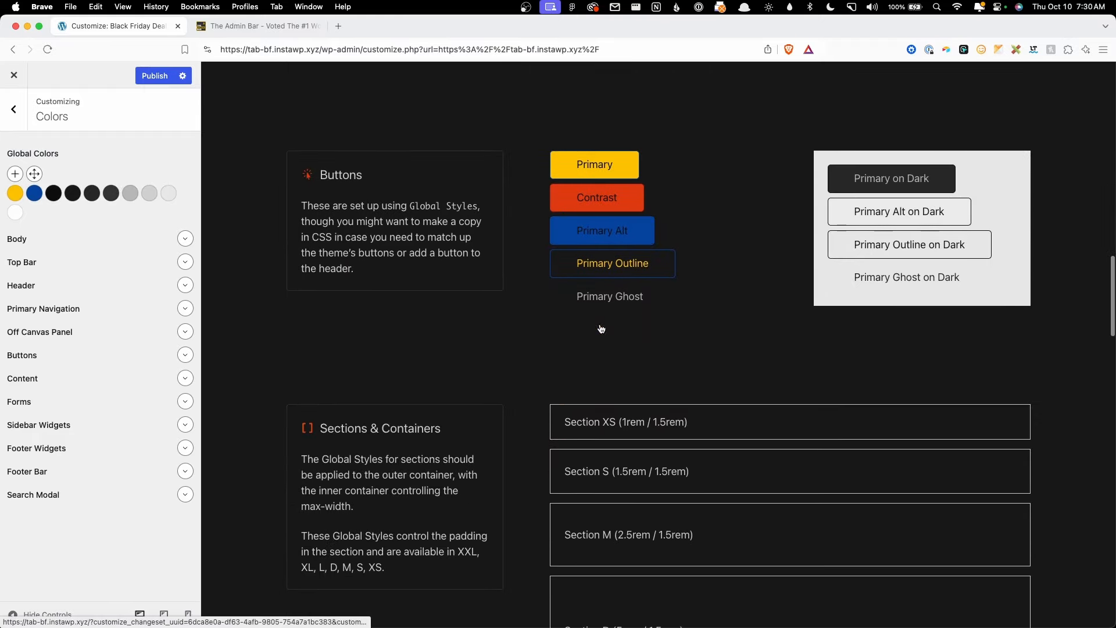
scroll(686, 344, down, 18)
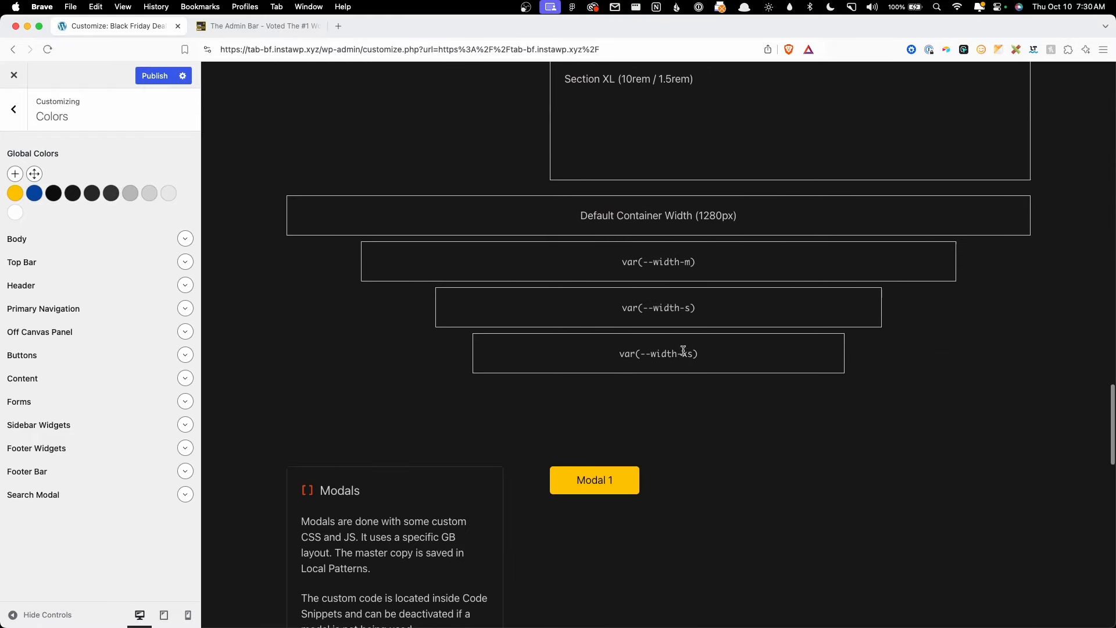
scroll(684, 358, down, 8)
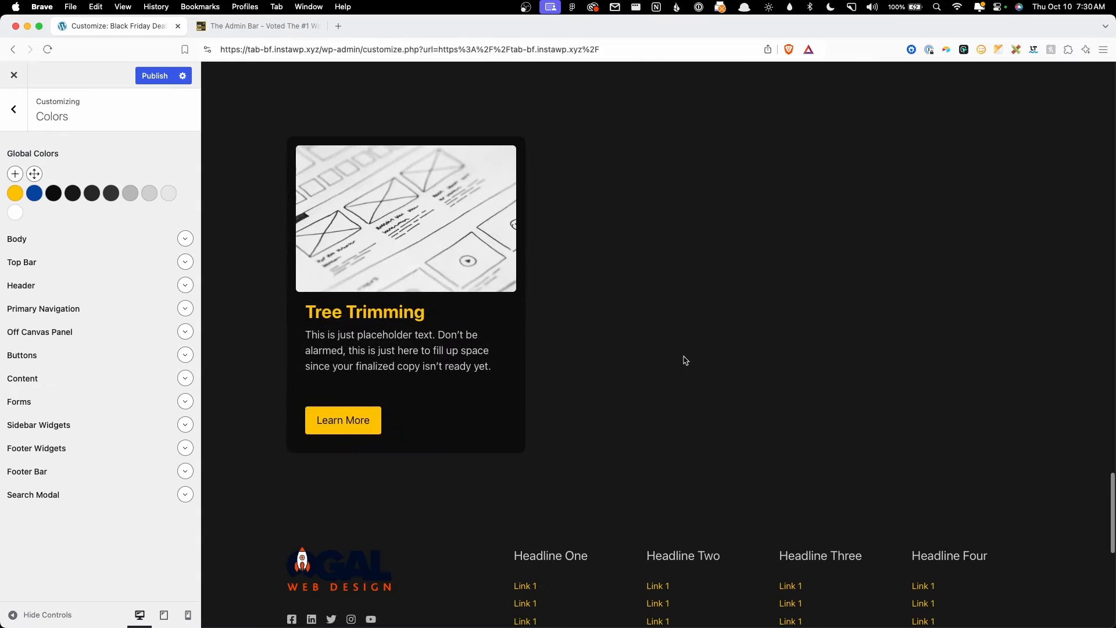
scroll(686, 360, up, 4)
scroll(684, 359, up, 15)
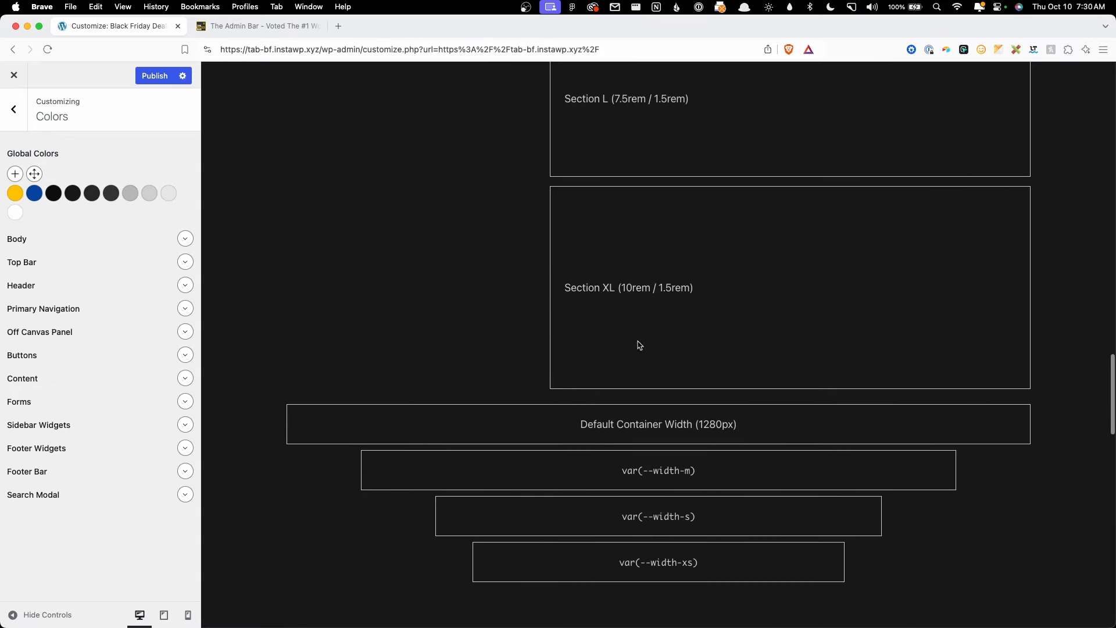
Step: Check the black surface-0 and white surface-100 swatches, then scroll the preview back up
click(48, 194)
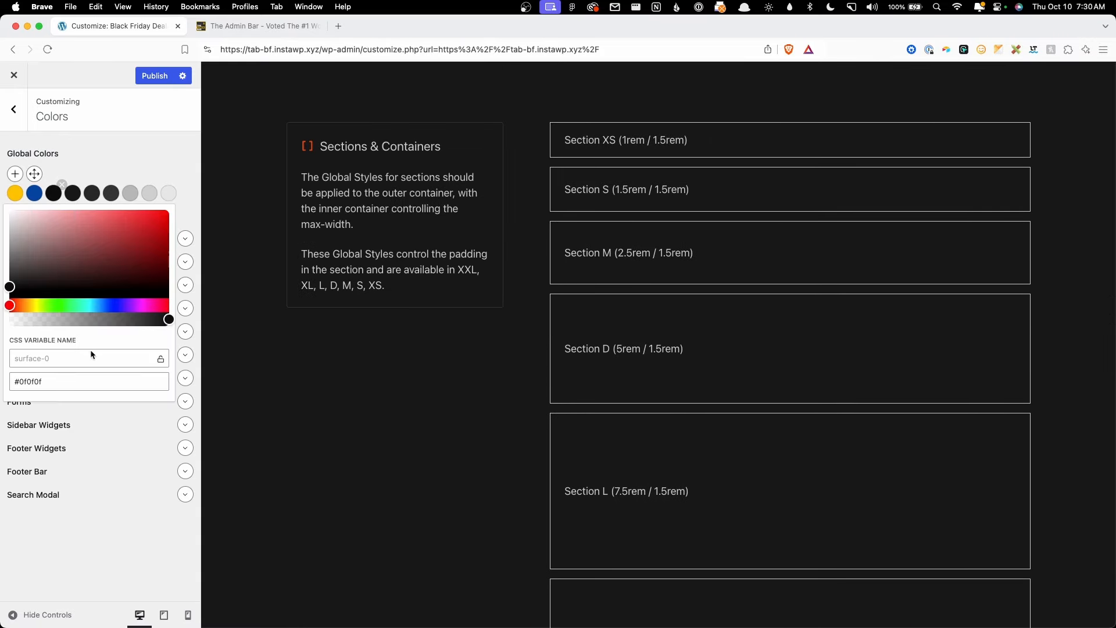
click(82, 191)
click(16, 213)
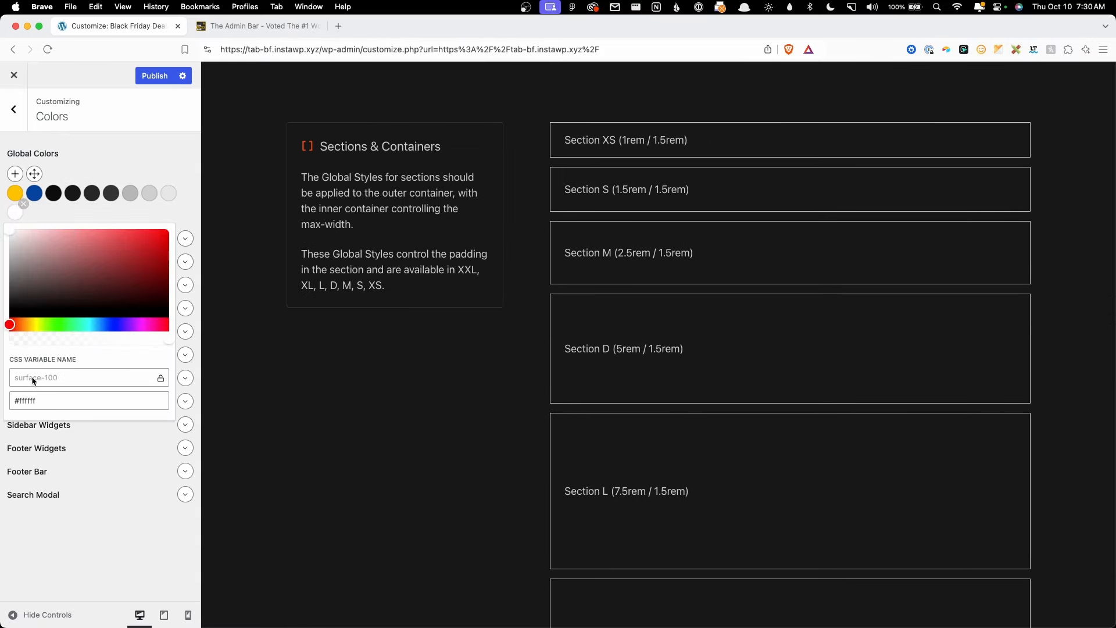
click(124, 150)
scroll(643, 368, up, 8)
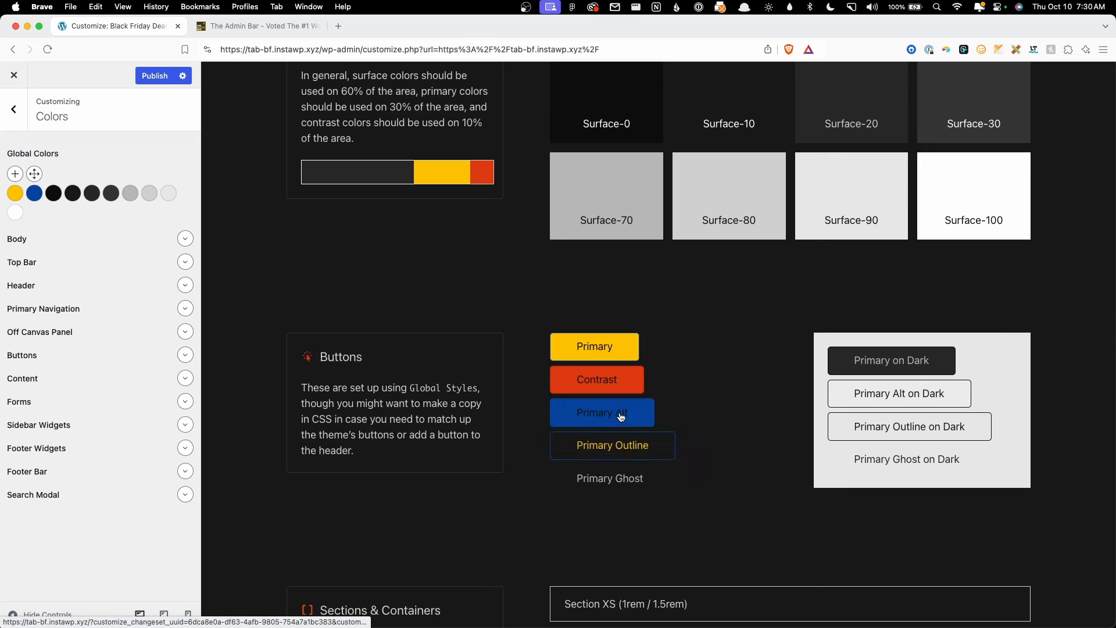
scroll(697, 375, up, 6)
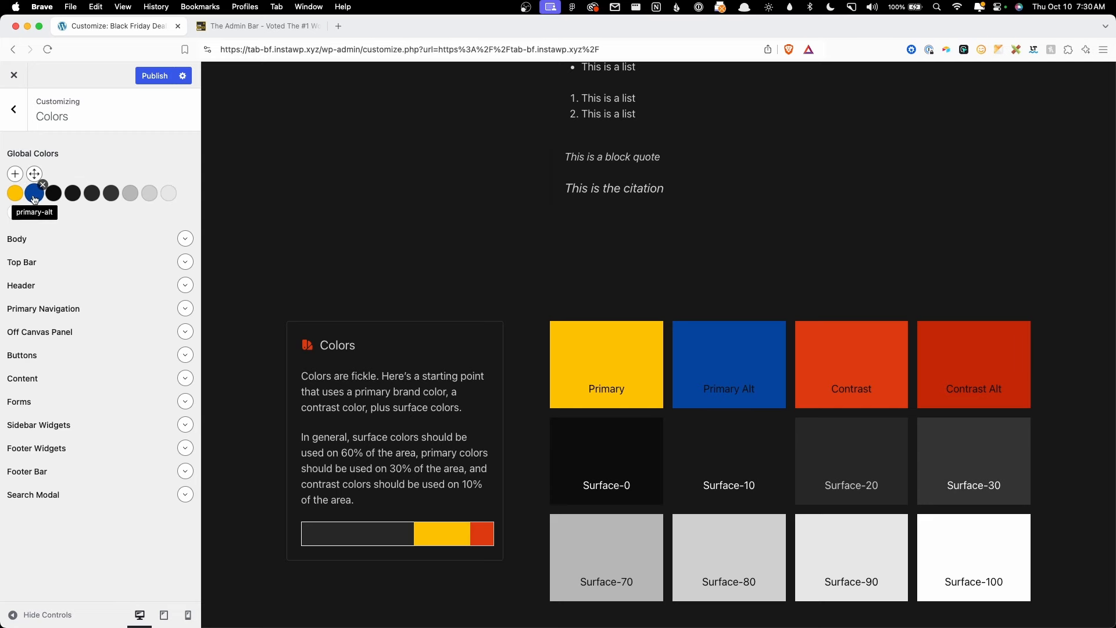
Step: Load tailwindshades.com in The Admin Bar tab and close DevTools
click(273, 27)
click(275, 50)
text(ta)
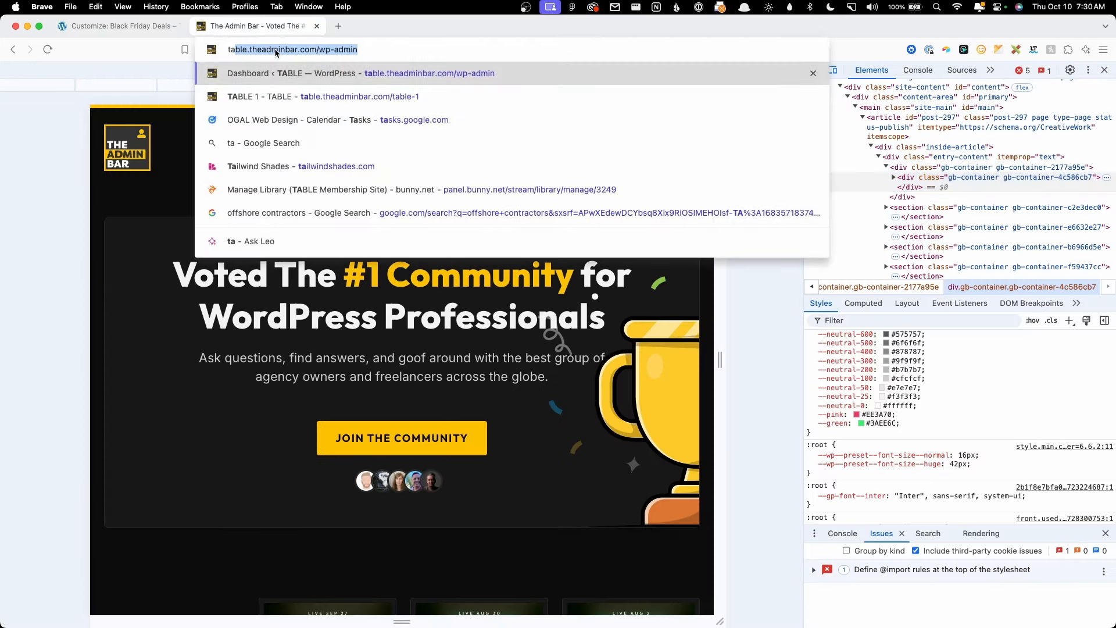
text(il)
key(Return)
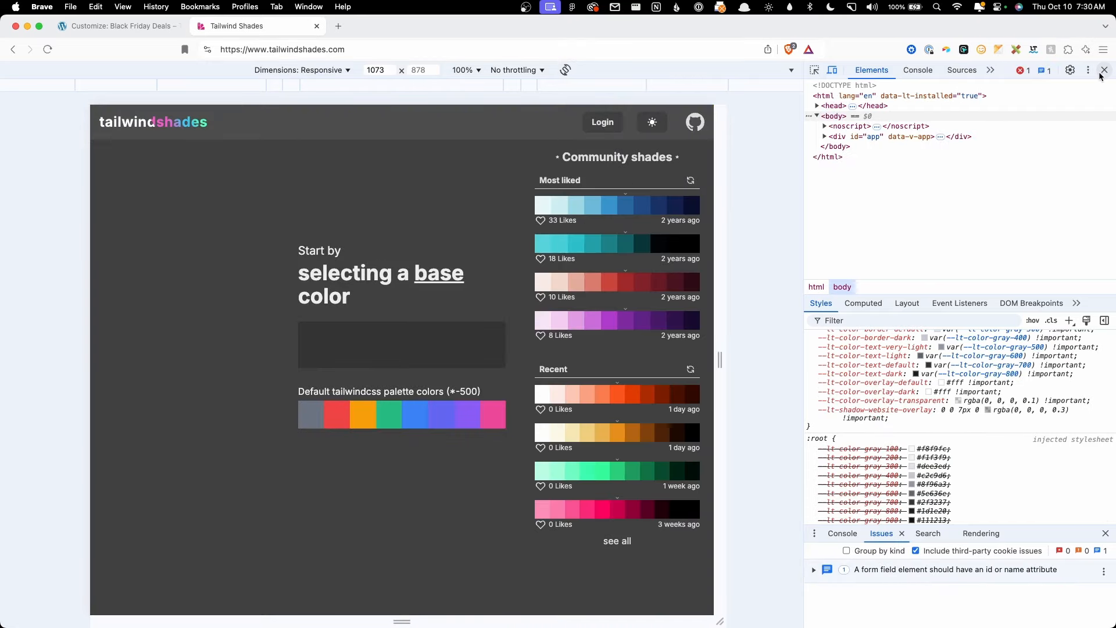
click(1104, 69)
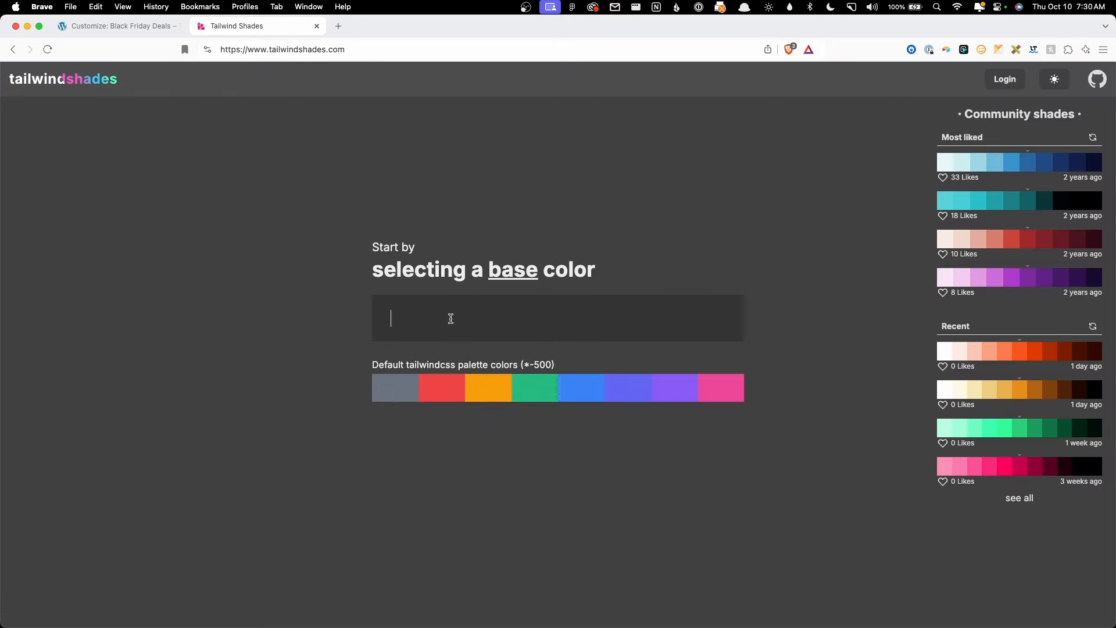
Step: Generate an amber shade scale from base colour #fec200
text(#fec22)
key(BackSpace)
text(00)
click(489, 439)
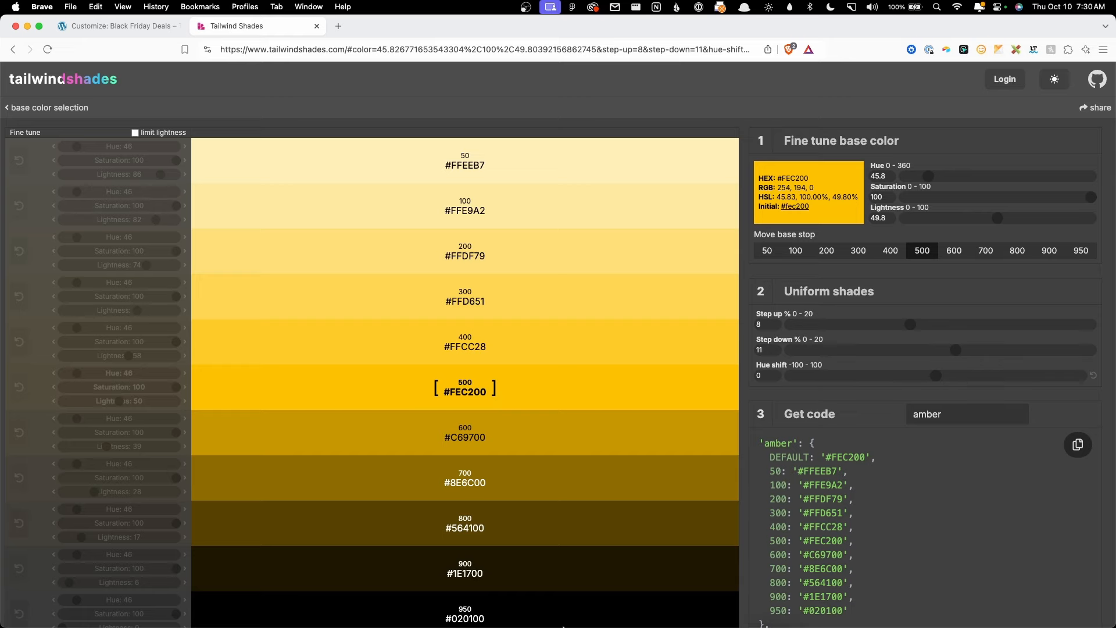
click(487, 606)
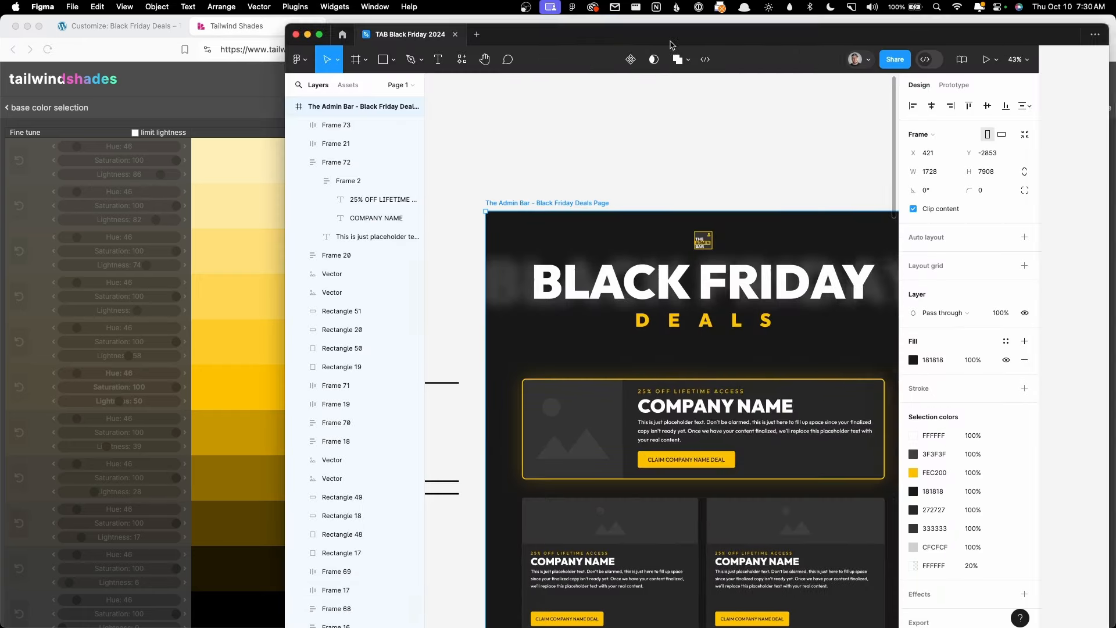
Step: Maximise Figma, zoom in on the yellow CLAIM COMPANY NAME DEAL button, then minimise it
double_click(671, 44)
scroll(421, 453, up, 6)
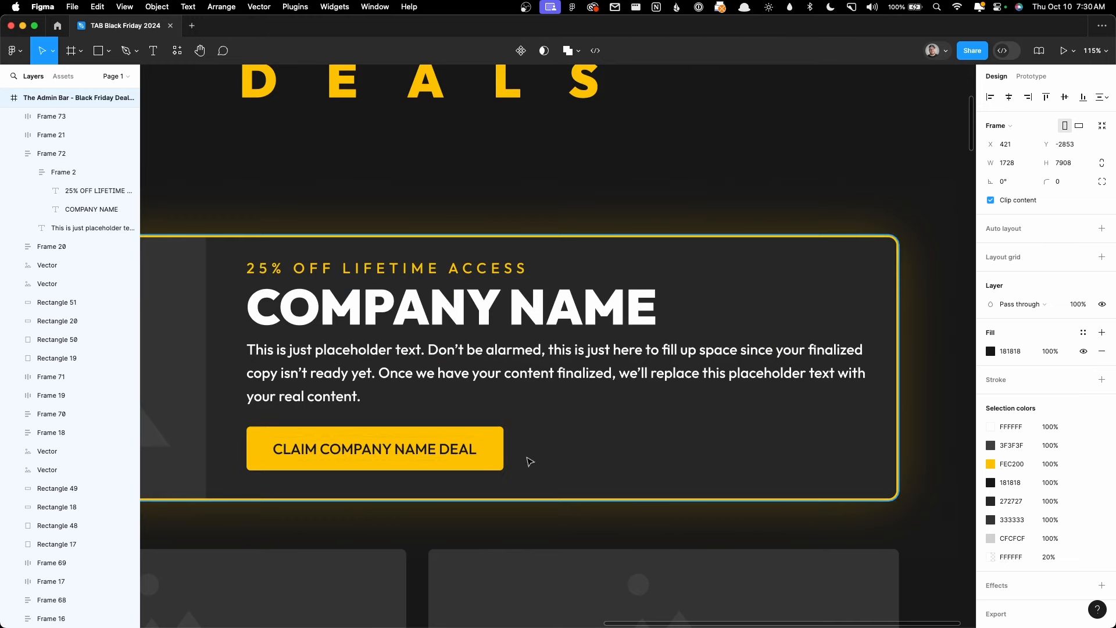
click(23, 26)
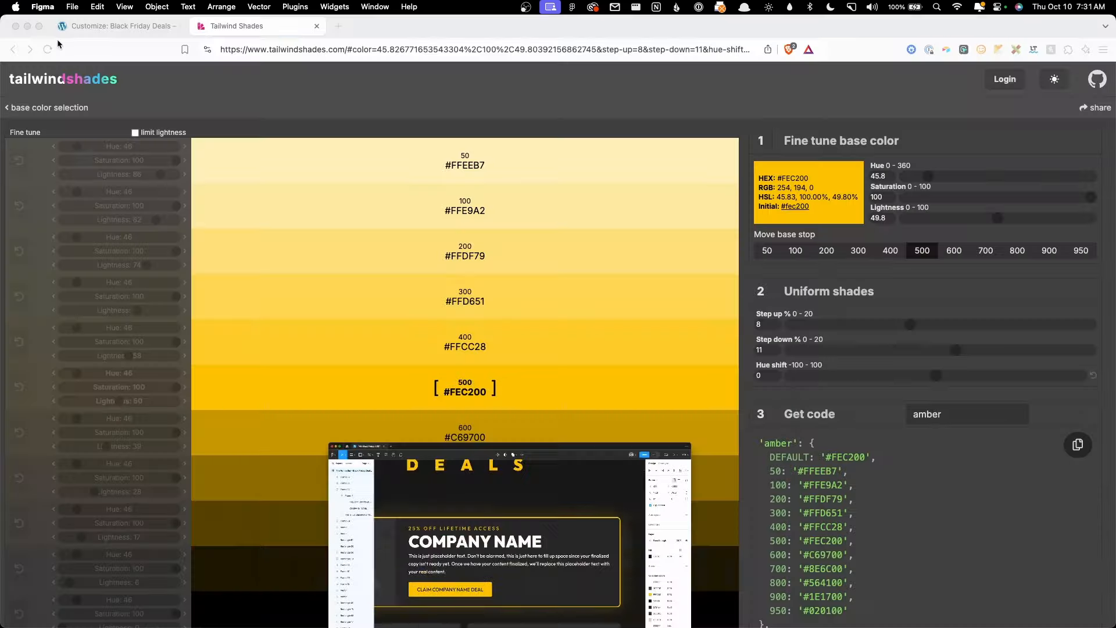
Step: Copy the 400 shade #FFCC28 and paste it as the Primary Alt hex value
double_click(459, 345)
key(super+c)
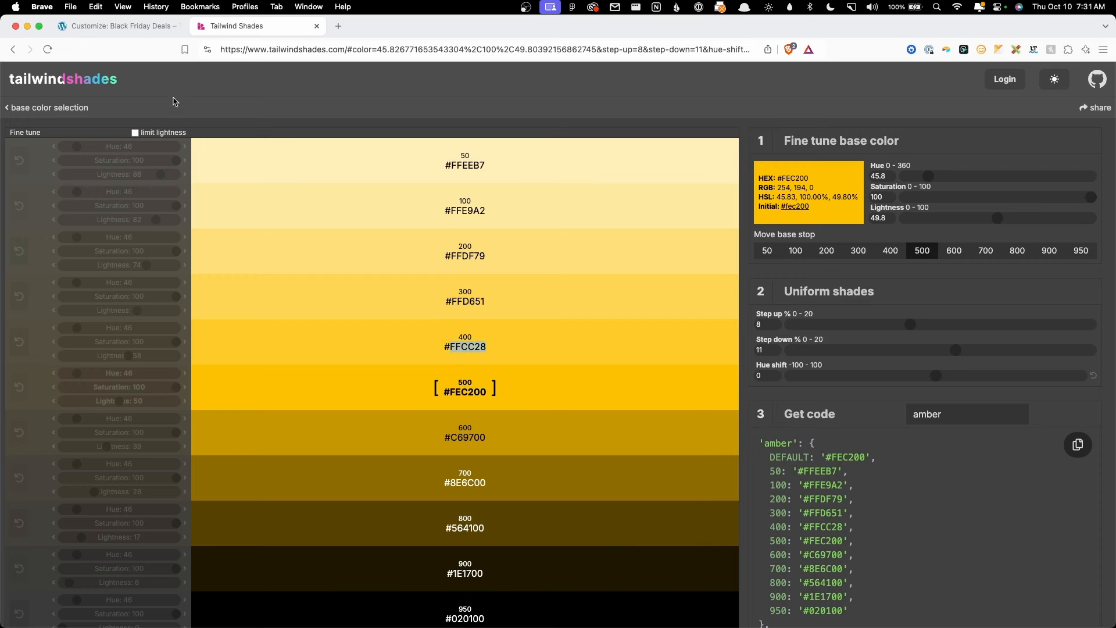
click(118, 26)
click(36, 191)
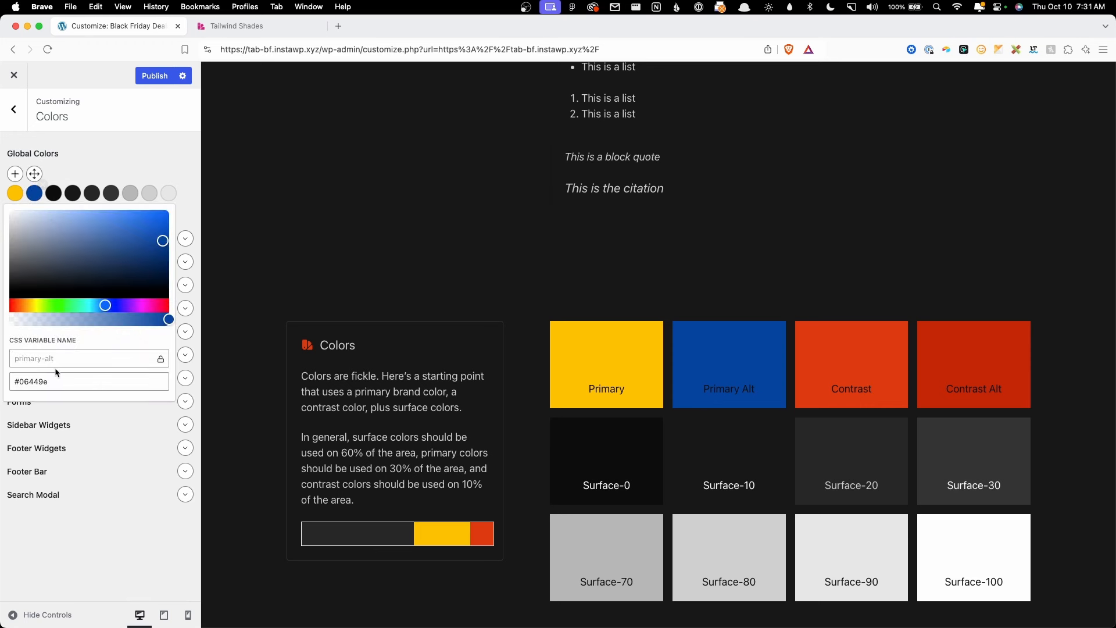
double_click(61, 379)
key(super+v)
click(110, 158)
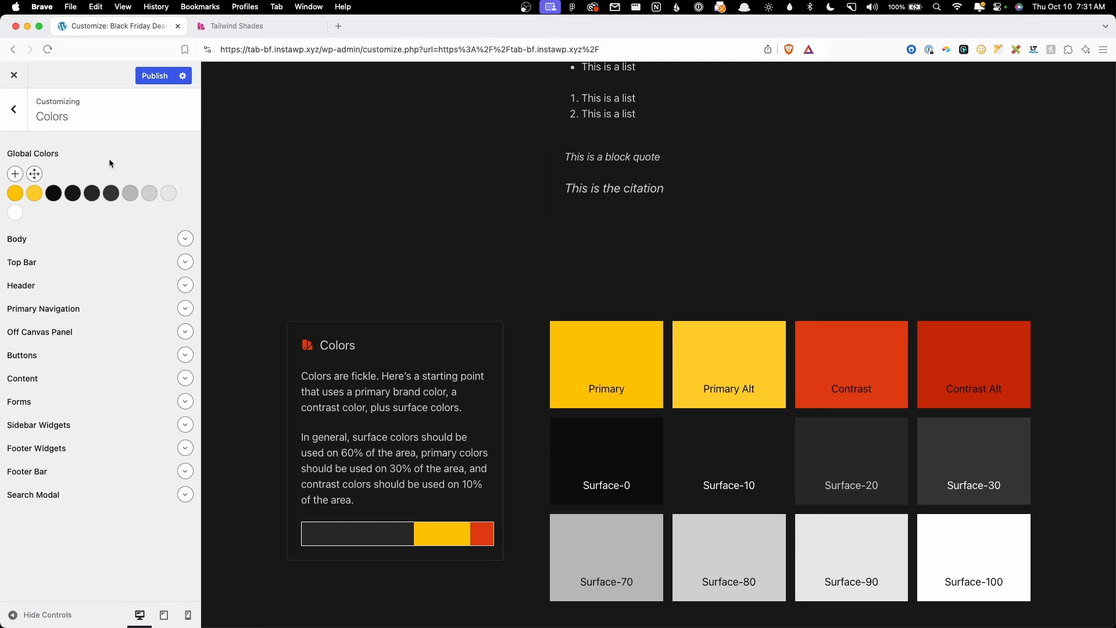
Step: Compare against the Tailwind Shades scale, then scroll down the Customizer colour settings
click(274, 26)
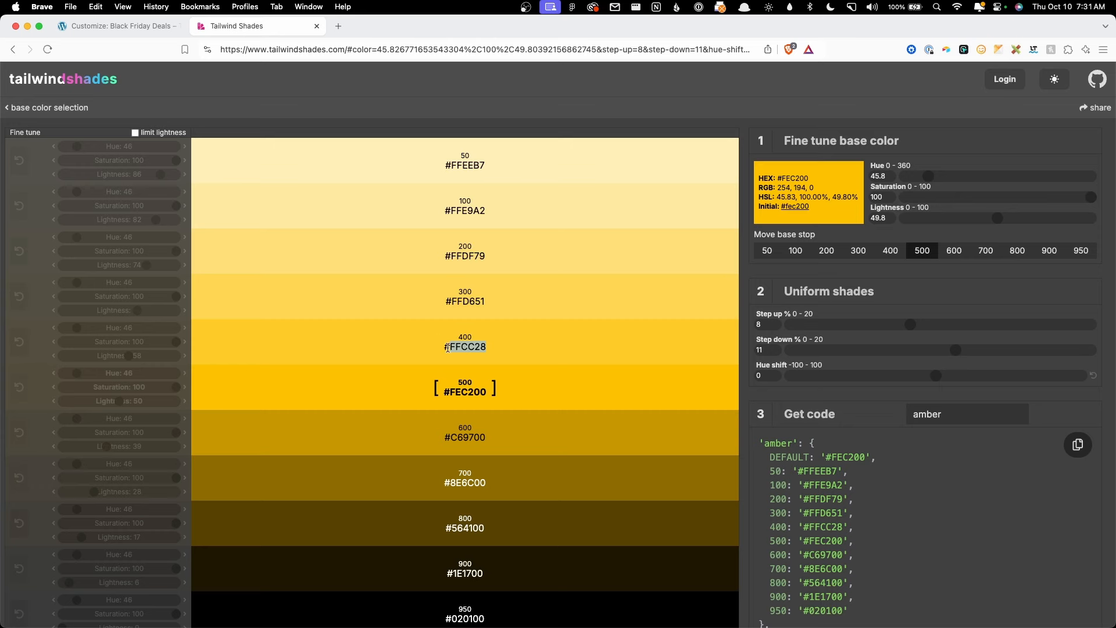
click(114, 26)
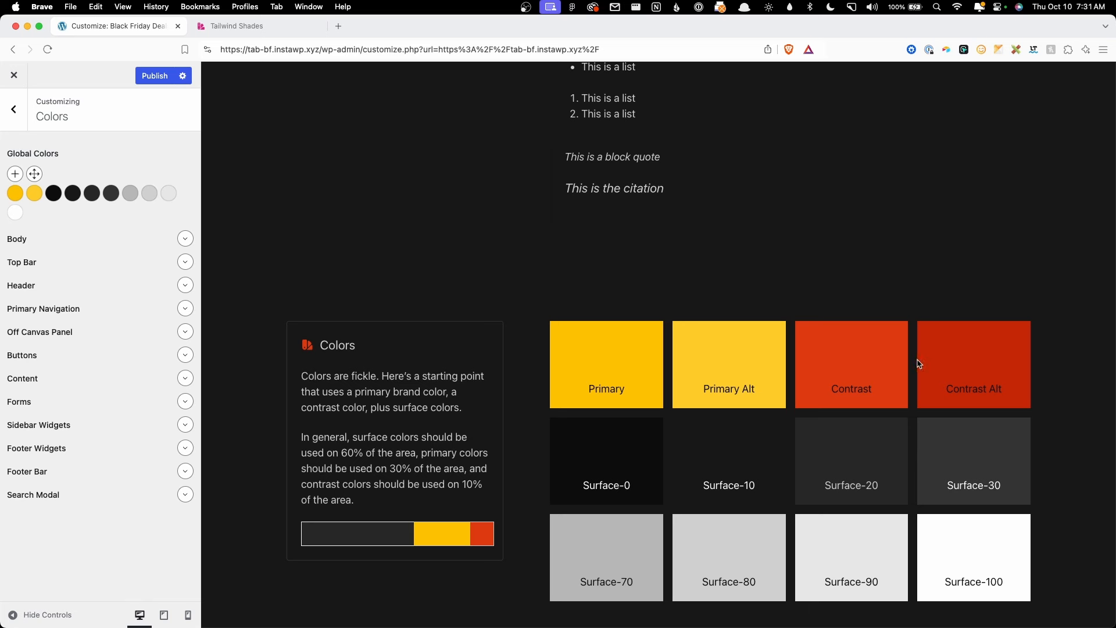
scroll(904, 366, down, 5)
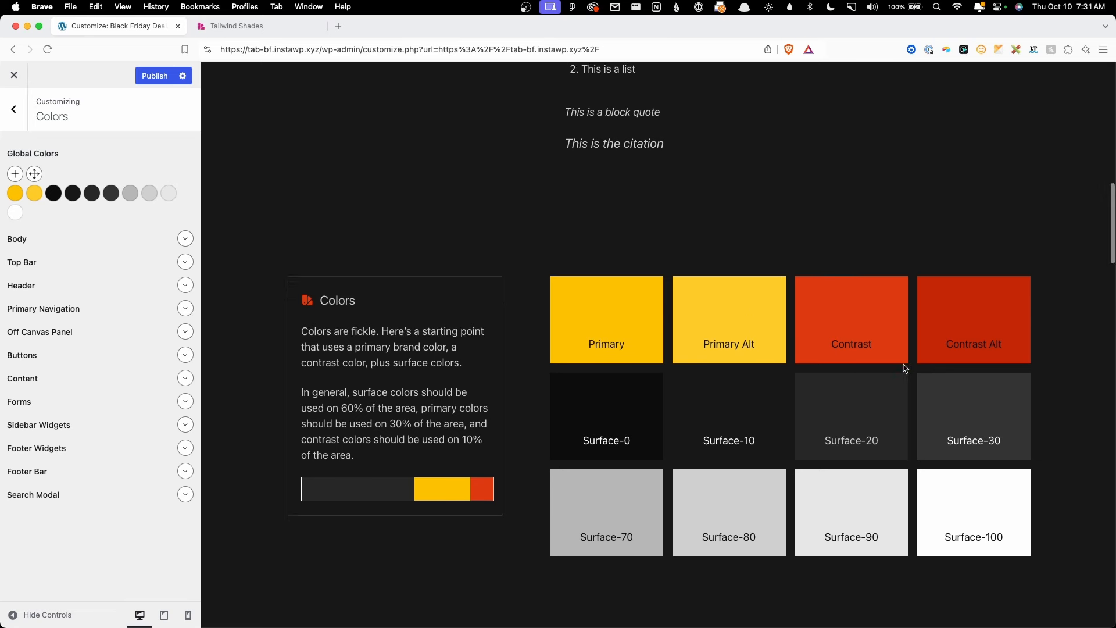
scroll(904, 370, down, 3)
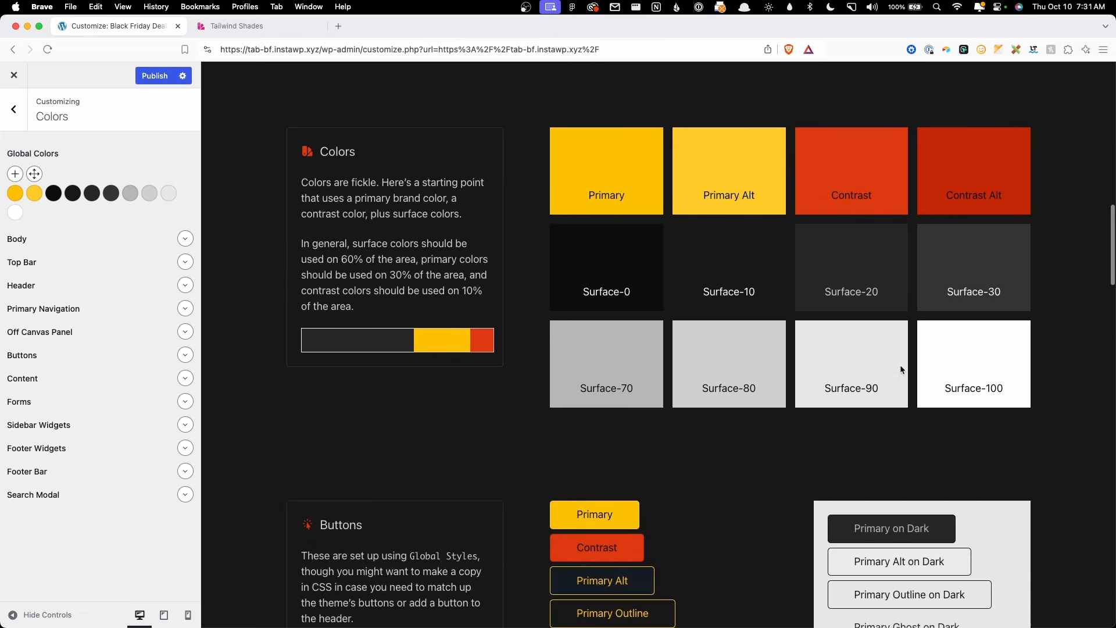
Step: In Body colours, keep the surface-10 background and var(--primary) link, and set text to var(--surface-90)
click(185, 239)
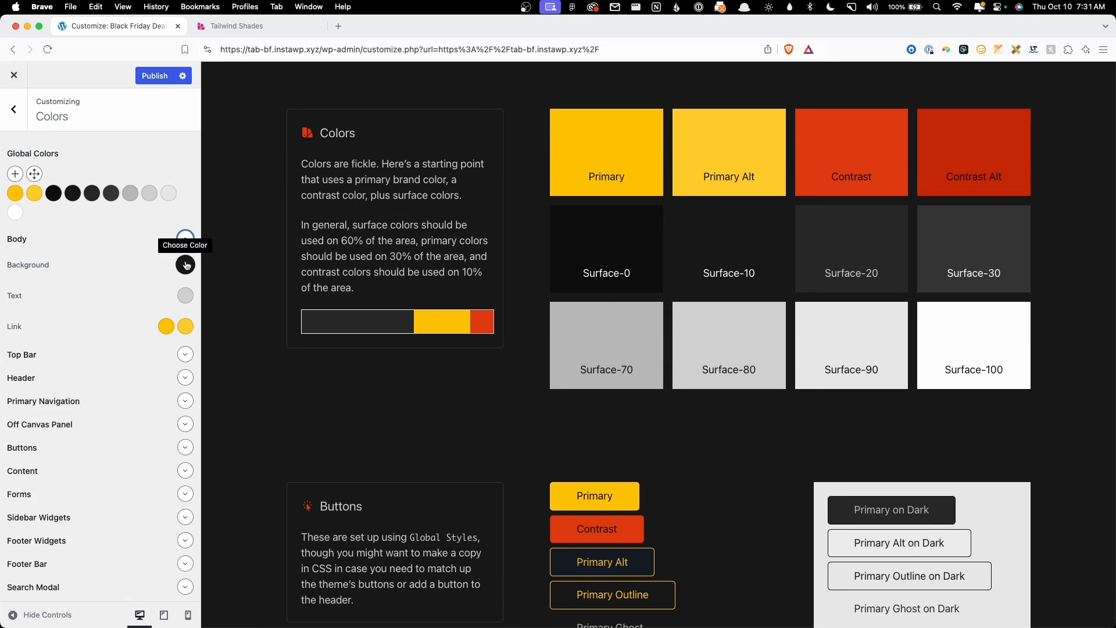
click(185, 265)
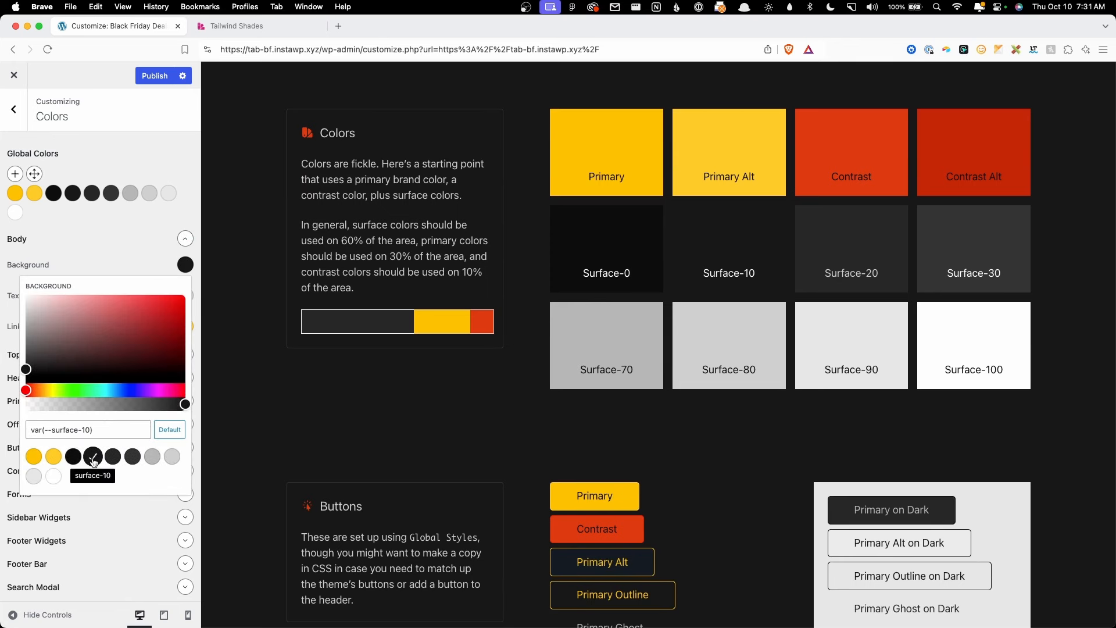
click(148, 264)
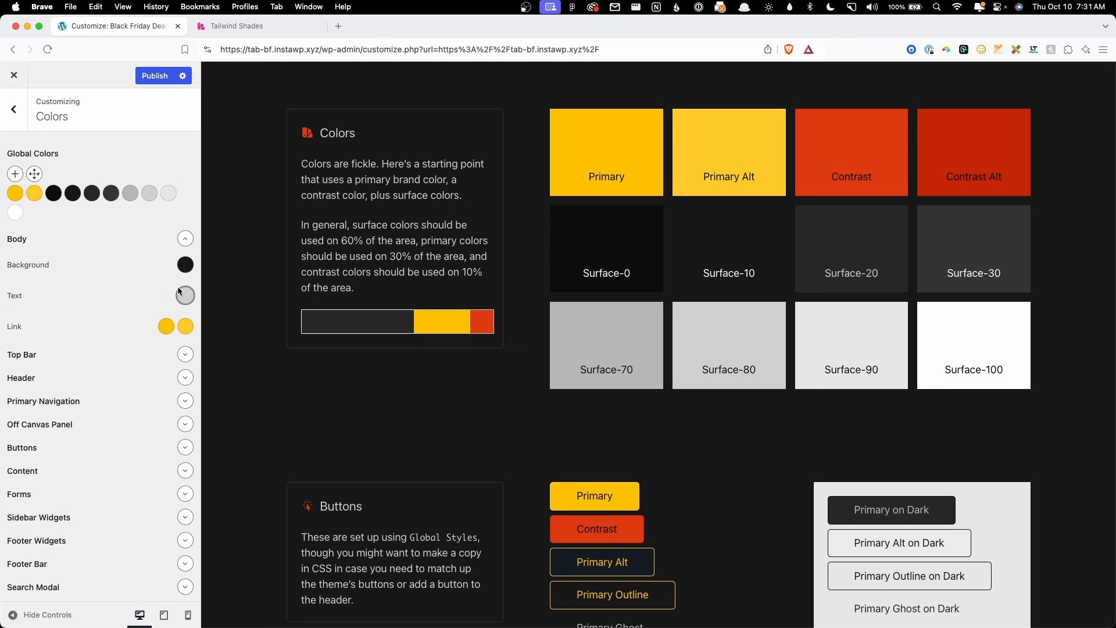
click(181, 297)
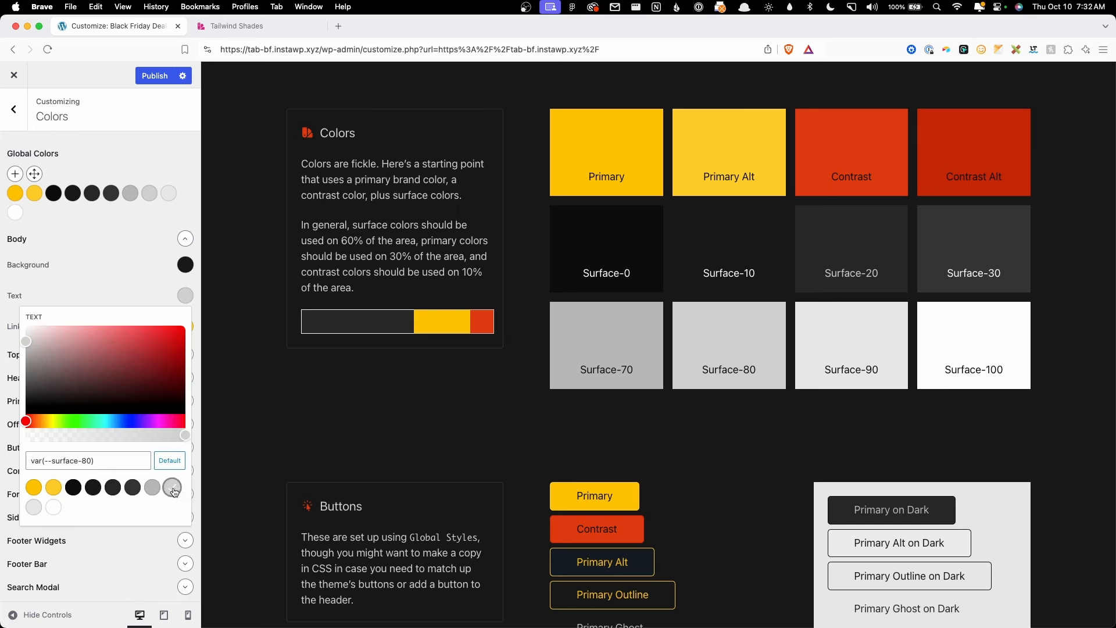
click(173, 489)
click(173, 490)
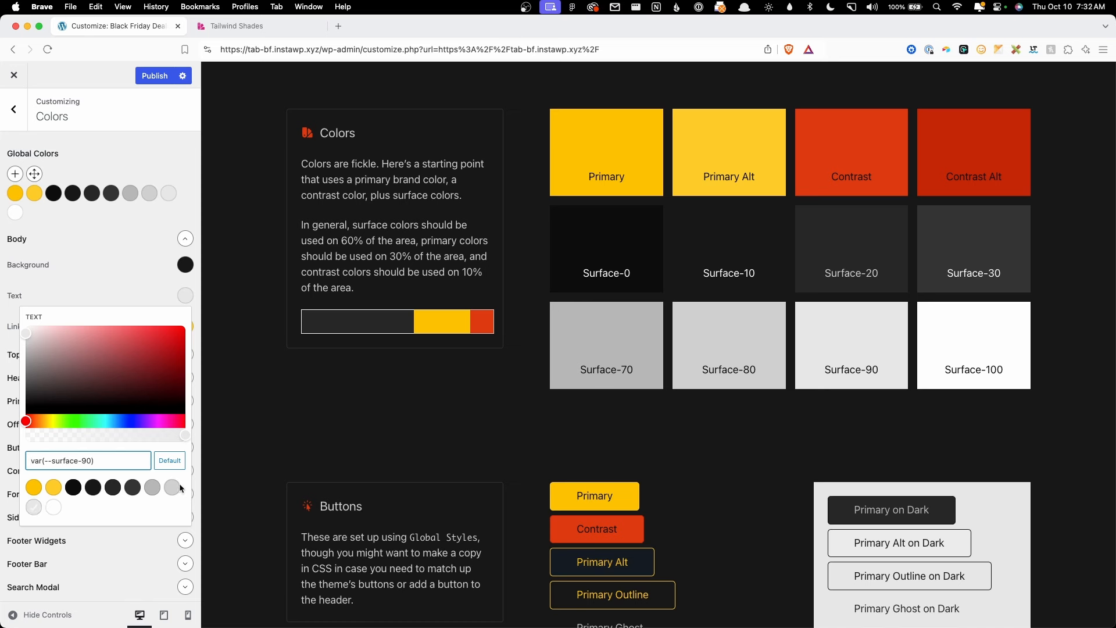
click(120, 294)
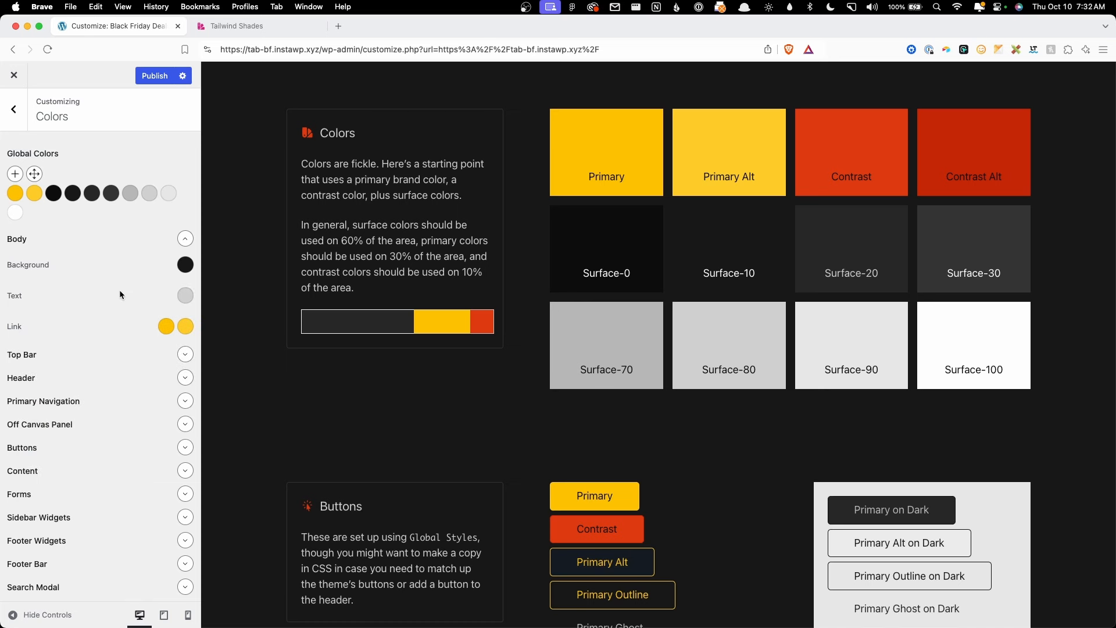
click(166, 326)
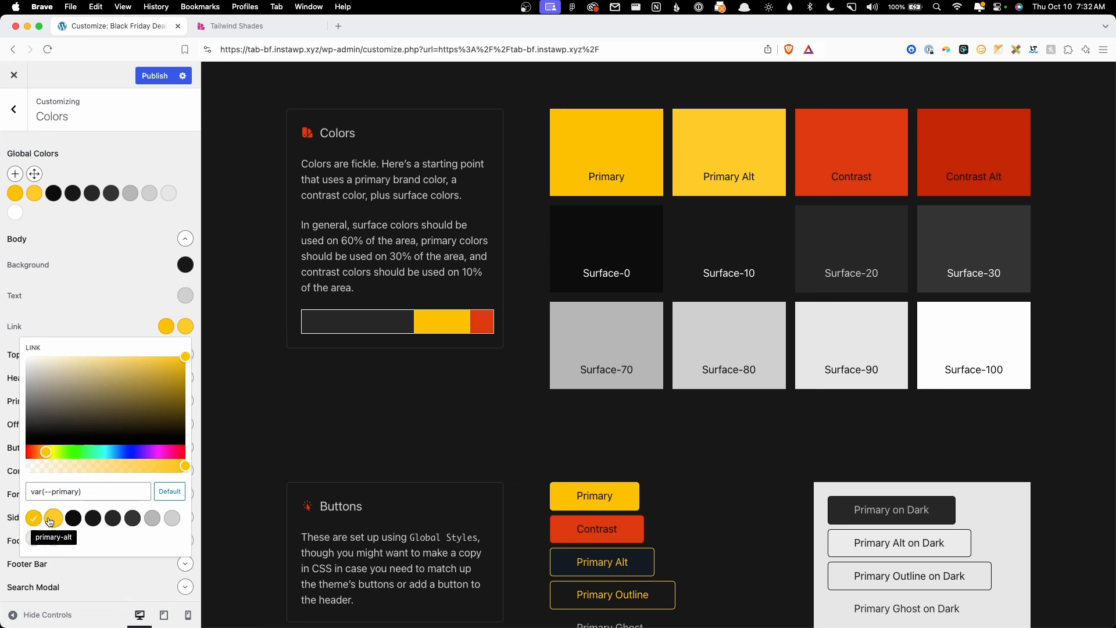
click(141, 295)
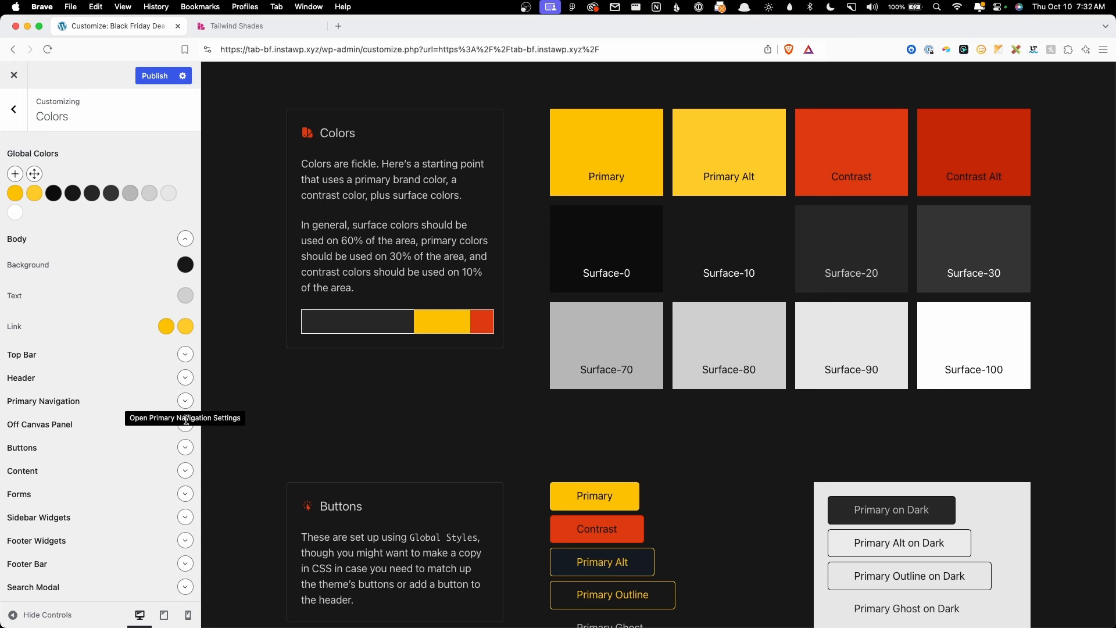
scroll(173, 396, down, 1)
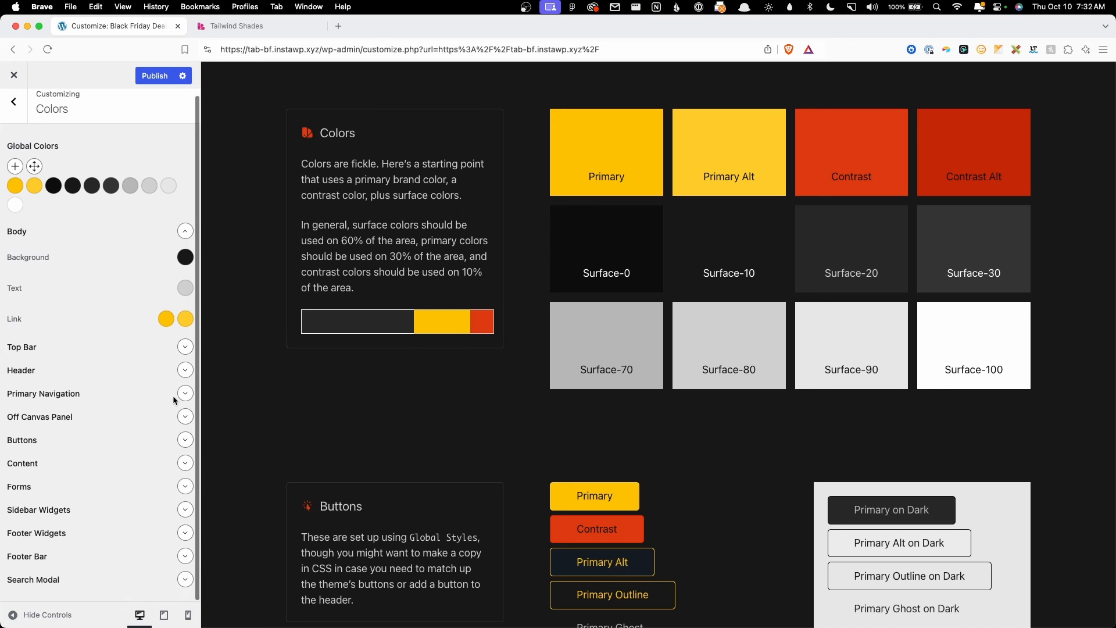
click(158, 461)
scroll(145, 407, down, 5)
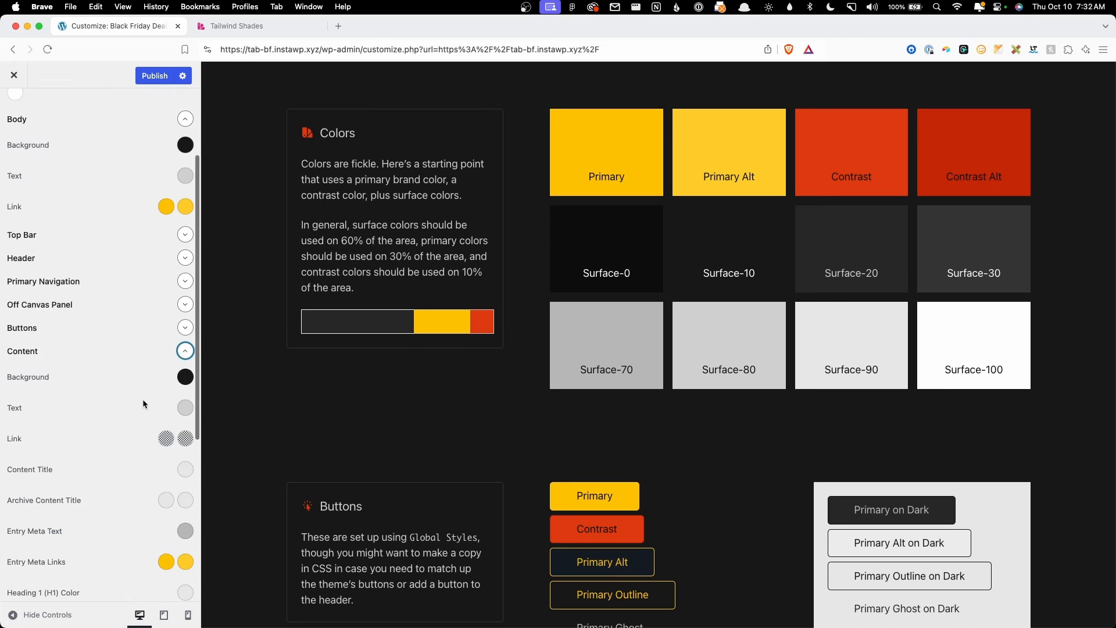
scroll(143, 396, down, 8)
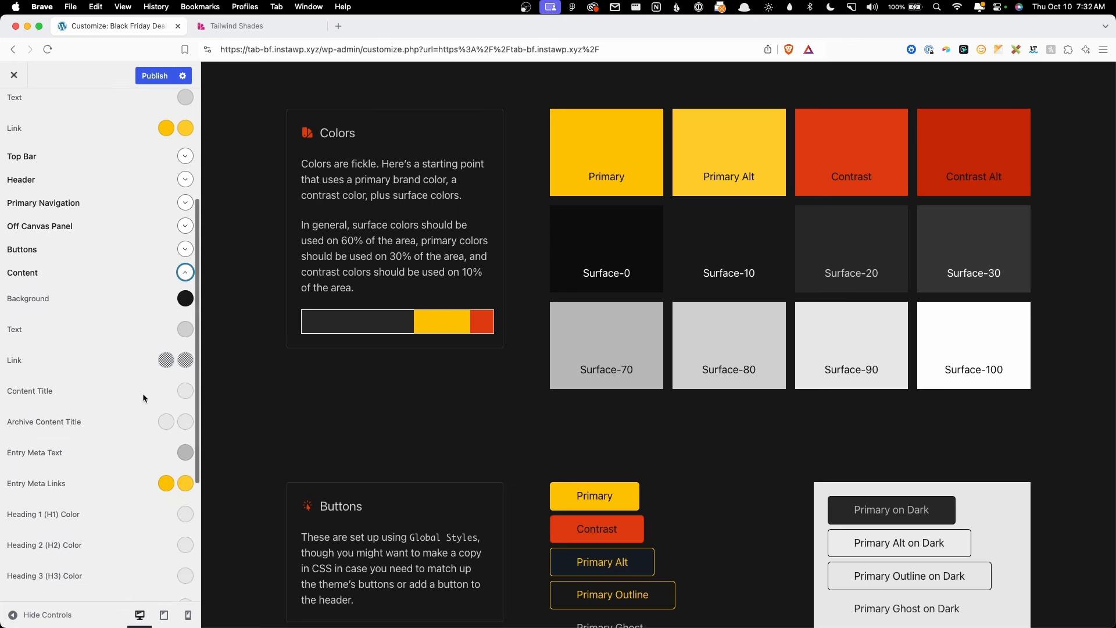
scroll(141, 392, down, 2)
click(185, 379)
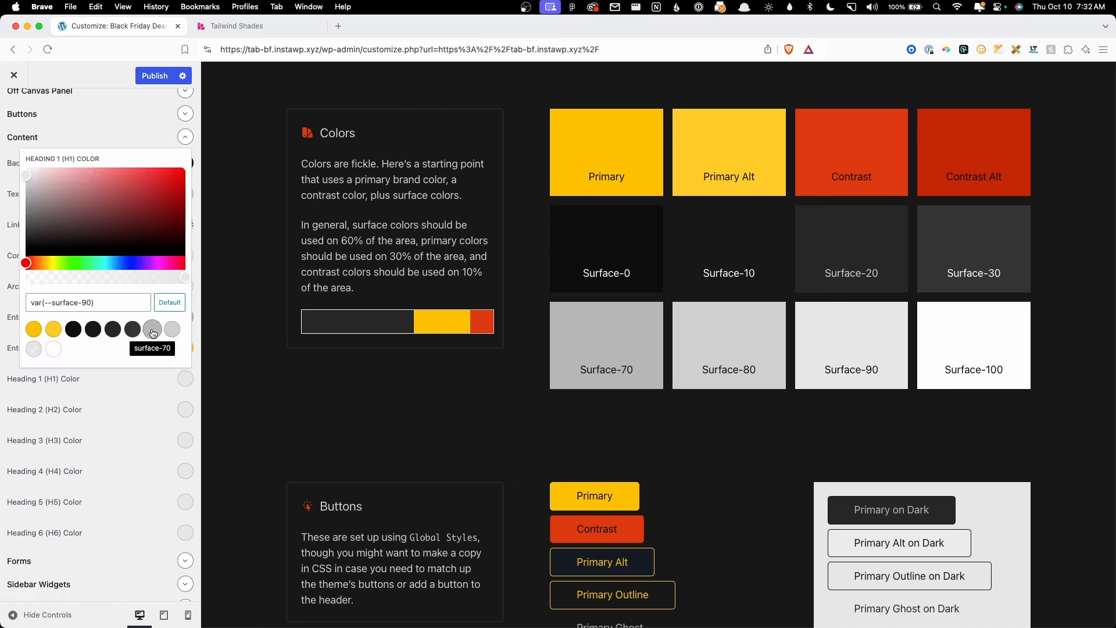
click(155, 390)
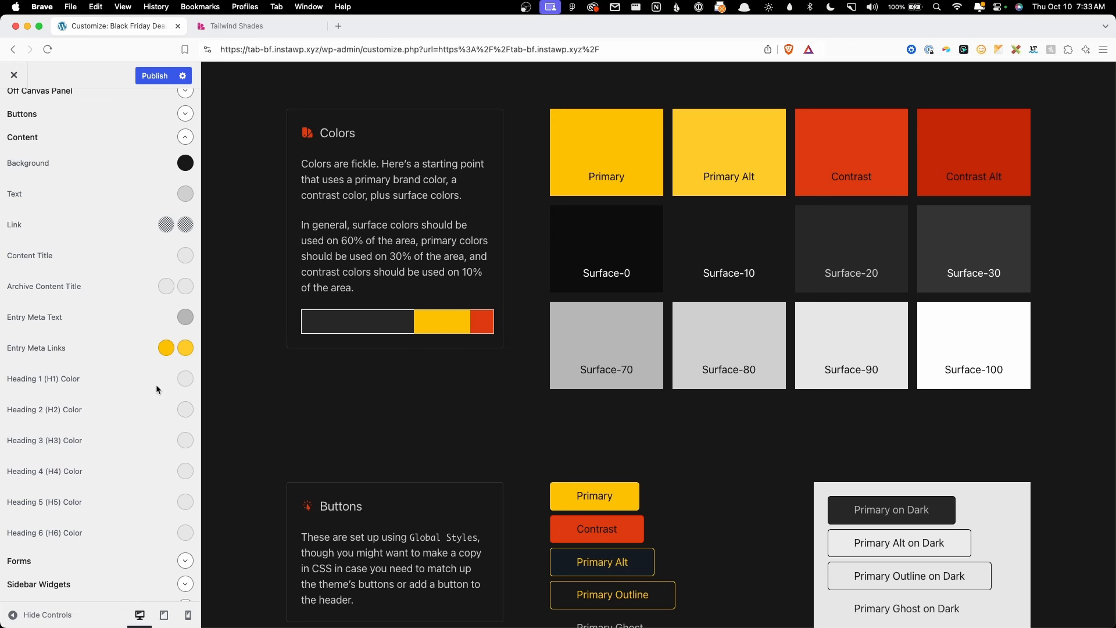
scroll(156, 375, down, 3)
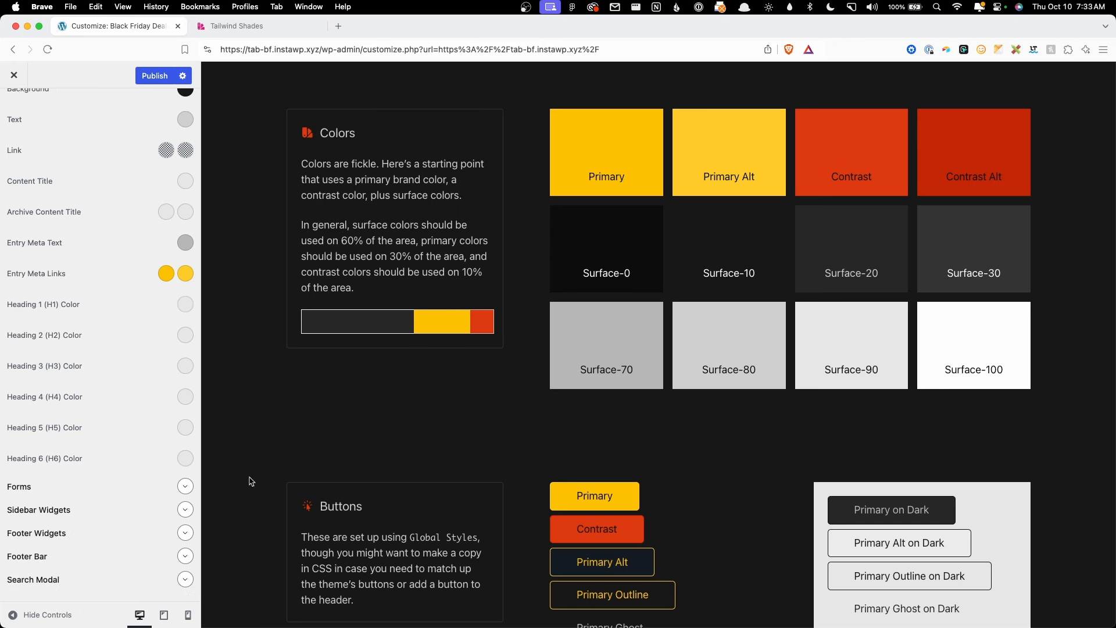
click(186, 486)
scroll(152, 444, down, 3)
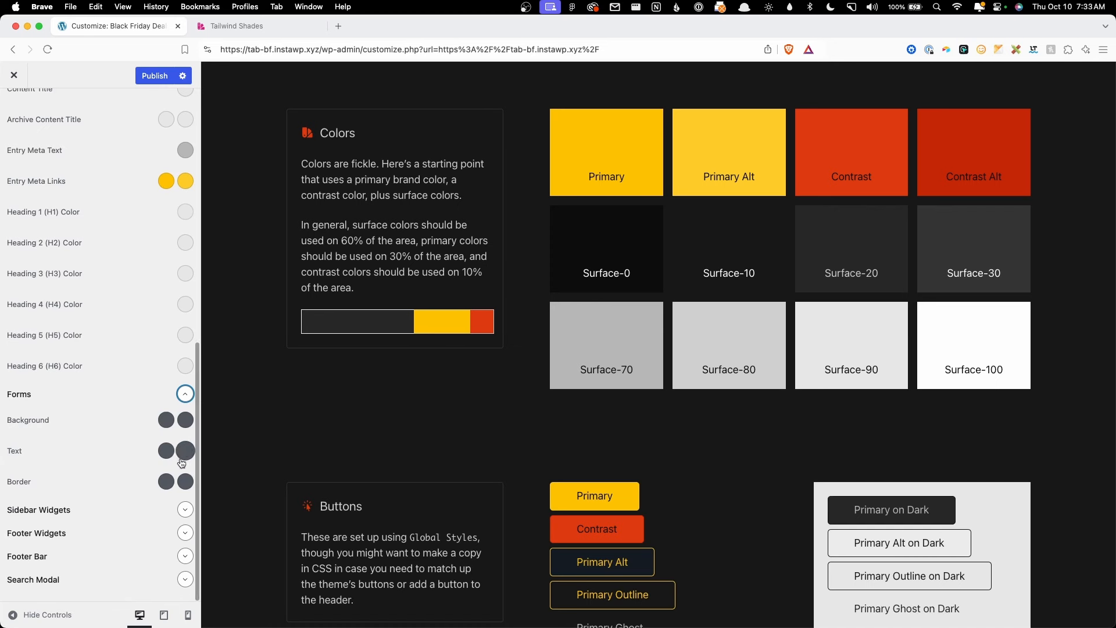
click(185, 394)
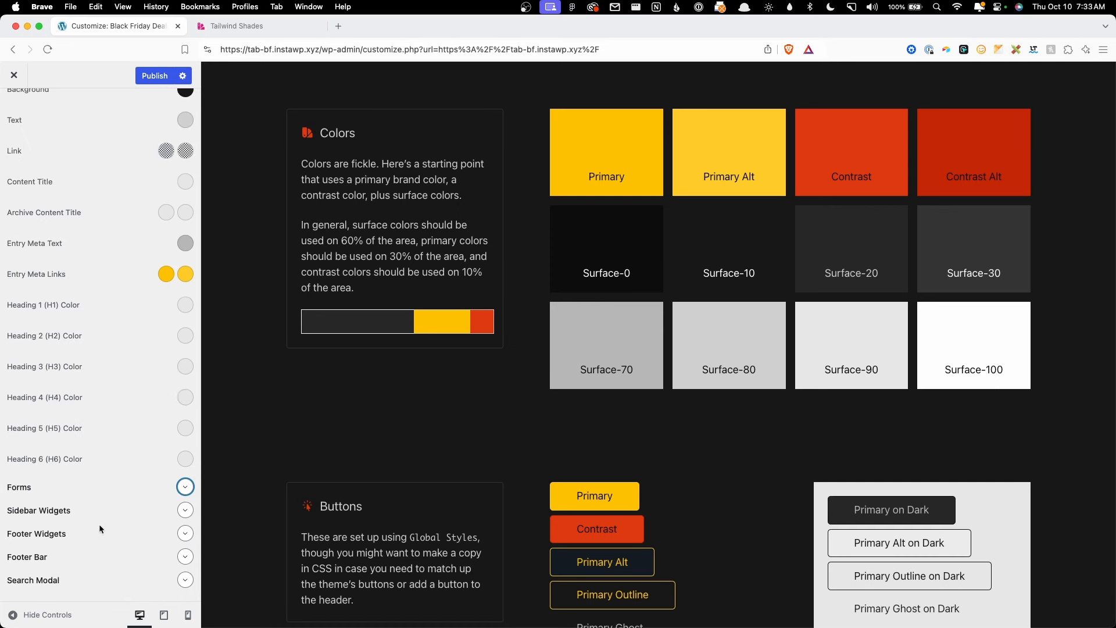
scroll(141, 399, up, 10)
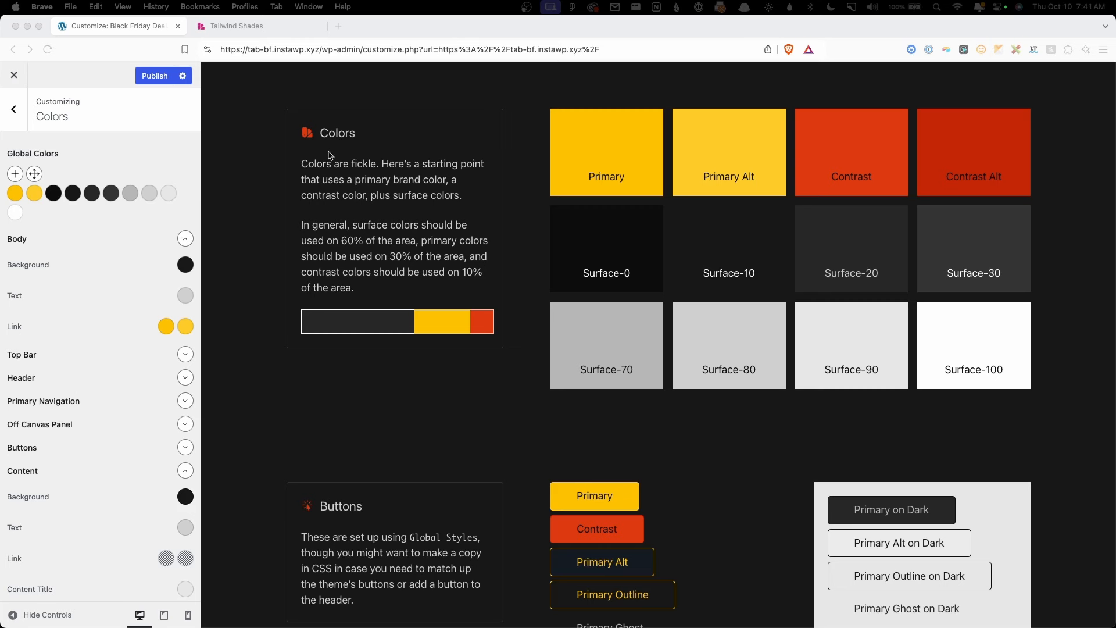
Step: Confirm HTML and All Headings typography are System Default, then publish the Customizer changes
click(14, 123)
click(14, 122)
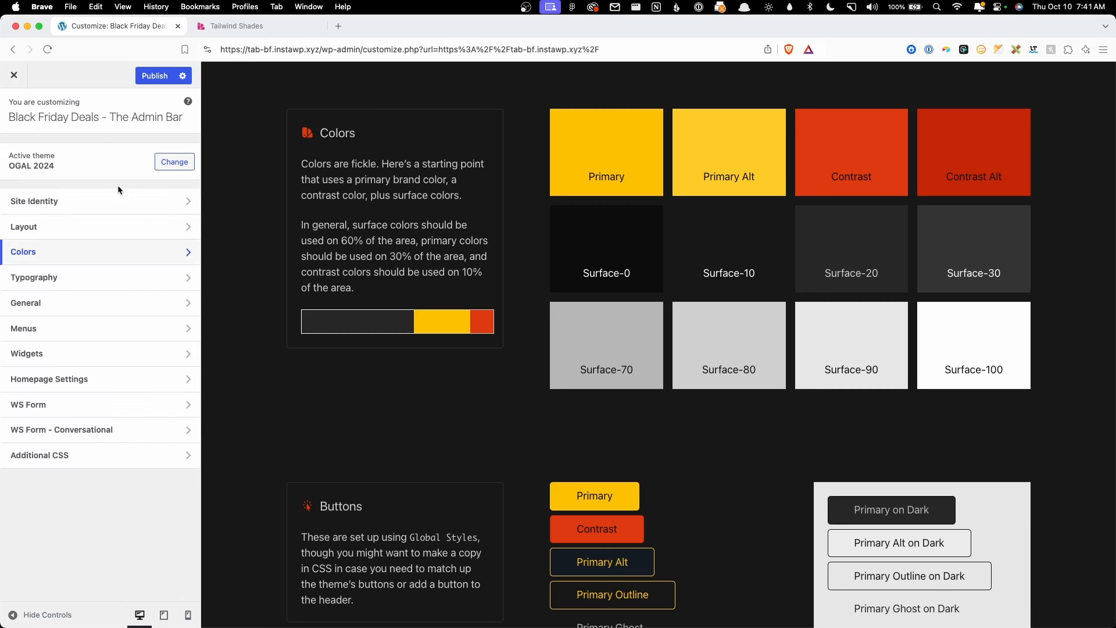
click(80, 278)
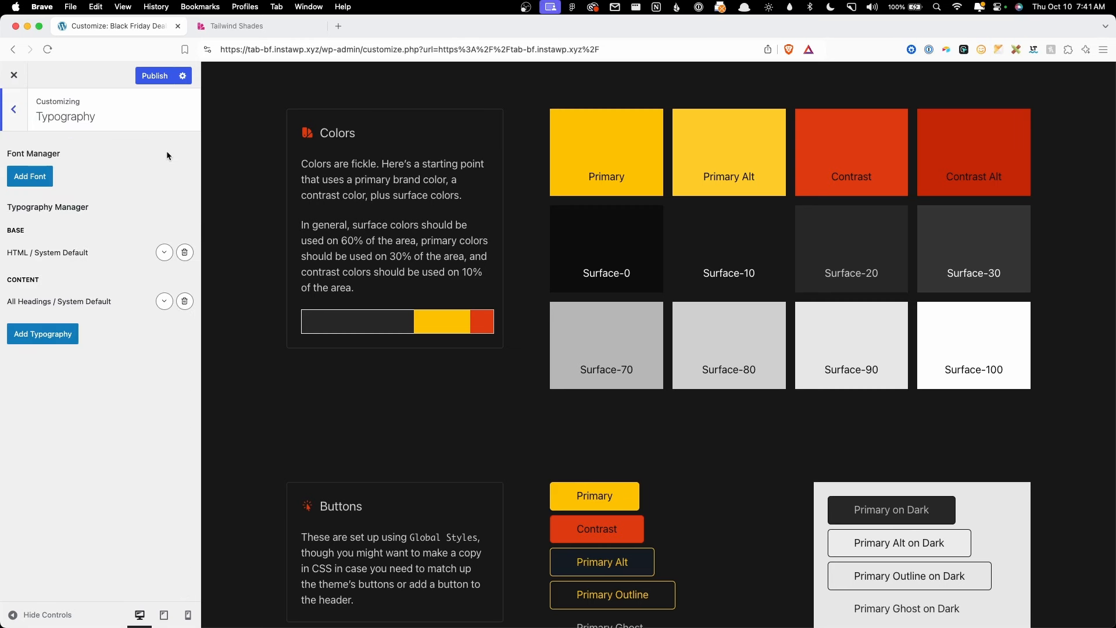
click(164, 252)
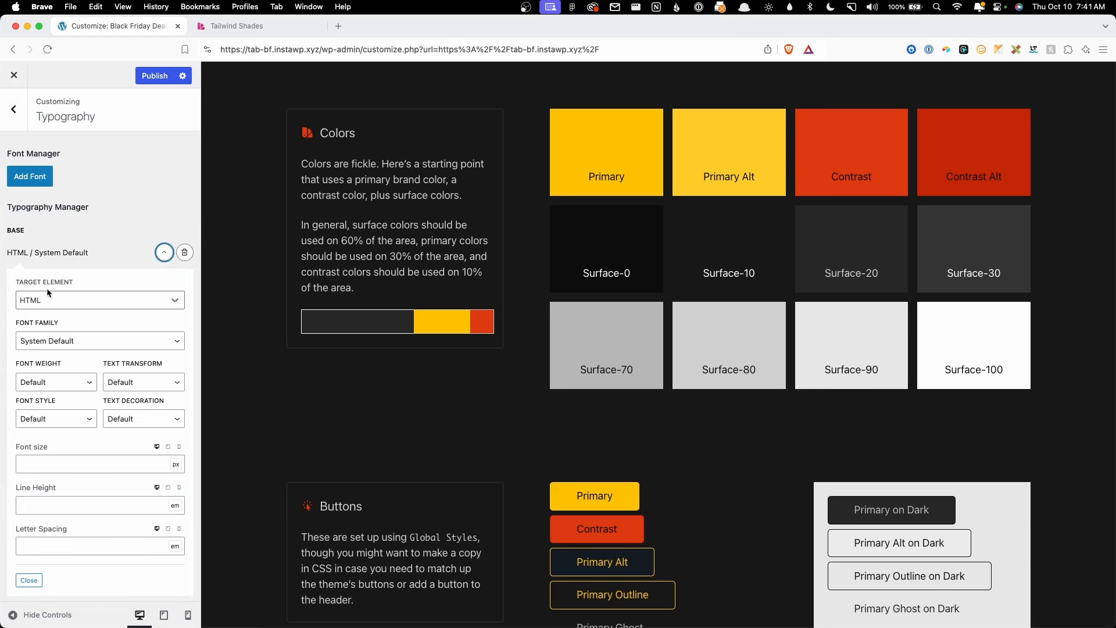
click(164, 253)
click(162, 303)
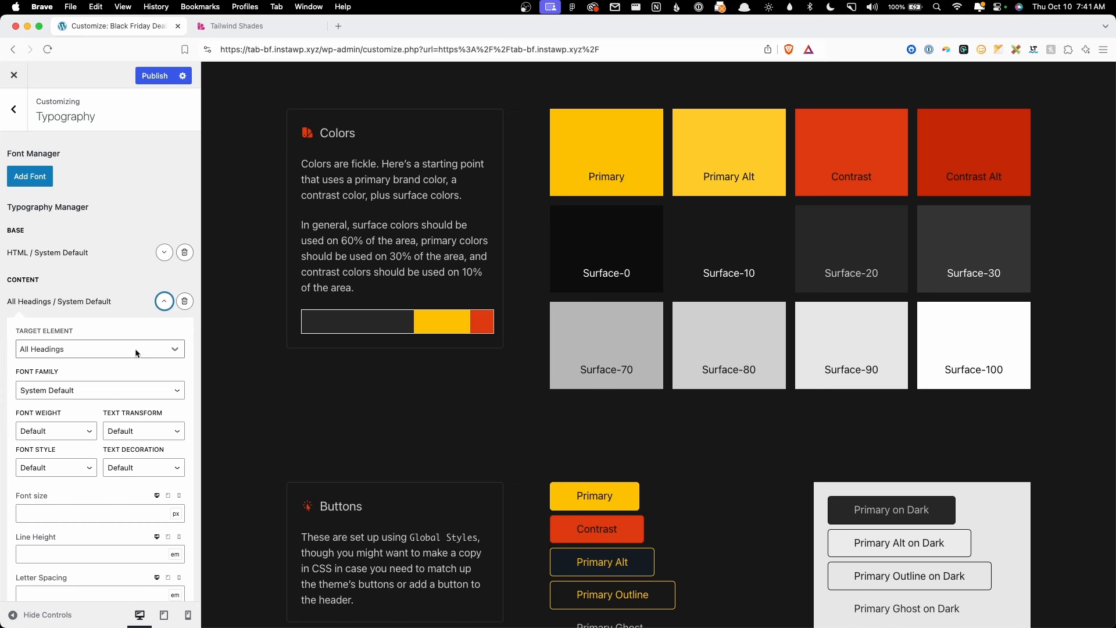
click(163, 303)
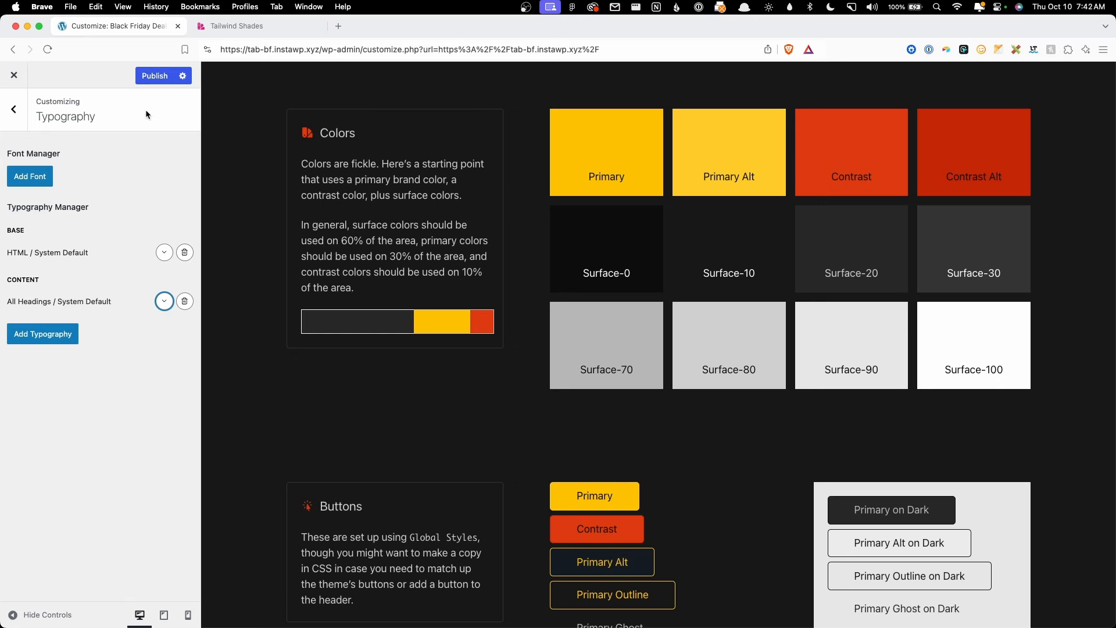
click(154, 76)
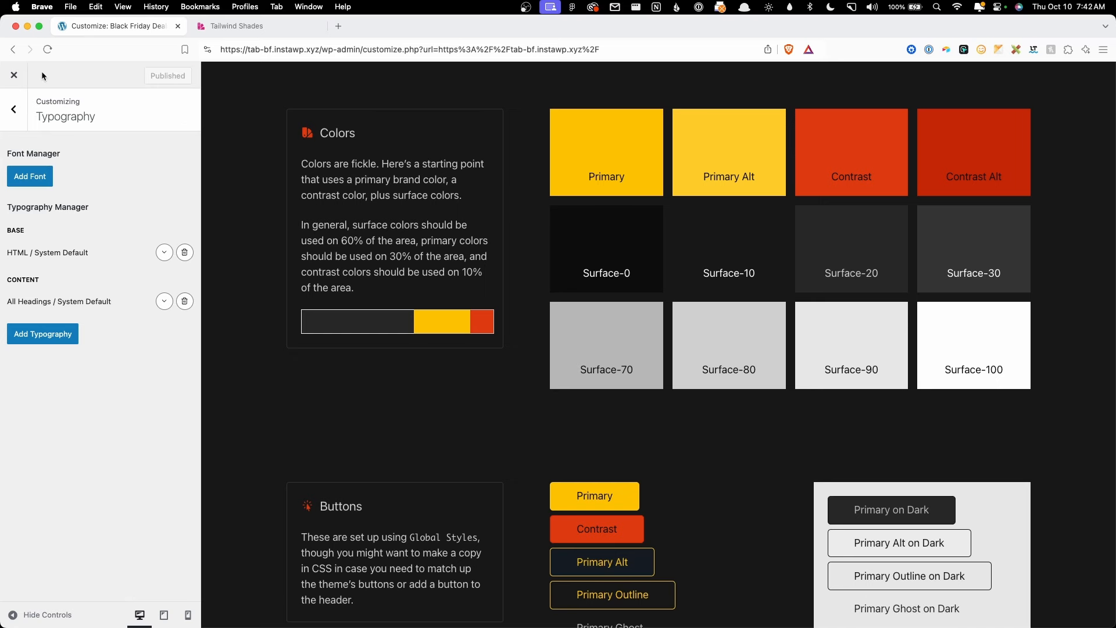
Step: Activate the GeneratePress Font Library module from the dashboard and open its empty Font Library page
click(14, 75)
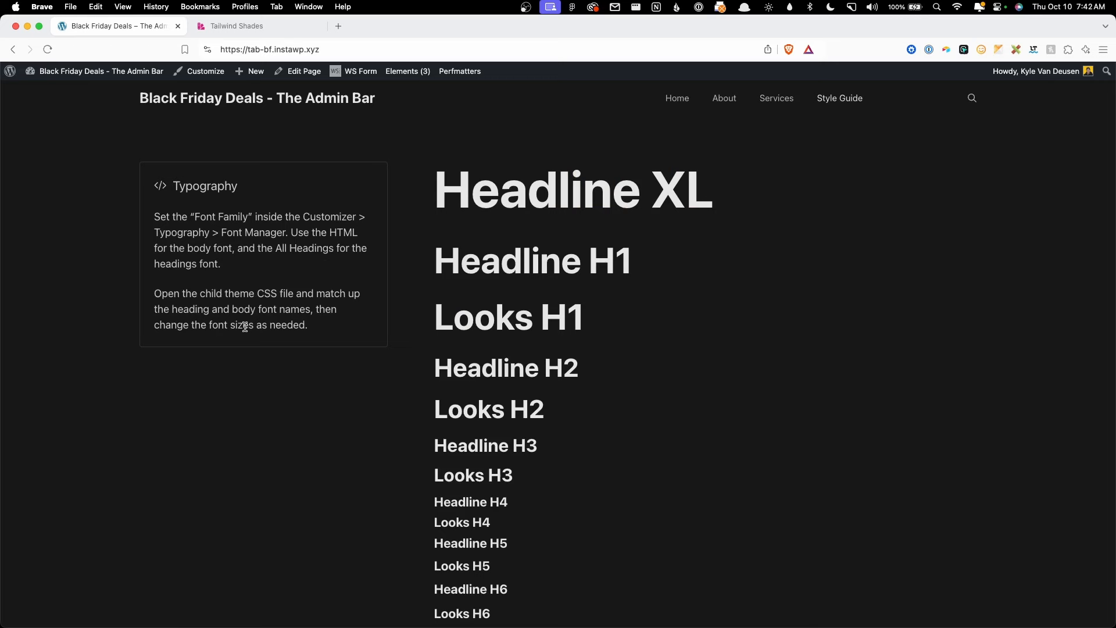
click(55, 89)
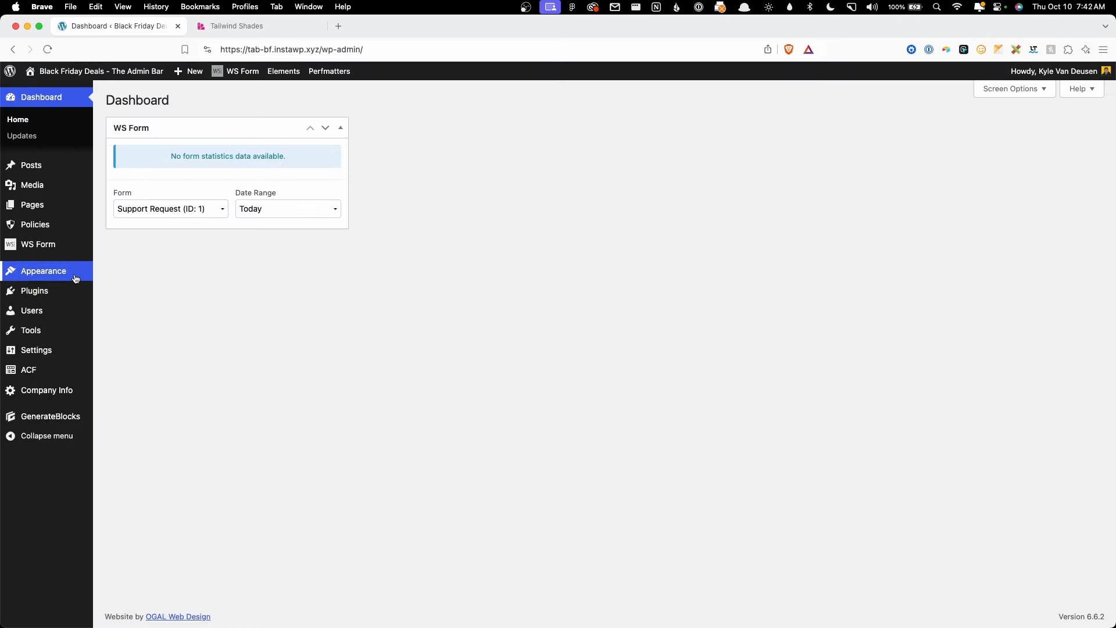
mouse_move(74, 276)
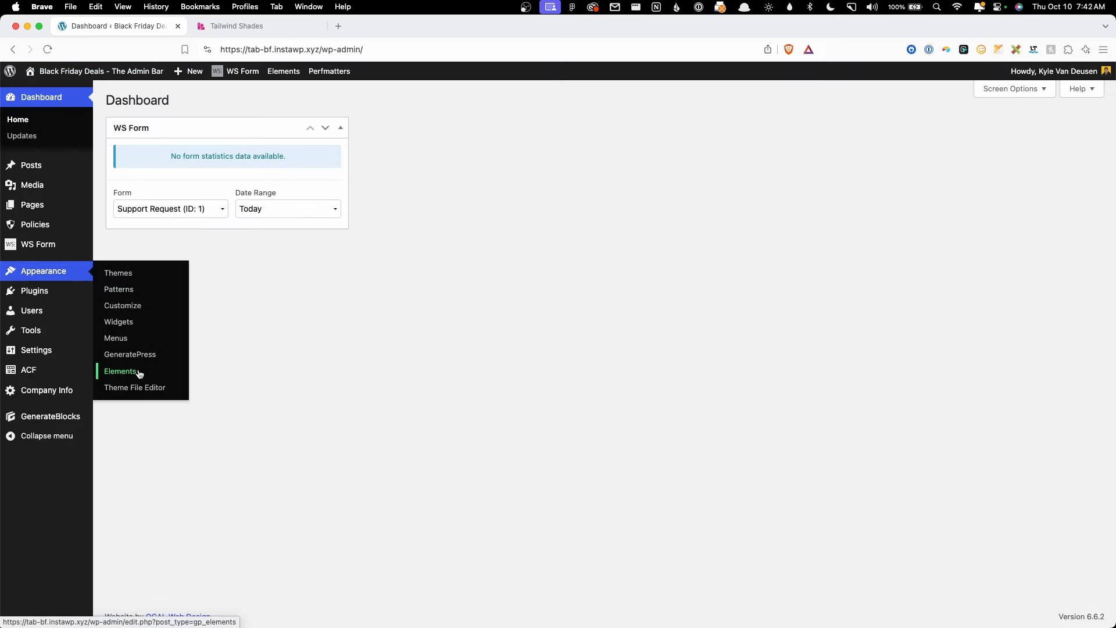
click(130, 354)
scroll(446, 413, down, 5)
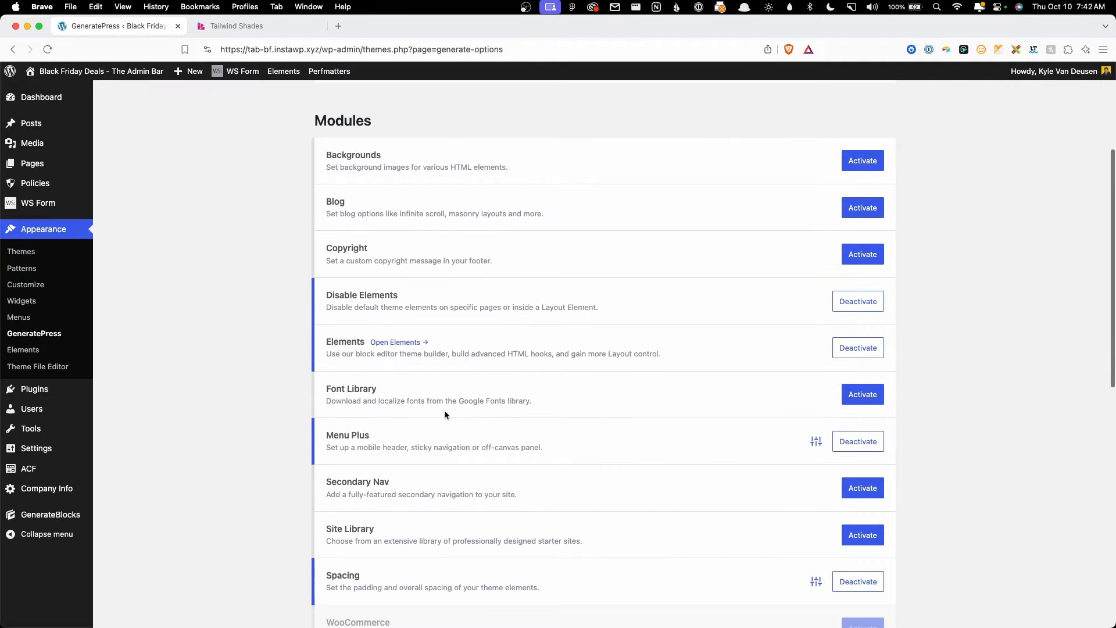
click(863, 394)
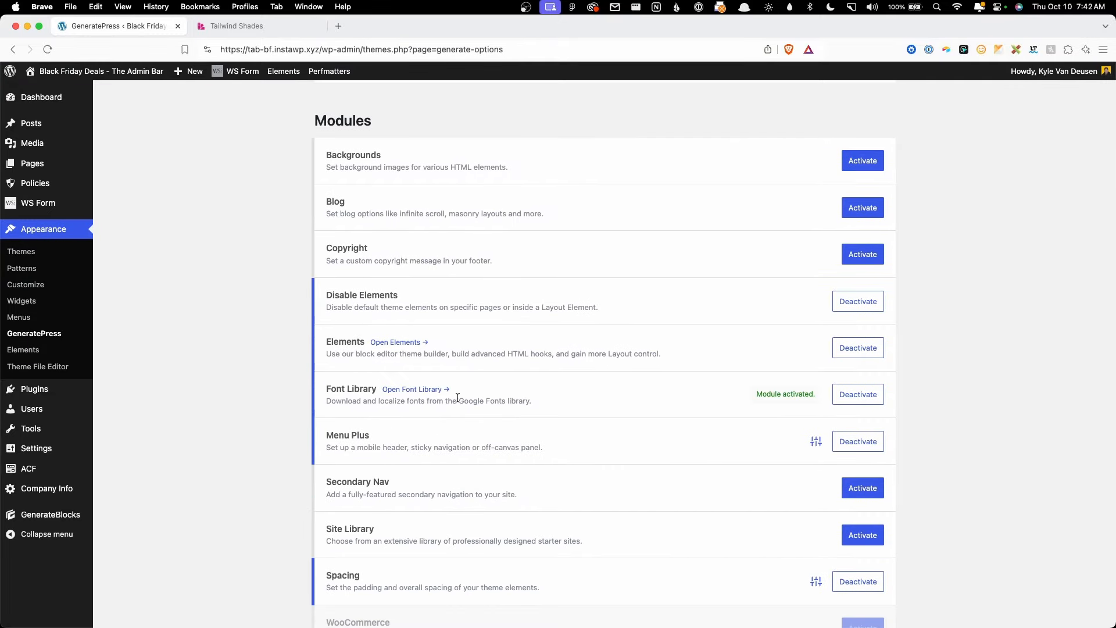
click(416, 389)
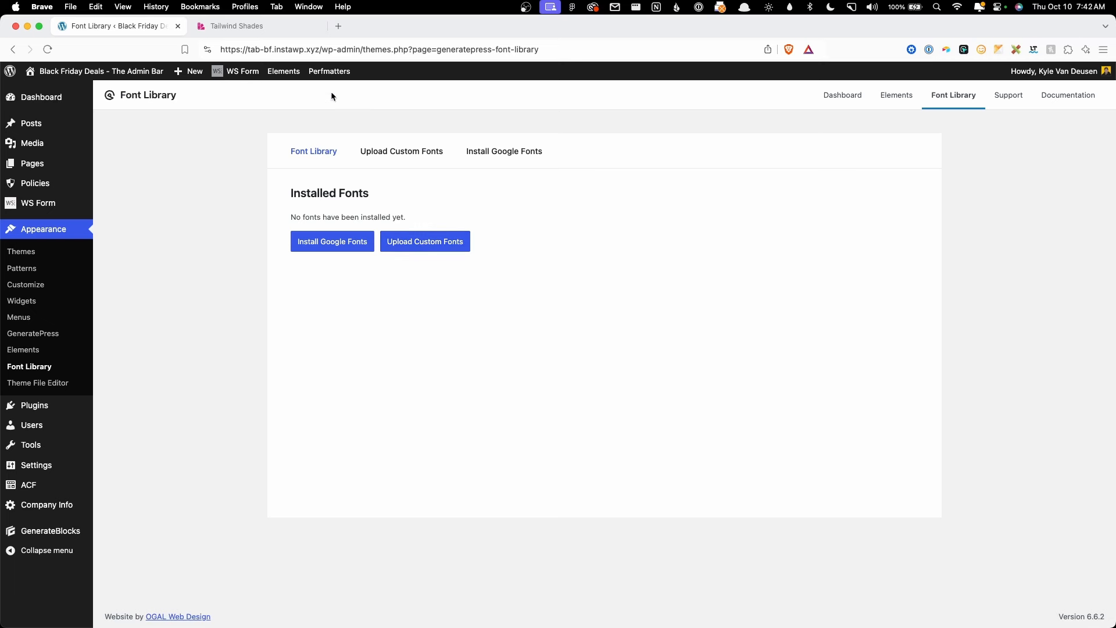
Step: Load Google Fonts and search the catalogue for Outfit
click(299, 33)
click(302, 49)
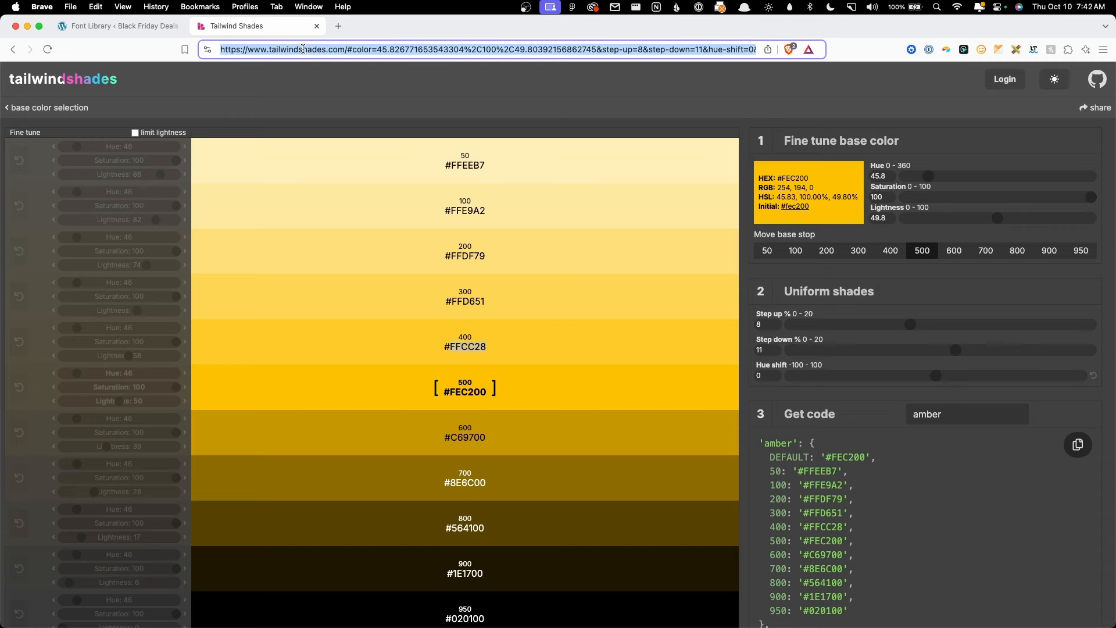
text(fonts.)
key(Return)
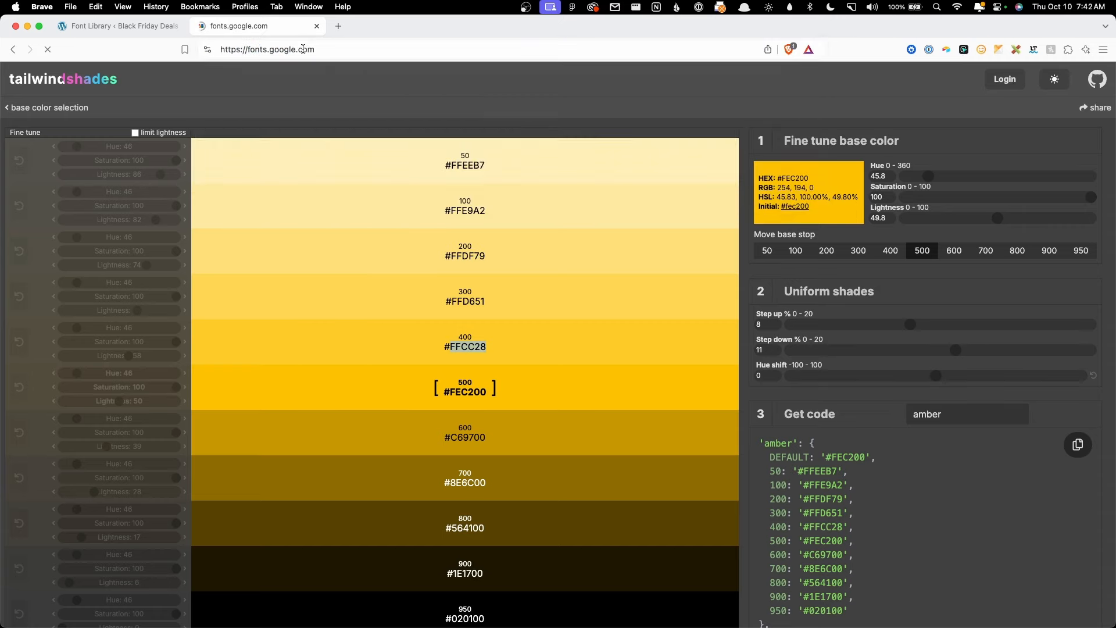
click(491, 87)
text(Ou)
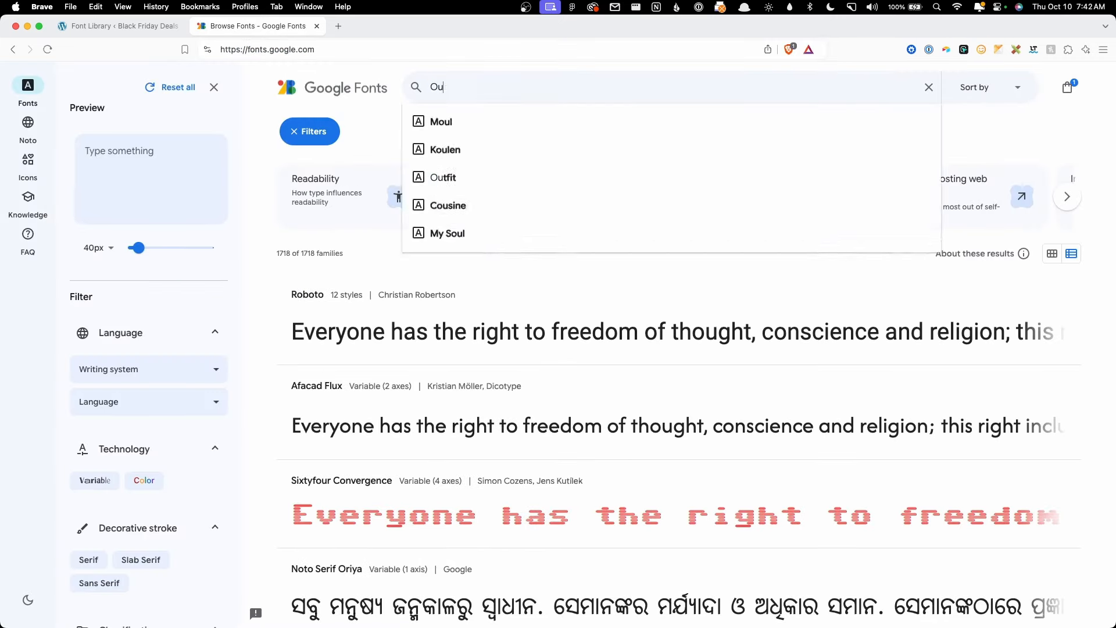
text(tfit)
key(Return)
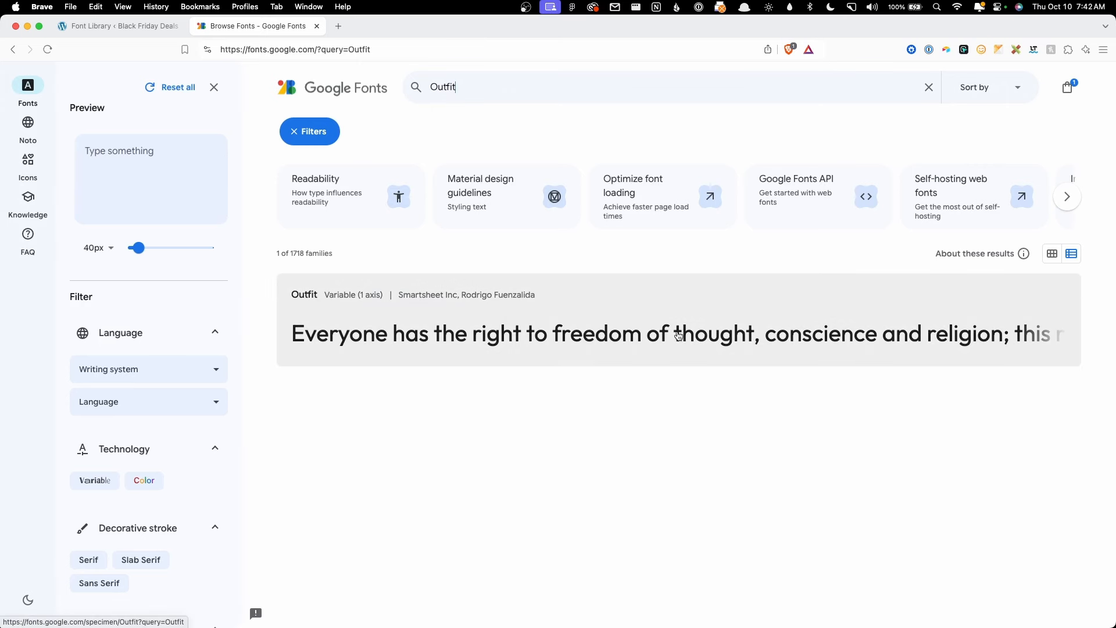
Step: Download the full Outfit family as a zip and close the download page
click(678, 336)
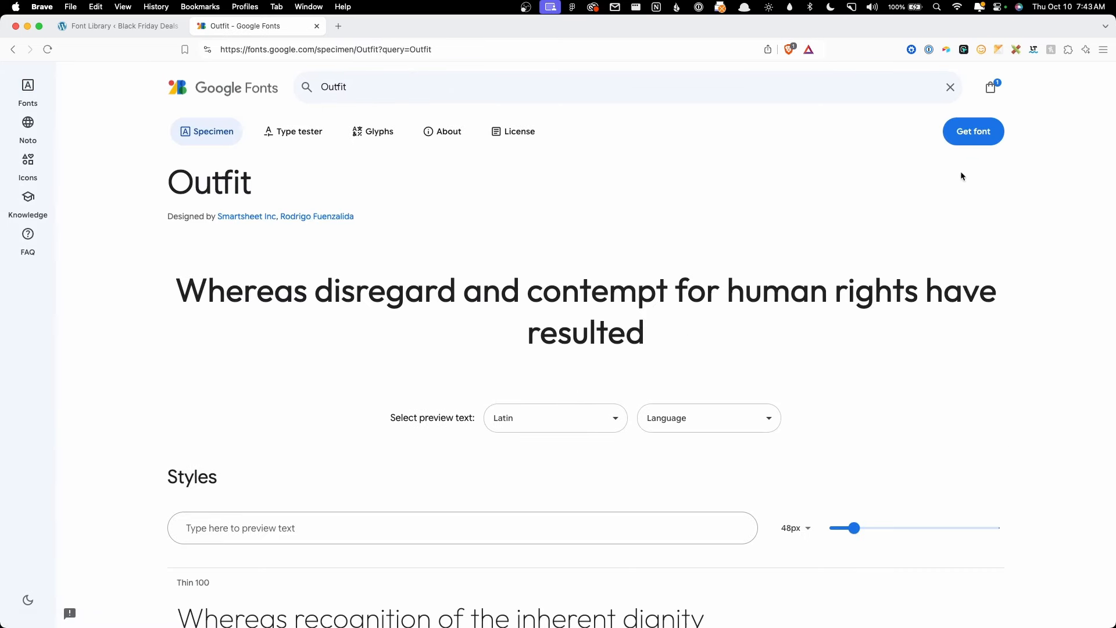
click(974, 134)
click(905, 260)
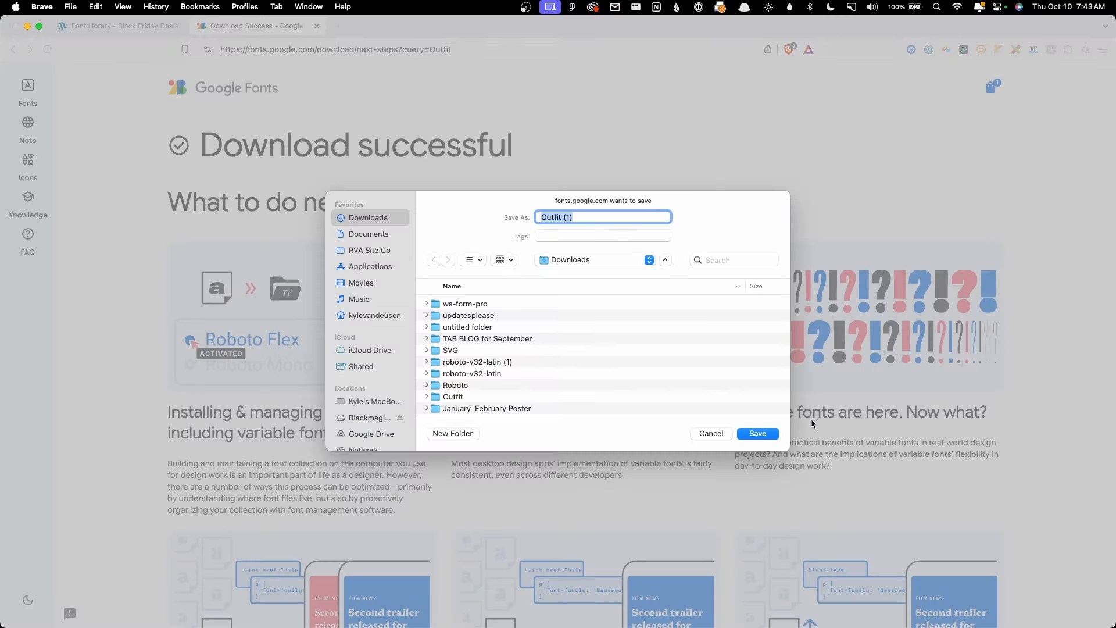
click(773, 428)
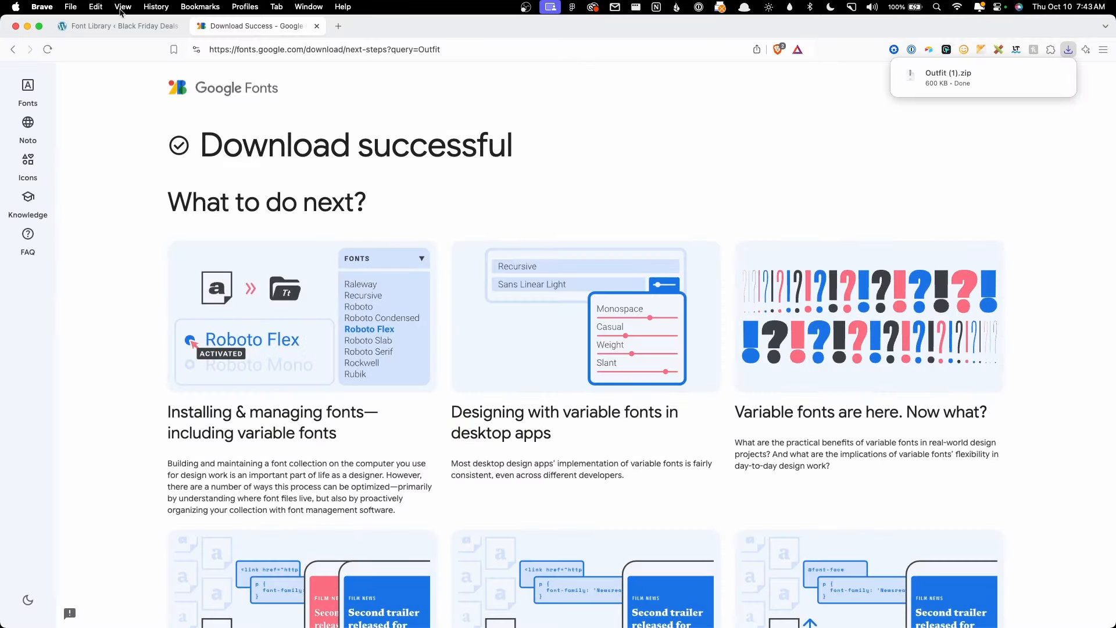
click(316, 26)
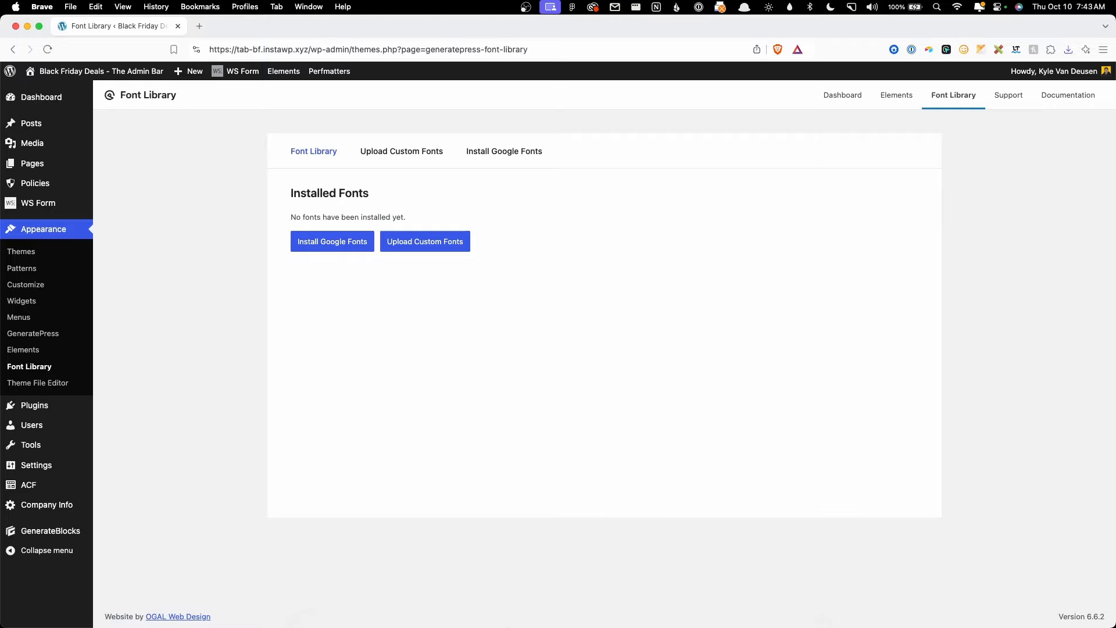
Step: Check the Outfit weights of the BLACK FRIDAY, DEALS, COMPANY NAME and 25% OFF texts
click(473, 604)
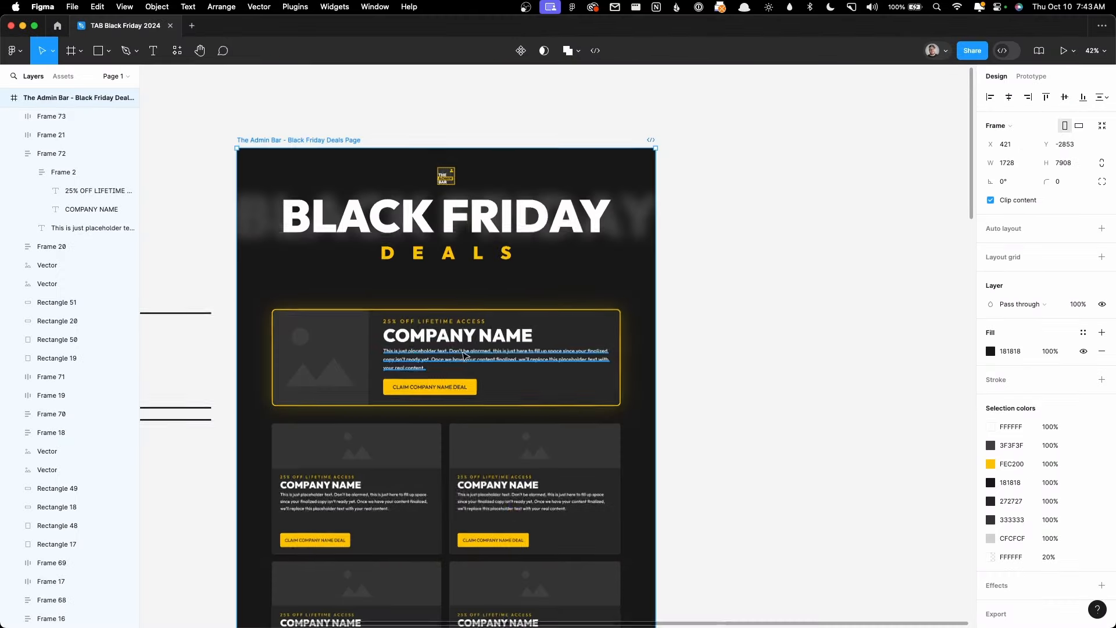
click(496, 233)
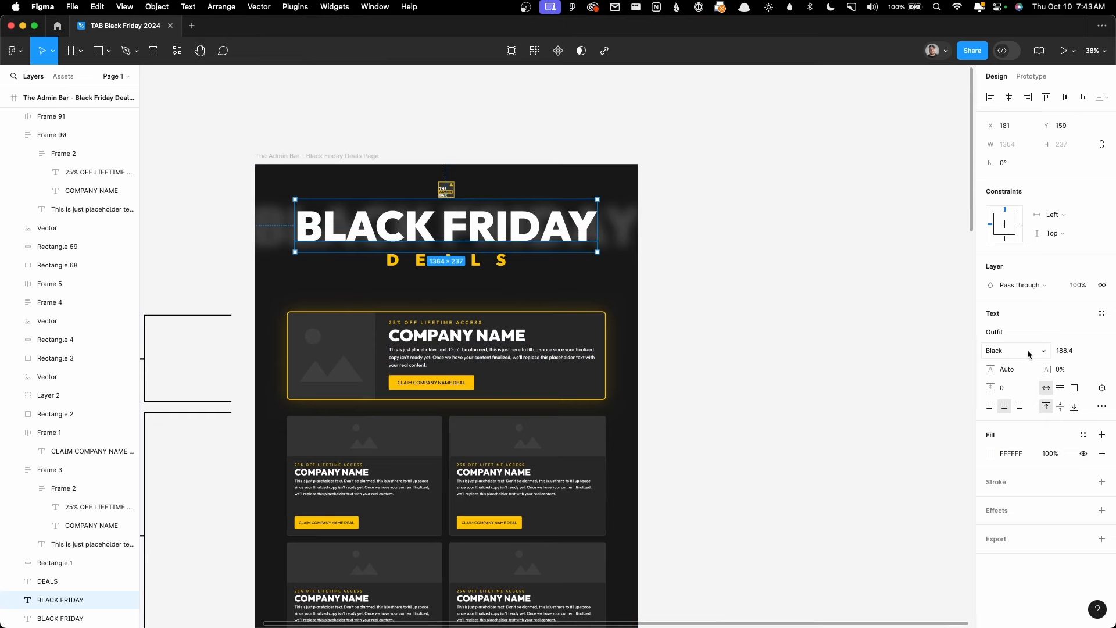
double_click(438, 333)
double_click(438, 332)
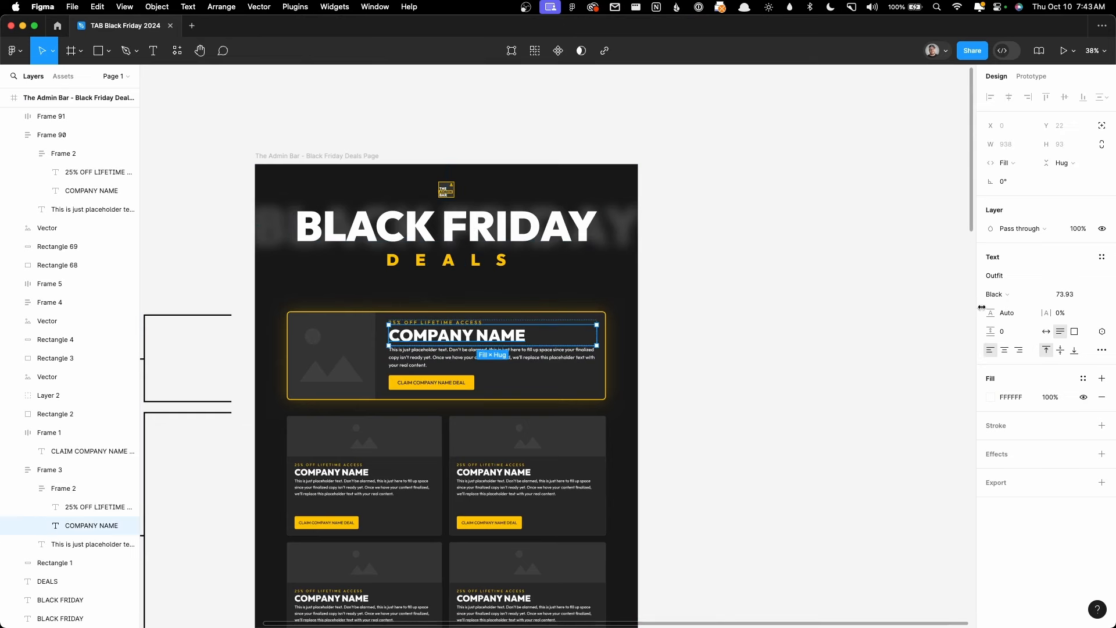
click(471, 266)
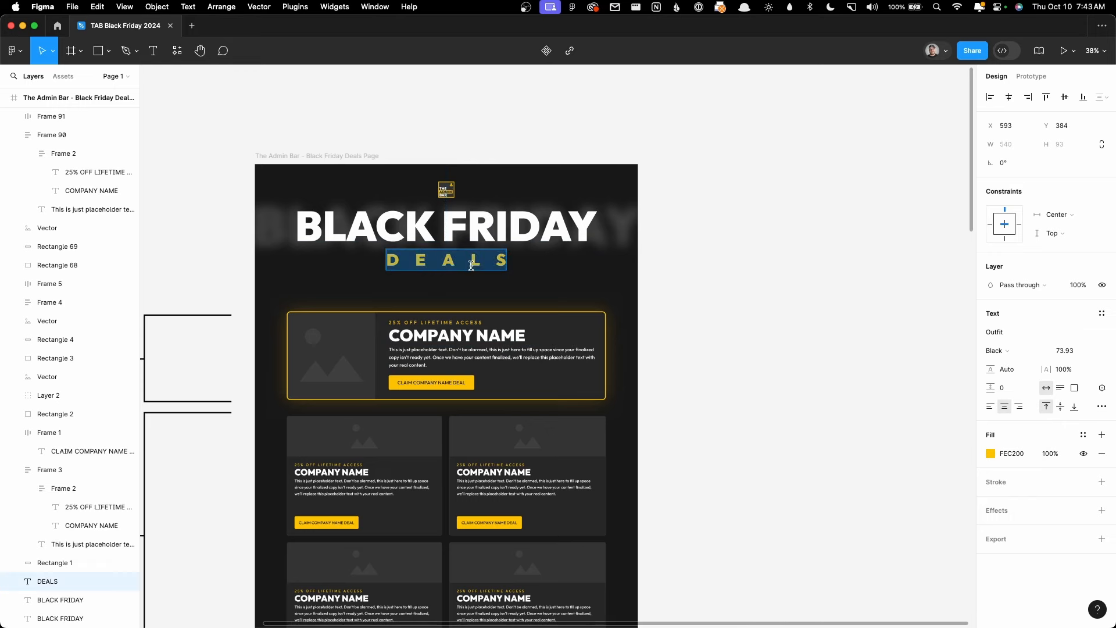
click(462, 327)
double_click(462, 328)
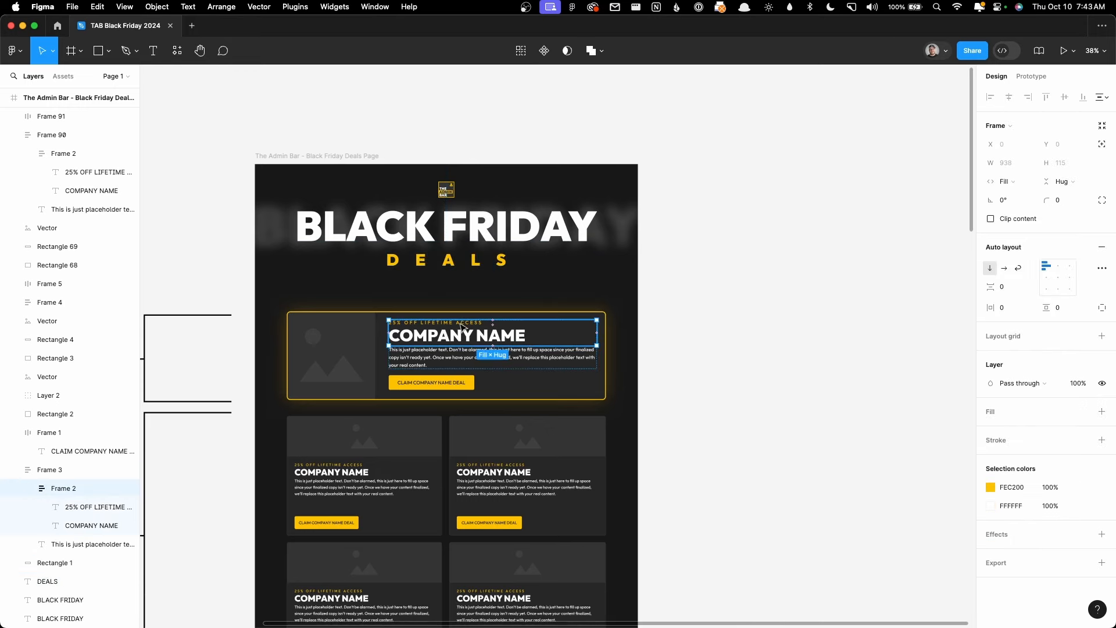
click(462, 328)
scroll(462, 324, up, 5)
click(463, 324)
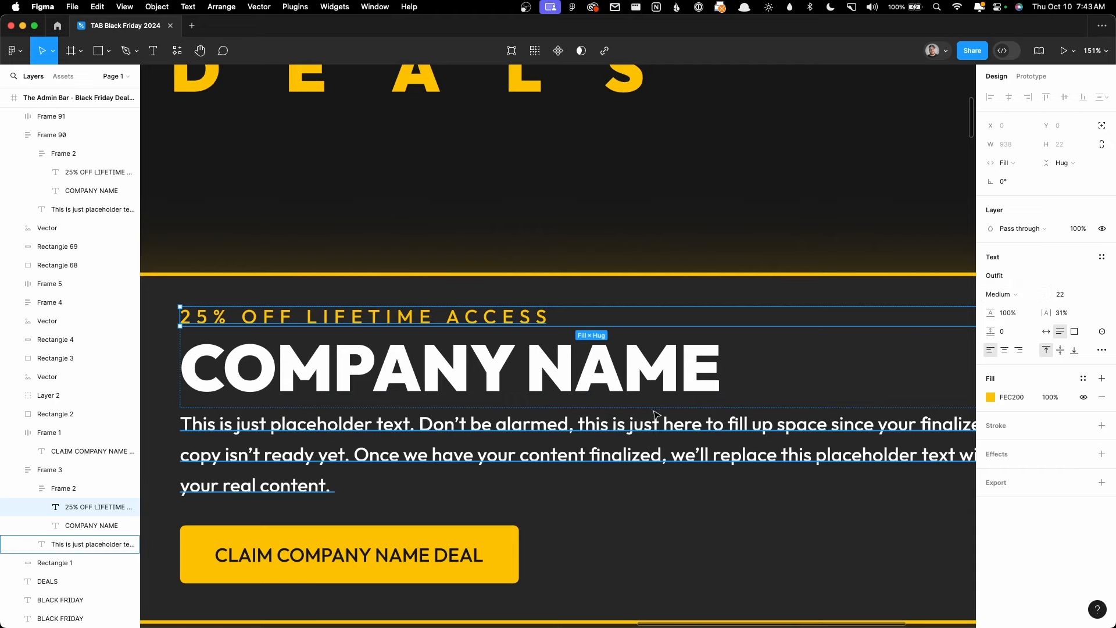
Step: Set the card's placeholder paragraph to Regular weight
click(651, 439)
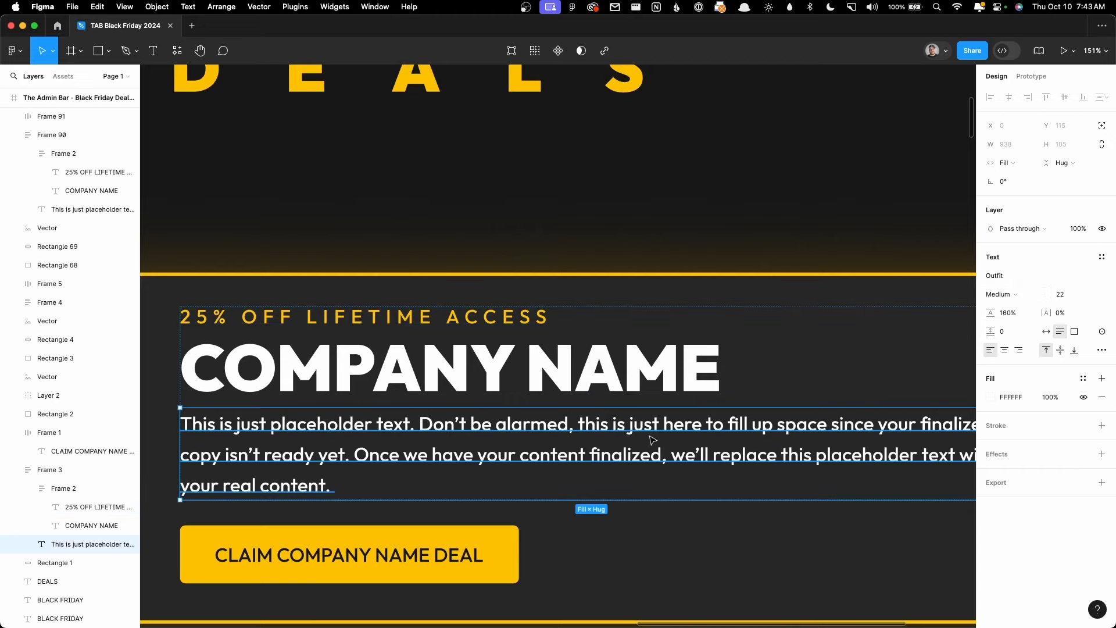
scroll(749, 405, down, 5)
click(1012, 294)
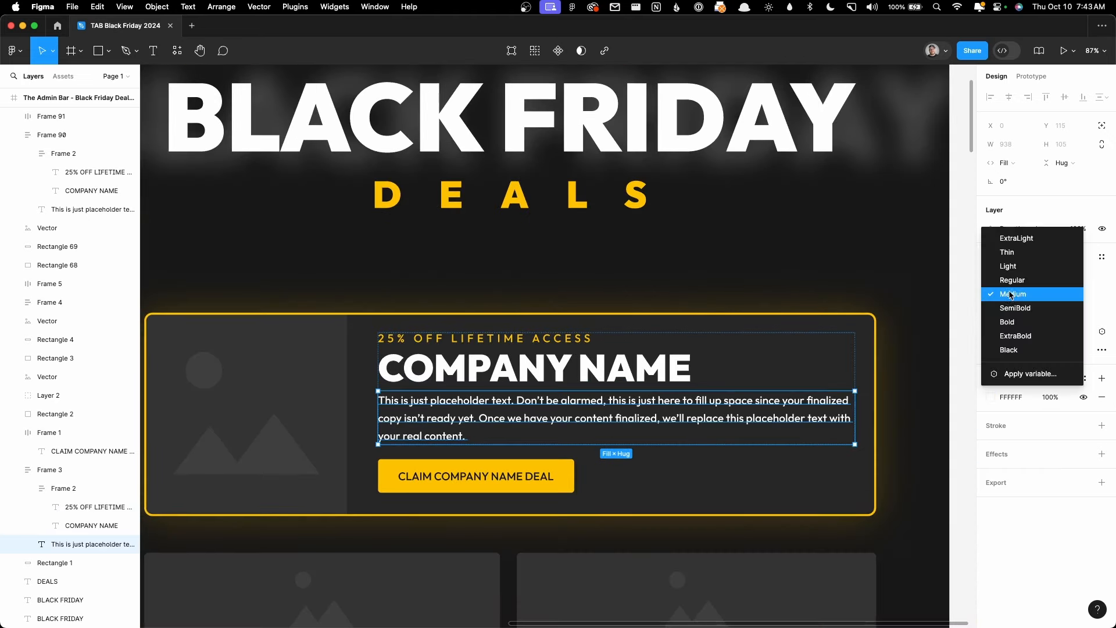
click(1015, 280)
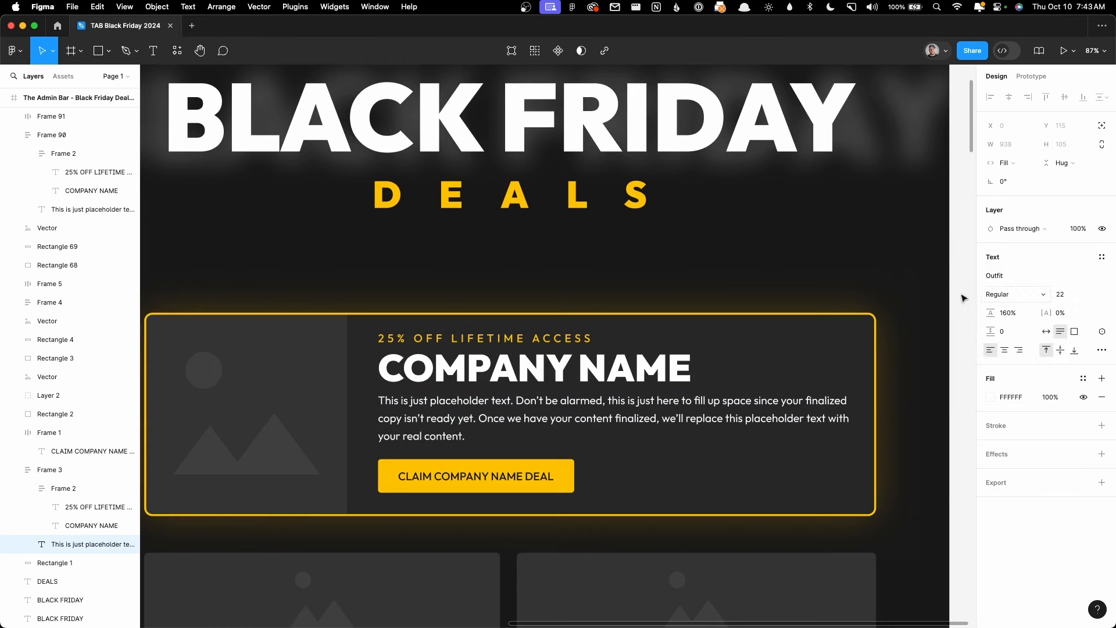
click(590, 297)
Step: Recheck the 25% OFF LIFETIME ACCESS text's weight without changing it
click(501, 341)
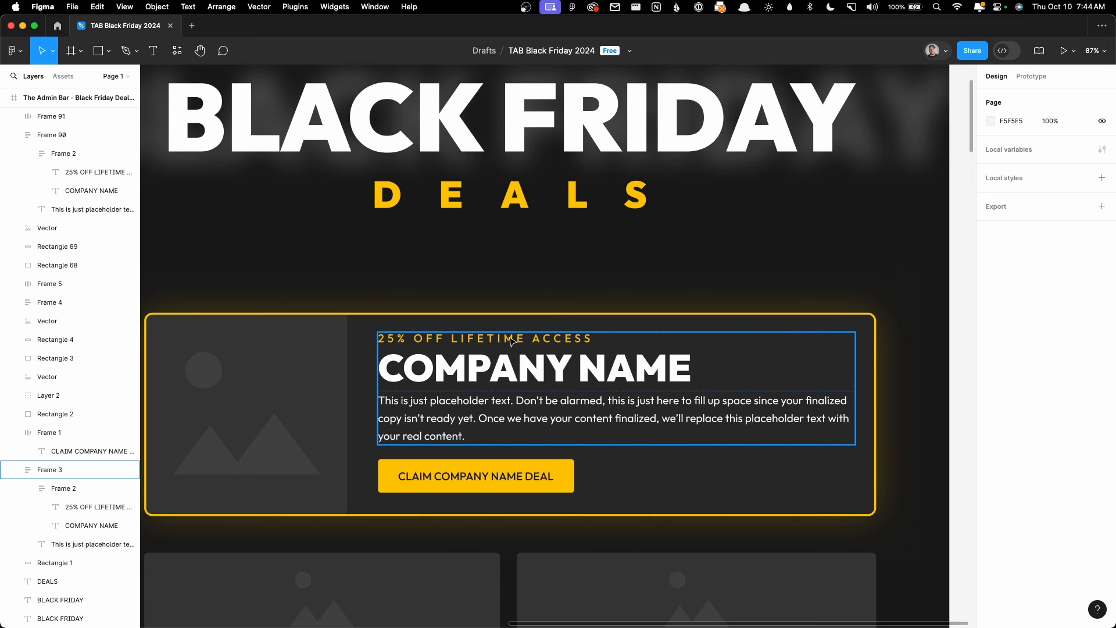
click(509, 338)
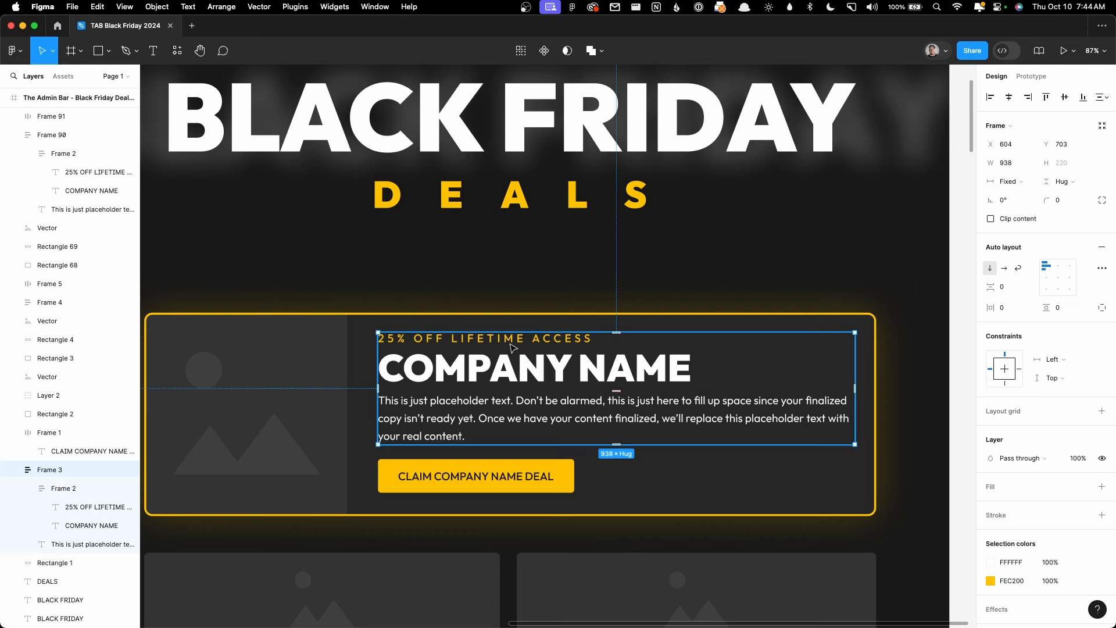
double_click(512, 347)
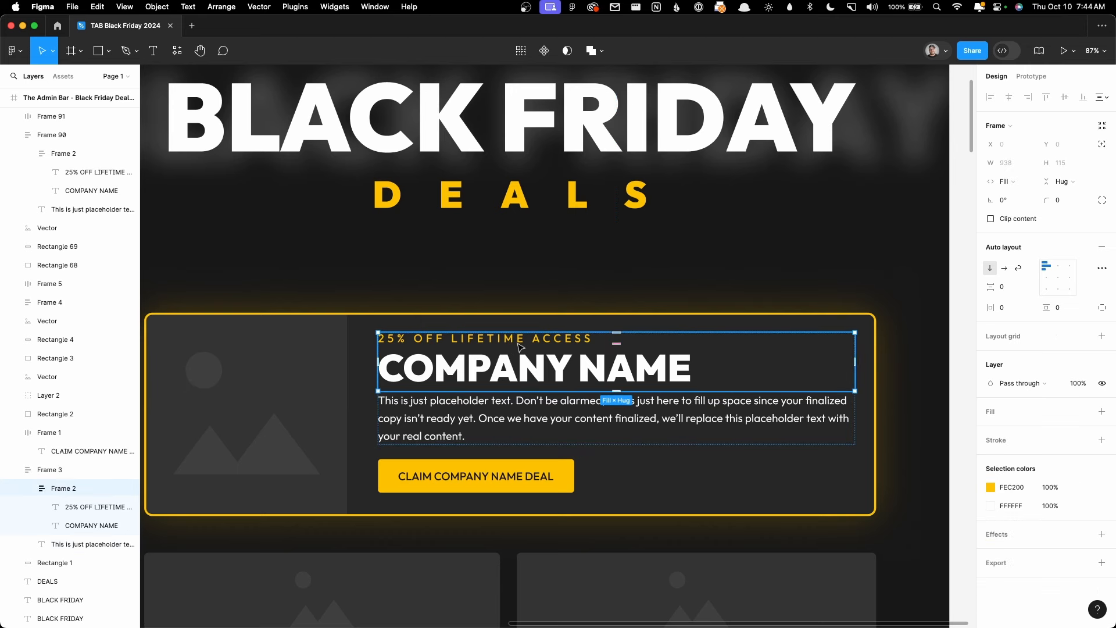
click(519, 340)
click(1011, 294)
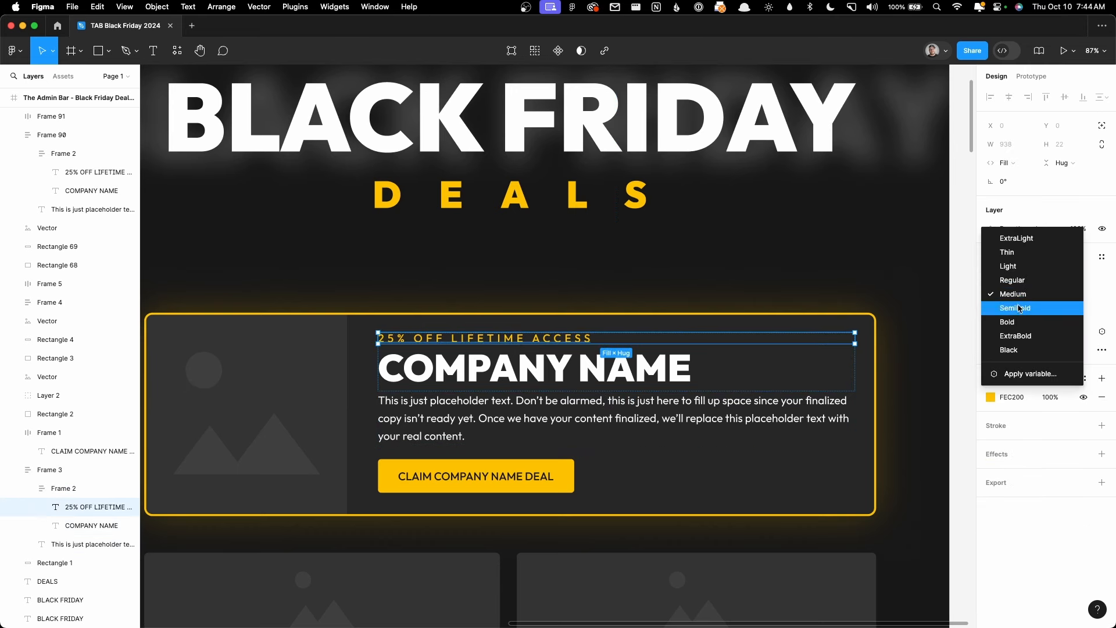
click(591, 286)
click(592, 285)
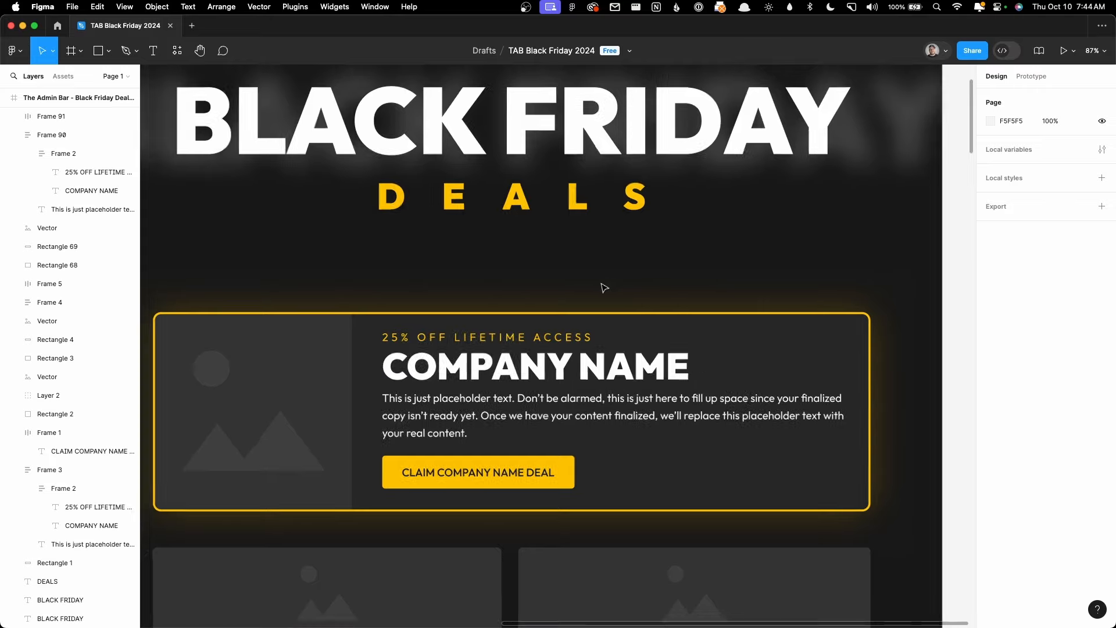
scroll(605, 287, down, 5)
scroll(618, 323, up, 3)
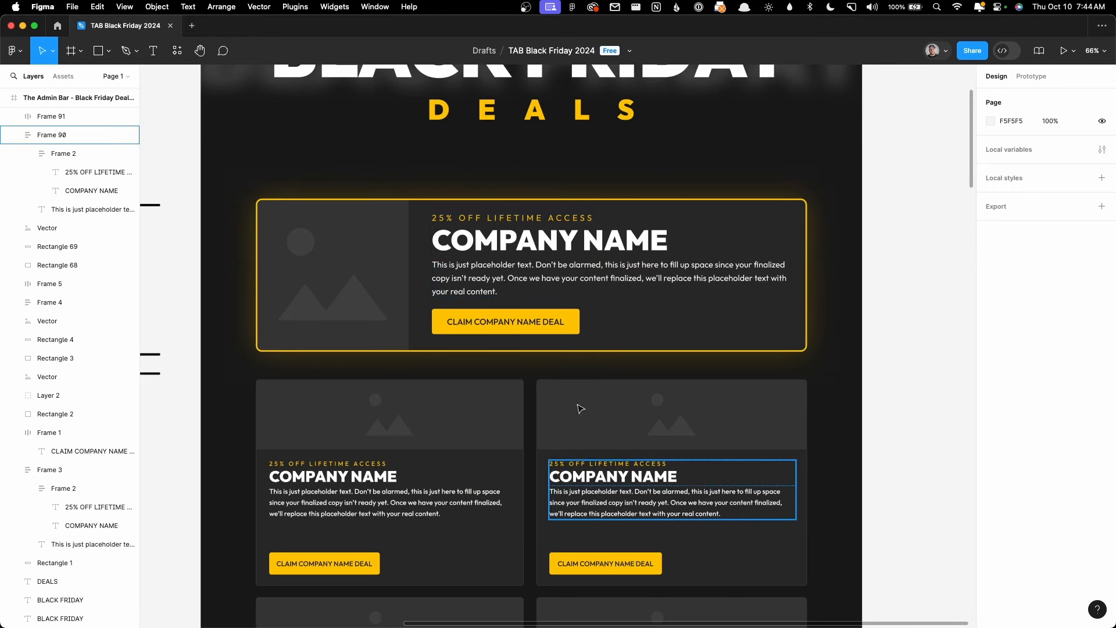
Step: Upload the Outfit-Black and Outfit-Regular font files to the Font Library
click(23, 26)
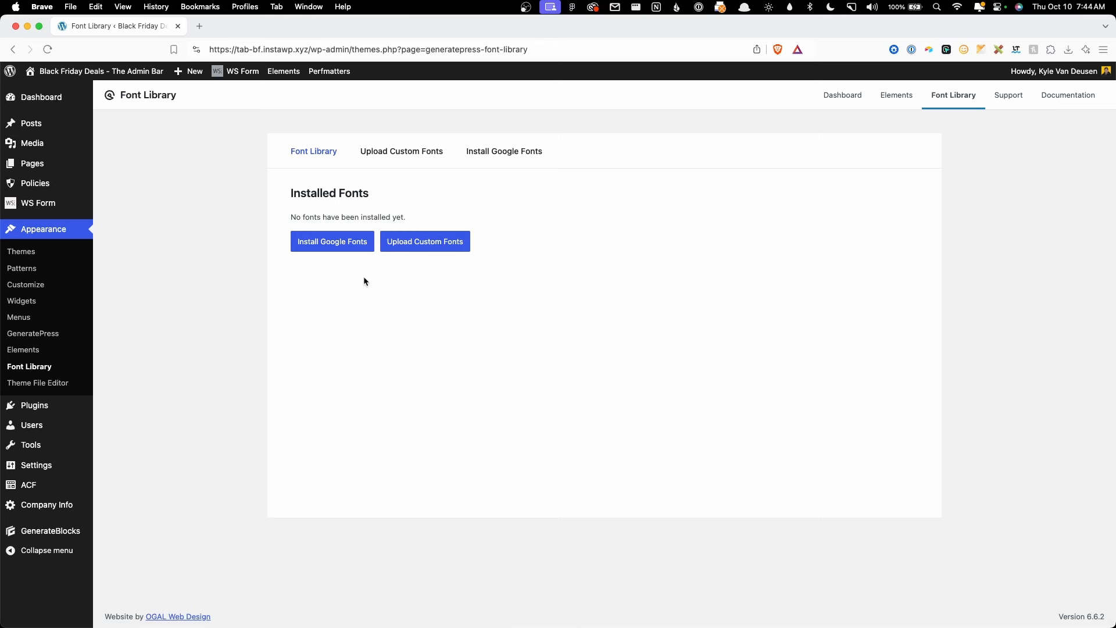
click(428, 242)
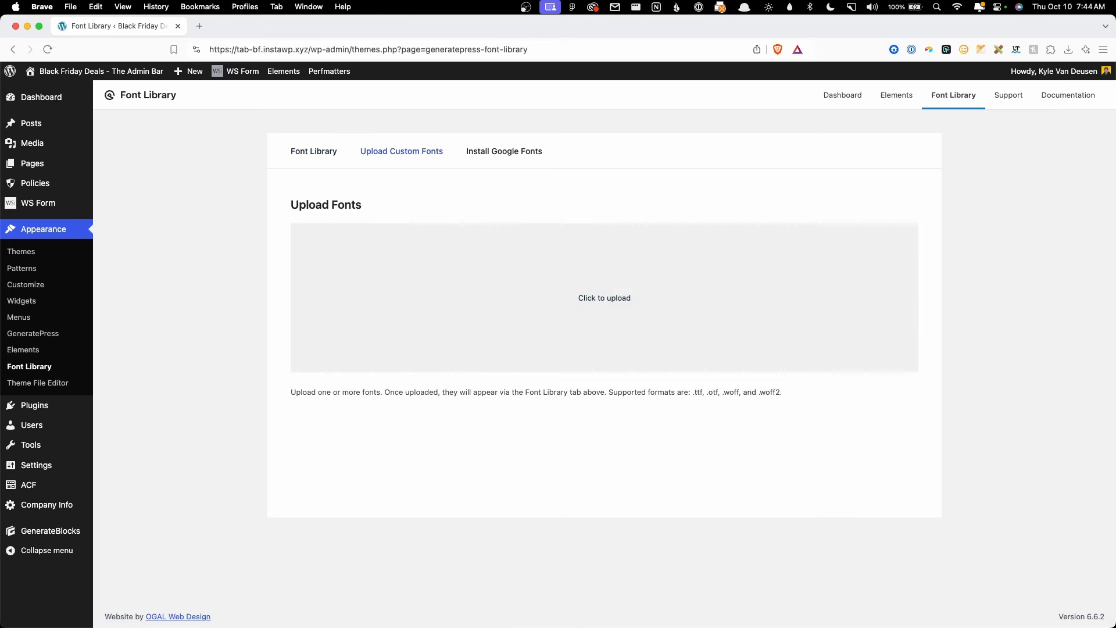
drag(1115, 348, 527, 313)
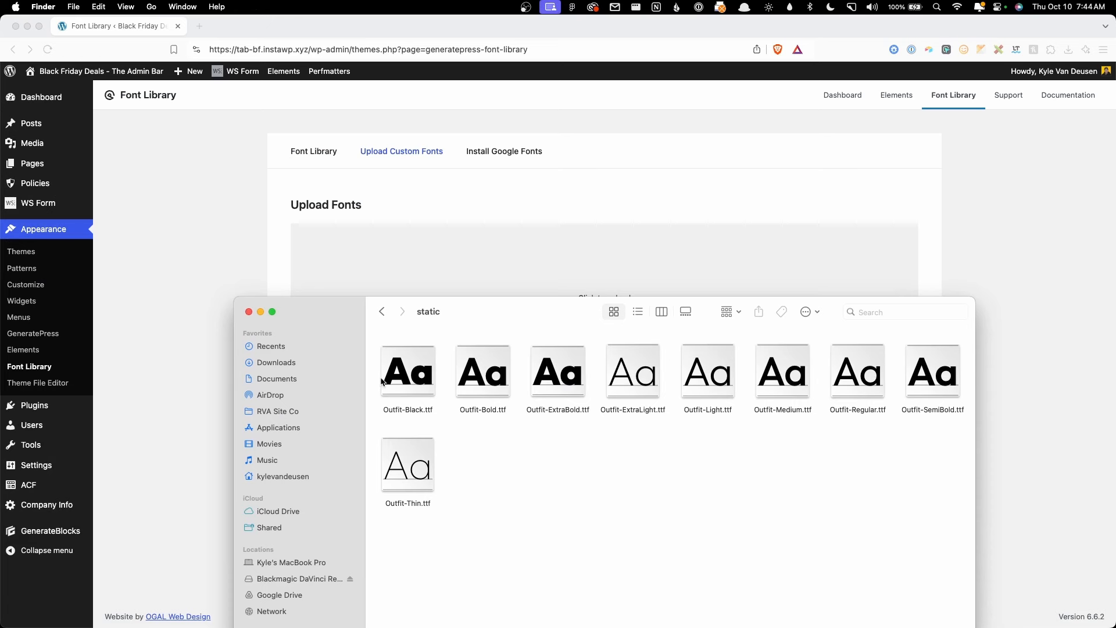
click(400, 385)
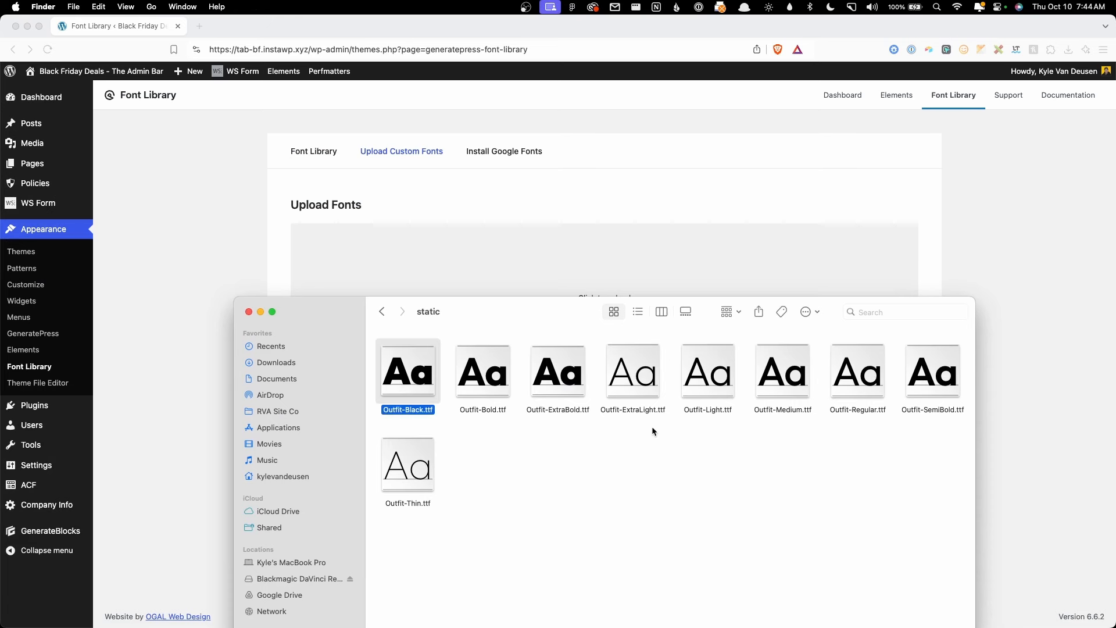
super+click(866, 383)
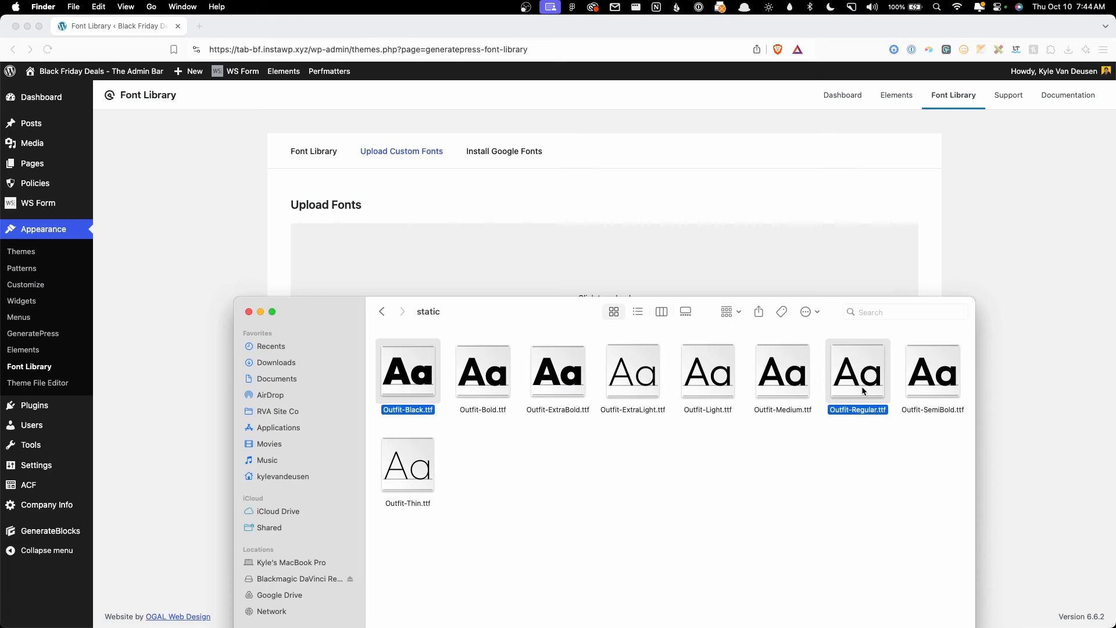
drag(863, 390, 629, 361)
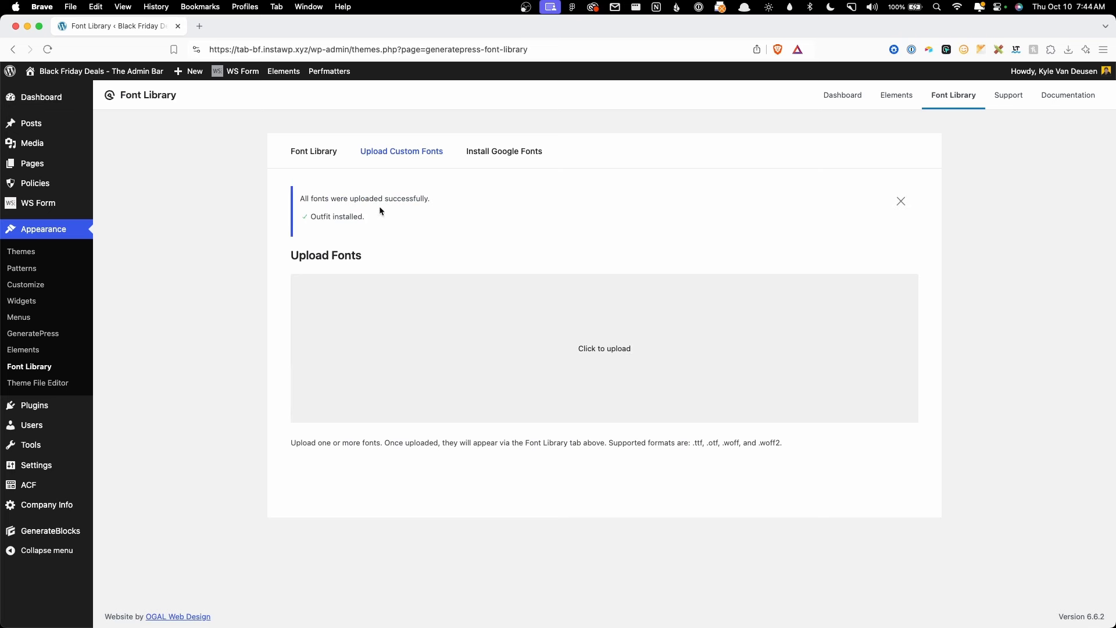
Step: Review the installed Outfit font's two variants and its advanced options
click(330, 156)
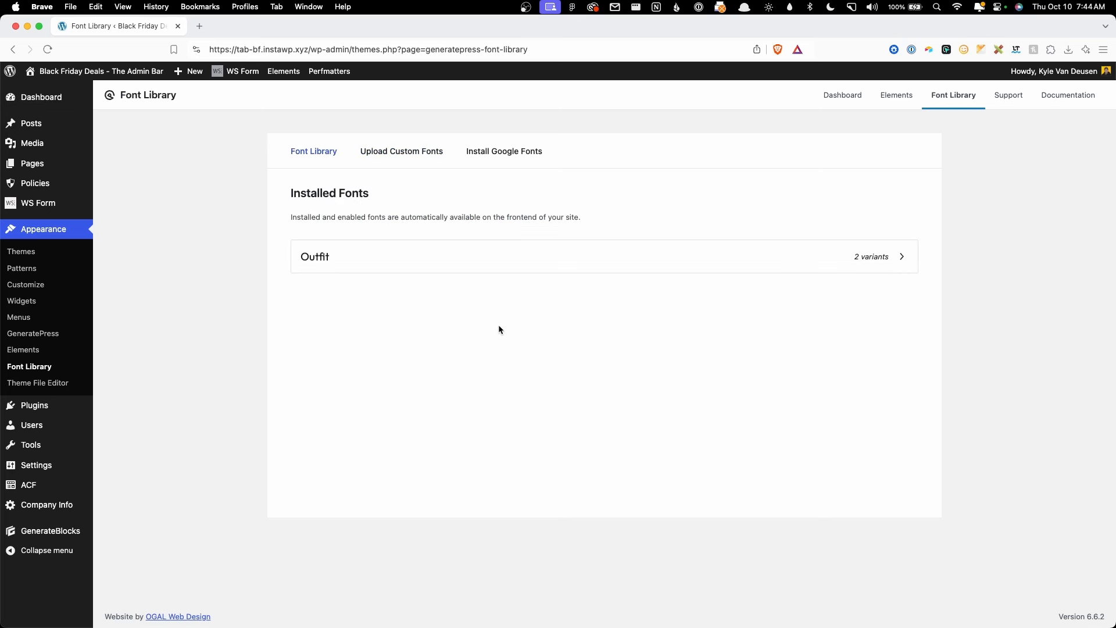
click(406, 256)
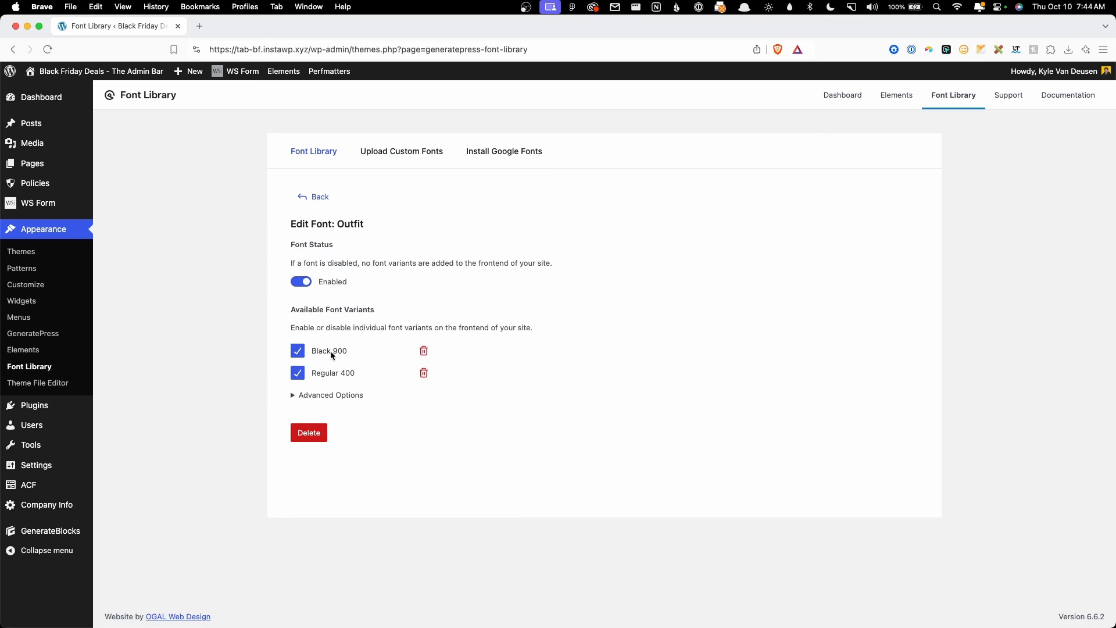
click(328, 396)
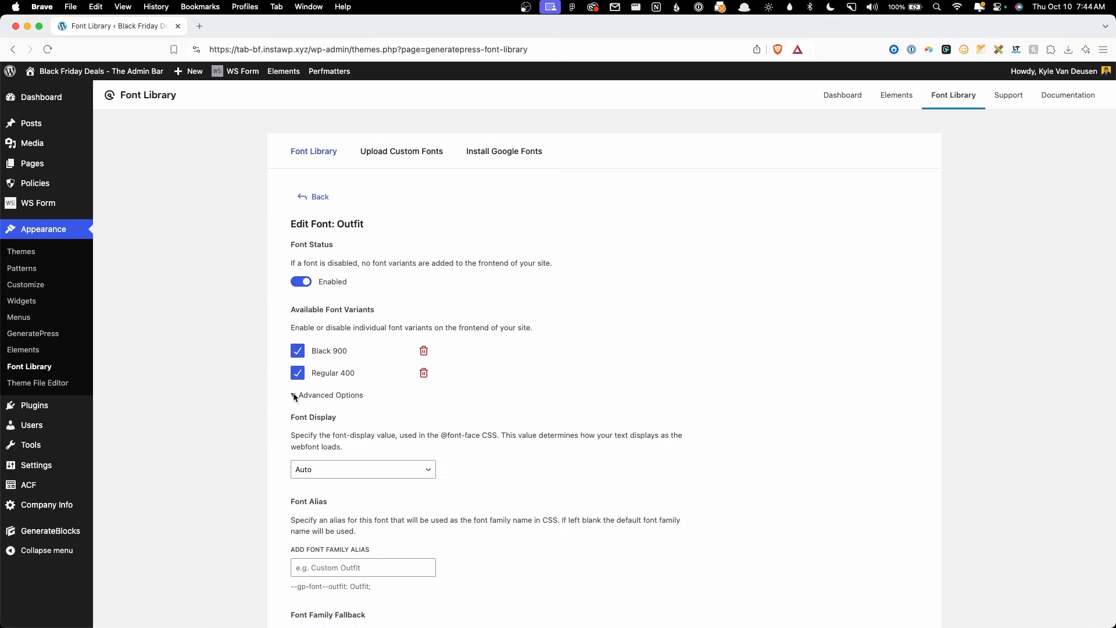
scroll(506, 451, down, 5)
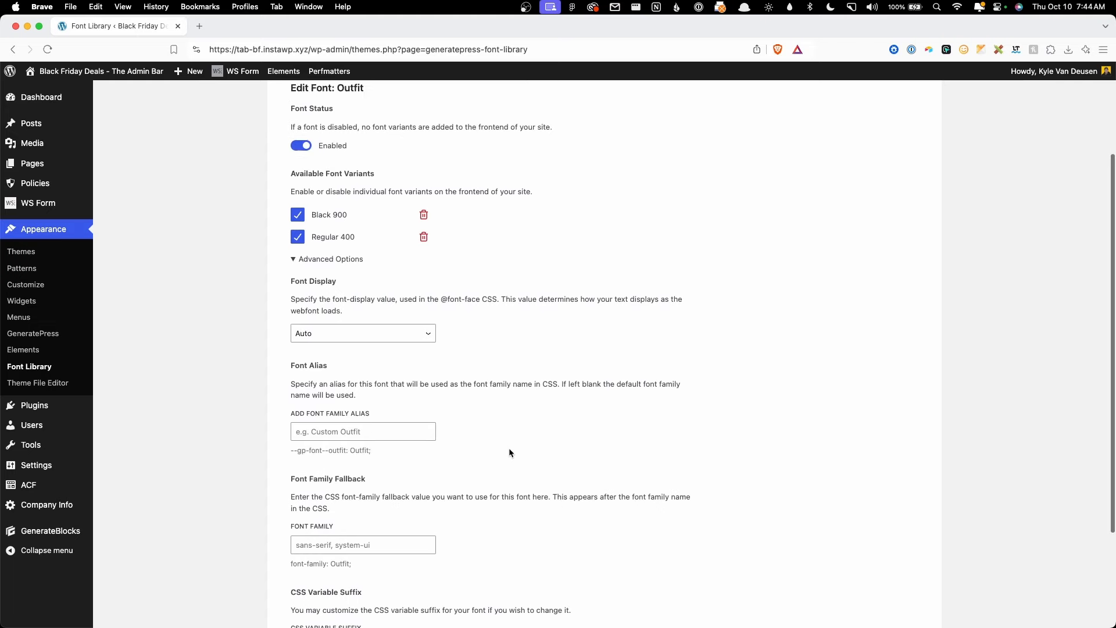
scroll(510, 451, down, 3)
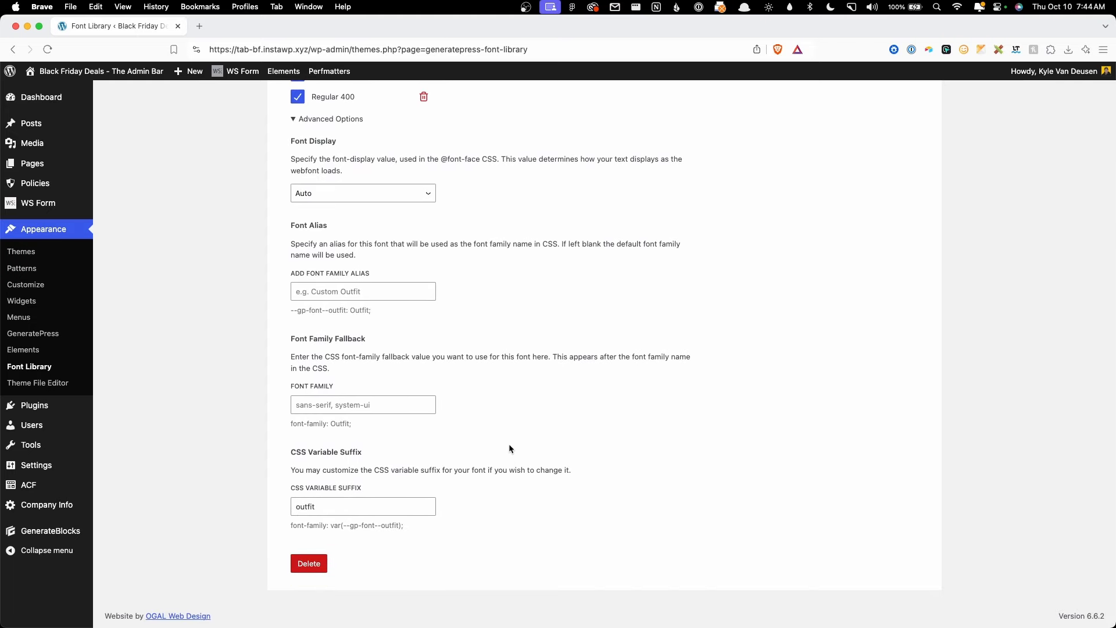
scroll(507, 448, up, 8)
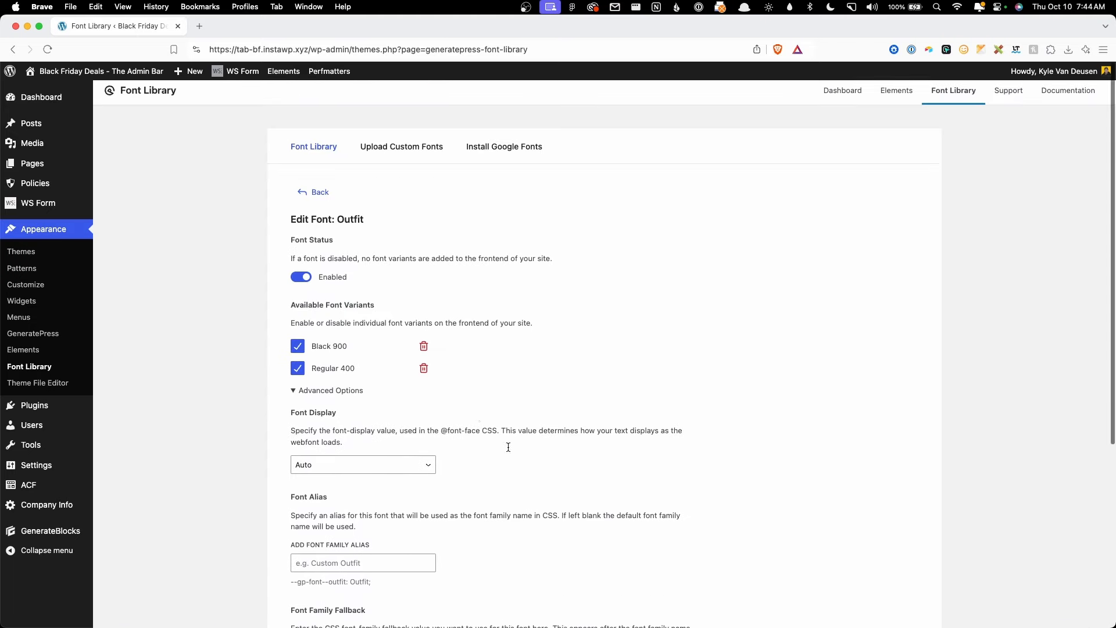
click(312, 196)
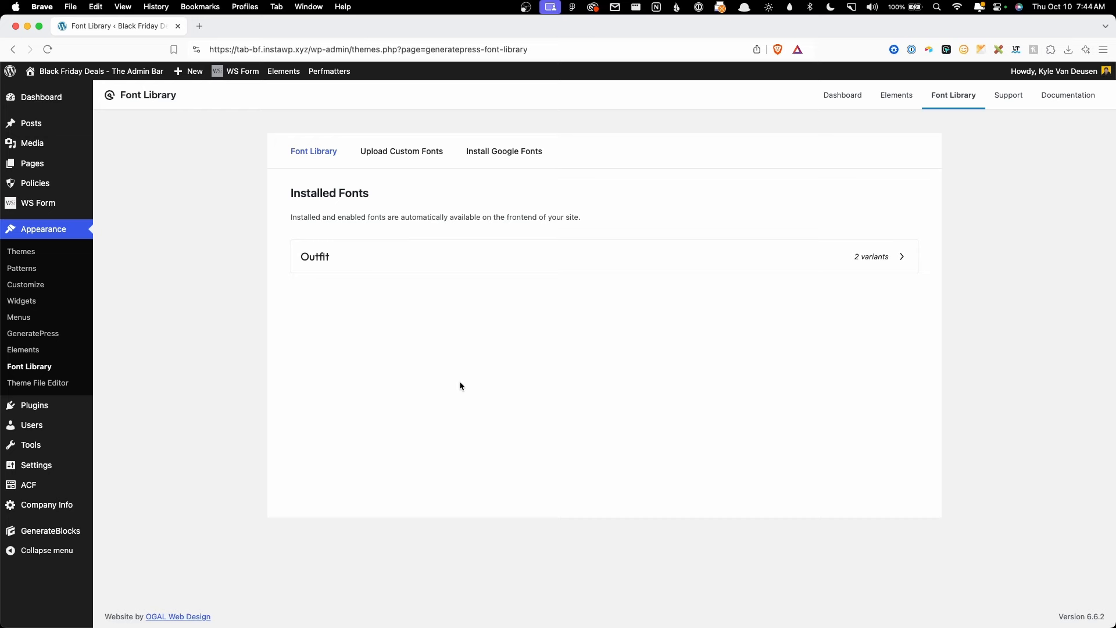
Step: Set the HTML body typography to Outfit at weight 400
click(33, 284)
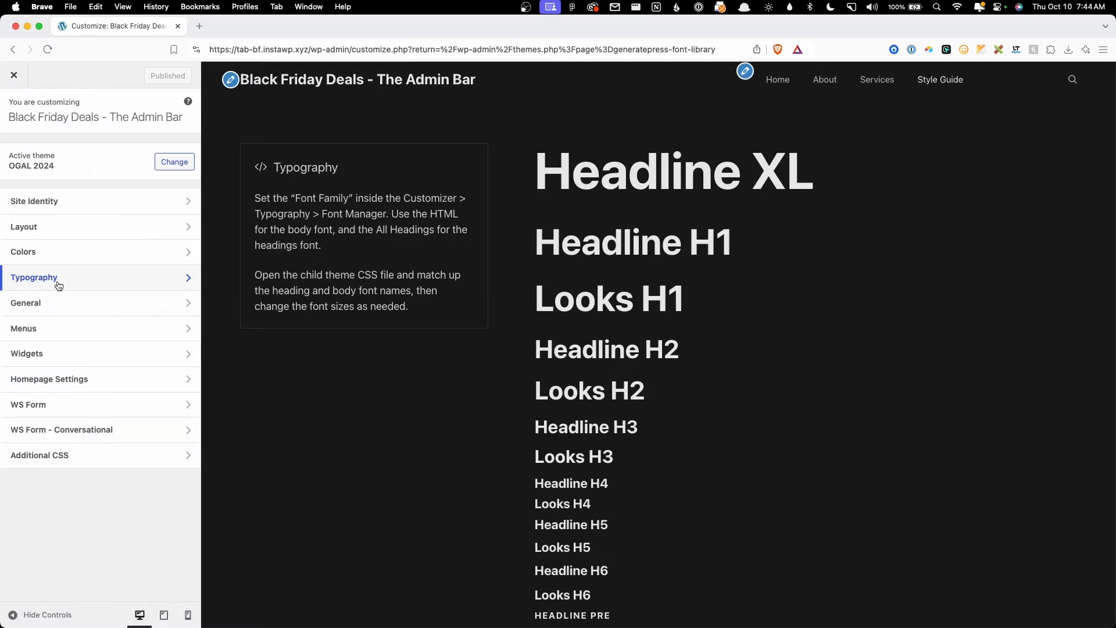
click(51, 282)
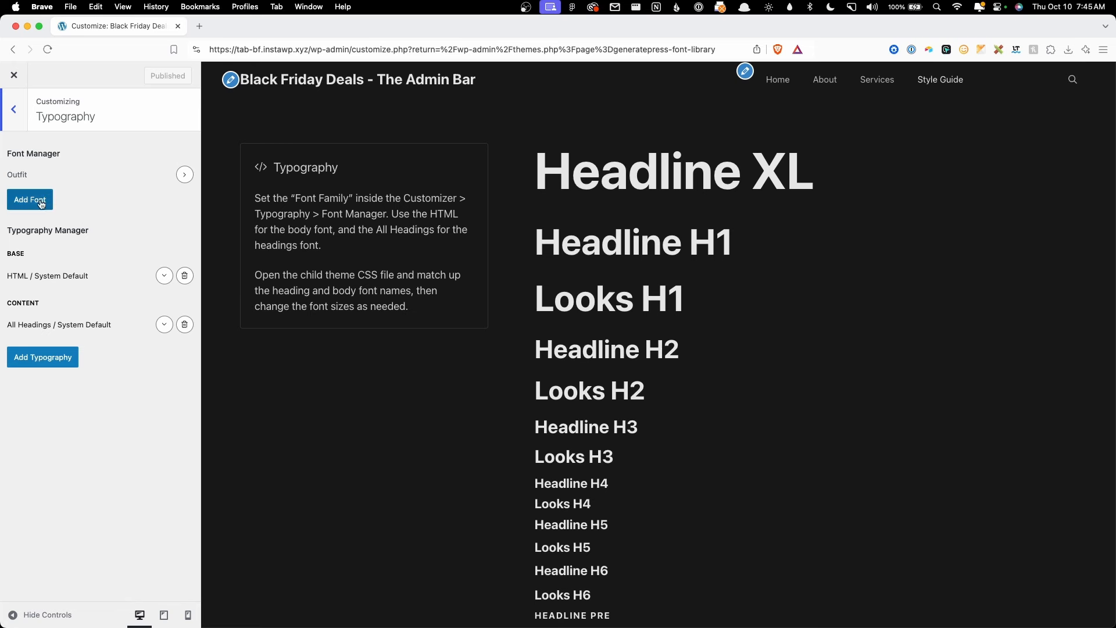
click(163, 275)
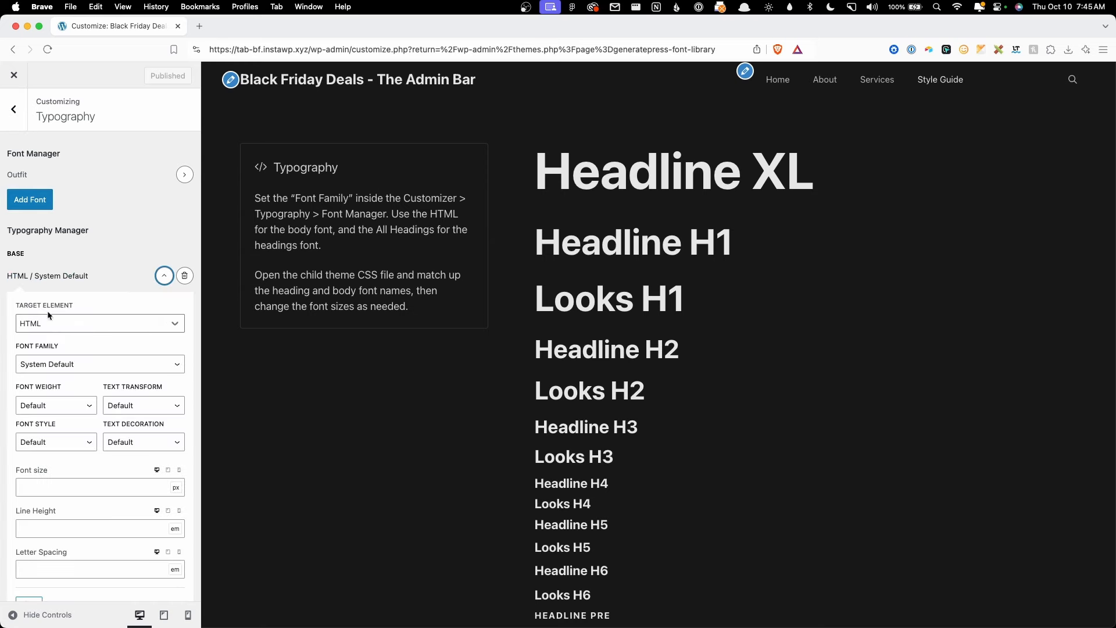
click(78, 371)
click(80, 375)
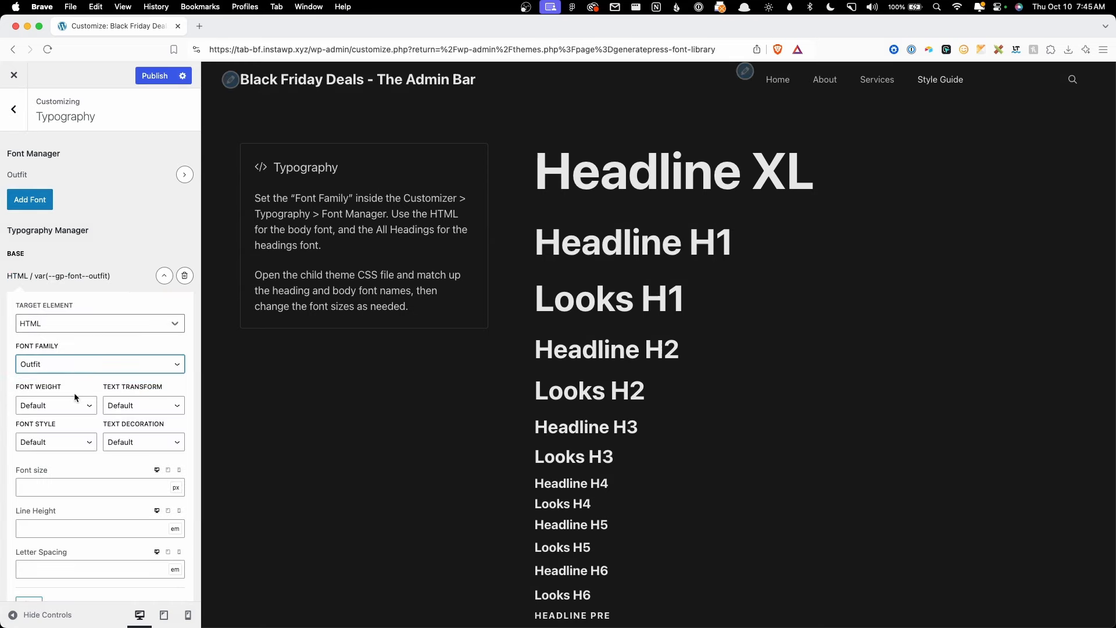
click(70, 405)
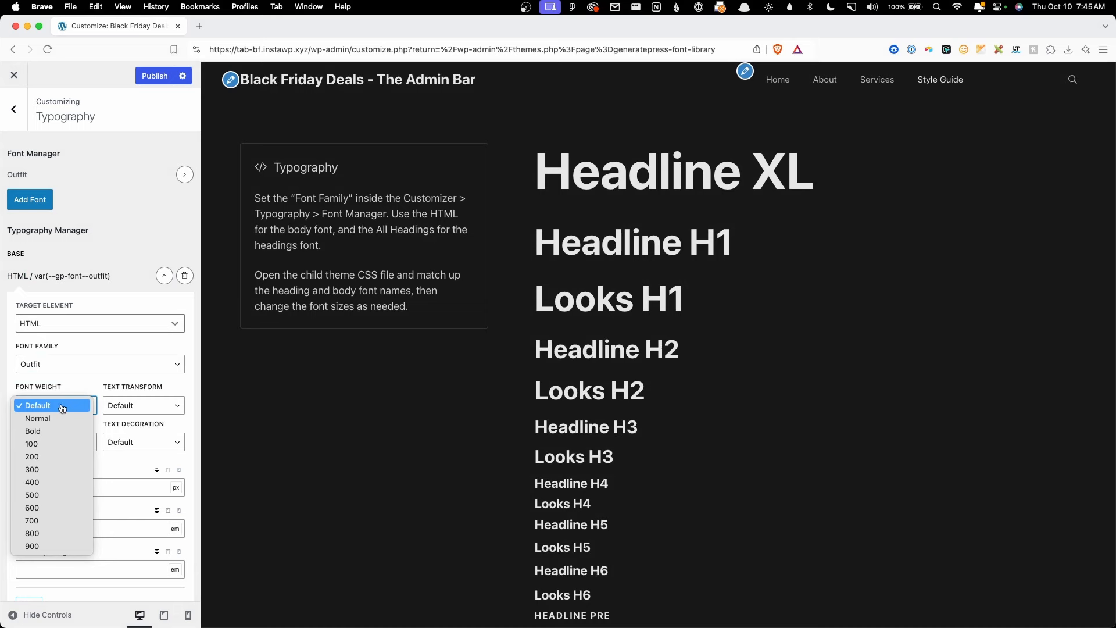
click(35, 482)
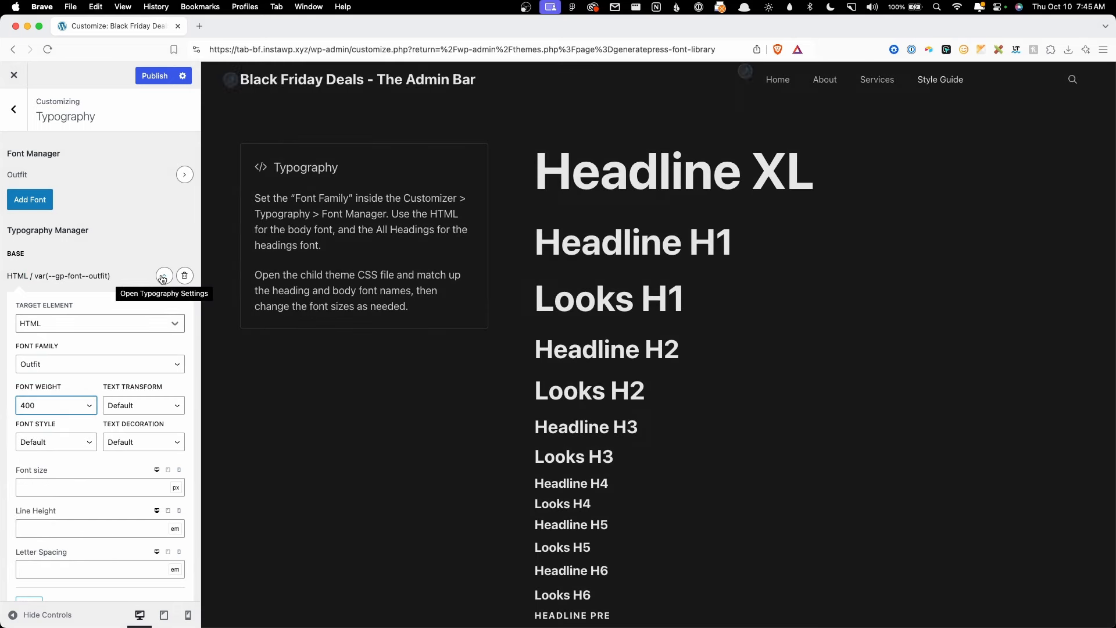
click(164, 275)
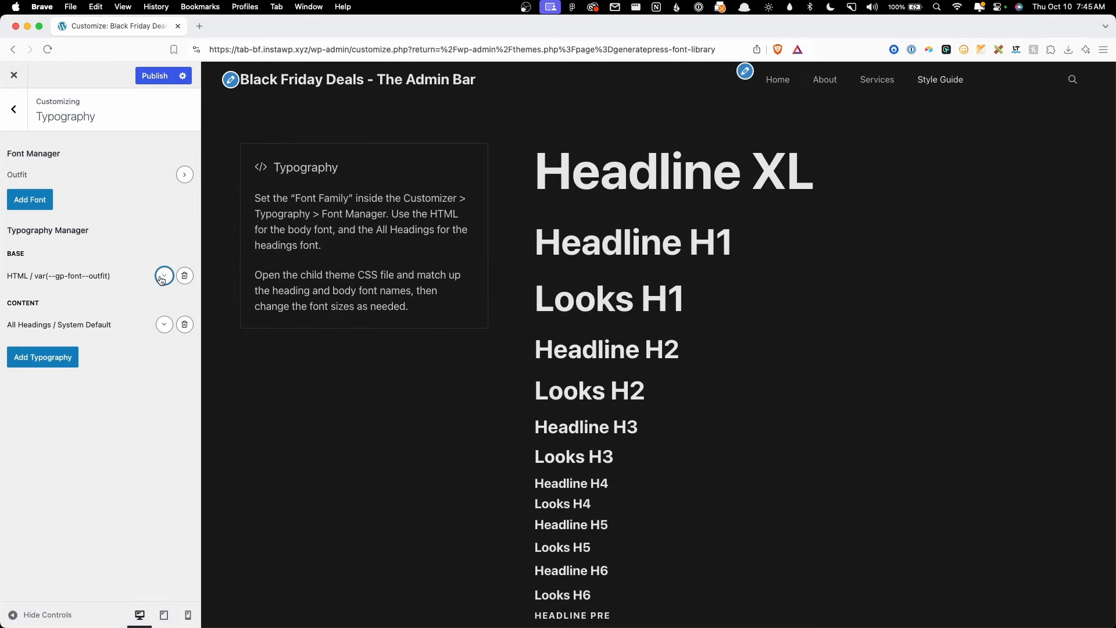
Step: Set All Headings to Outfit at weight 900, publish, and close the Customizer
click(165, 325)
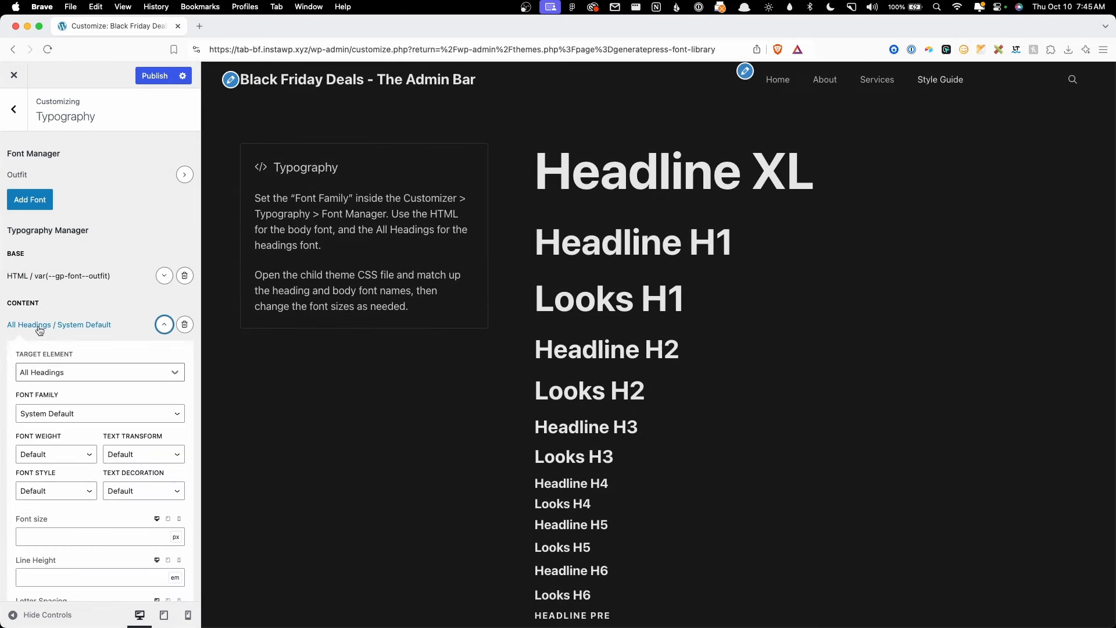
click(45, 414)
click(46, 430)
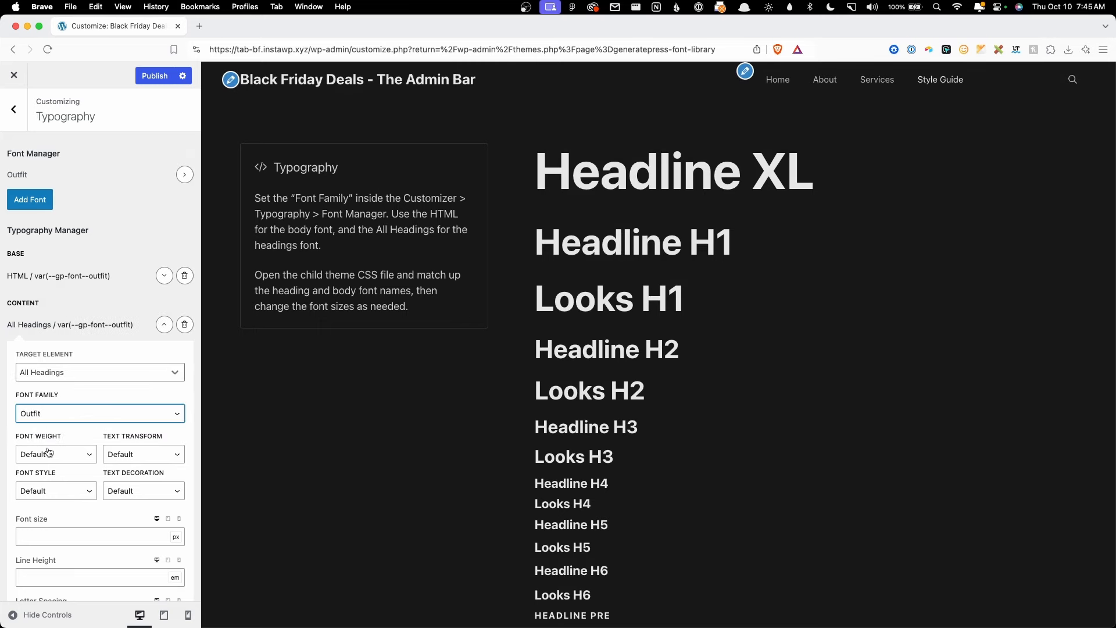
click(48, 452)
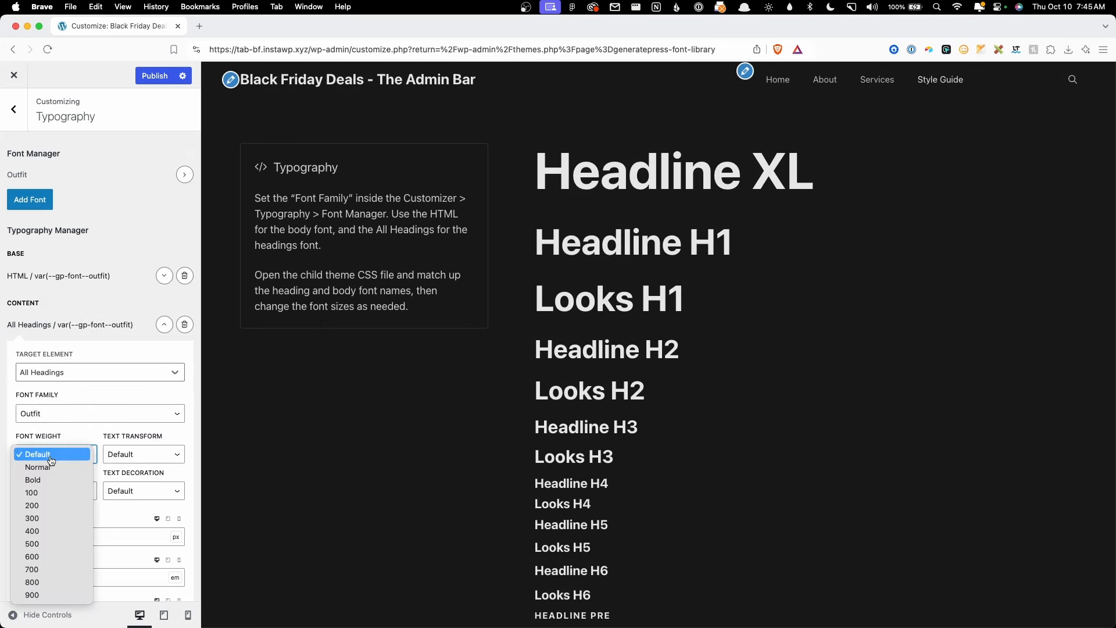
click(39, 595)
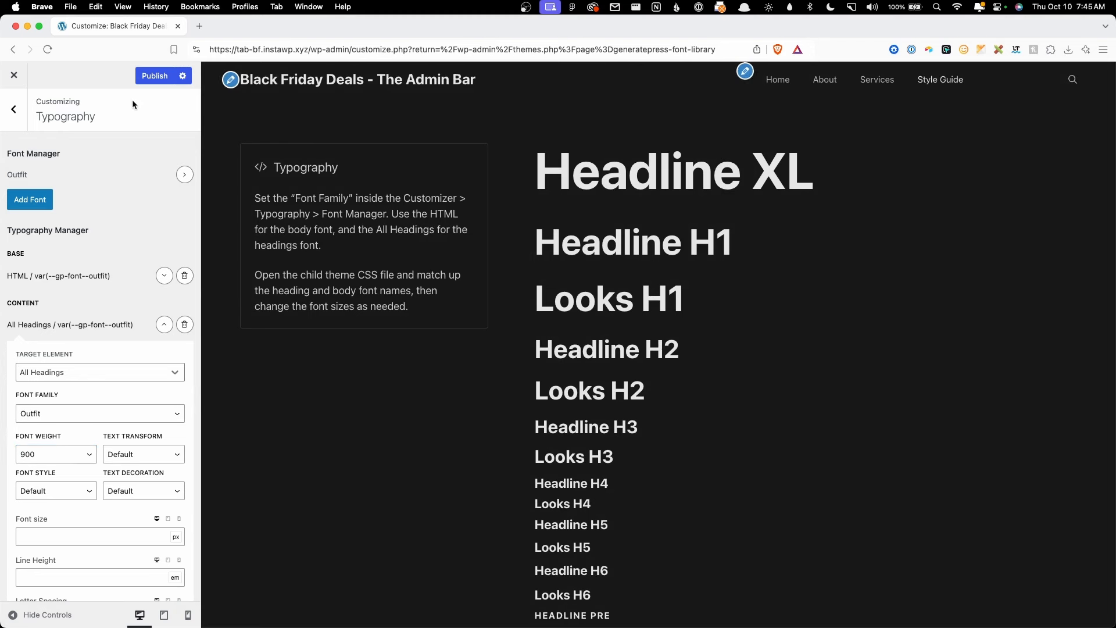
click(164, 80)
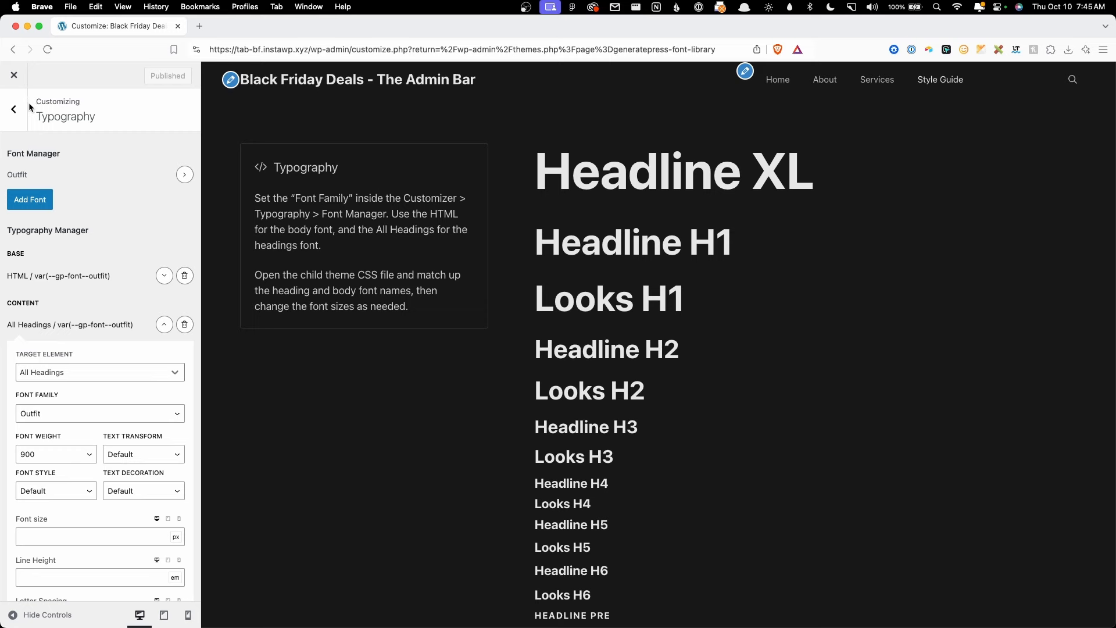
click(14, 75)
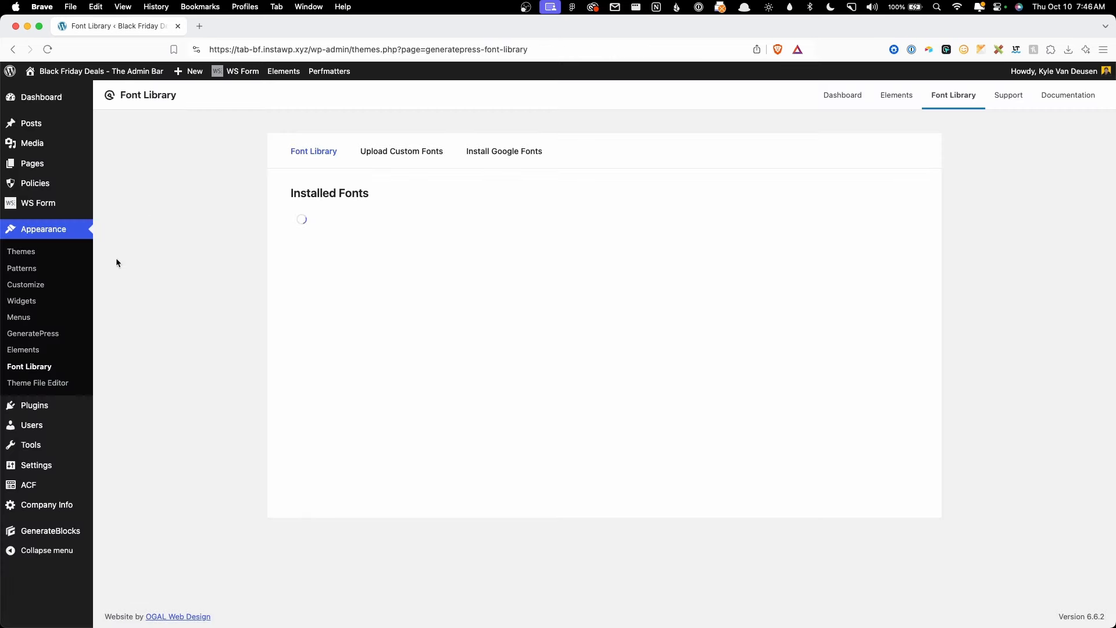
Step: Locate the :root font variables in the child theme's style.css
click(50, 381)
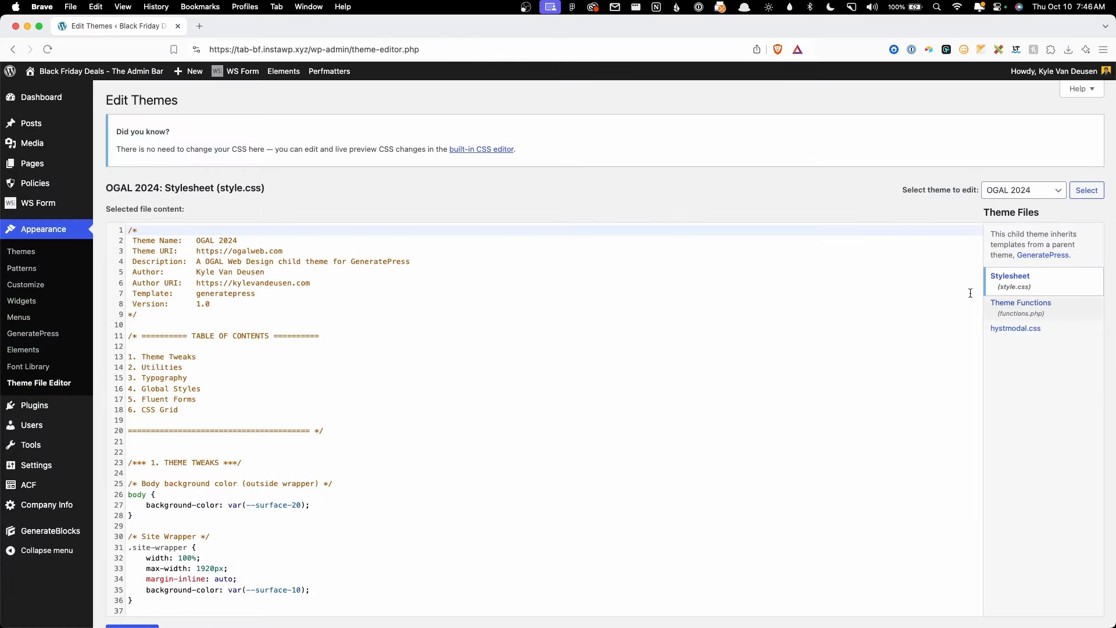
scroll(486, 466, down, 10)
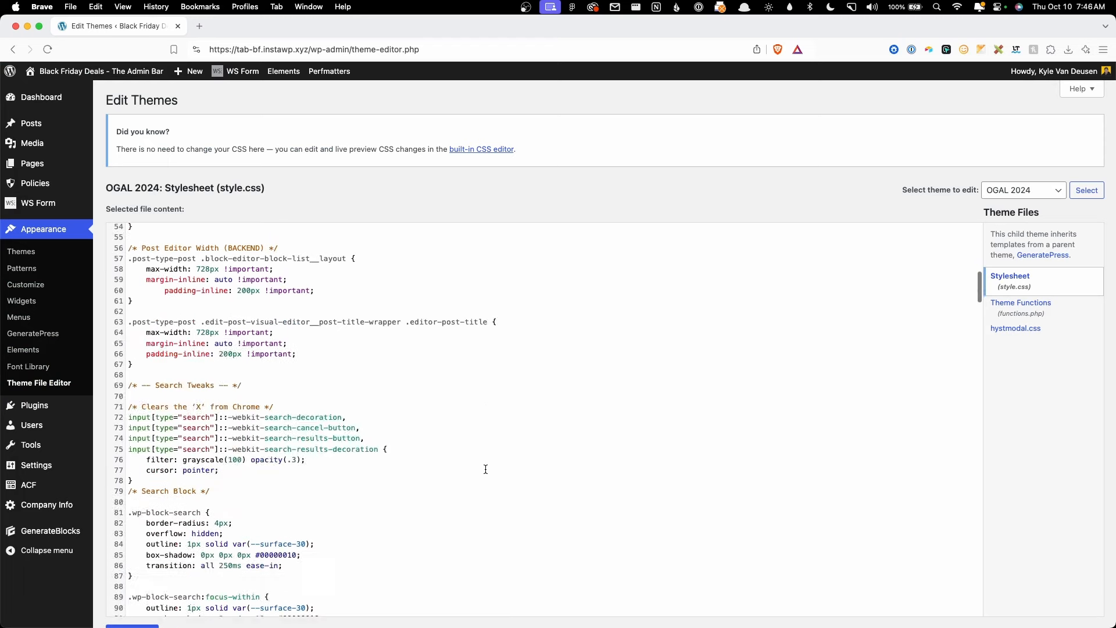
scroll(485, 469, down, 20)
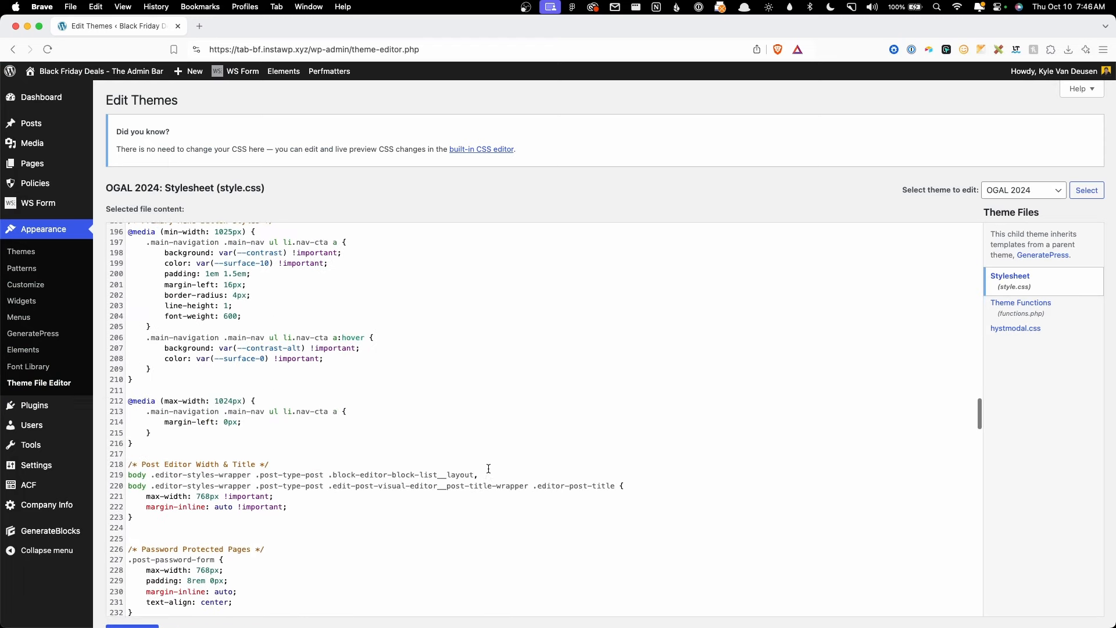
scroll(488, 469, down, 15)
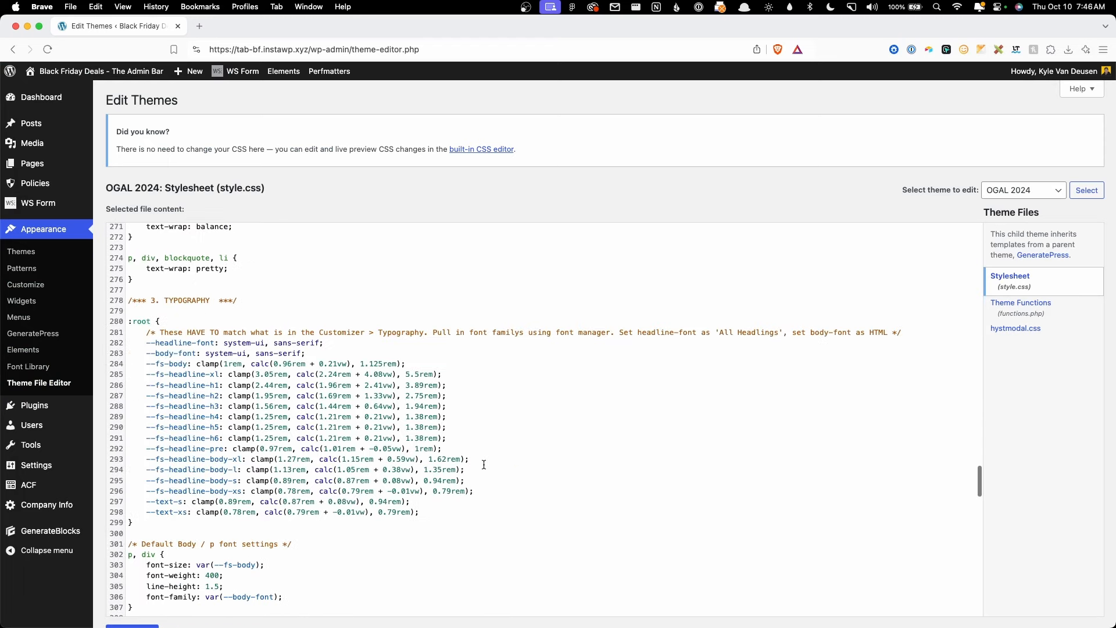
scroll(484, 465, down, 2)
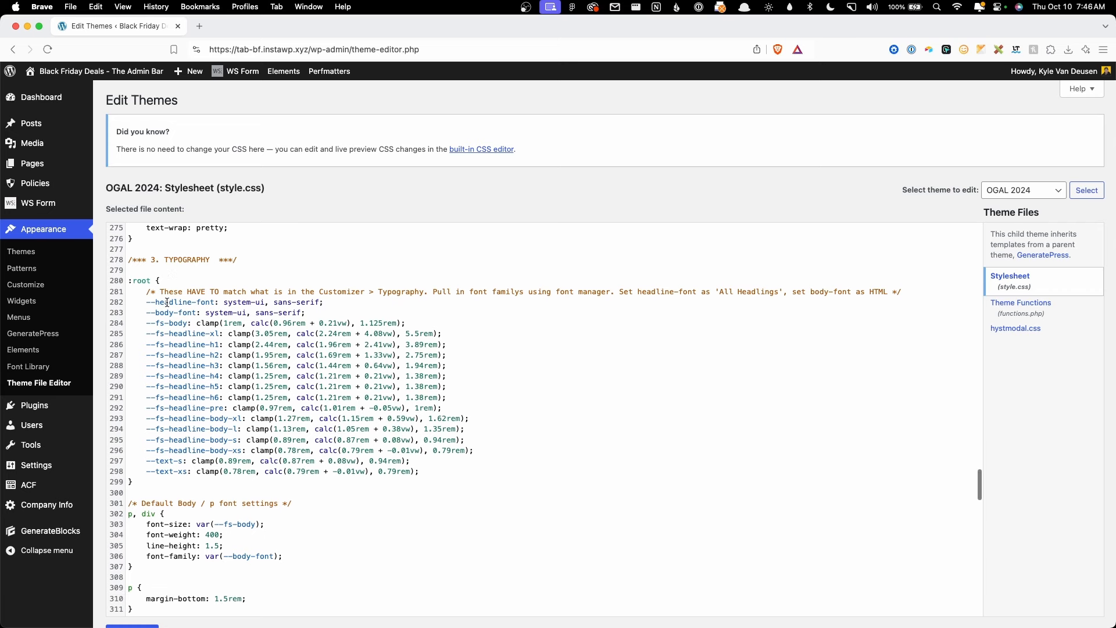
drag(127, 280, 371, 487)
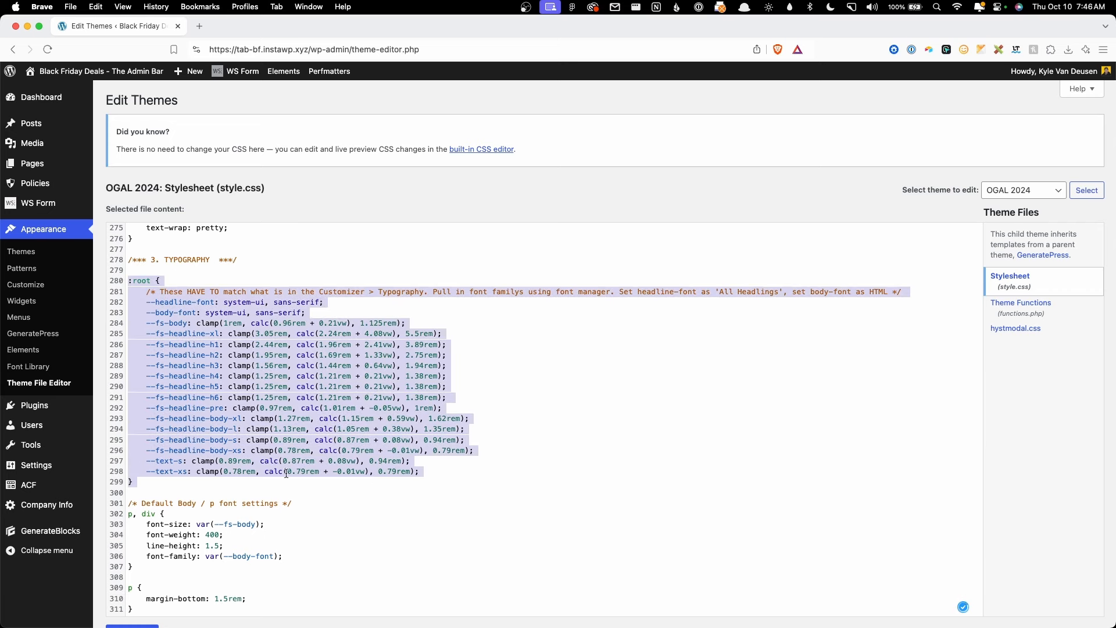
scroll(286, 473, down, 5)
scroll(287, 398, up, 4)
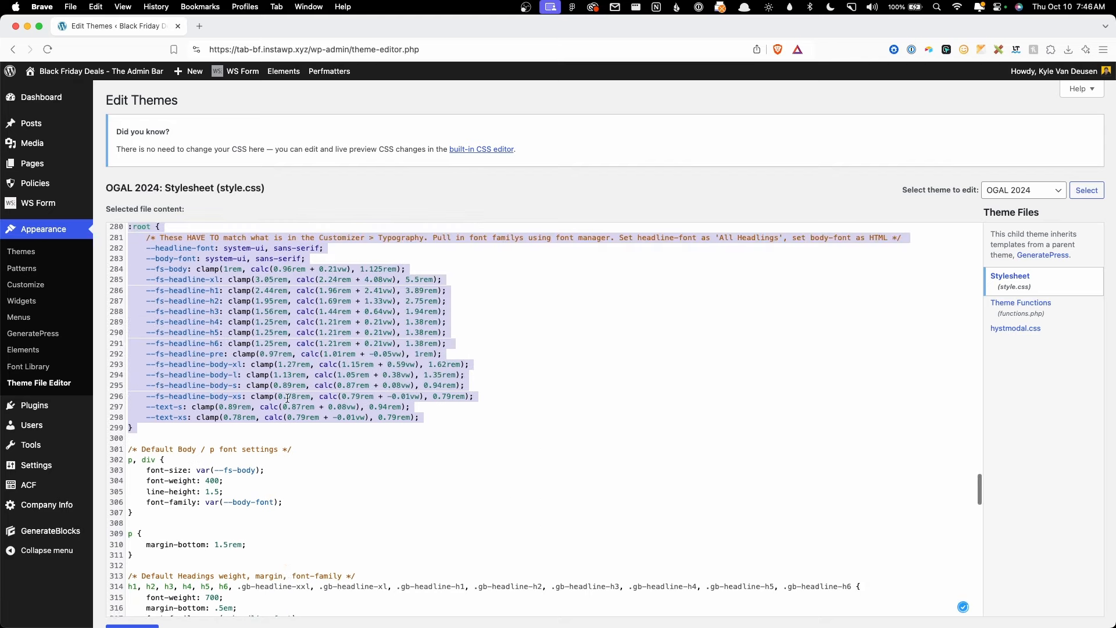
scroll(288, 398, up, 2)
click(287, 399)
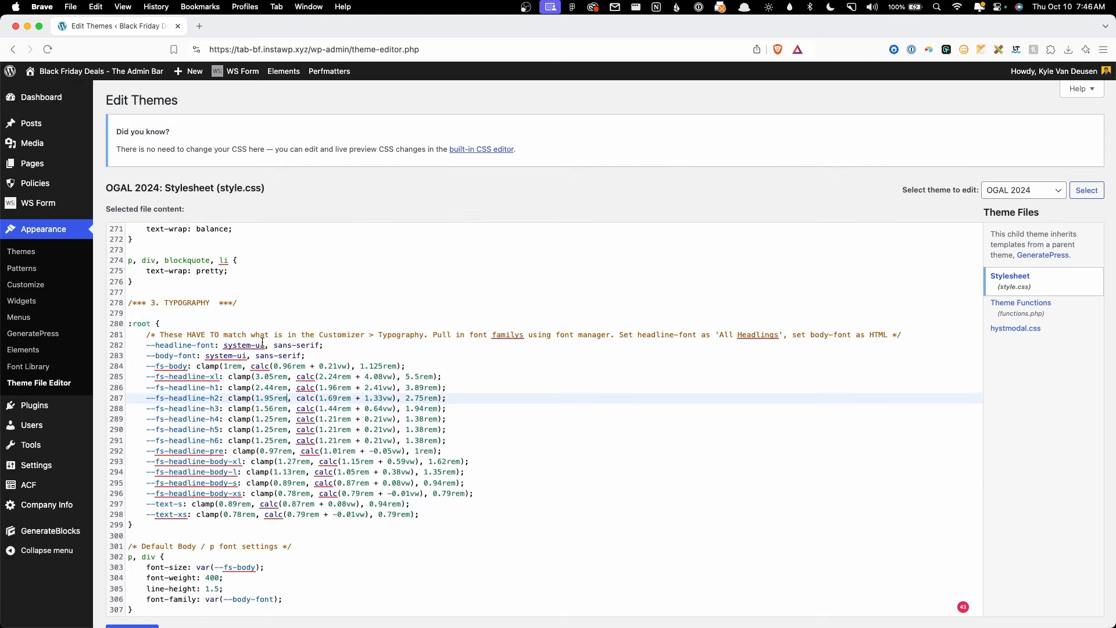
Step: Replace system-ui with Outfit in both --headline-font and --body-font
drag(264, 345, 232, 344)
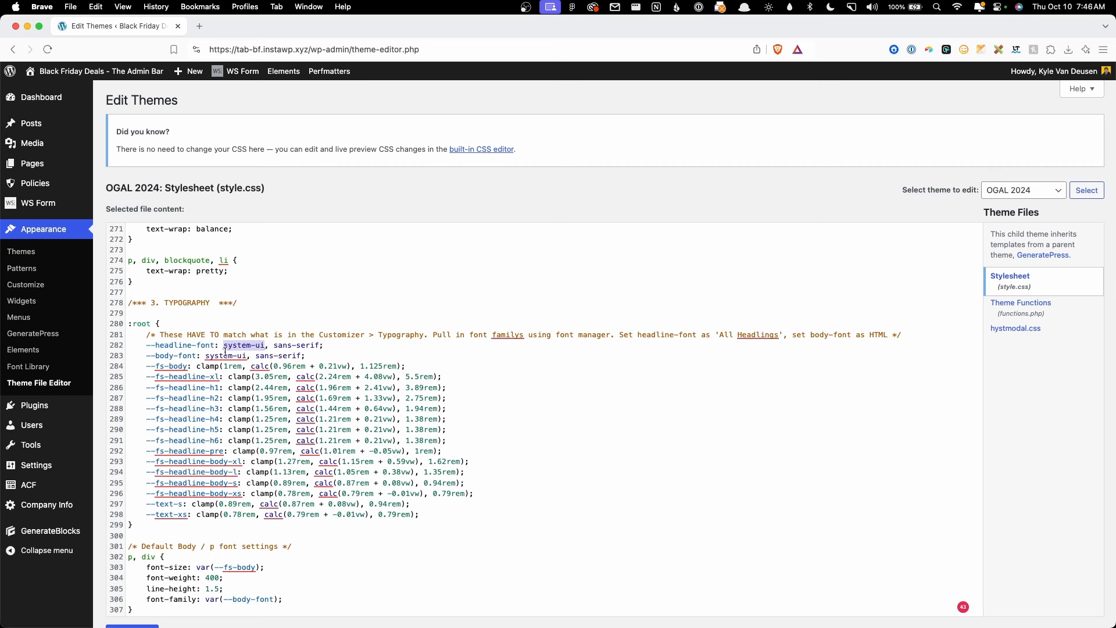
click(263, 346)
drag(264, 346, 230, 347)
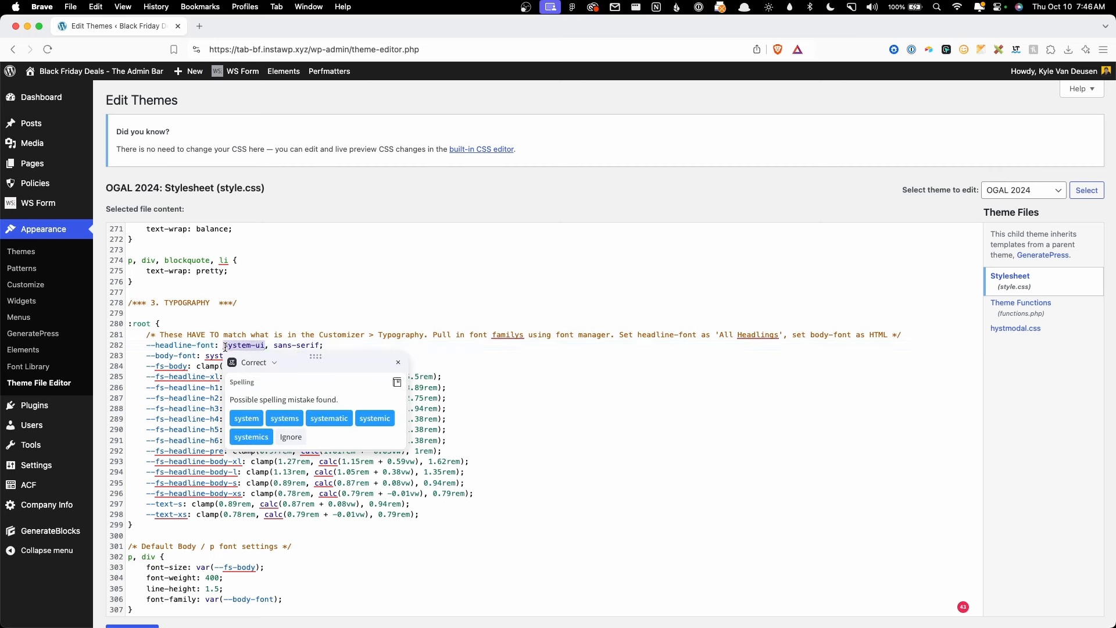
text(Outfit)
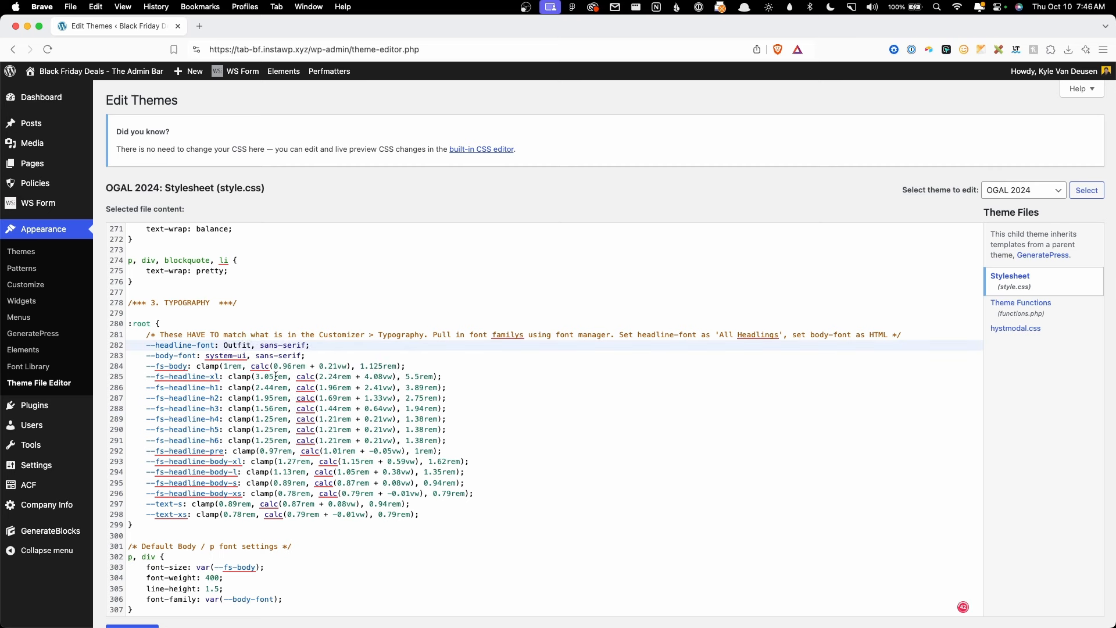
drag(247, 355, 204, 354)
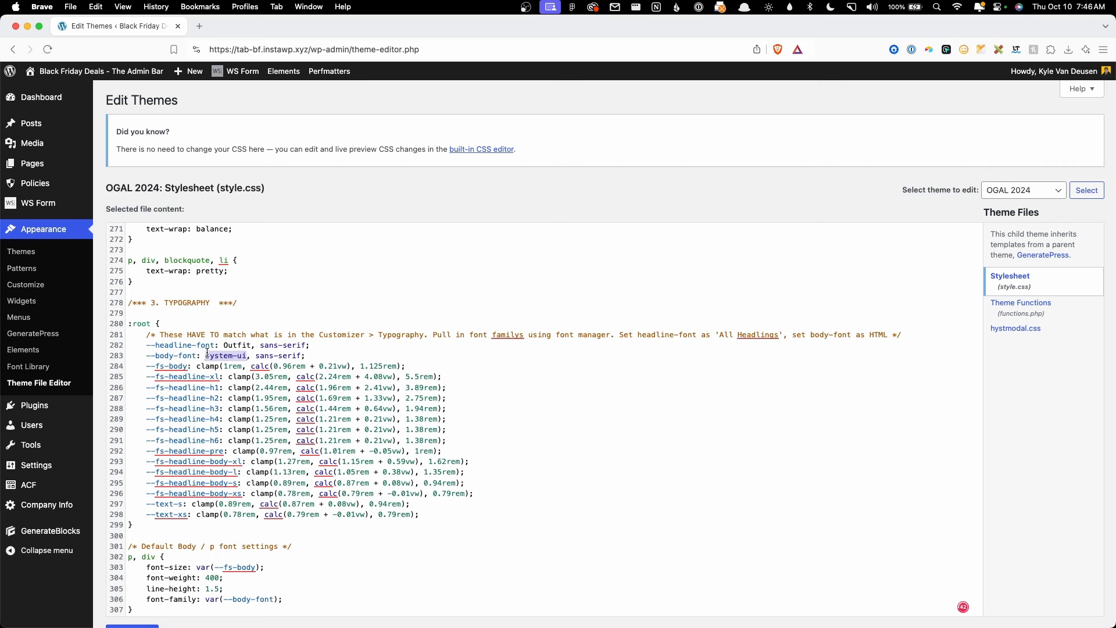
text(Outfi)
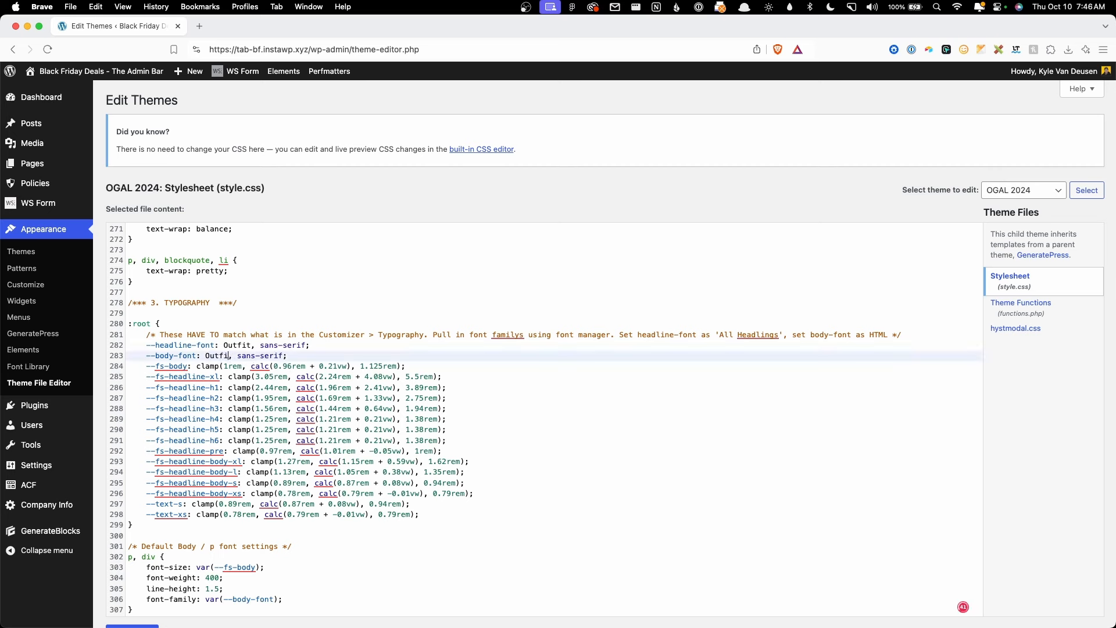
text(t)
Step: Change the default headings font-weight from 700 to 900 in style.css
scroll(324, 362, down, 3)
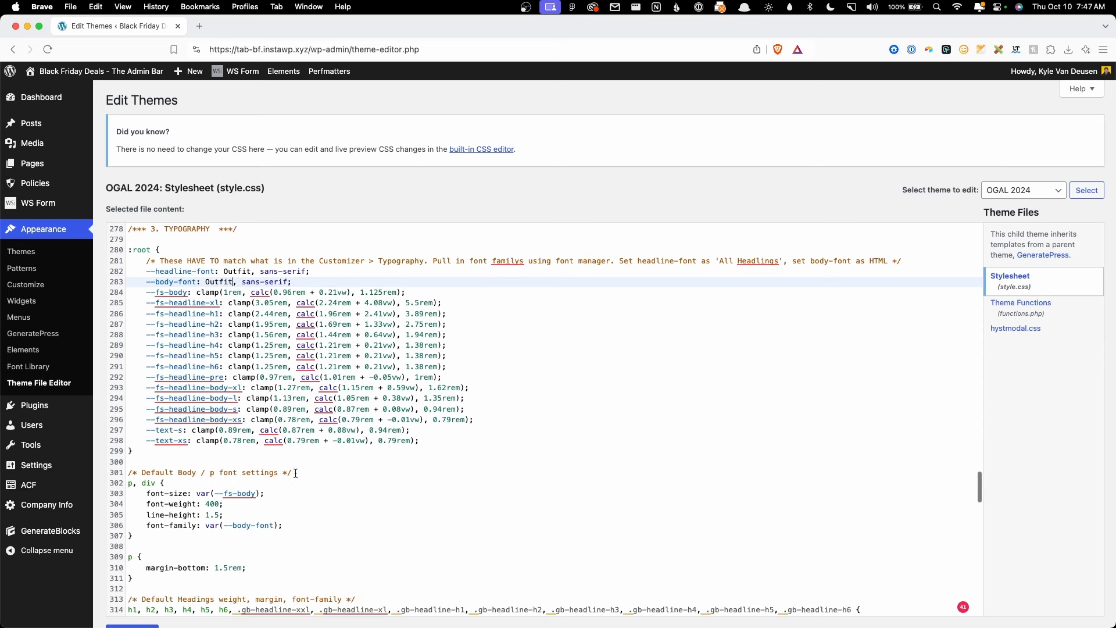
drag(261, 485, 196, 486)
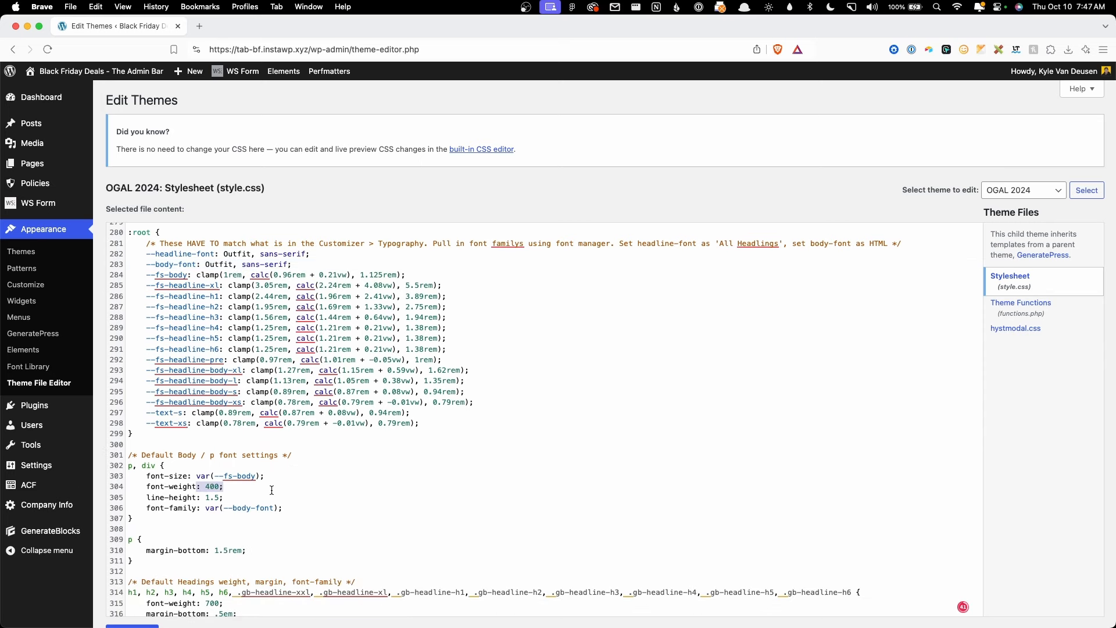
scroll(278, 484, down, 3)
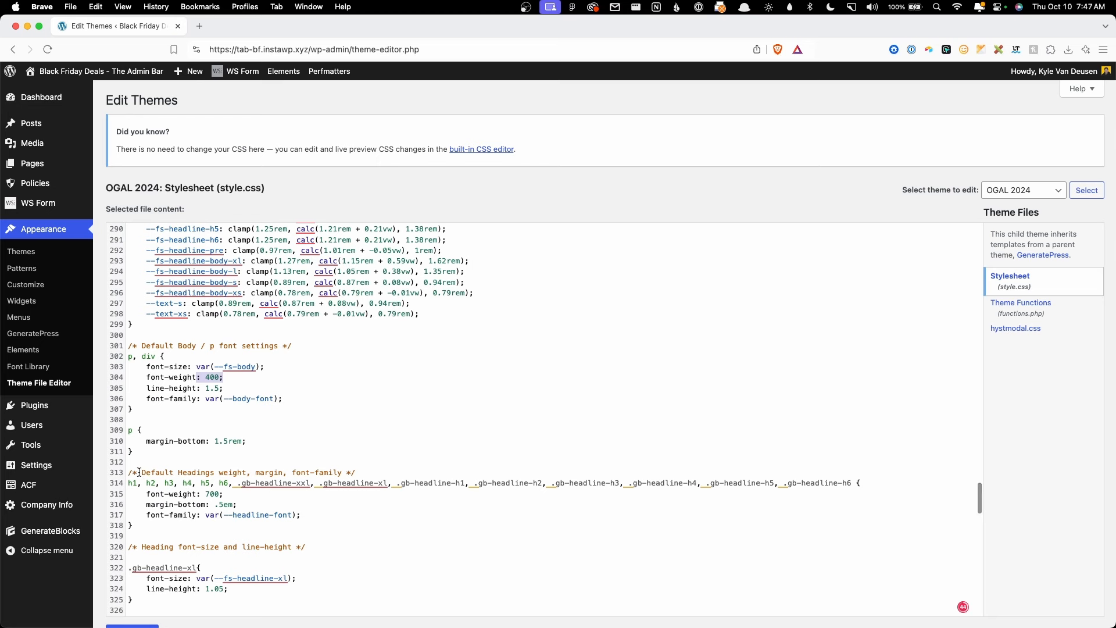
drag(129, 472, 299, 516)
click(299, 516)
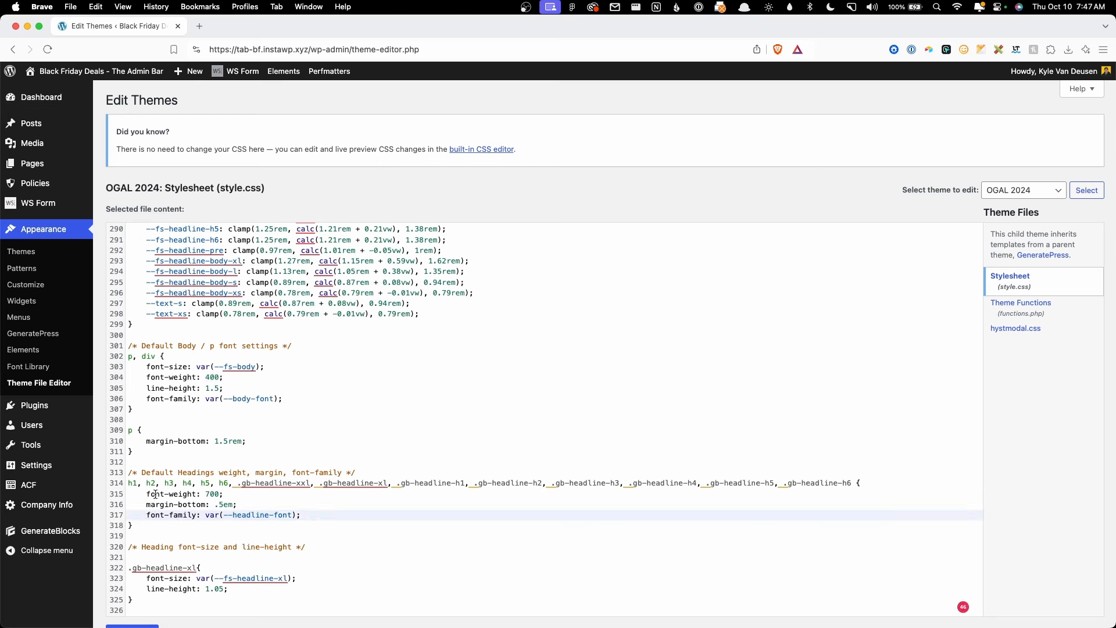
drag(147, 494, 219, 497)
click(220, 497)
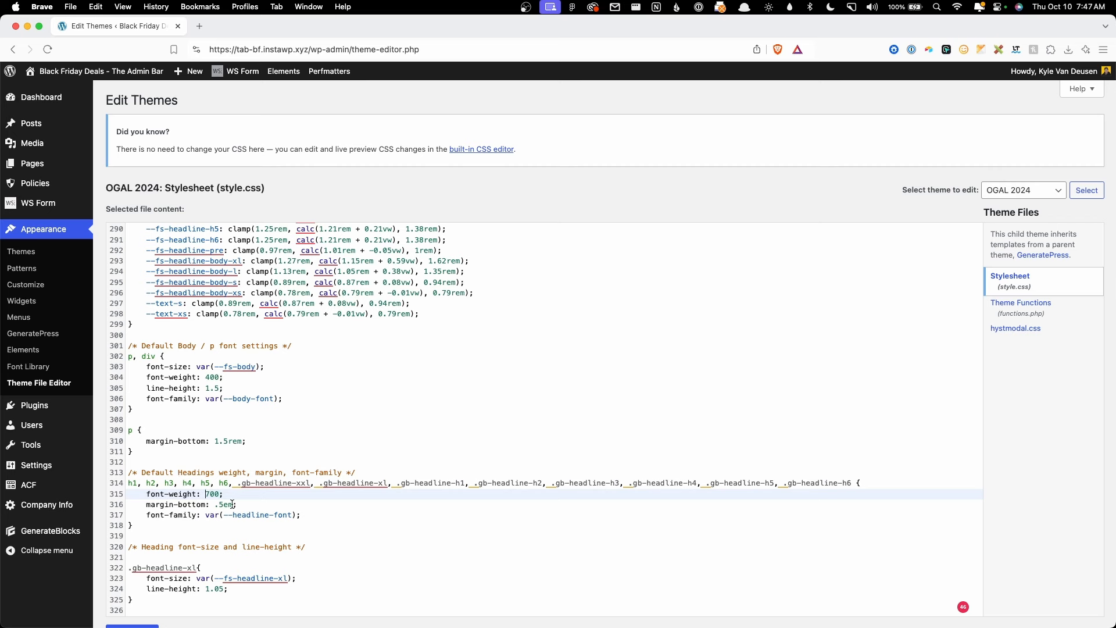
drag(207, 493, 210, 493)
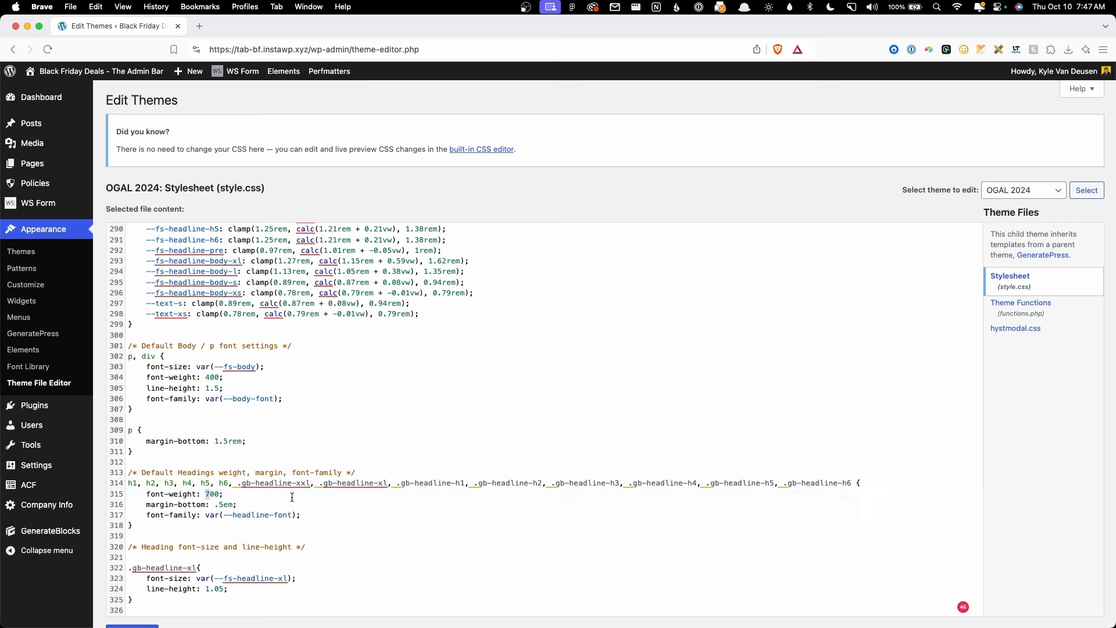
text(9)
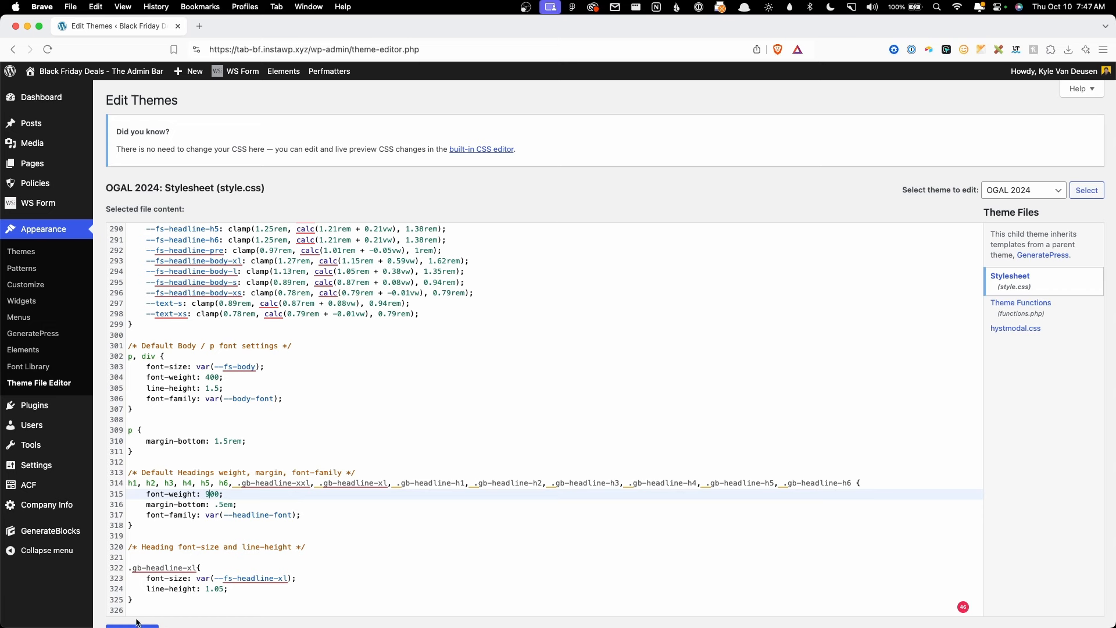
Step: Save the stylesheet and view the live site's Style Guide page
scroll(112, 587, down, 2)
click(129, 568)
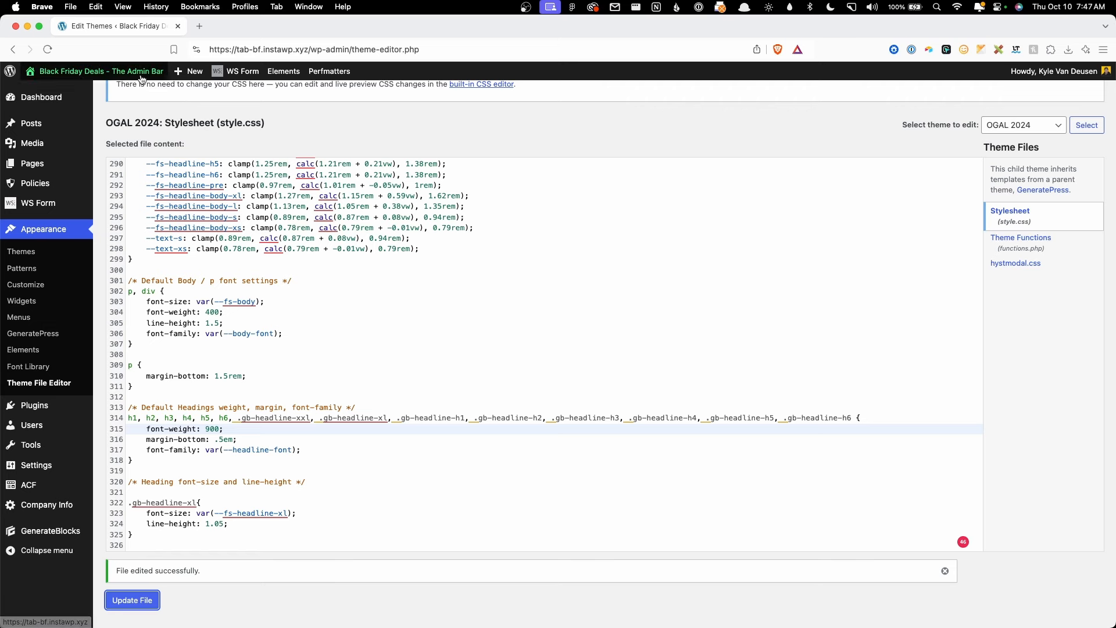
mouse_move(140, 75)
click(140, 94)
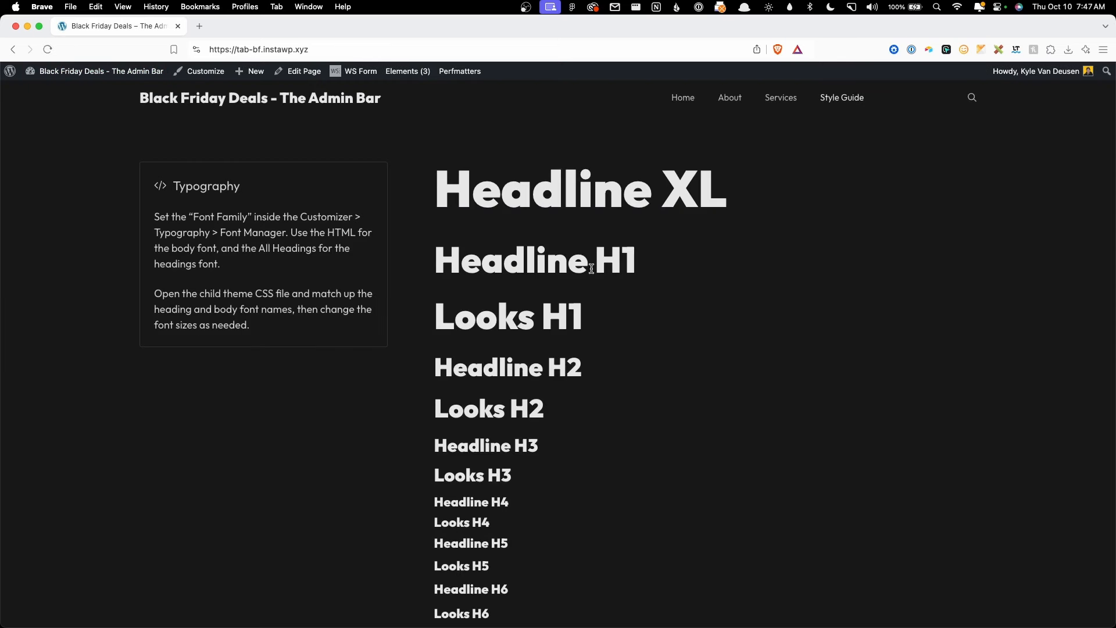
Step: Inspect the Style Guide's Headline XL and body samples now rendered in Outfit
drag(435, 178, 723, 181)
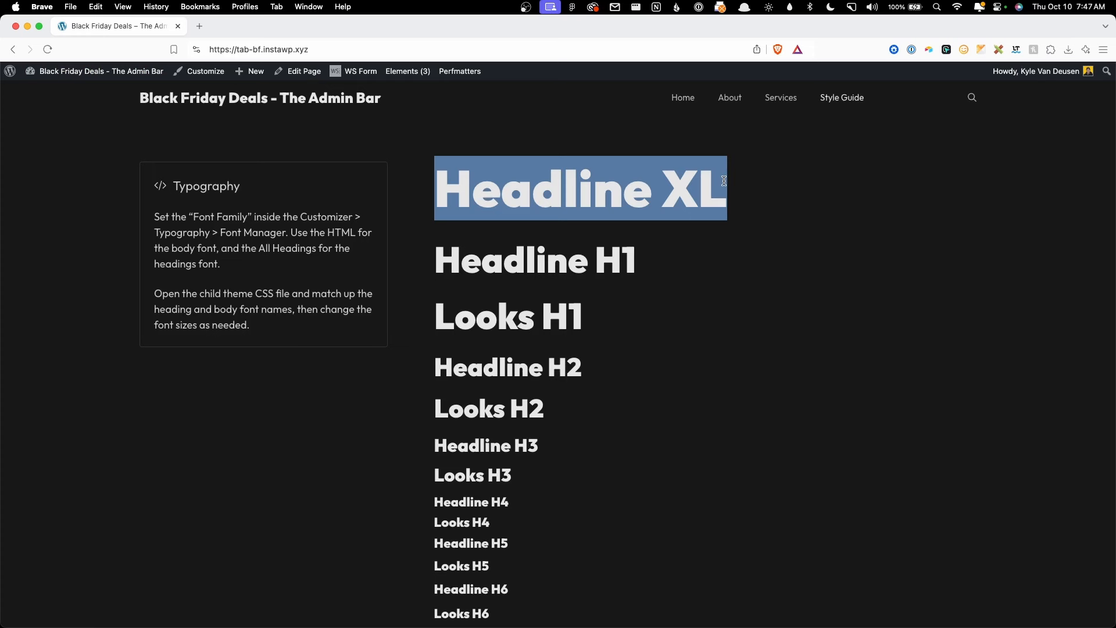
click(724, 180)
drag(189, 216, 331, 266)
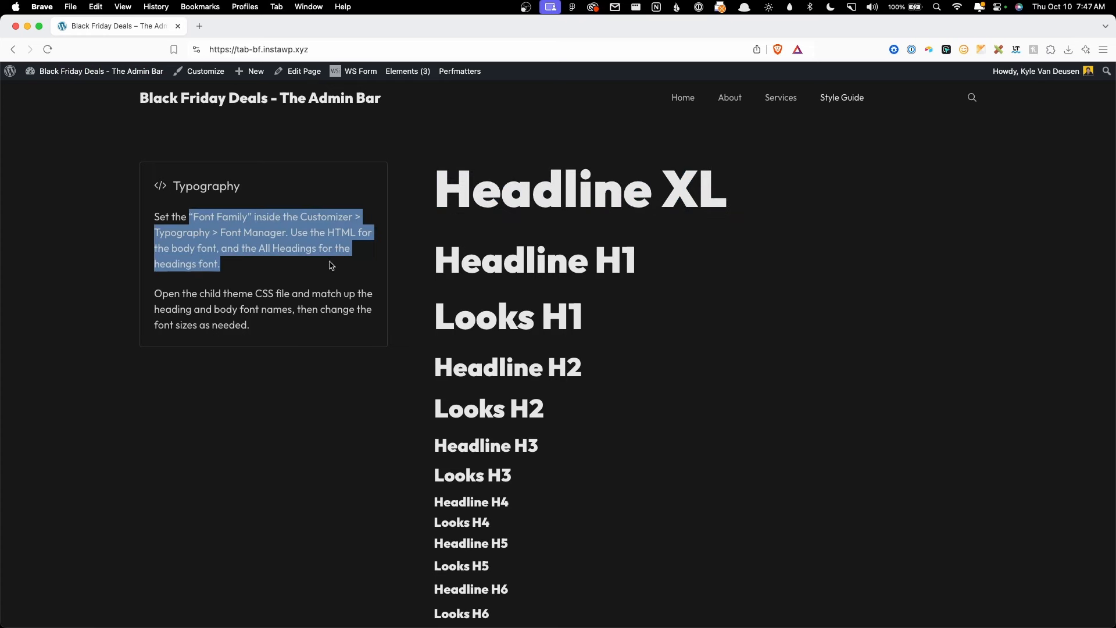
click(353, 283)
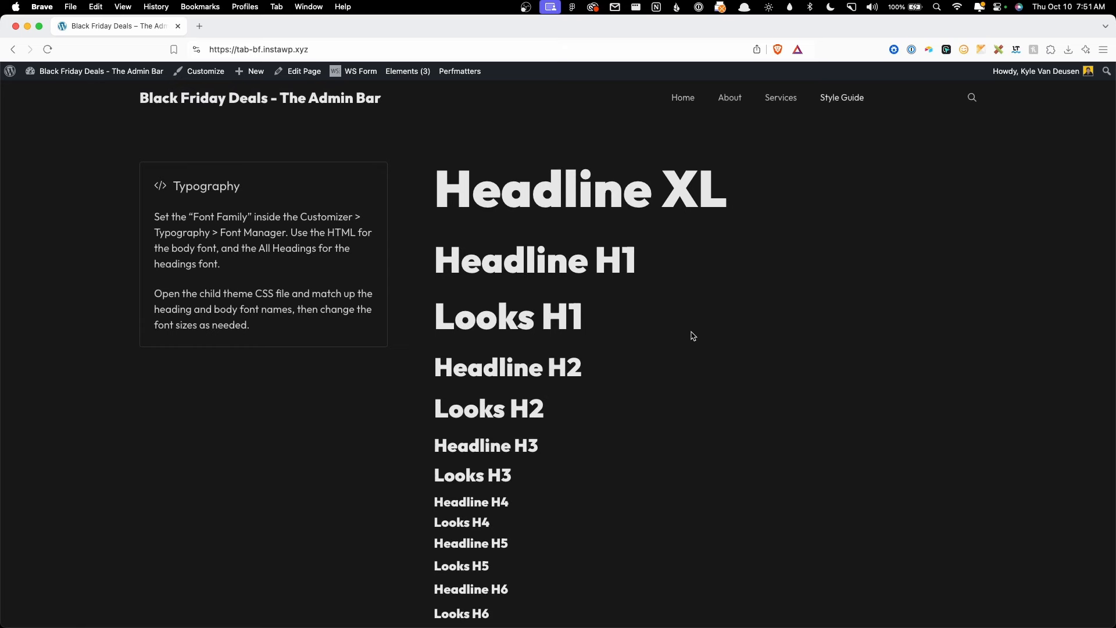
scroll(655, 341, down, 5)
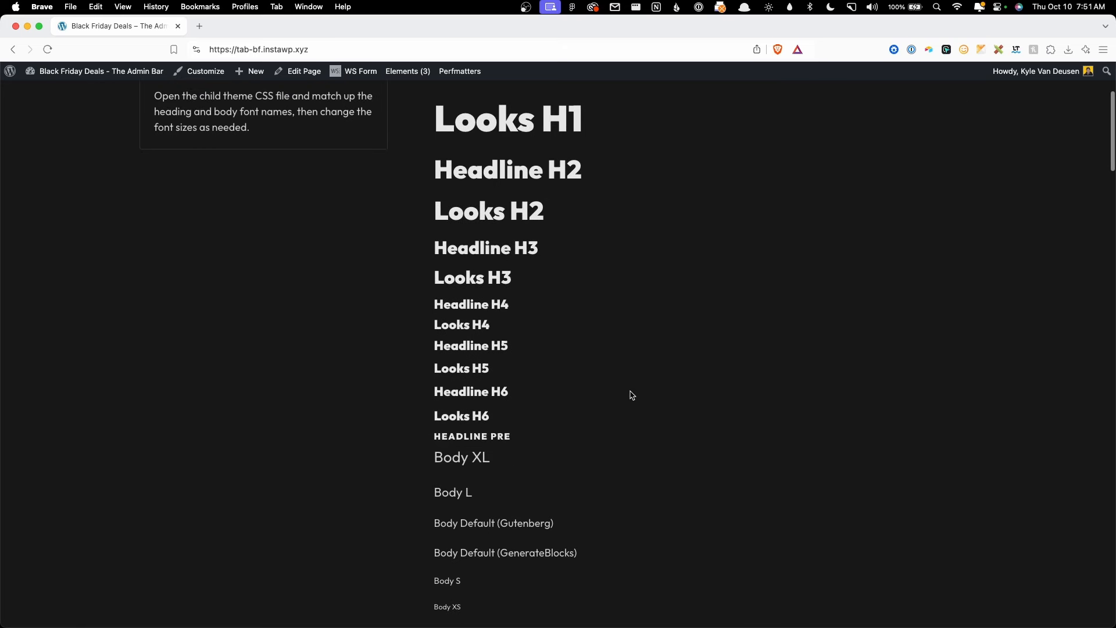
scroll(599, 418, up, 6)
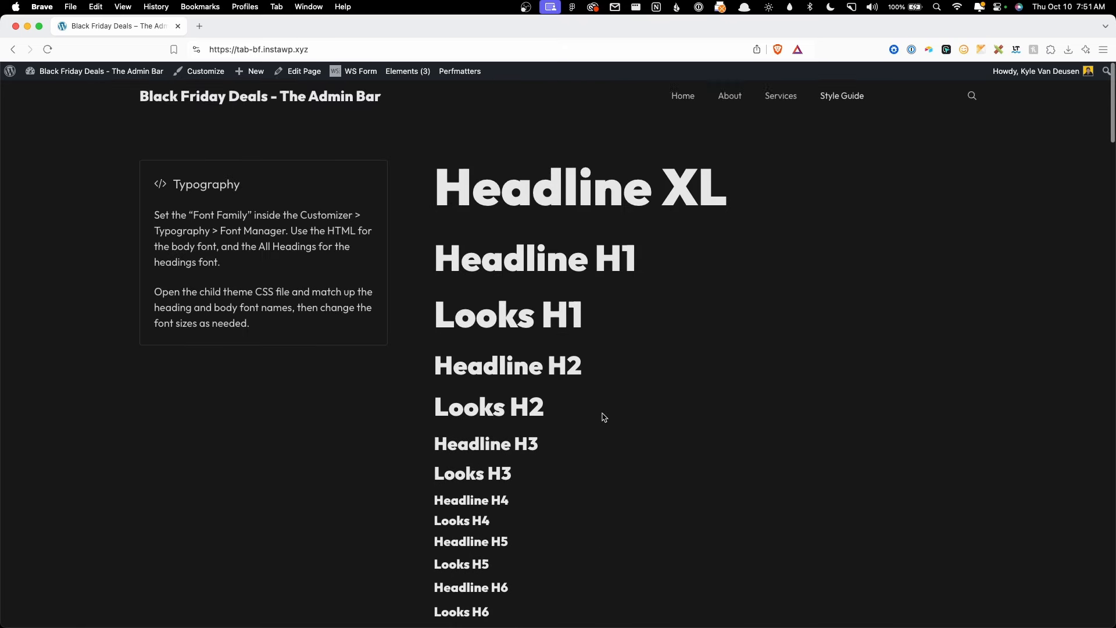
Step: Scroll through Figma's Black Friday deals design, then minimize Figma back to the style guide
click(473, 623)
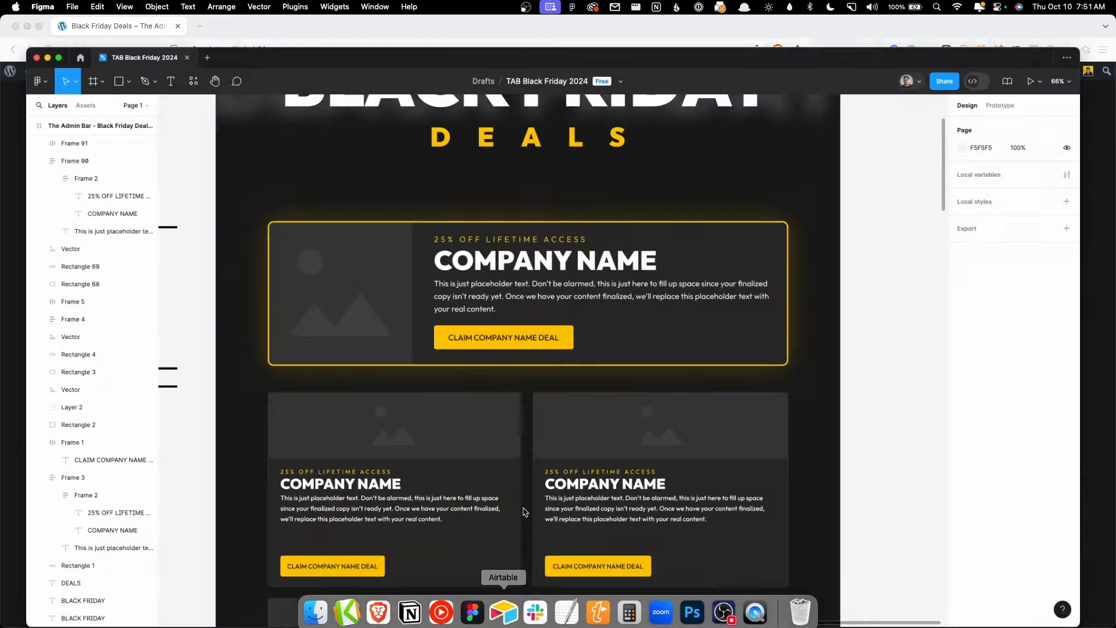
scroll(665, 325, down, 5)
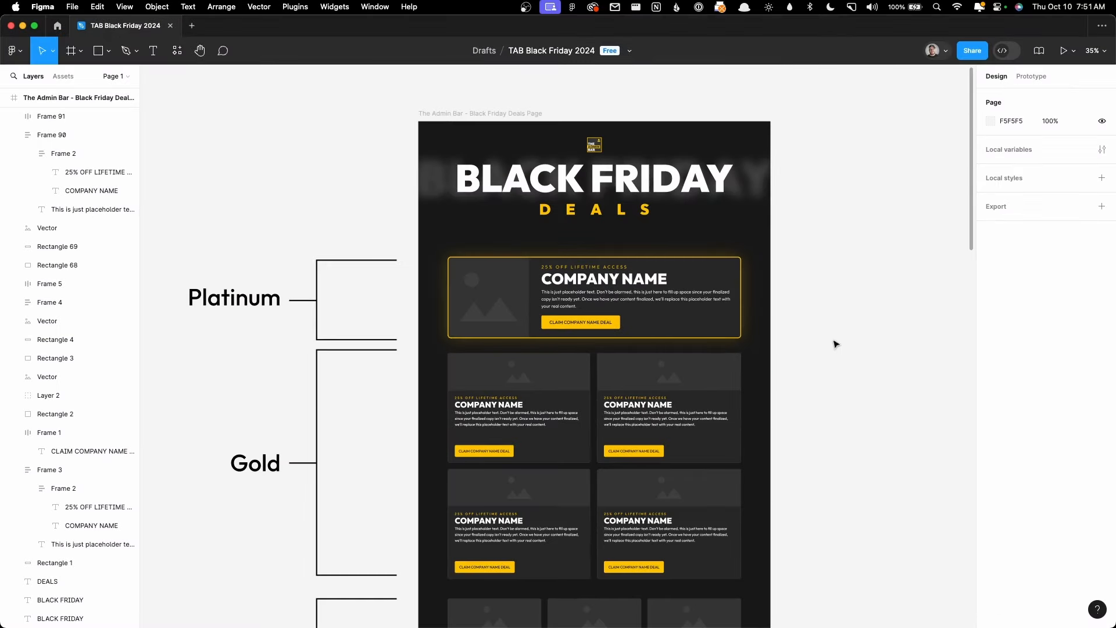
scroll(835, 344, down, 3)
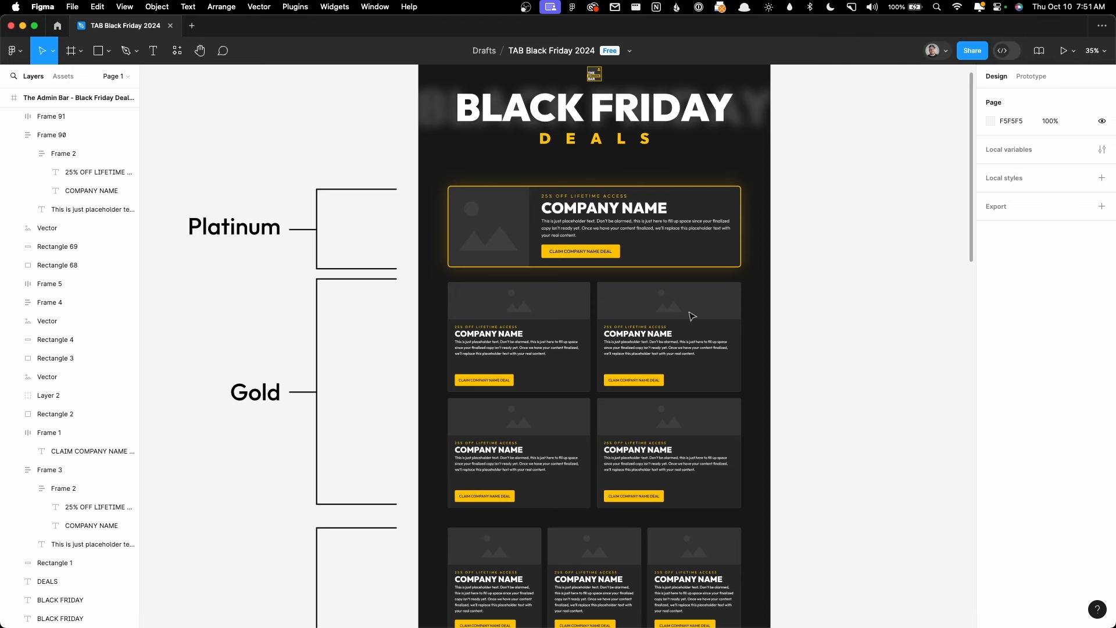
click(23, 25)
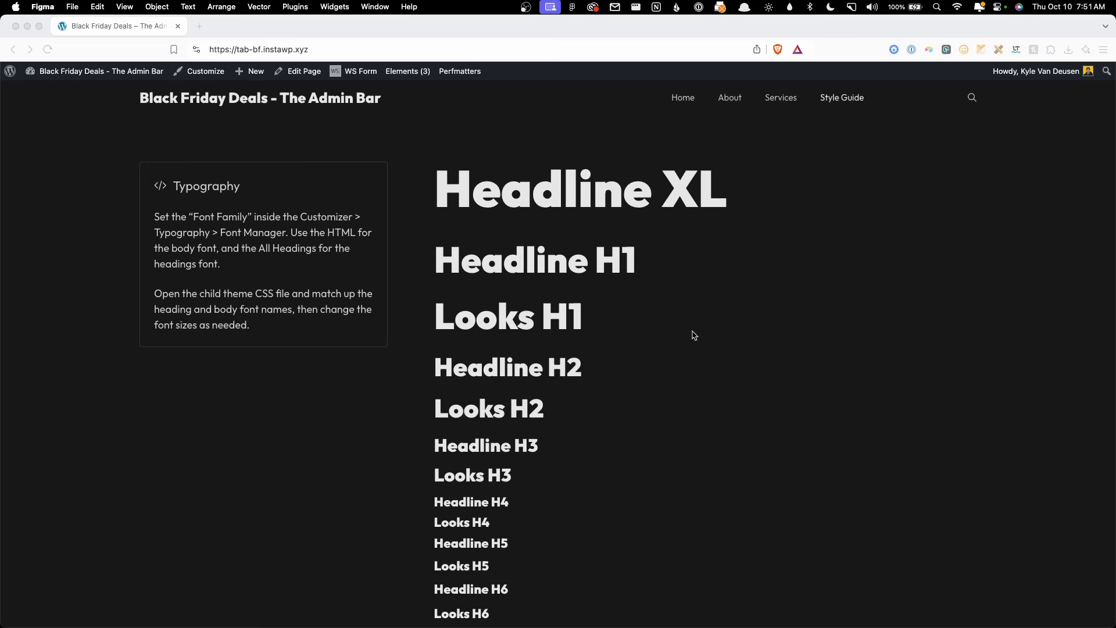
scroll(694, 334, down, 5)
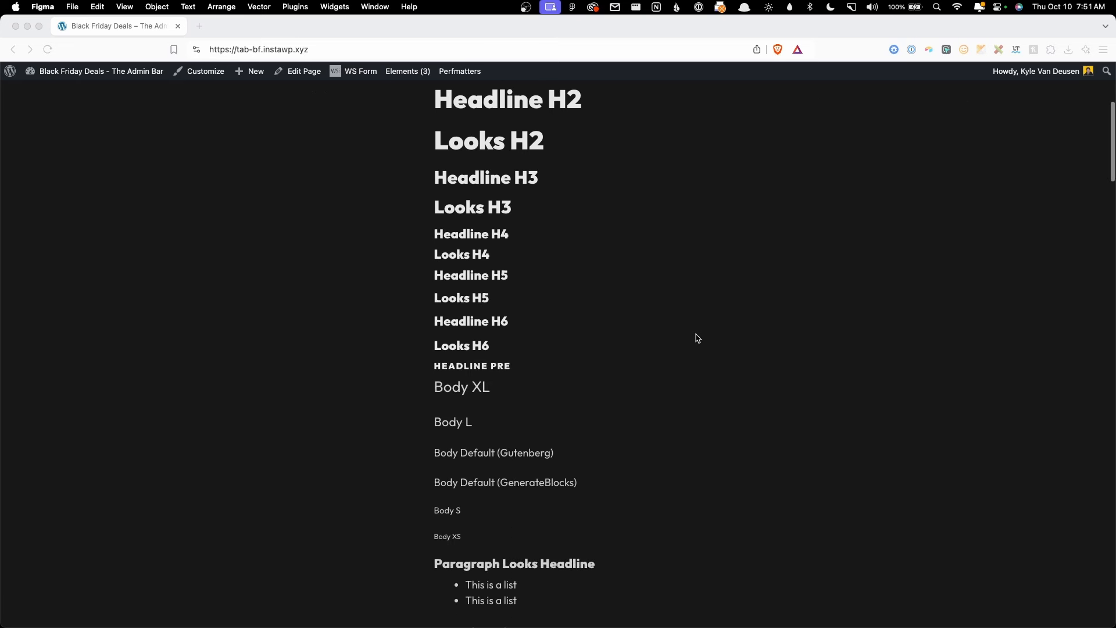
scroll(697, 338, up, 5)
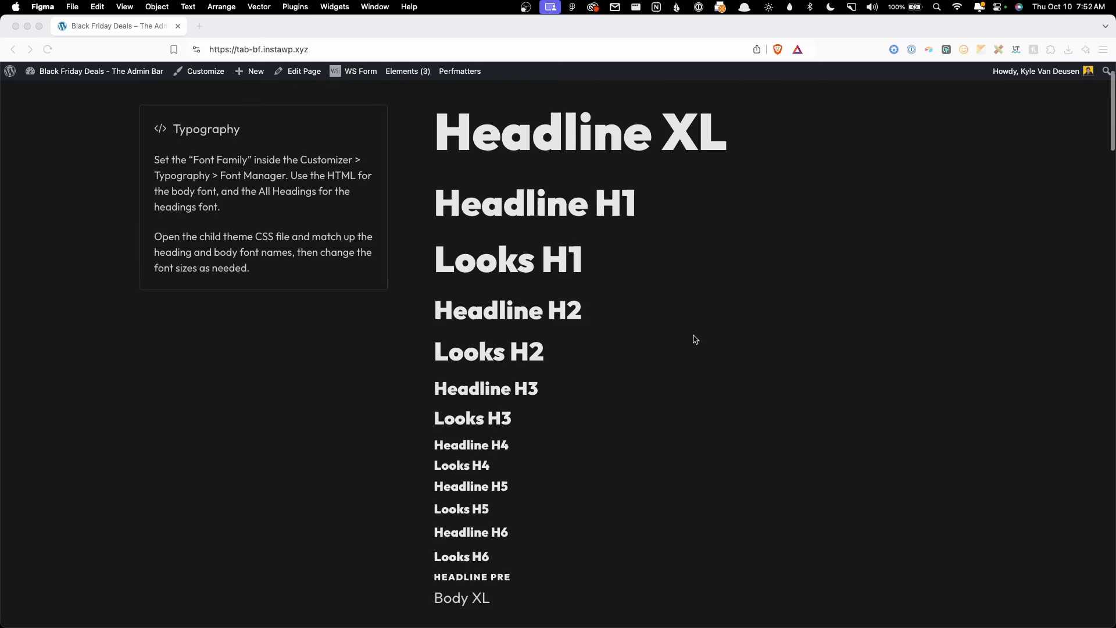
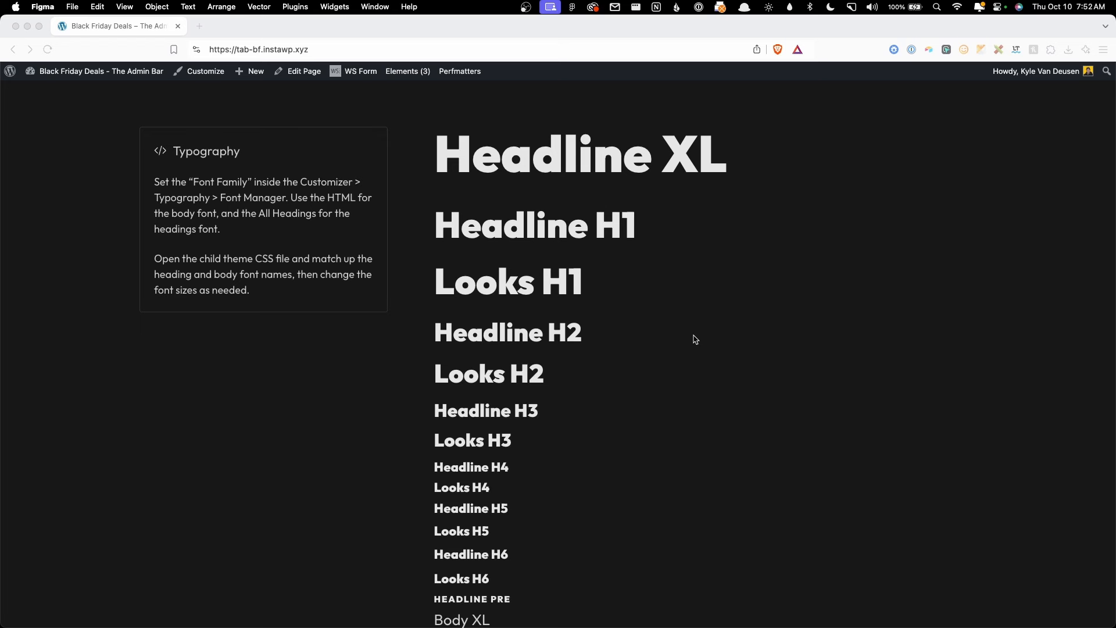
Step: Bring Brave forward and open the site Customizer previewing the Style Guide page
click(394, 431)
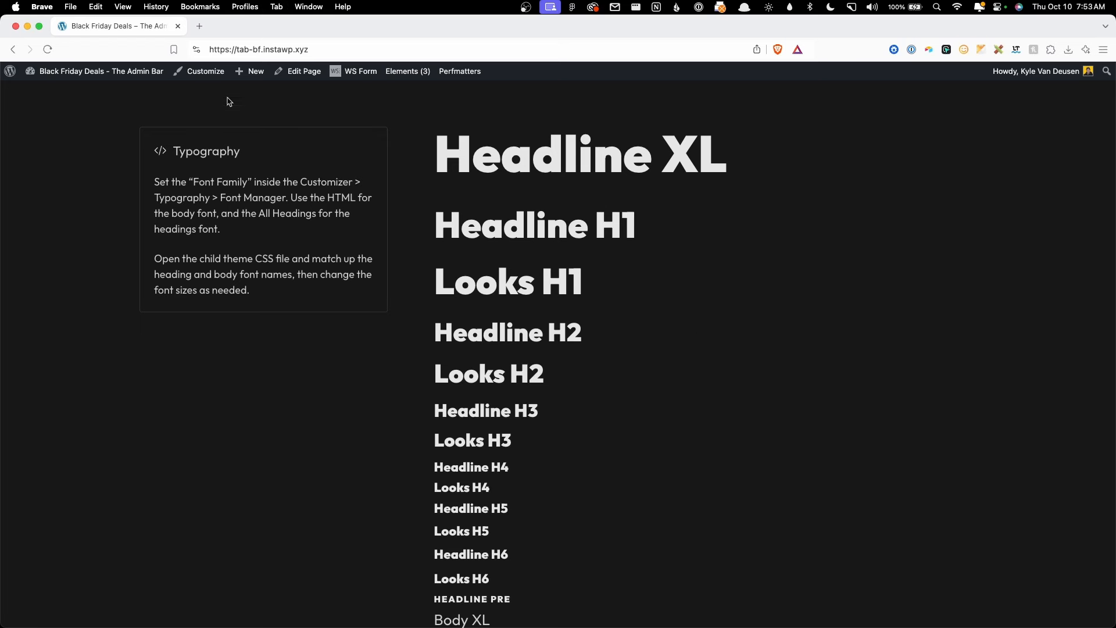
click(203, 71)
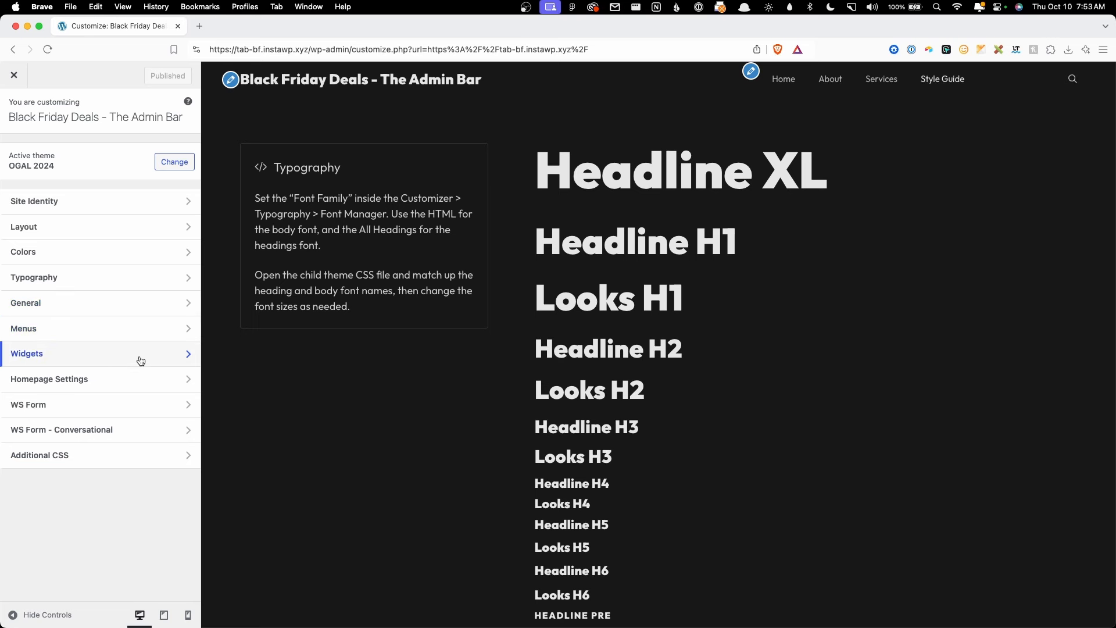
Step: Glance at Homepage Settings, then open the WS Form styling section, previewing the Support Request form
click(143, 377)
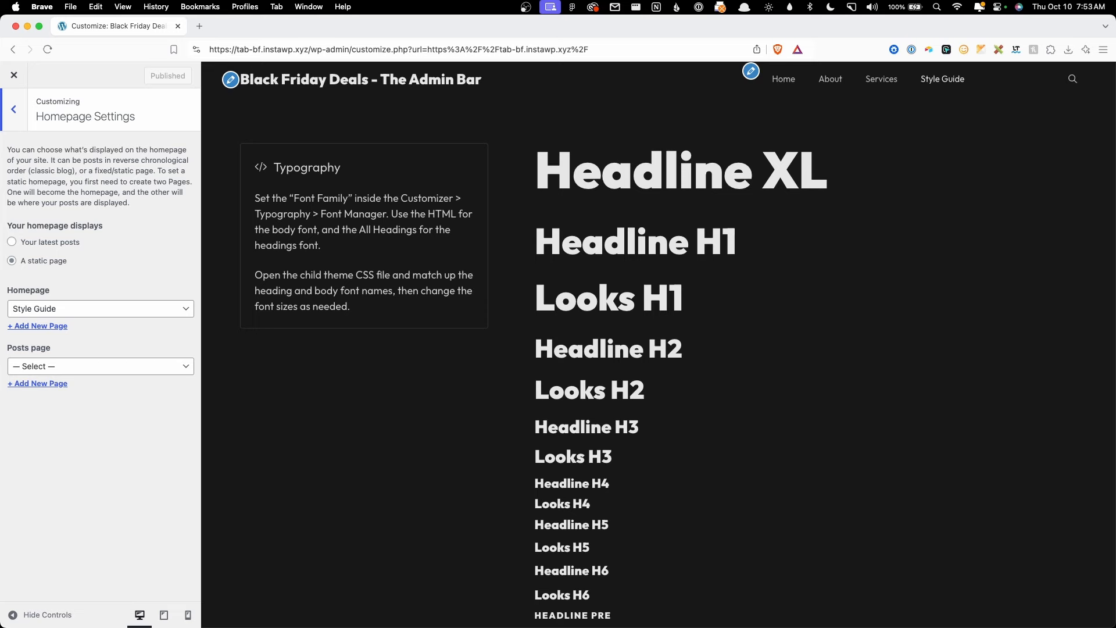
click(13, 109)
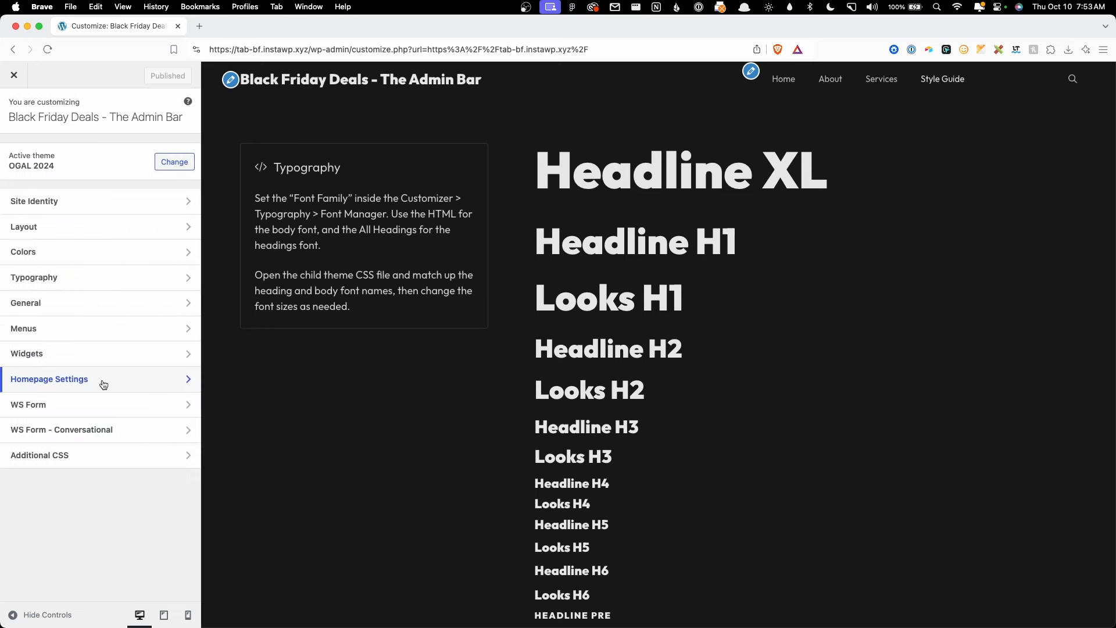
click(100, 403)
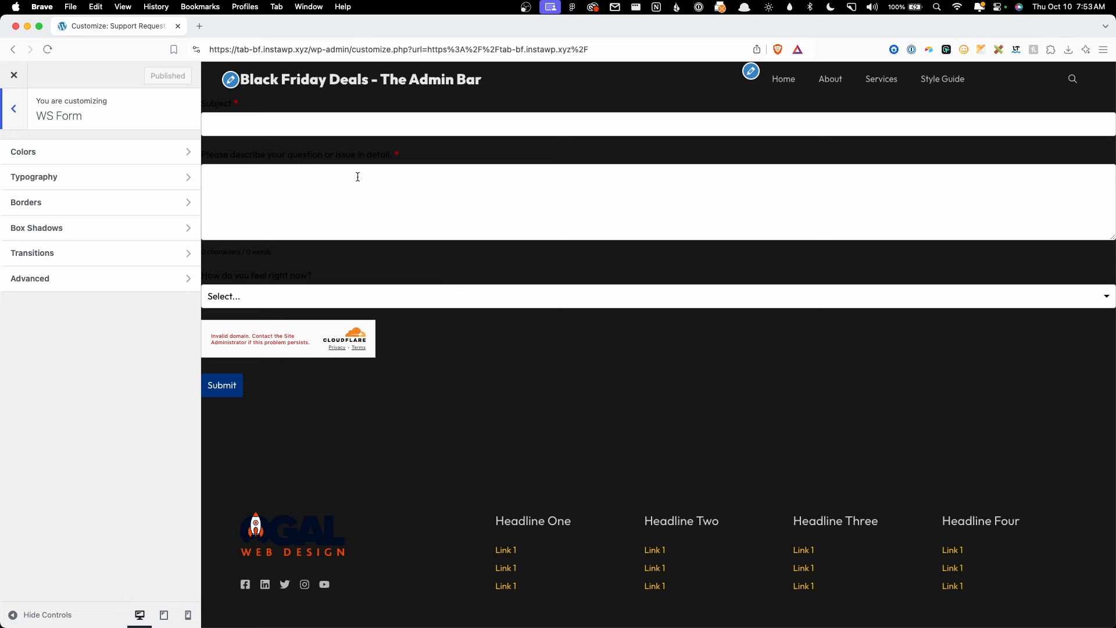
Step: Load theadminbar.com in a new browser tab
click(199, 25)
text(theadminbar.com)
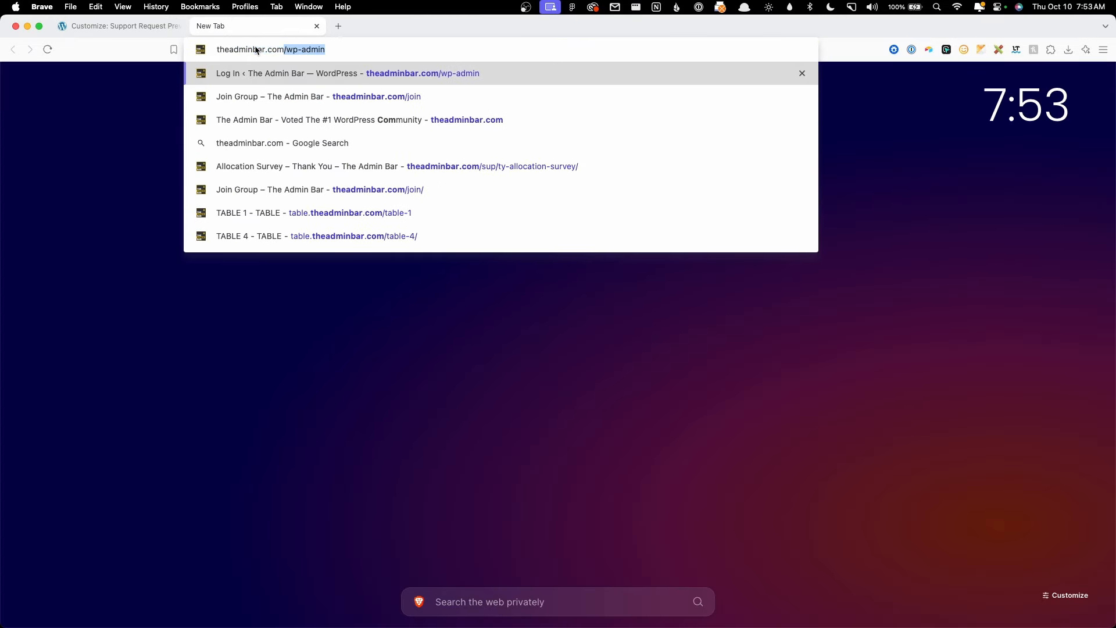
key(Delete)
key(Return)
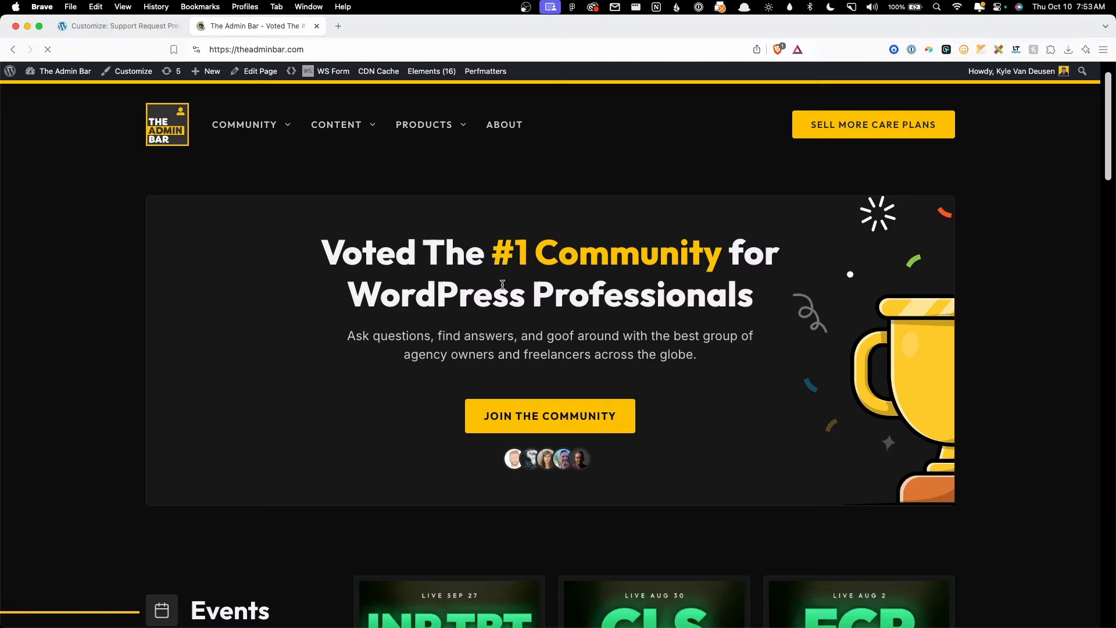
Step: Inspect the headline, show the :root neutral colour variables, and move the tab to its own window
right_click(504, 284)
click(543, 423)
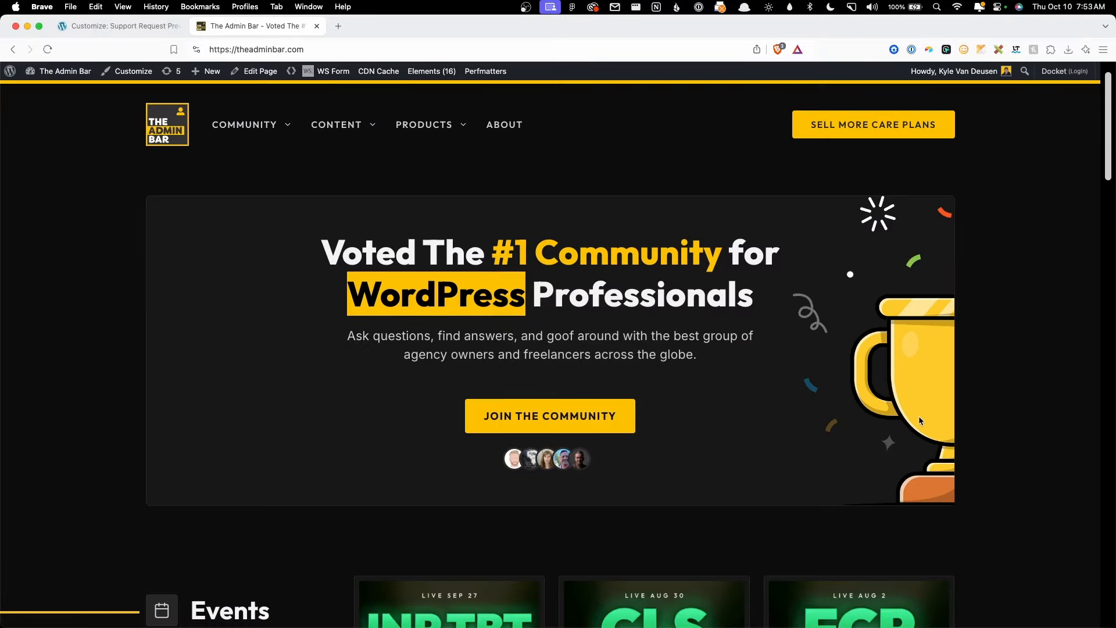
scroll(922, 434, down, 5)
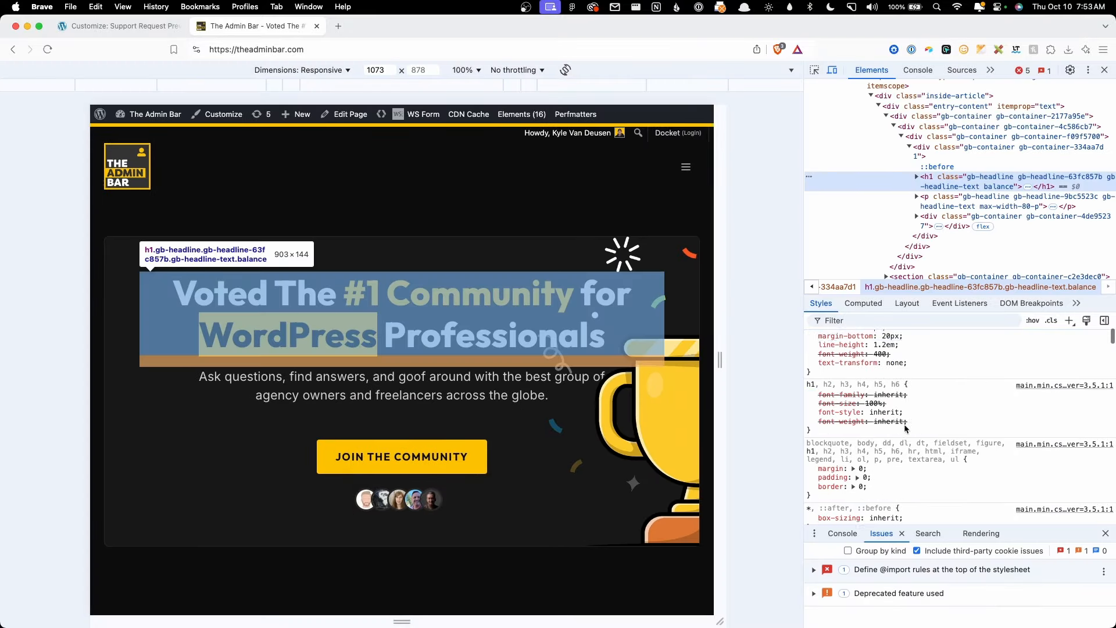
scroll(910, 431, down, 5)
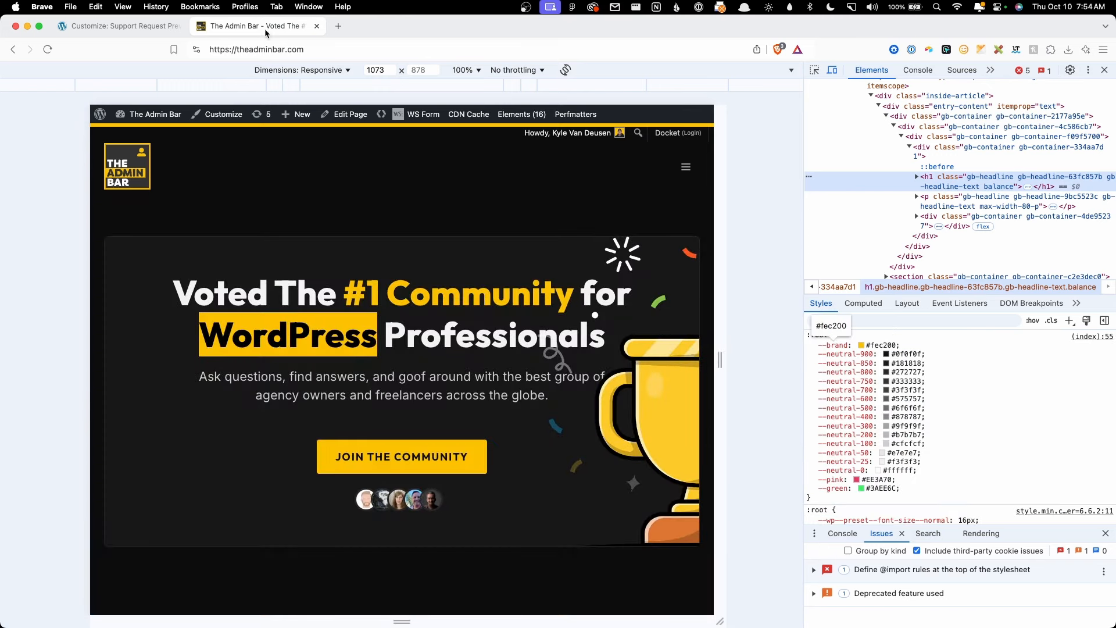
drag(263, 29, 656, 43)
Step: Tile the Customizer on the left half and open the WS Form Colors settings
click(477, 44)
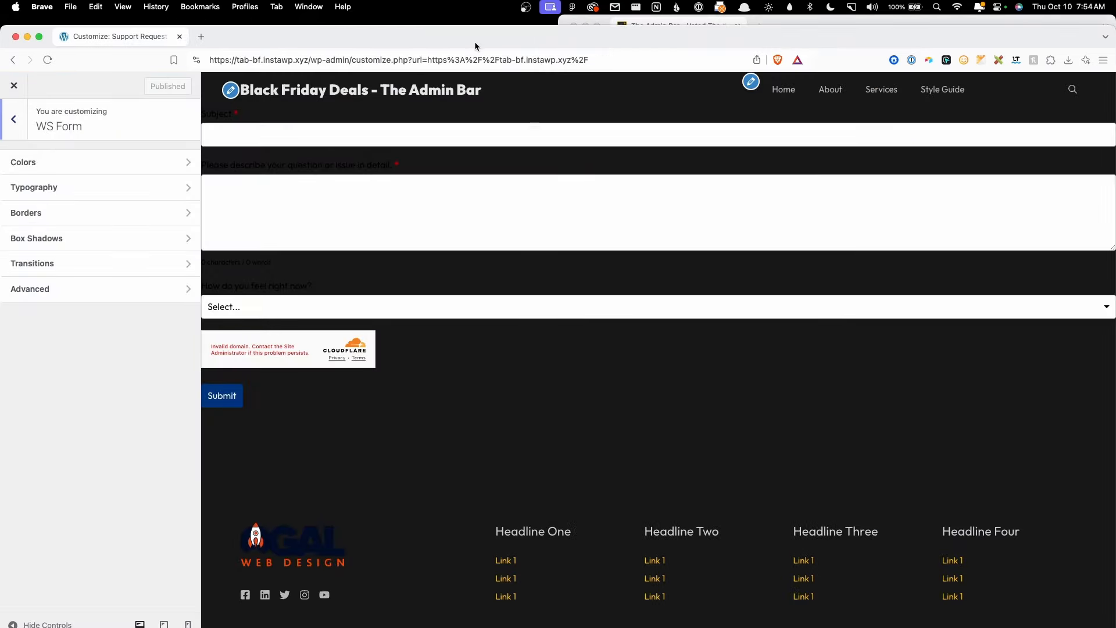
key(ctrl+alt+Left)
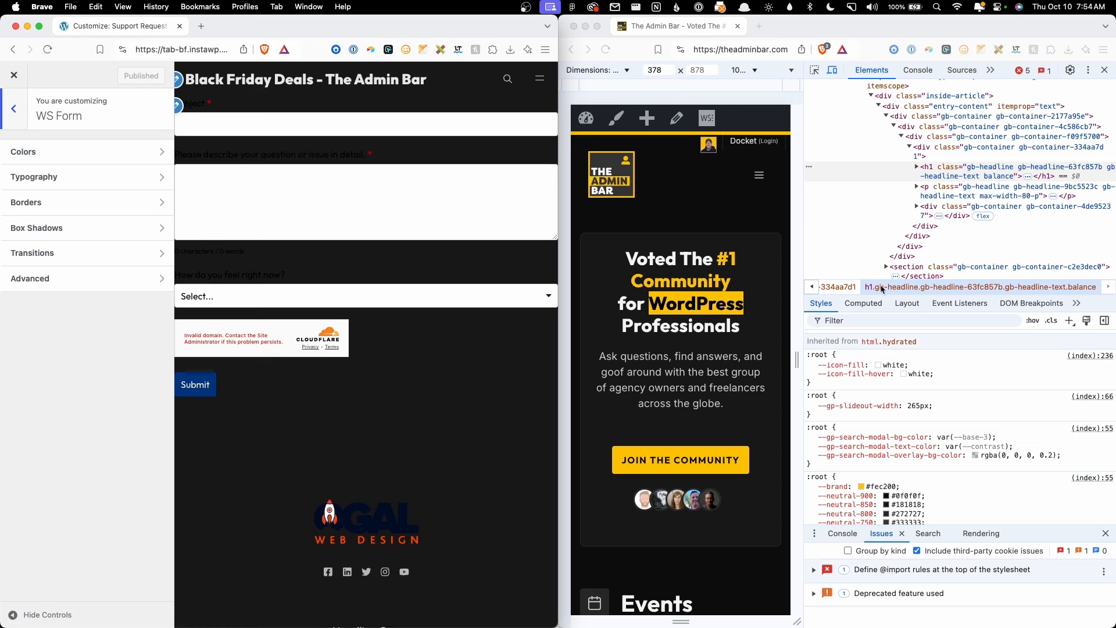
scroll(921, 417, down, 4)
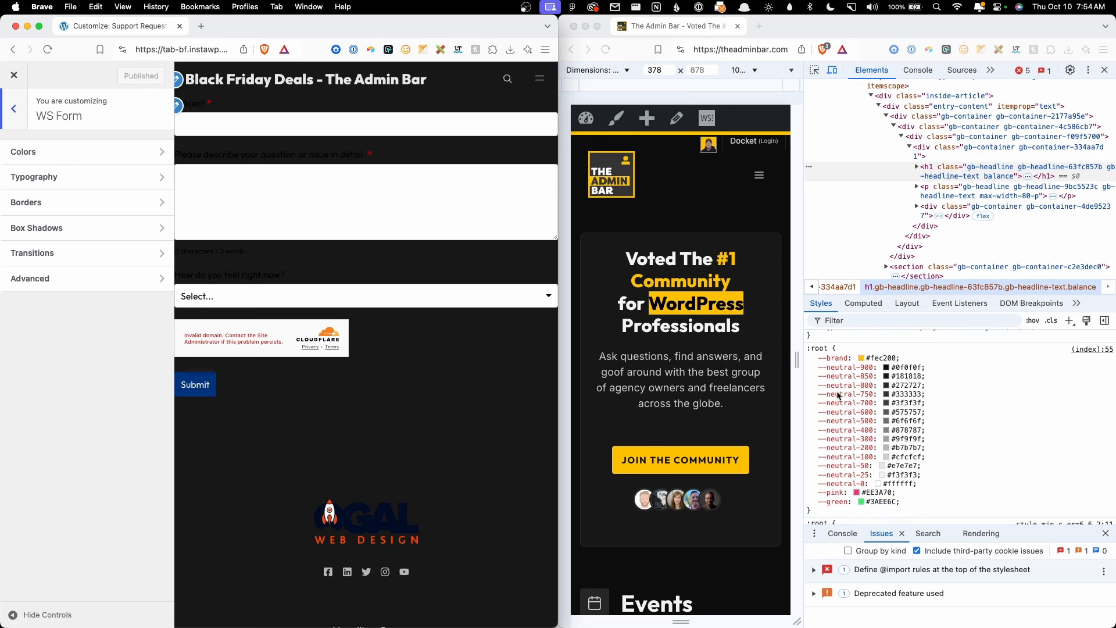
click(120, 149)
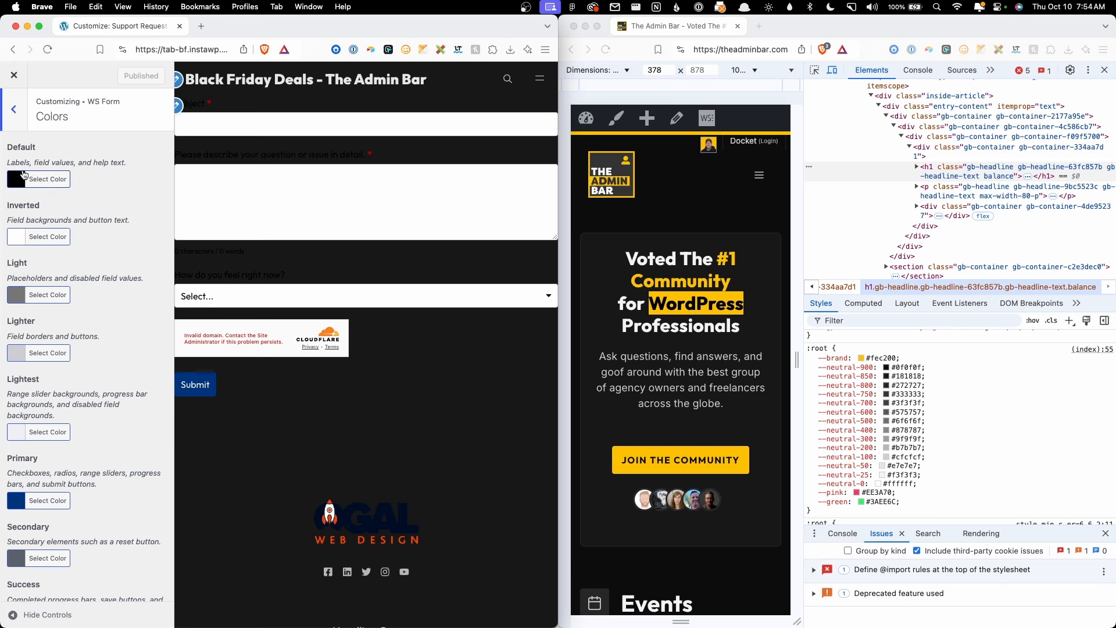
Step: Set the WS Form Default colour to e7e7e7 from --neutral-50
click(18, 180)
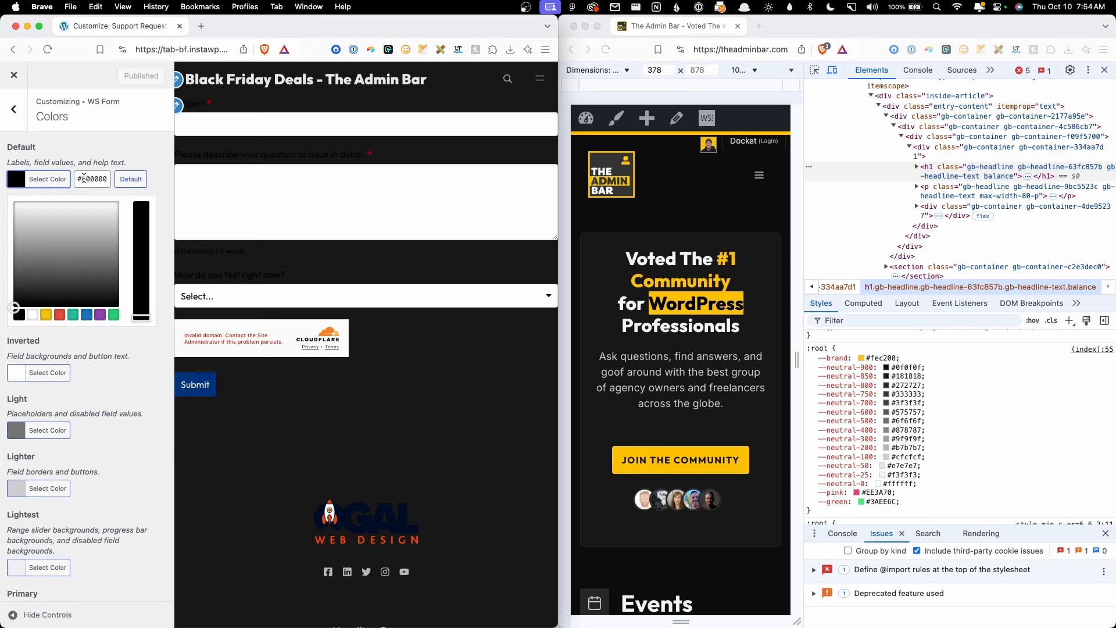
key(Tab)
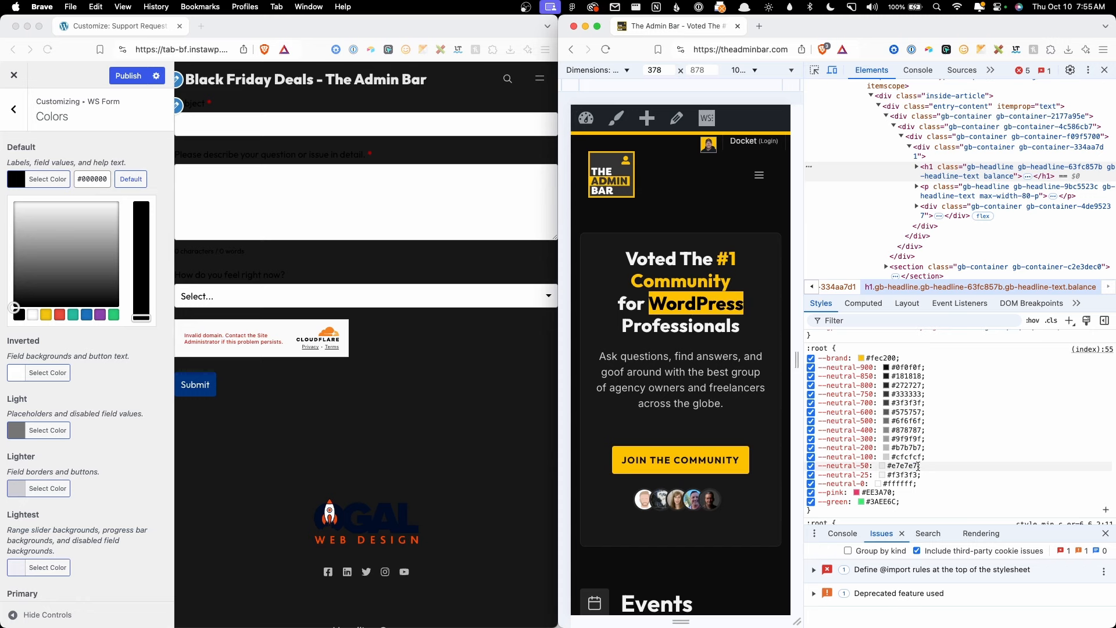
drag(918, 466, 893, 466)
key(super+c)
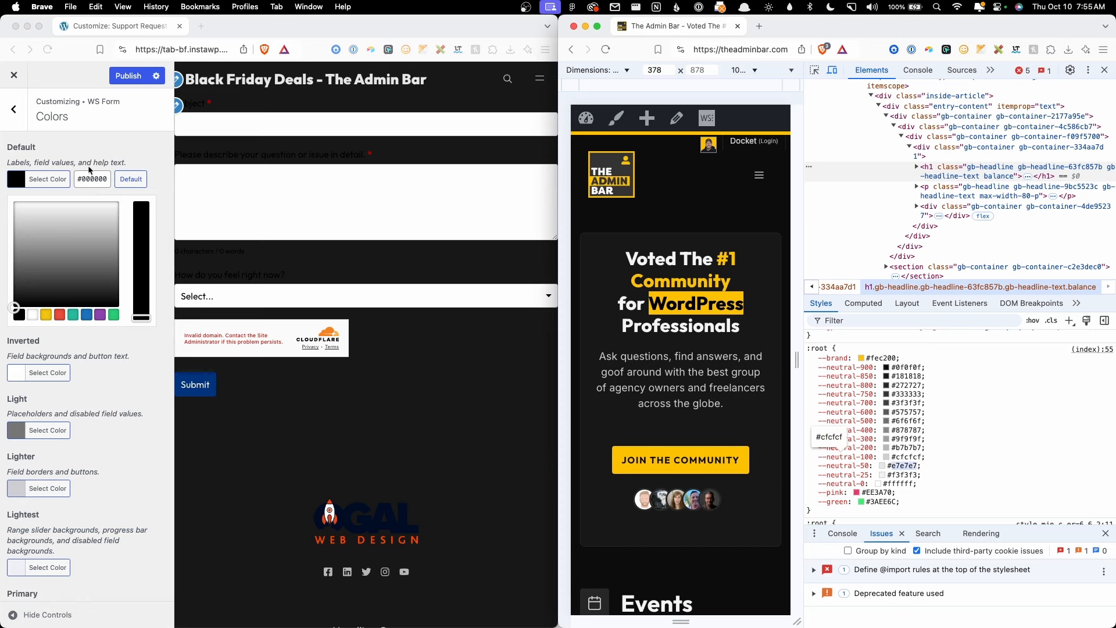
click(107, 179)
key(super+a)
key(super+v)
click(118, 158)
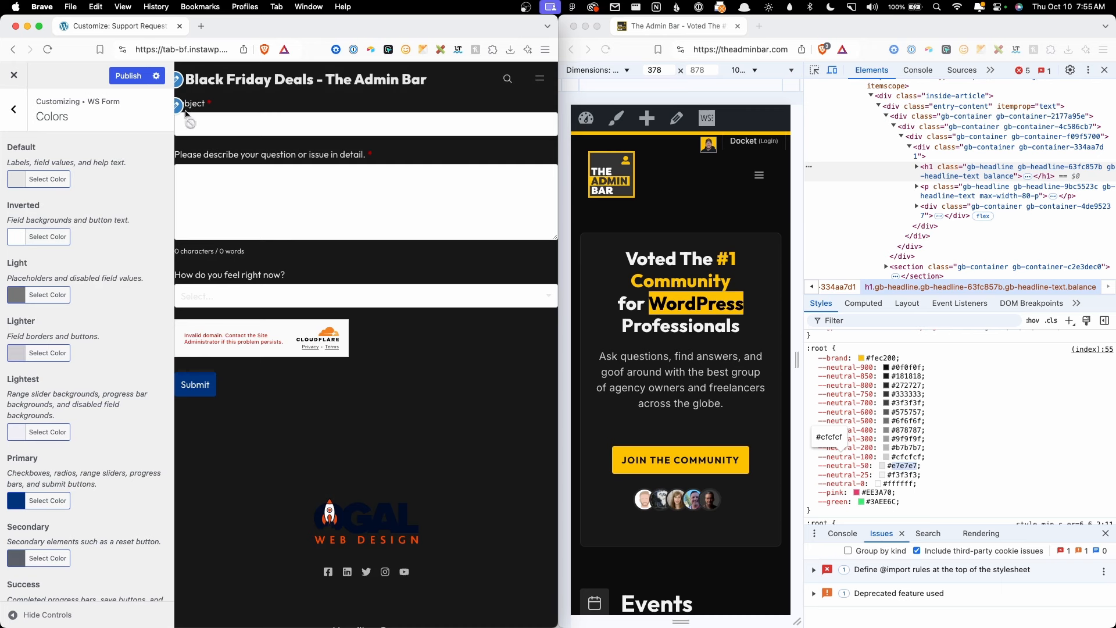
Step: Set the Inverted colour to #181818 from --neutral-850
click(23, 236)
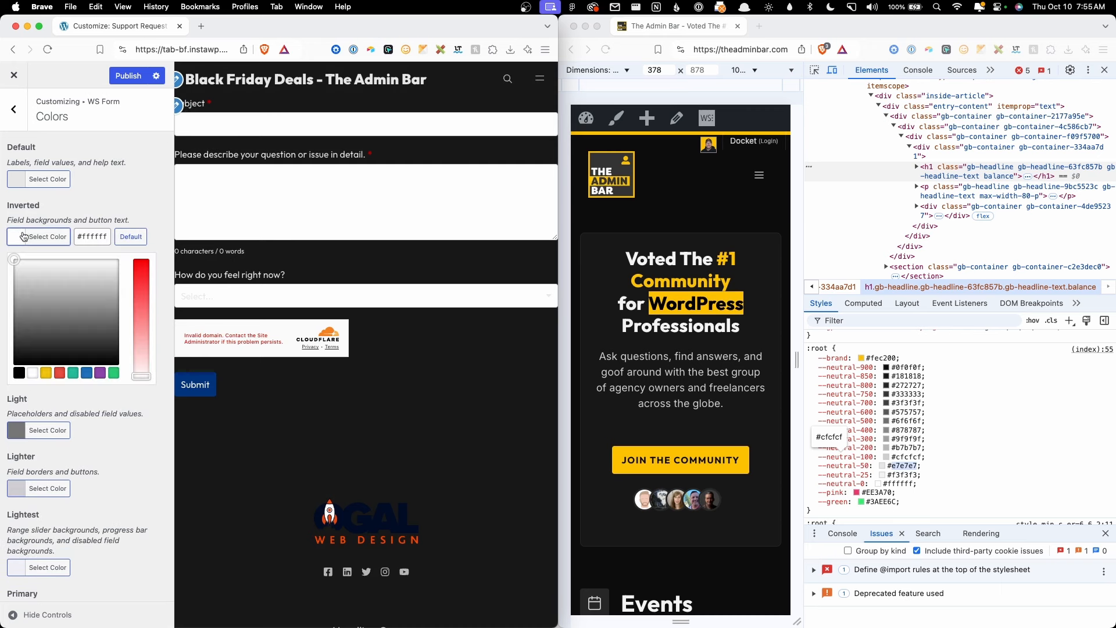
click(905, 376)
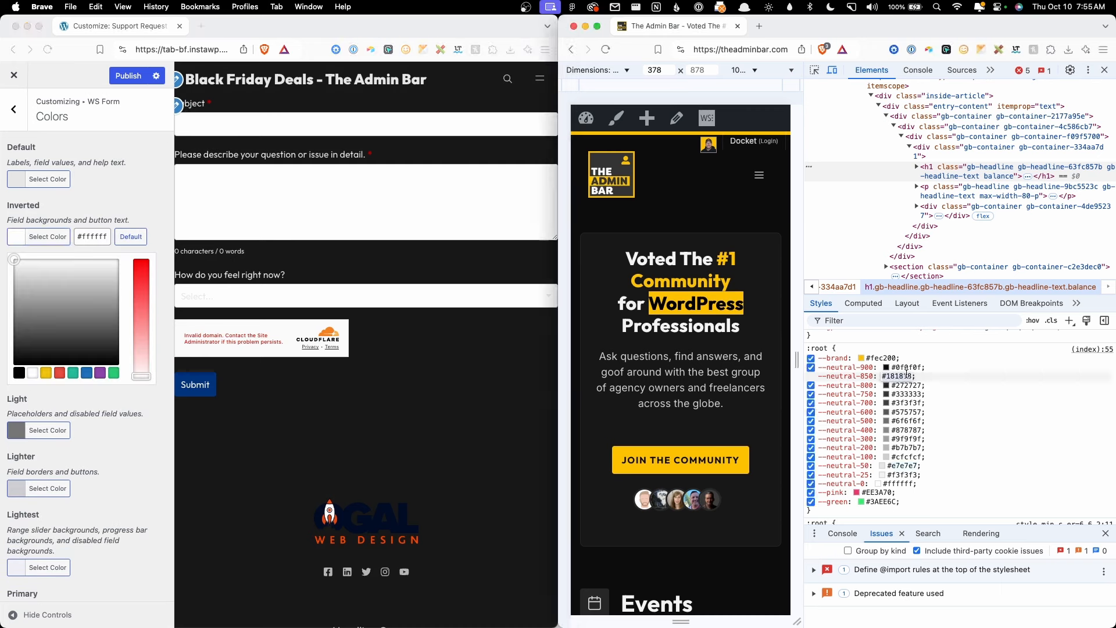
triple_click(105, 238)
text(#181818)
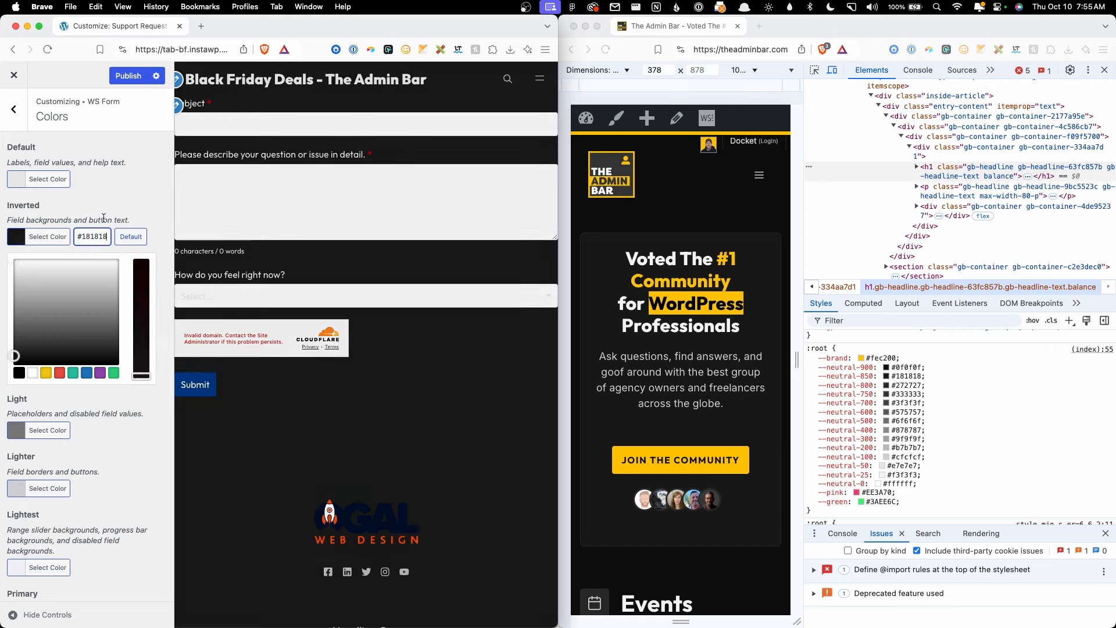
click(97, 214)
Step: Set the Light colour to #9f9f9f from --neutral-300
click(15, 295)
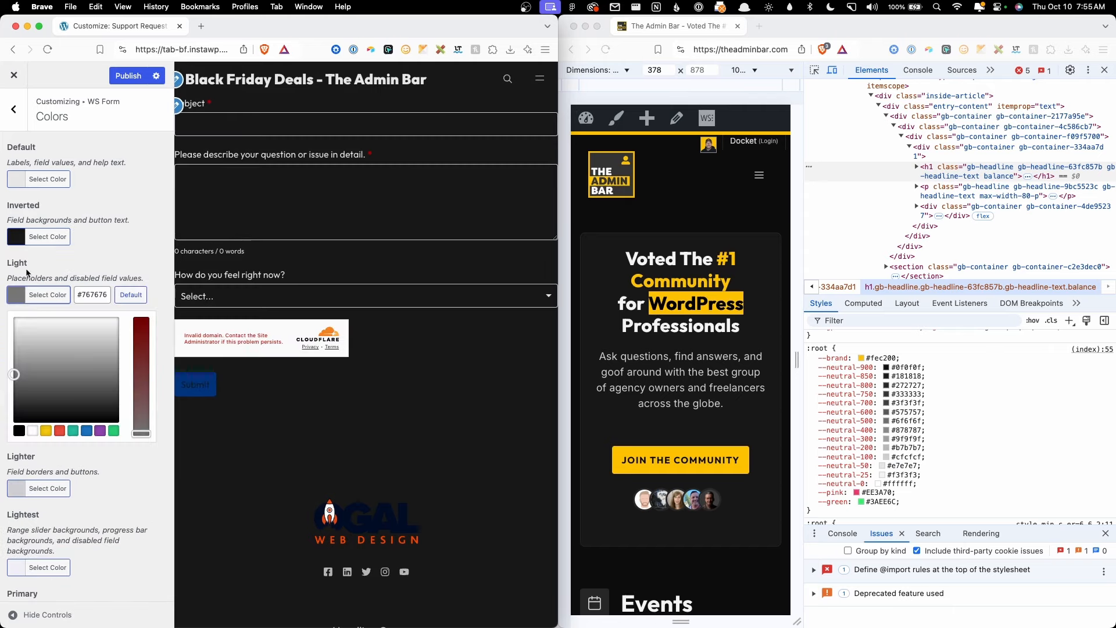
click(909, 440)
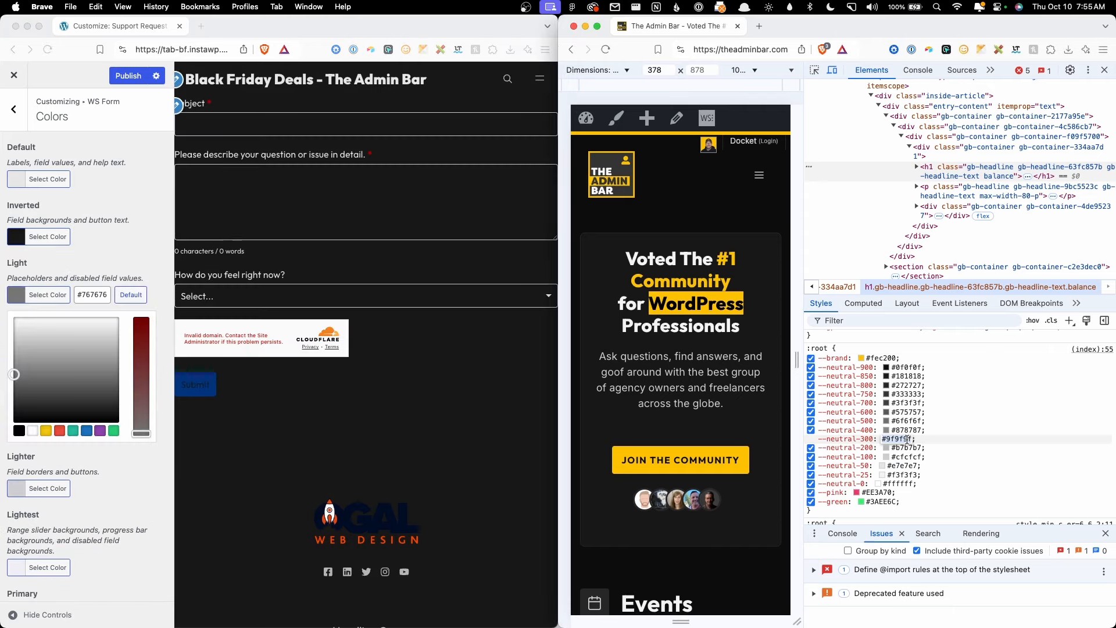
key(super+c)
triple_click(92, 295)
key(super+v)
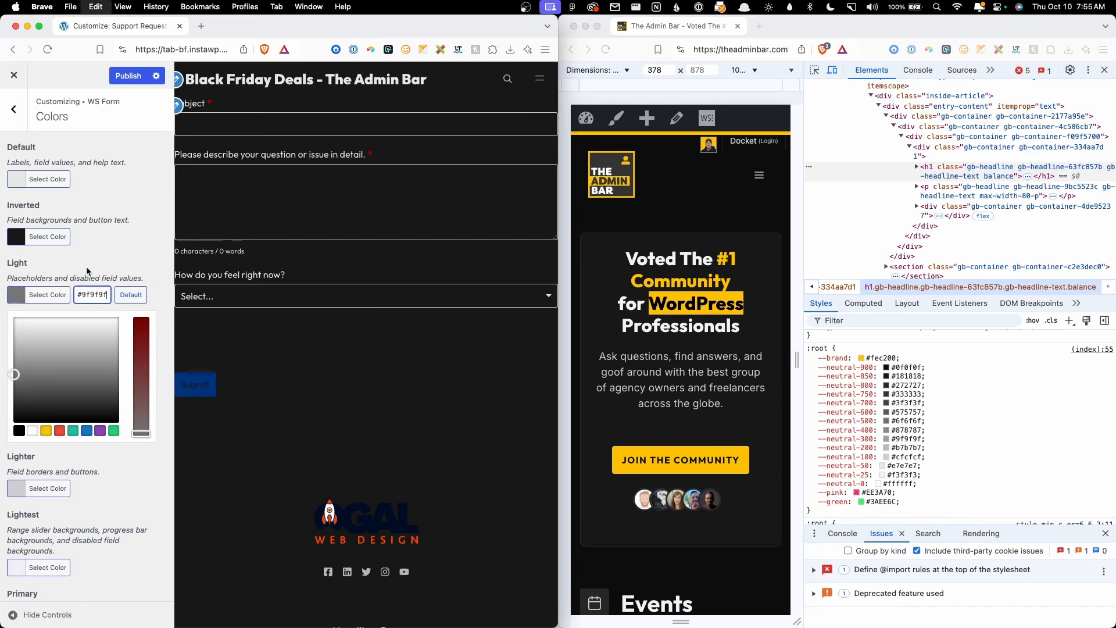
Step: Set the Lighter colour to #878787 from --neutral-400
click(16, 488)
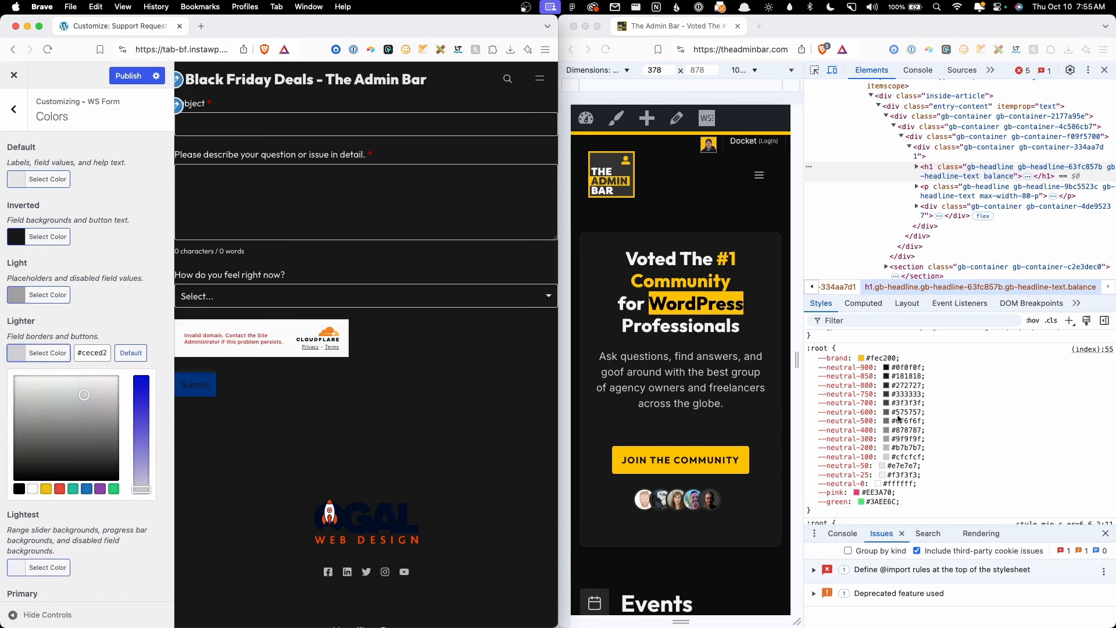
click(898, 430)
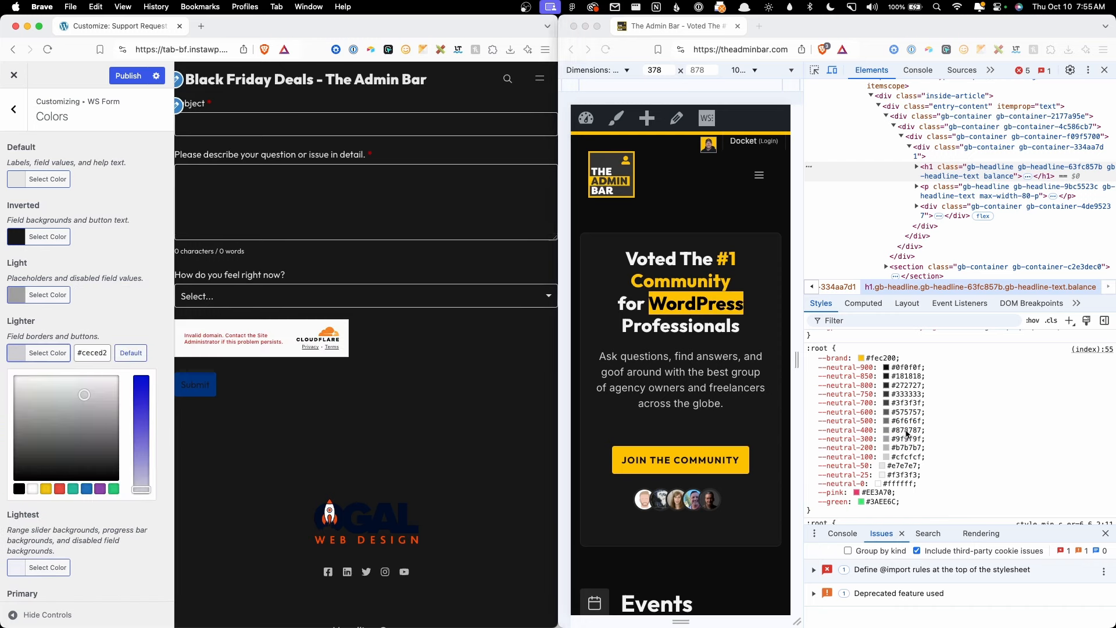
key(super+c)
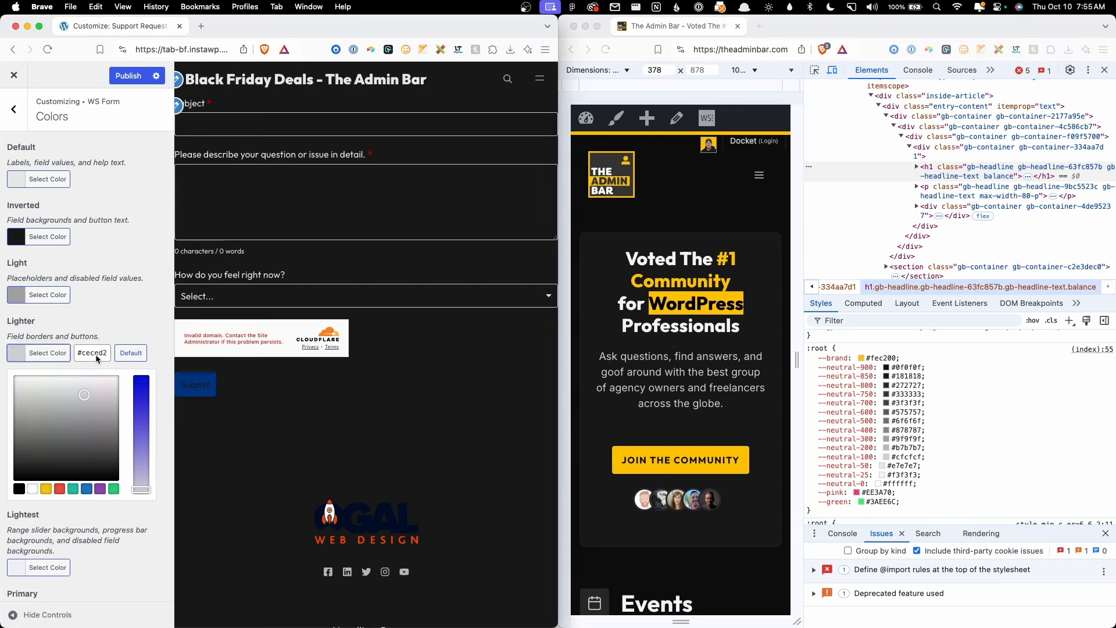
triple_click(95, 354)
key(super+v)
click(98, 334)
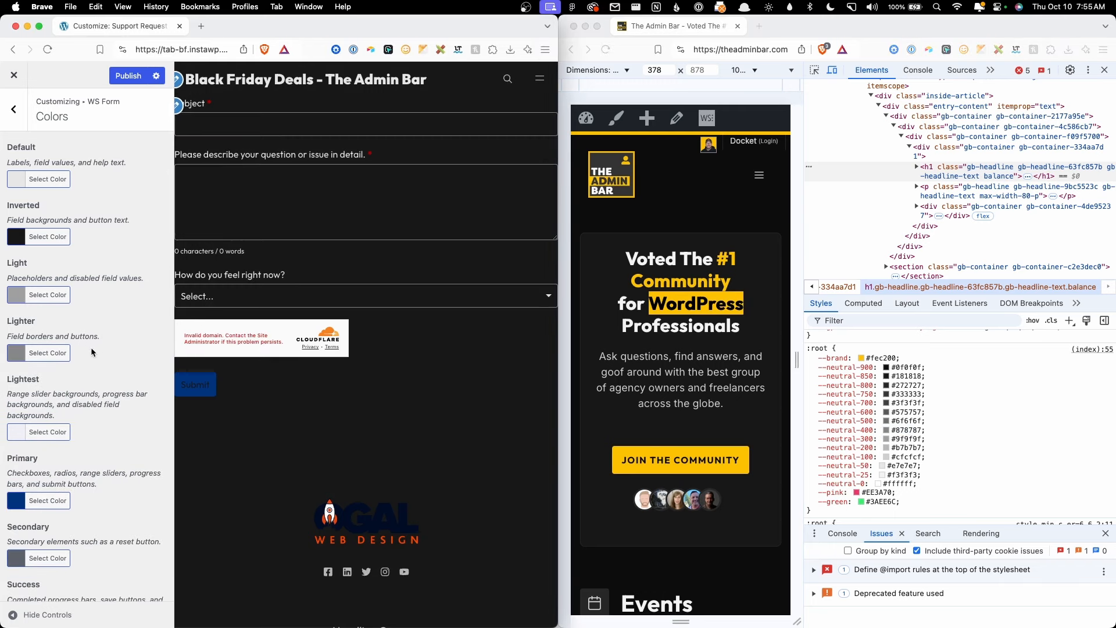
Step: Set the Lightest colour to #6f6f6f from --neutral-500
scroll(70, 377, down, 1)
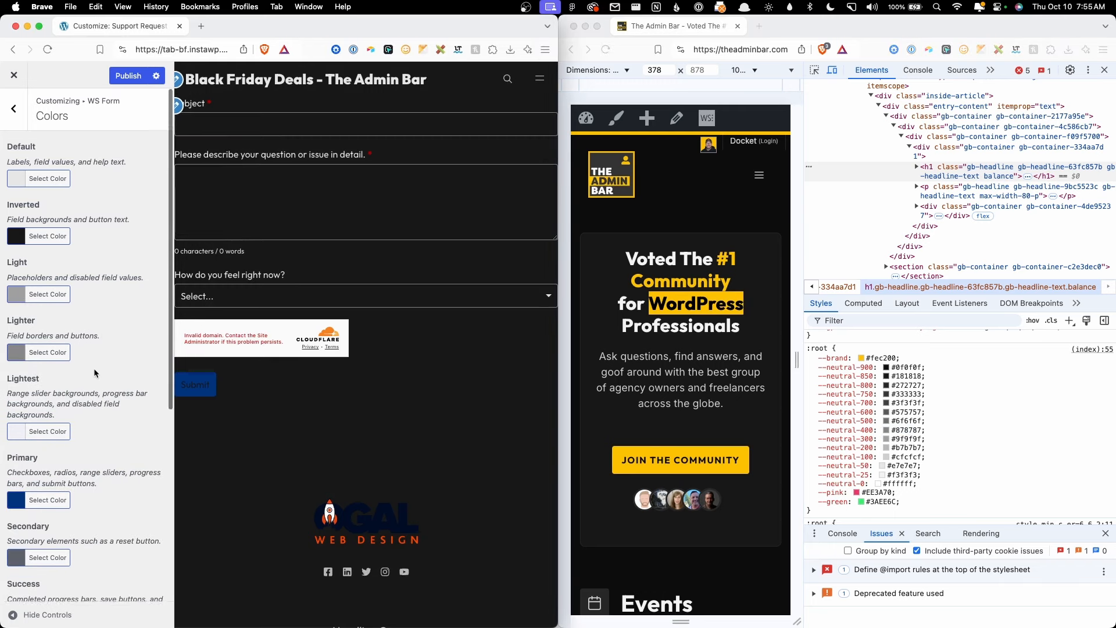
click(24, 424)
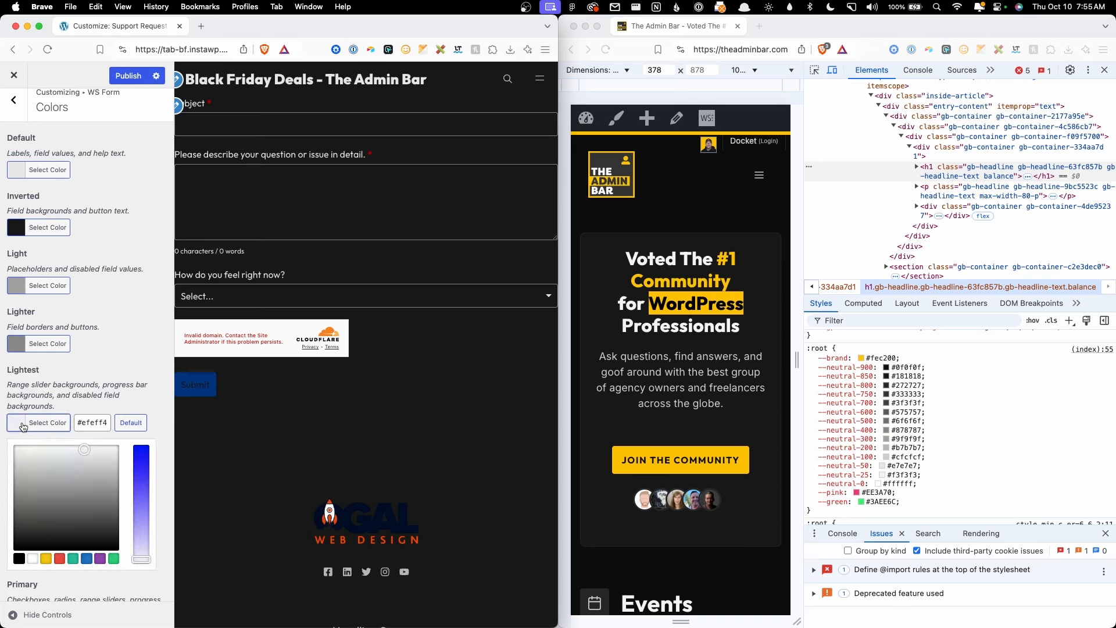
click(917, 423)
click(917, 423)
key(super+c)
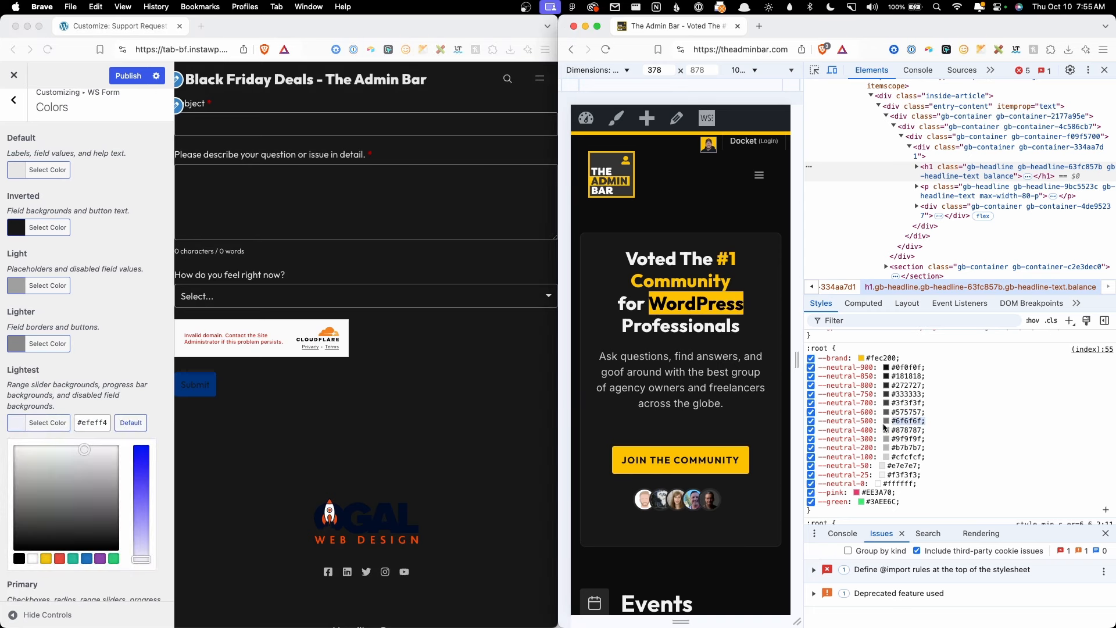
click(99, 424)
key(super+v)
click(114, 381)
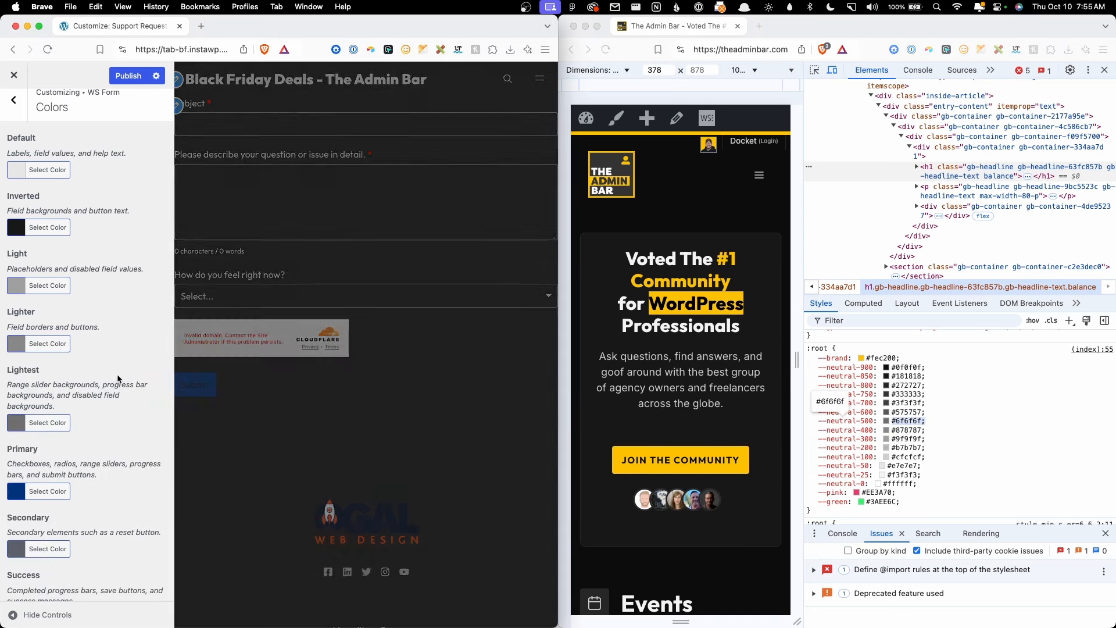
Step: Set the Primary colour to the --brand yellow #fec200
scroll(45, 209, down, 1)
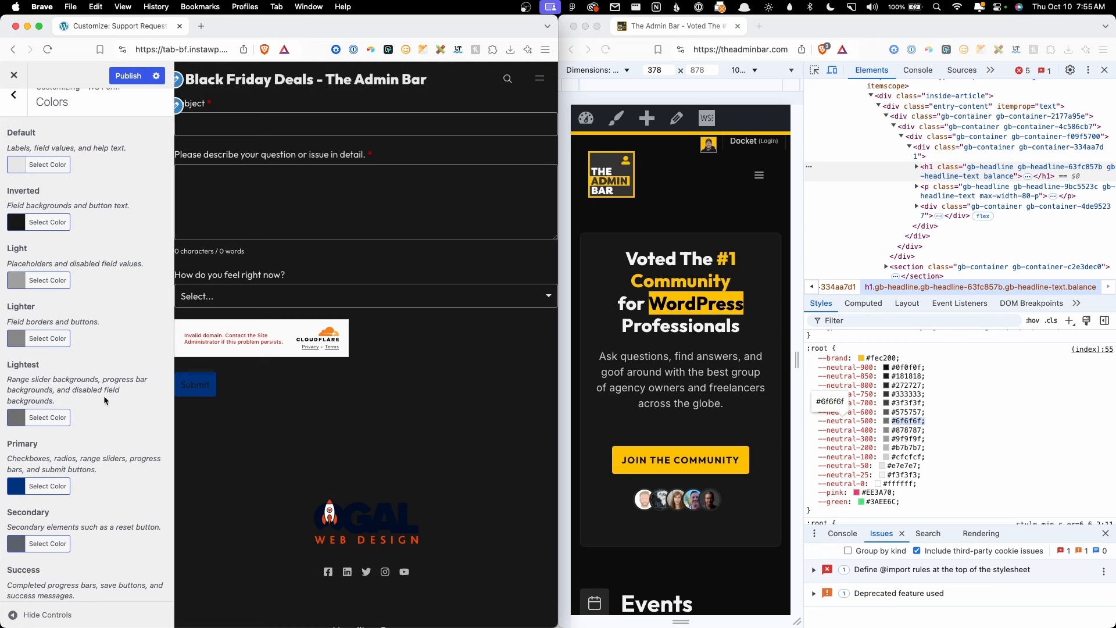
scroll(106, 395, down, 1)
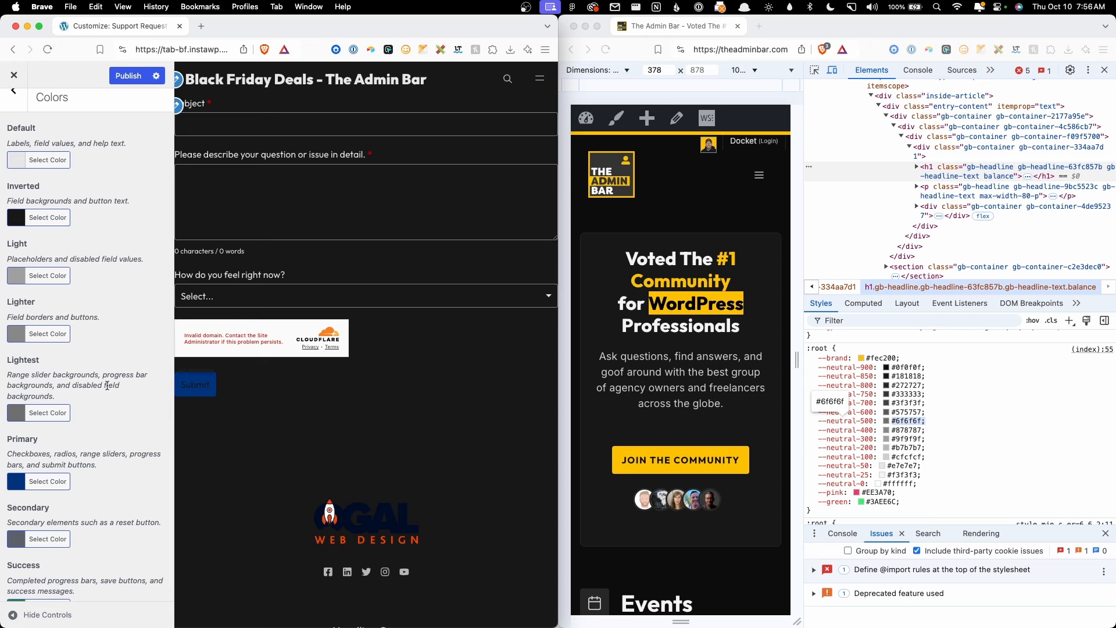
scroll(110, 399, down, 5)
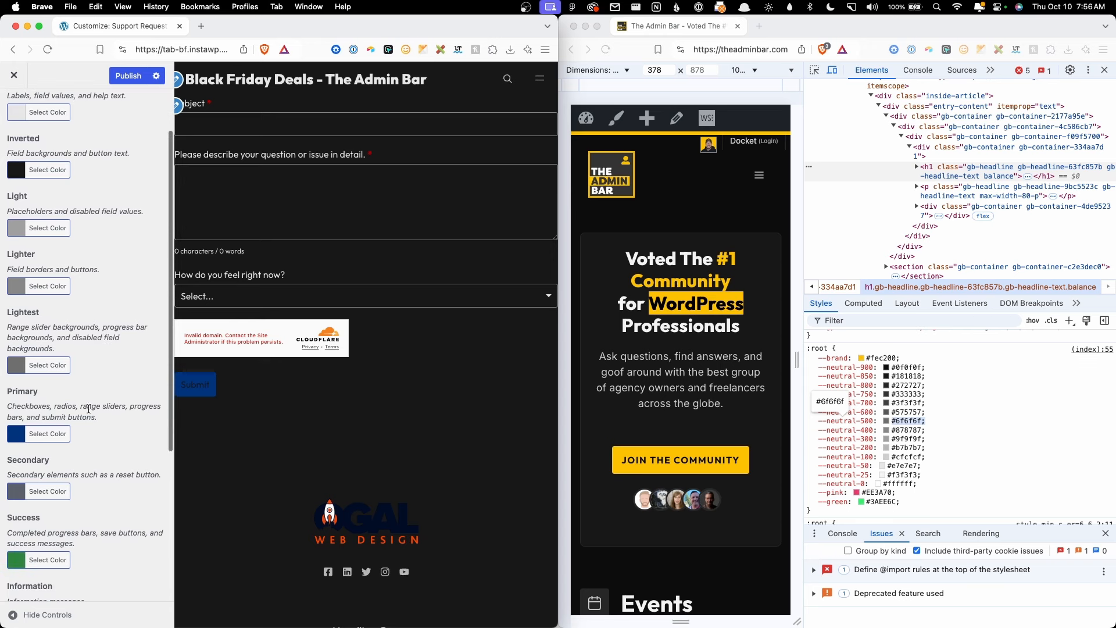
click(20, 433)
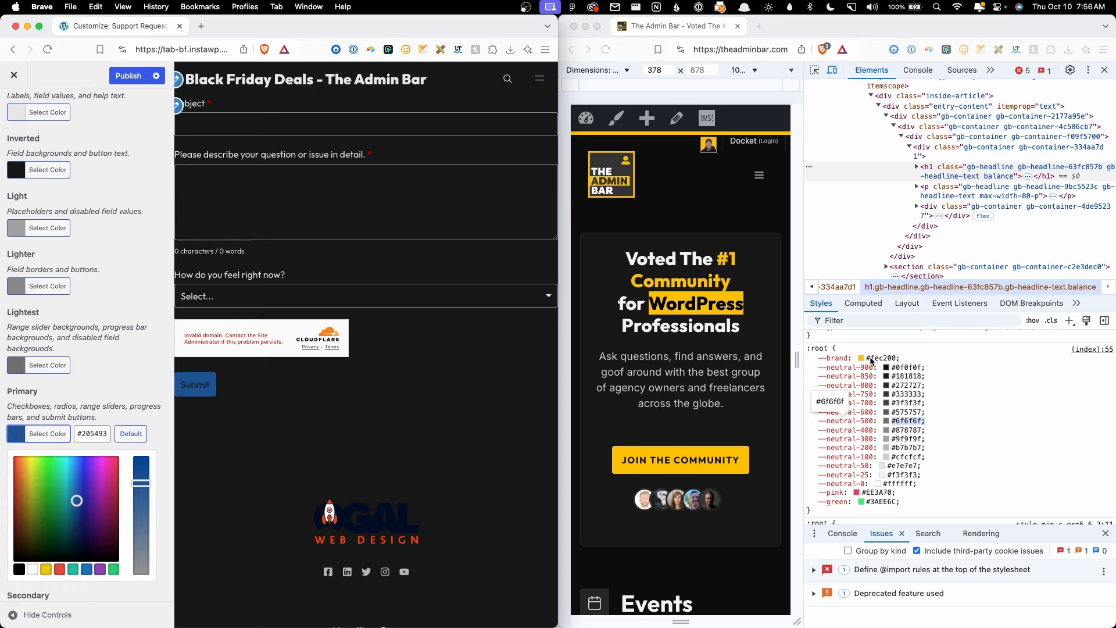
double_click(872, 359)
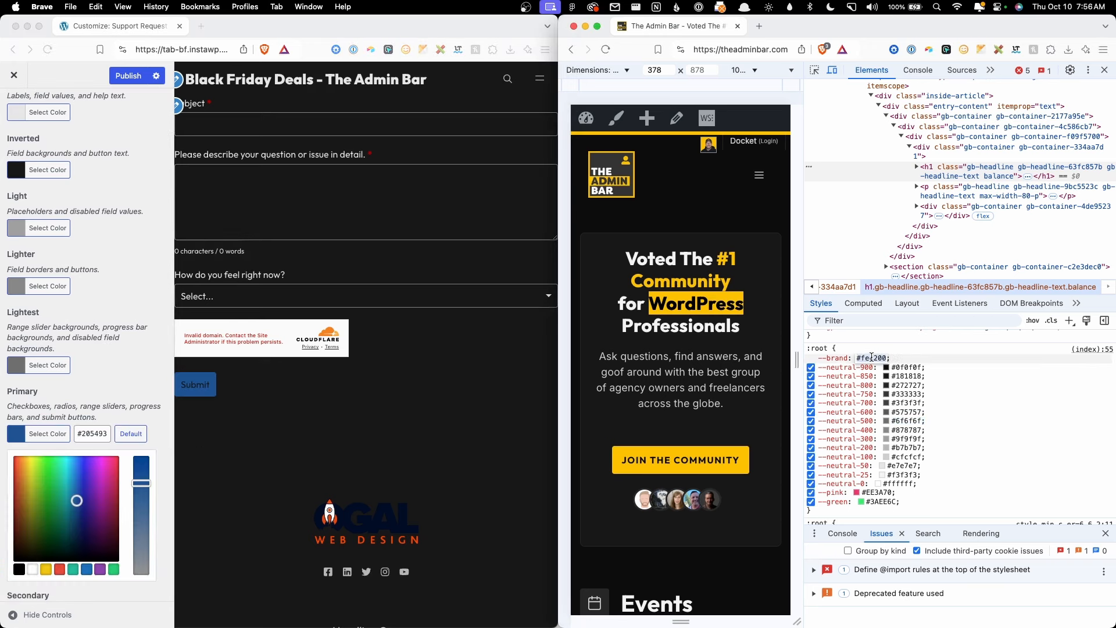
triple_click(82, 436)
key(super+v)
click(104, 388)
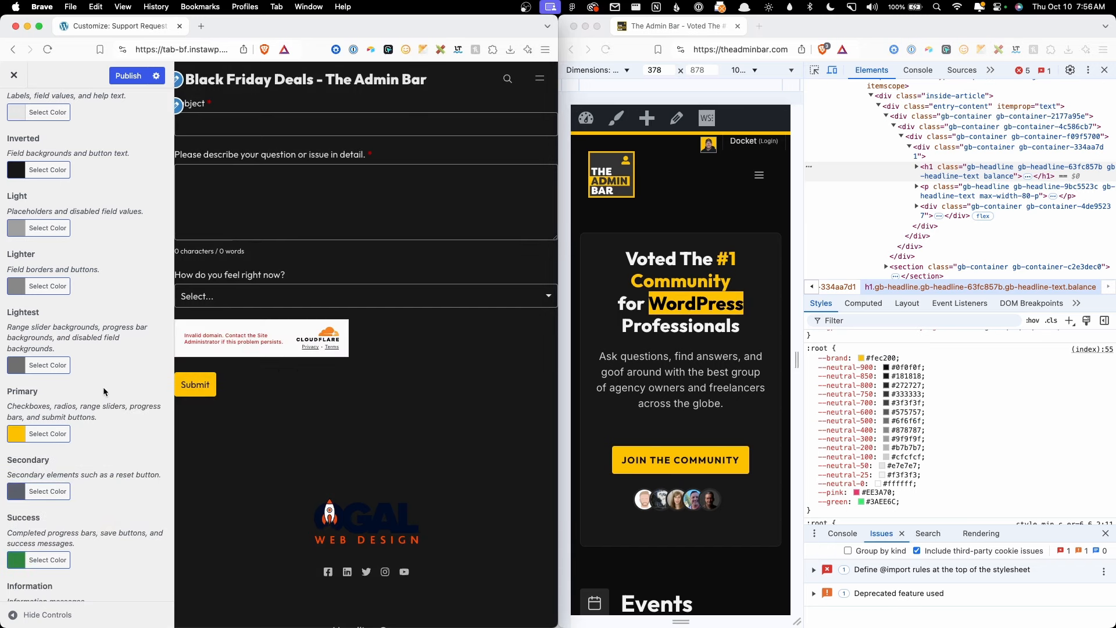
Step: Set the Secondary colour to #b7b7b7 from --neutral-200, replacing #5b616b
scroll(84, 473, down, 1)
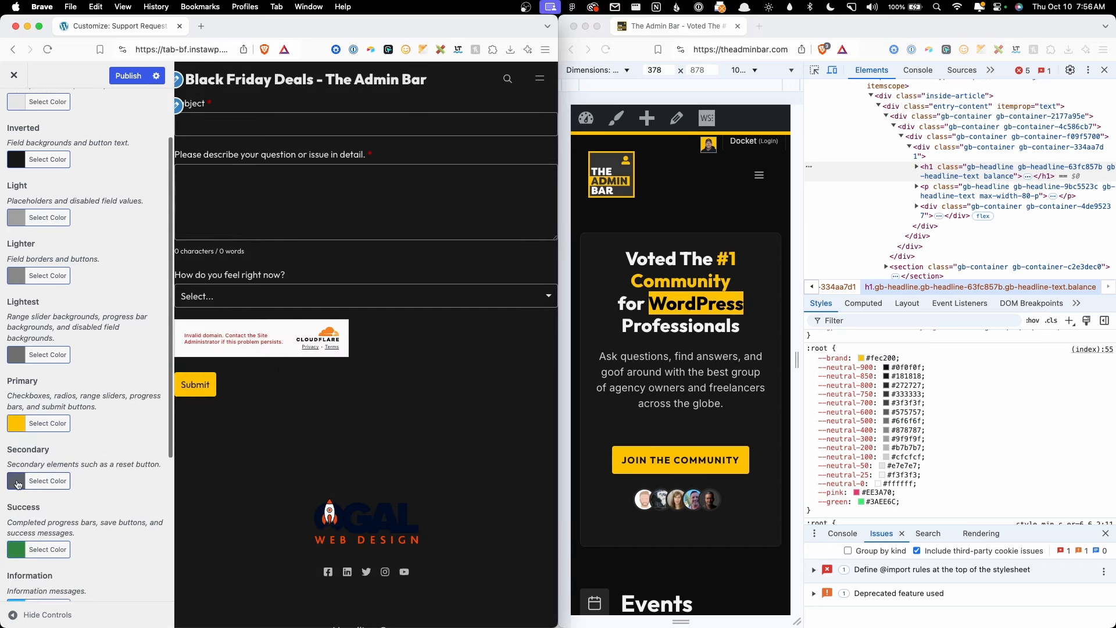
click(11, 485)
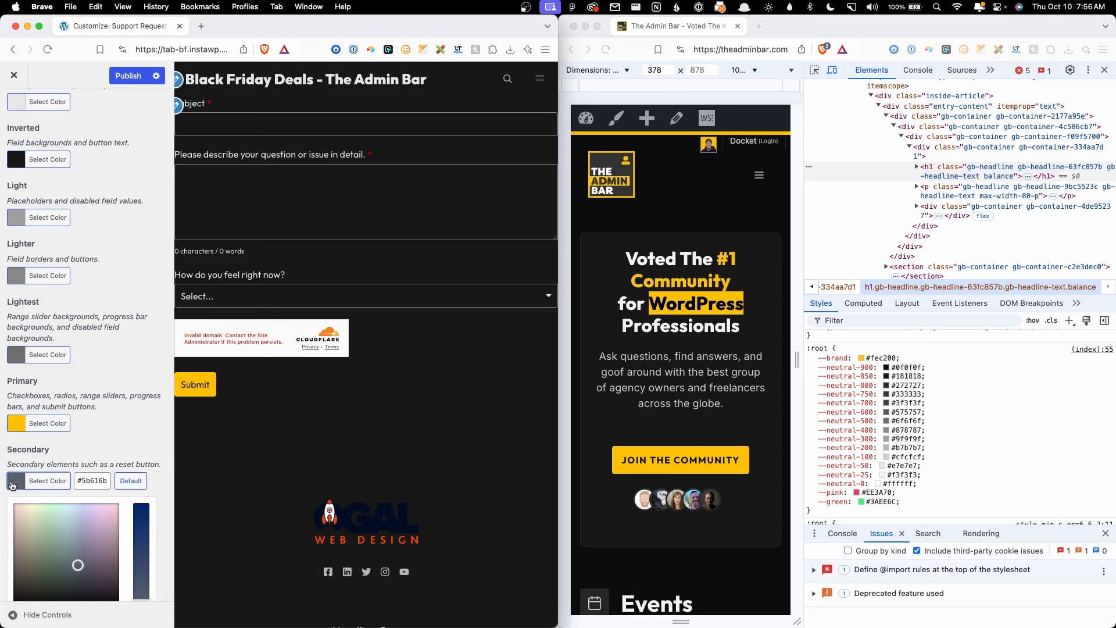
click(900, 448)
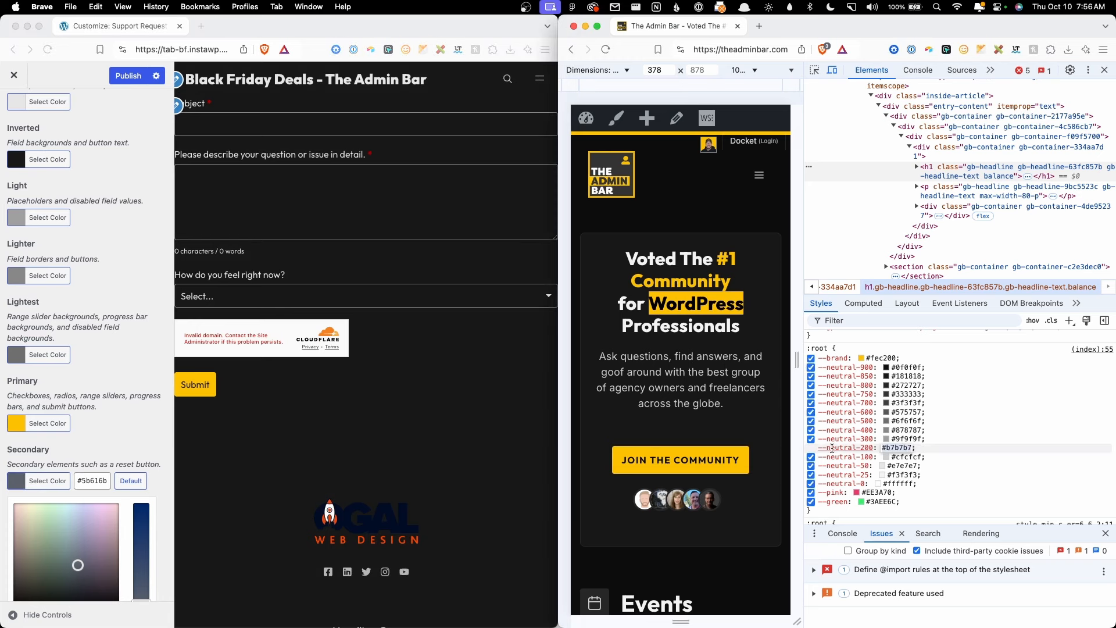
click(108, 479)
double_click(92, 481)
key(super+a)
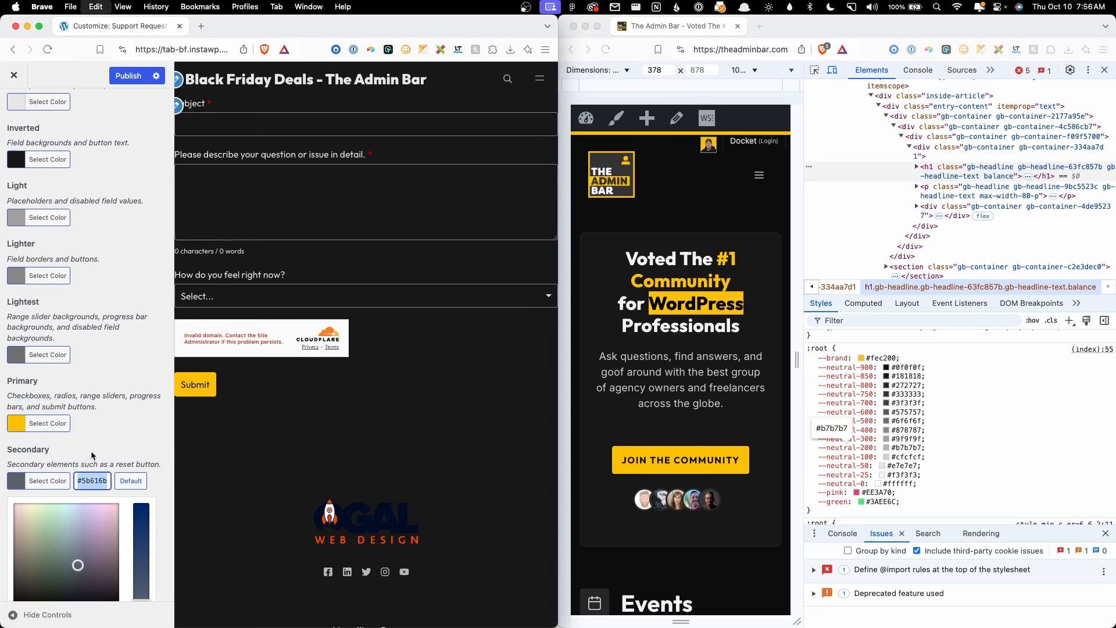
key(super+v)
click(92, 445)
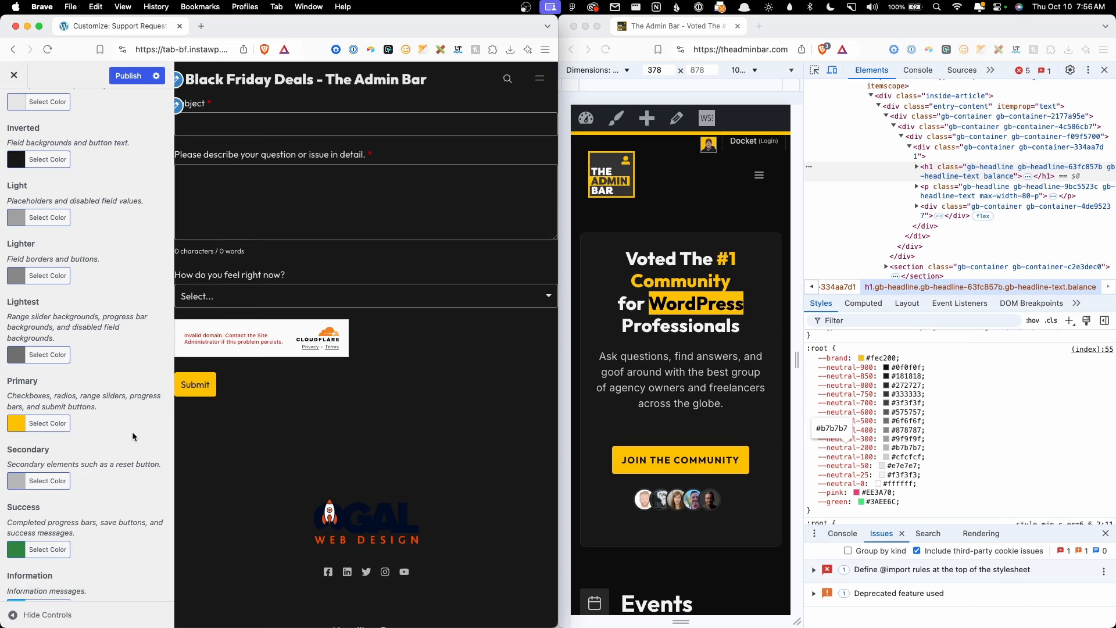
Step: Review the updated colour list and return to the WS Form style sections
scroll(127, 438, down, 3)
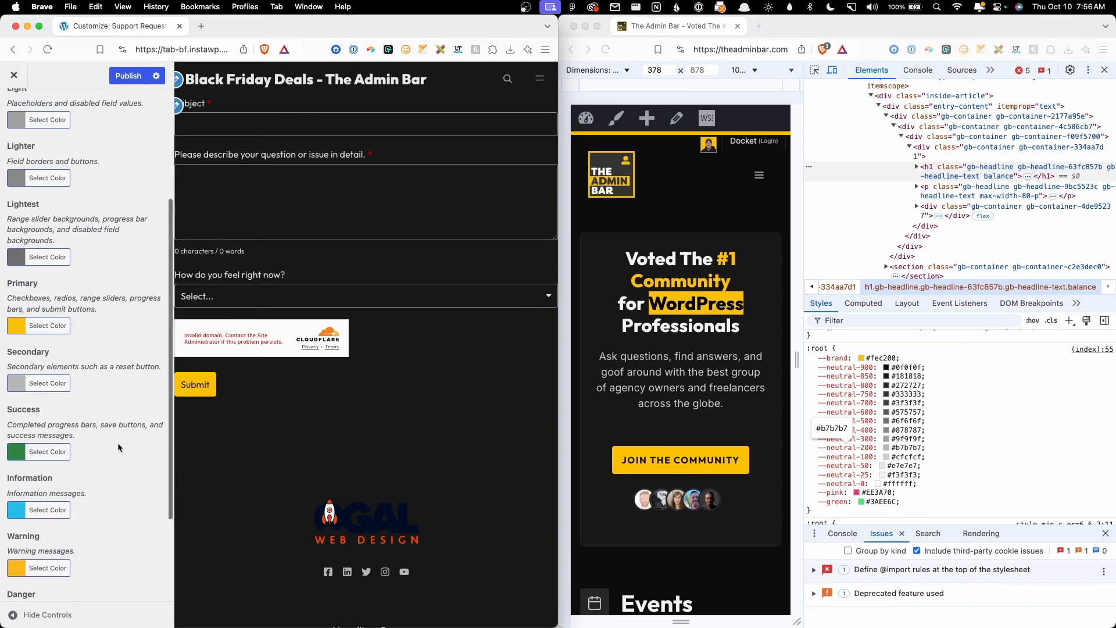
scroll(105, 424, down, 3)
scroll(98, 442, up, 1)
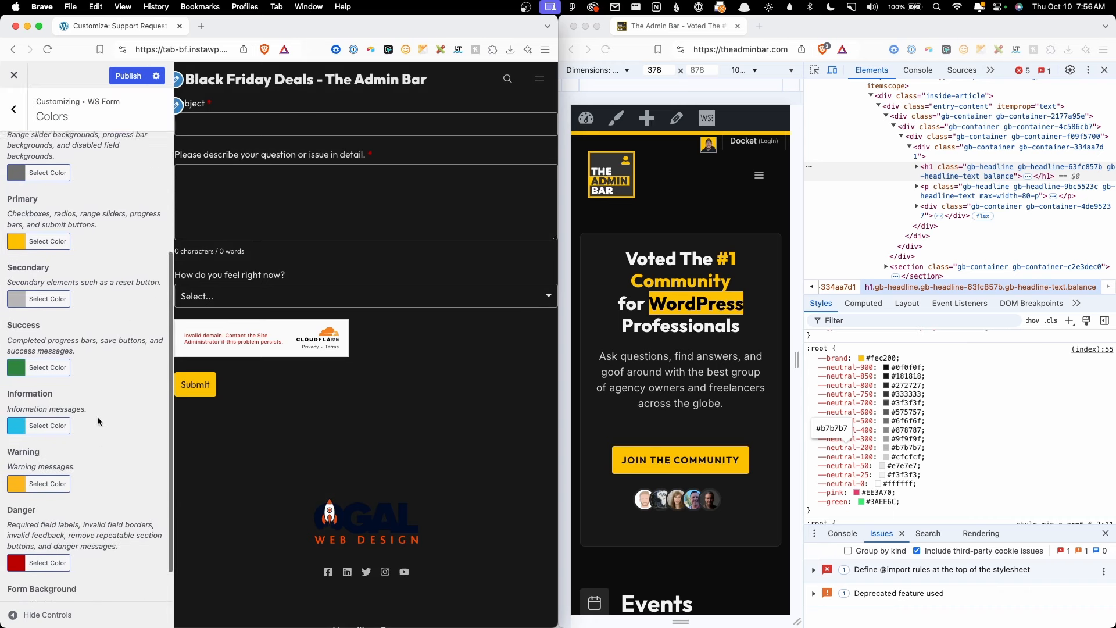
scroll(96, 416, up, 5)
click(13, 109)
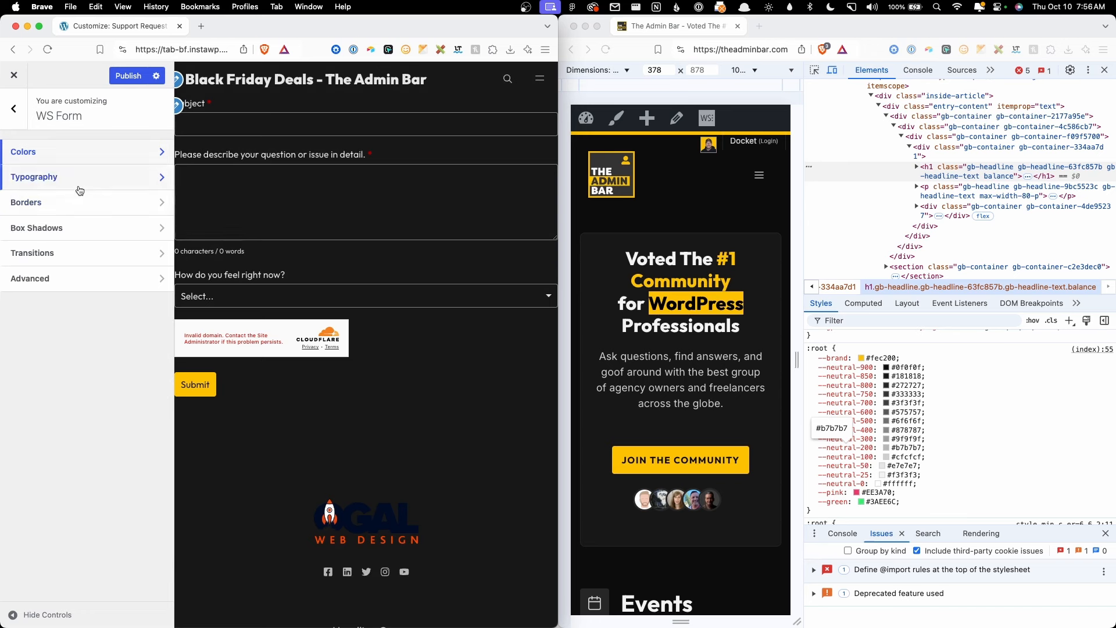
Step: In WS Form Typography, change Font Size 16→18, Large 20→22 and Small 12→14
click(80, 178)
click(72, 234)
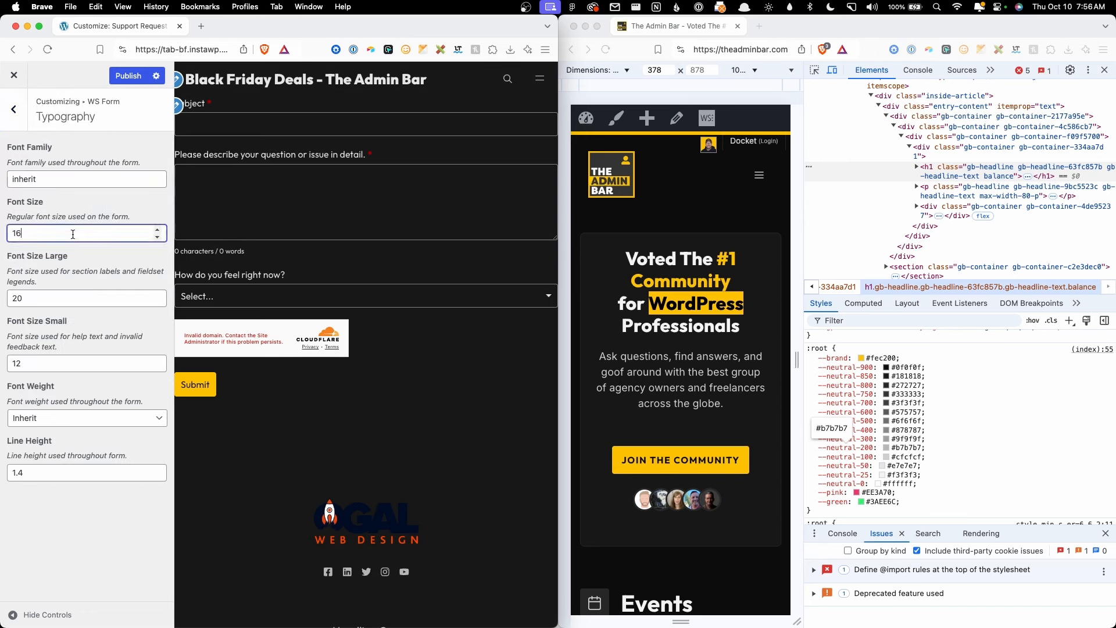
double_click(73, 234)
text(18)
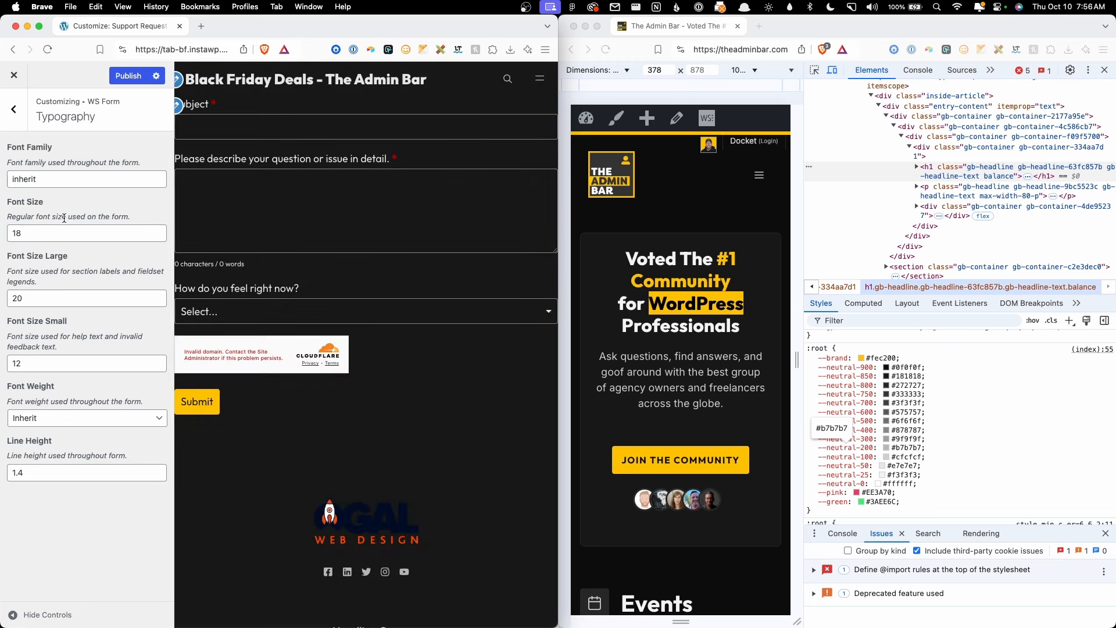
double_click(56, 296)
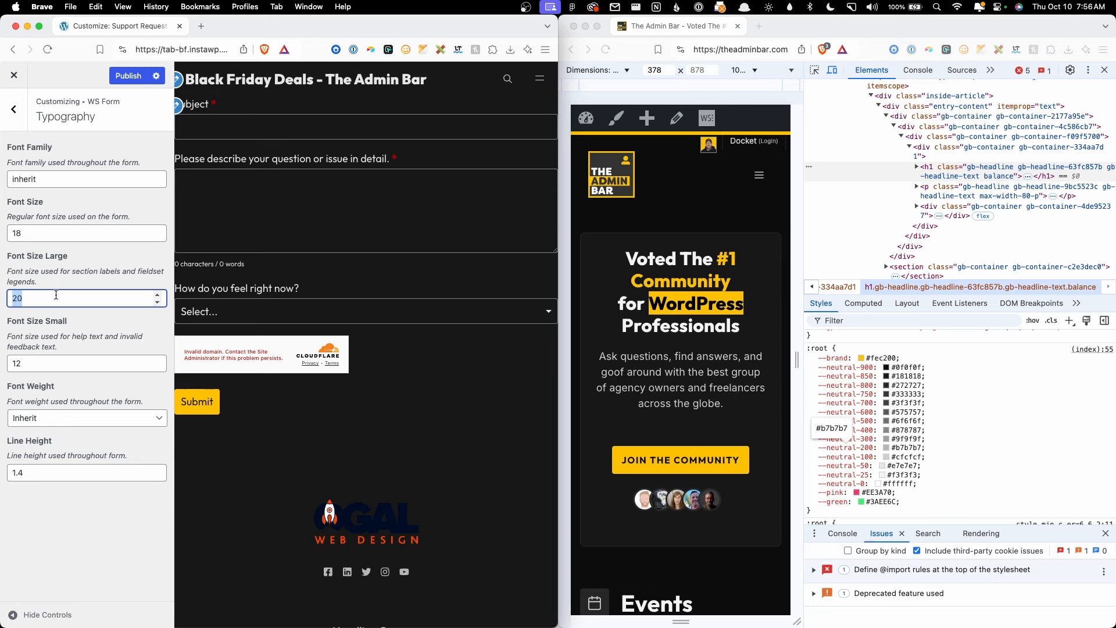
text(22)
double_click(58, 366)
text(14)
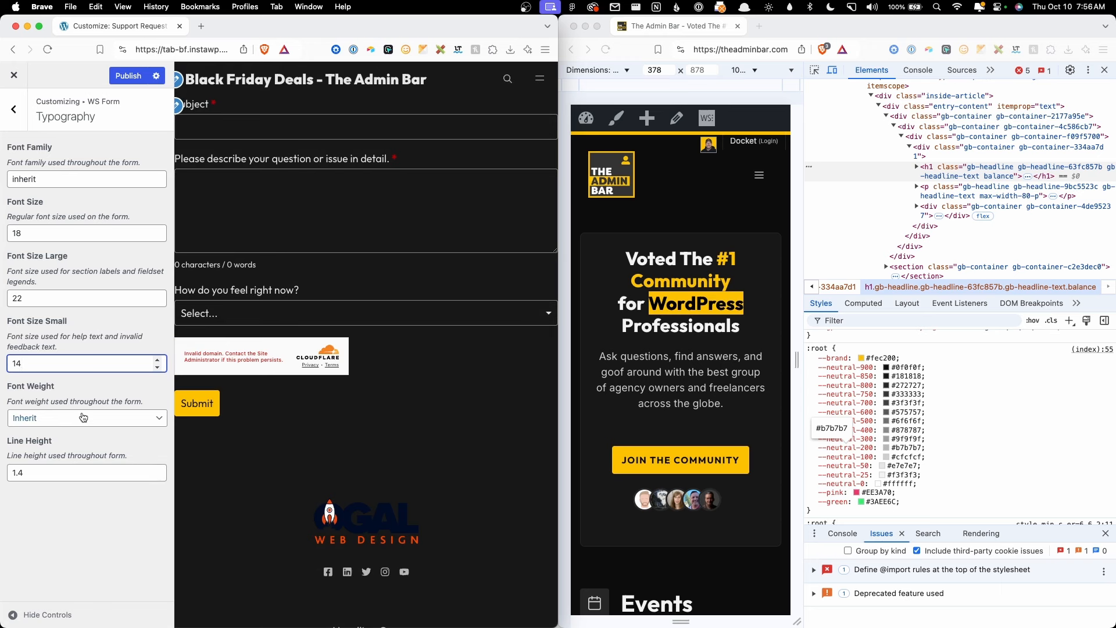
Step: Look through the WS Form Borders, Box Shadows and Transitions settings
click(15, 118)
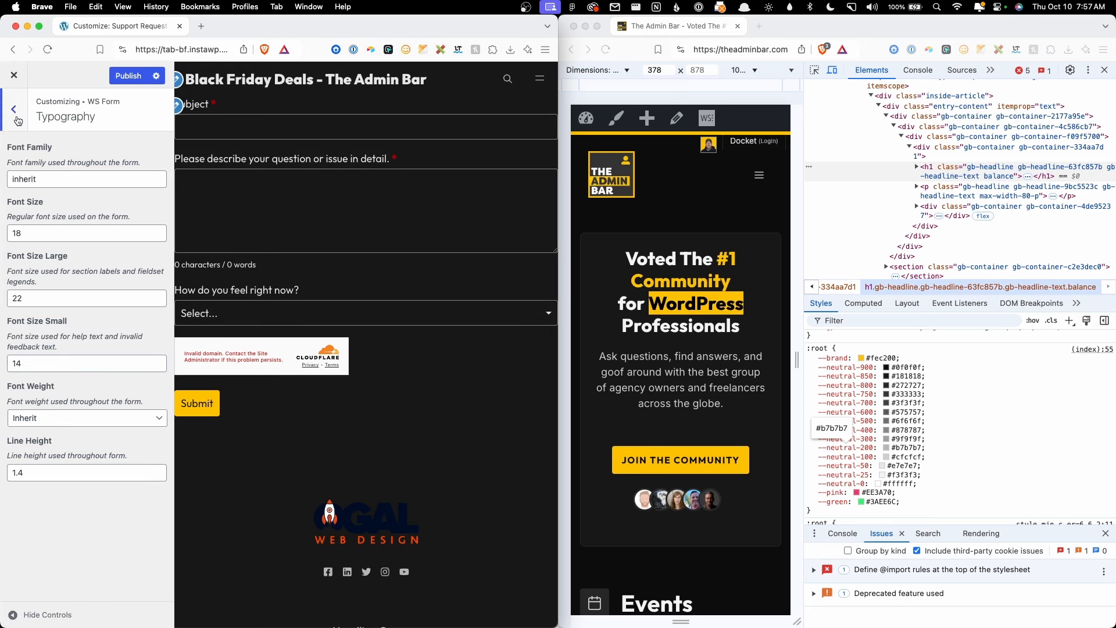
click(69, 202)
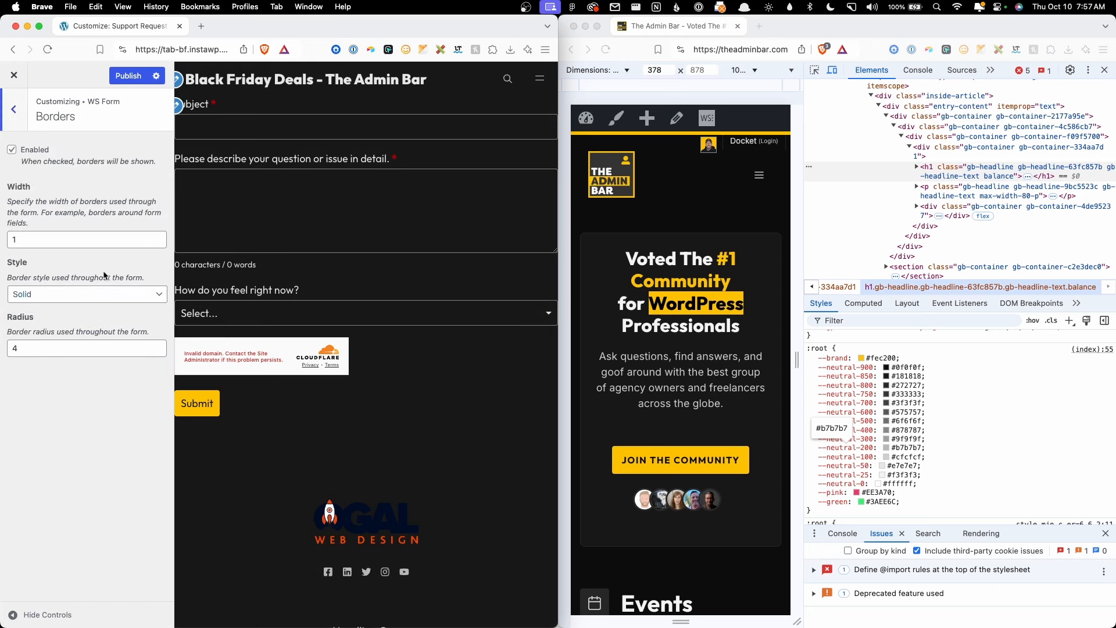
click(24, 109)
click(56, 226)
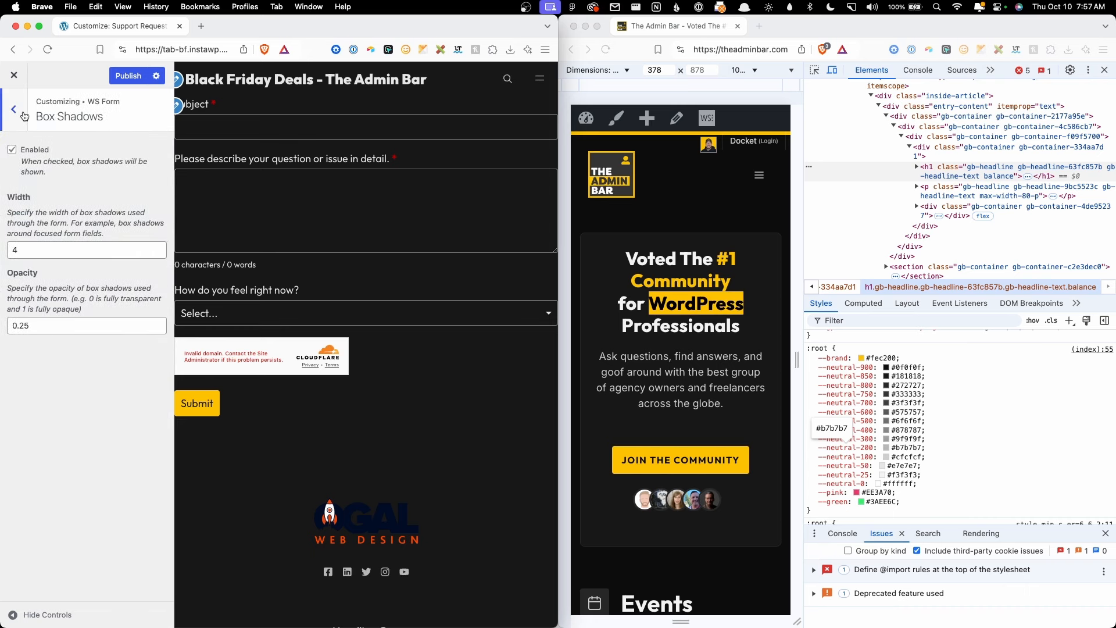
click(24, 115)
click(32, 251)
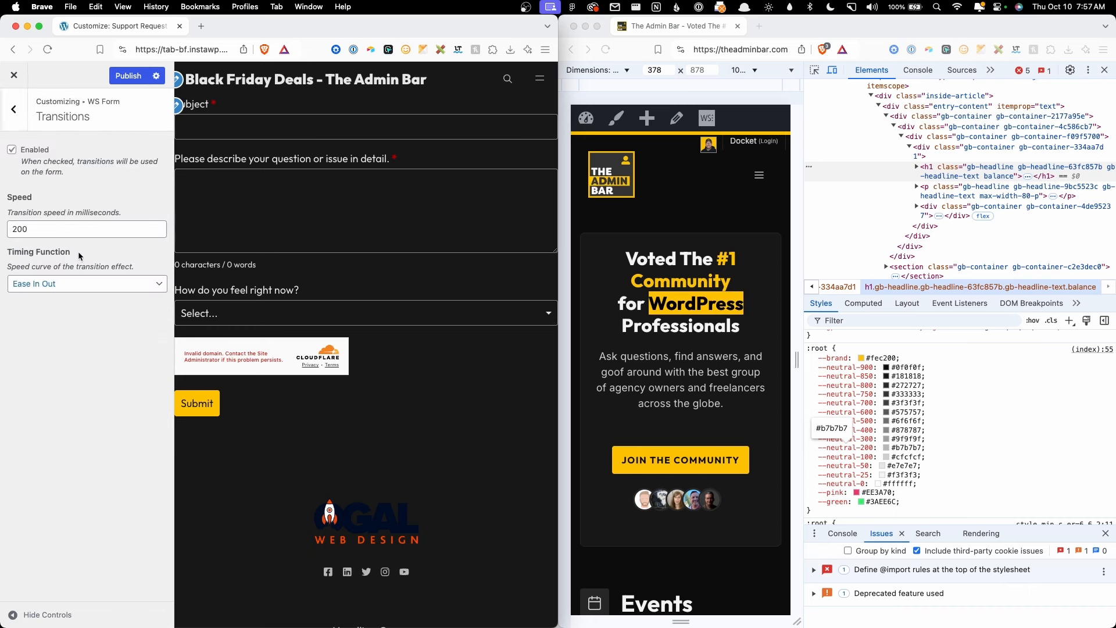
click(23, 114)
Step: In Advanced, set Grid Gutter 24, Spacing 12 and Spacing Small 4, then publish
click(82, 282)
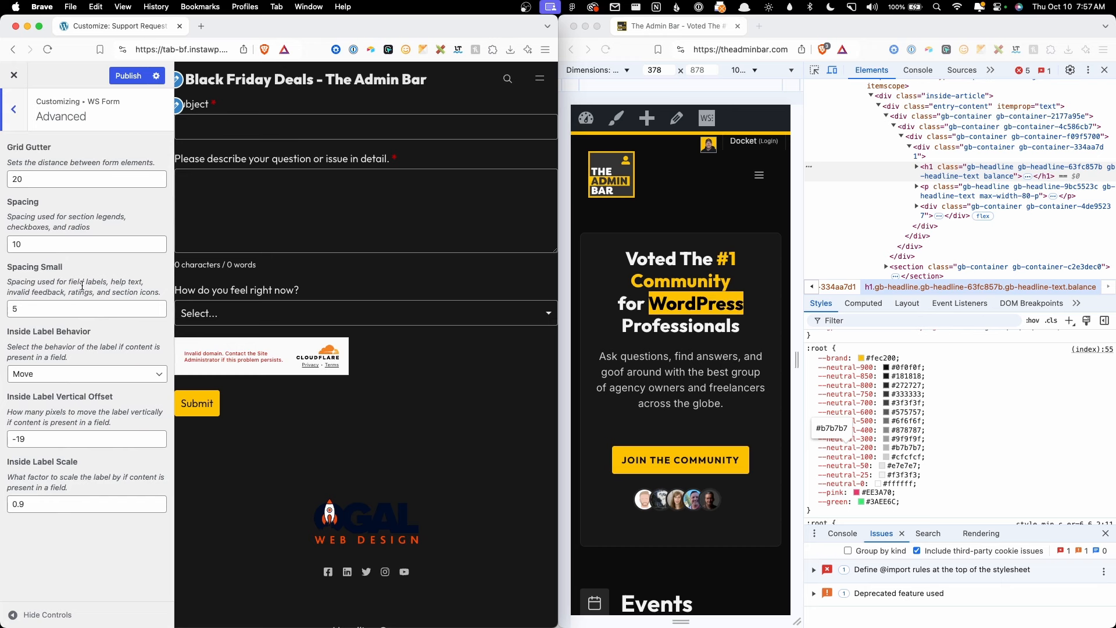
double_click(78, 186)
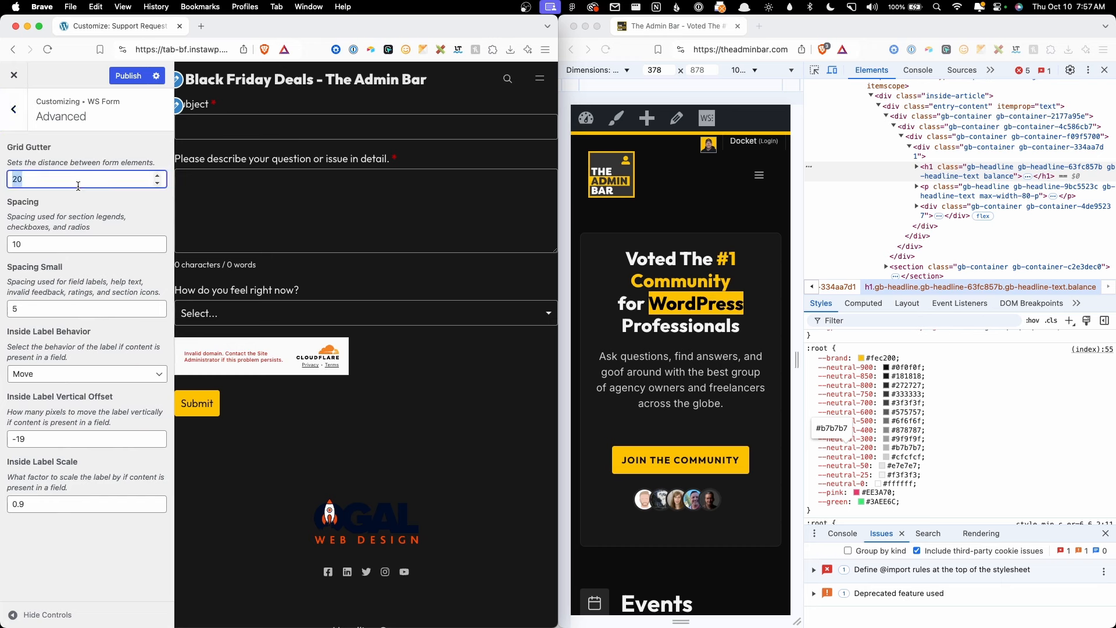
click(77, 186)
double_click(65, 178)
text(24)
double_click(60, 242)
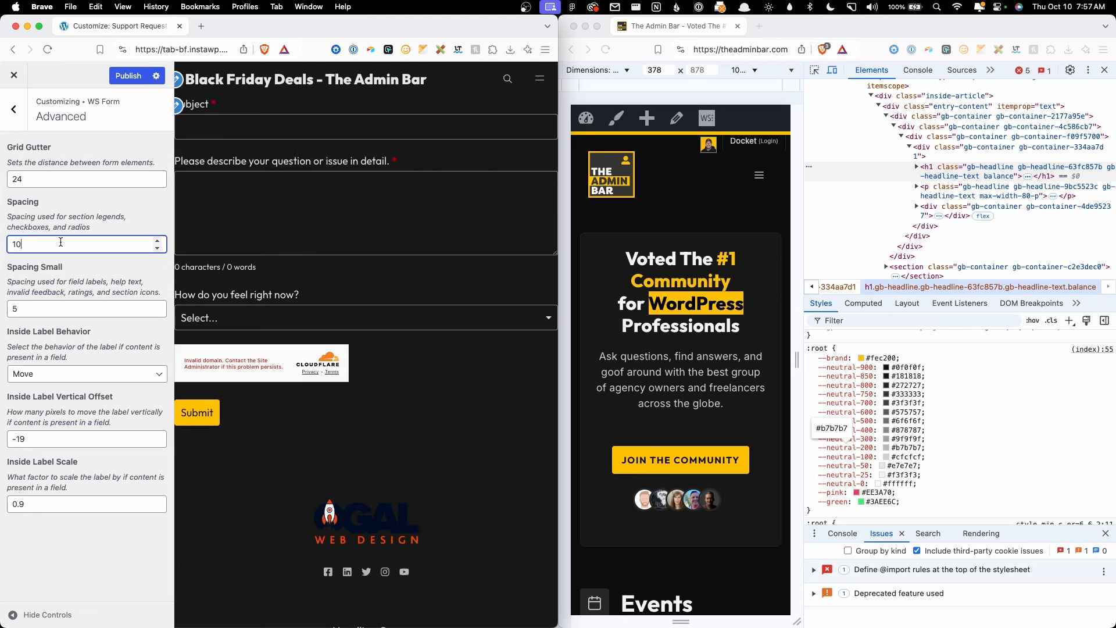
text(12)
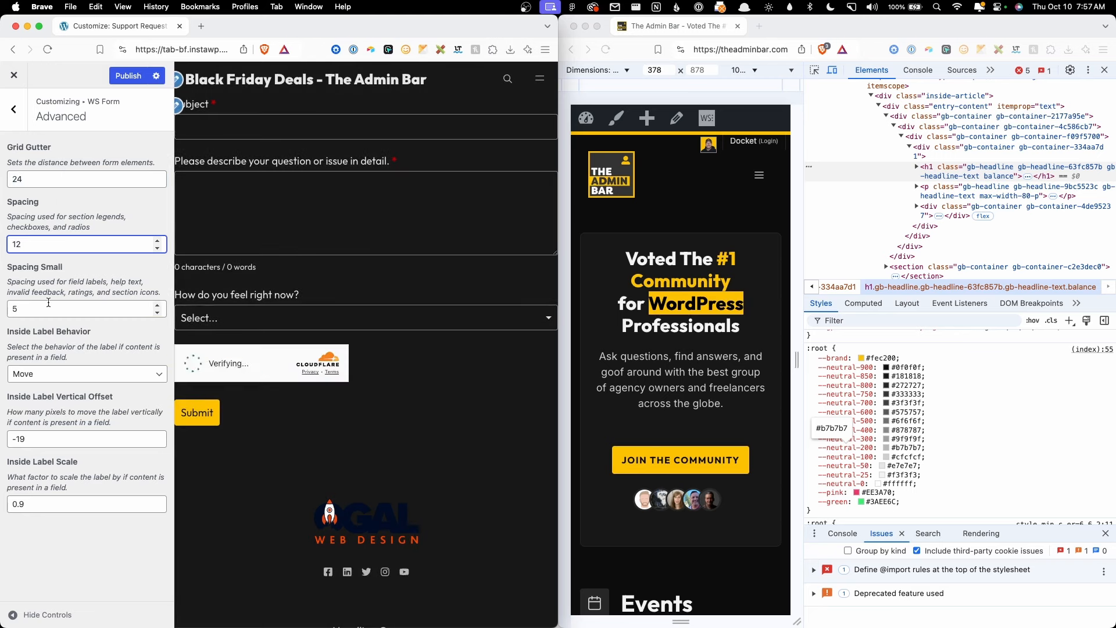
click(55, 307)
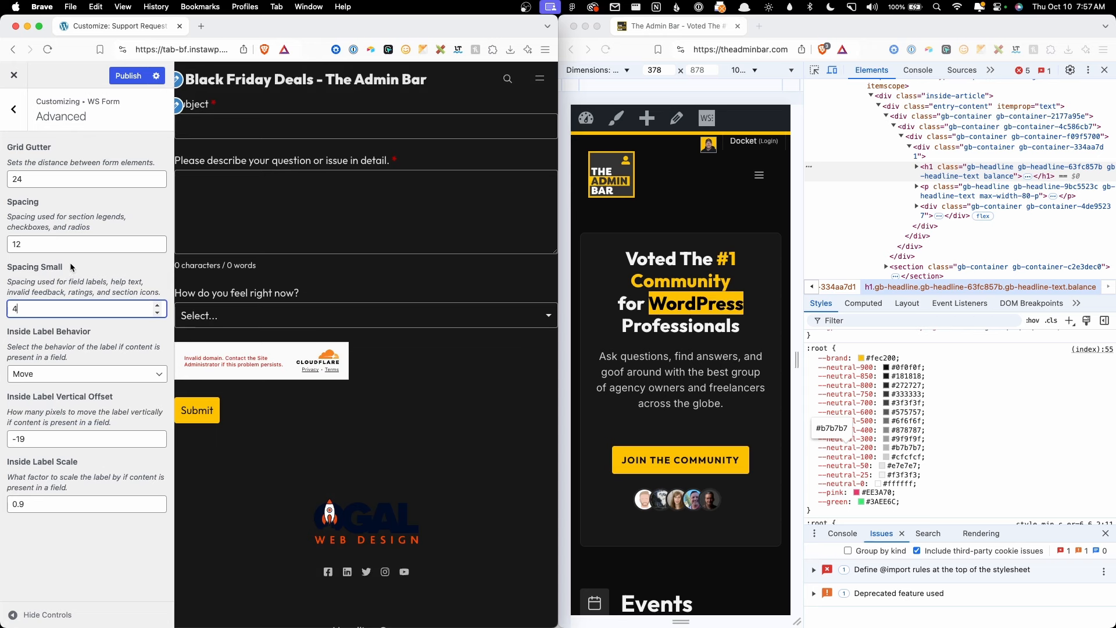
click(127, 76)
click(13, 109)
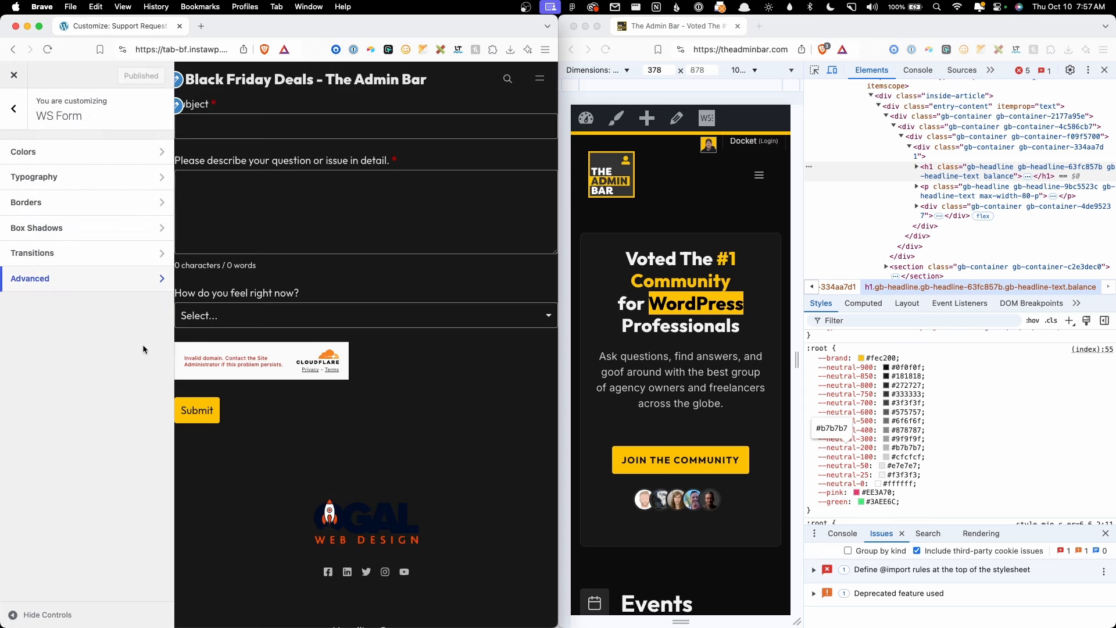
Step: Close the reference window, exit the Customizer and open the Default Page Layout element
click(574, 26)
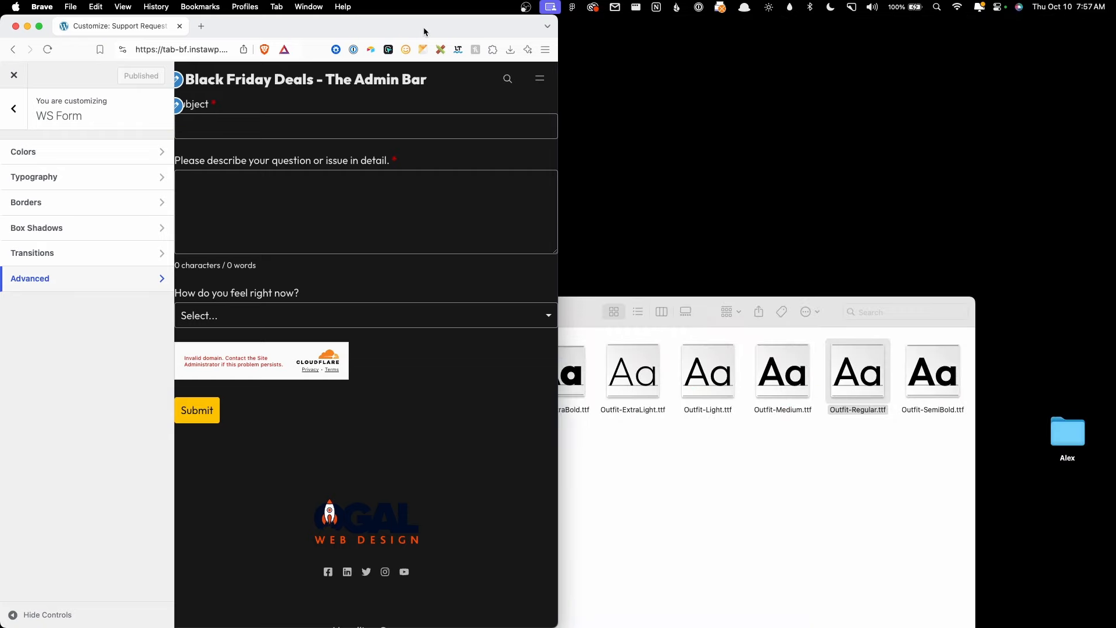
double_click(423, 26)
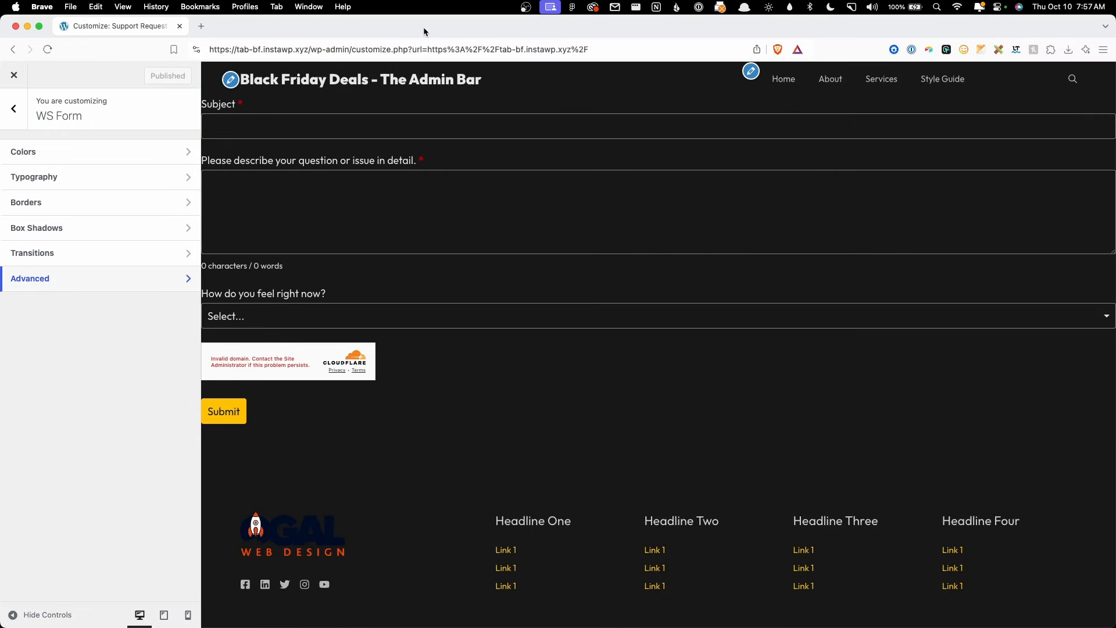
click(14, 75)
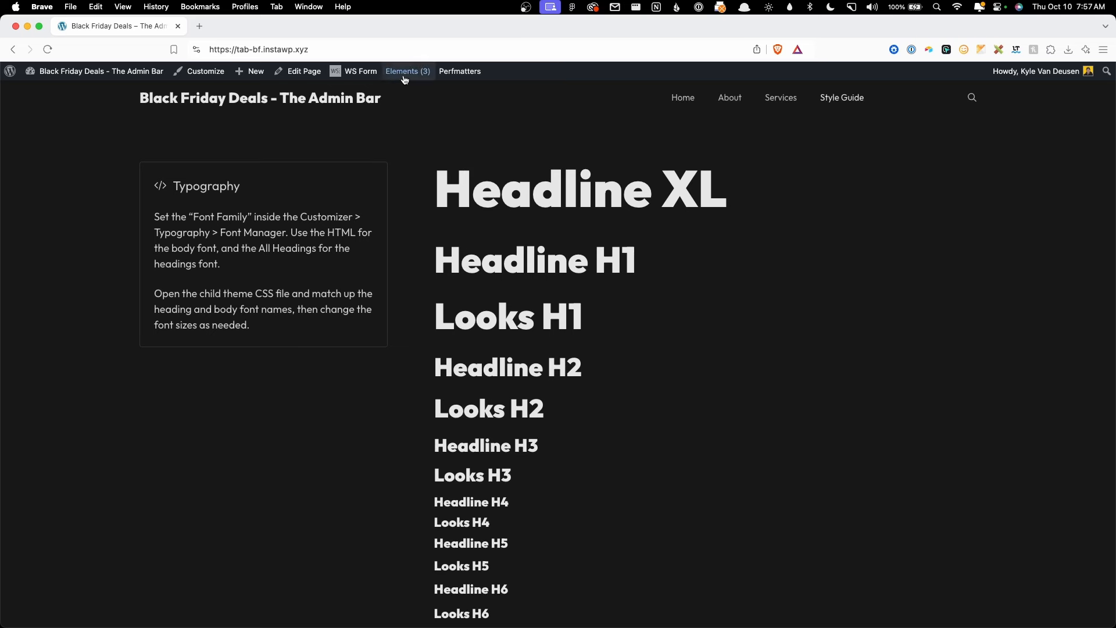
mouse_move(405, 79)
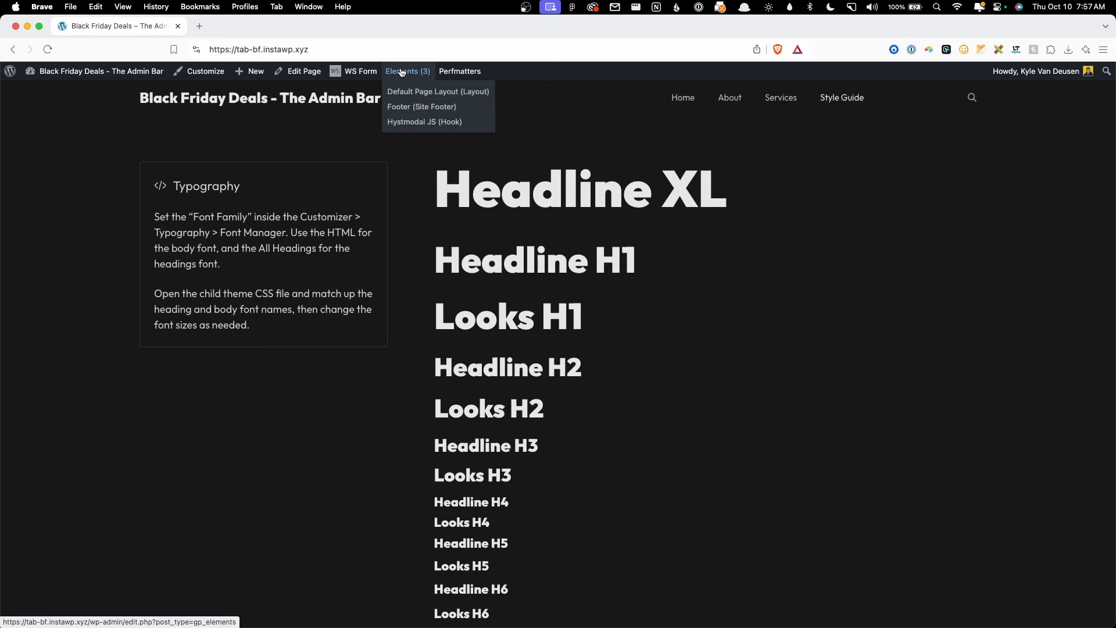
click(405, 72)
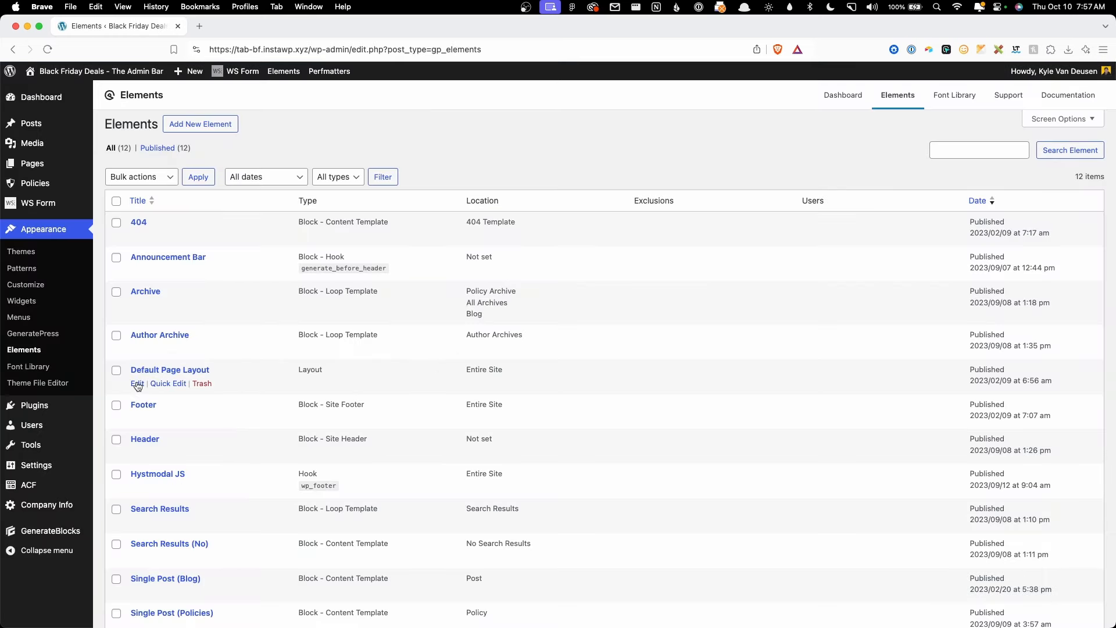
click(137, 386)
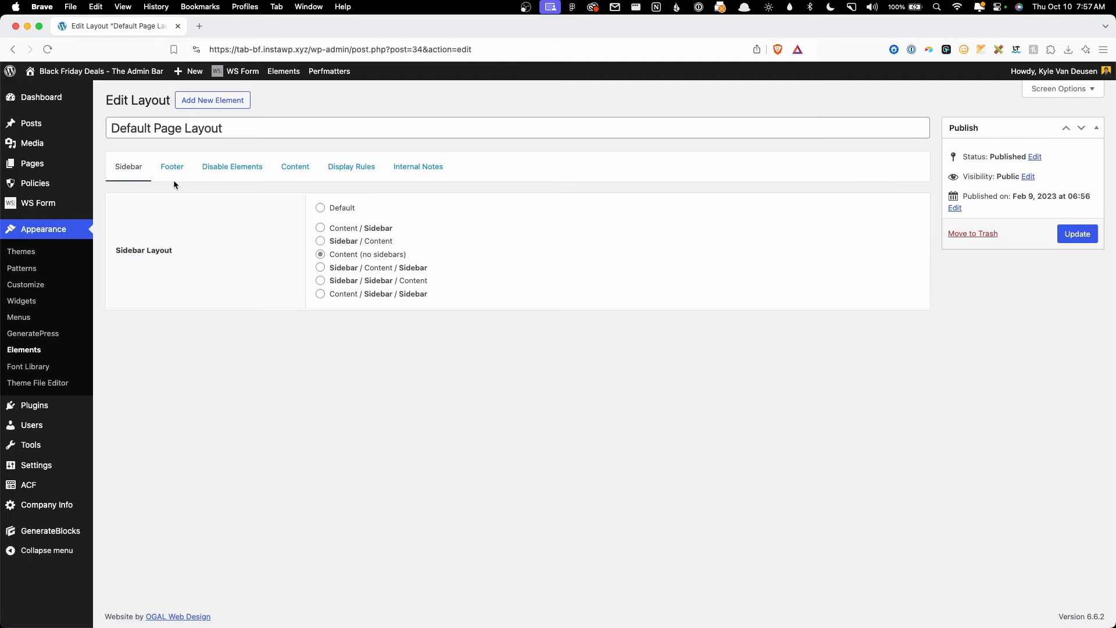
Step: Disable the mobile header, top bar, primary and secondary navigation, and footer
click(232, 168)
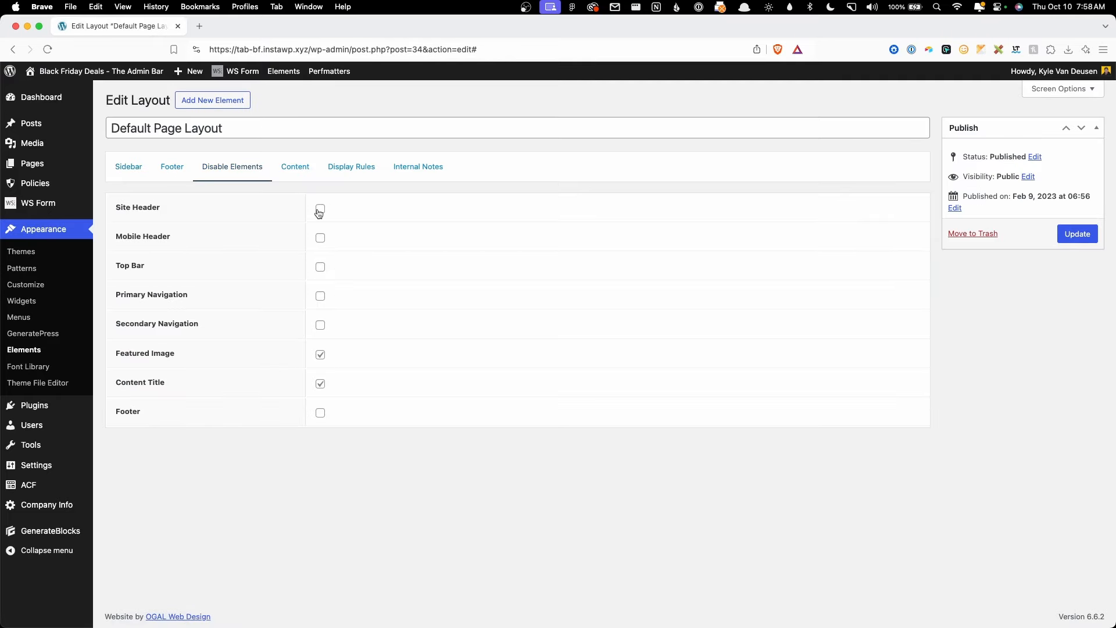
click(320, 238)
click(320, 267)
click(321, 297)
click(321, 327)
click(323, 412)
click(478, 425)
Step: Check the layout's location, update the element, and visit the site
click(372, 174)
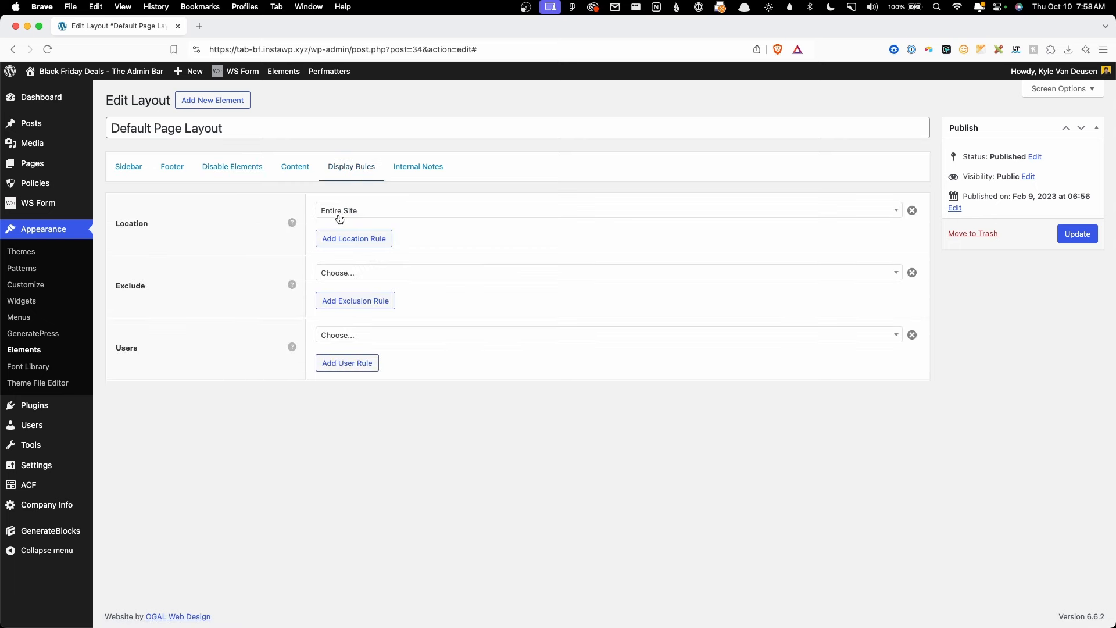
click(1068, 237)
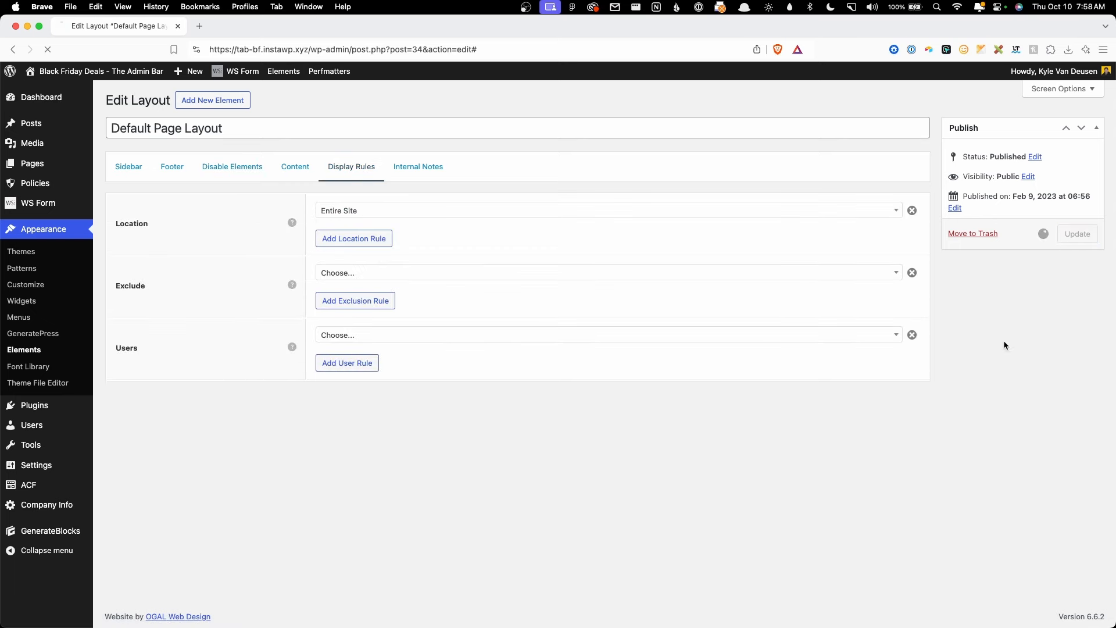
click(123, 94)
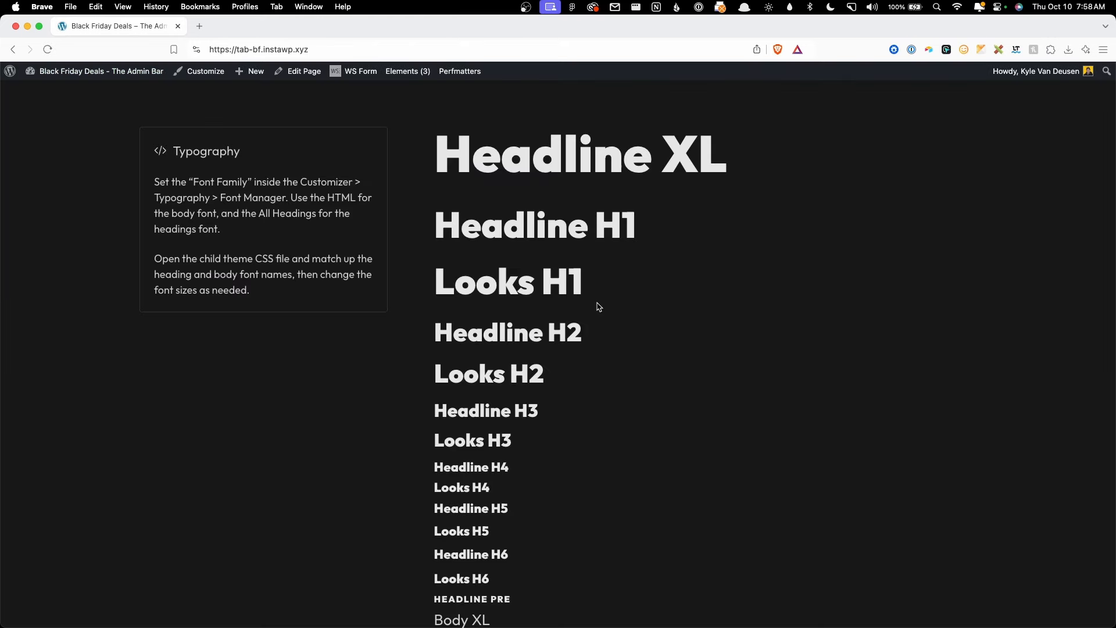
Step: Open the Footer element, delete its Entire Site location rule, and save
scroll(663, 386, down, 20)
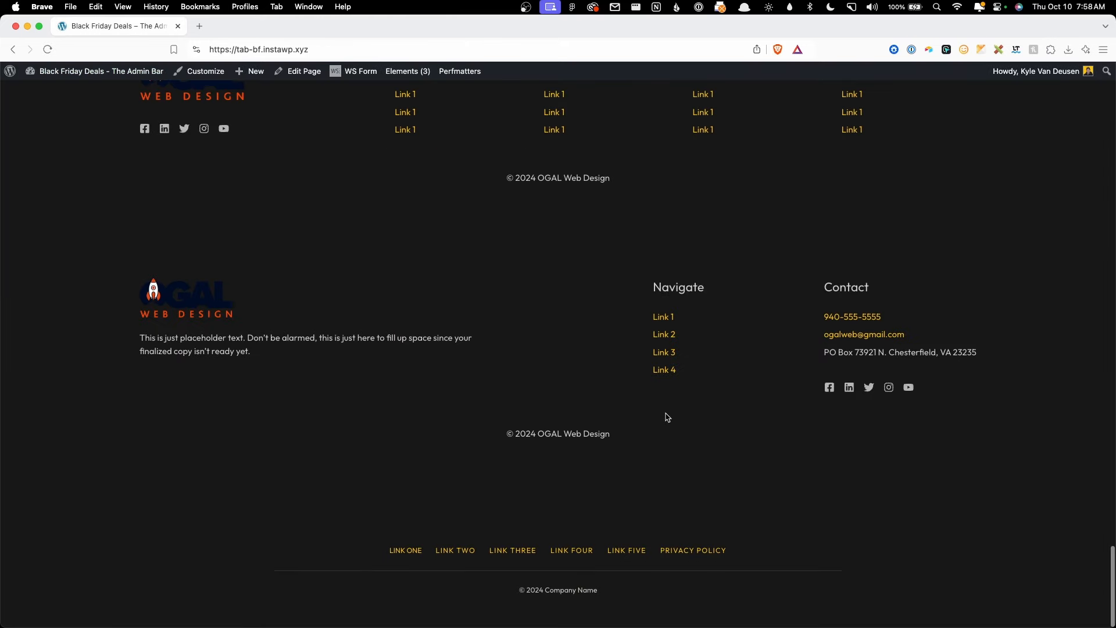
scroll(529, 340, up, 20)
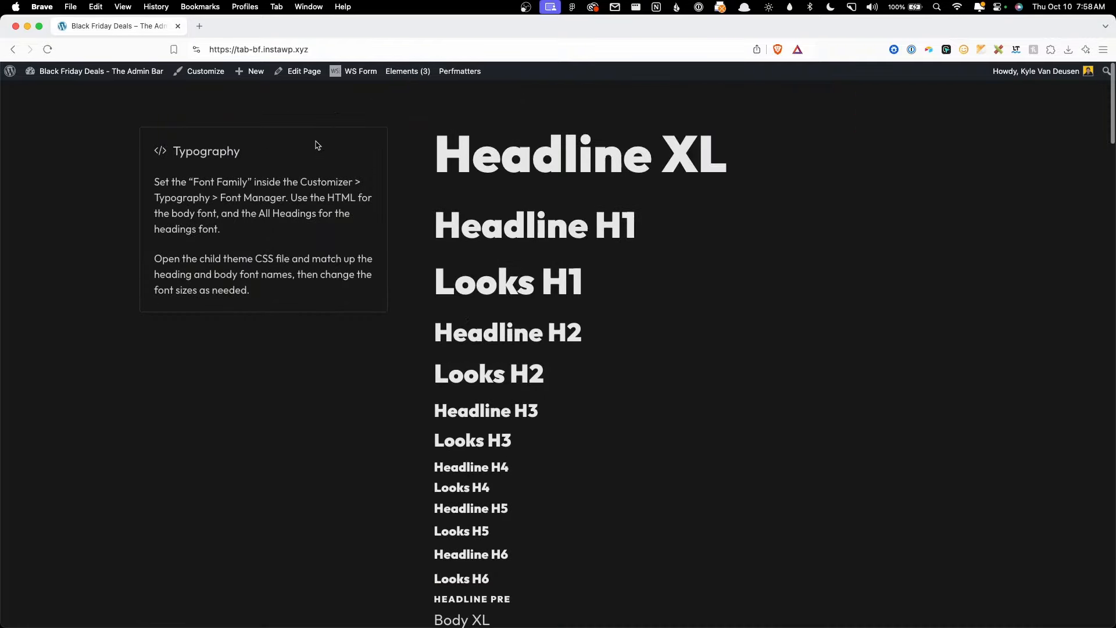
click(405, 71)
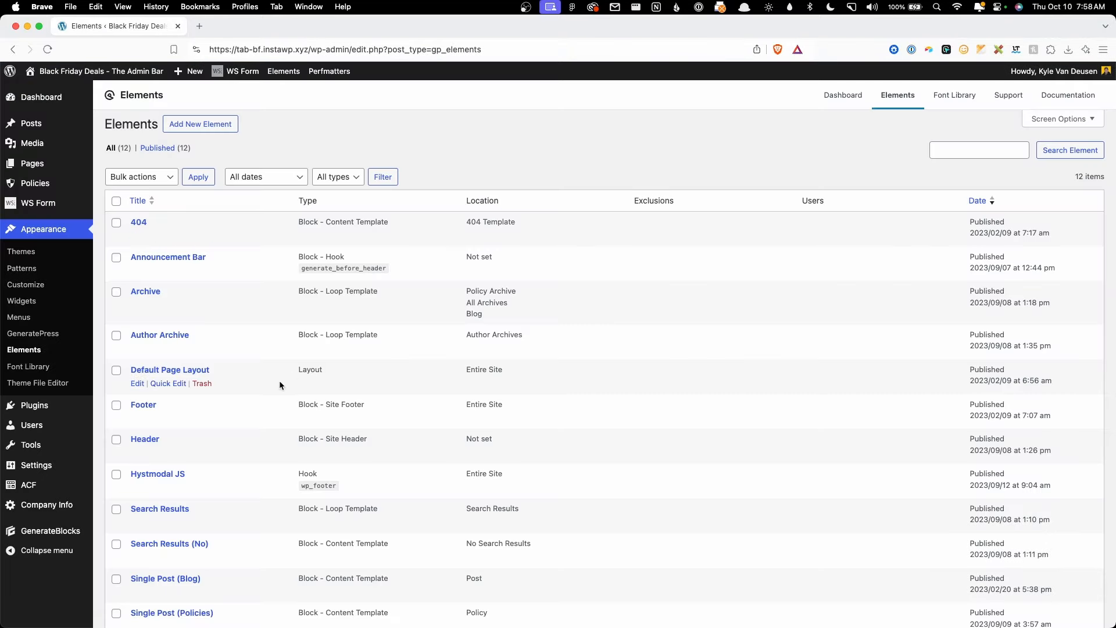
scroll(279, 380, down, 3)
click(137, 321)
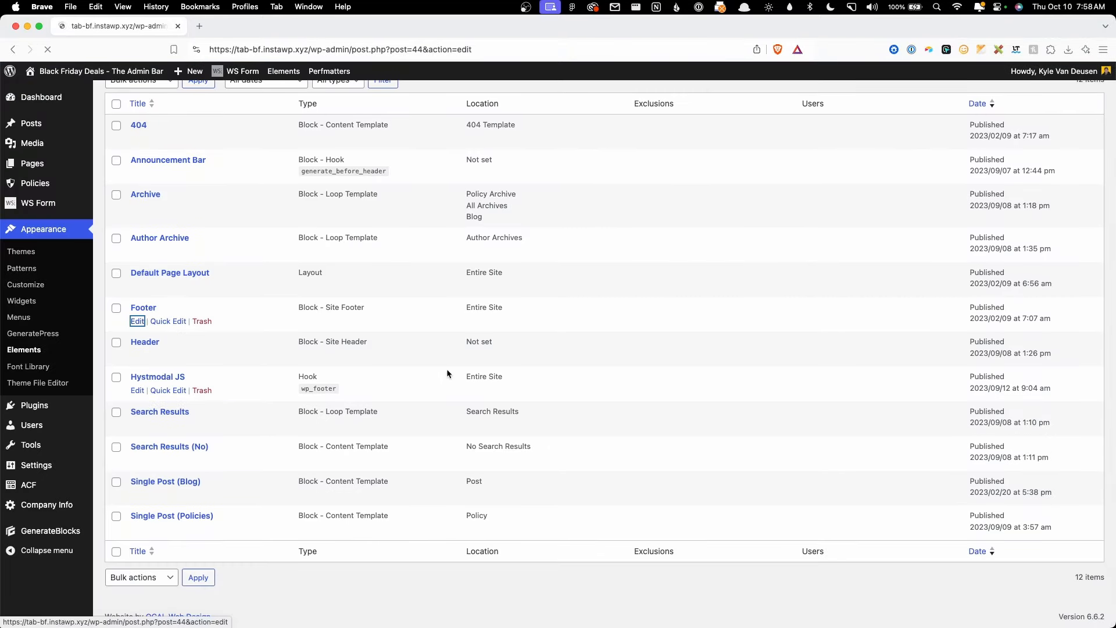
scroll(430, 324, down, 8)
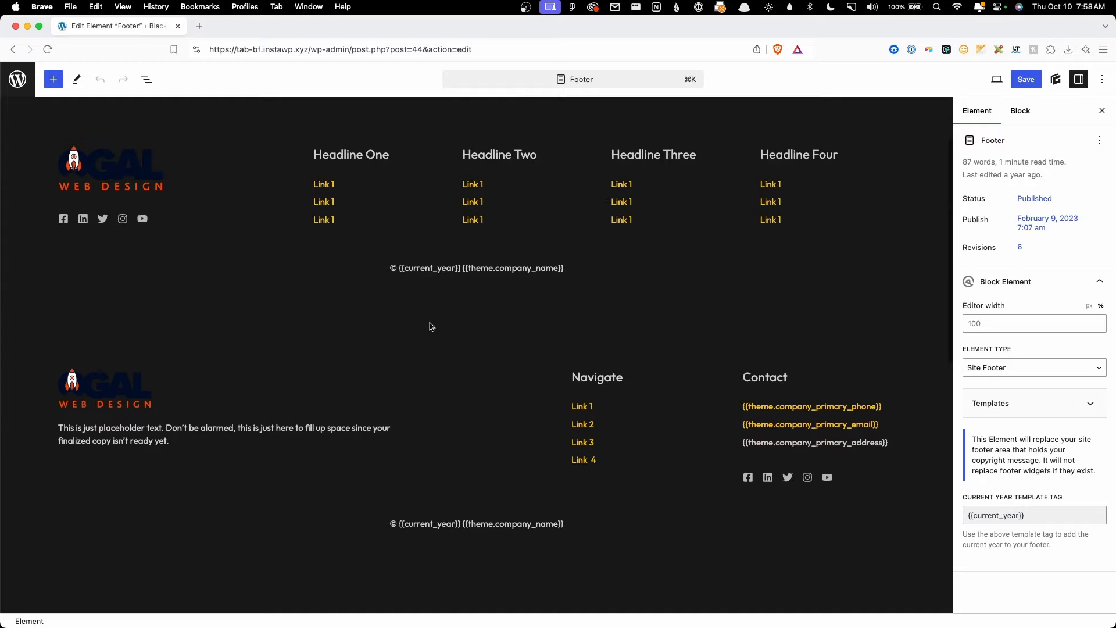
scroll(455, 346, up, 7)
scroll(455, 345, down, 10)
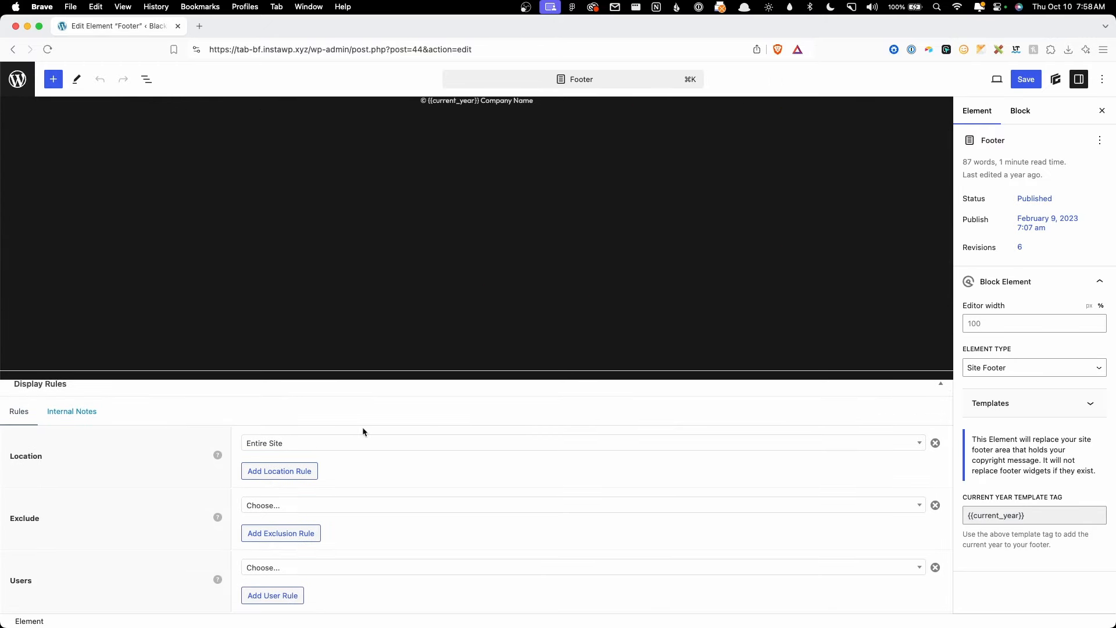
click(935, 445)
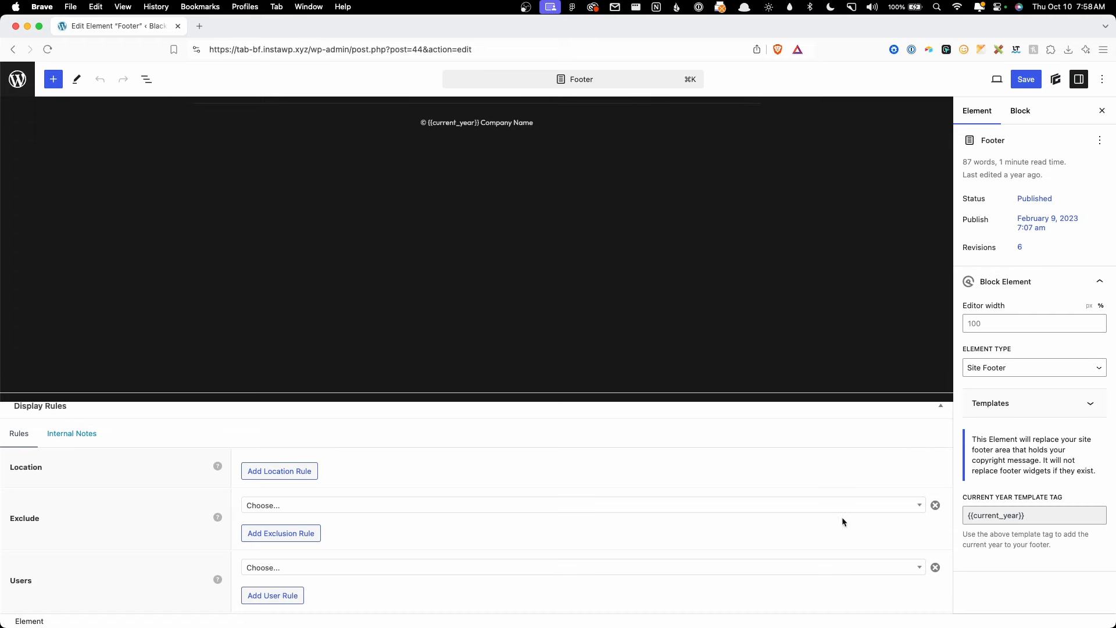
click(1026, 79)
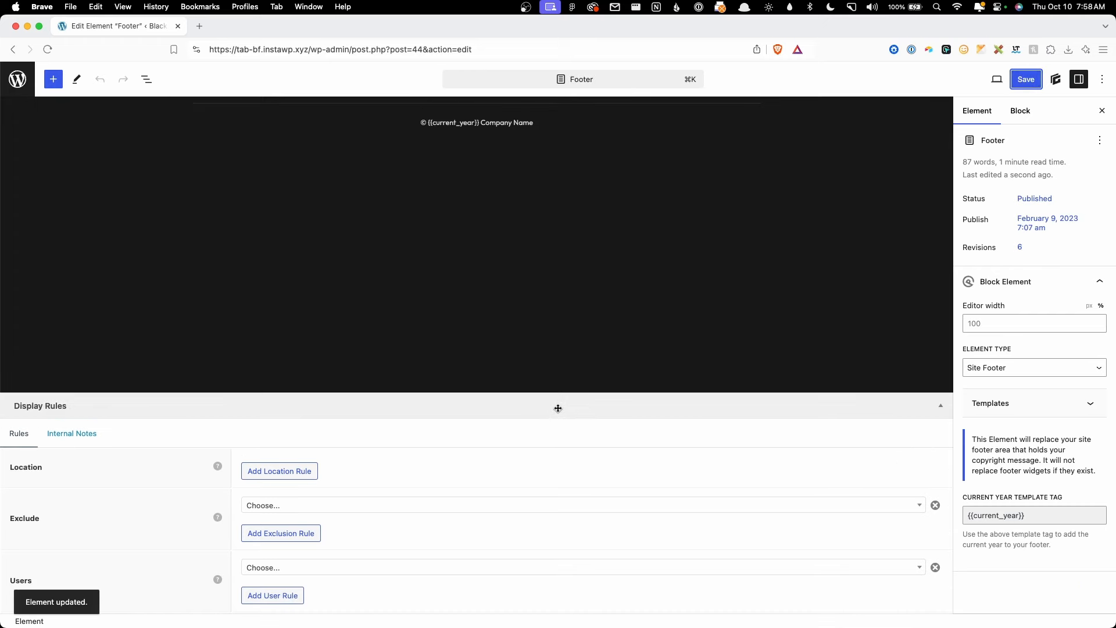
Step: Load the site's front page by trimming the admin path from the address
drag(311, 52, 474, 51)
key(BackSpace)
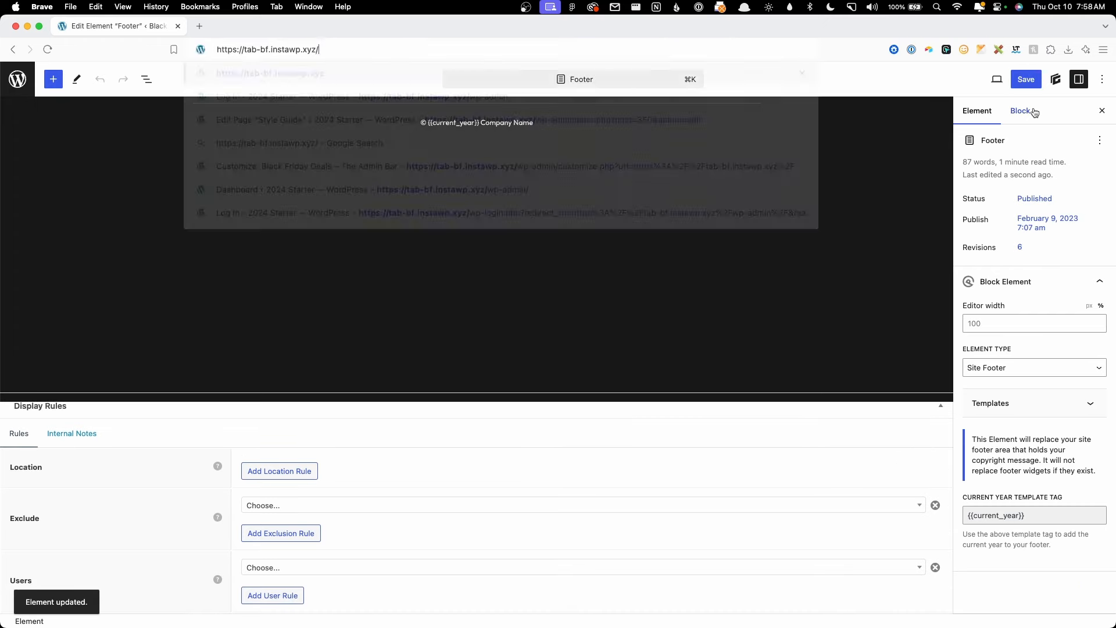
key(Return)
scroll(1061, 424, down, 10)
scroll(971, 416, down, 10)
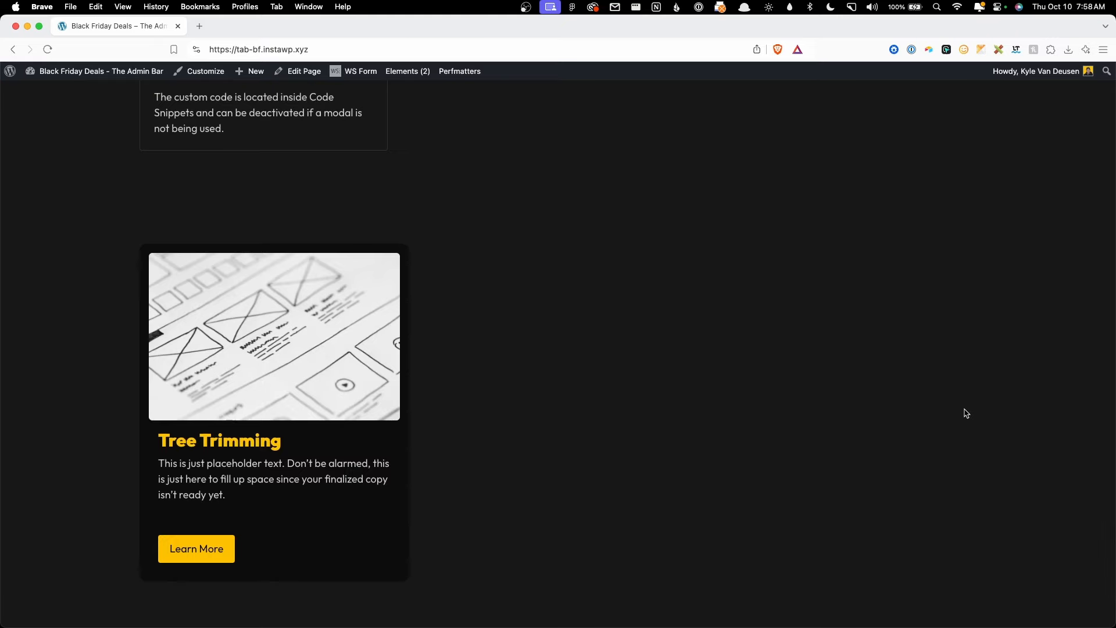
scroll(953, 407, up, 20)
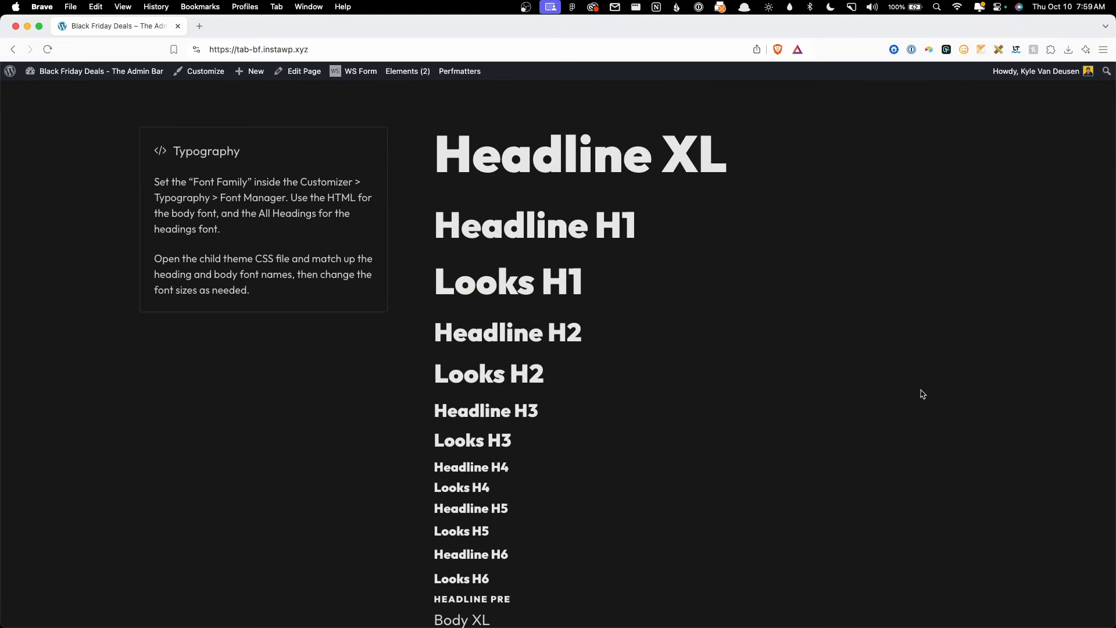
scroll(399, 439, down, 15)
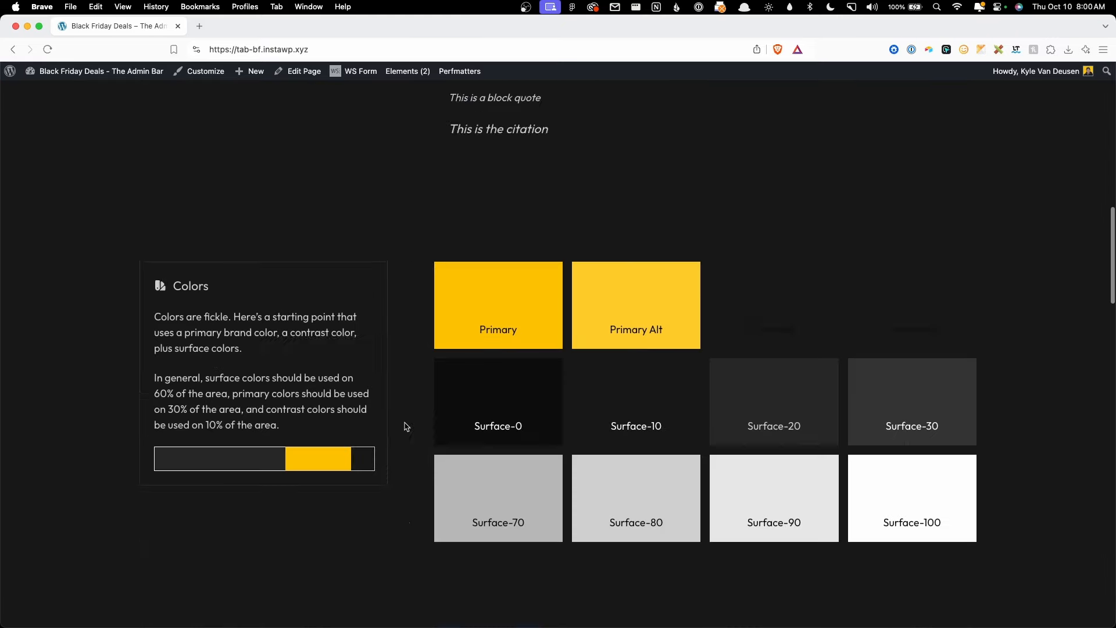
scroll(488, 375, down, 4)
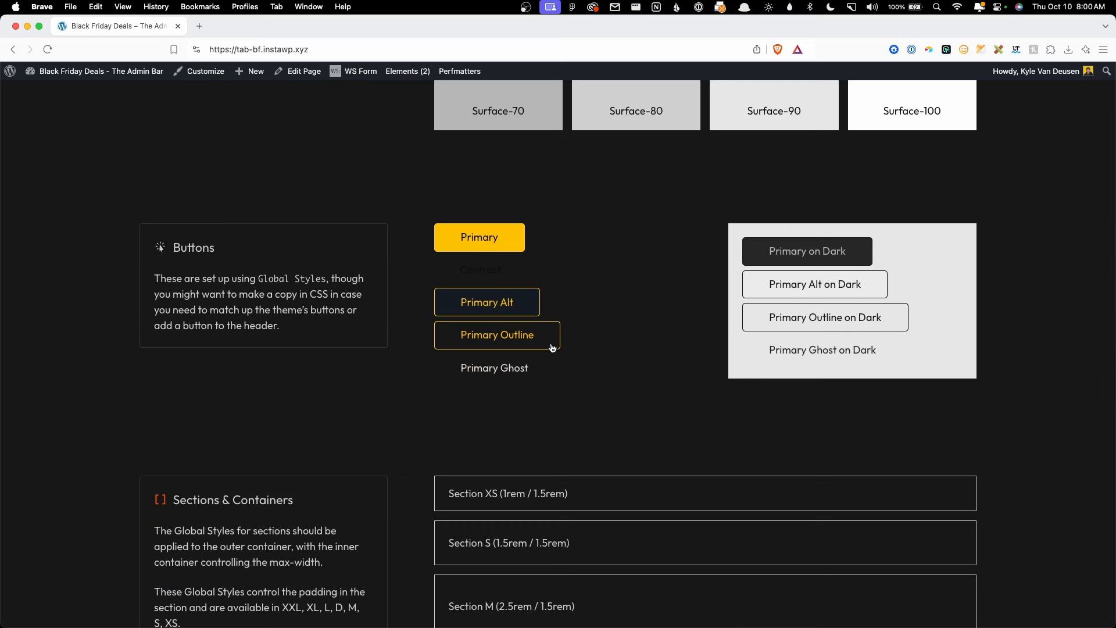
scroll(534, 88, down, 2)
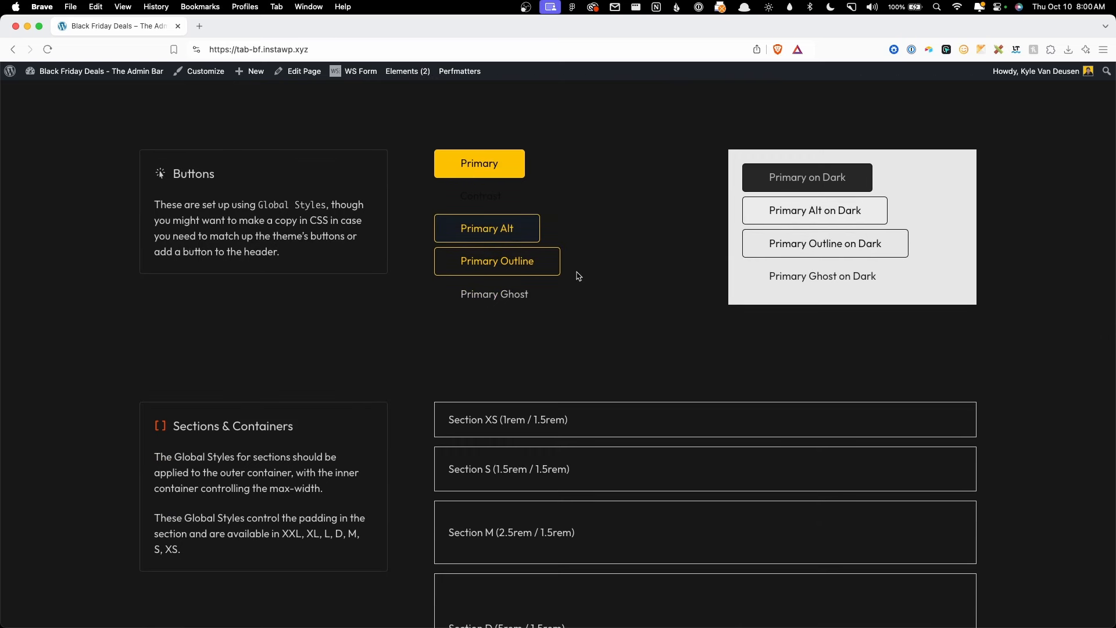
scroll(573, 451, down, 15)
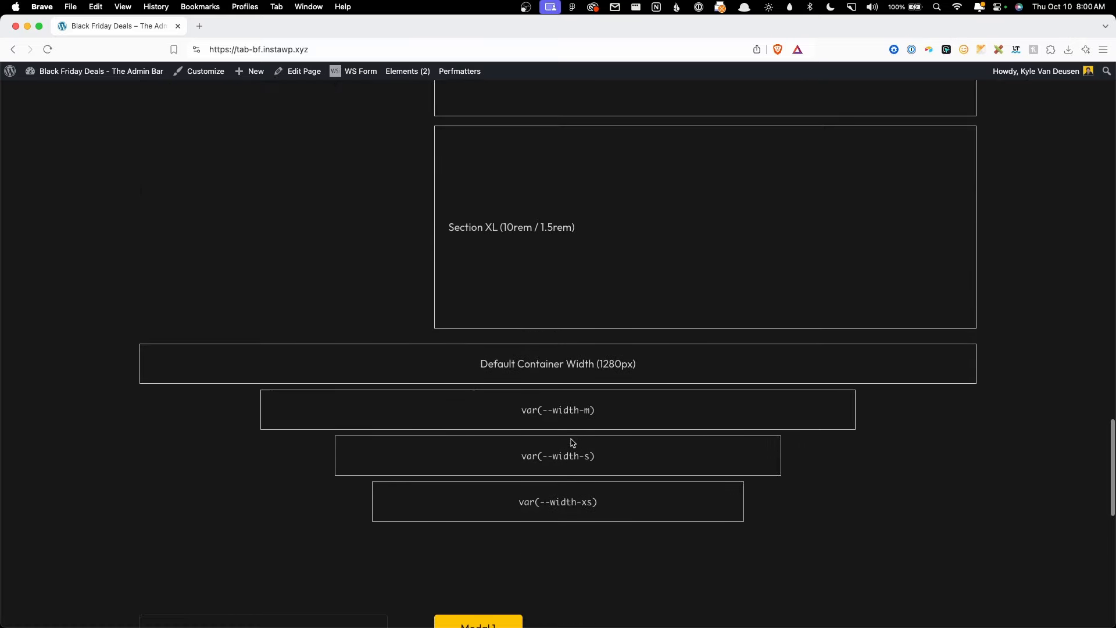
scroll(569, 440, down, 8)
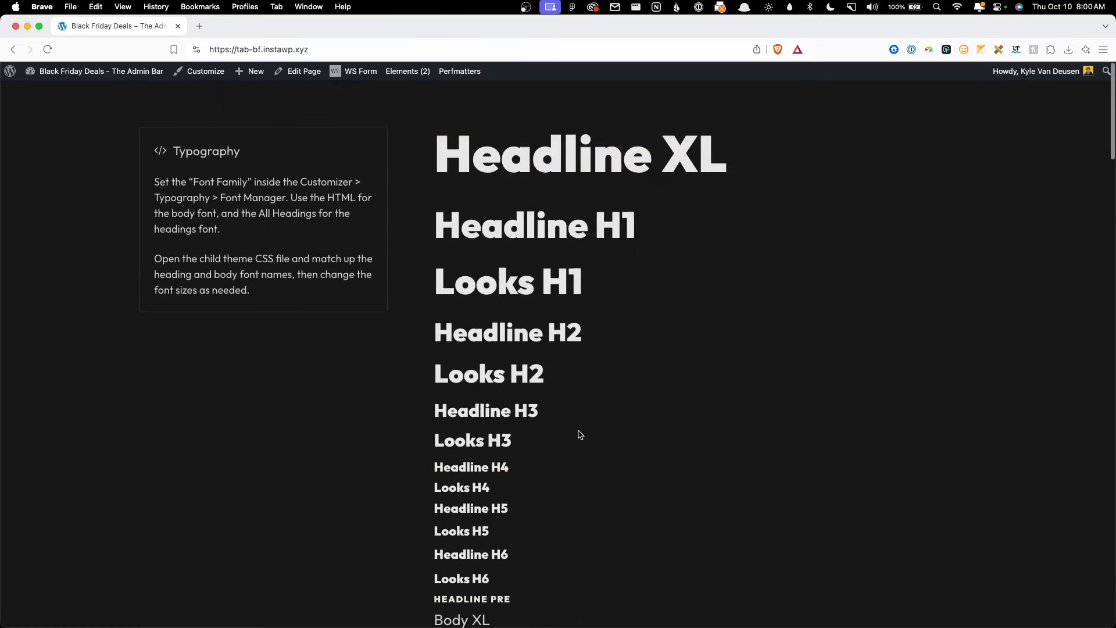
scroll(577, 436, down, 20)
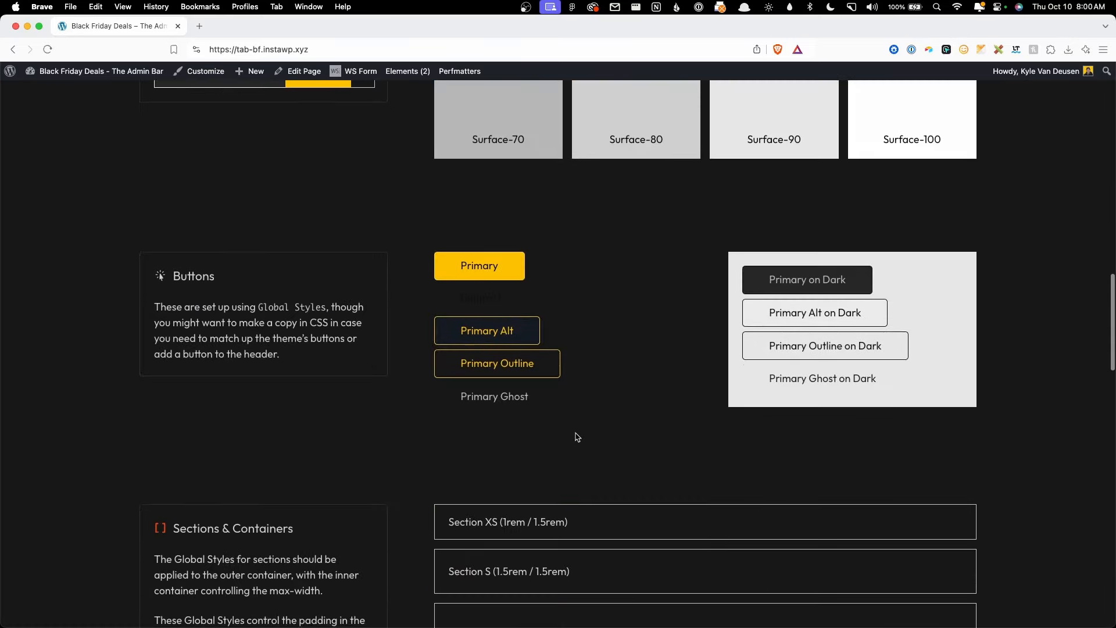
scroll(552, 407, up, 4)
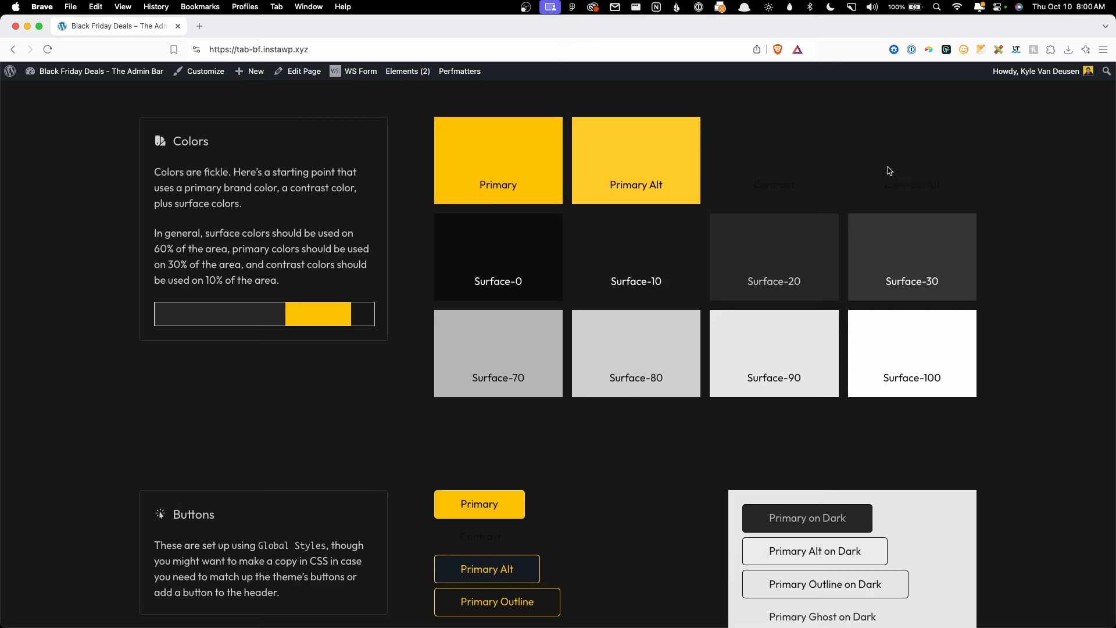
scroll(595, 485, down, 2)
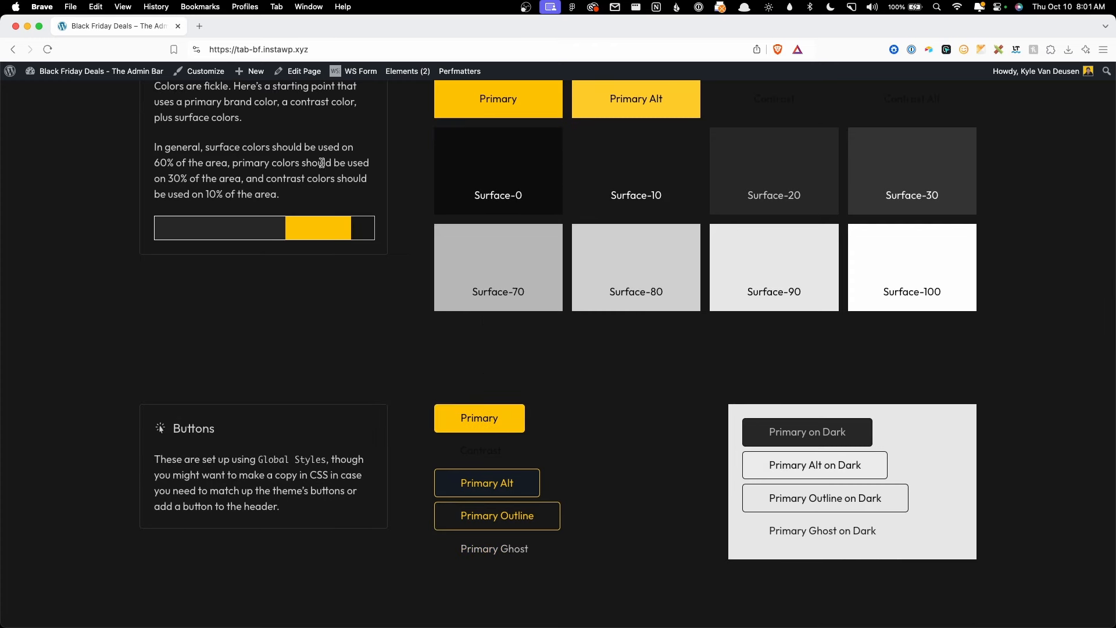
Step: Open the Style Guide page in the editor and delete the Contrast and Contrast Alt swatches
click(311, 73)
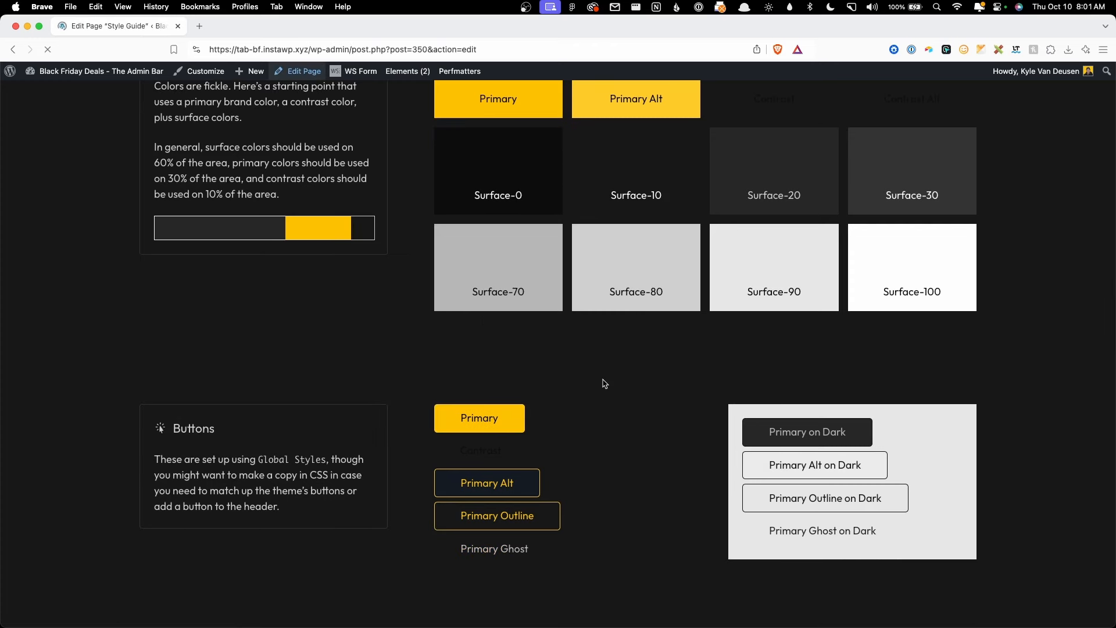
scroll(610, 390, down, 15)
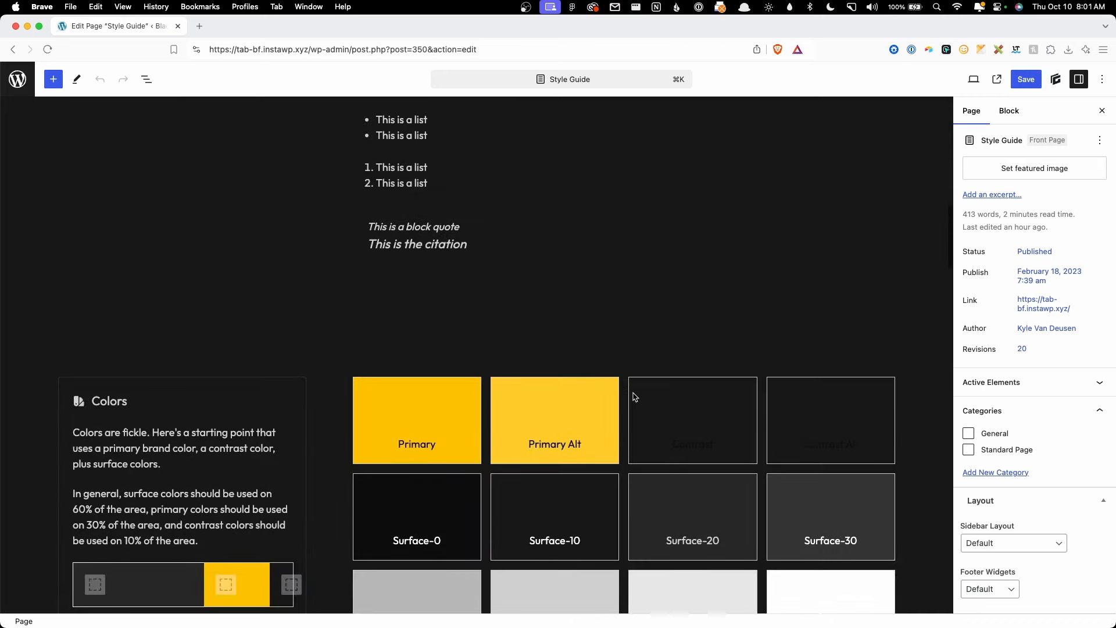
click(849, 402)
key(BackSpace)
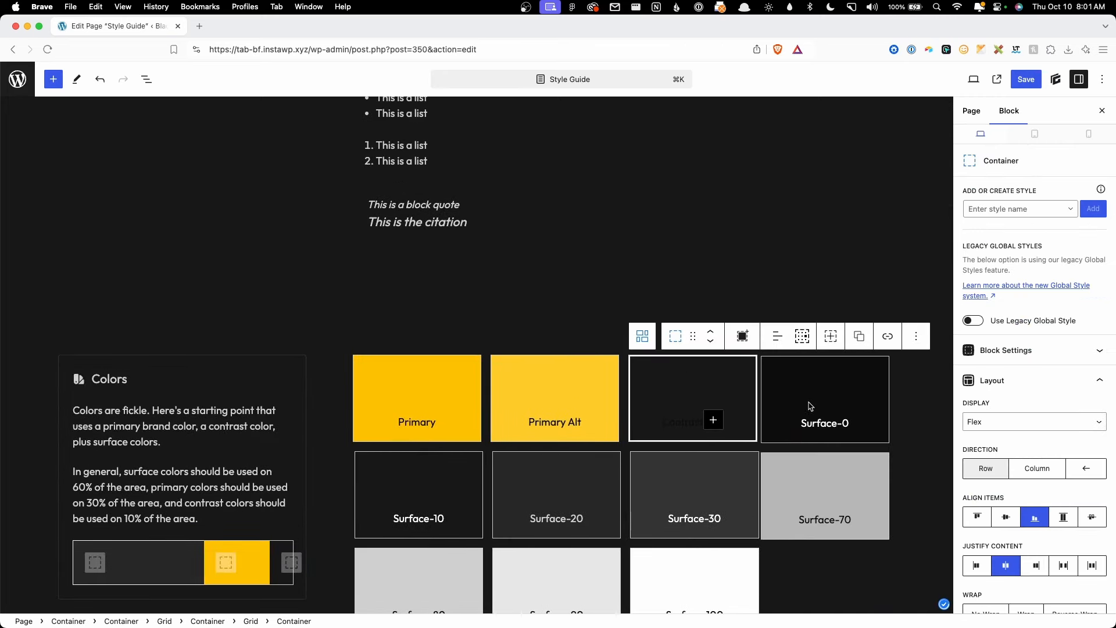
key(BackSpace)
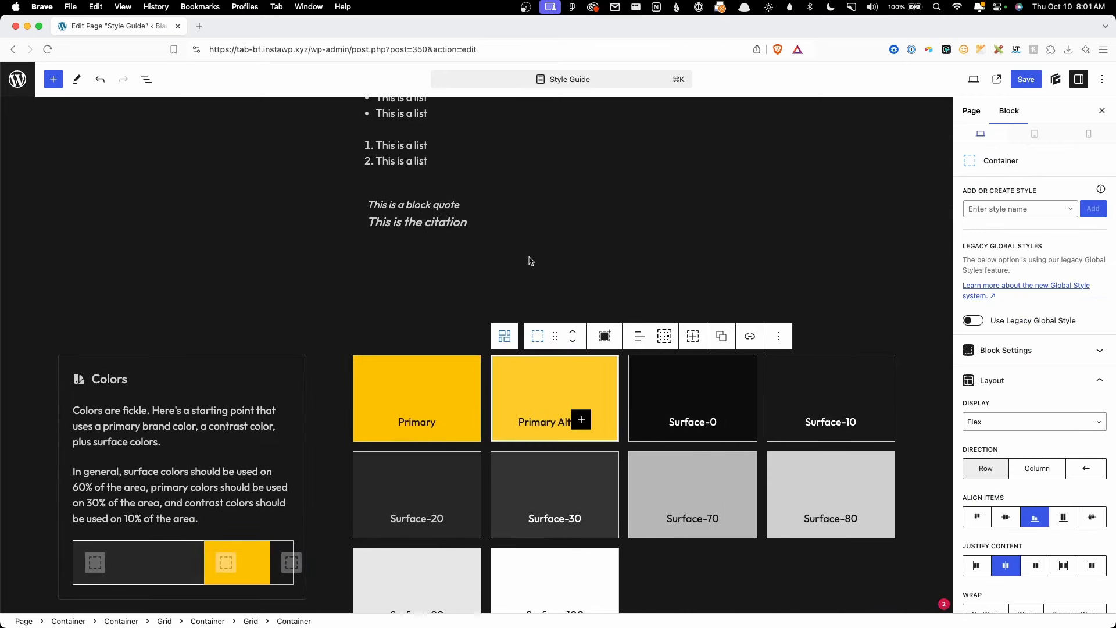
Step: Scroll down to the Buttons section with its Primary, Alt, Outline and Ghost examples
scroll(527, 250, down, 2)
scroll(524, 250, down, 3)
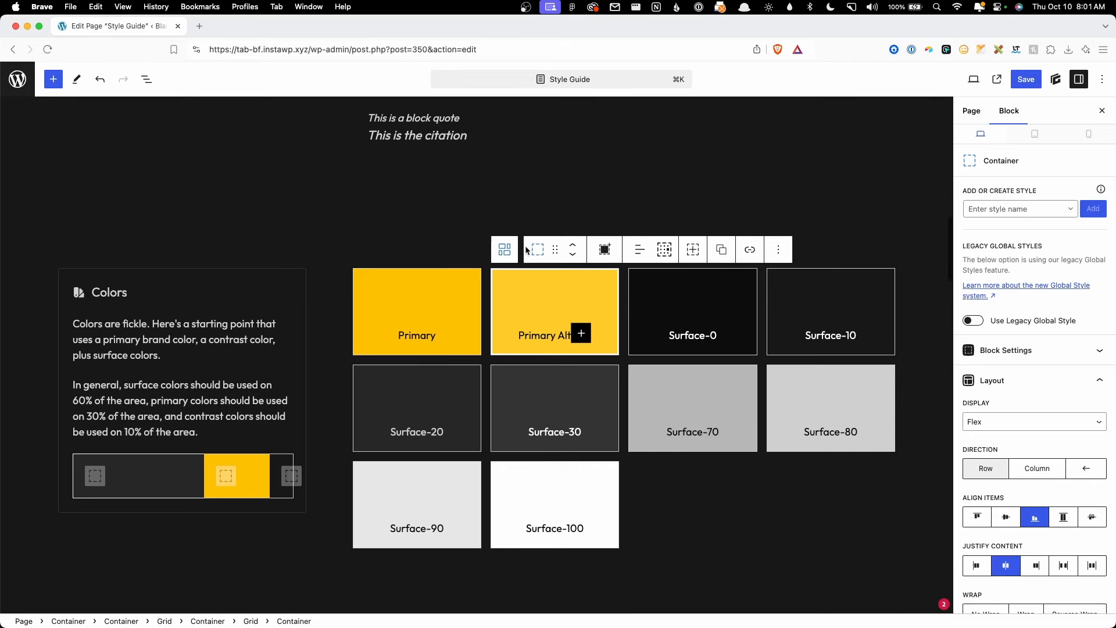
scroll(523, 273, down, 4)
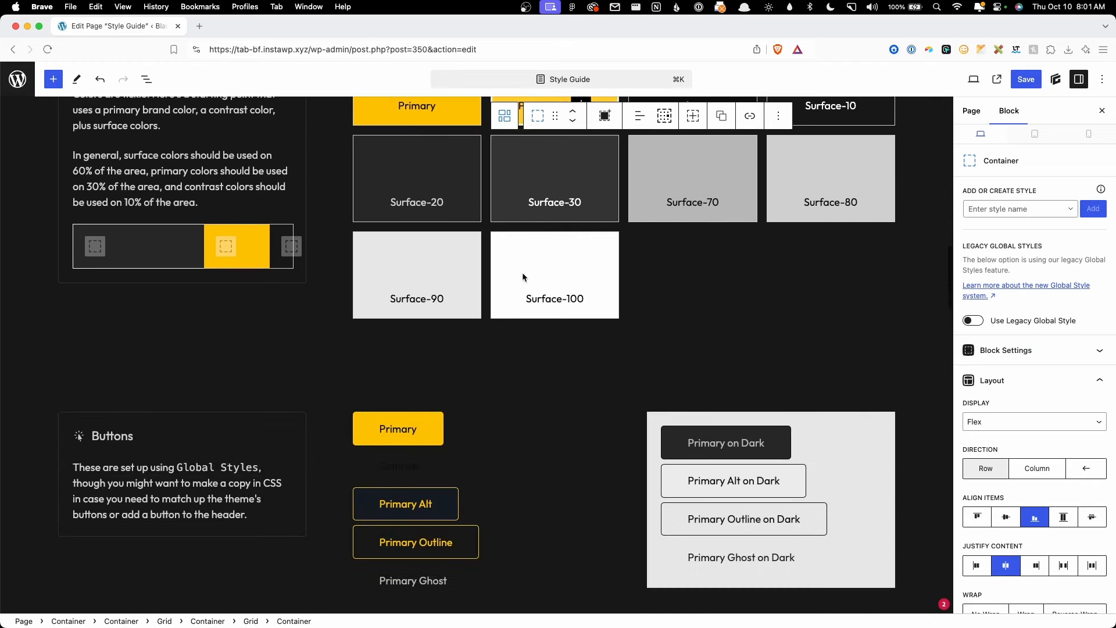
scroll(512, 327, down, 3)
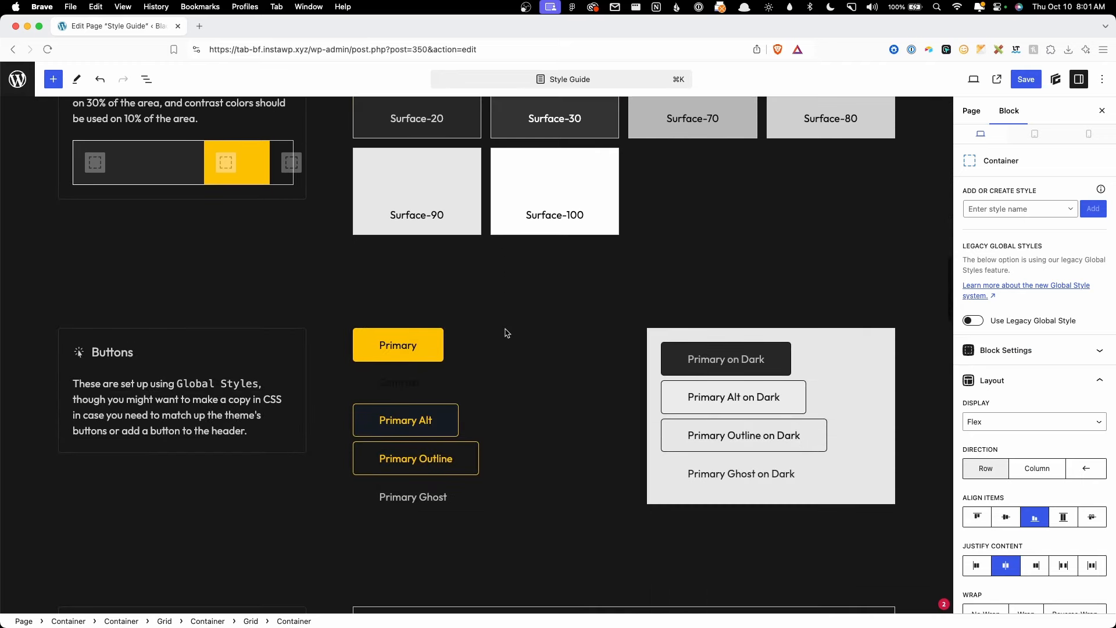
Step: Switch to Figma and scroll through the TAB Black Friday 2024 two-, three- and four-column deal-card grids
click(472, 613)
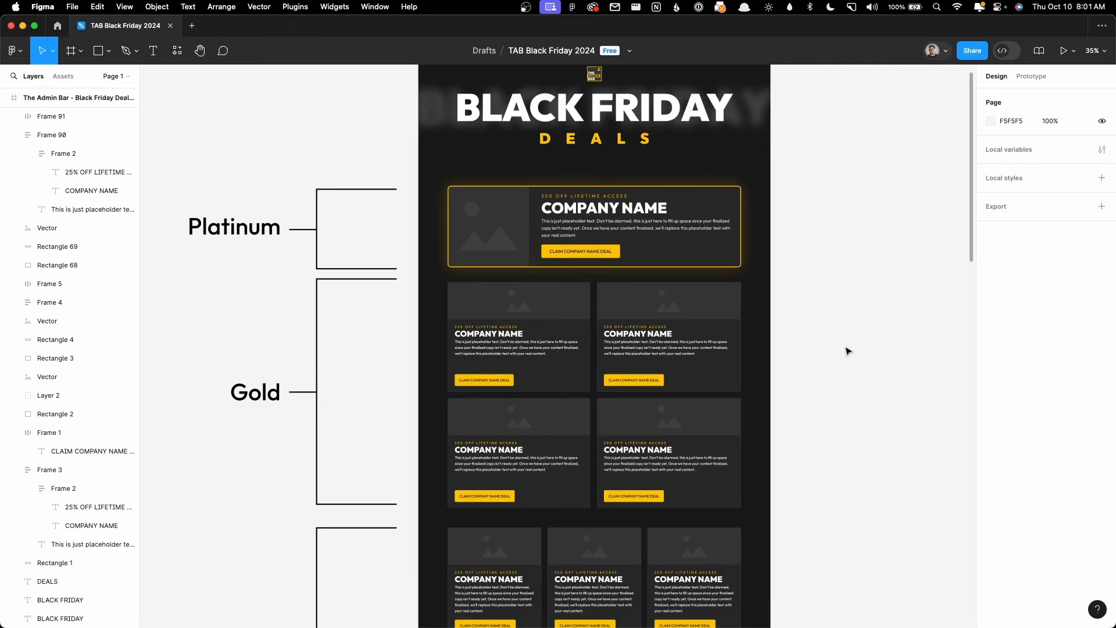
drag(842, 319, 774, 418)
scroll(774, 418, down, 2)
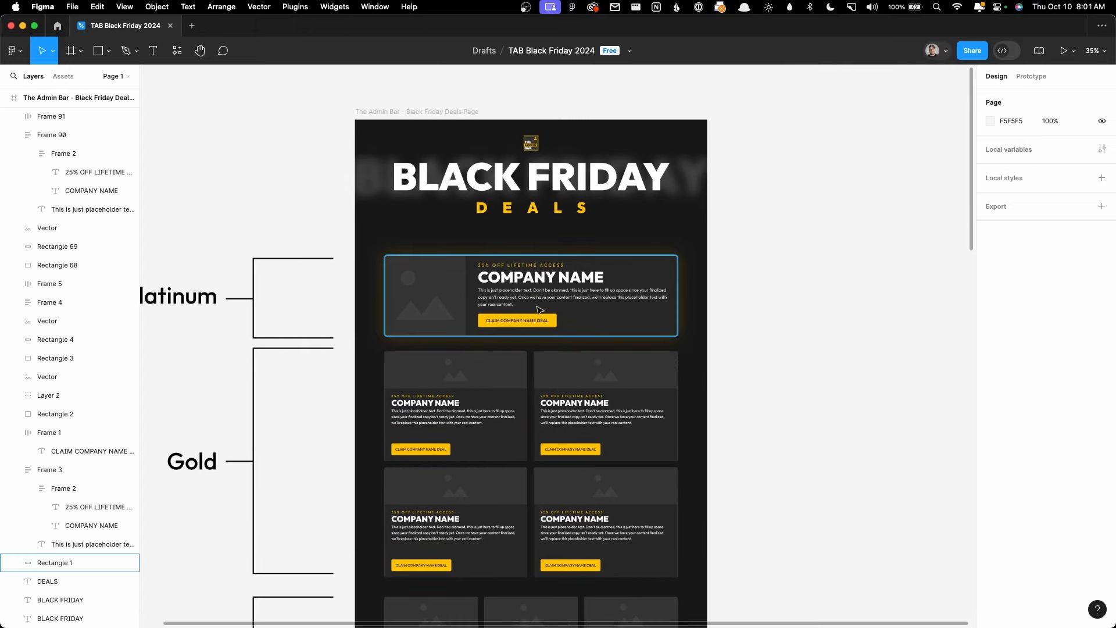
ctrl+scroll(526, 308, up, 5)
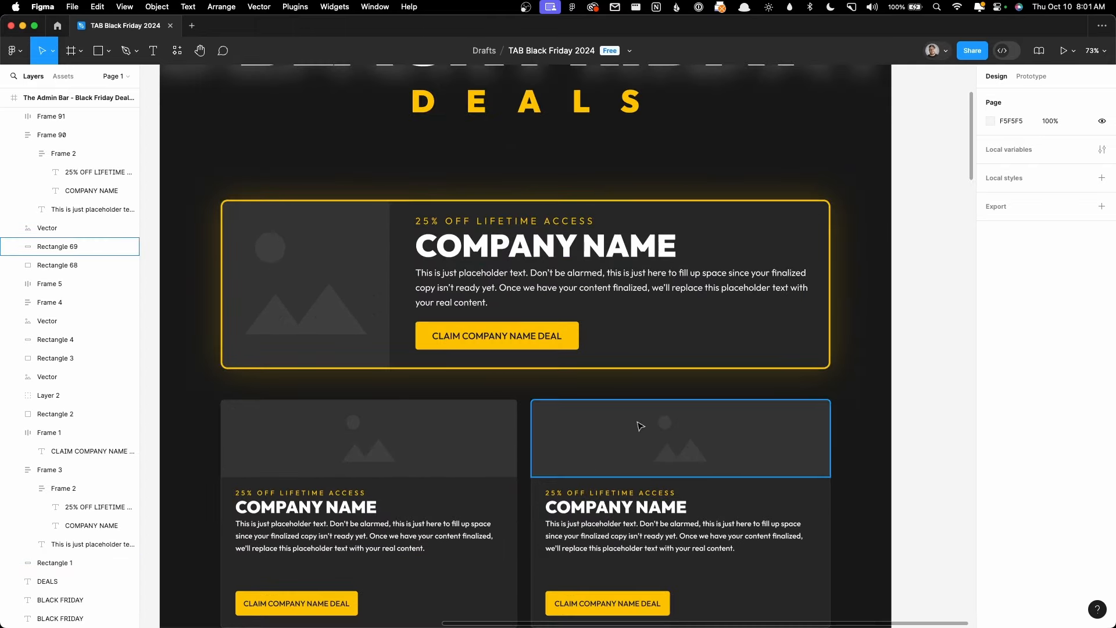
scroll(640, 424, down, 5)
scroll(624, 413, up, 1)
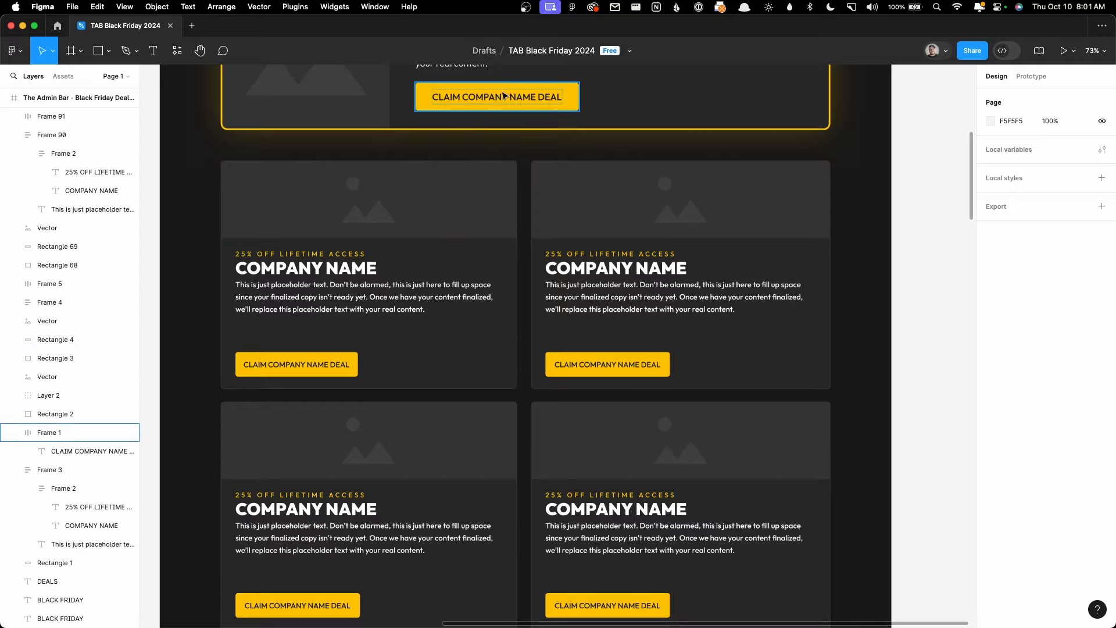
scroll(511, 299, down, 9)
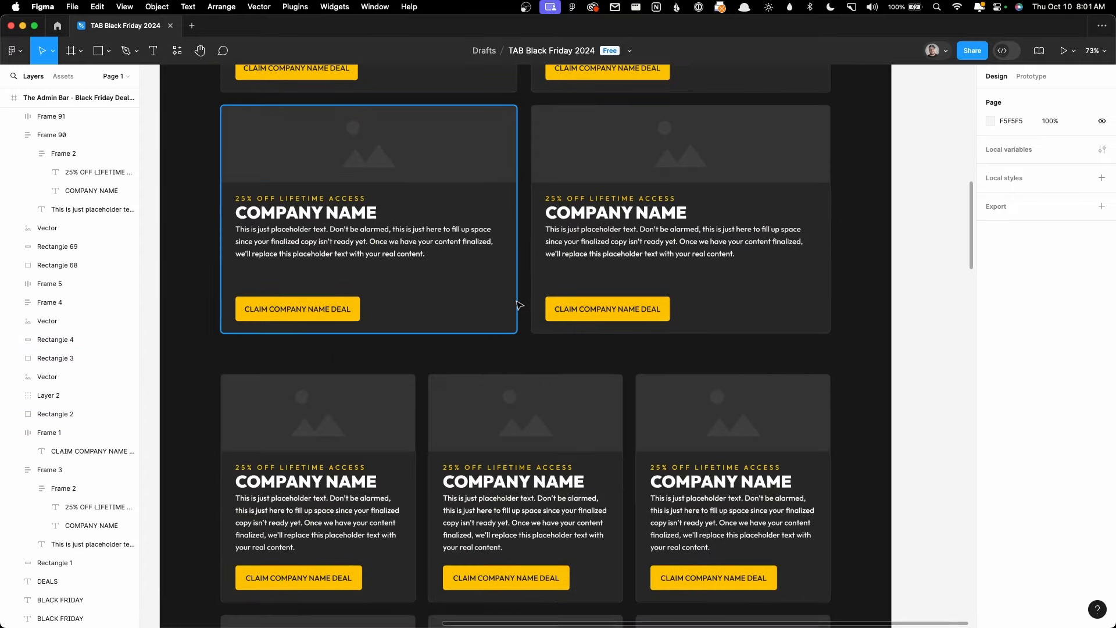
scroll(512, 305, down, 2)
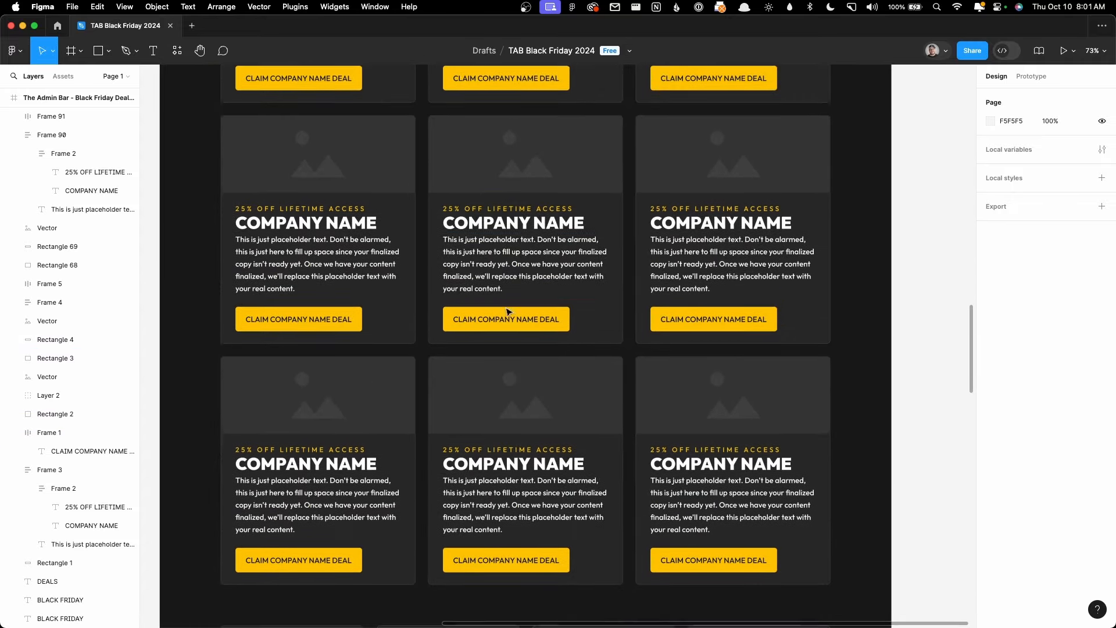
scroll(508, 313, down, 5)
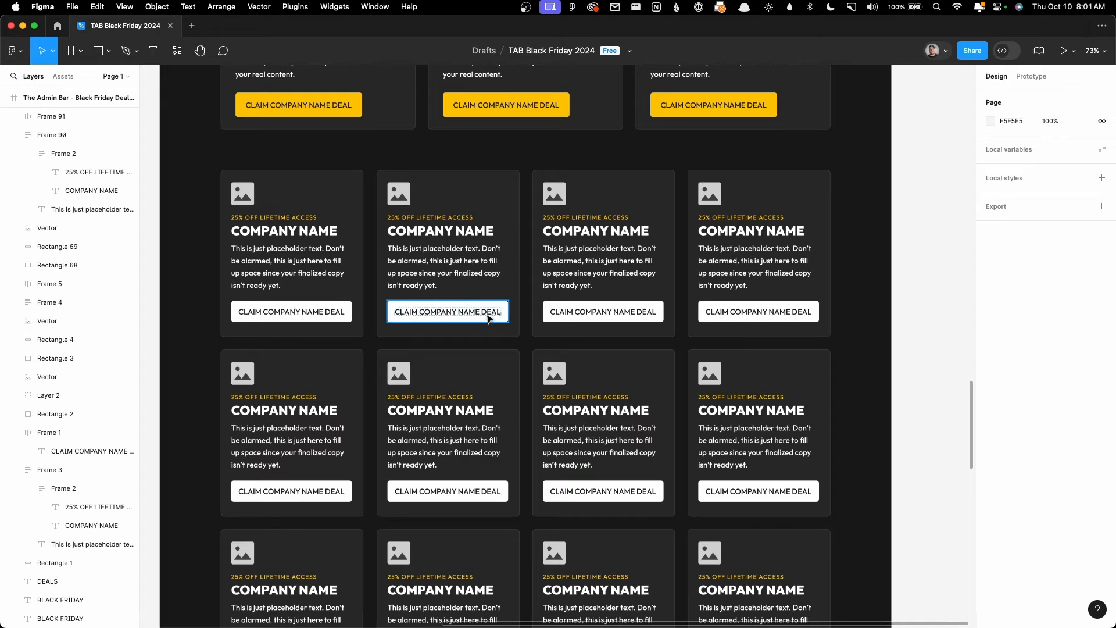
scroll(488, 318, down, 6)
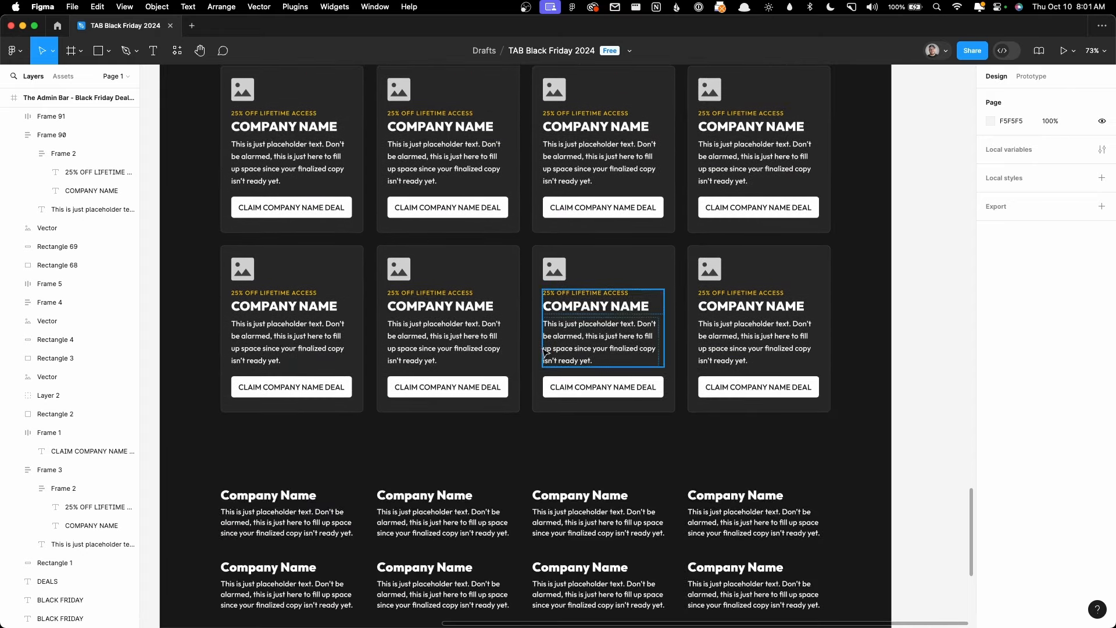
scroll(544, 351, down, 7)
scroll(510, 319, up, 12)
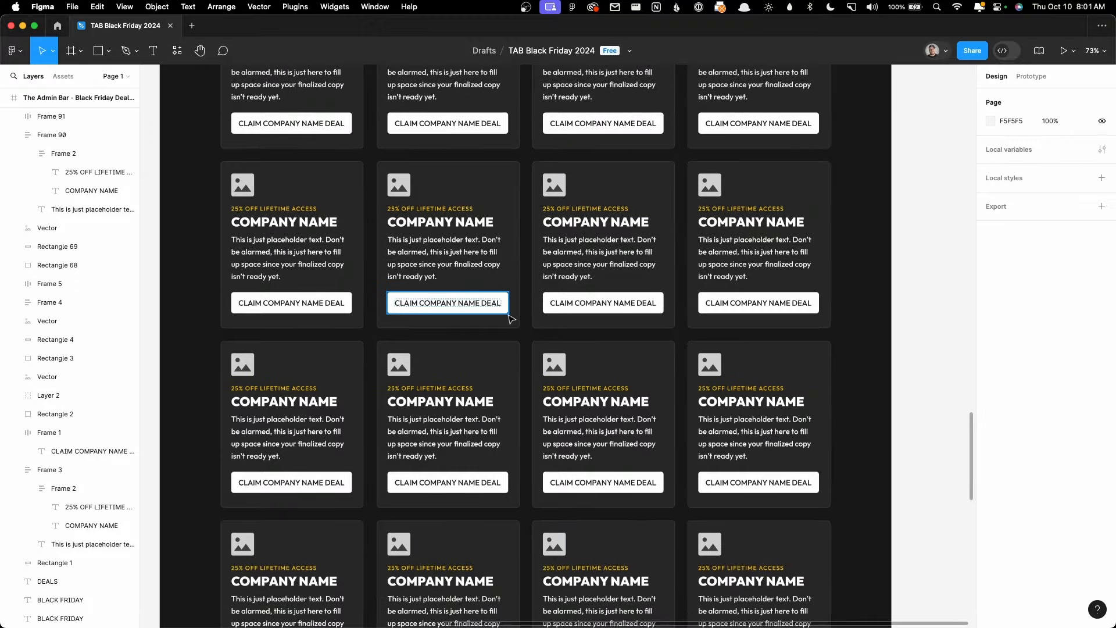
scroll(510, 318, up, 6)
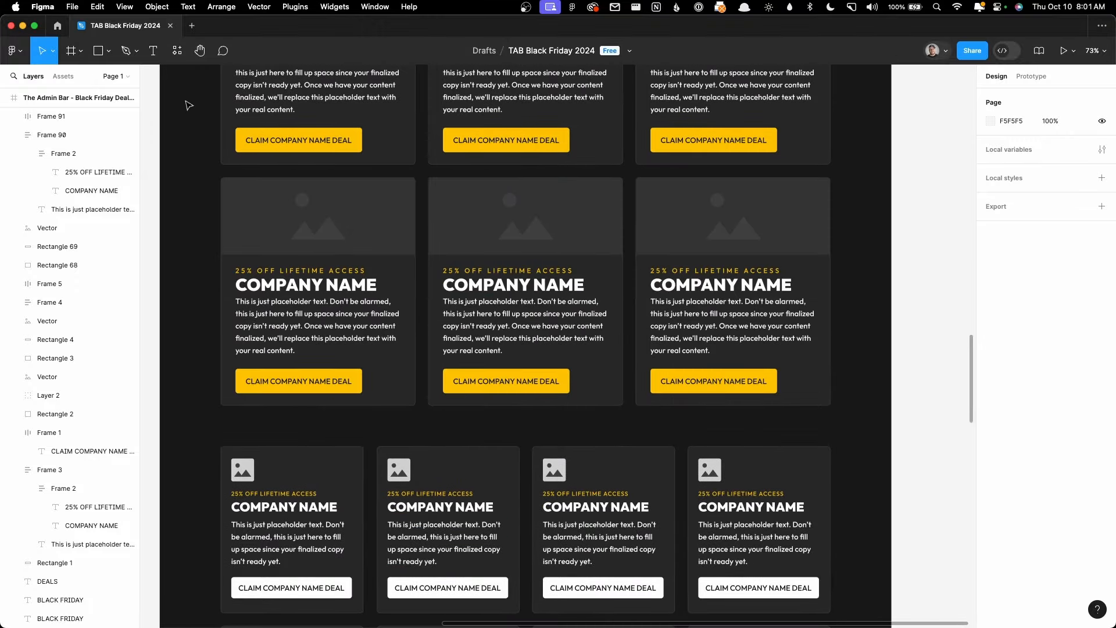
Step: Back in the WordPress editor, delete the Primary Ghost and Primary Outline buttons
click(23, 26)
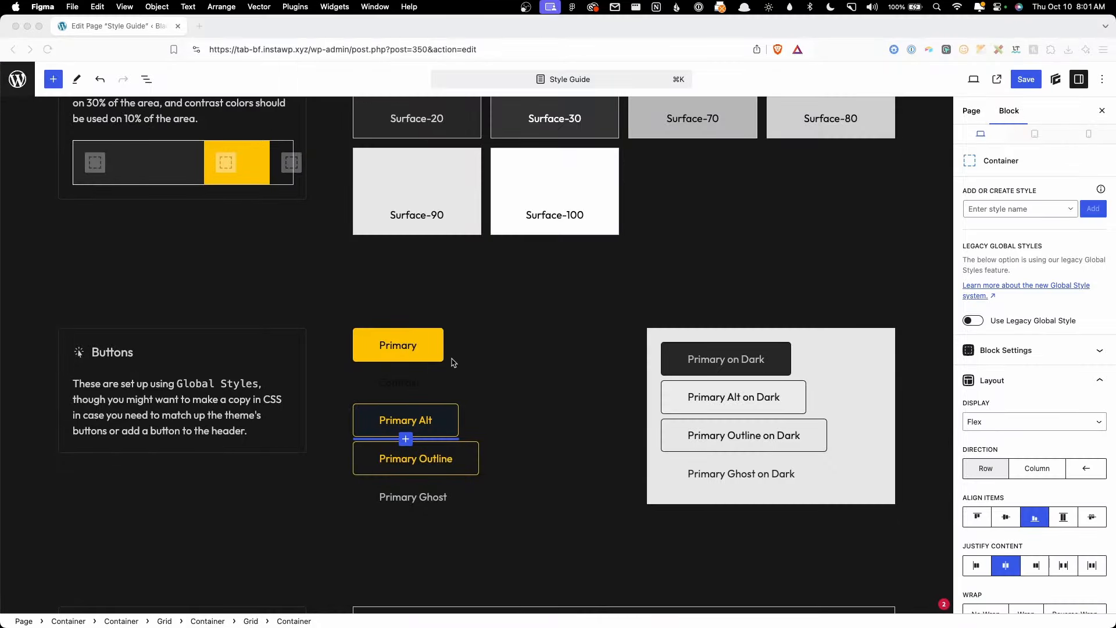
scroll(464, 465, down, 3)
click(446, 396)
key(Up)
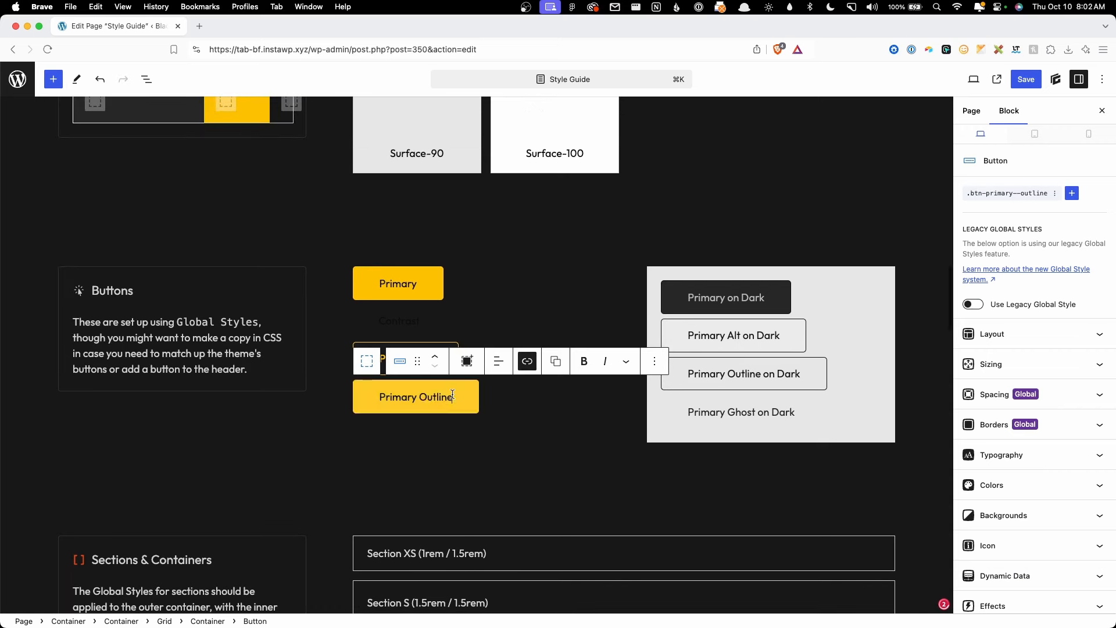
key(Up)
Step: Delete the Contrast button and the whole on-Dark button group
click(415, 329)
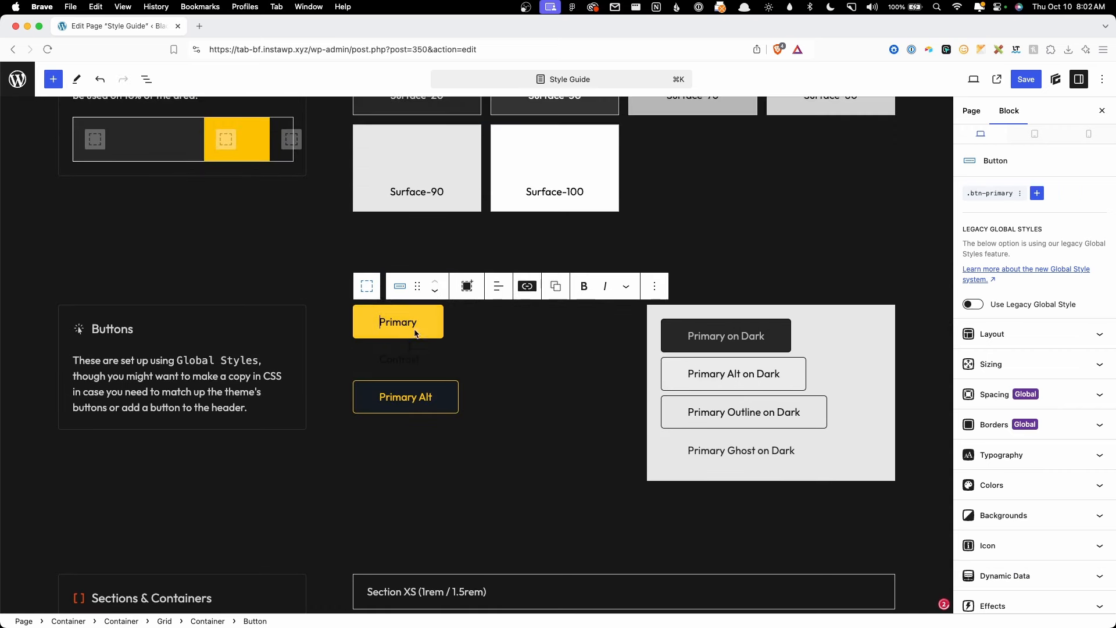
click(398, 359)
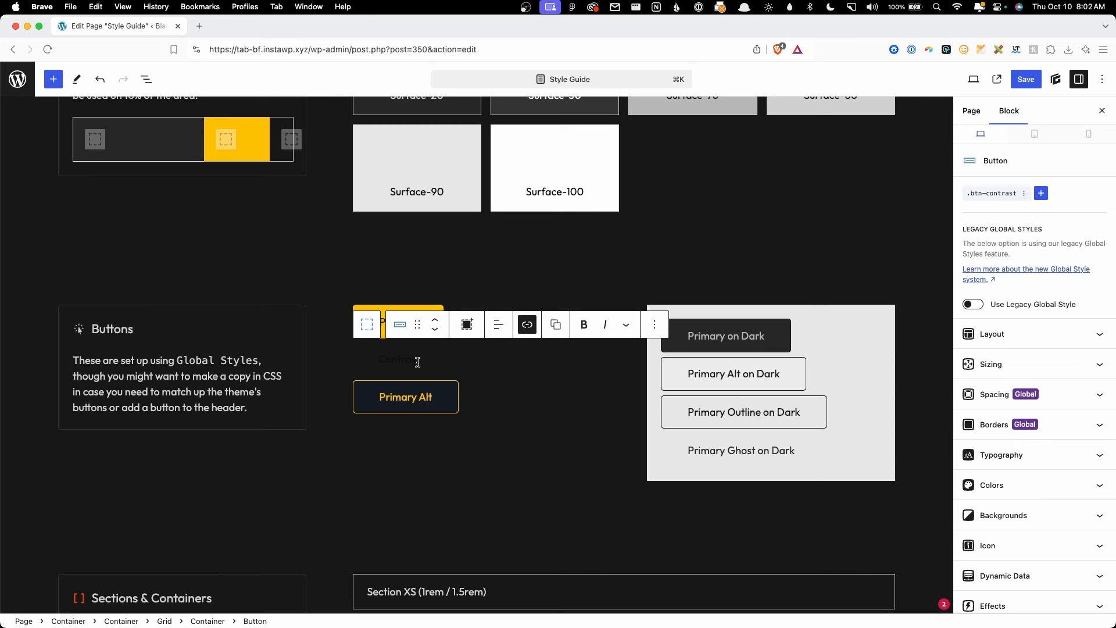
key(Delete)
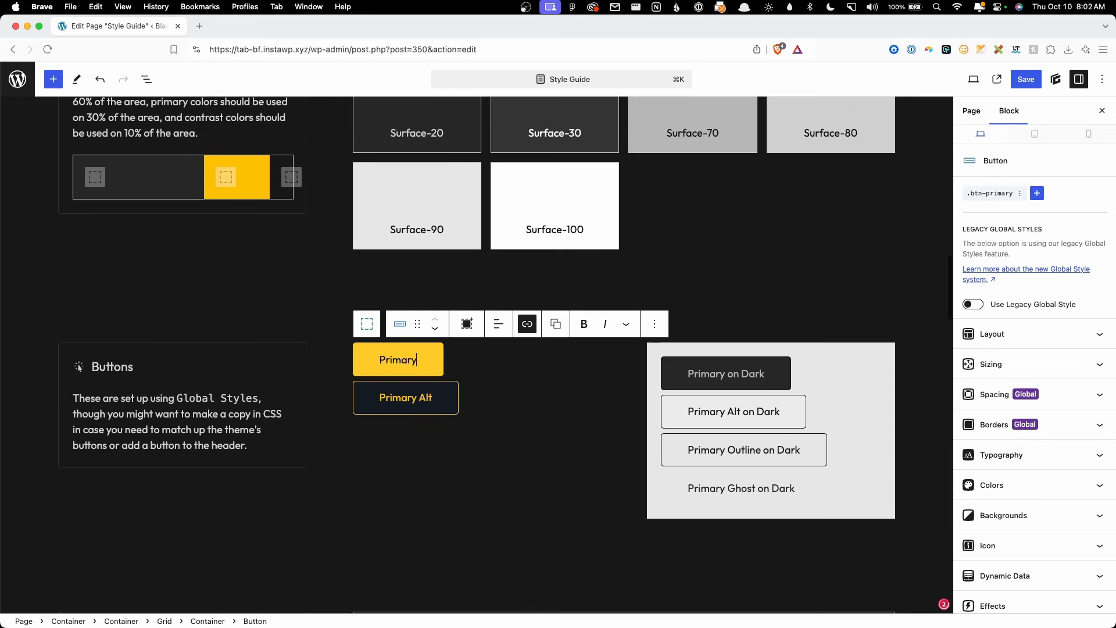
click(673, 511)
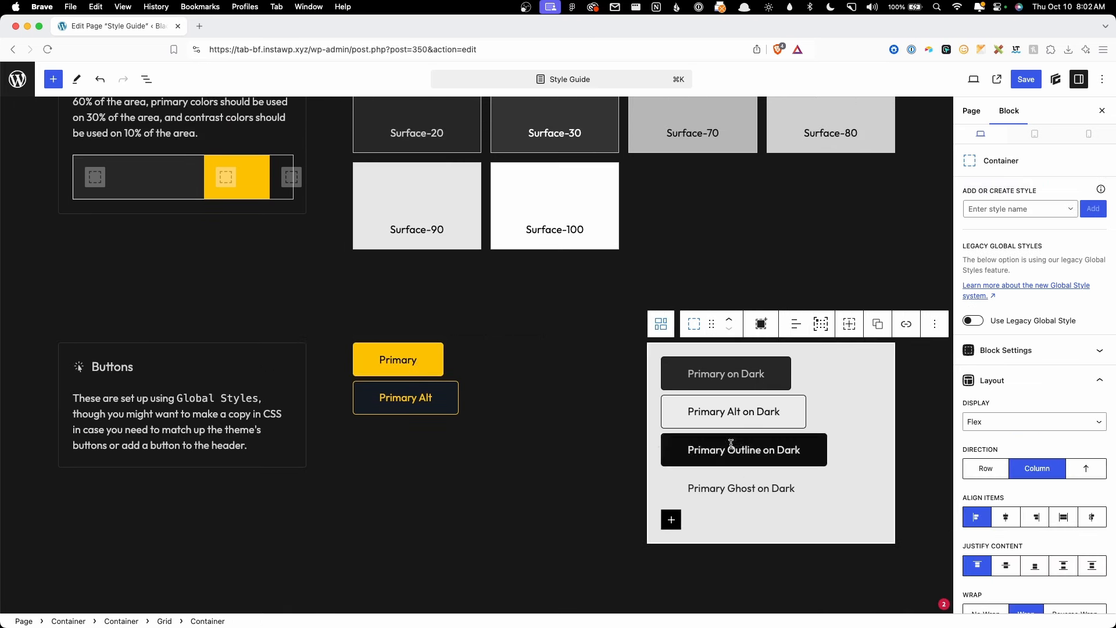
mouse_move(812, 430)
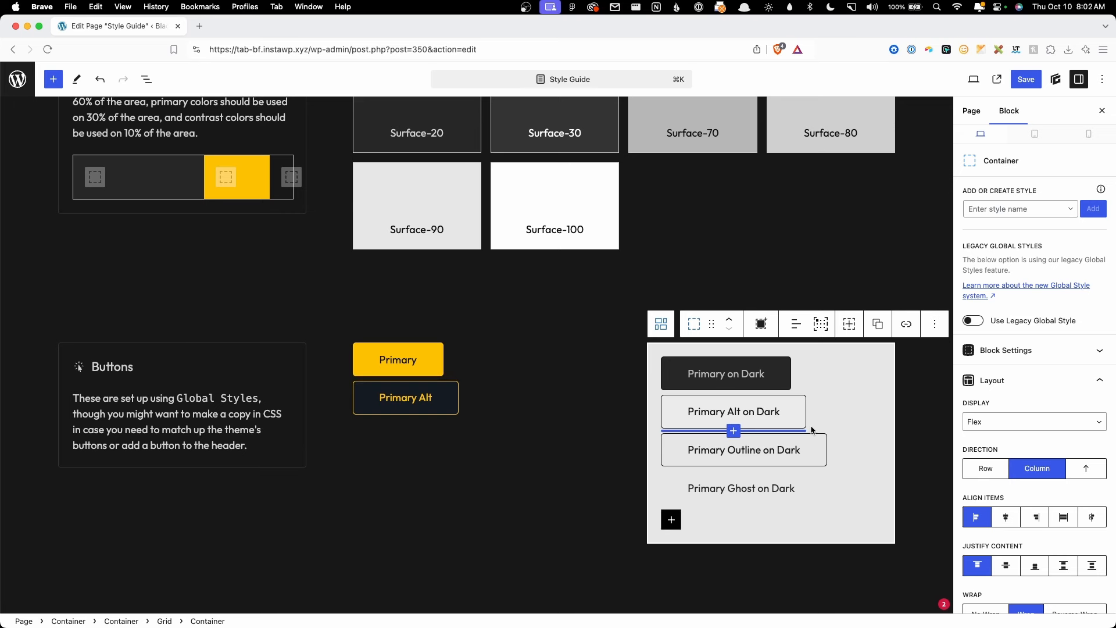
key(Delete)
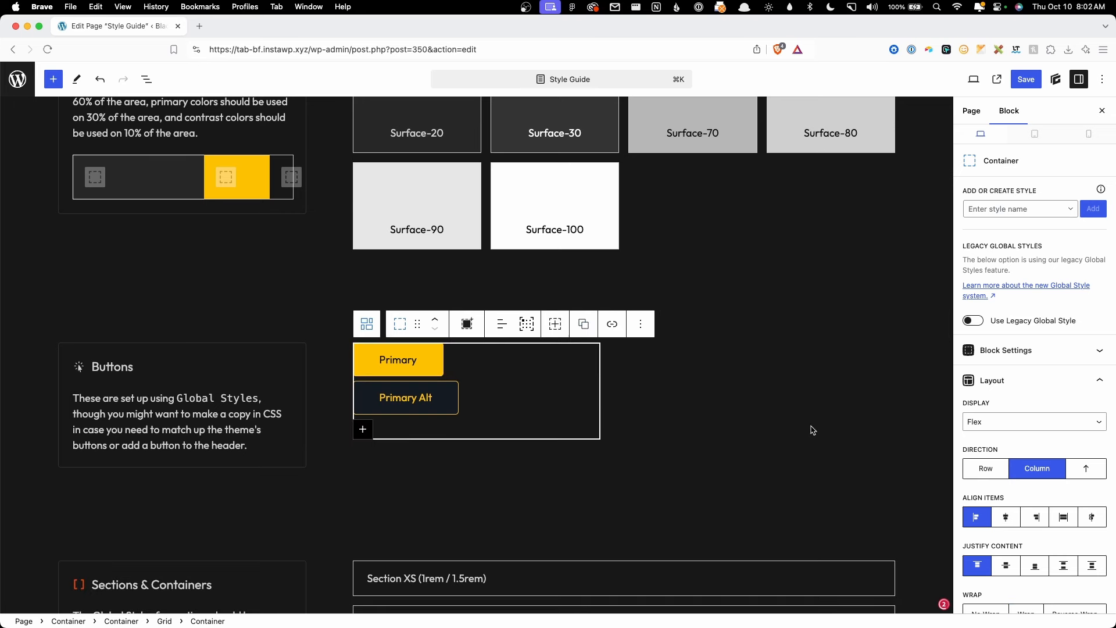
Step: Select the Primary button's label and compare it against the Figma design
click(409, 372)
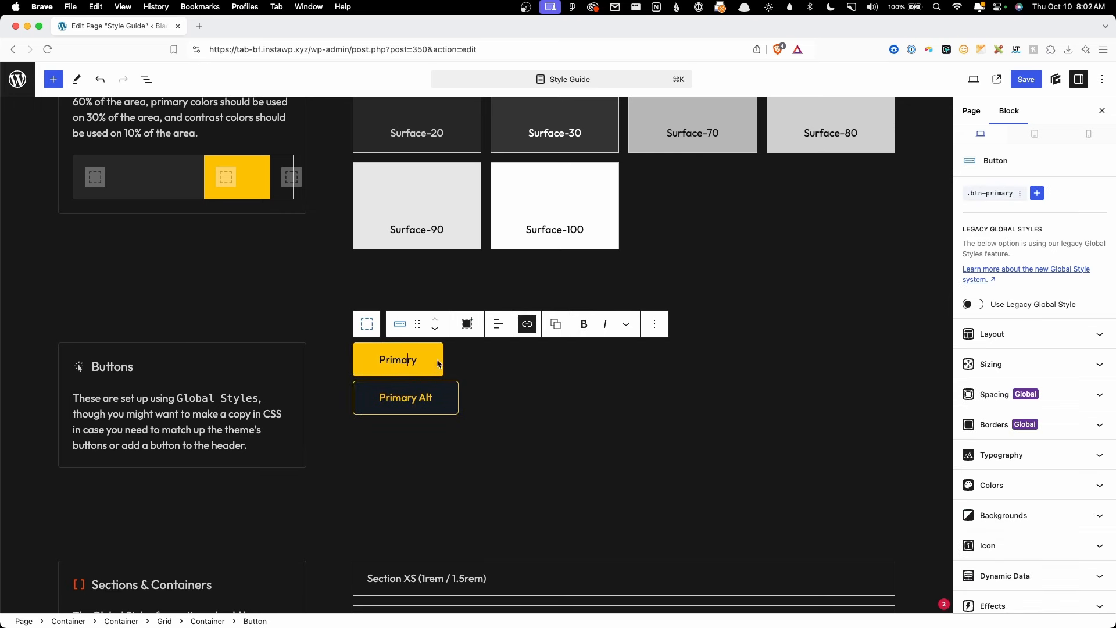
click(402, 358)
click(471, 608)
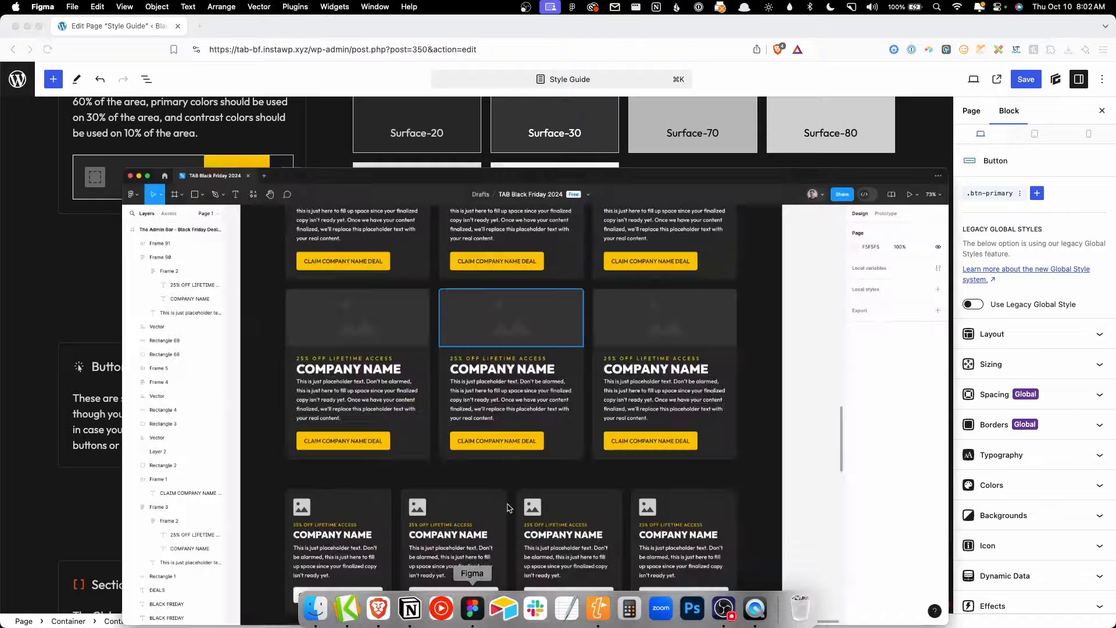
scroll(517, 377, up, 5)
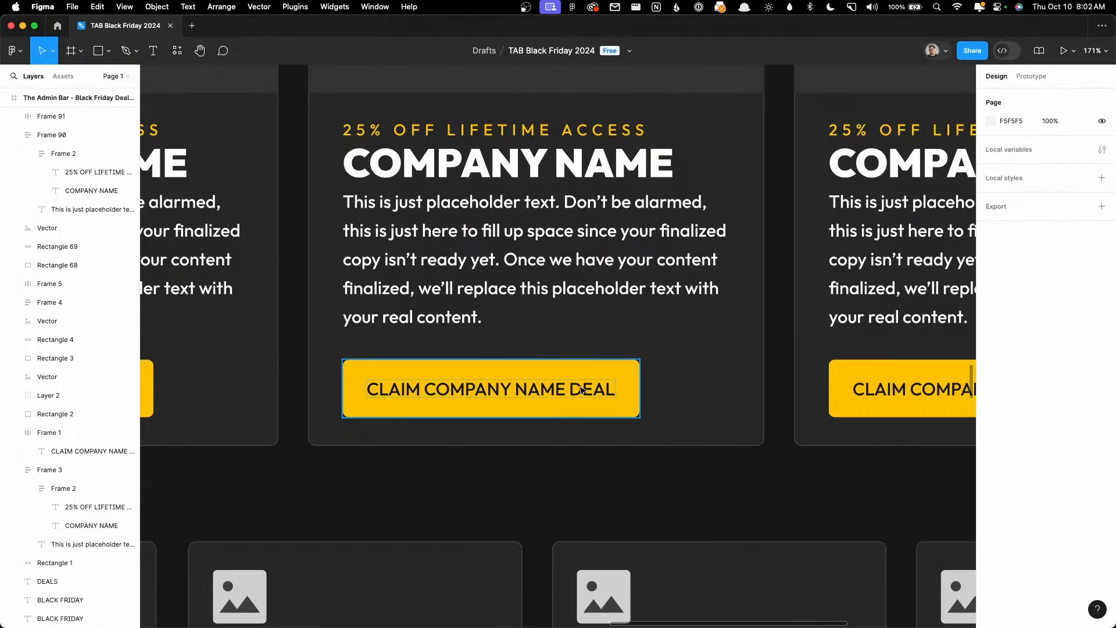
click(23, 26)
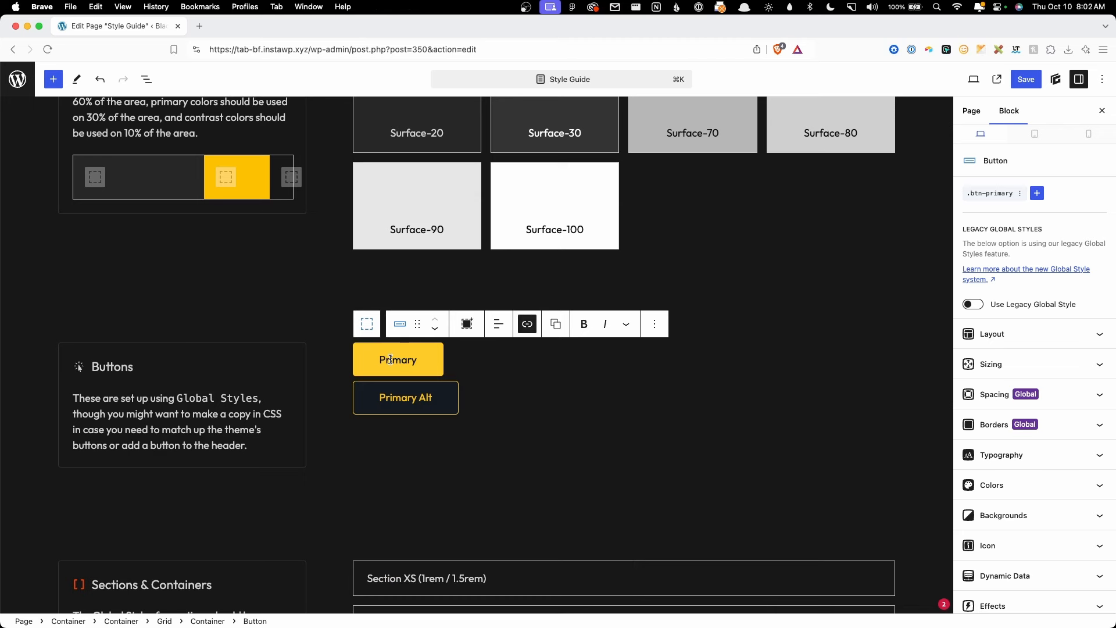
Step: Set the .btn-primary style's typography to Uppercase text transform with .04em letter spacing
click(989, 193)
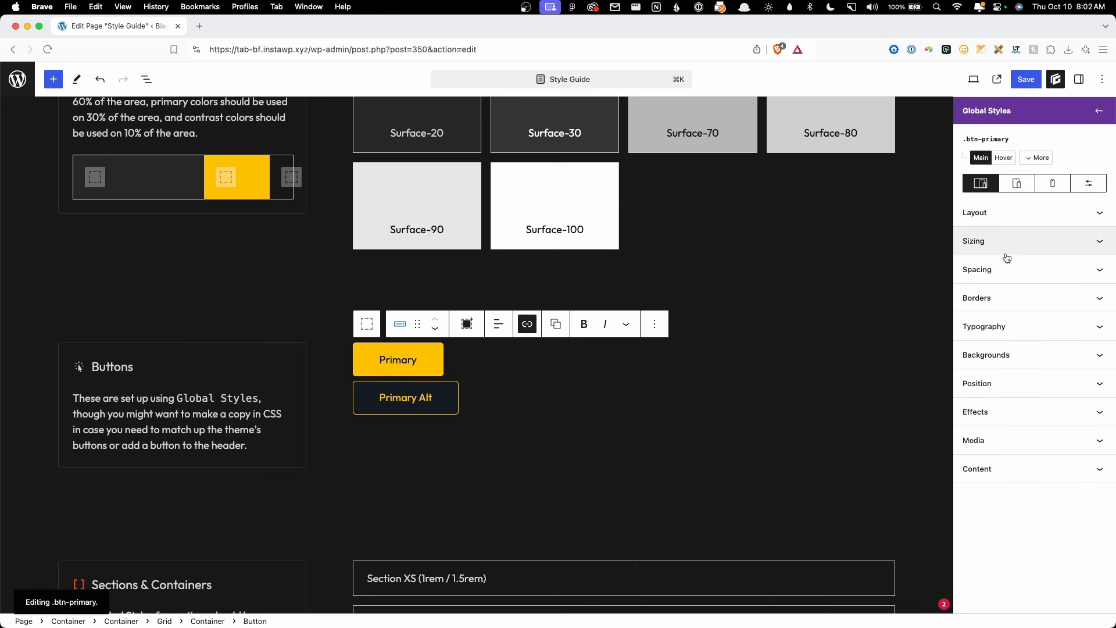
click(1002, 326)
scroll(1003, 341, down, 5)
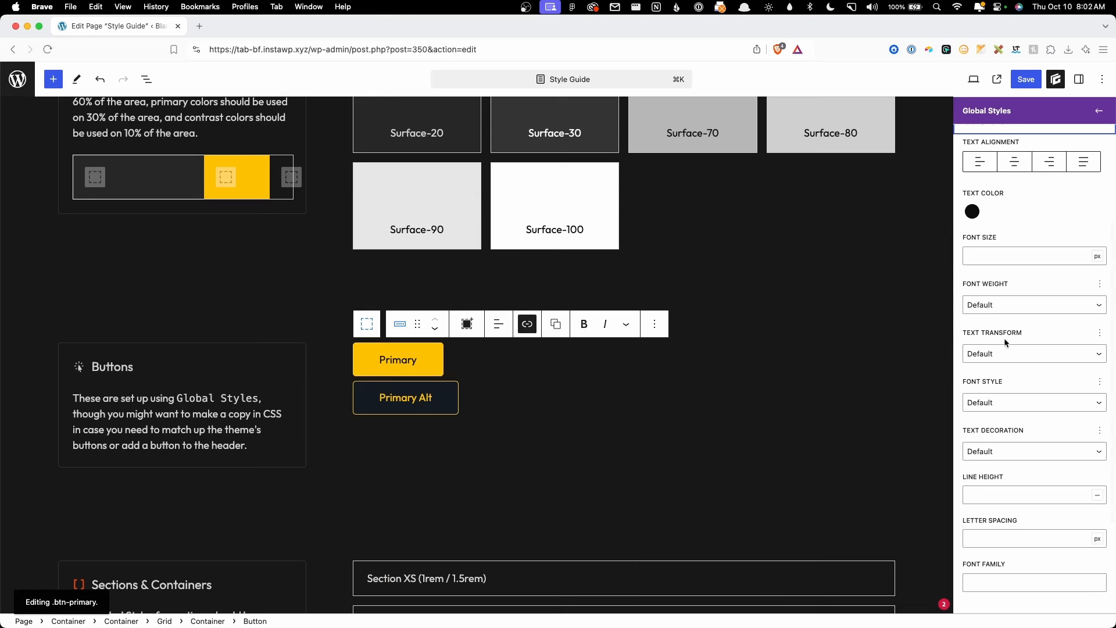
click(999, 359)
click(1003, 378)
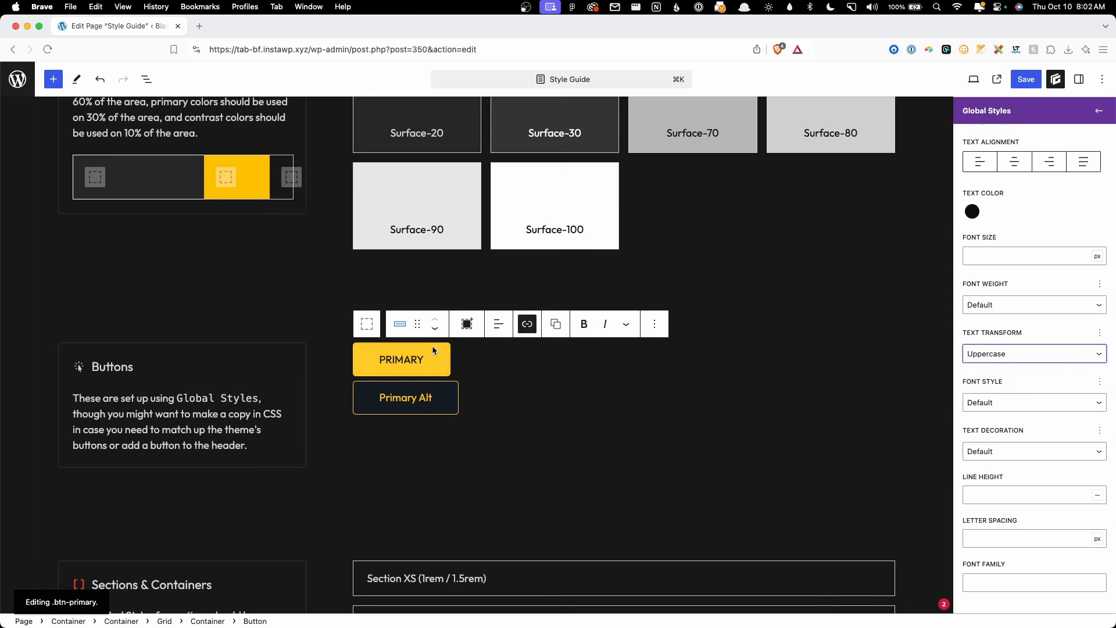
scroll(1005, 498, down, 2)
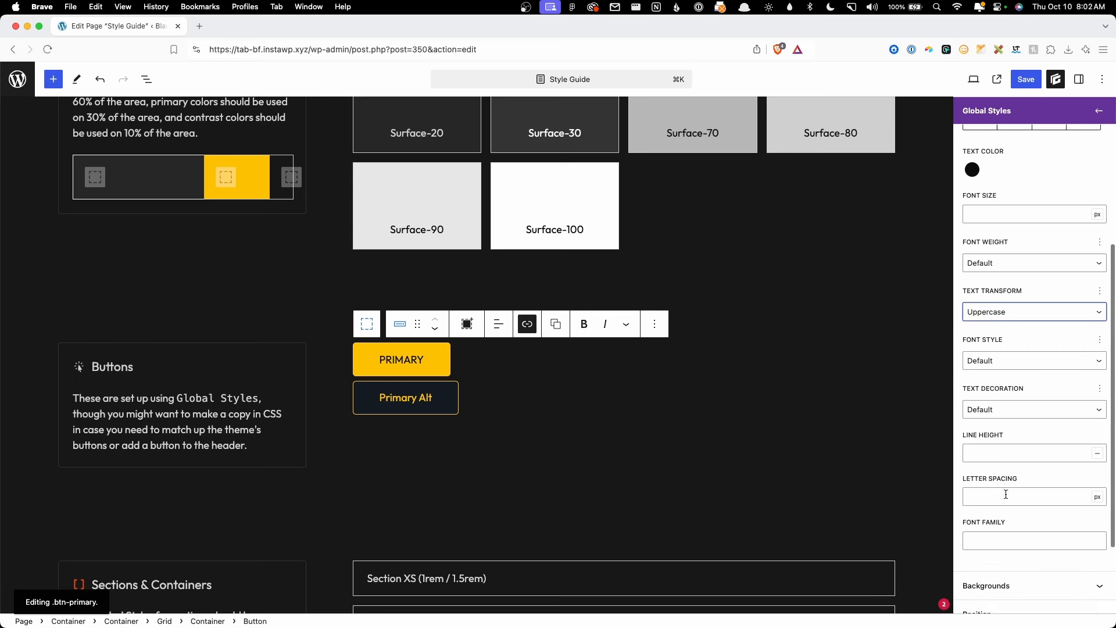
click(1000, 498)
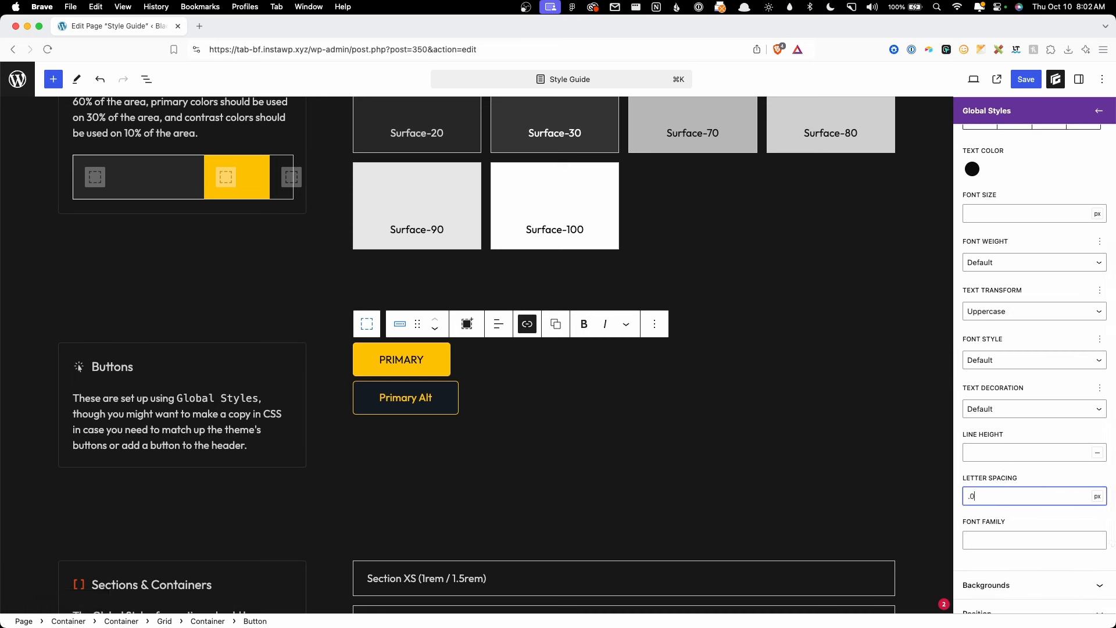
text(.02em)
text(04)
Step: In Figma, select the white CLAIM COMPANY NAME DEAL button frame to view its size and colours
click(473, 605)
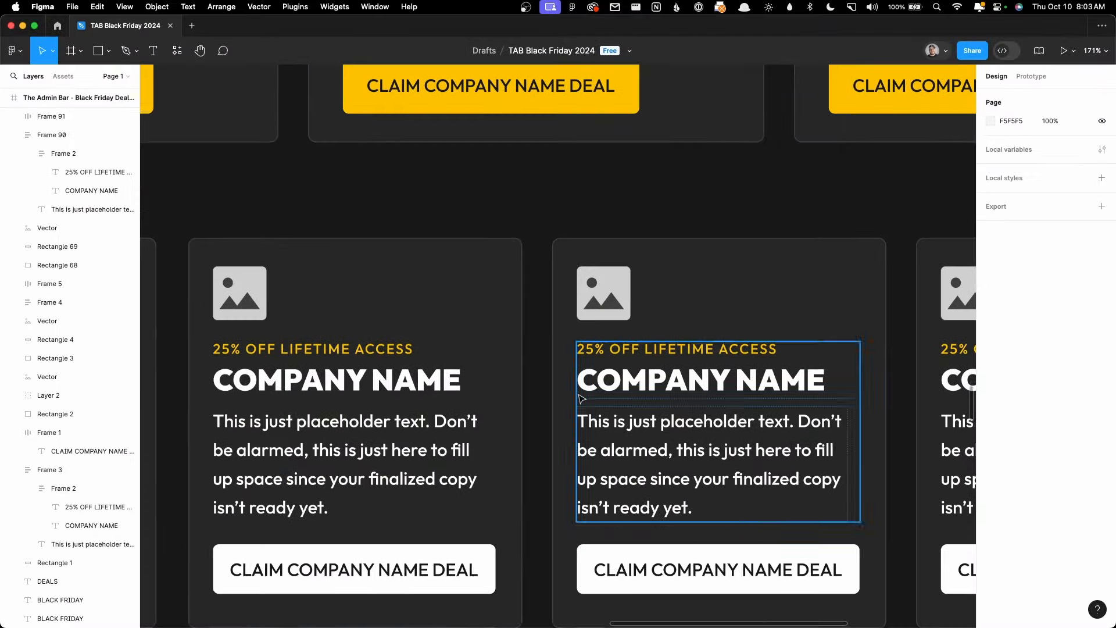
scroll(537, 408, down, 5)
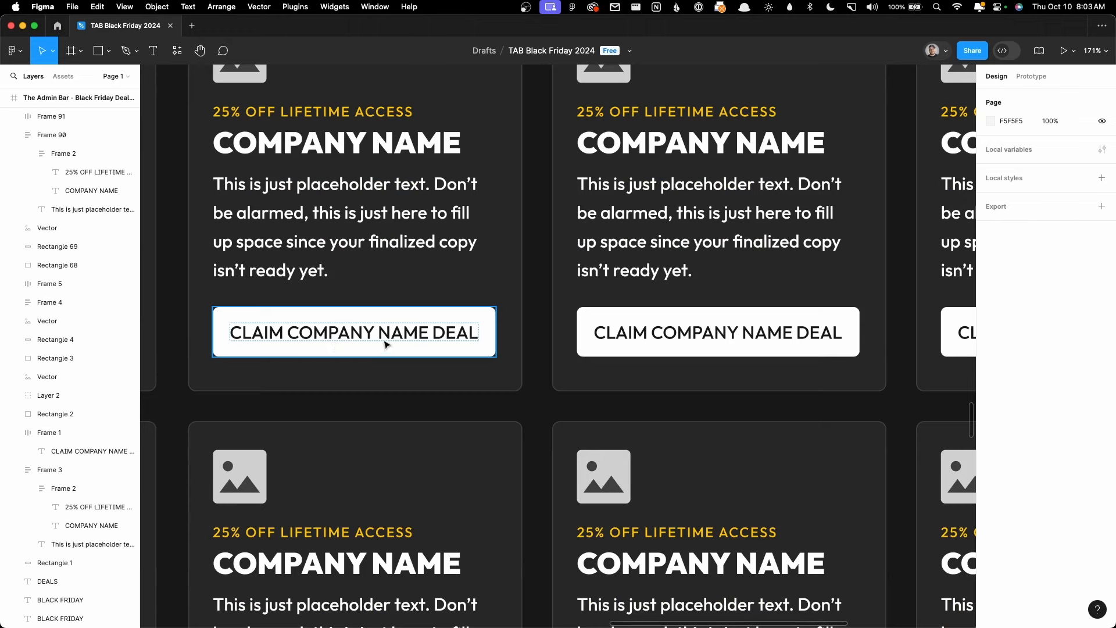
click(267, 318)
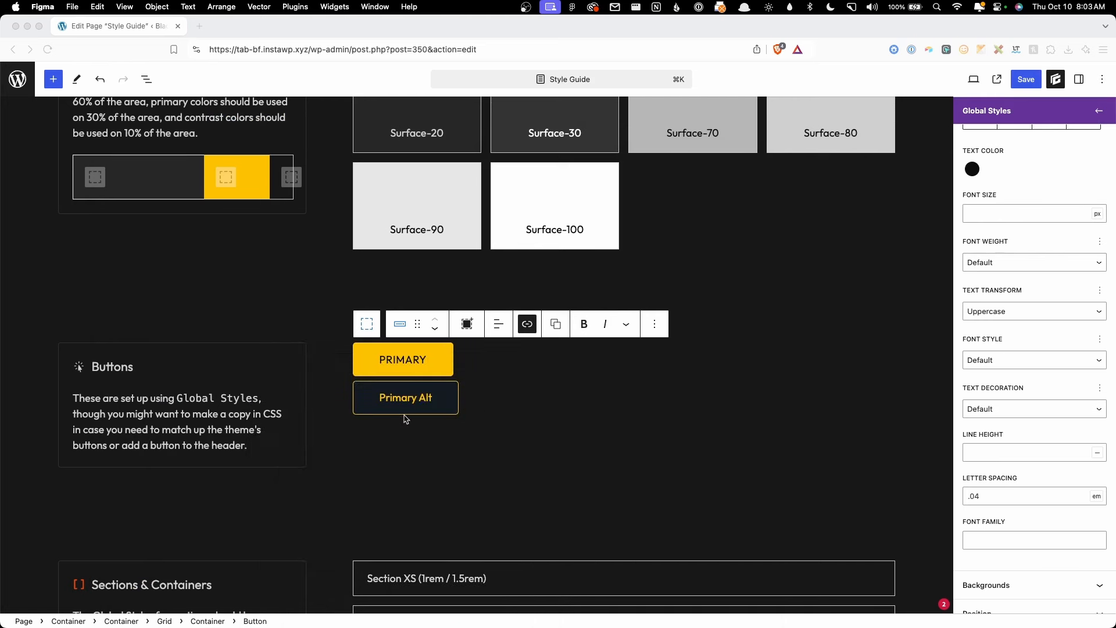
Step: Select the Primary Alt button and set its .btn-primary--alt style to Uppercase with .04em letter spacing
click(406, 415)
click(417, 399)
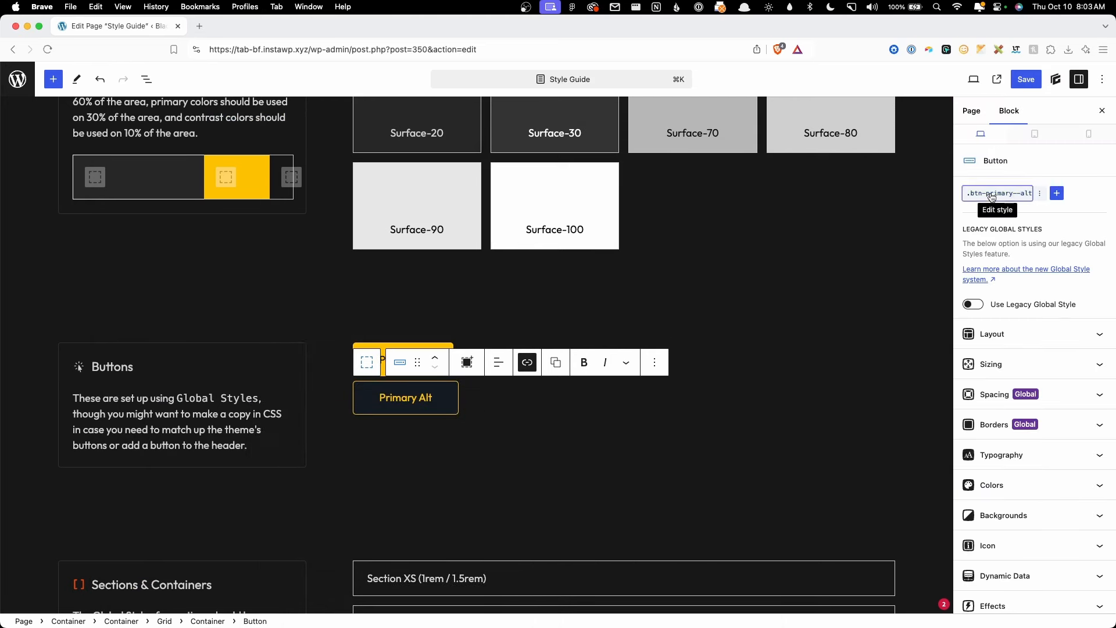
click(986, 199)
click(1026, 337)
scroll(1026, 337, down, 5)
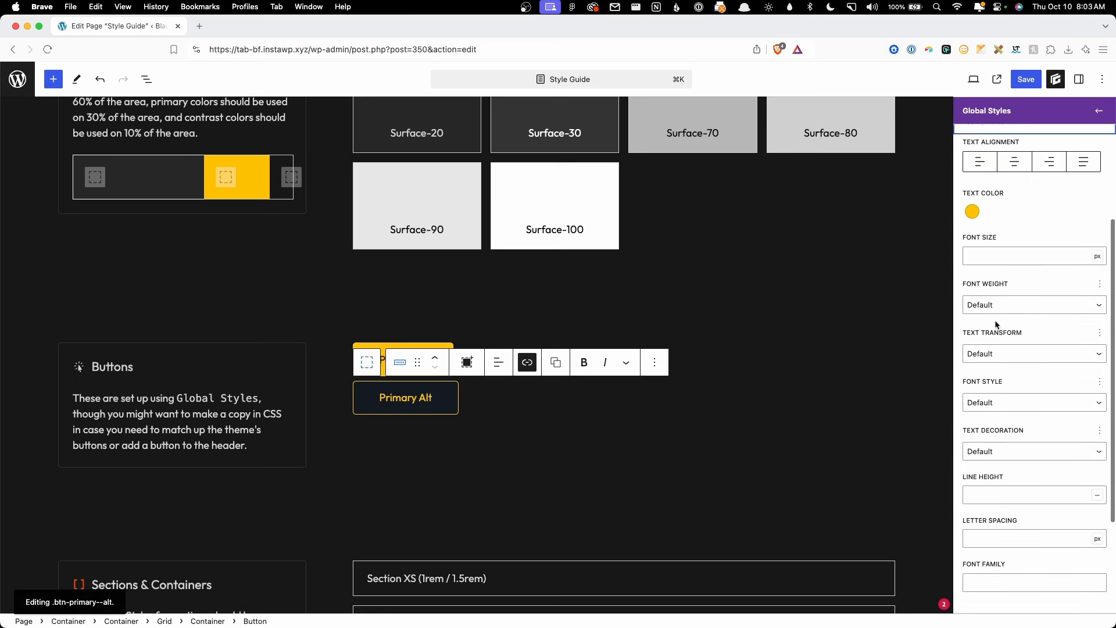
click(1007, 352)
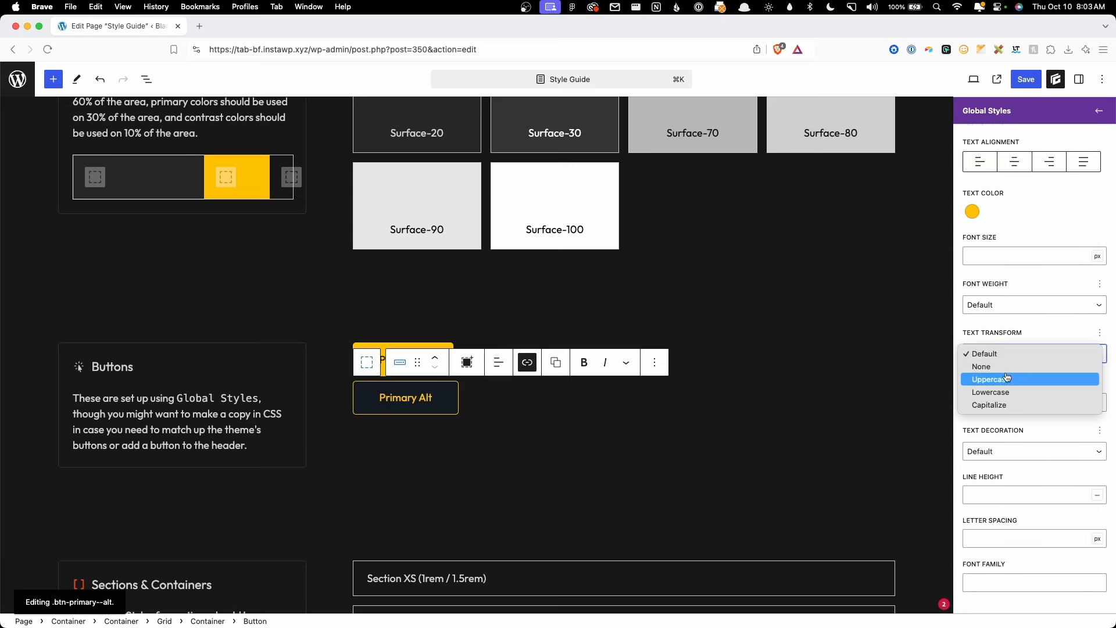
click(1007, 379)
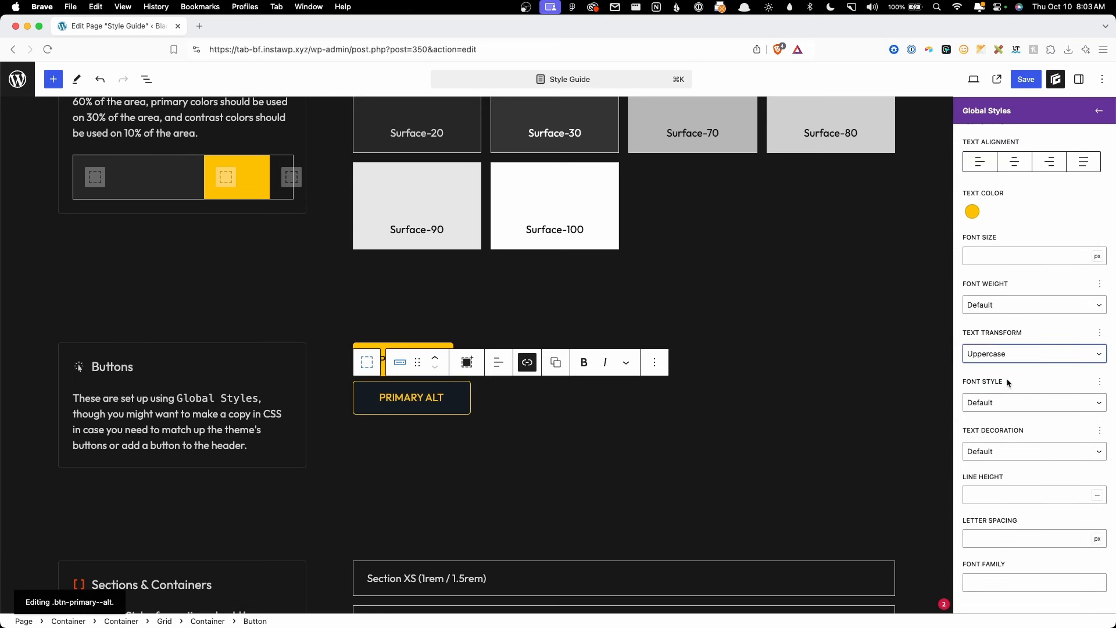
click(987, 532)
text(.04)
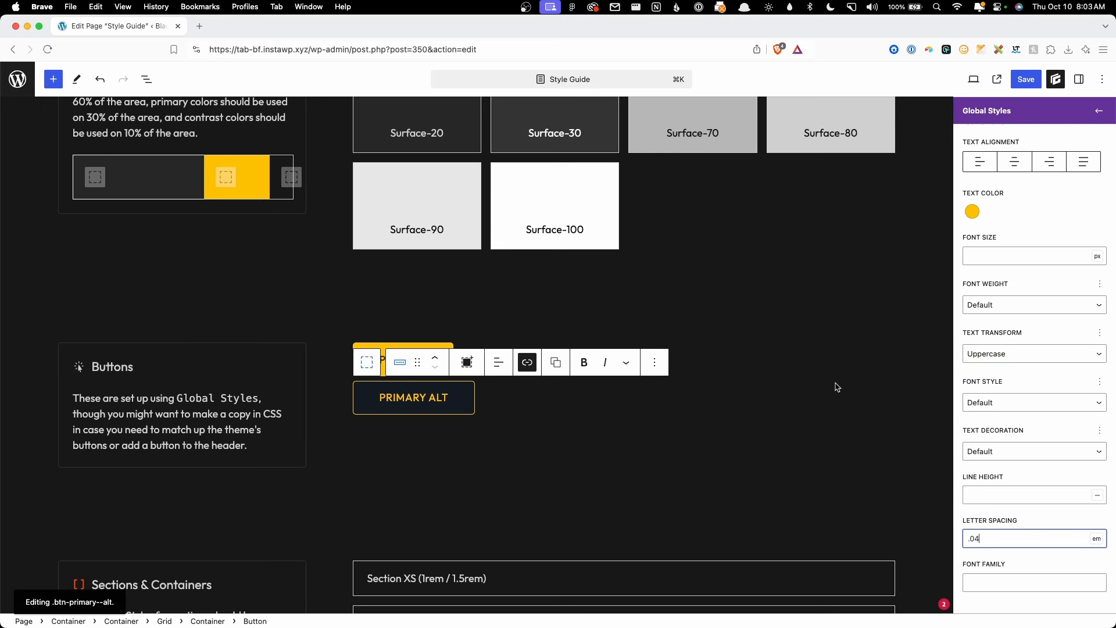
scroll(1032, 244, up, 5)
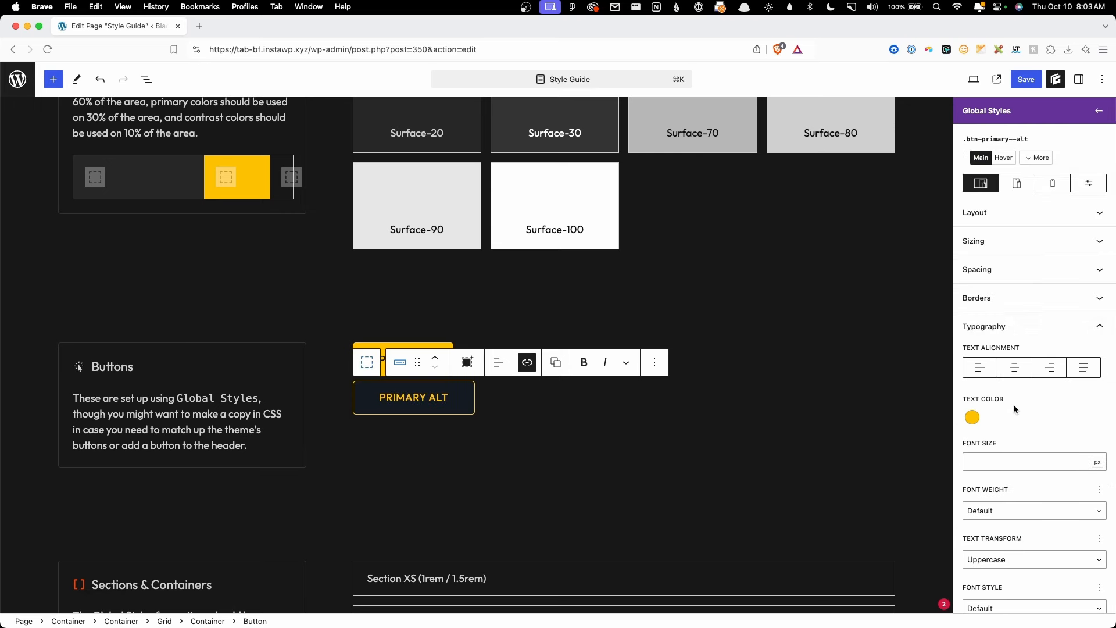
Step: Set the .btn-primary--alt text colour to the surface-10 preset
click(967, 421)
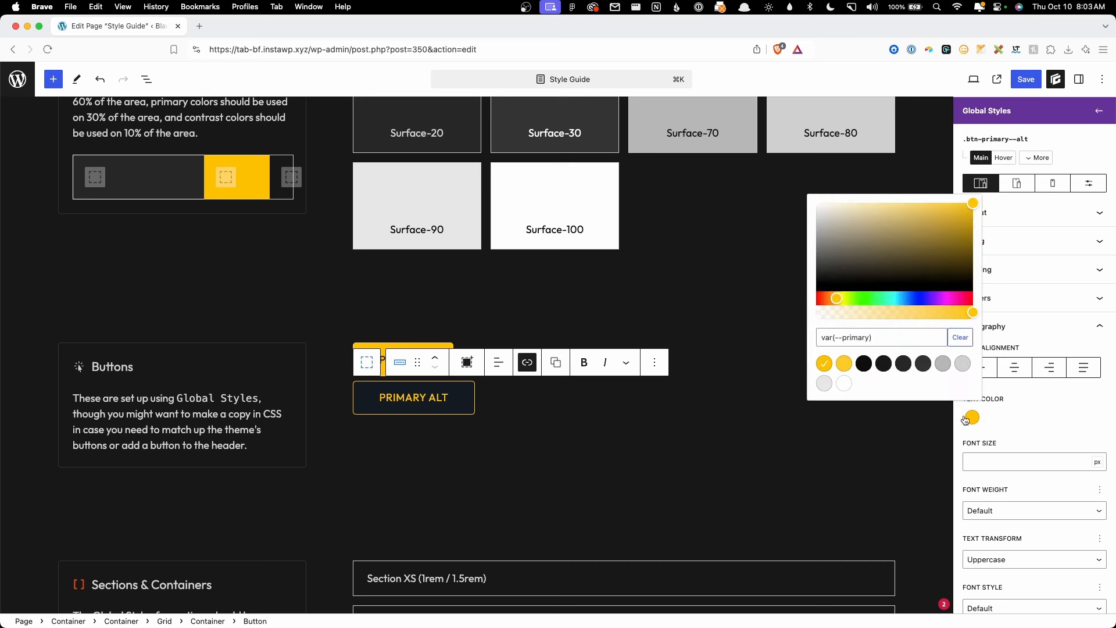
click(887, 368)
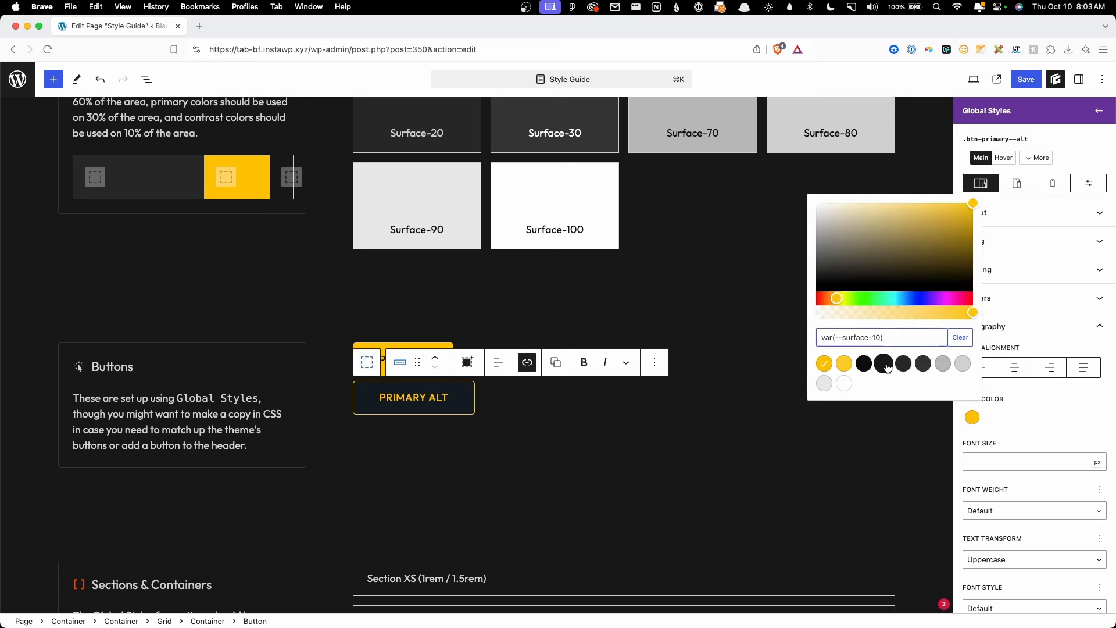
click(1033, 429)
scroll(1013, 403, down, 6)
Step: Set the .btn-primary--alt background colour to surface-80
click(1003, 465)
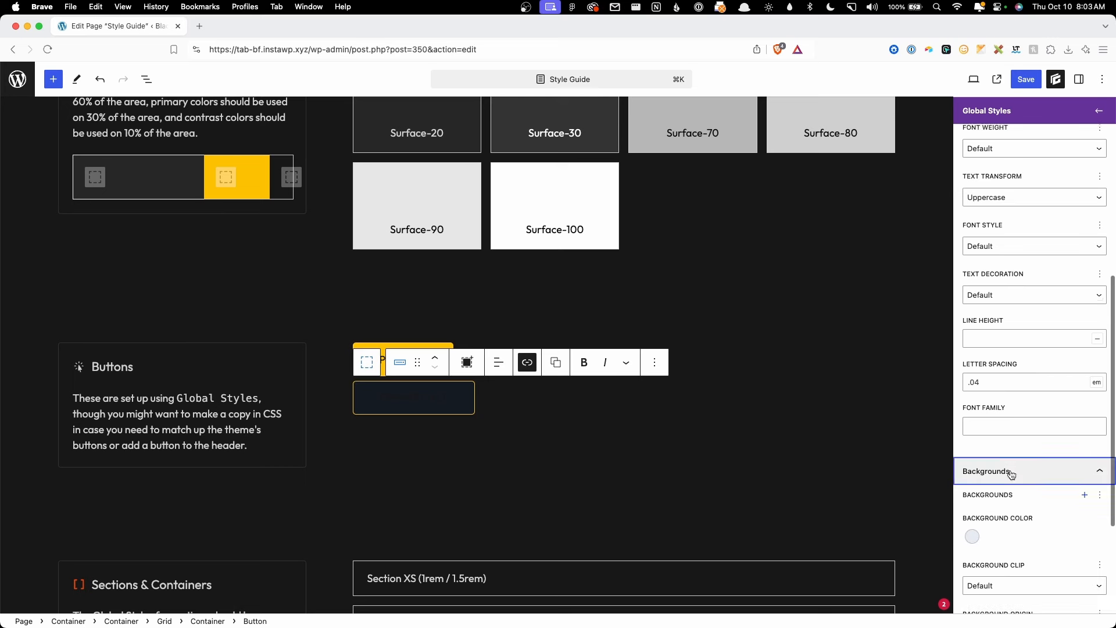
click(971, 435)
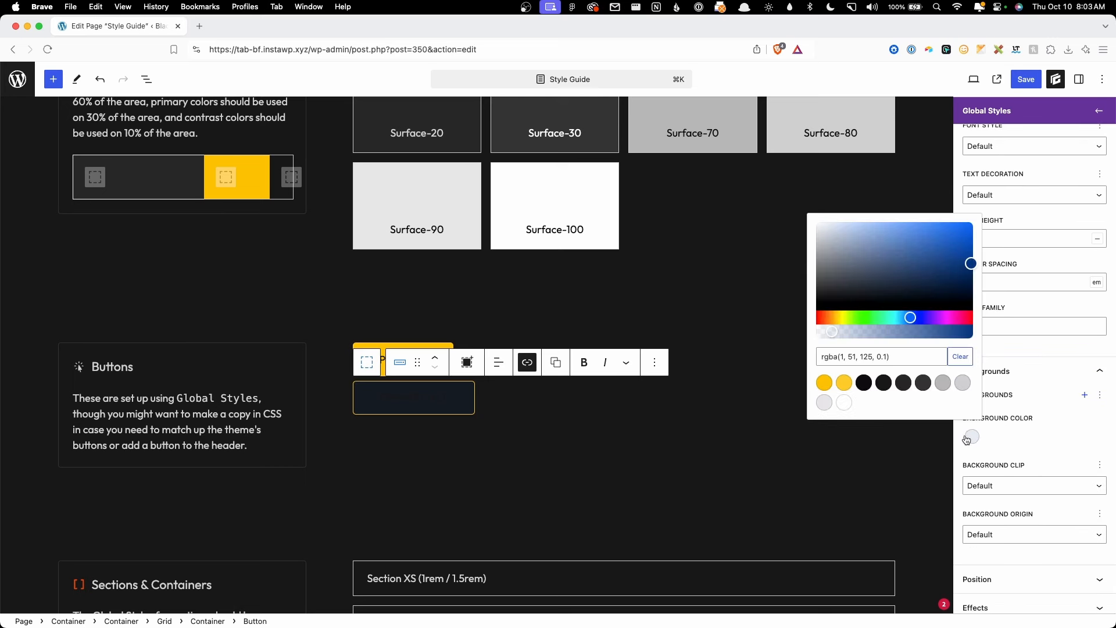
click(958, 389)
click(946, 384)
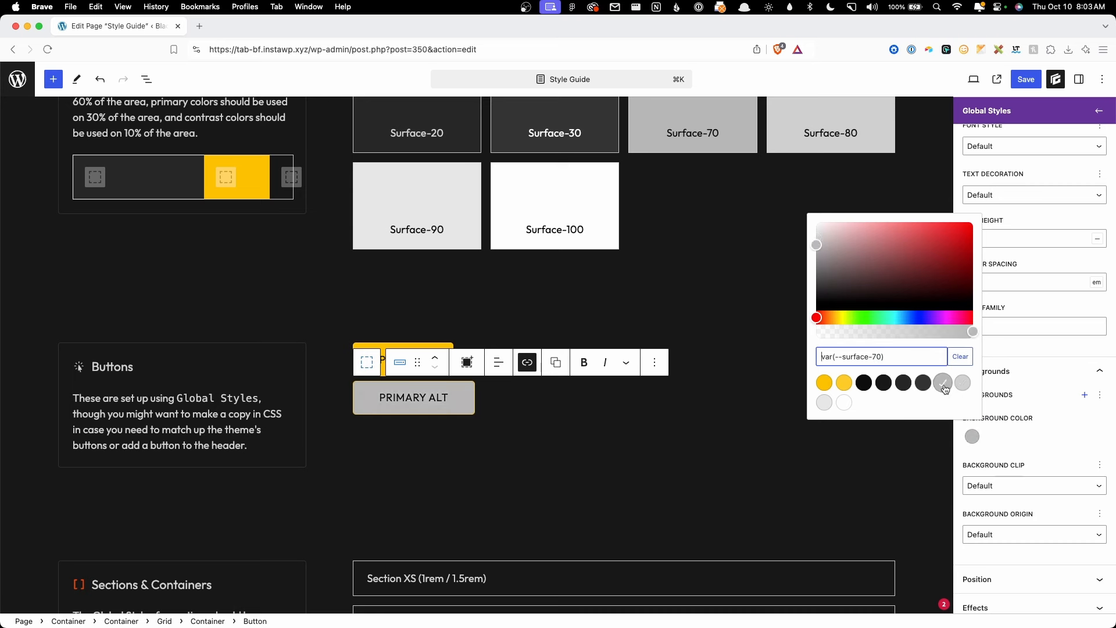
click(959, 388)
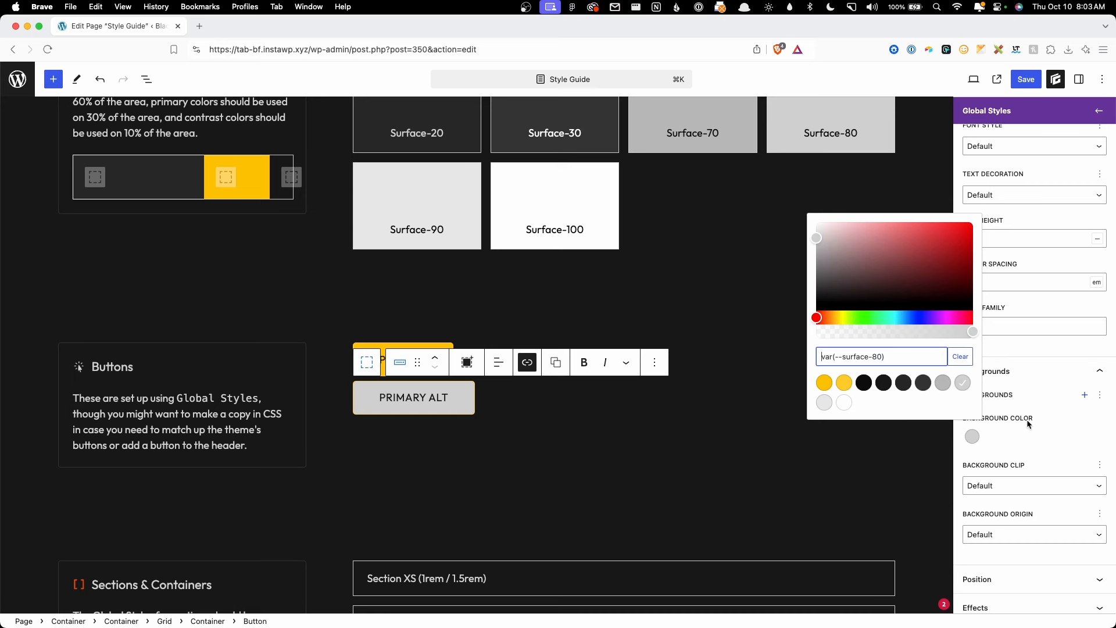
click(1028, 443)
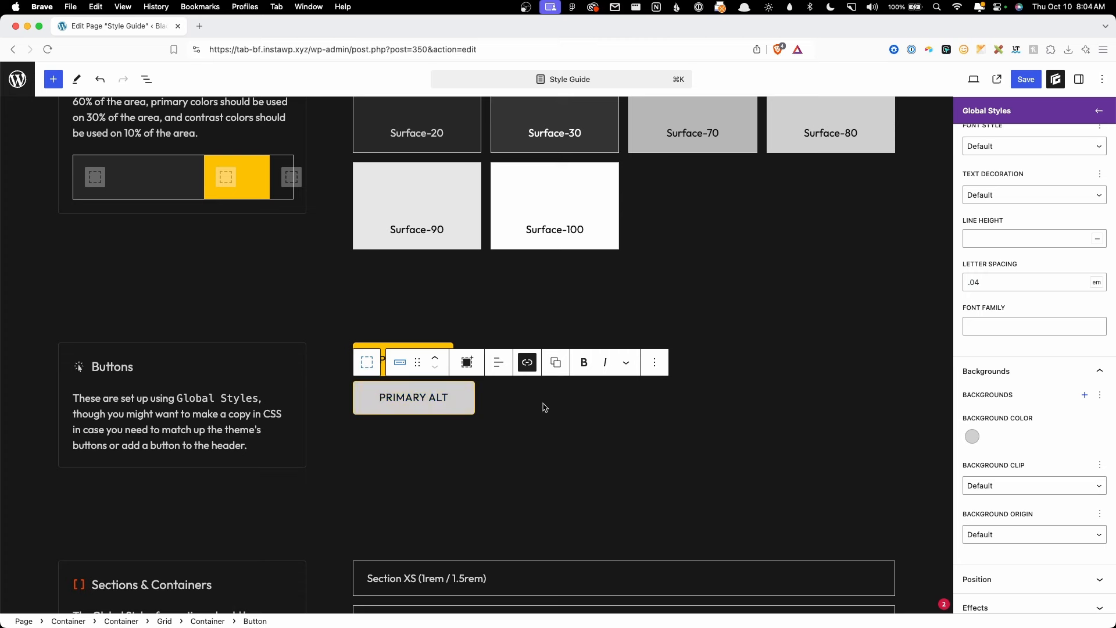
Step: Set the .btn-primary--alt border colour to surface-80, then reselect the PRIMARY ALT button
scroll(1002, 418, up, 10)
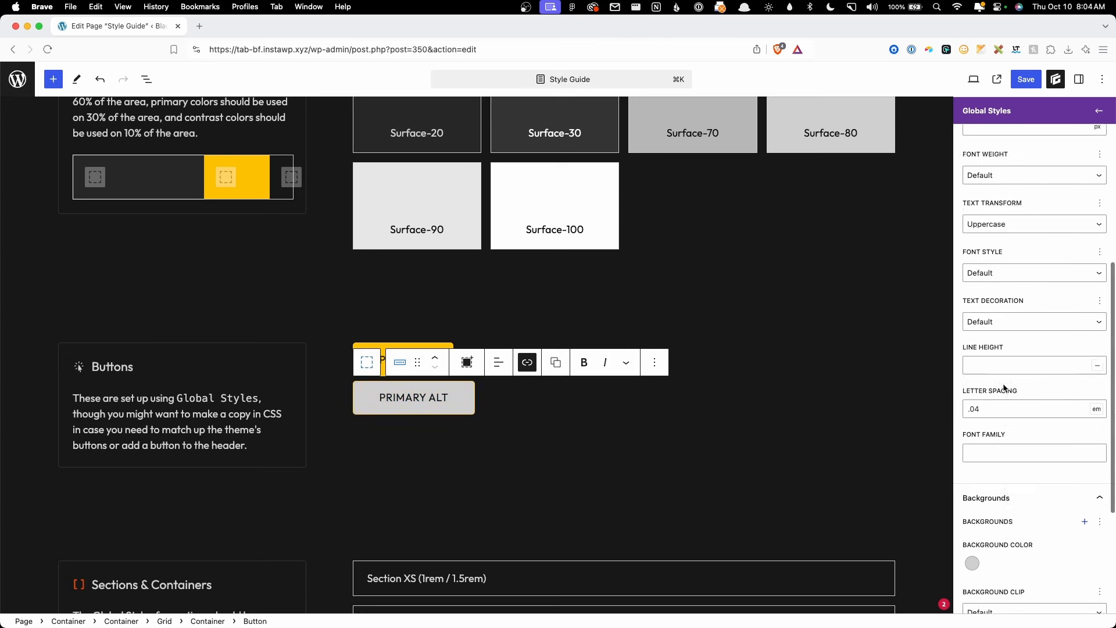
click(999, 298)
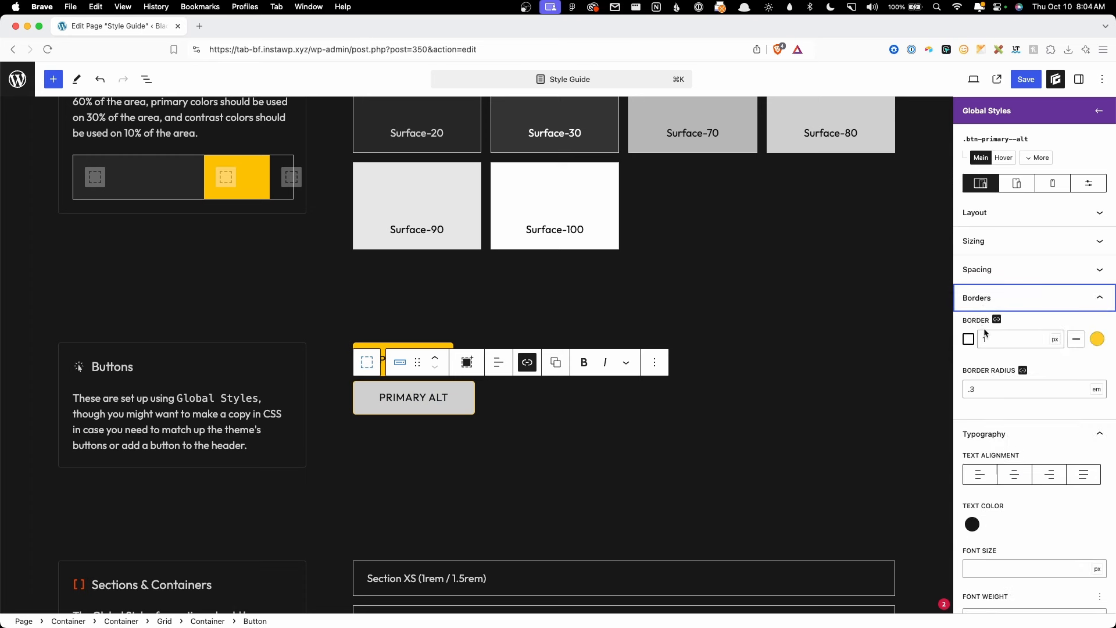
click(1096, 340)
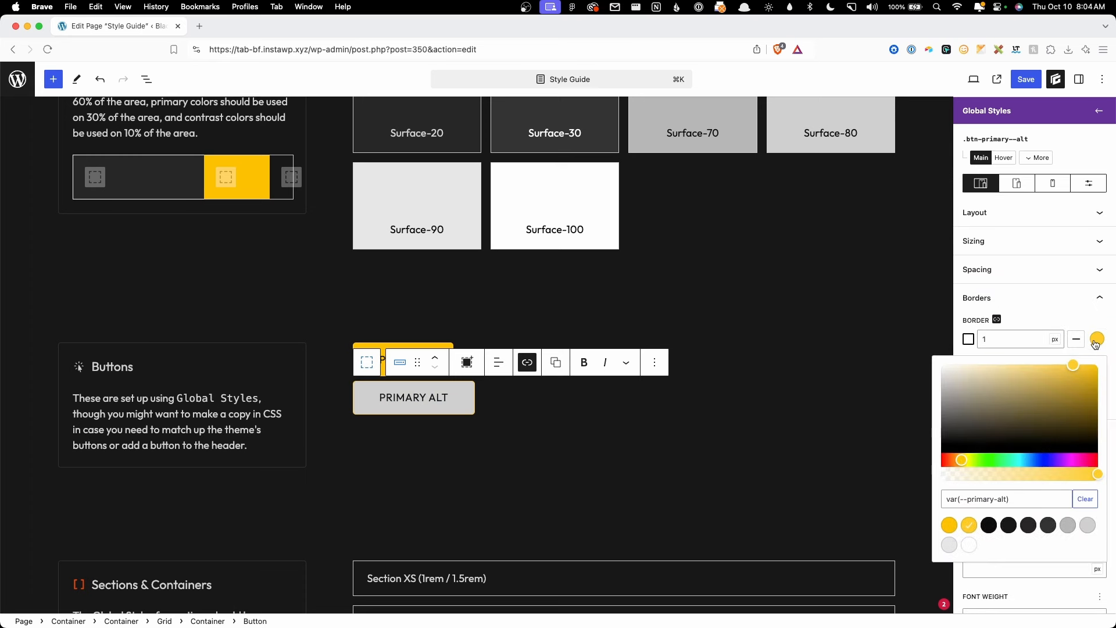
click(1090, 530)
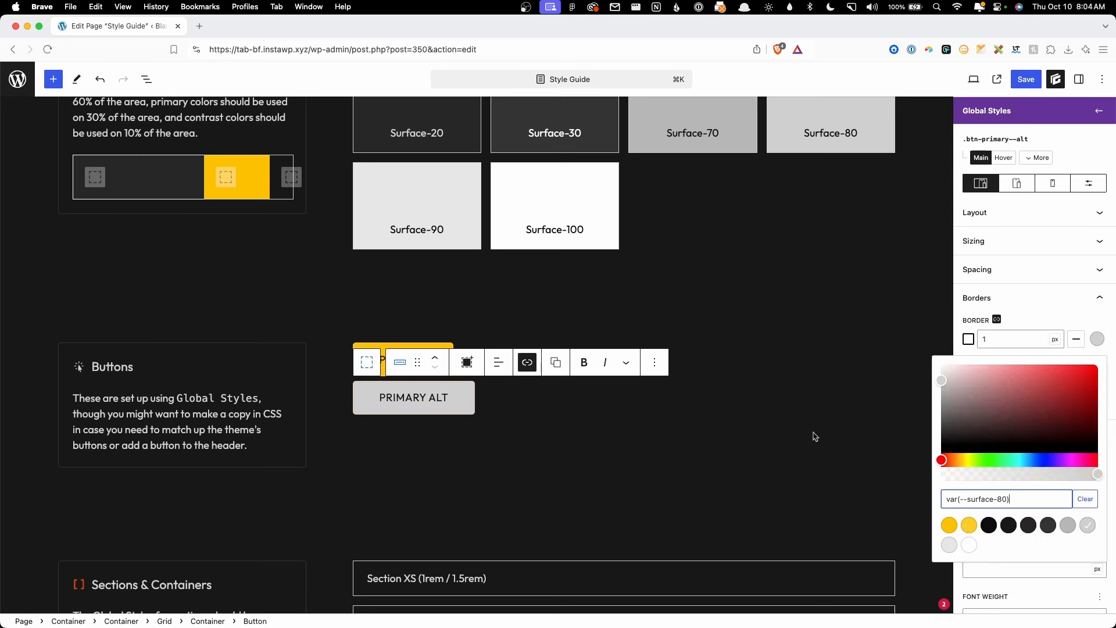
click(542, 416)
click(653, 429)
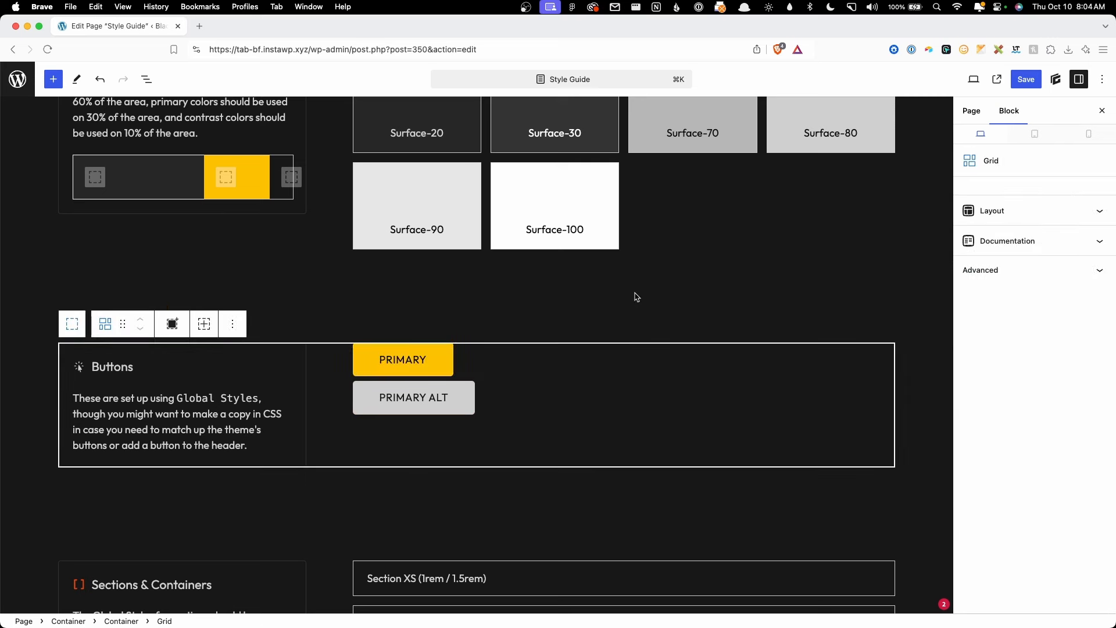
click(457, 392)
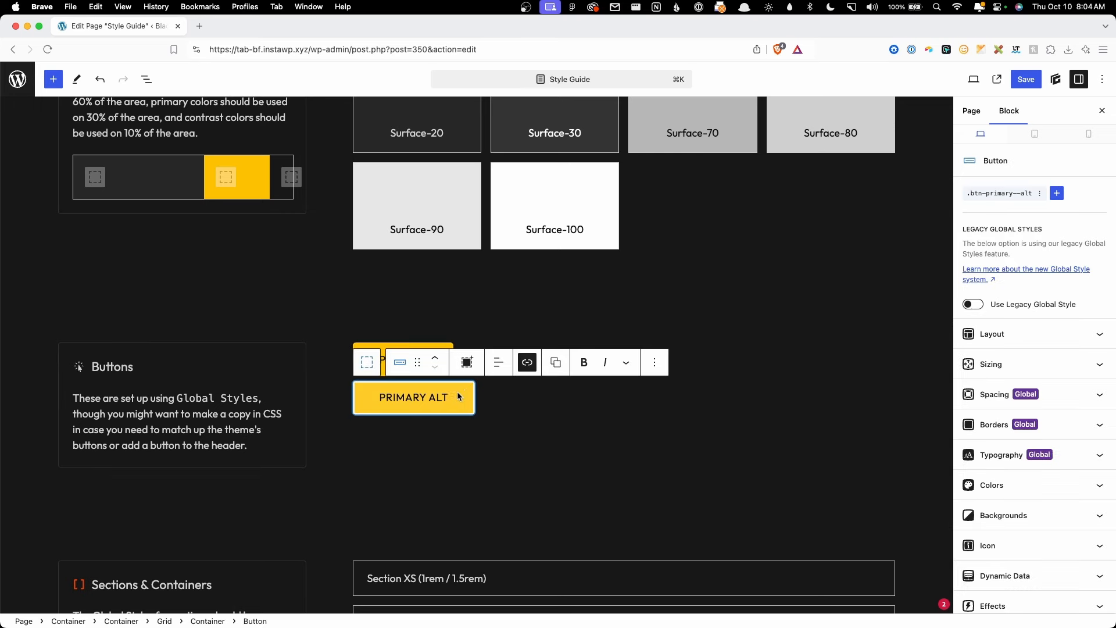
Step: Switch .btn-primary--alt to its Hover & Focus state and set the background to surface-90
click(996, 198)
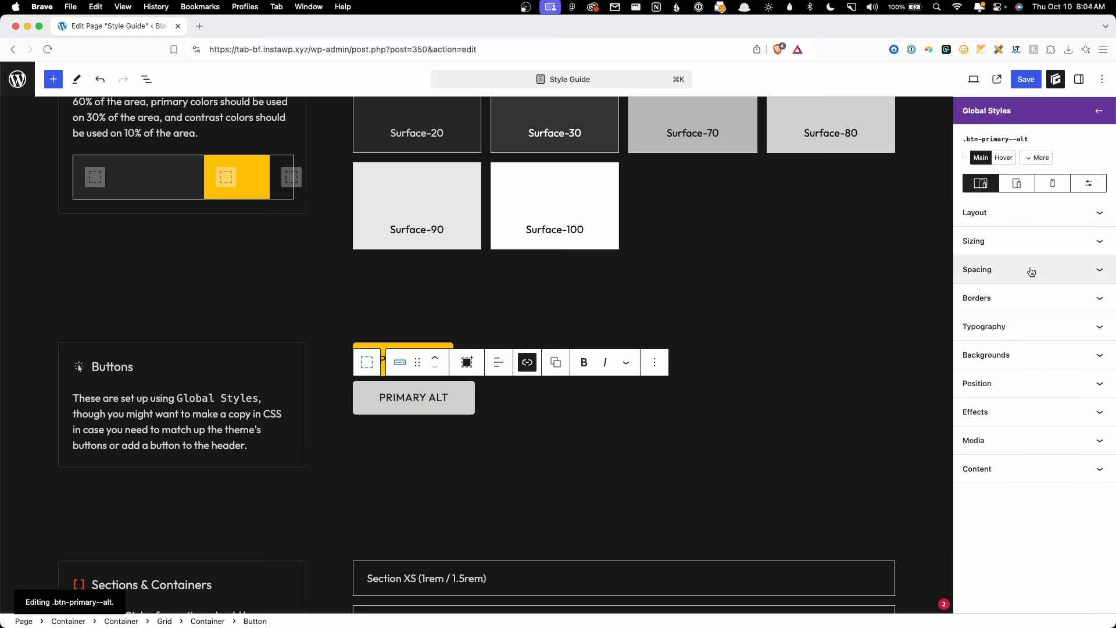
click(1037, 158)
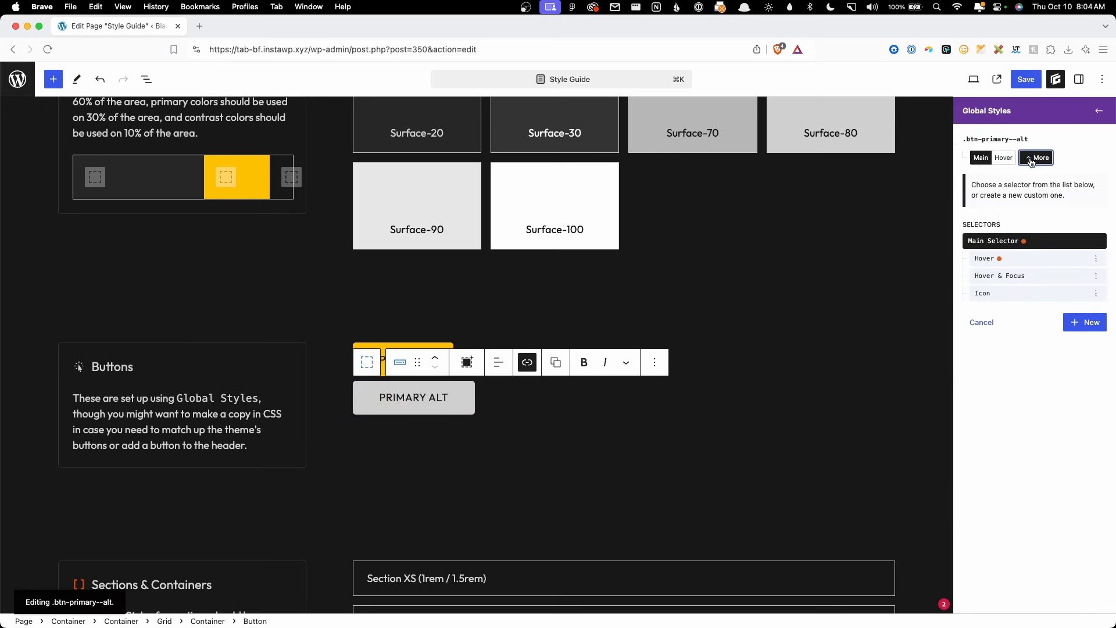
click(1007, 279)
click(1010, 360)
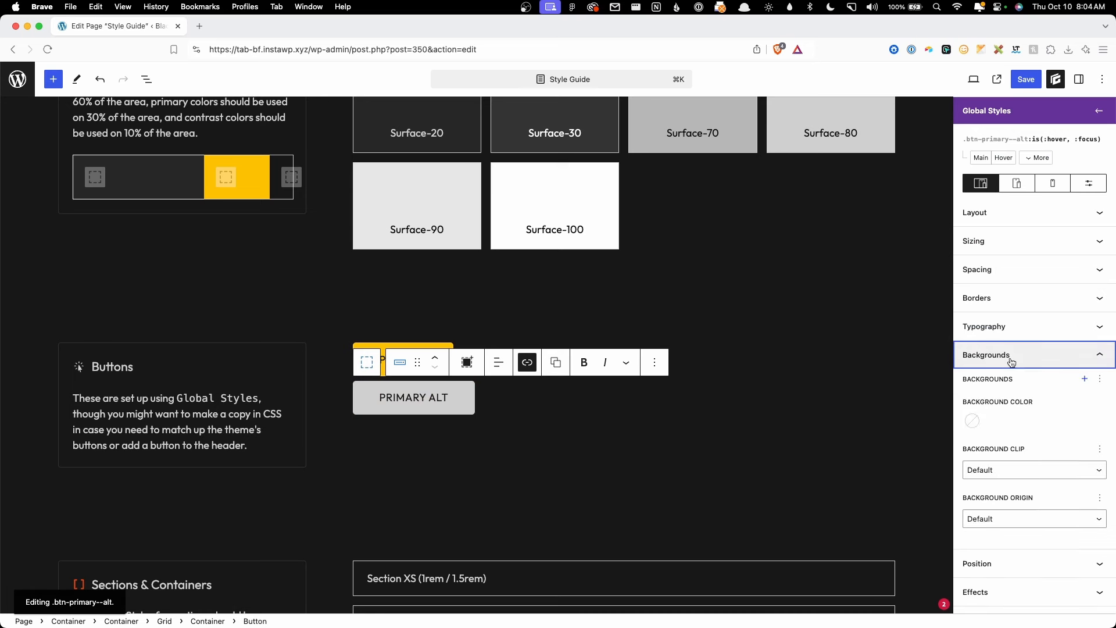
click(971, 420)
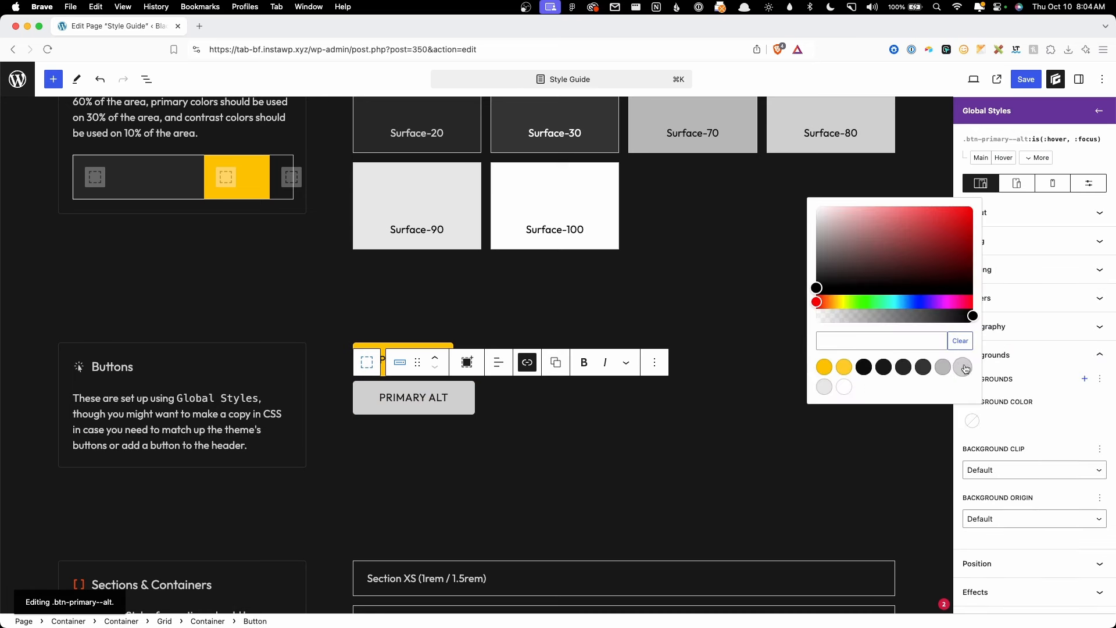
click(826, 387)
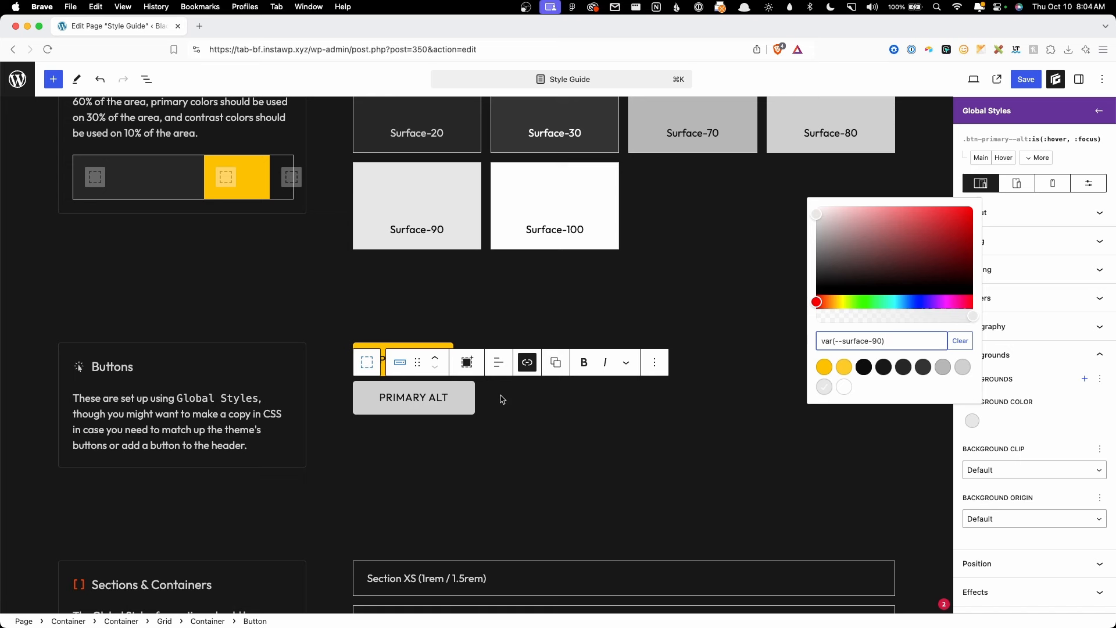
click(1051, 415)
Step: Link all four hover border sides, set their colour to surface-90, and reselect PRIMARY ALT
click(1003, 301)
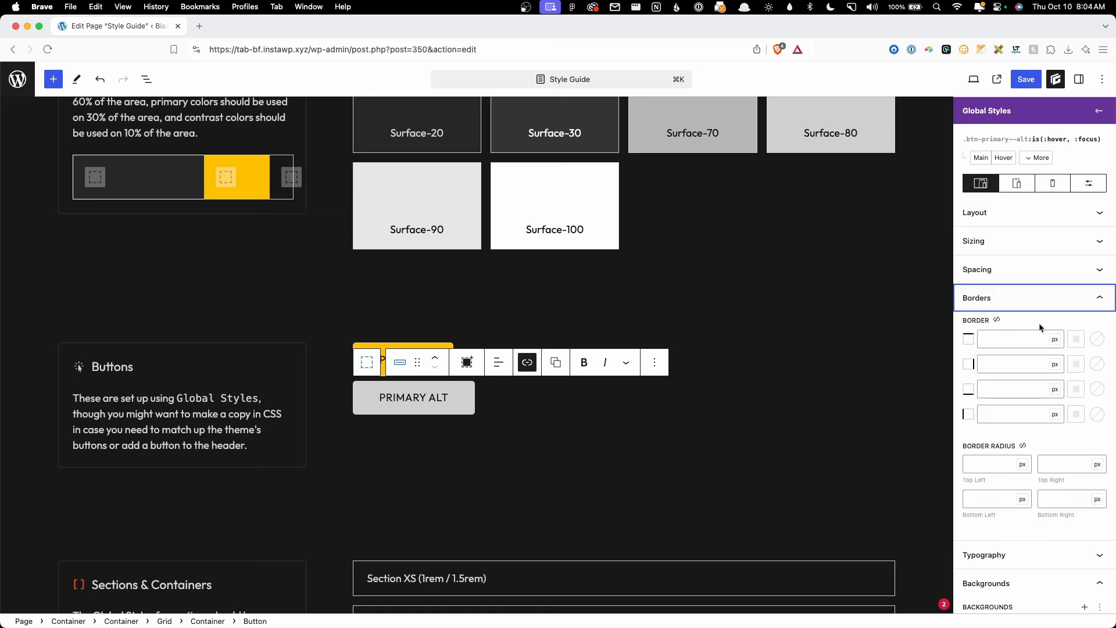
click(996, 320)
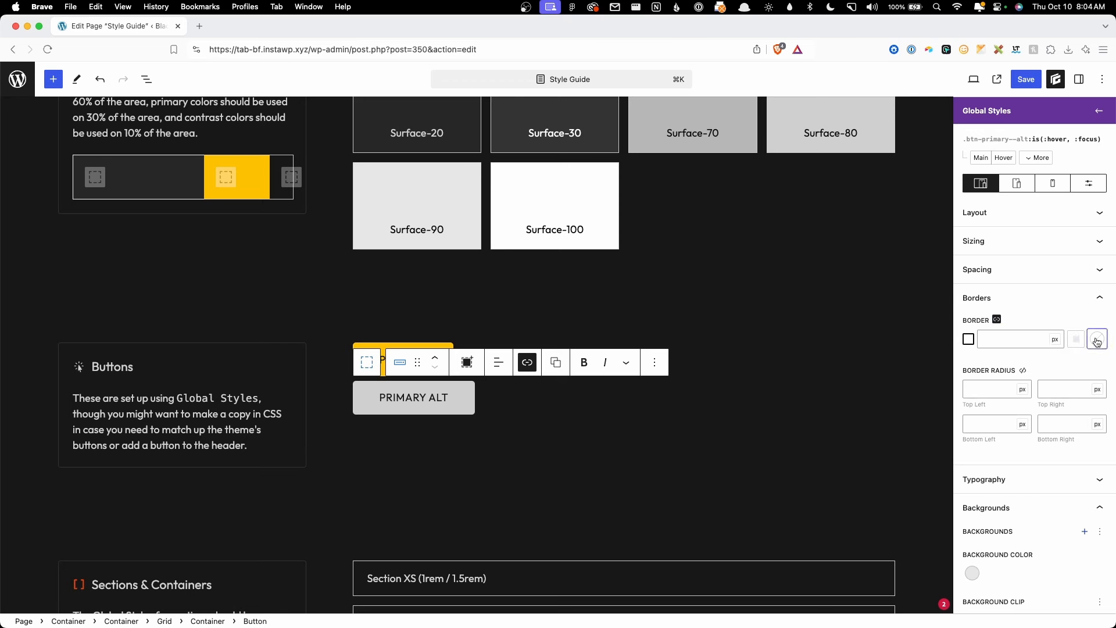
click(1096, 340)
click(949, 547)
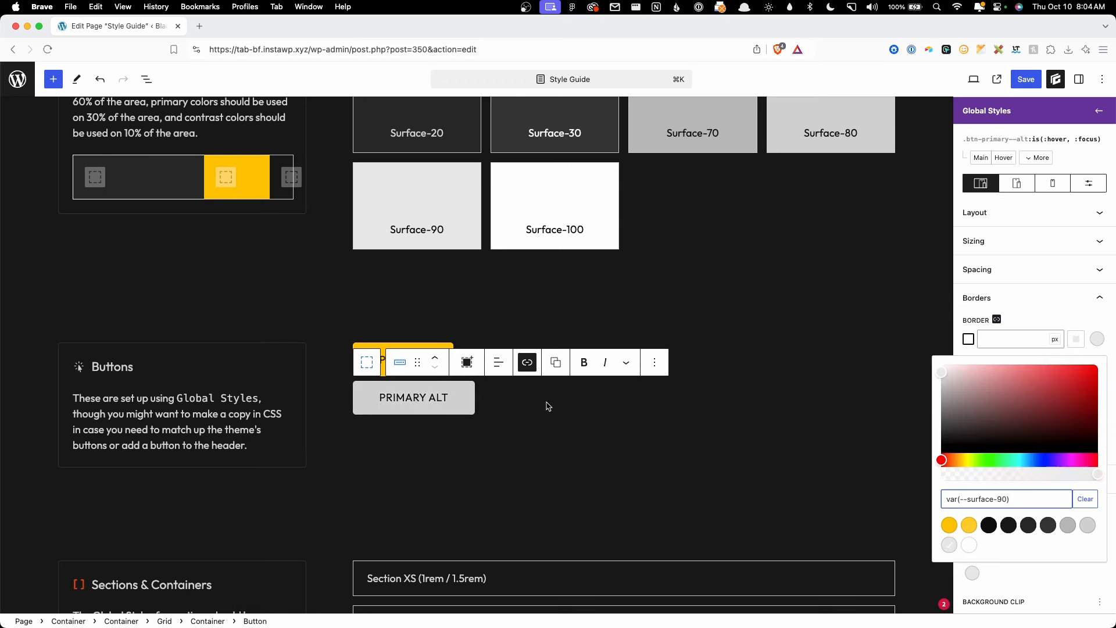
click(549, 271)
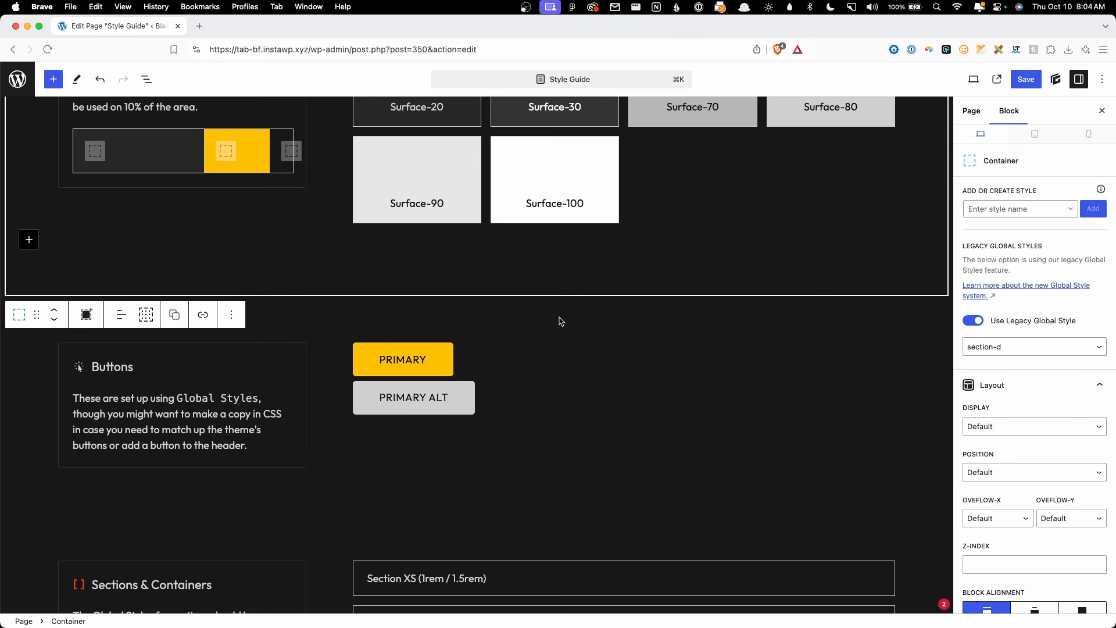
click(433, 402)
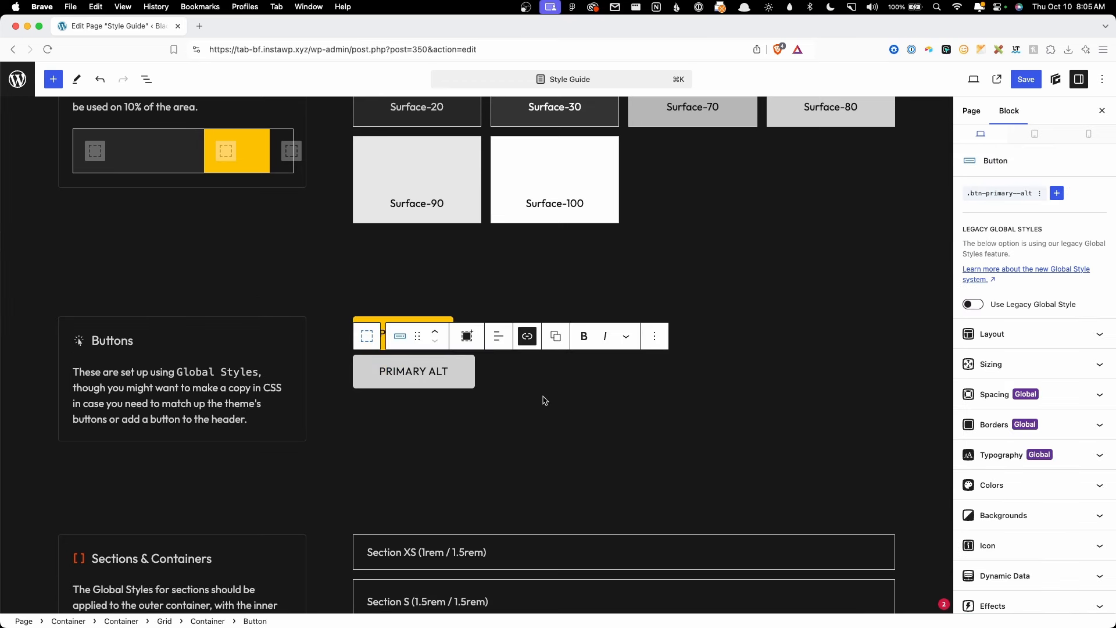
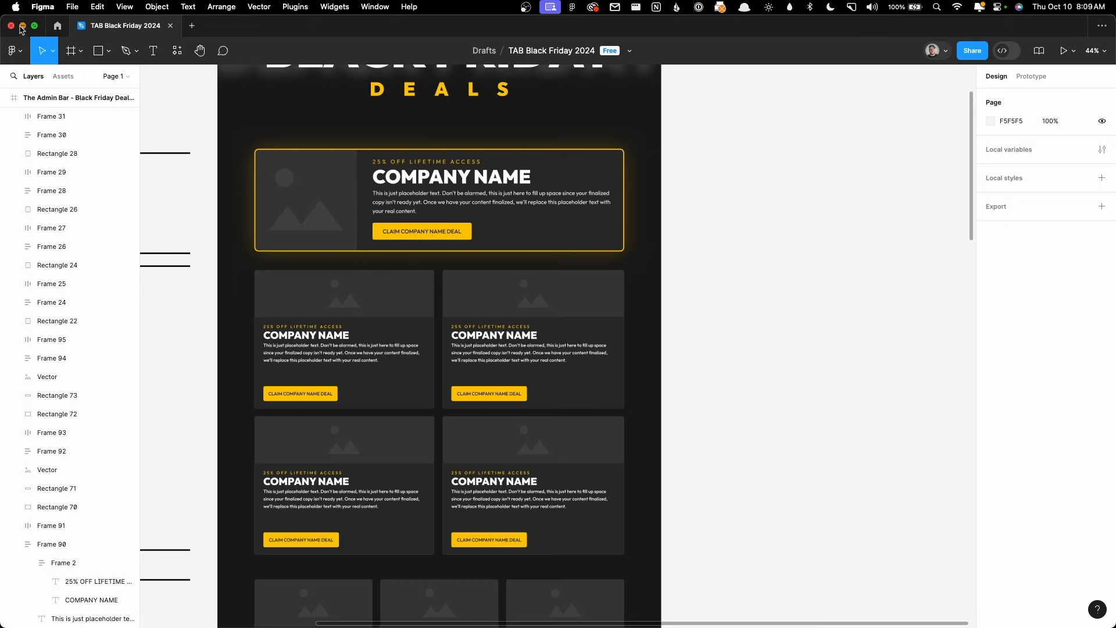
Step: Minimize the Figma design to reveal WordPress's Add New Post Type form for Deals
click(23, 26)
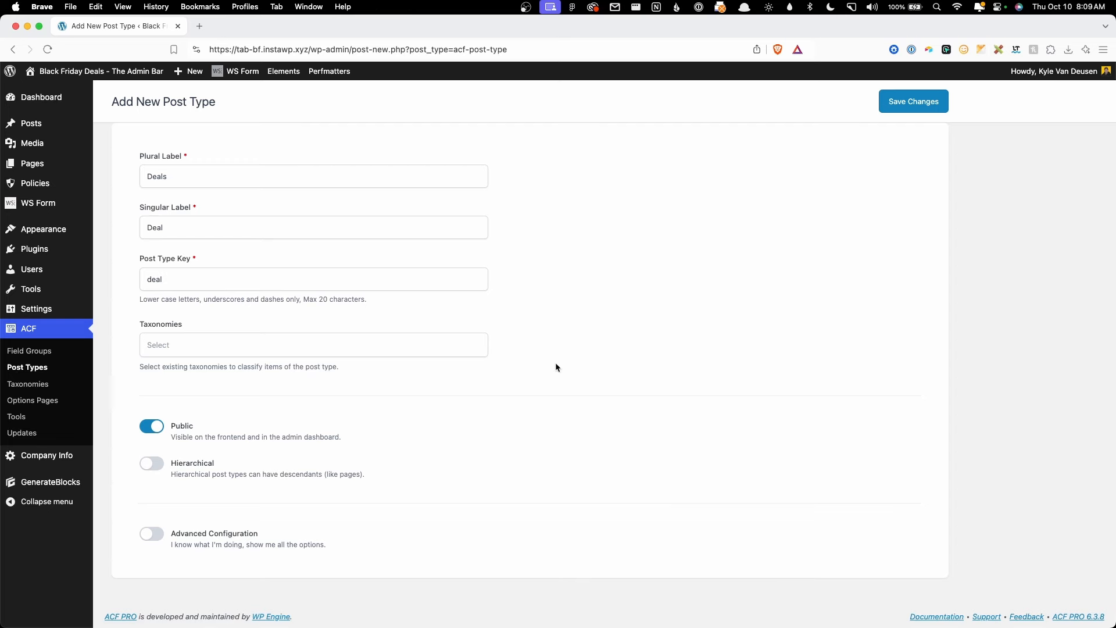
Step: Turn on Advanced Configuration and make the Deal post type non-public
click(177, 541)
scroll(393, 451, down, 7)
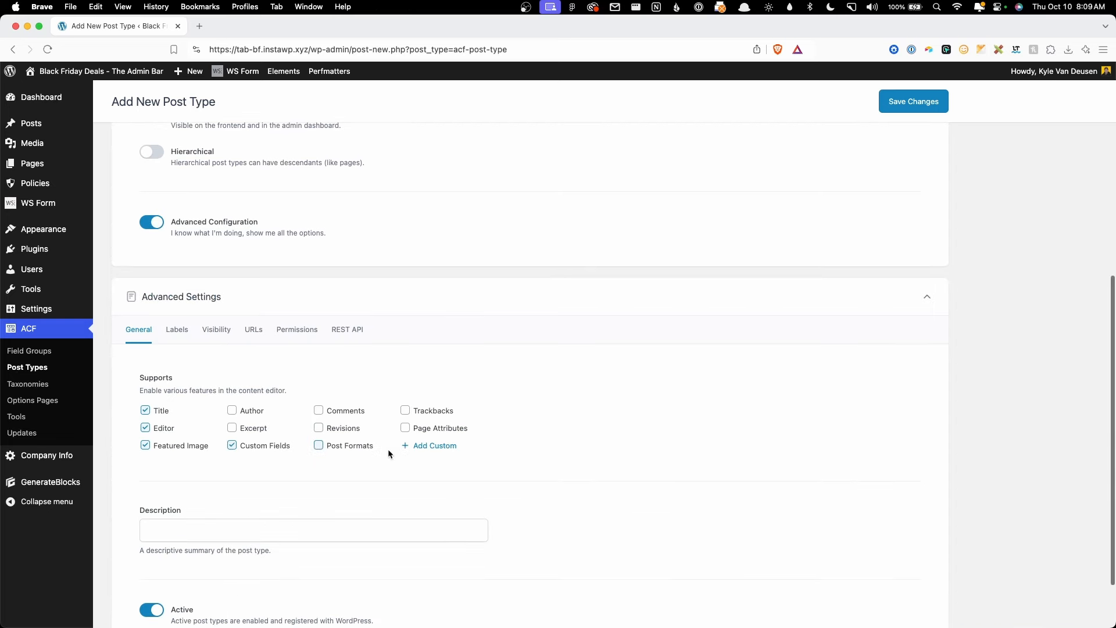
scroll(325, 383, up, 1)
scroll(267, 320, down, 5)
click(253, 189)
scroll(271, 218, down, 3)
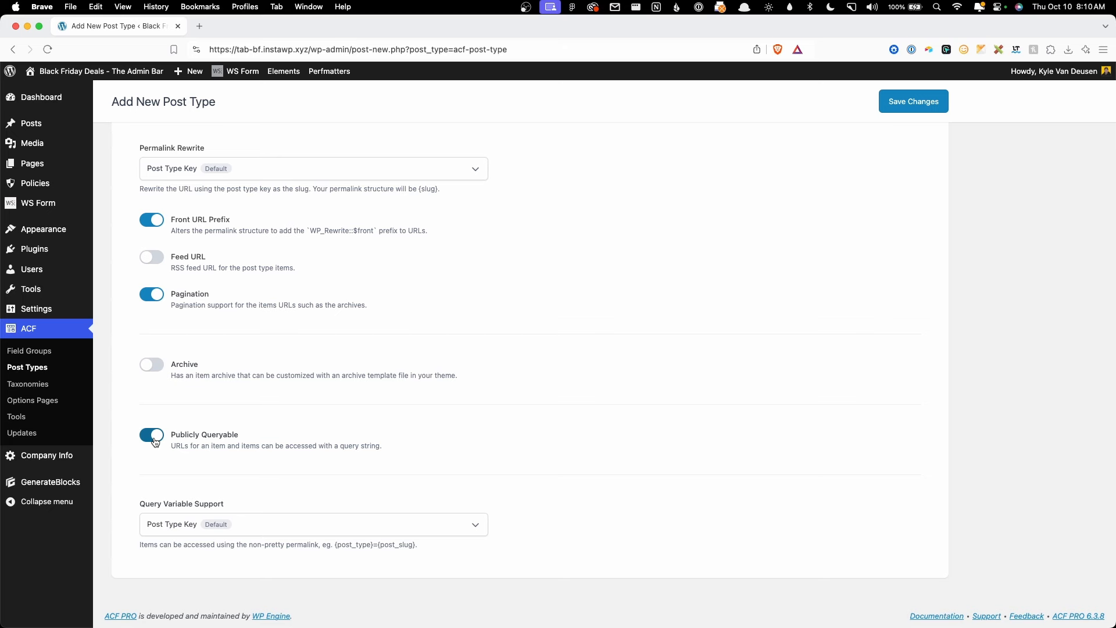
scroll(157, 450, up, 8)
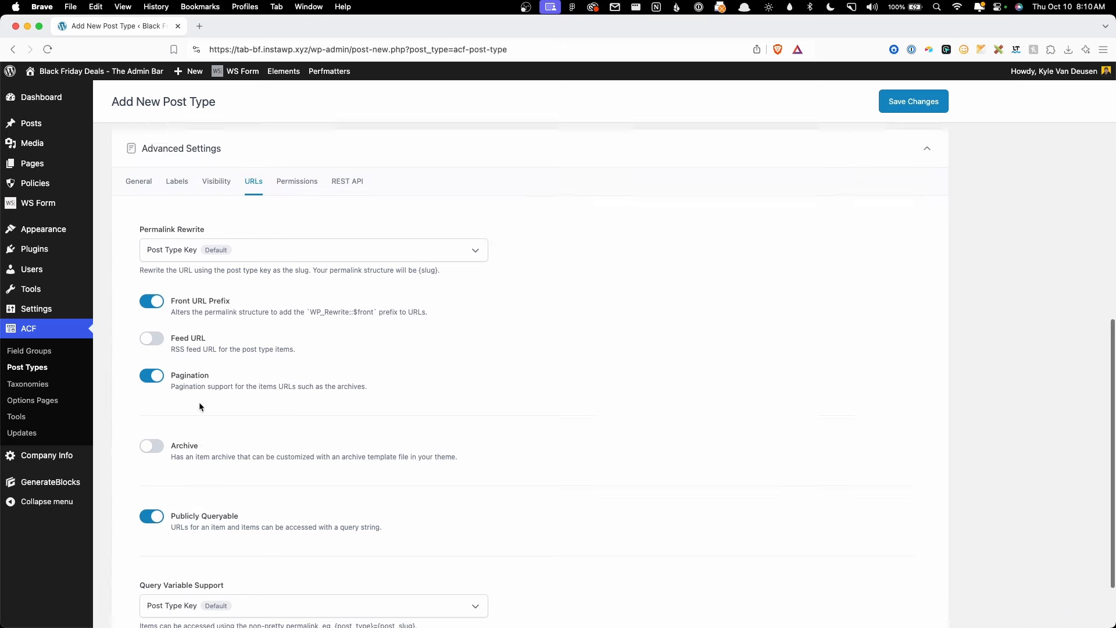
scroll(154, 314, up, 1)
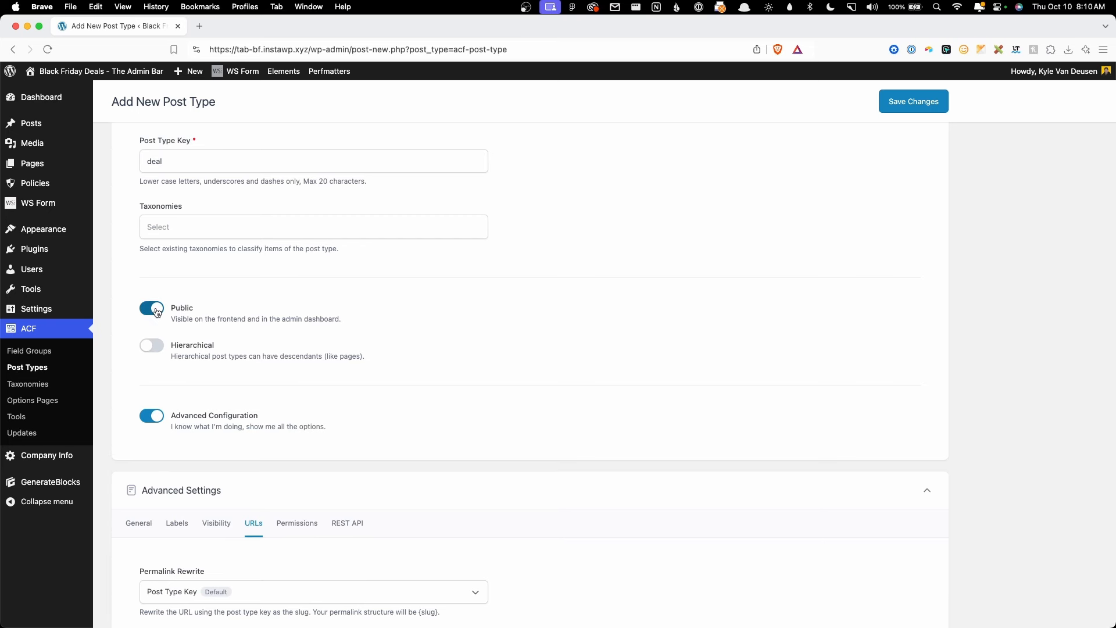
click(157, 312)
Step: Remove Editor and Featured Image support, leaving Title and Custom Fields
scroll(178, 319, down, 5)
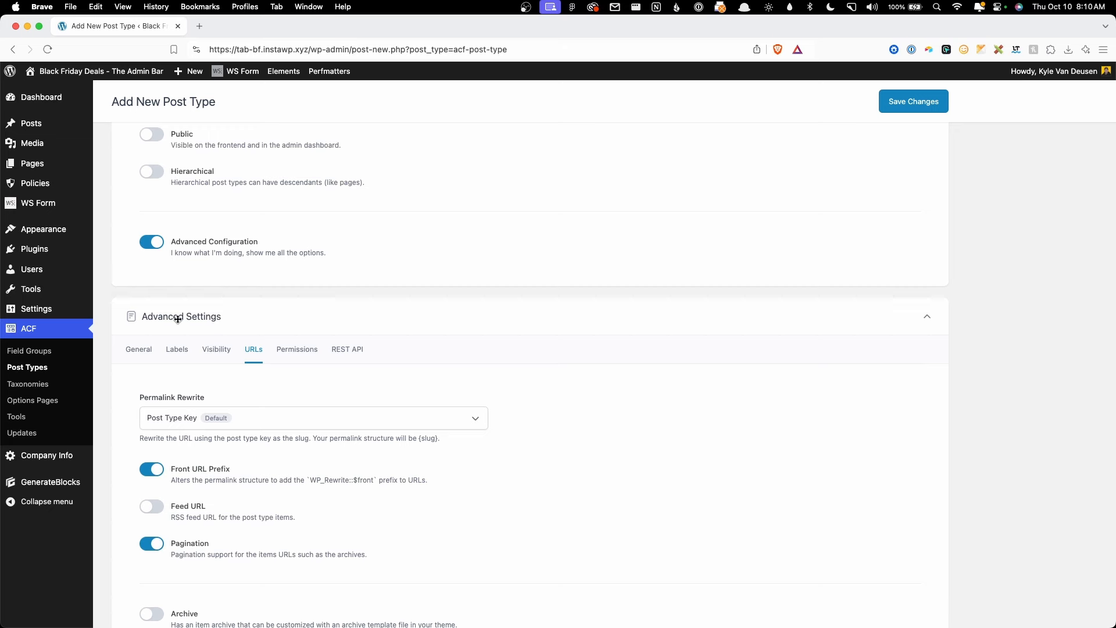
click(138, 349)
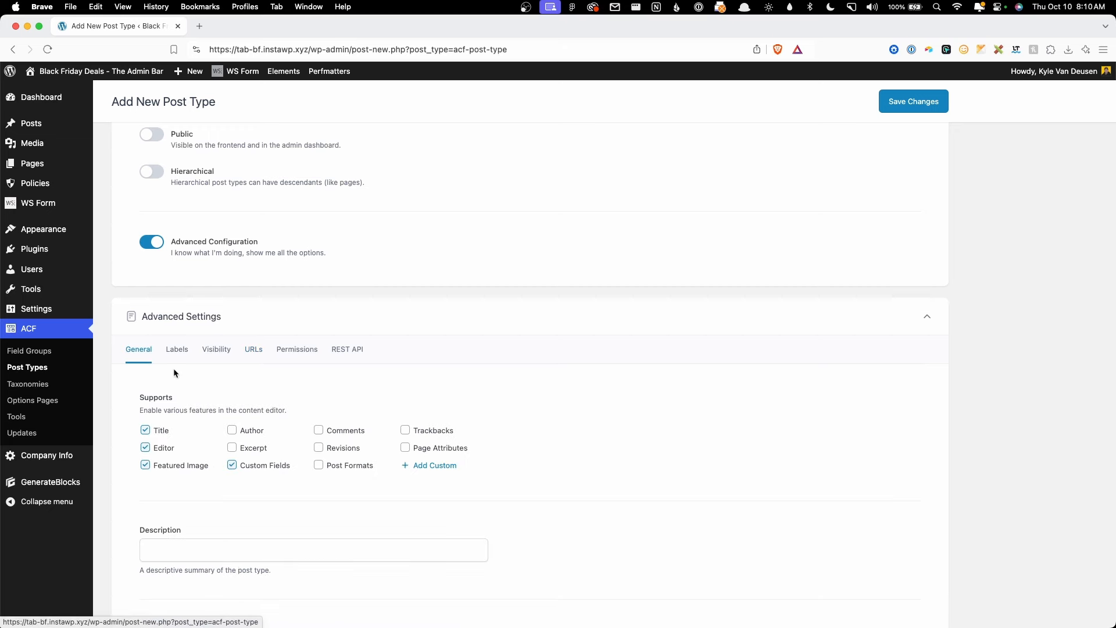
scroll(208, 351, down, 3)
click(168, 358)
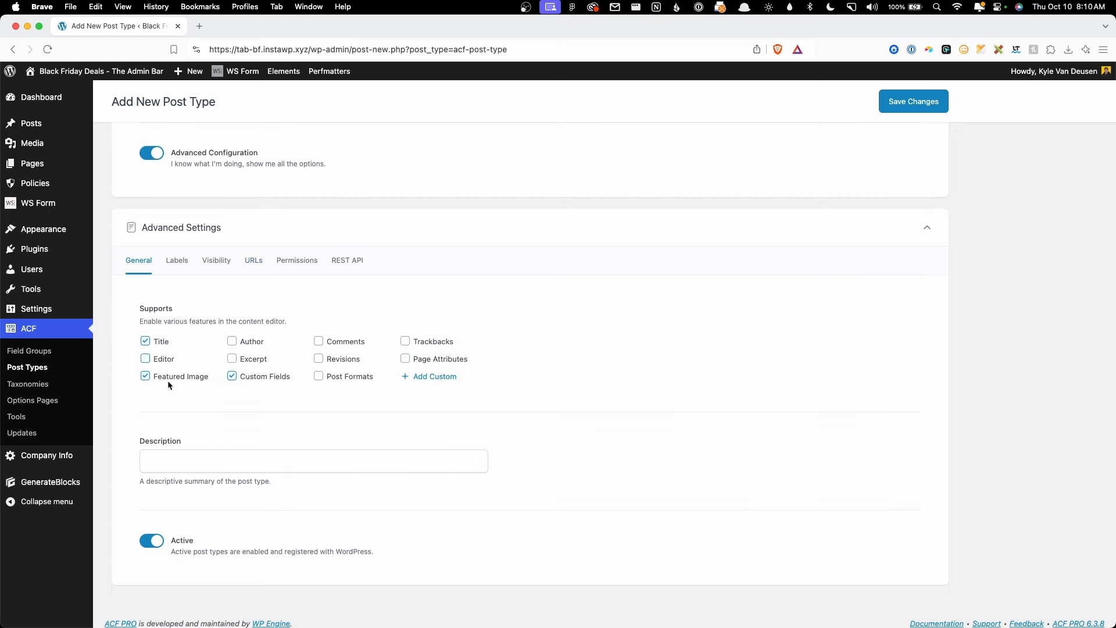
click(181, 377)
click(216, 260)
Step: Give the Deal post type the 'tag' menu icon
scroll(284, 402, down, 3)
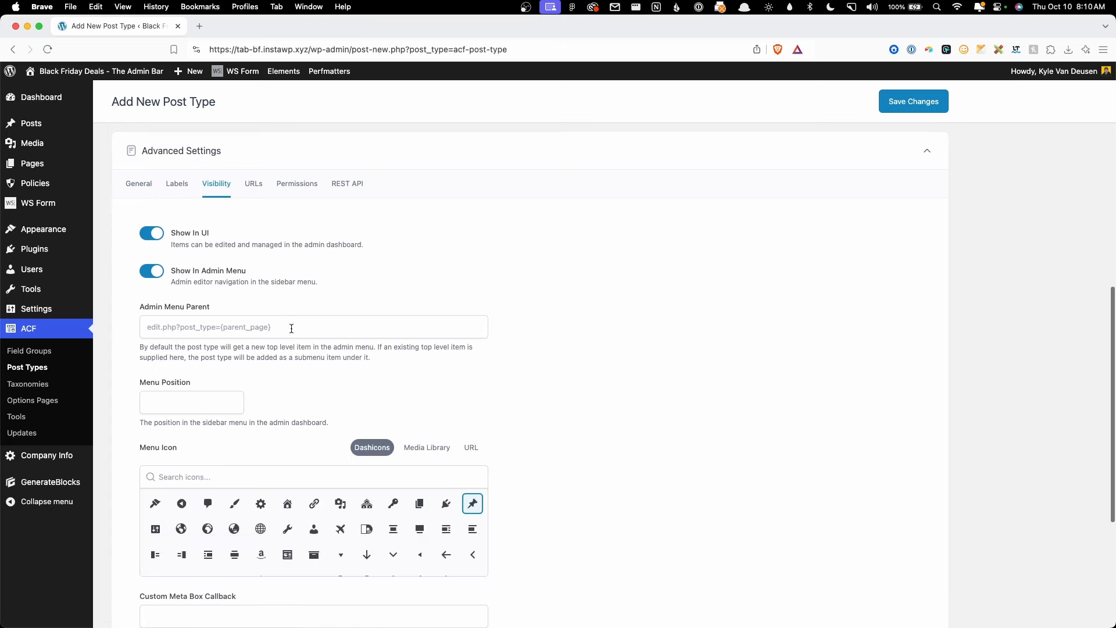
scroll(284, 402, down, 2)
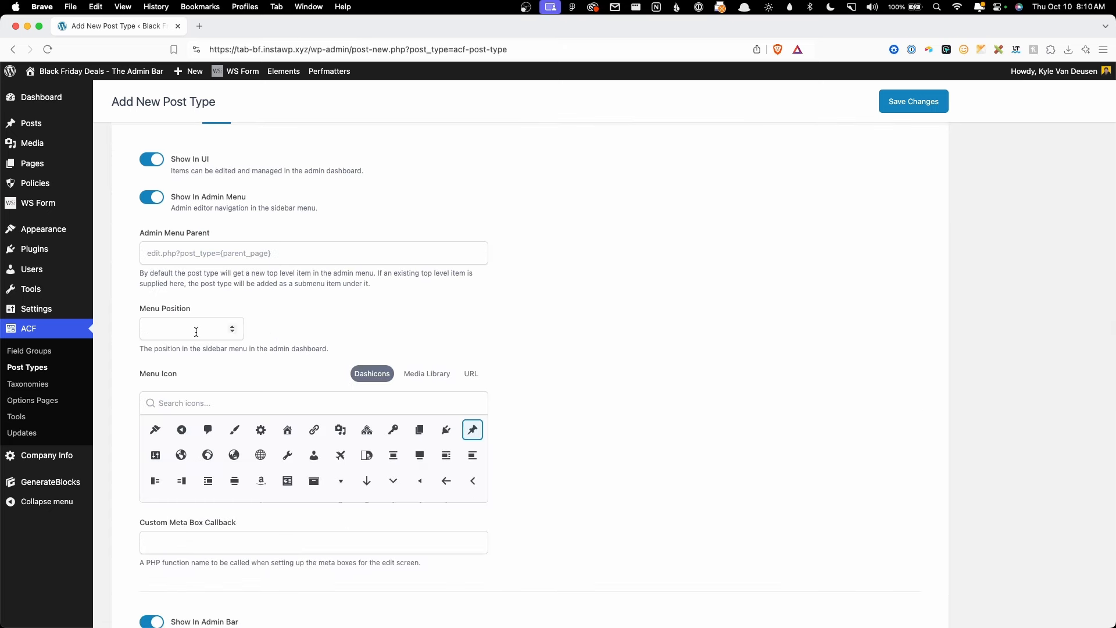
click(295, 408)
text(tag)
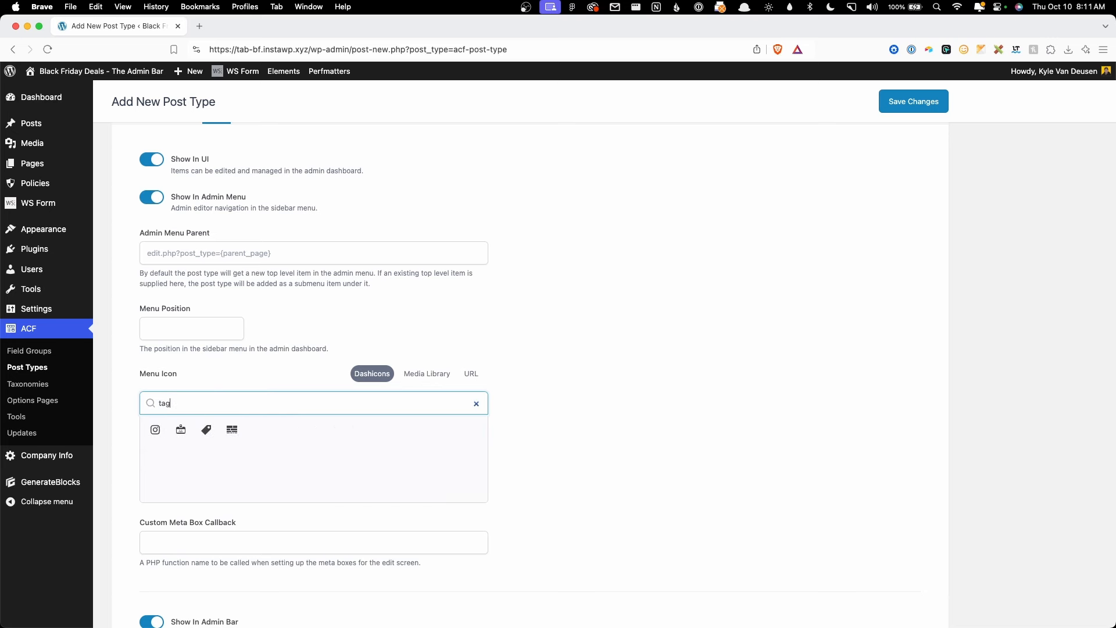
click(207, 430)
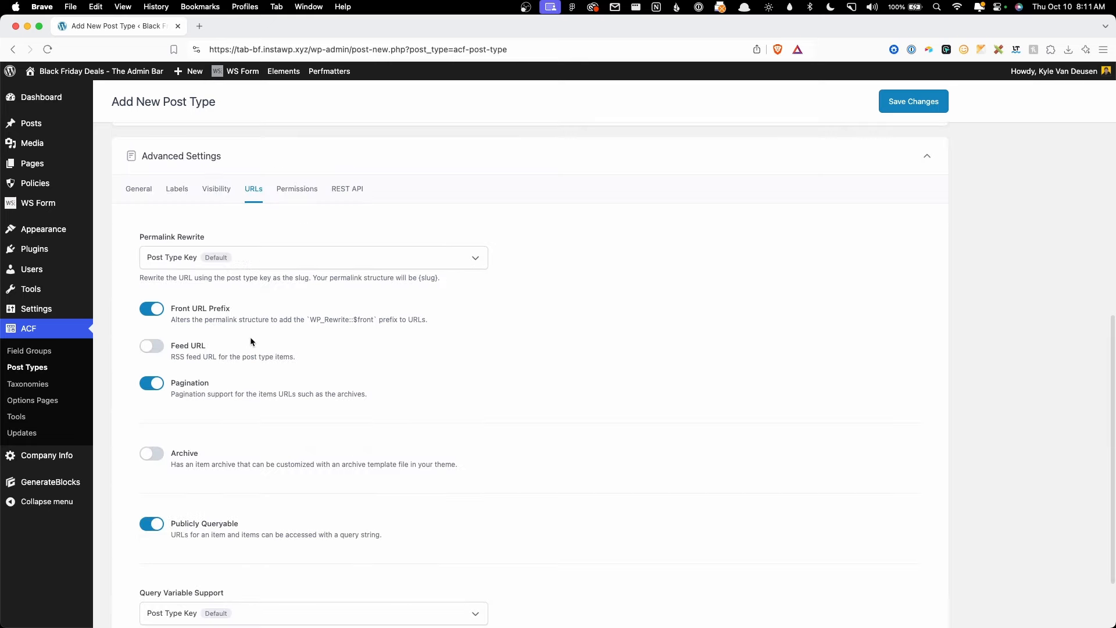
Step: Set Permalink Rewrite to No Permalink and save to create the Deals post type
scroll(250, 349, down, 2)
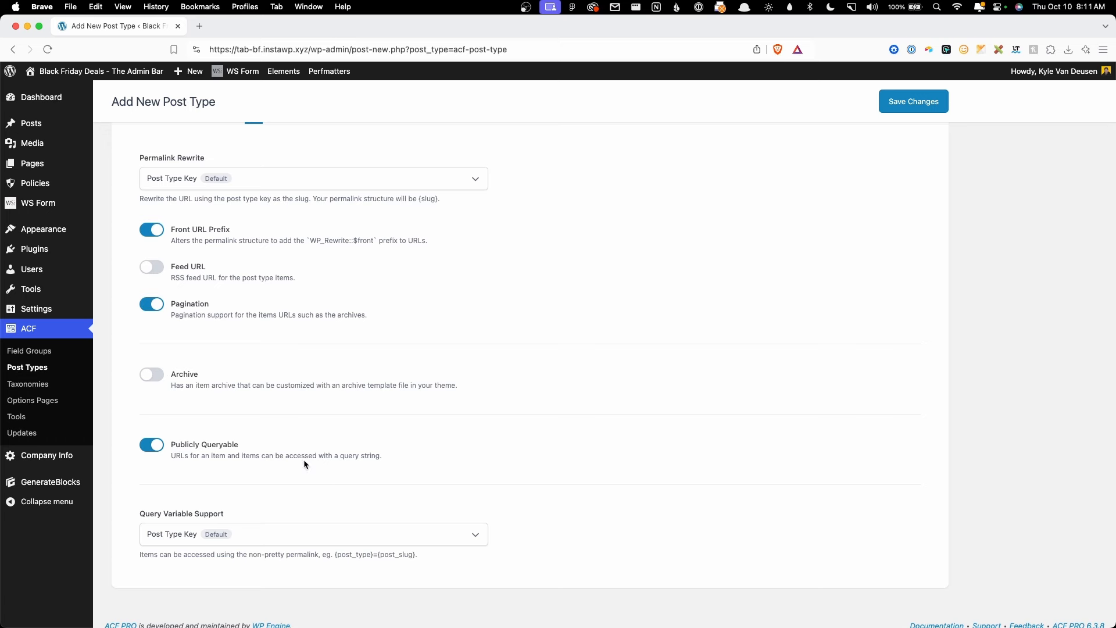
scroll(220, 220, up, 1)
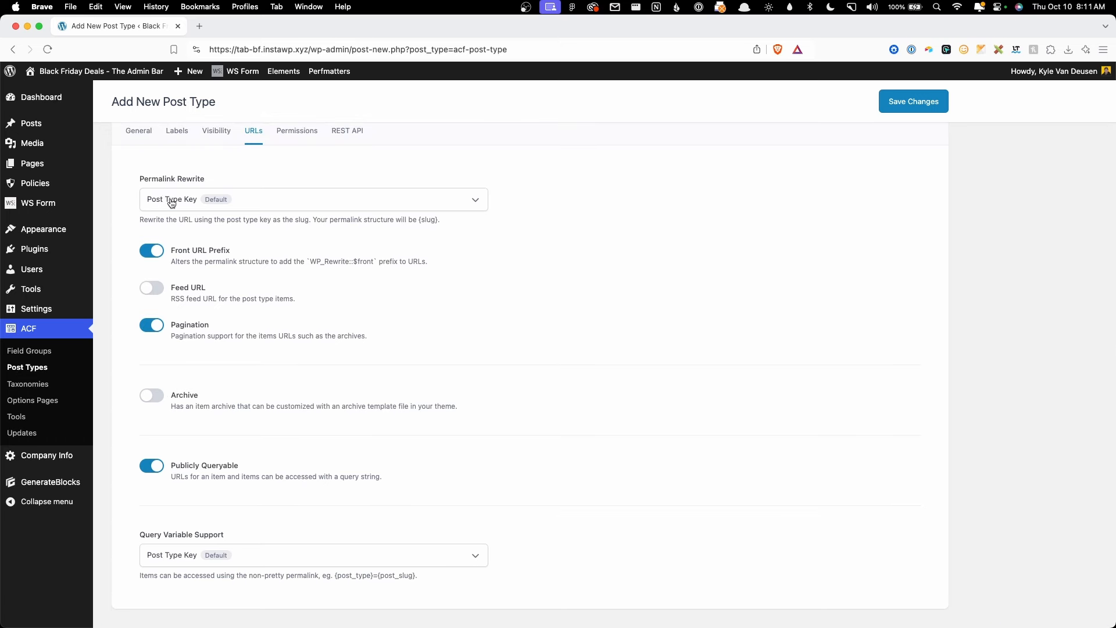
click(172, 201)
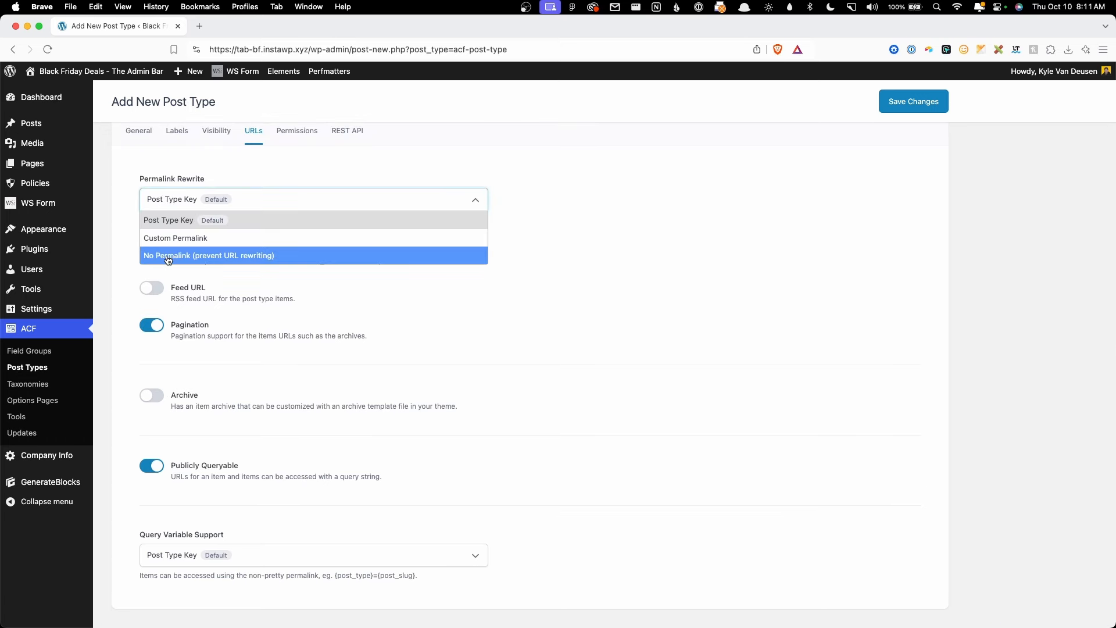
click(223, 256)
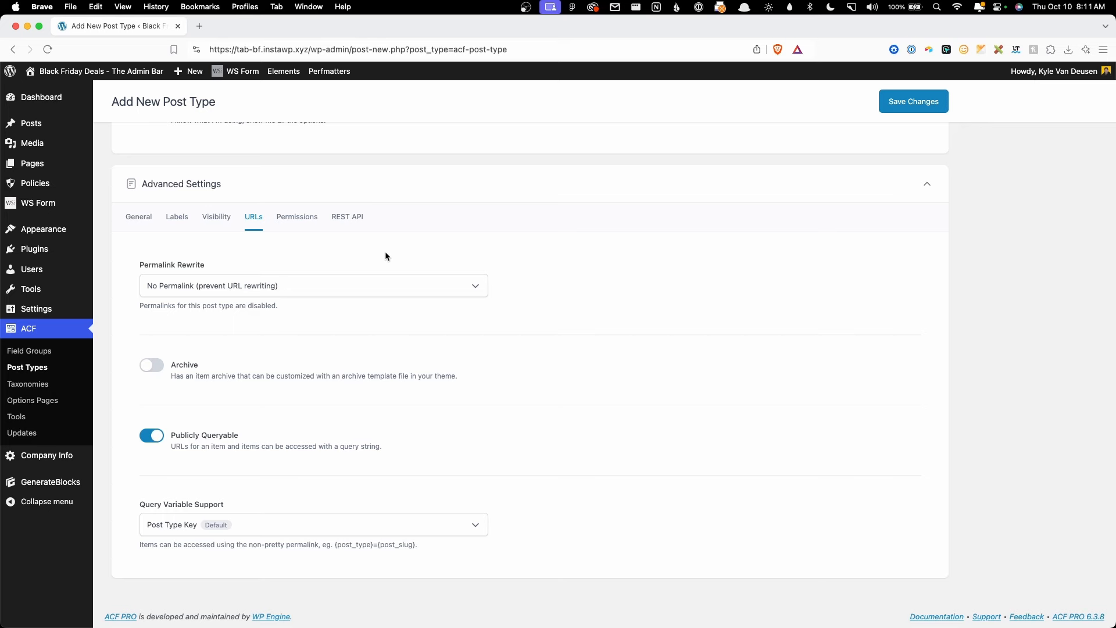
scroll(385, 255, up, 10)
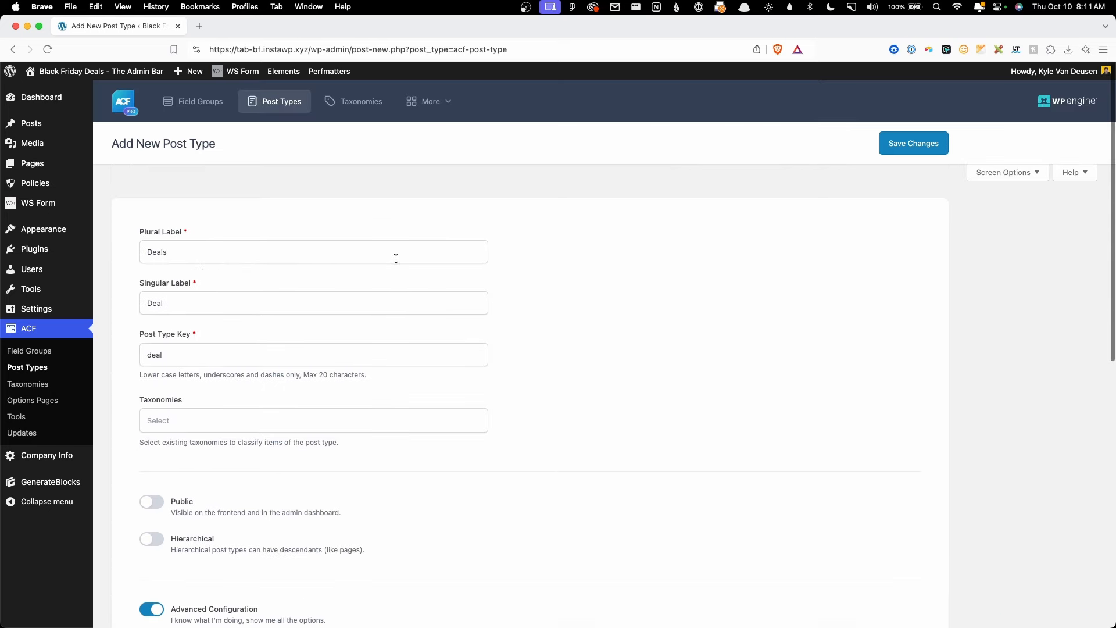
click(910, 148)
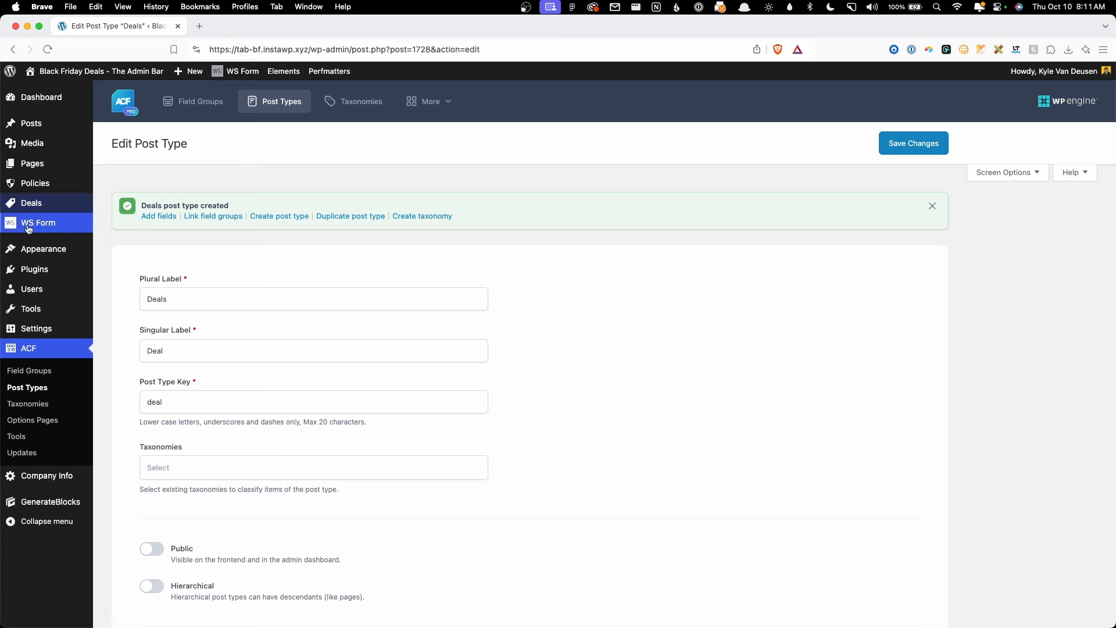
Step: Open the All Deals list and start a new Deal post
mouse_move(56, 204)
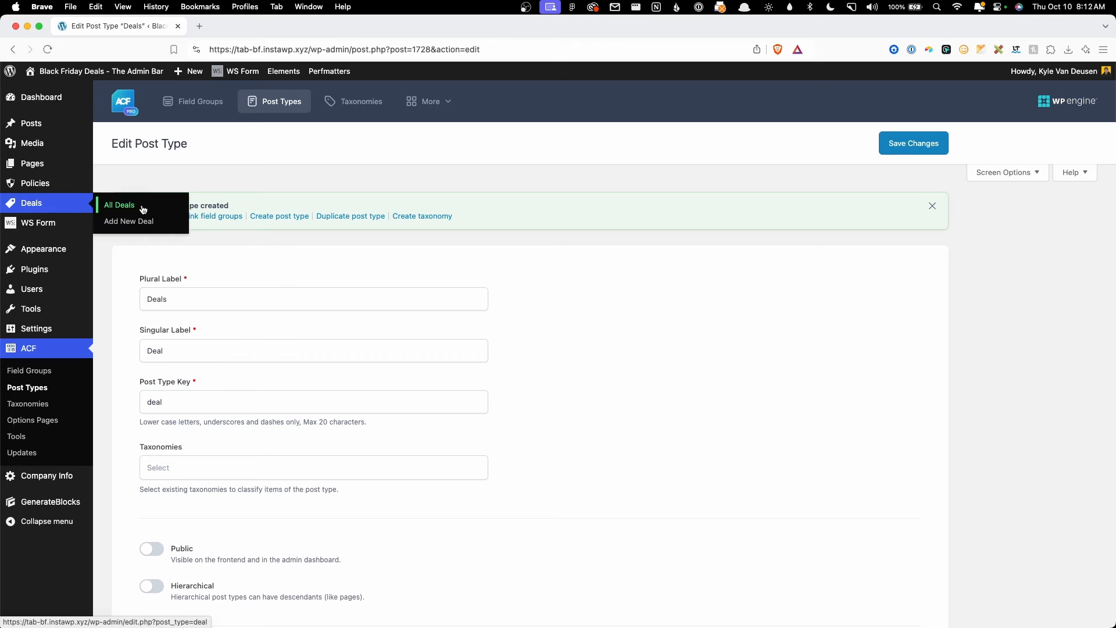
click(145, 207)
click(173, 104)
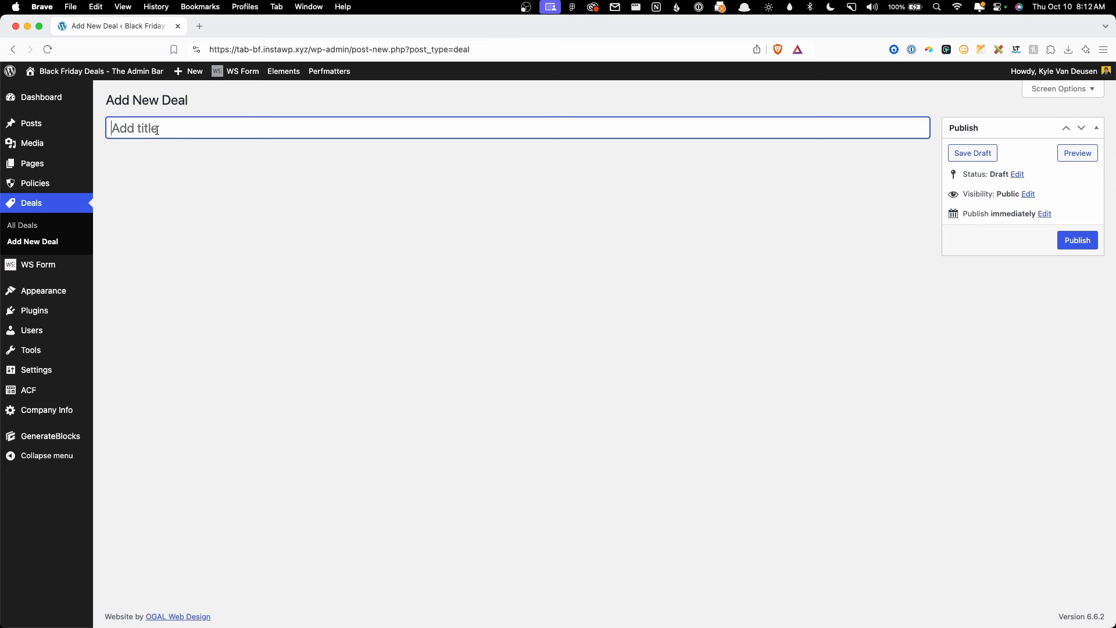
Step: Start a new ACF field group titled 'Deals', then bring up the Figma design
mouse_move(46, 389)
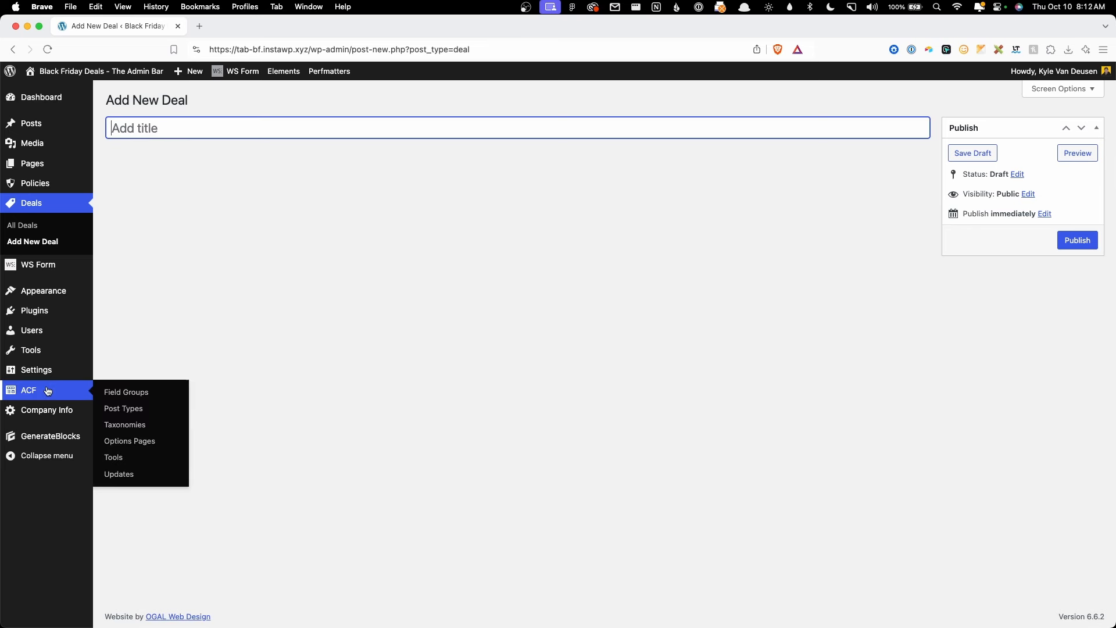
click(109, 394)
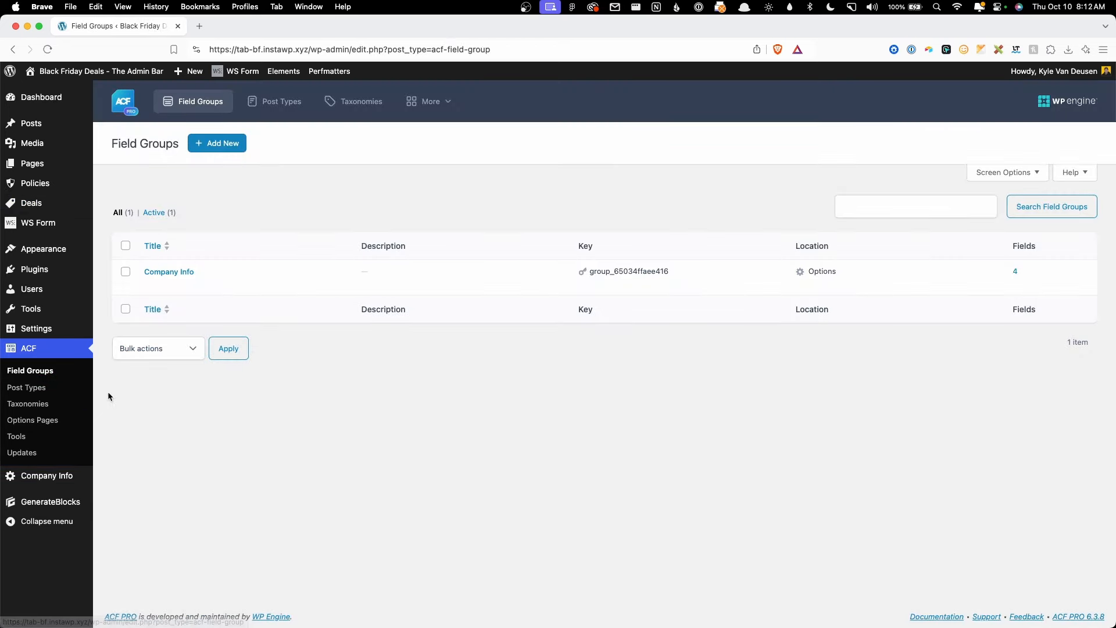
click(216, 143)
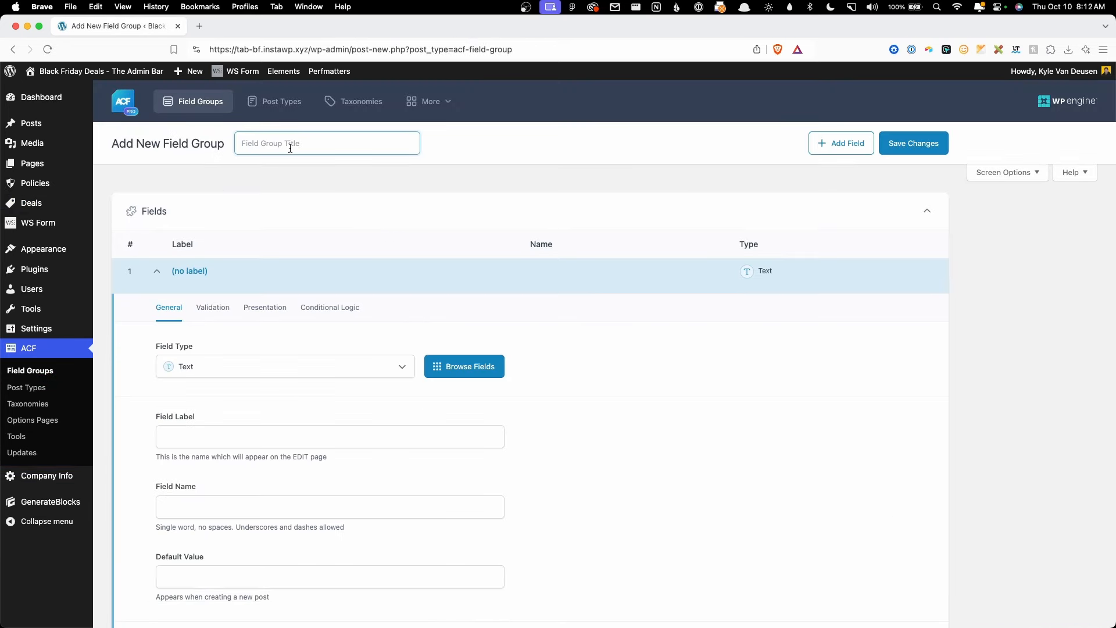
text(Deals)
scroll(298, 184, down, 3)
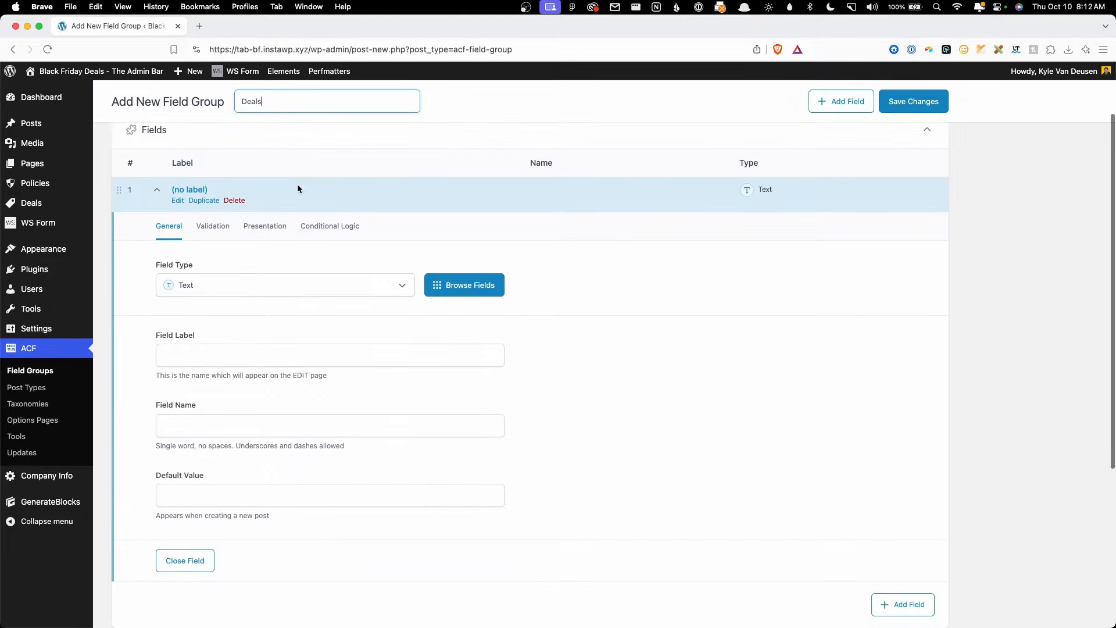
scroll(387, 396, down, 5)
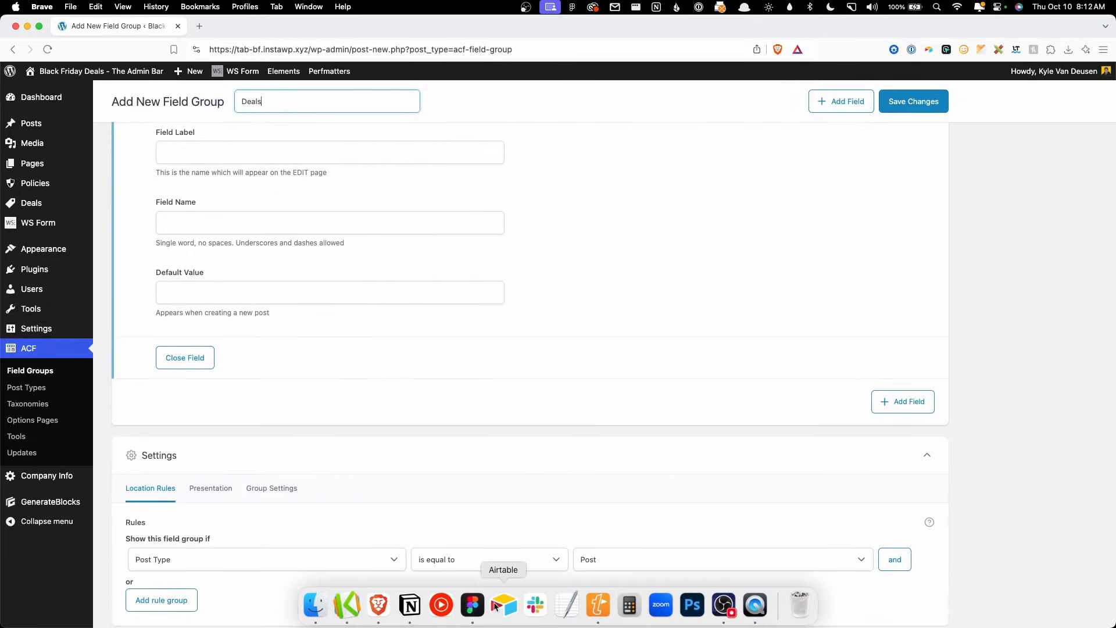
click(472, 606)
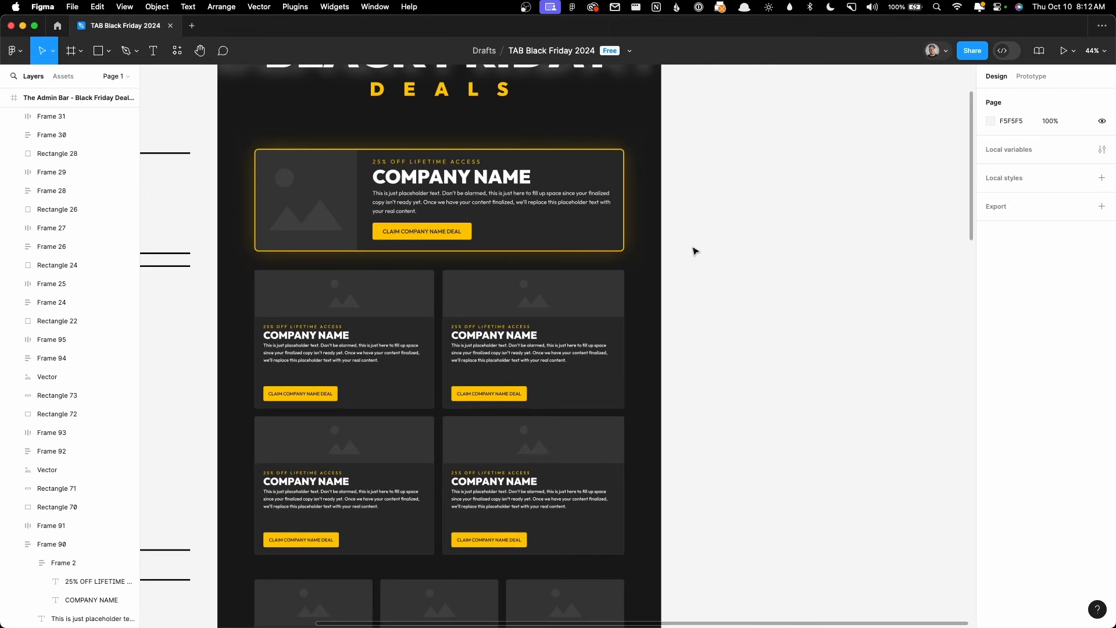
Step: Open a new TextEdit document, narrowed and placed beside the deal cards
scroll(691, 254, left, 2)
scroll(691, 254, up, 1)
click(567, 606)
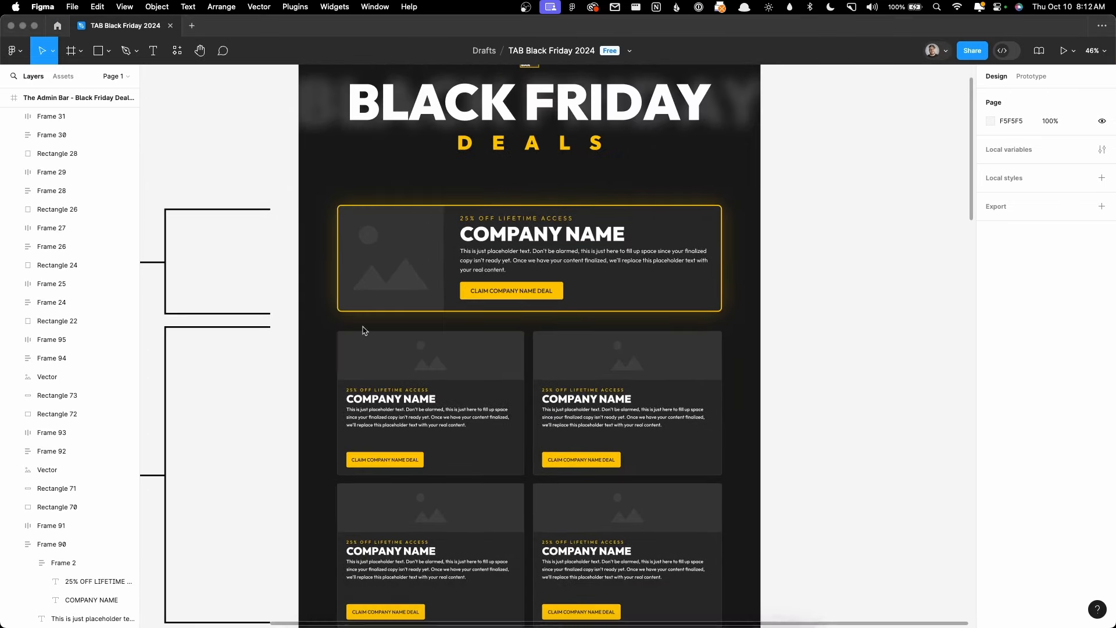
click(437, 381)
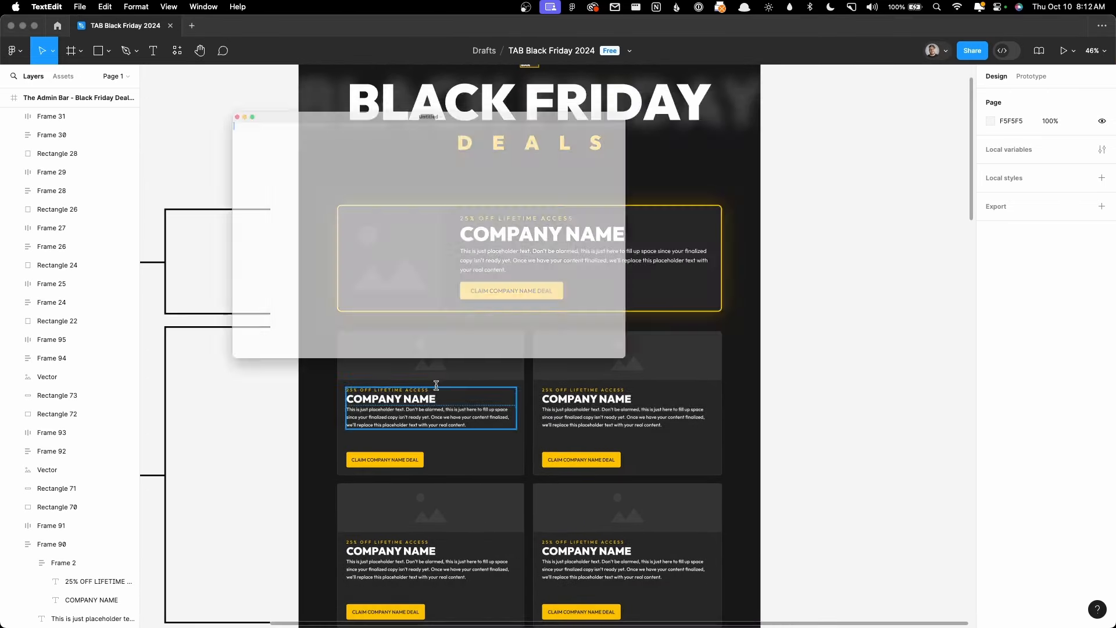
drag(734, 94, 438, 95)
drag(339, 58, 932, 139)
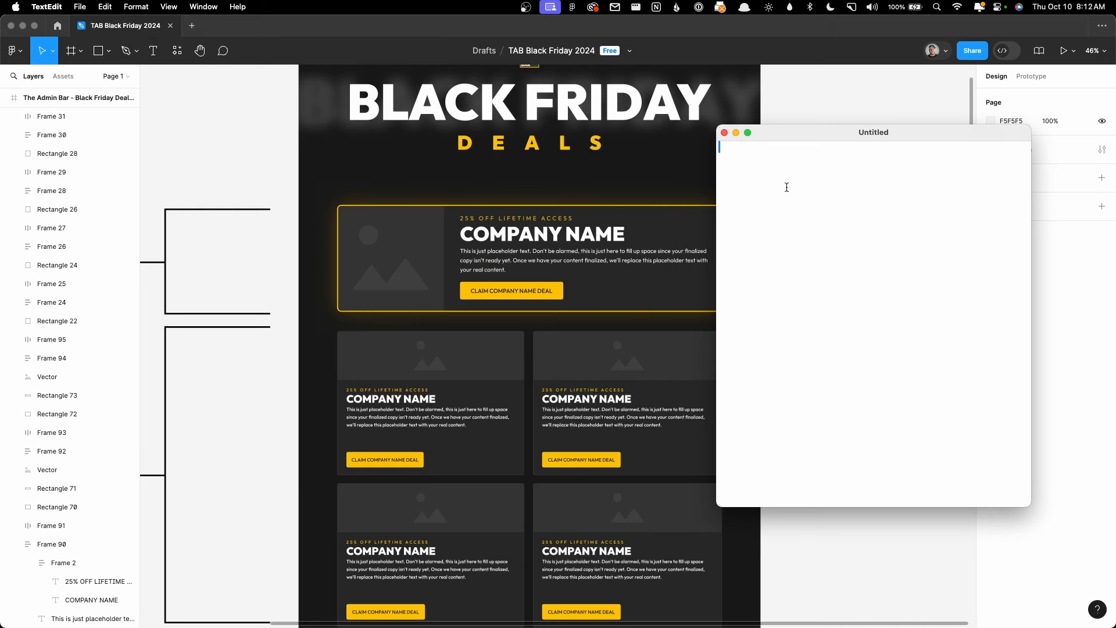
Step: Write the lines 'Subheading - Text' and 'Description - Long Text'
text(Subheaading)
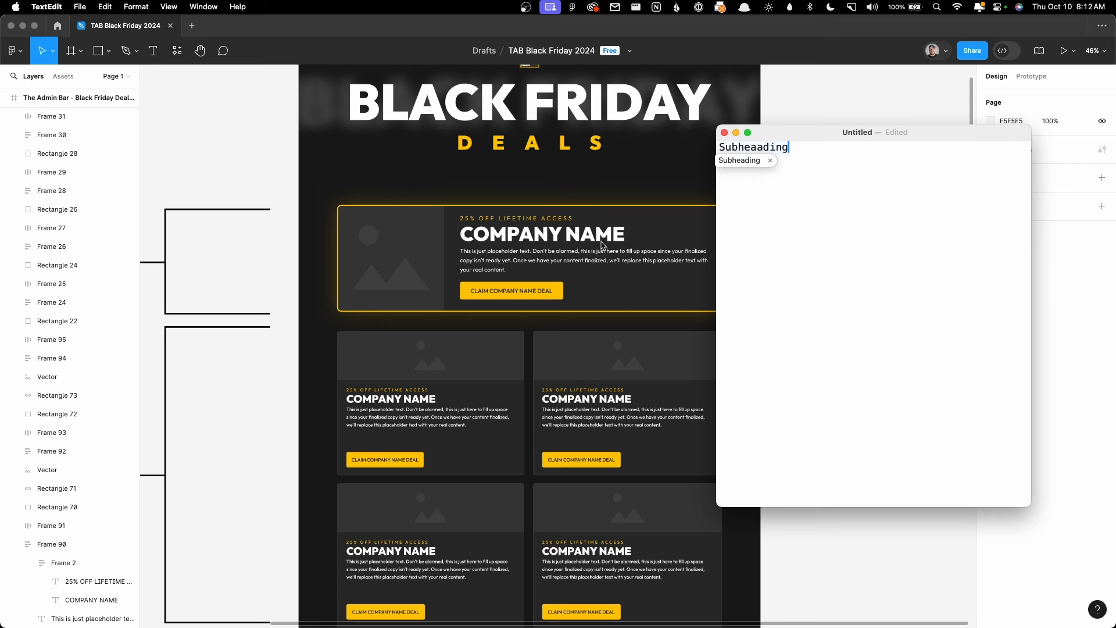
key(Return)
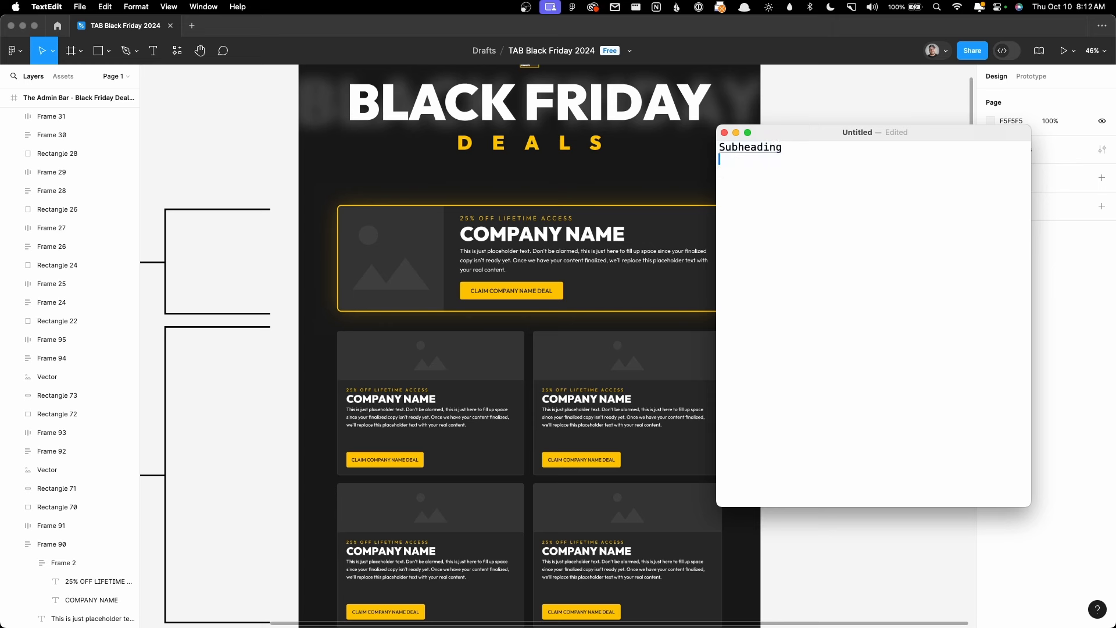
text(Description - Long Text)
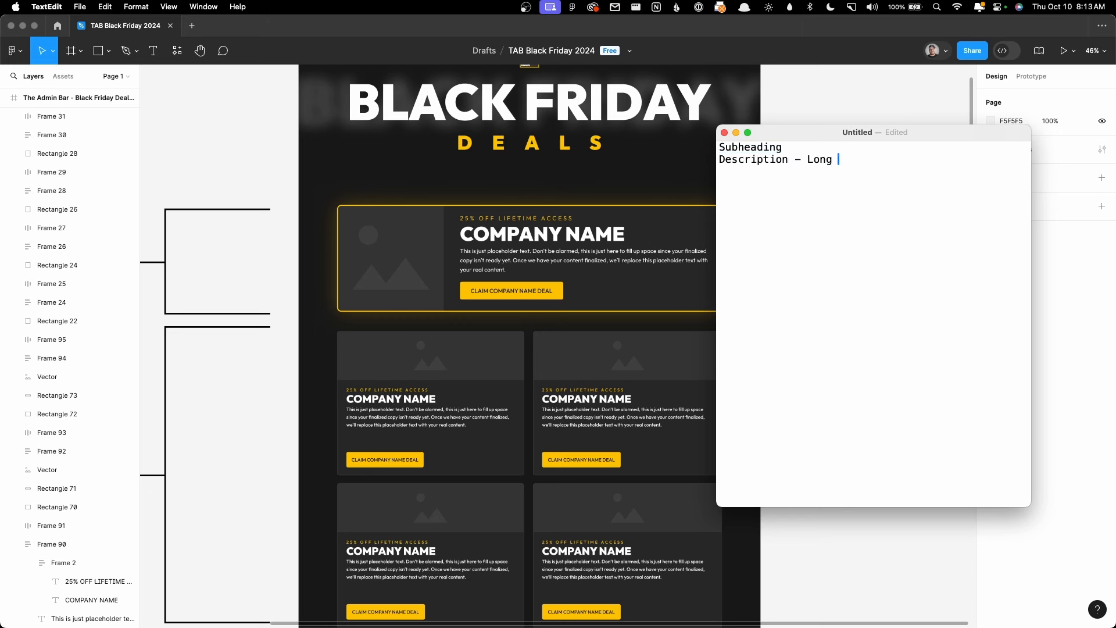
click(800, 152)
text(-  T)
key(BackSpace)
key(BackSpace)
key(BackSpace)
text(Text)
Step: Add 'Deal URL - URL' and 'Image - Image' lines, then minimise the note
key(BackSpace)
text(Deal URL - UR)
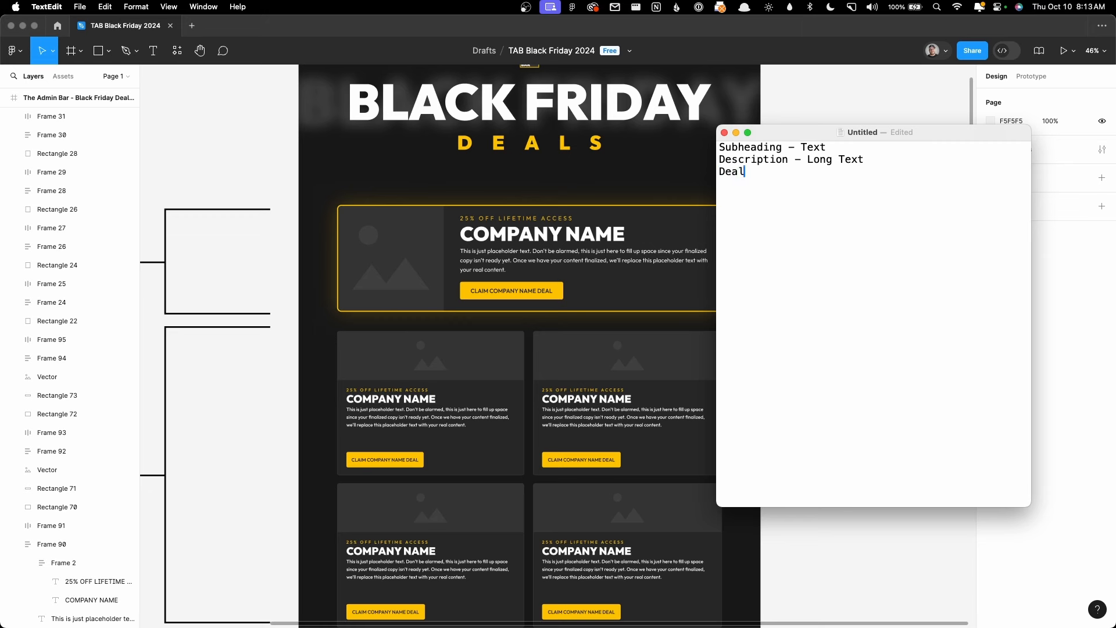
text(L)
scroll(435, 291, down, 3)
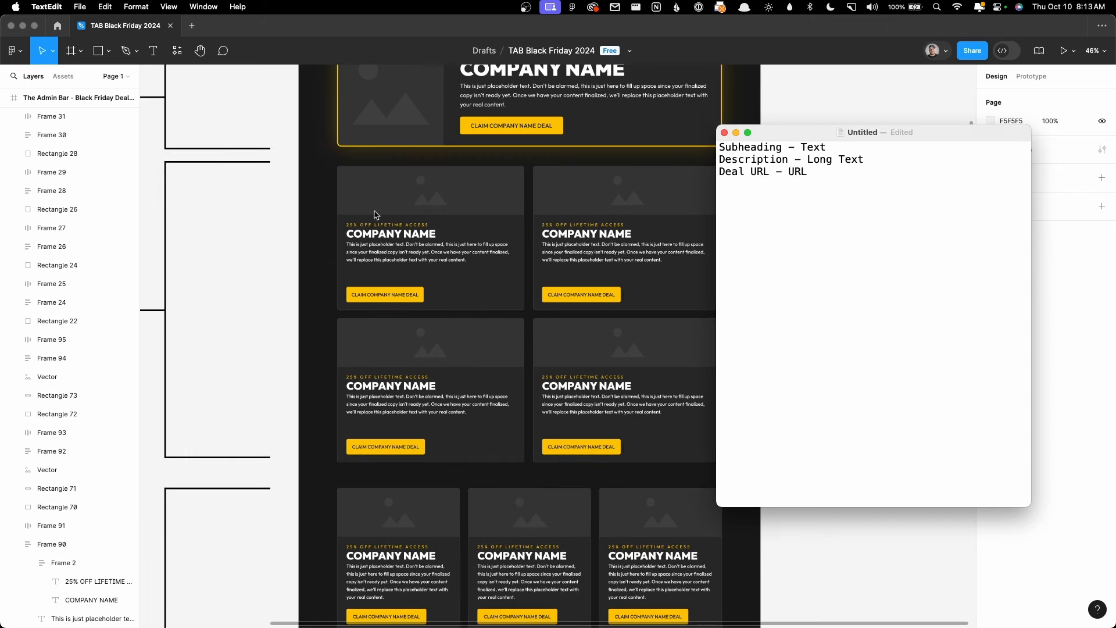
scroll(477, 273, down, 3)
scroll(504, 333, down, 10)
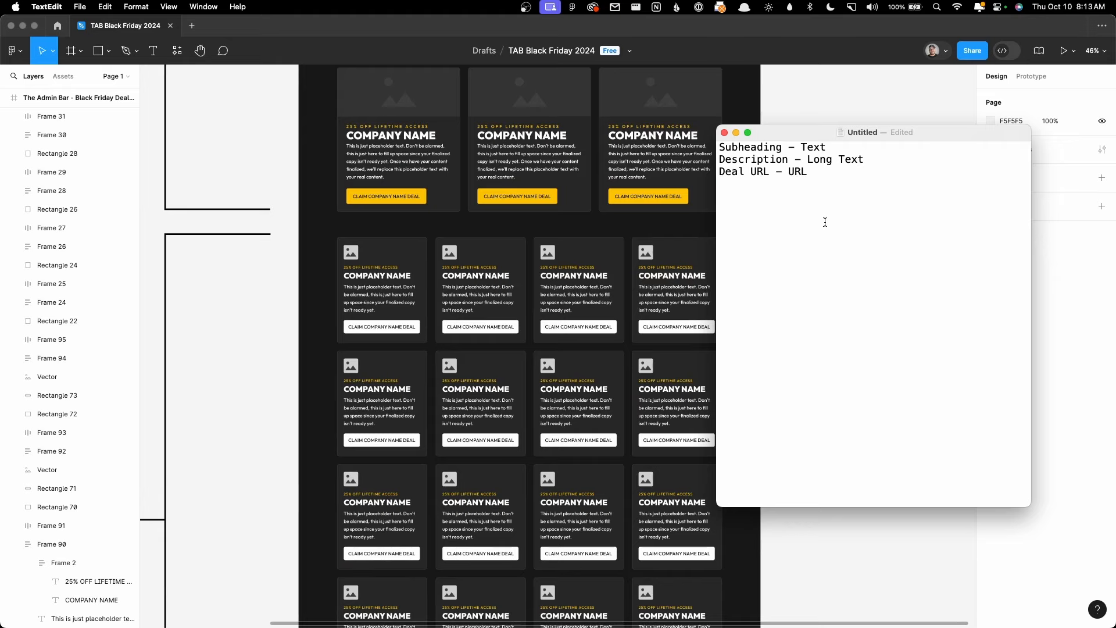
scroll(572, 285, up, 3)
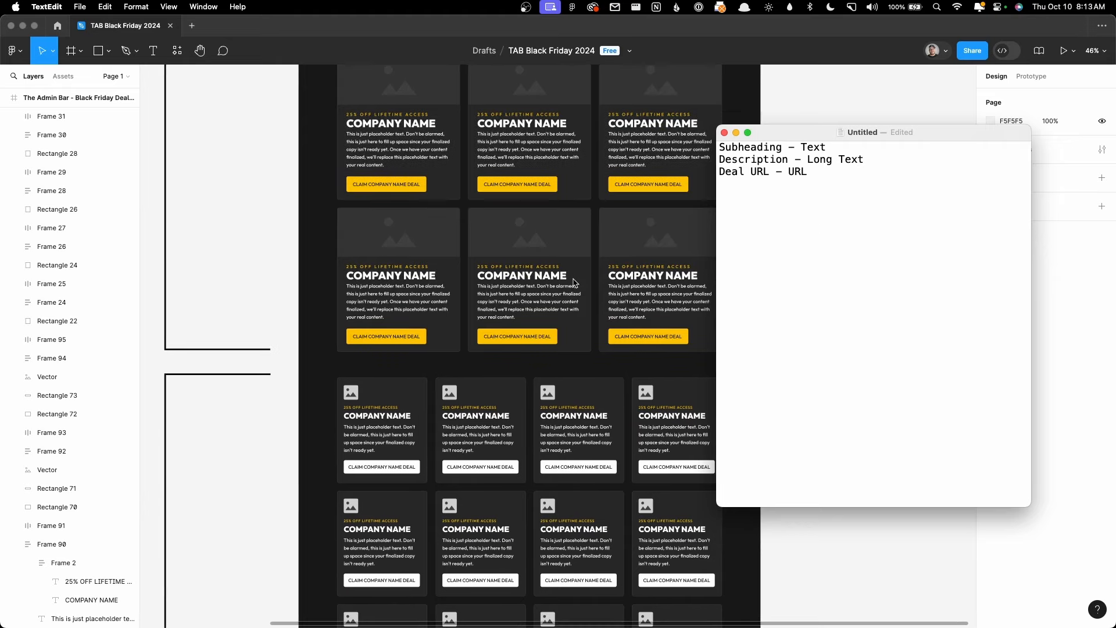
scroll(572, 284, up, 10)
scroll(579, 283, up, 6)
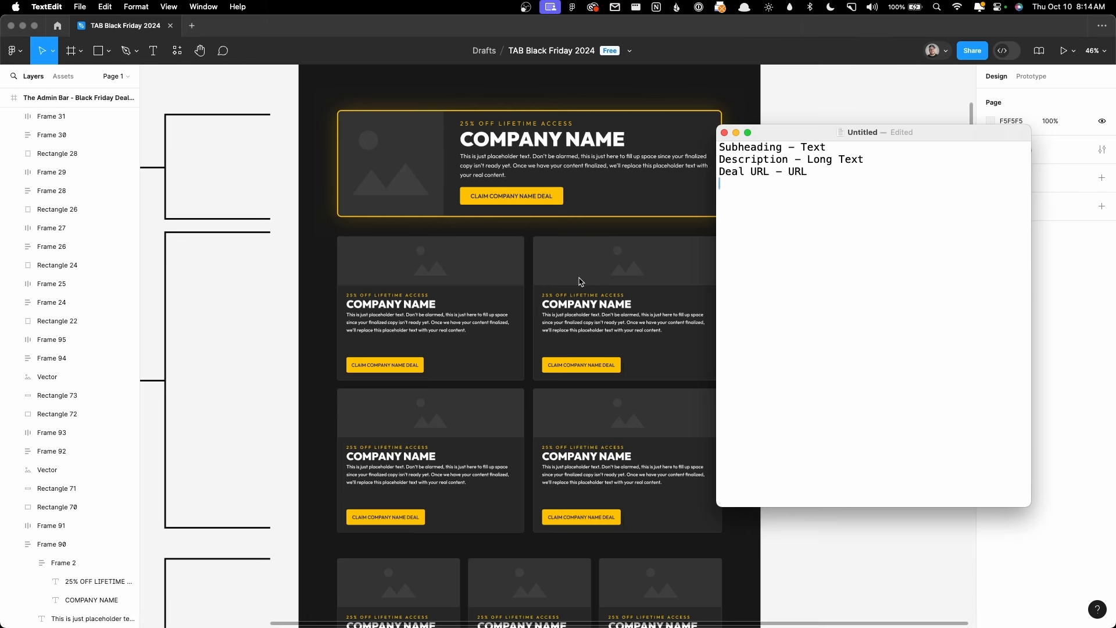
text(Image - Image)
key(super+a)
click(870, 192)
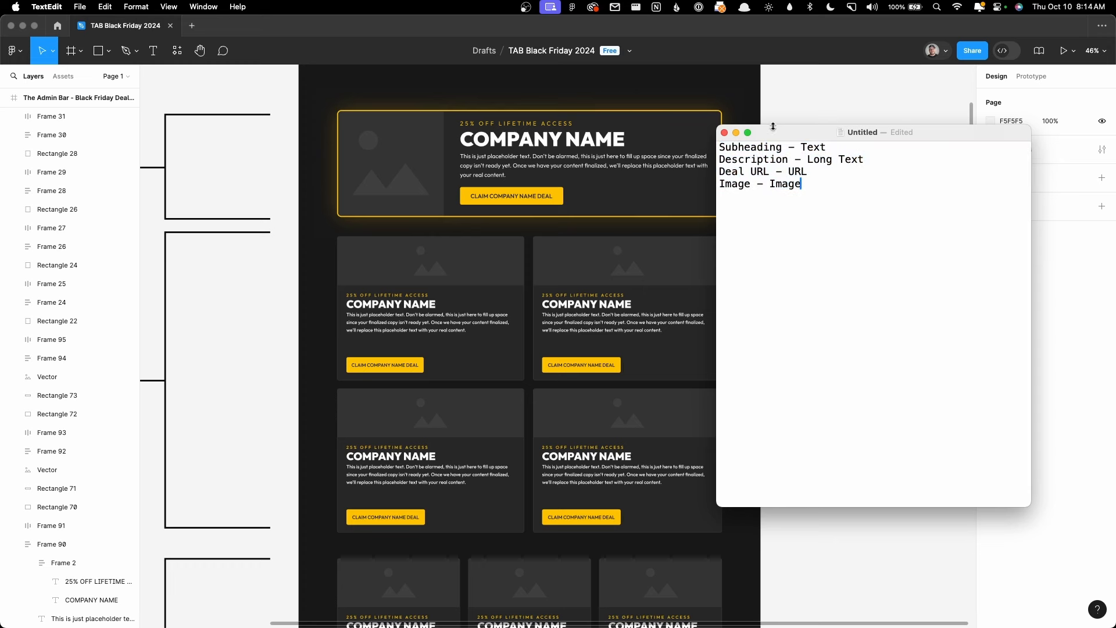
key(super+m)
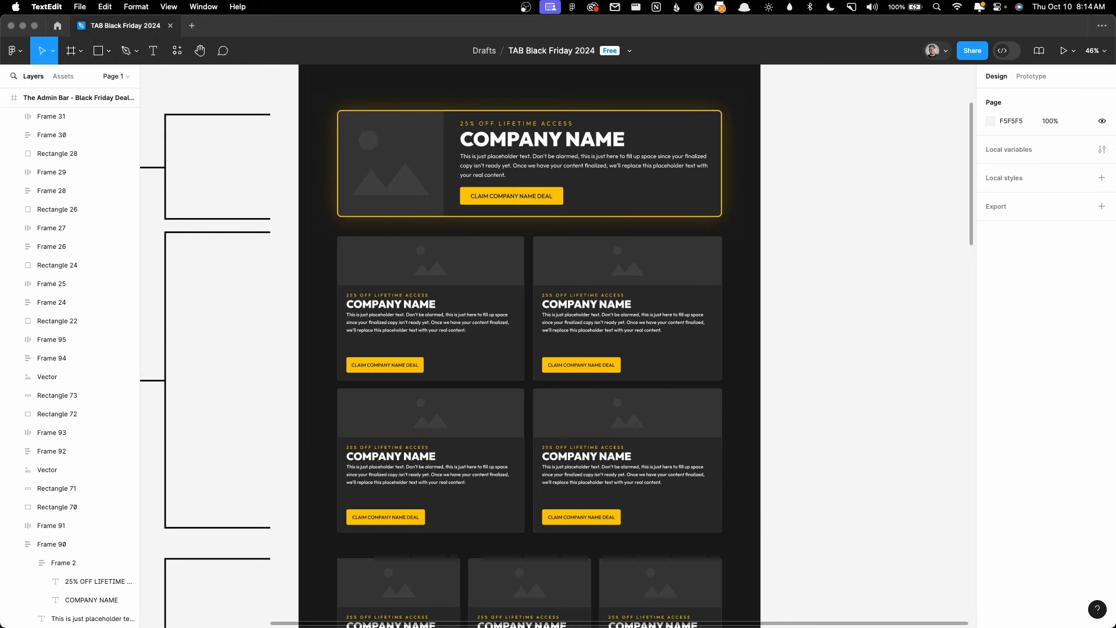
Step: Label the first Text field 'Subheading' and change its field name to deal_subheading
mouse_move(453, 616)
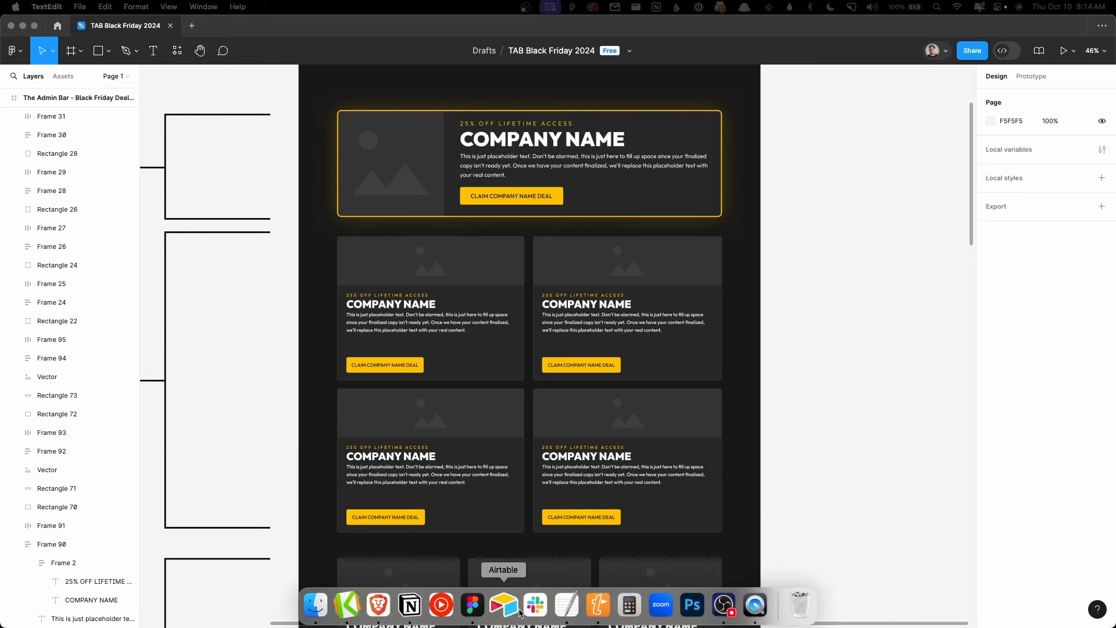
click(379, 604)
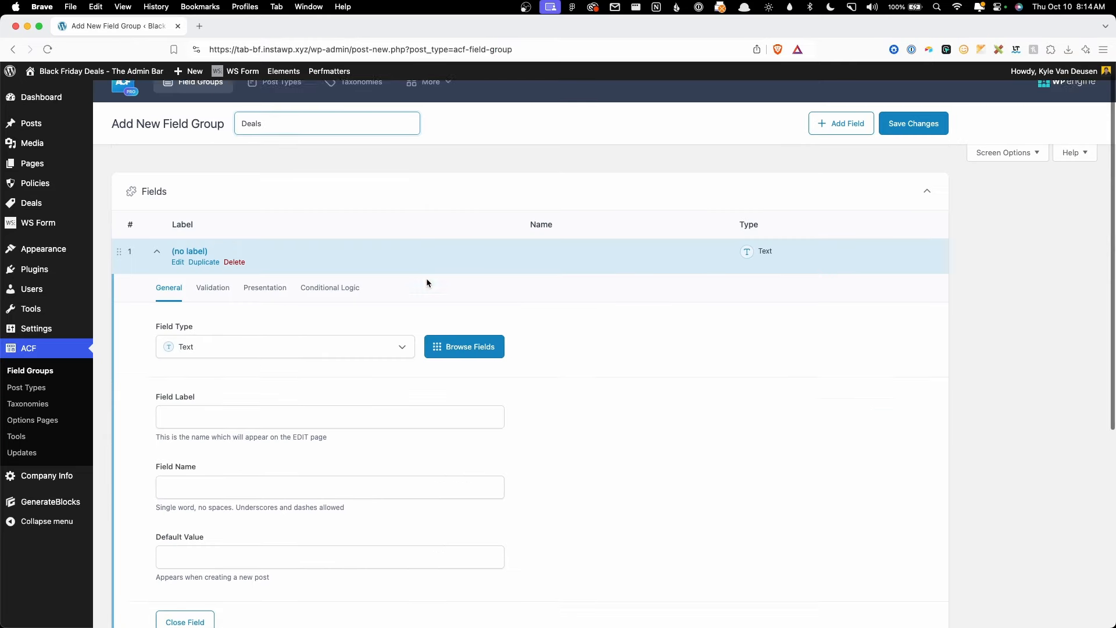
scroll(426, 283, down, 5)
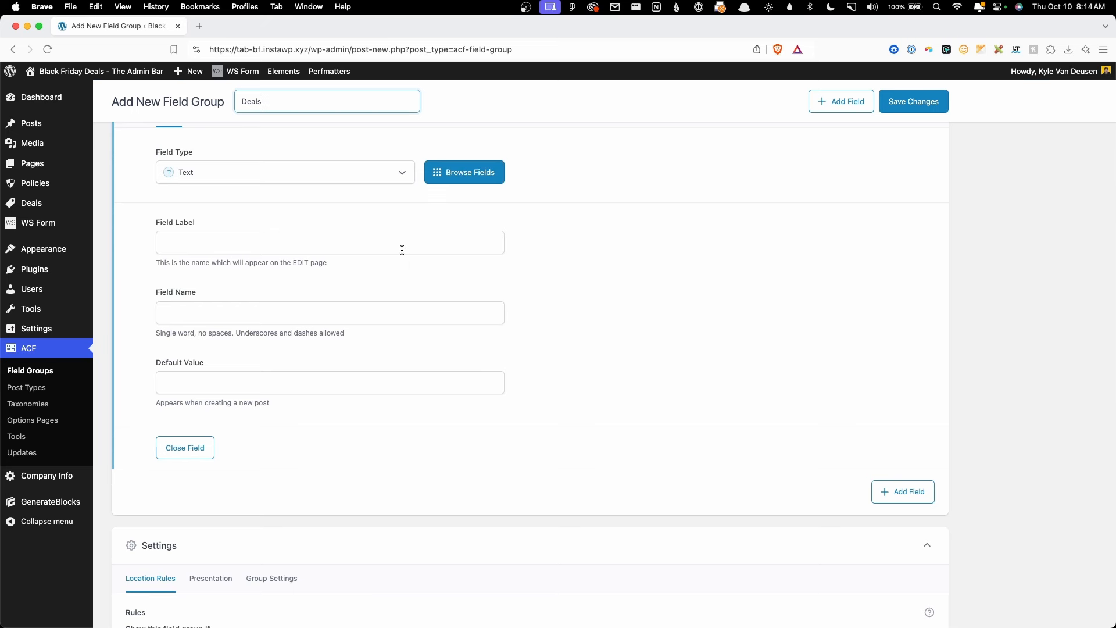
click(316, 240)
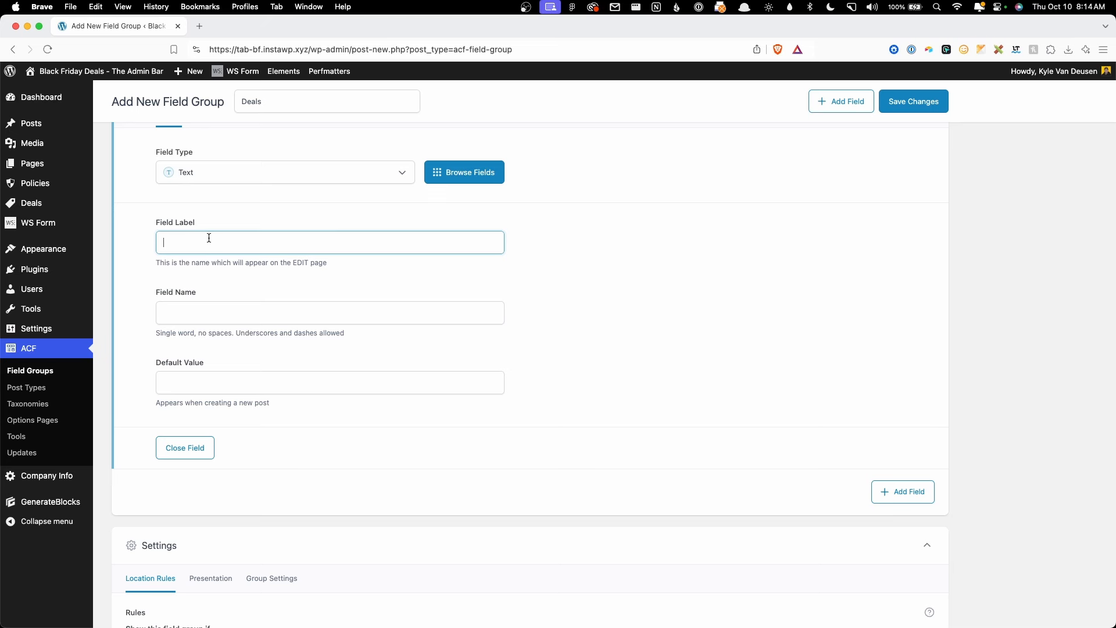
text(S)
text(D)
text(Subheading)
key(Tab)
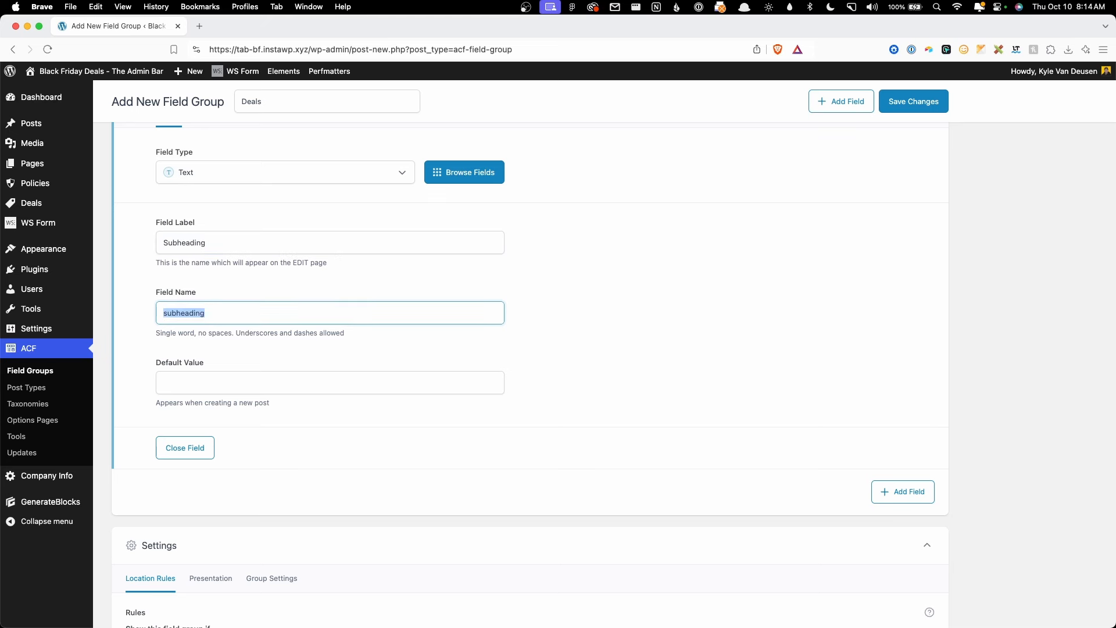
click(161, 314)
text(deal_)
scroll(581, 372, down, 1)
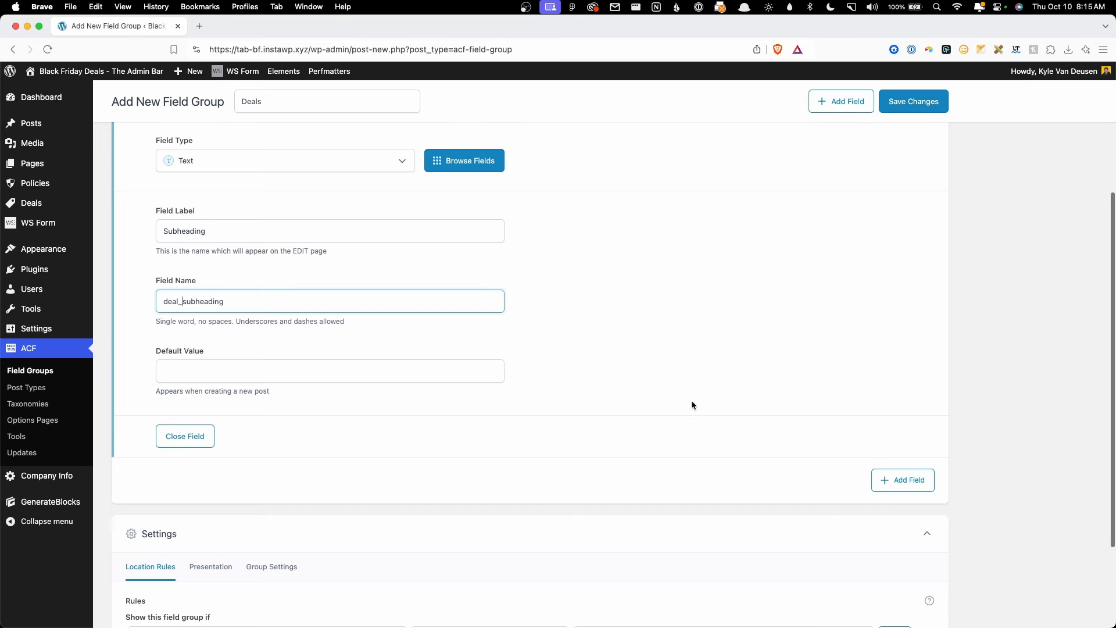
Step: Add a Text Area field labelled Description with field name deal_description
click(903, 478)
click(219, 386)
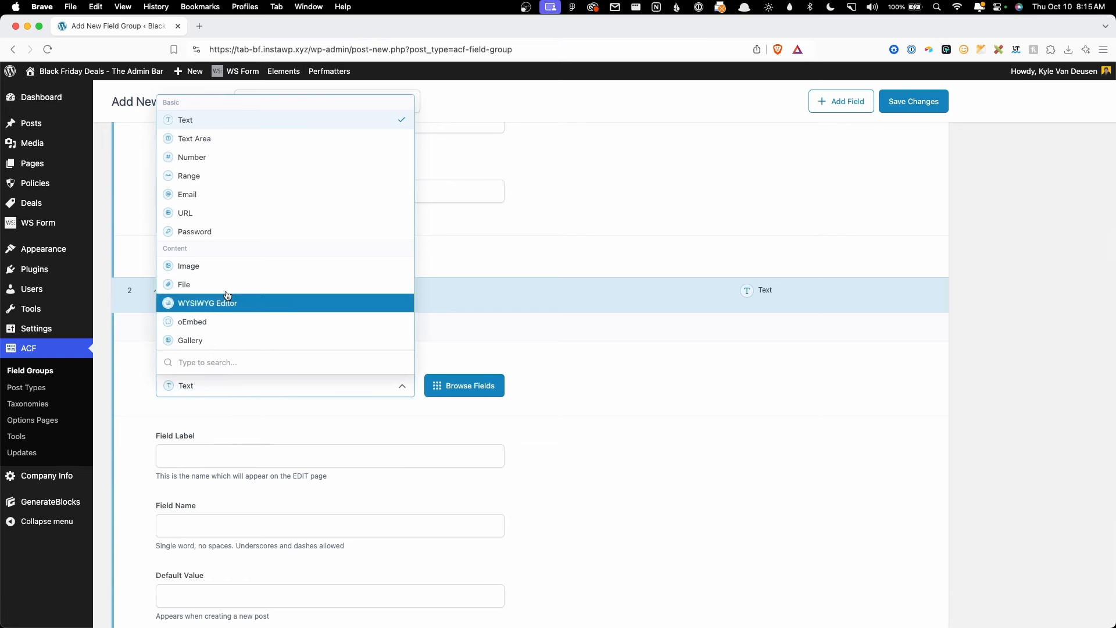
click(214, 145)
scroll(320, 441, down, 1)
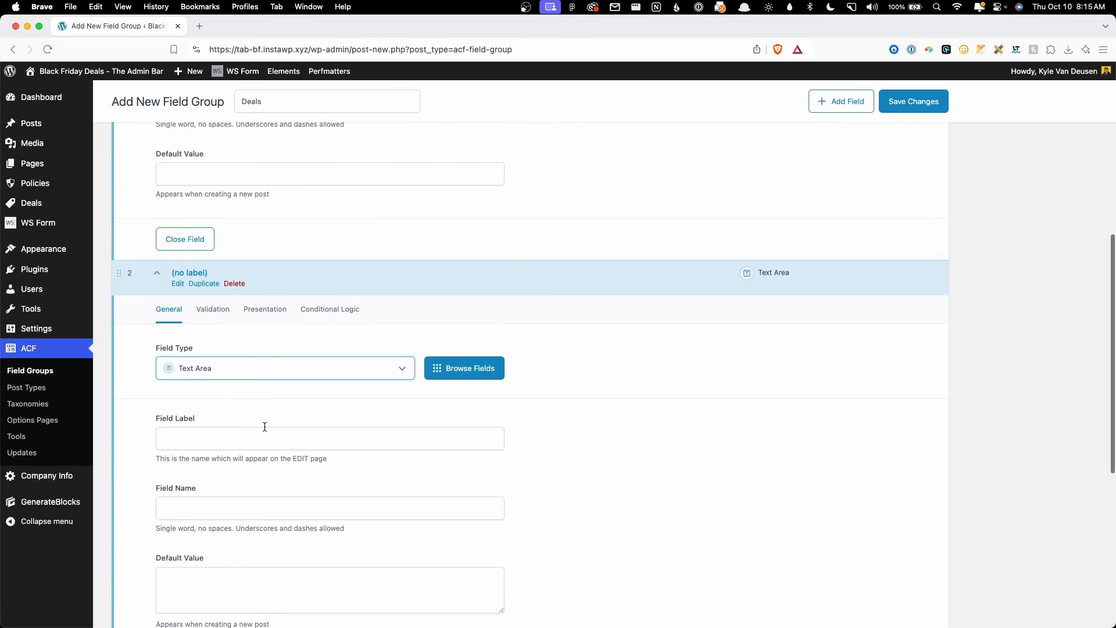
click(254, 433)
text(Descr)
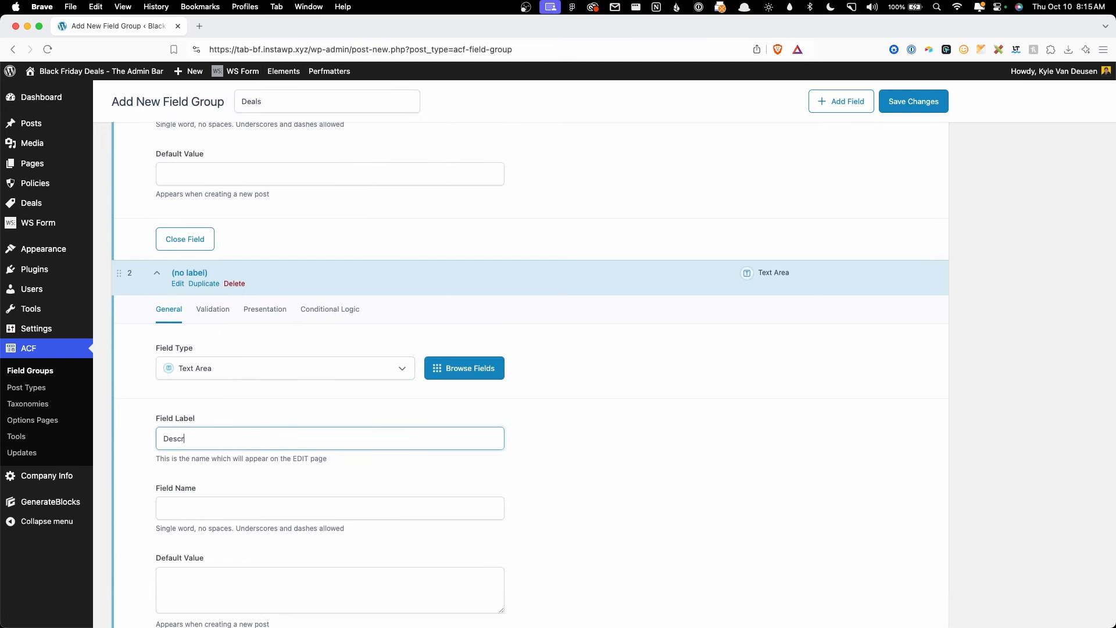
text(iption)
key(Tab)
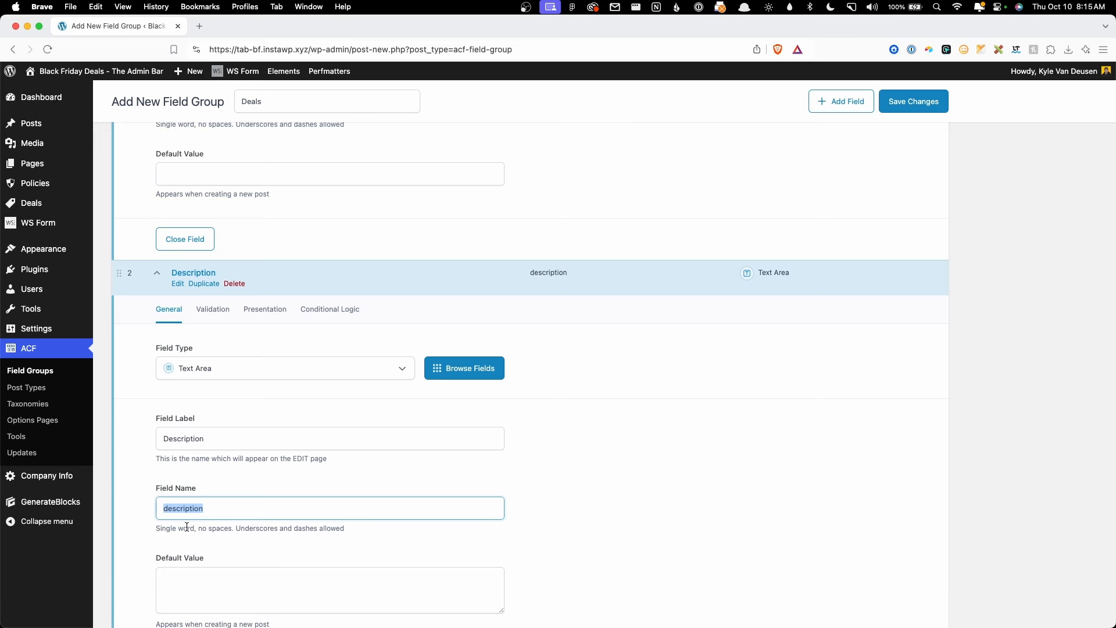
click(166, 508)
scroll(236, 488, down, 2)
text(deal_)
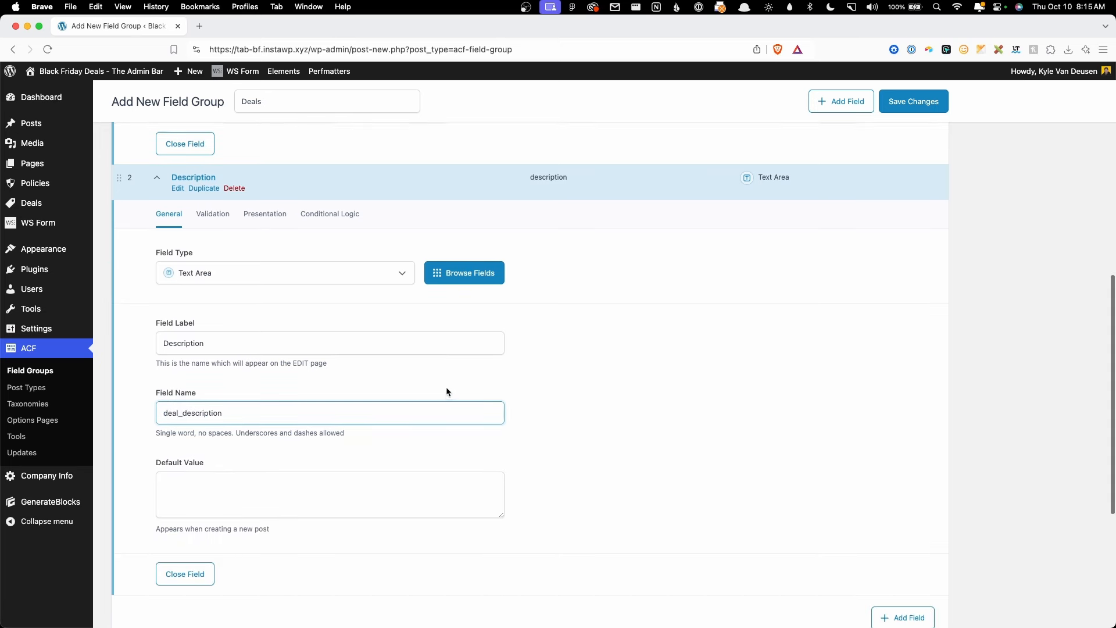
scroll(445, 386, down, 3)
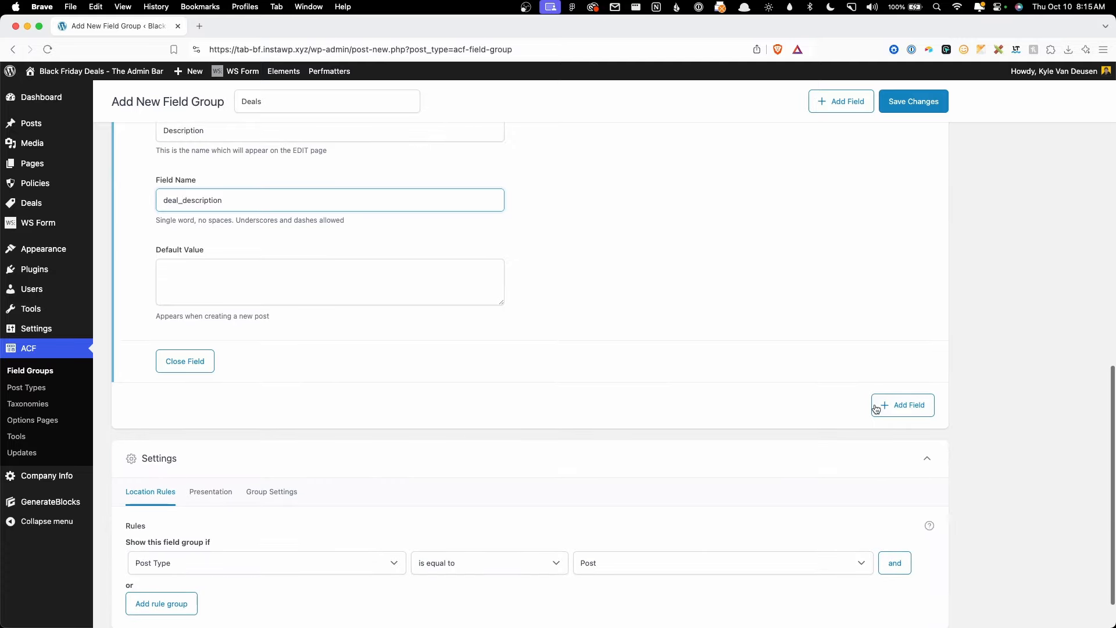
Step: Add a URL-type field labelled URL with field name deal_url
click(882, 406)
scroll(360, 395, down, 2)
click(218, 400)
key(Down)
key(Down)
key(Down)
key(Down)
key(Down)
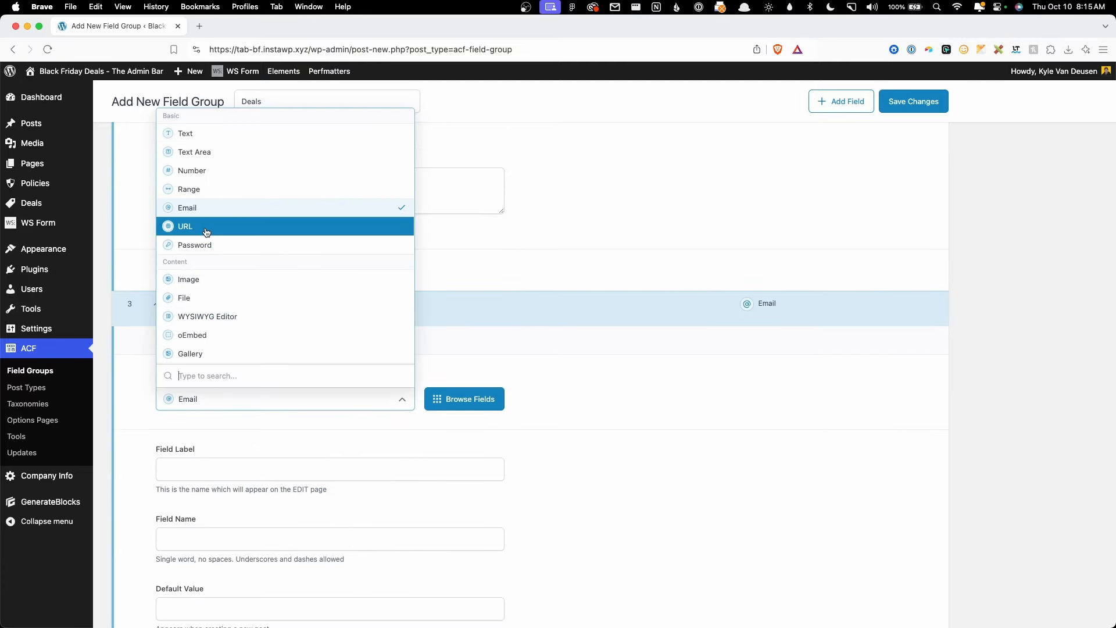
key(Return)
click(238, 474)
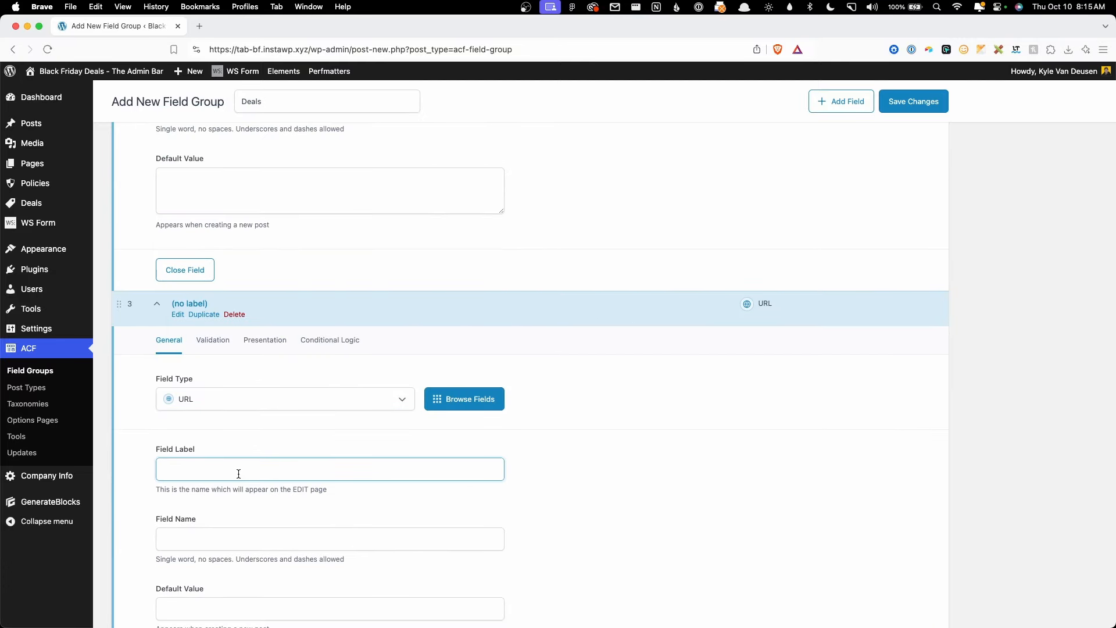
text(URL)
key(Tab)
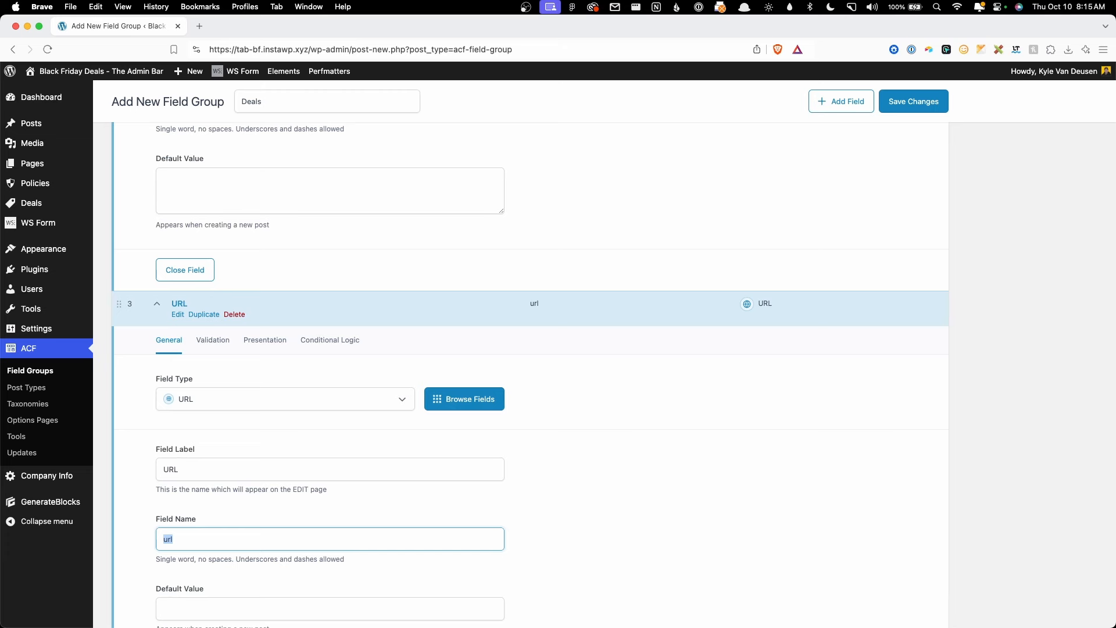
text(deal_url)
scroll(349, 444, down, 2)
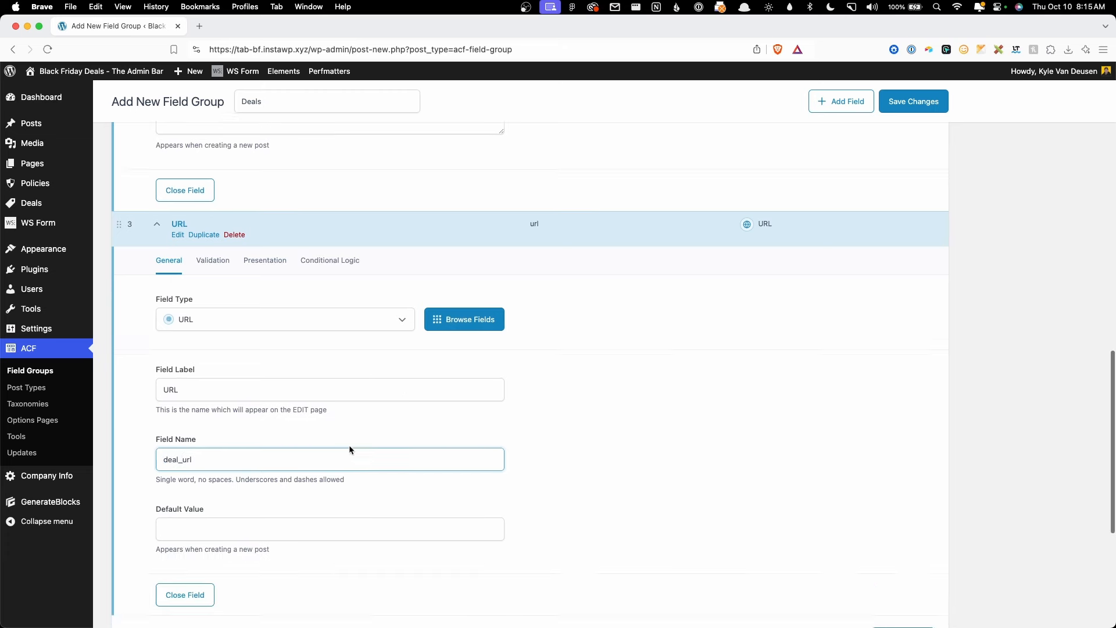
scroll(361, 433, down, 4)
Step: Add an Image-type field labelled Image with field name deal_image
click(901, 410)
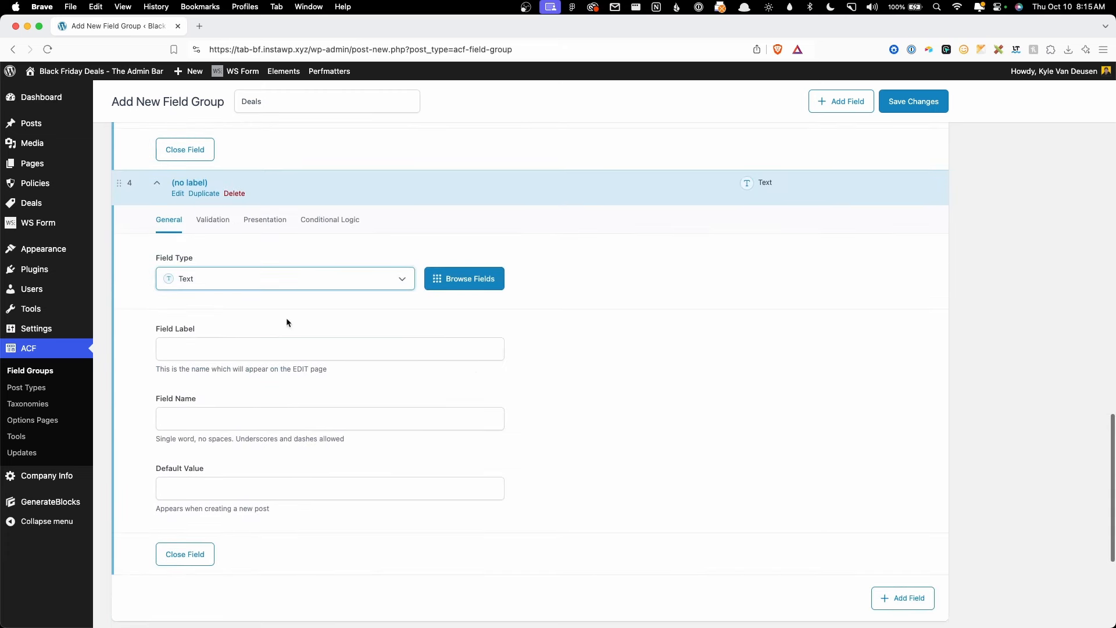
click(248, 283)
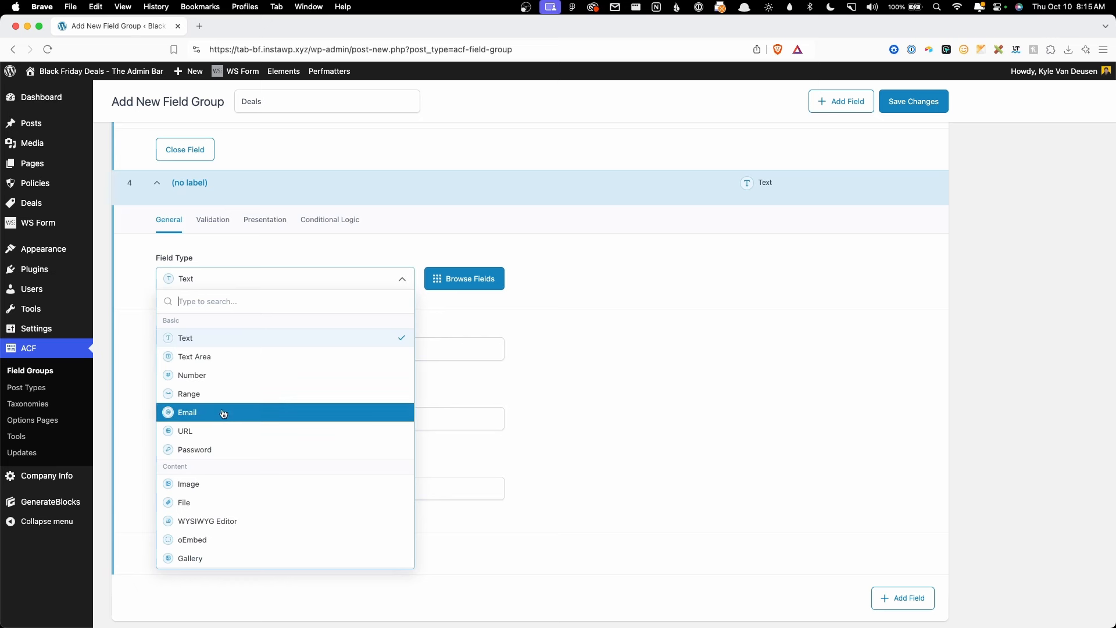
click(209, 484)
click(213, 350)
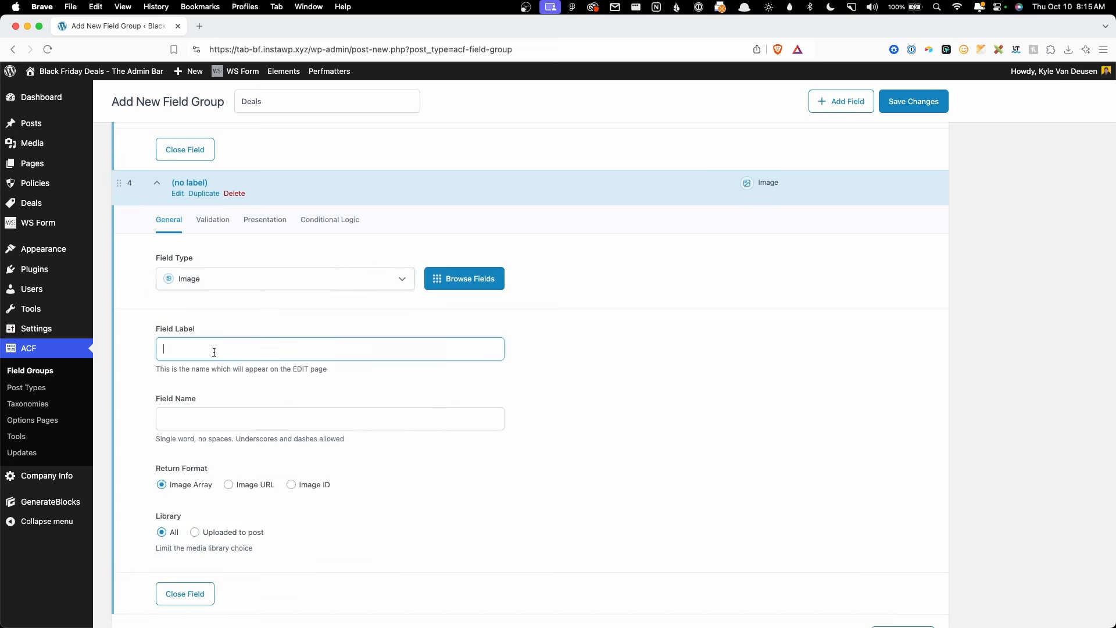
text(Image)
key(Tab)
key(super+Left)
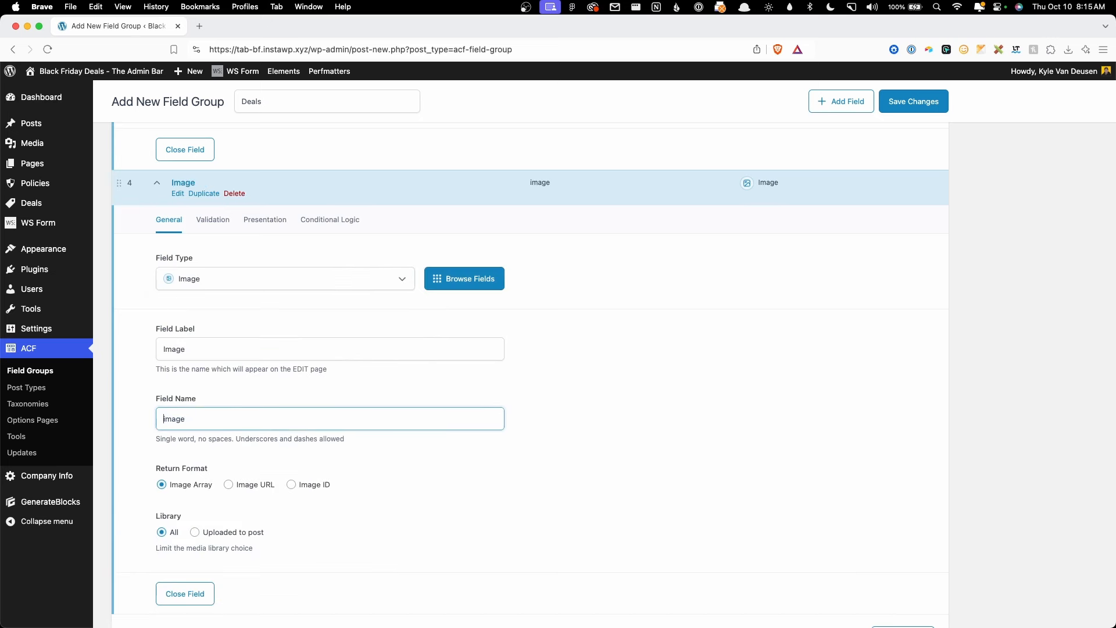
text(deal_)
scroll(579, 303, down, 5)
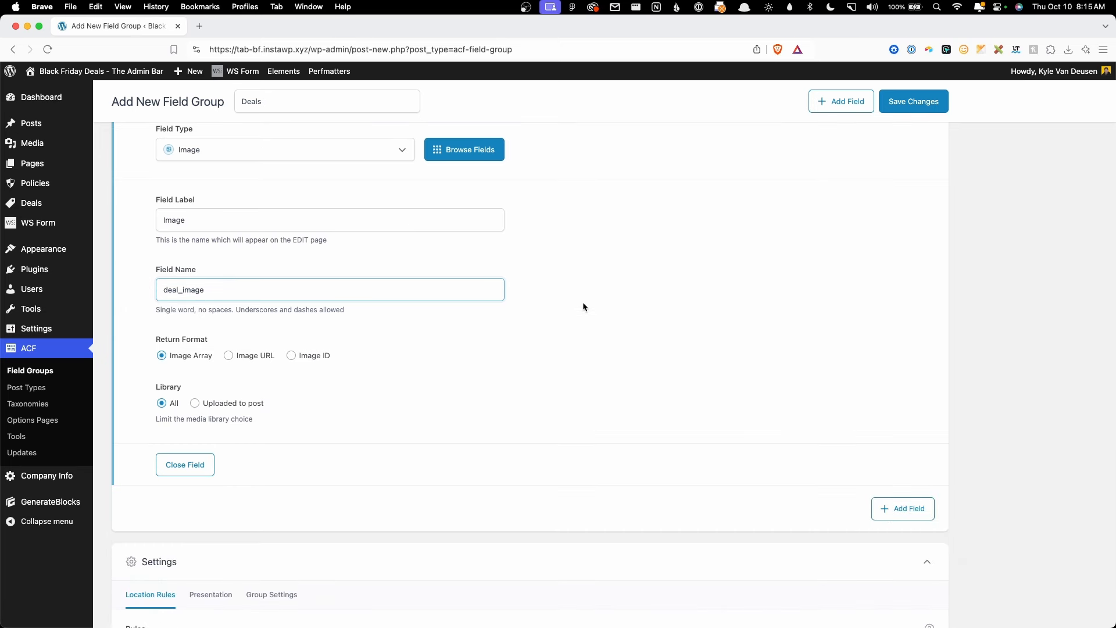
scroll(583, 303, down, 5)
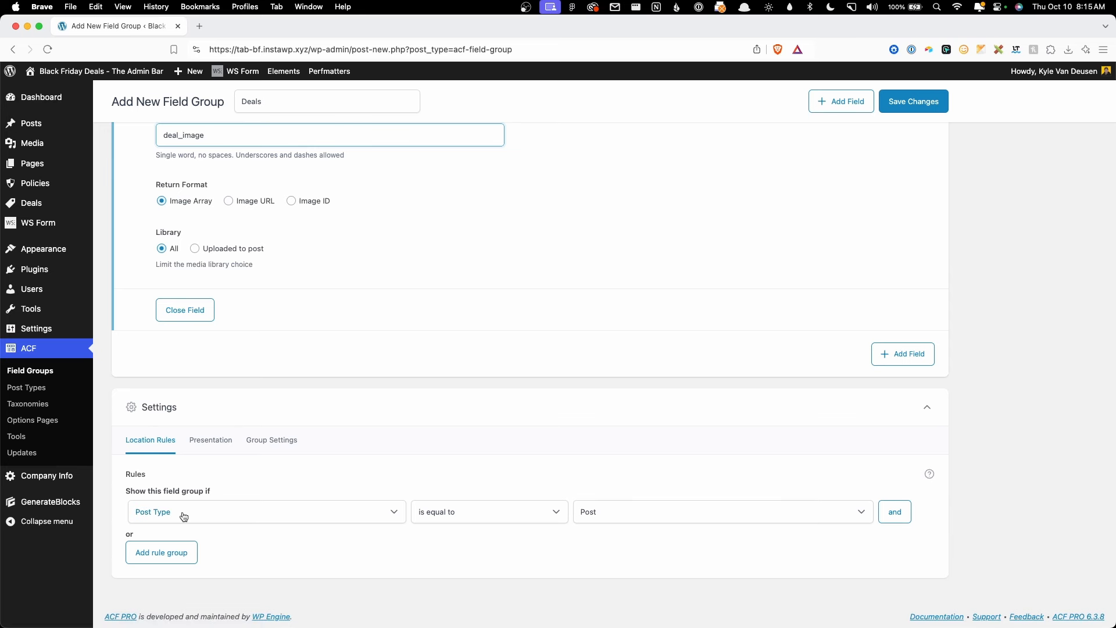
Step: Set the location rule to Post Type is equal to Deal, save, and start a new Deal
click(587, 511)
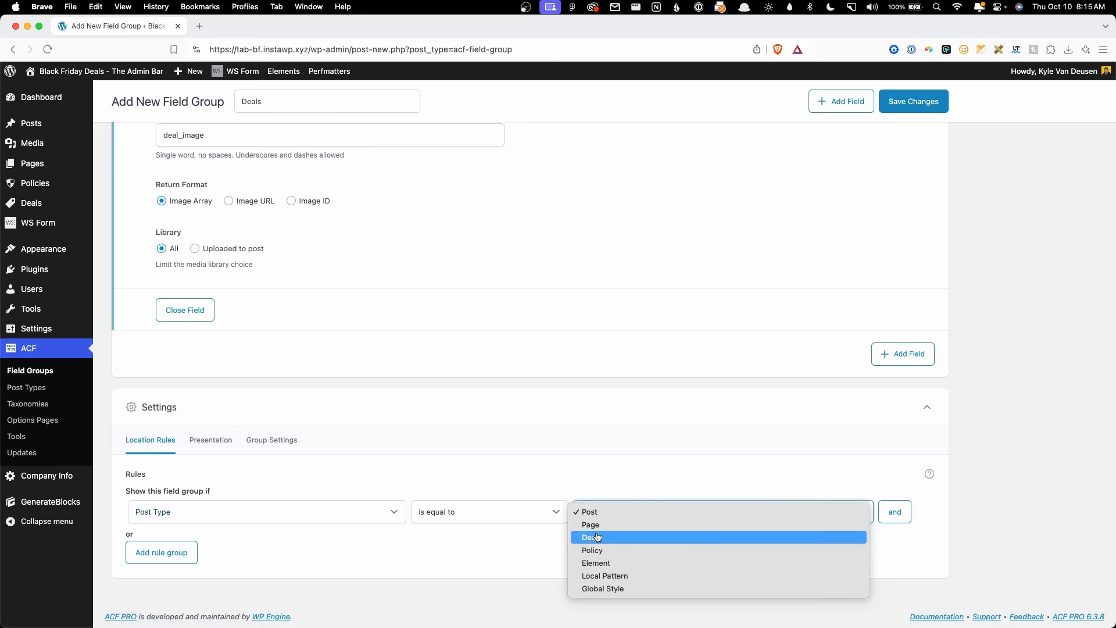
click(593, 532)
click(508, 549)
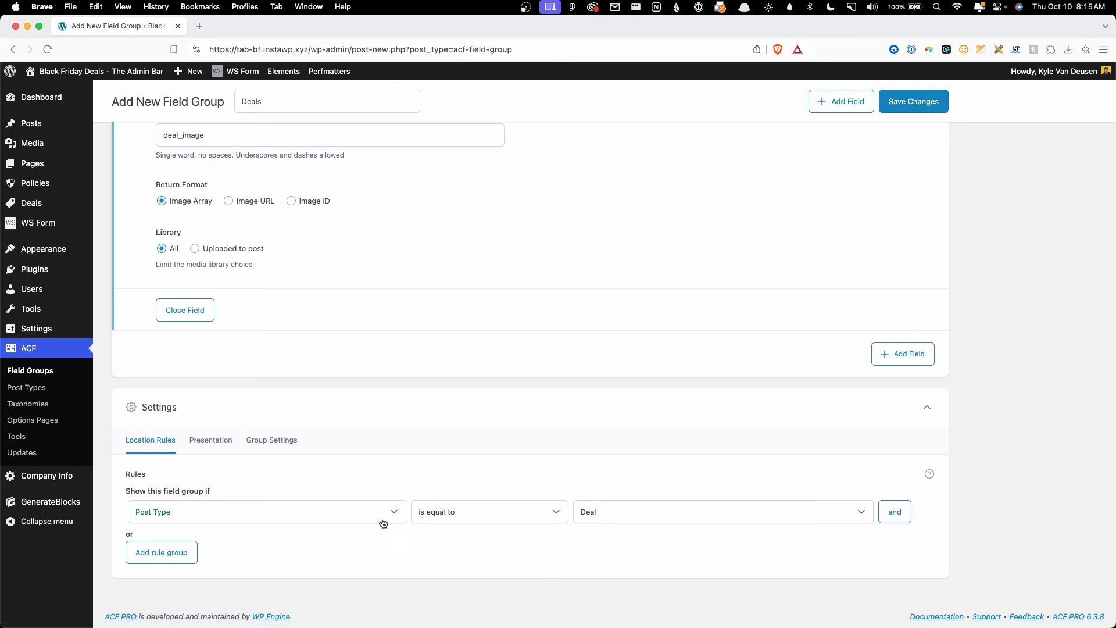
click(909, 101)
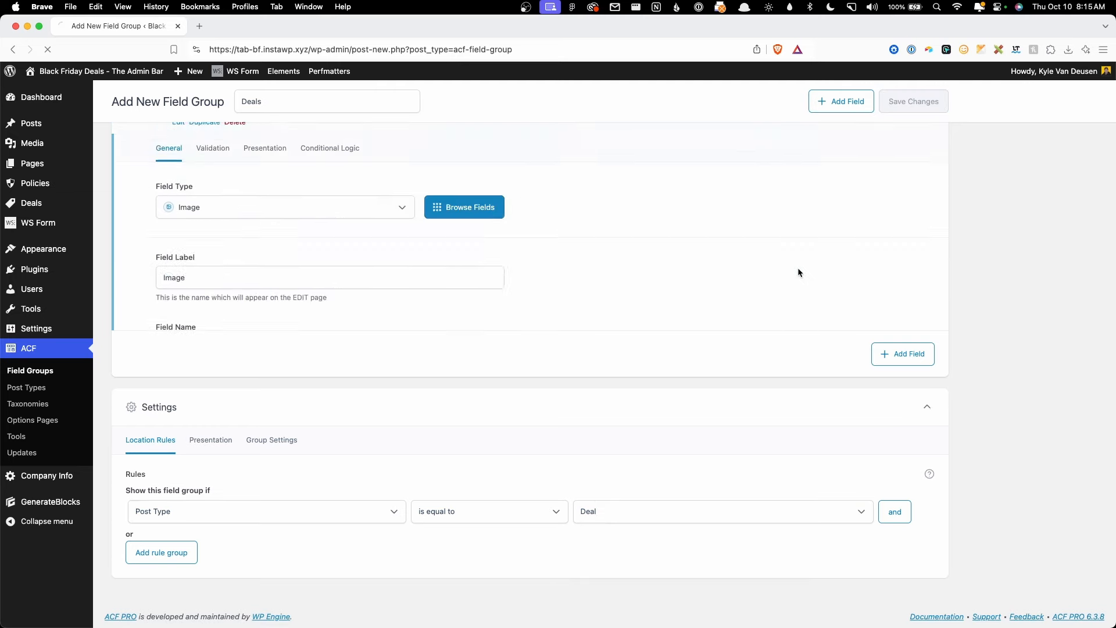
mouse_move(58, 203)
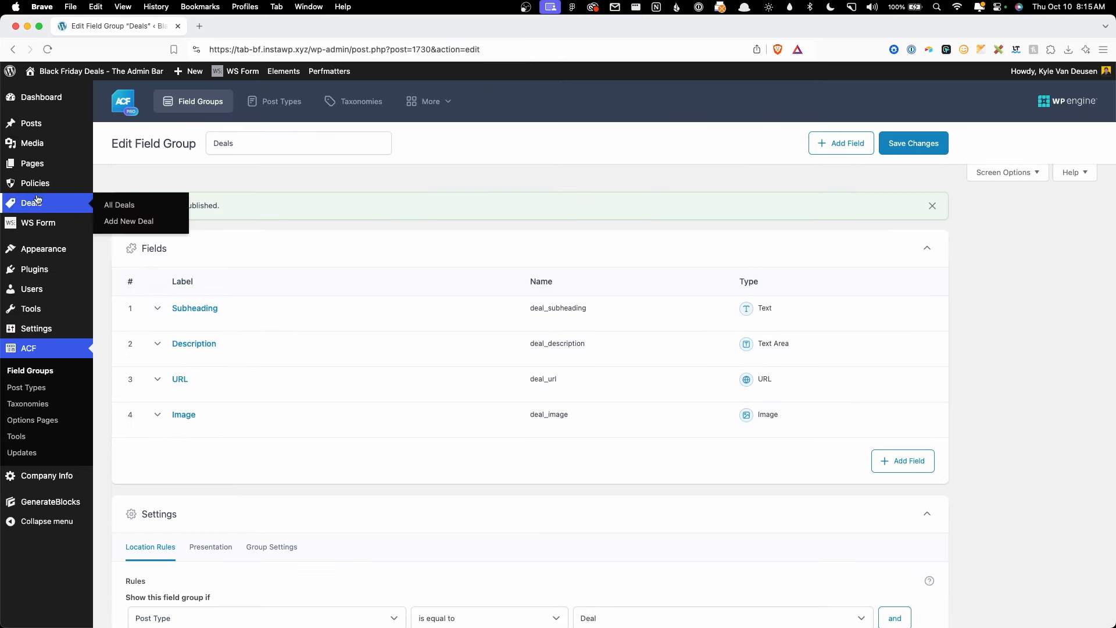
click(125, 221)
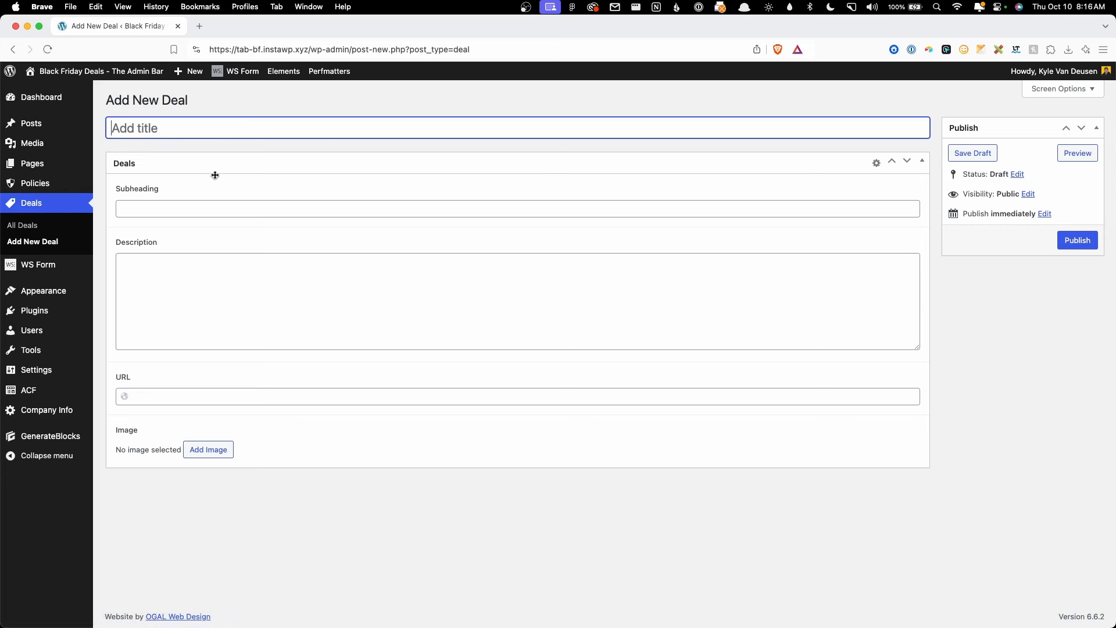
Step: Try the new Deal's Subheading, Description and URL fields
click(200, 207)
click(223, 311)
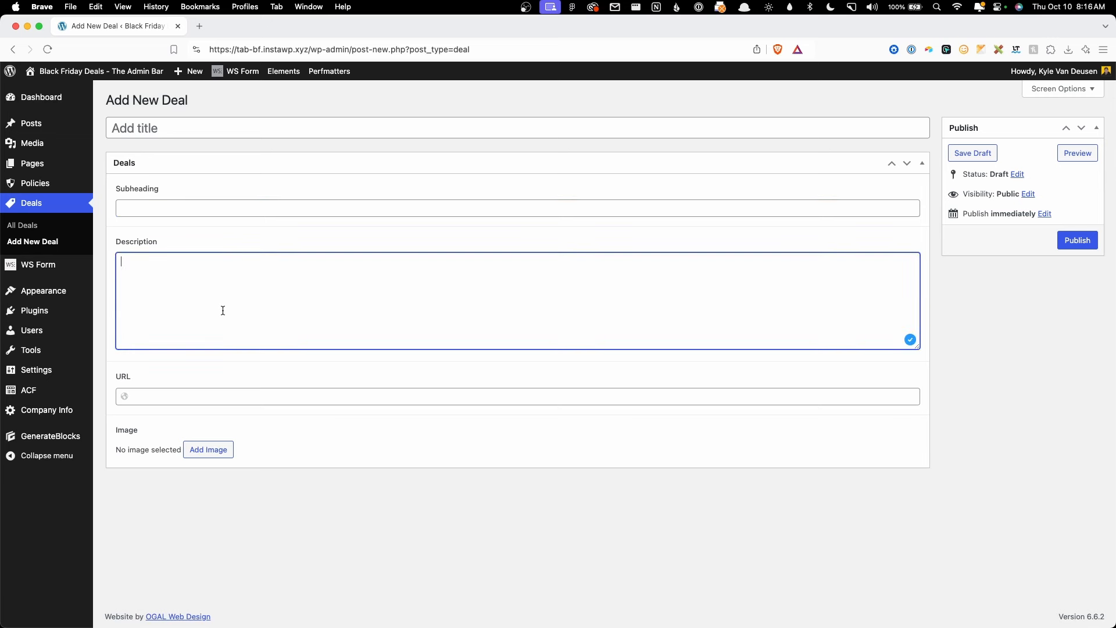
click(198, 396)
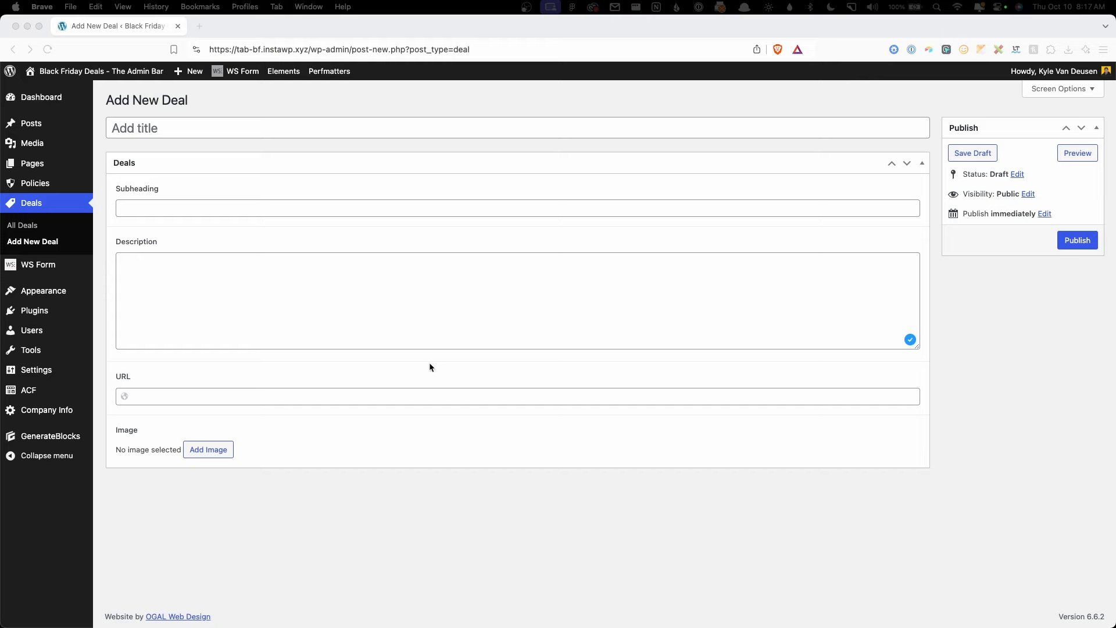
Step: Inspect the Platinum, Gold, Silver, Bronze and Standard tier labels in the Figma mockup
click(469, 606)
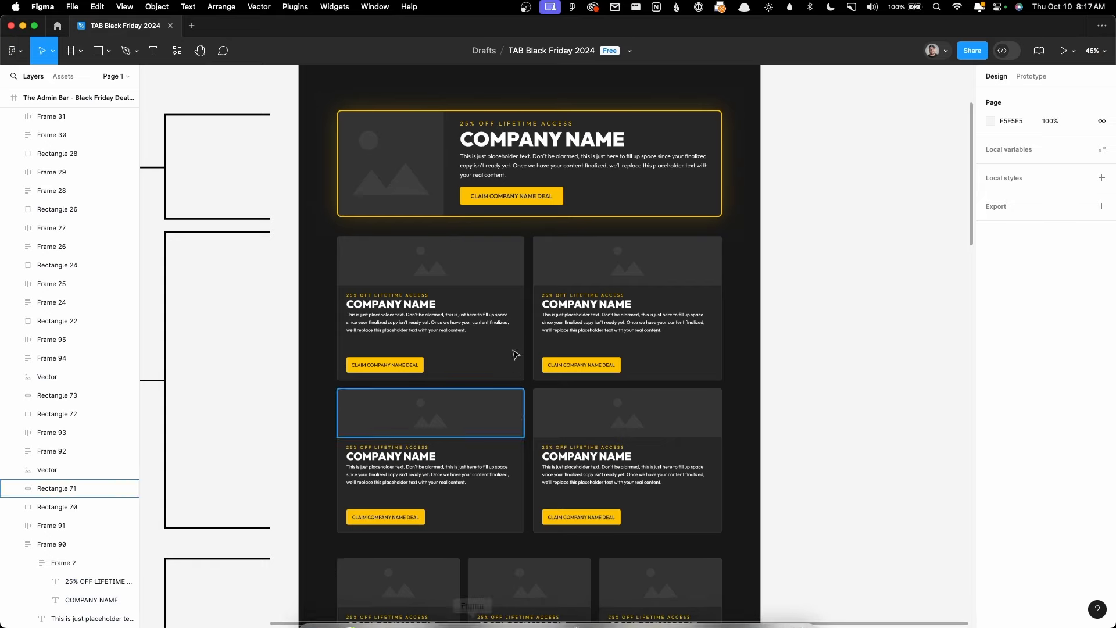
scroll(858, 343, down, 5)
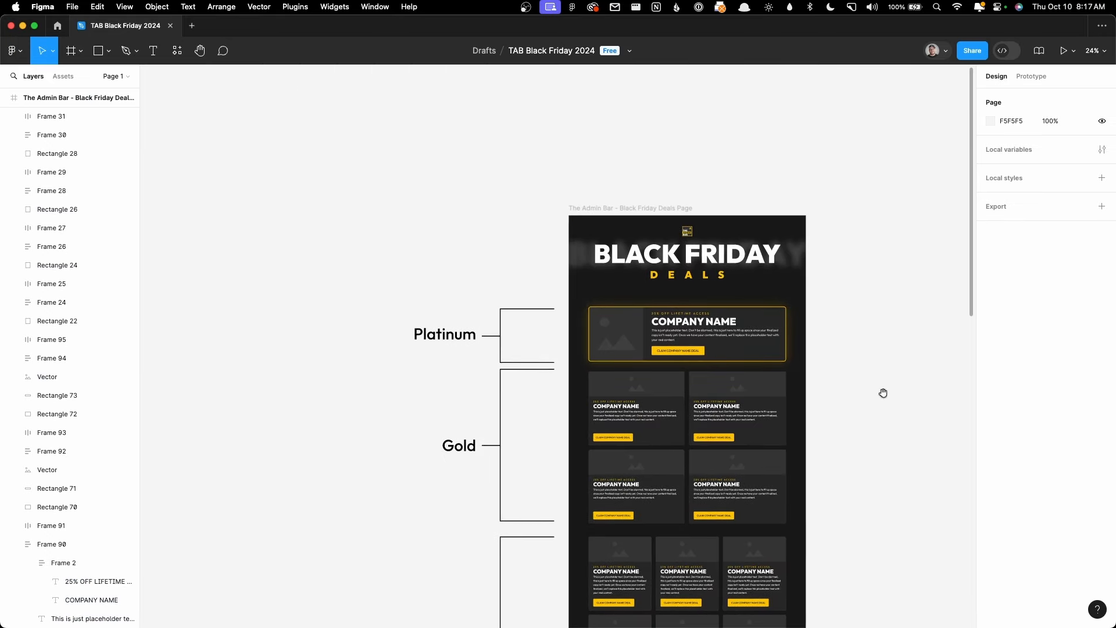
drag(882, 393, 803, 246)
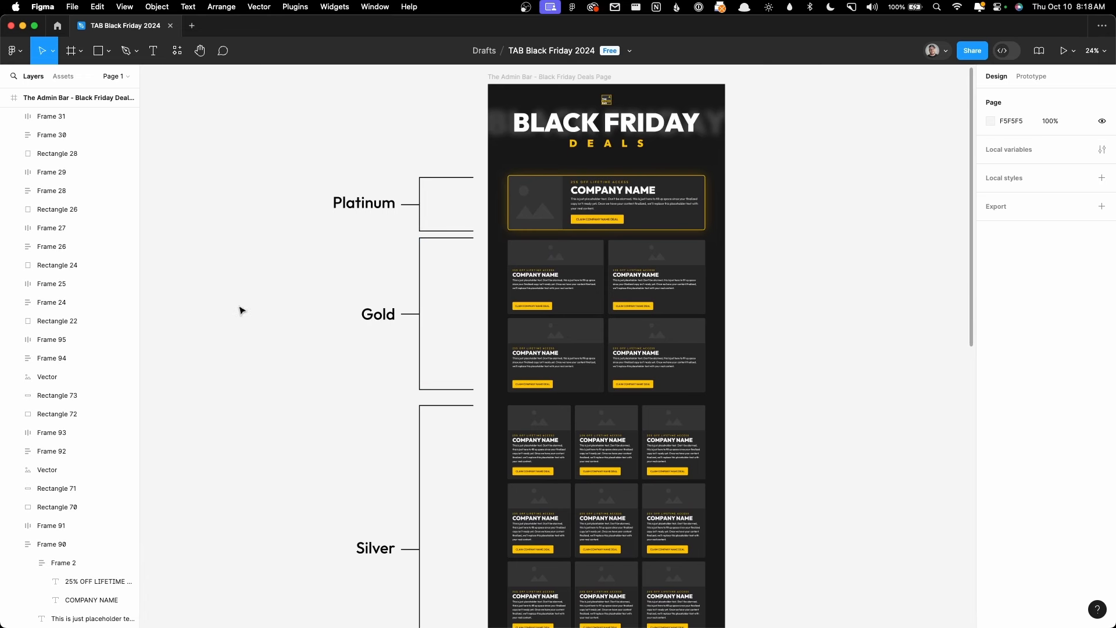
scroll(242, 310, down, 2)
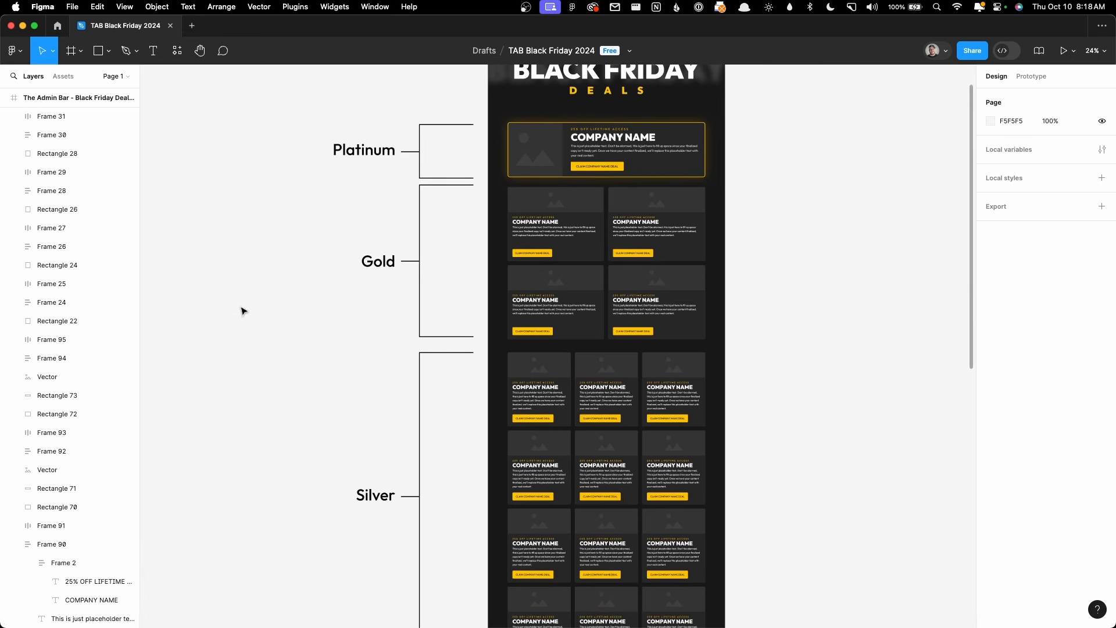
click(342, 159)
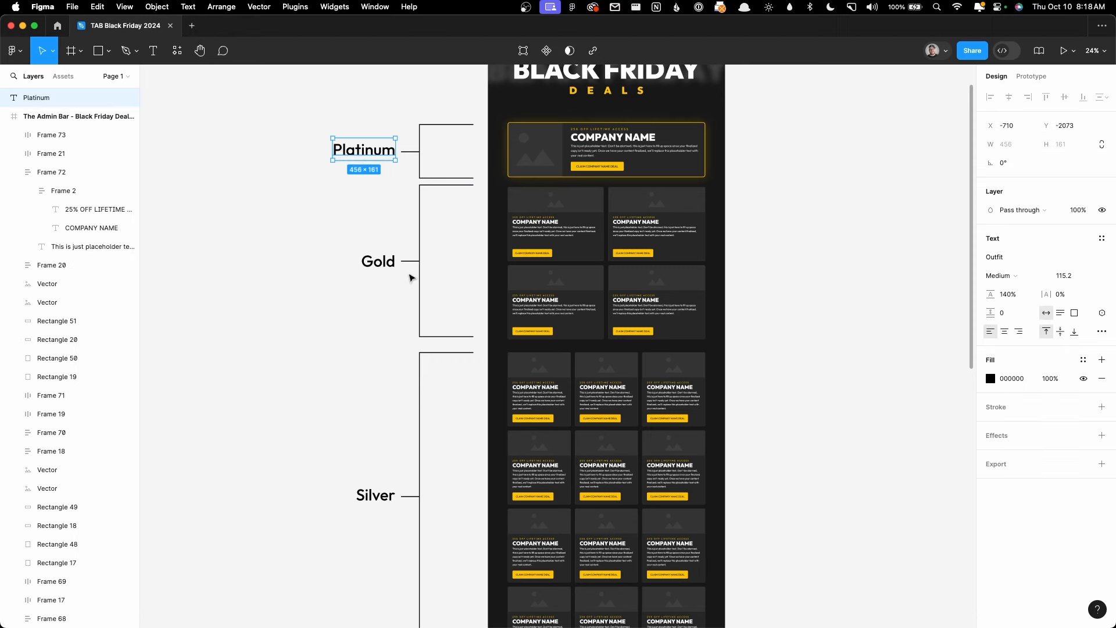
click(375, 264)
scroll(383, 369, down, 7)
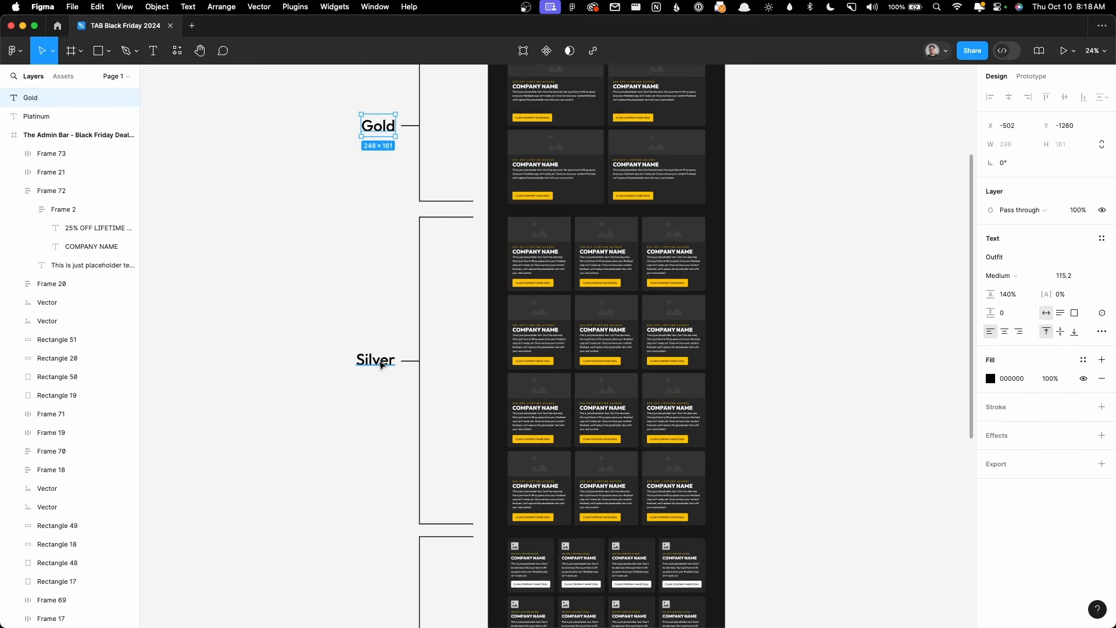
click(378, 361)
scroll(363, 430, down, 4)
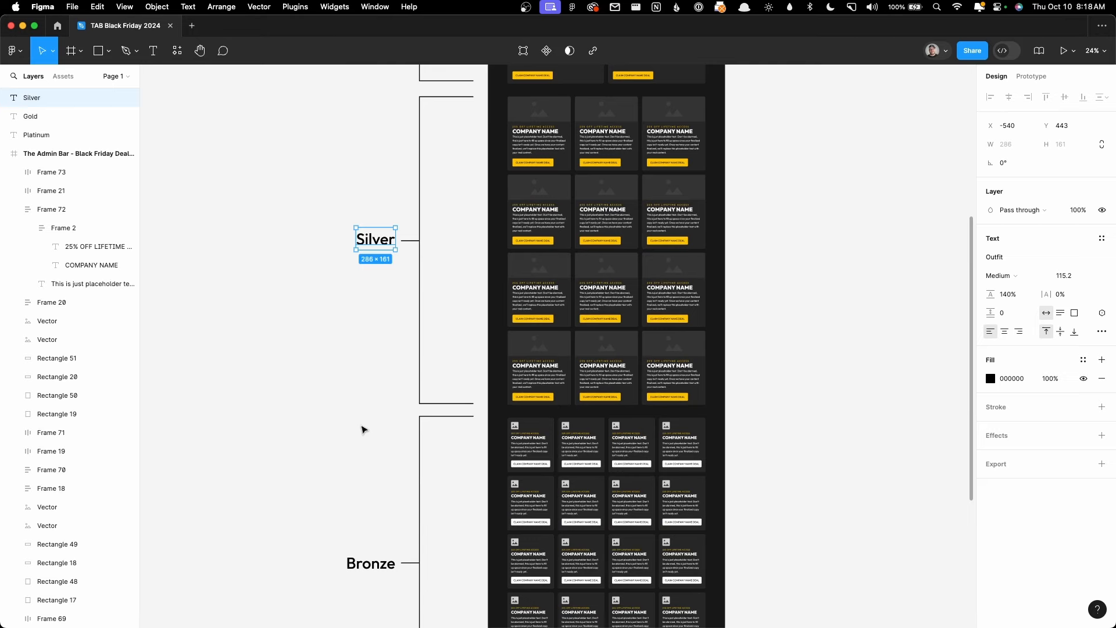
scroll(363, 429, down, 8)
click(366, 406)
scroll(361, 474, down, 8)
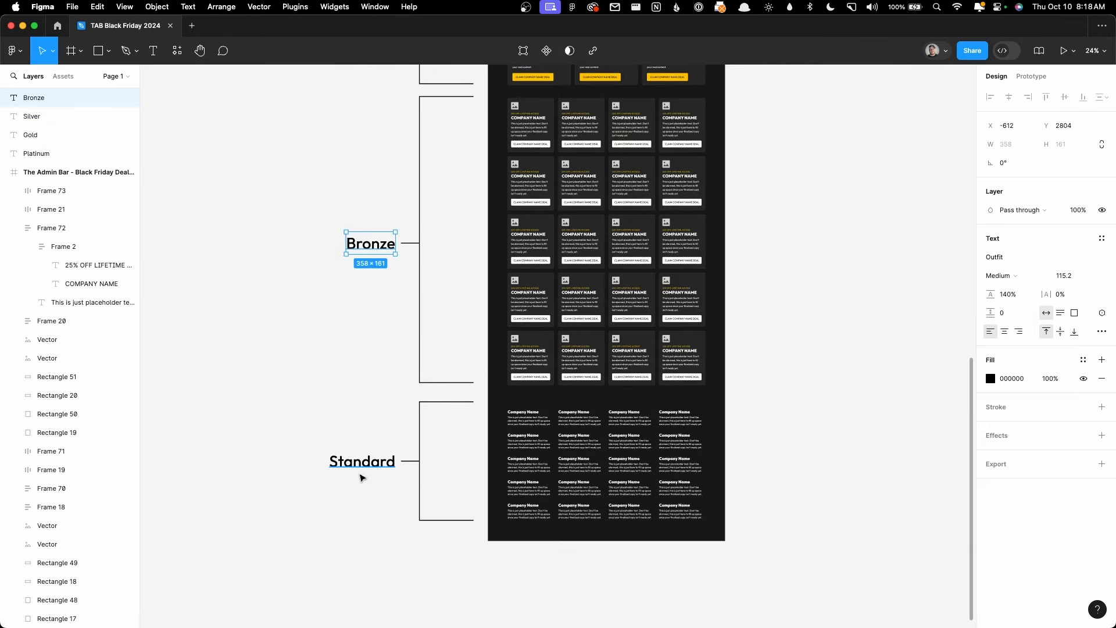
click(356, 463)
click(342, 421)
scroll(337, 416, up, 8)
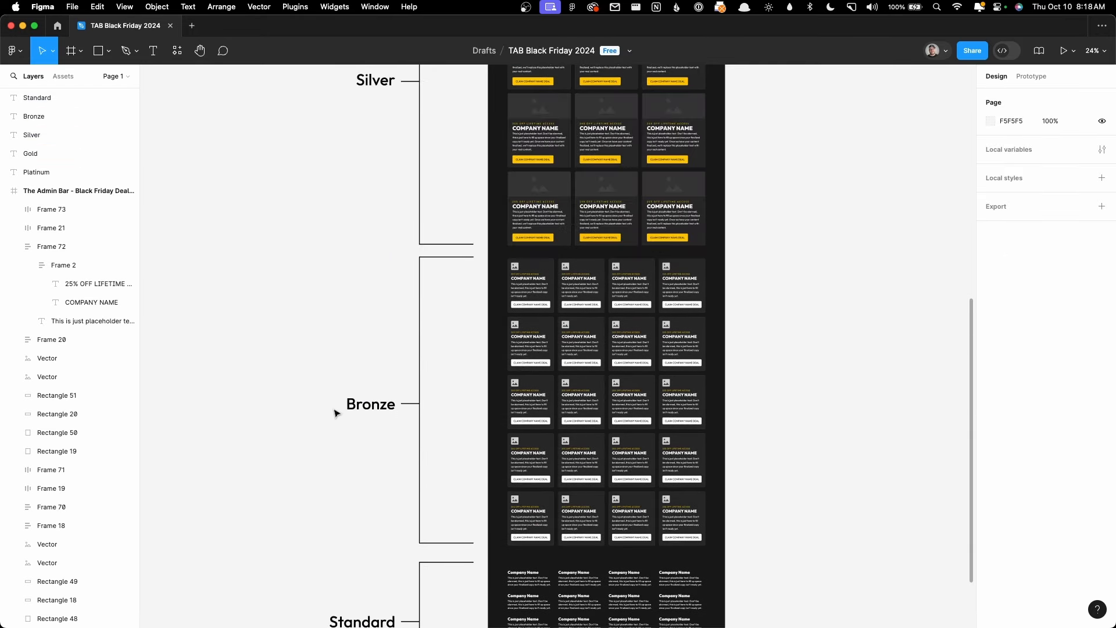
scroll(334, 412, up, 20)
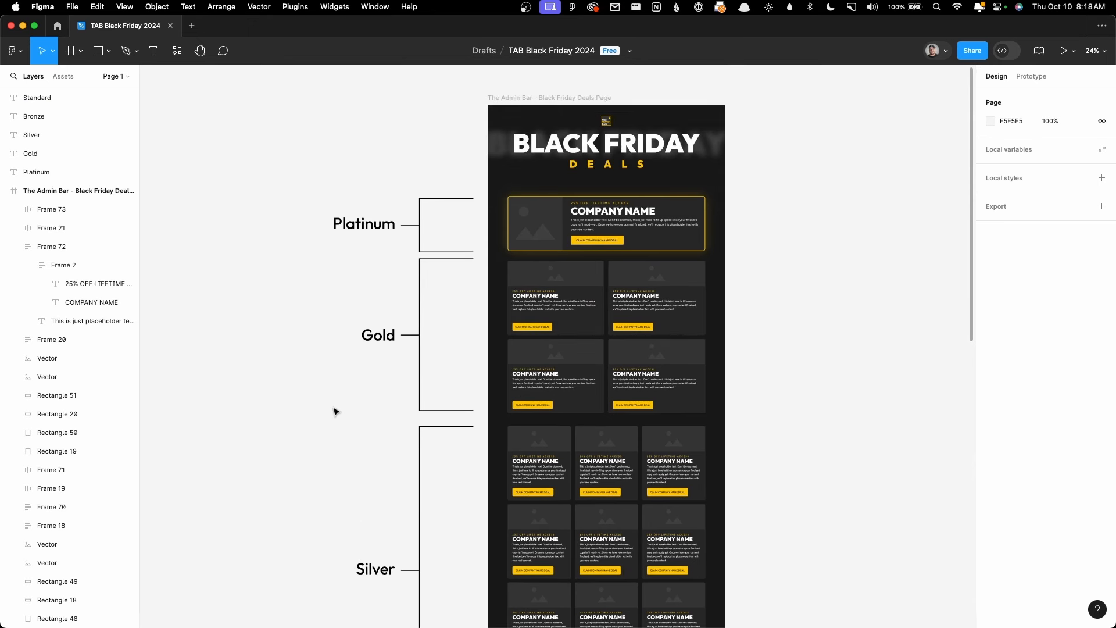
scroll(334, 411, down, 18)
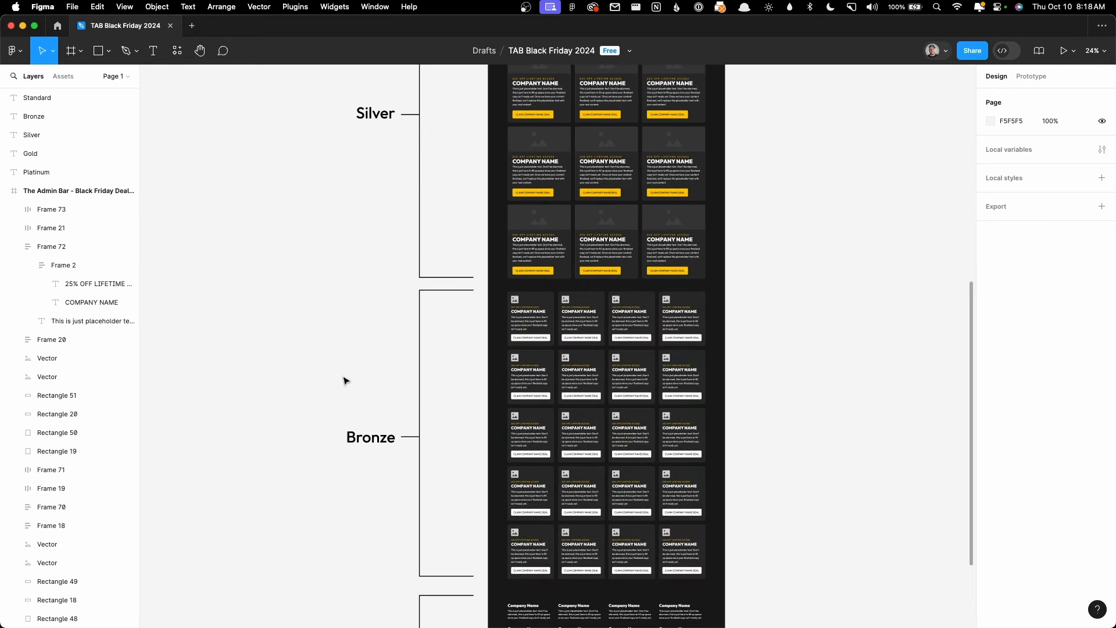
Step: Minimize Figma and start a new taxonomy under ACF > Taxonomies
click(23, 25)
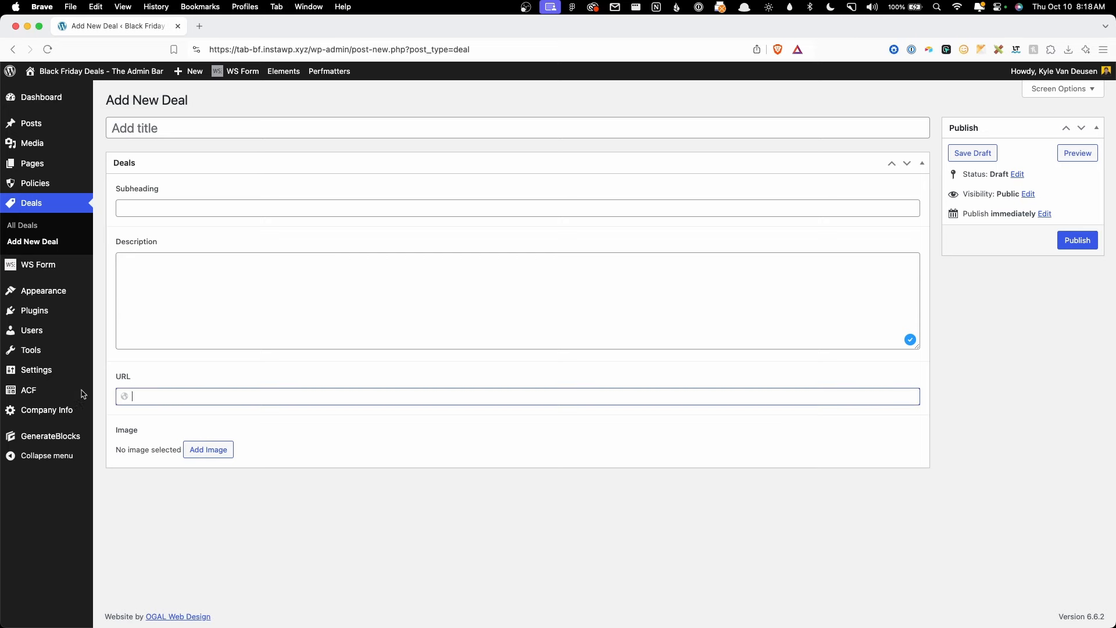
mouse_move(69, 392)
click(125, 424)
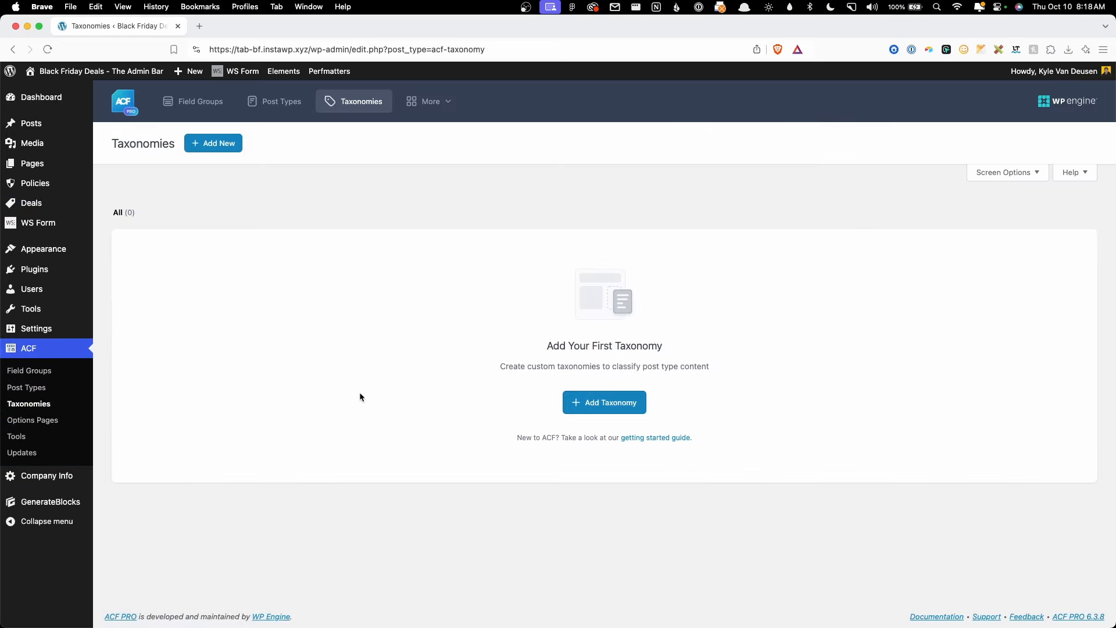
click(198, 145)
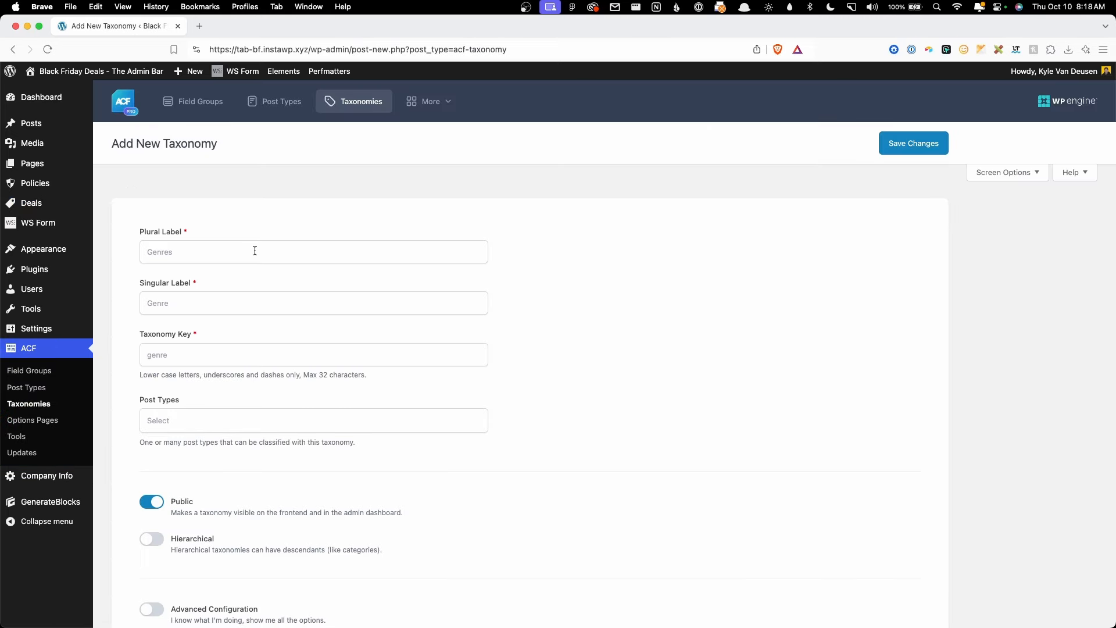
Step: Label the new taxonomy Levels (plural) and Level (singular), giving it the key level
click(254, 251)
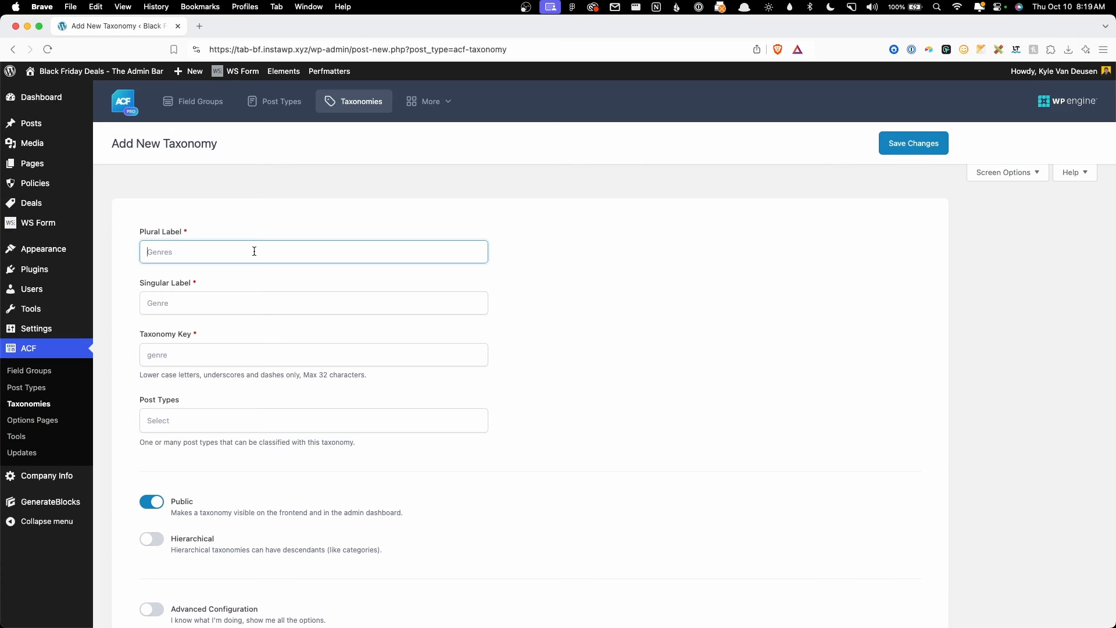
text(Levels)
key(Tab)
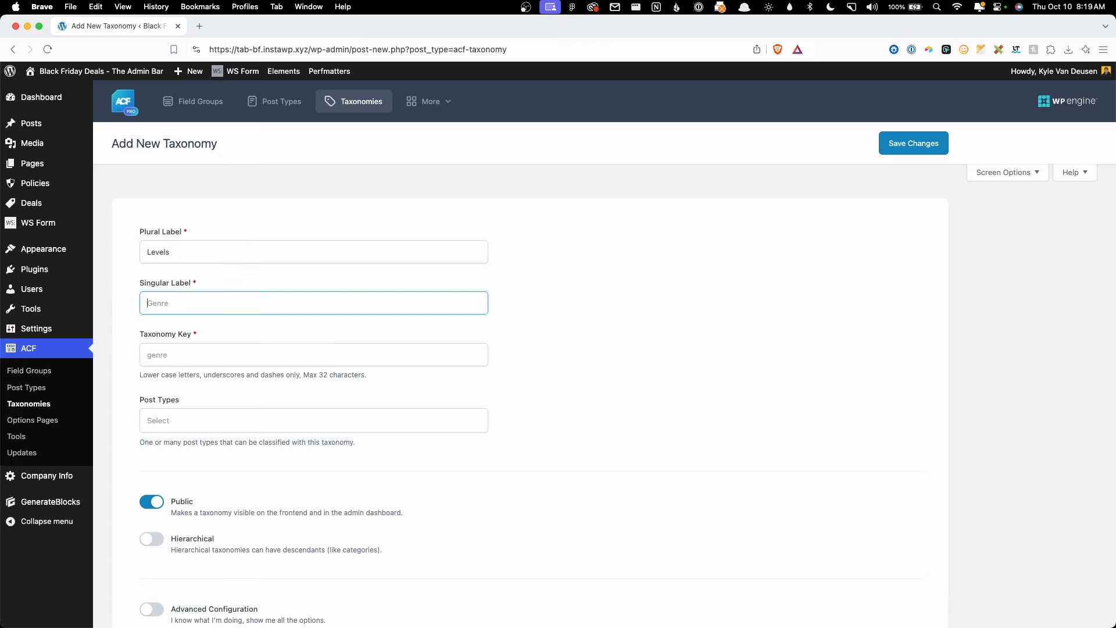
text(Level)
key(Tab)
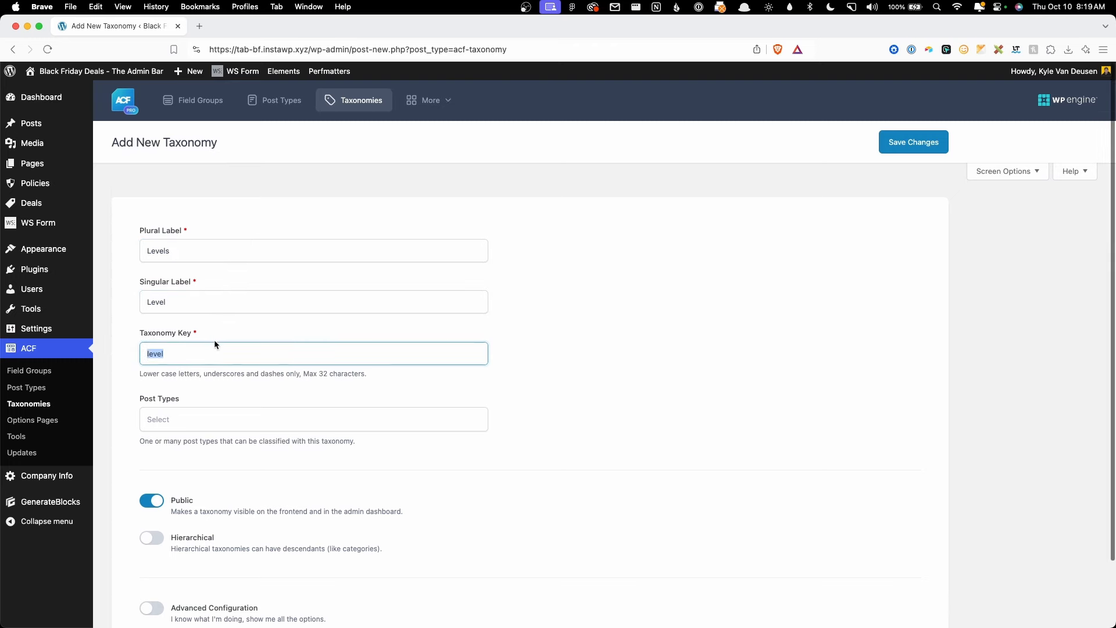
Step: Attach the taxonomy to the Deal post type and make it not public
scroll(213, 358, down, 3)
click(185, 347)
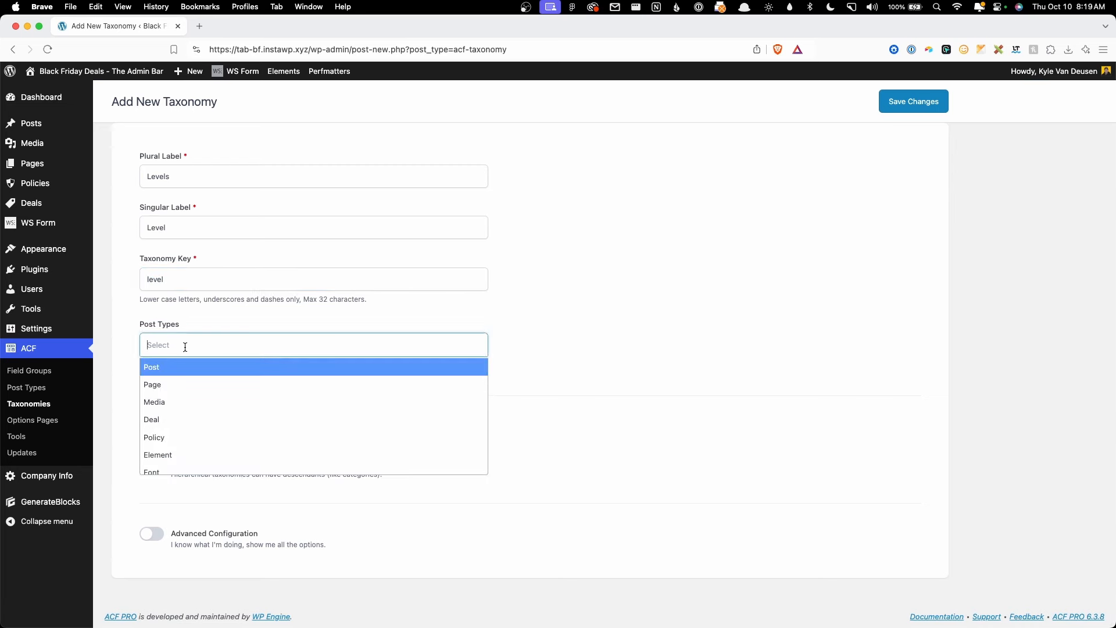
click(177, 420)
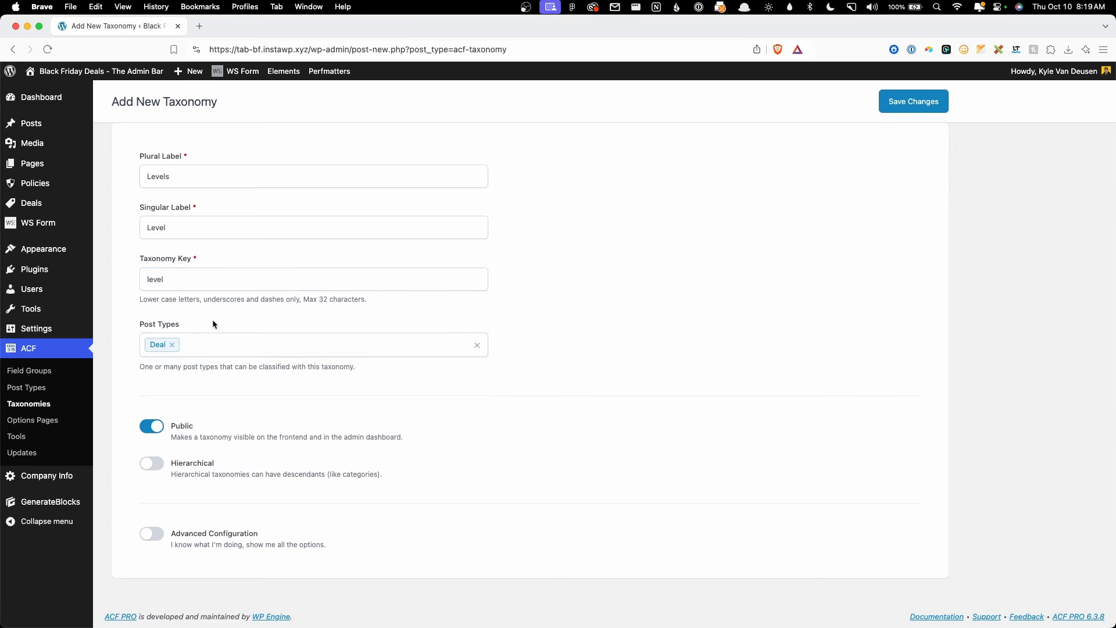
click(218, 421)
Step: Show the advanced taxonomy settings and make Levels hierarchical
click(152, 533)
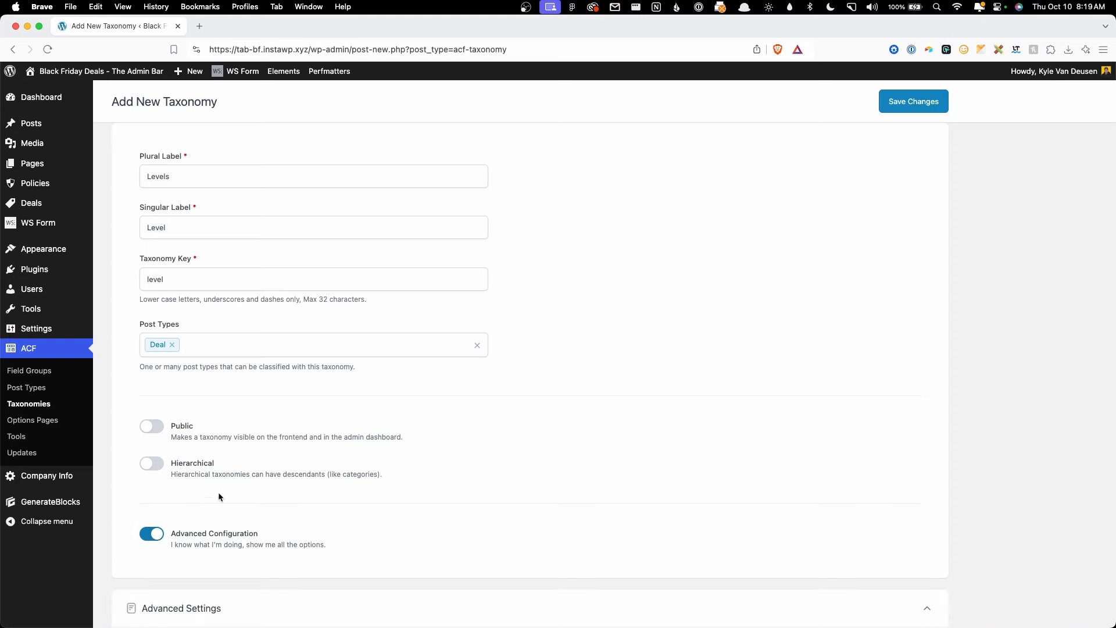
scroll(233, 482, down, 3)
scroll(265, 348, down, 2)
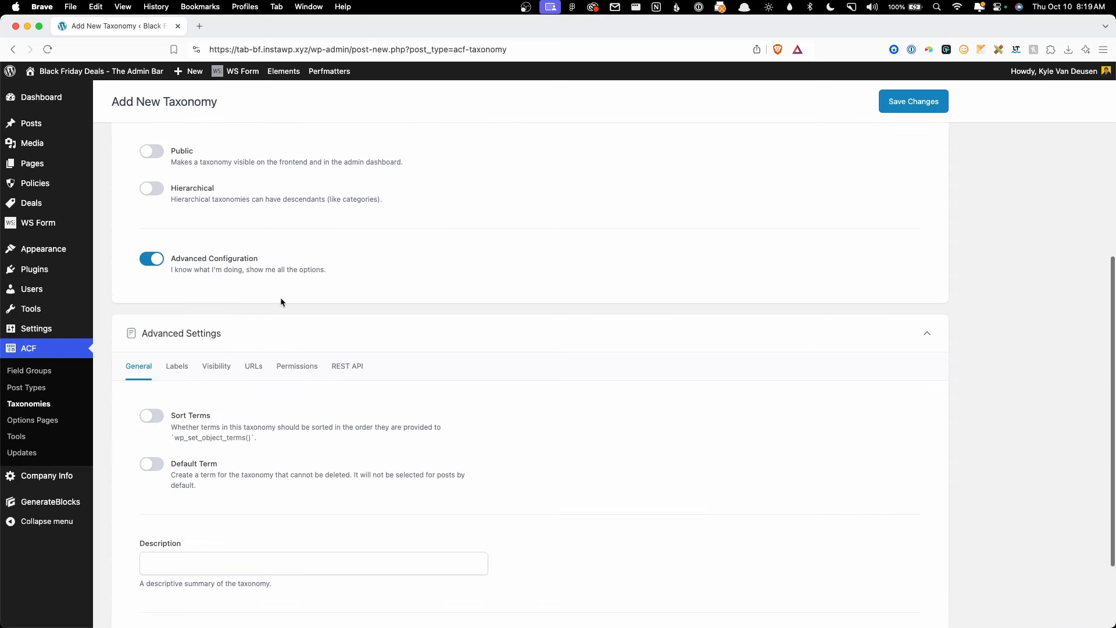
scroll(280, 298, up, 4)
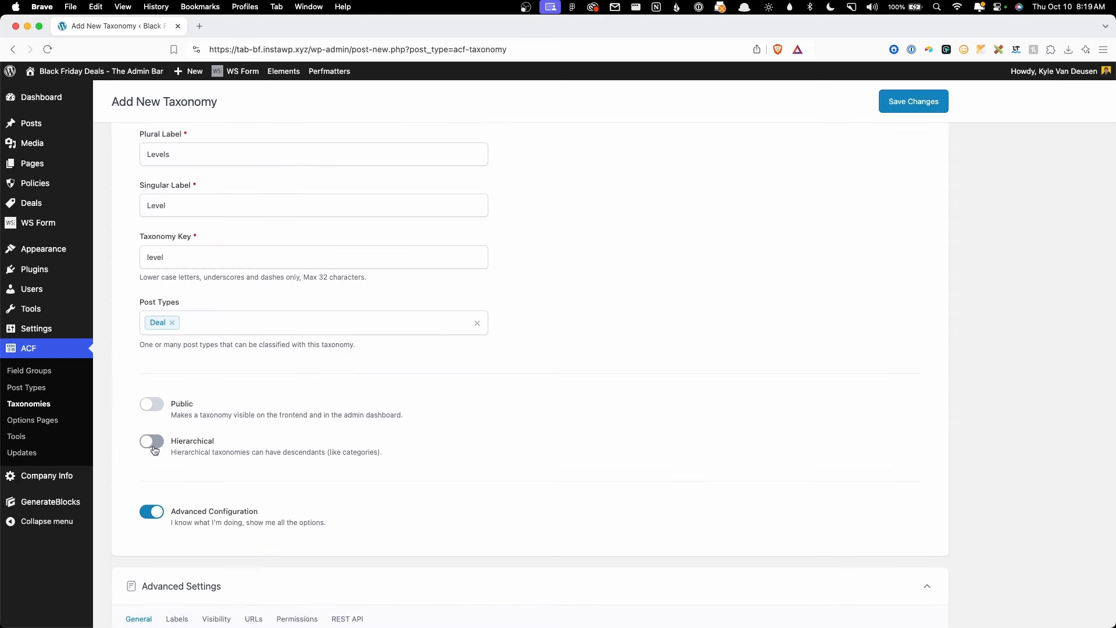
click(155, 450)
Step: Set Permalink Rewrite to No Permalink under URLs and save the Levels taxonomy
scroll(321, 446, down, 3)
click(258, 518)
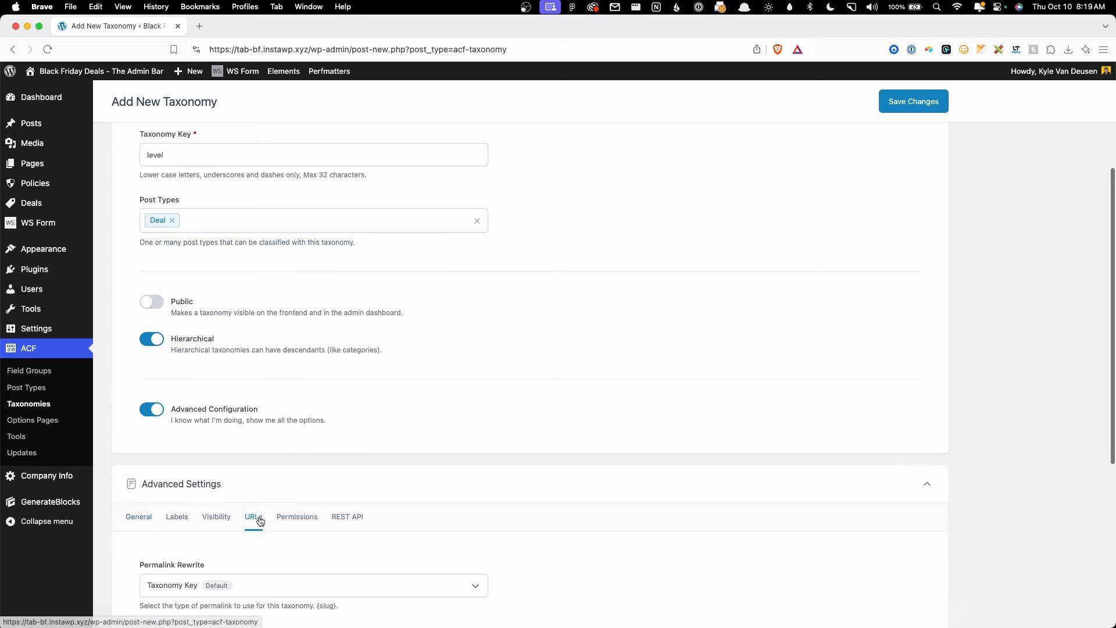
scroll(260, 521, down, 6)
click(259, 372)
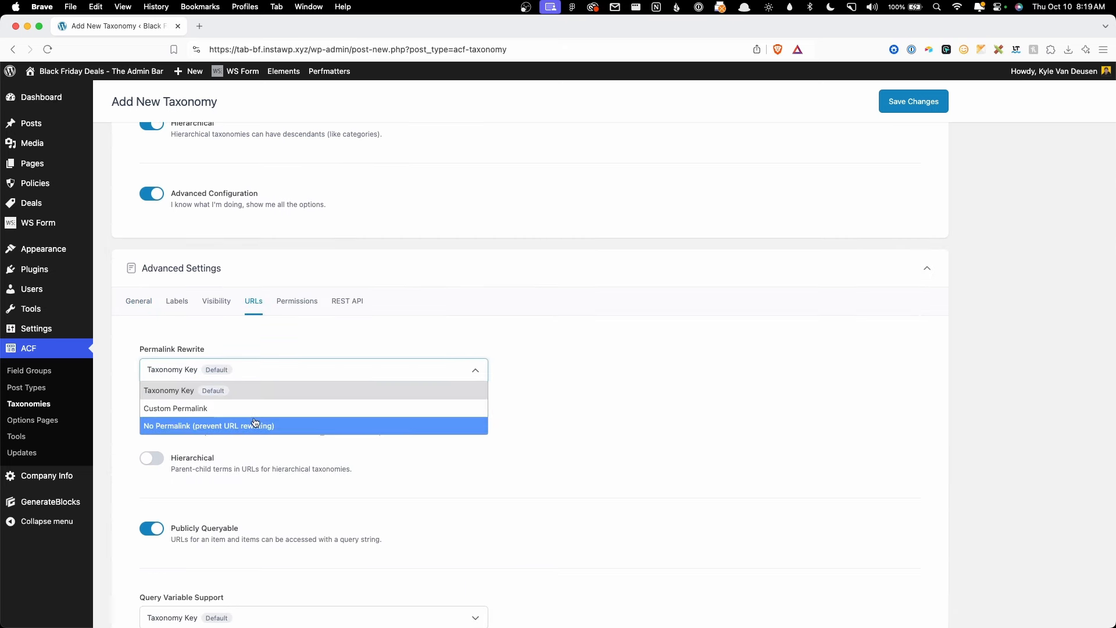
click(255, 424)
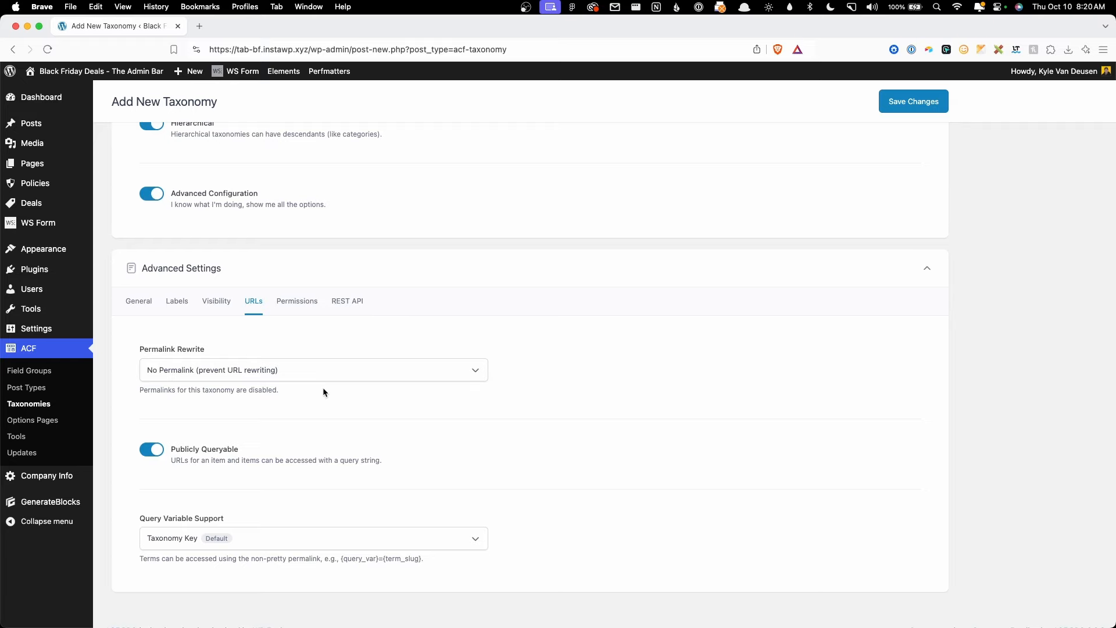
scroll(500, 318, up, 10)
click(898, 145)
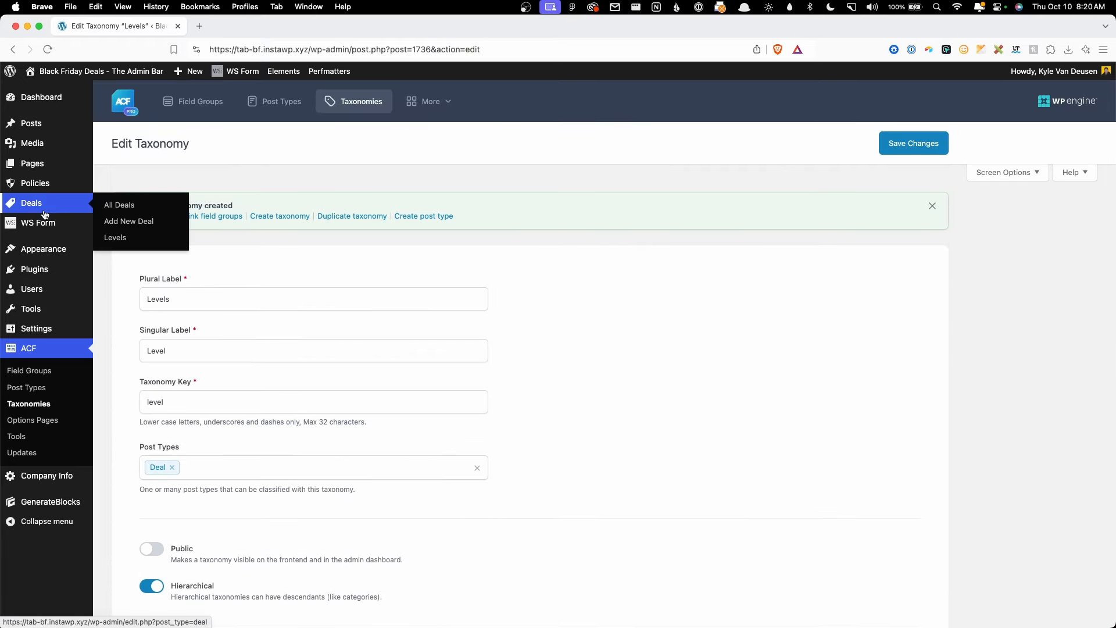
Step: On the Deals > Levels screen, add the terms Platinum and Gold
click(127, 237)
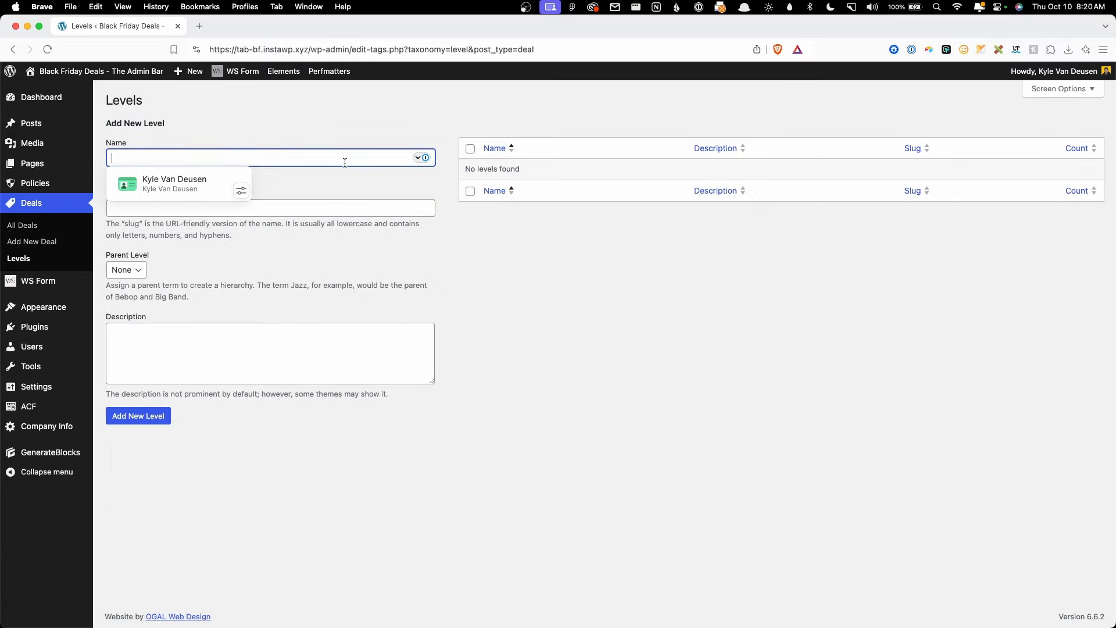
text(Pla)
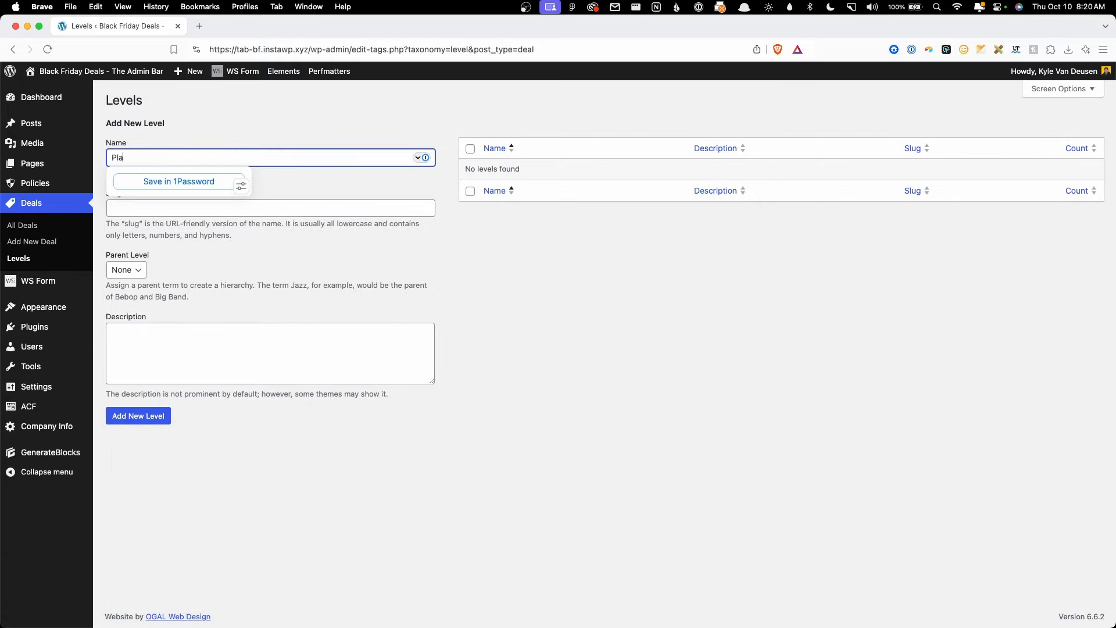
text(tinum)
click(150, 413)
click(166, 195)
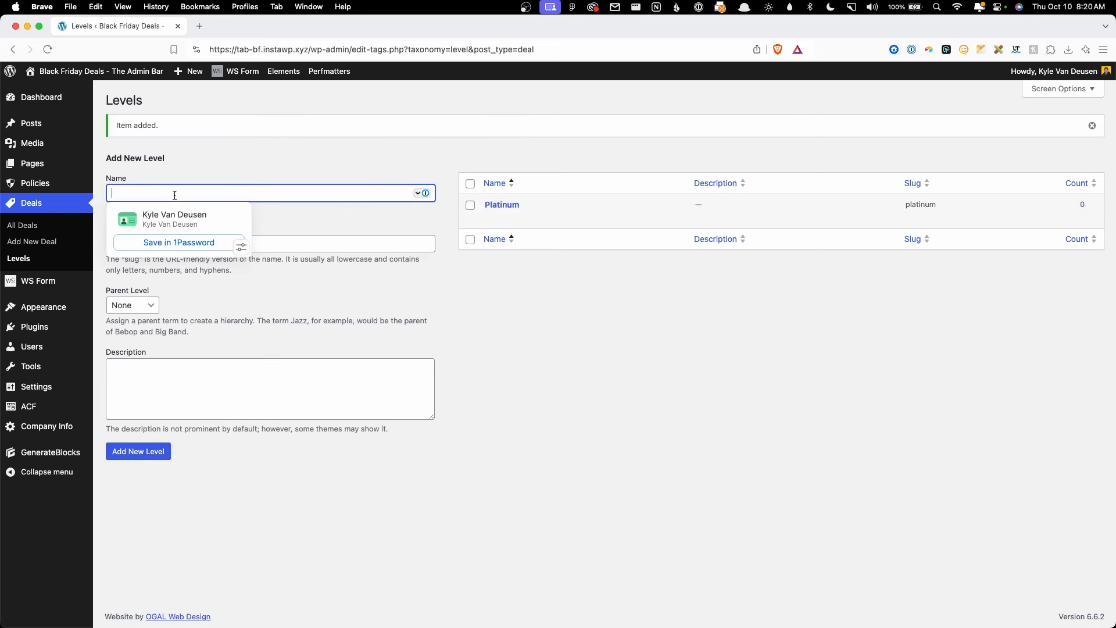
text(Gold)
click(141, 449)
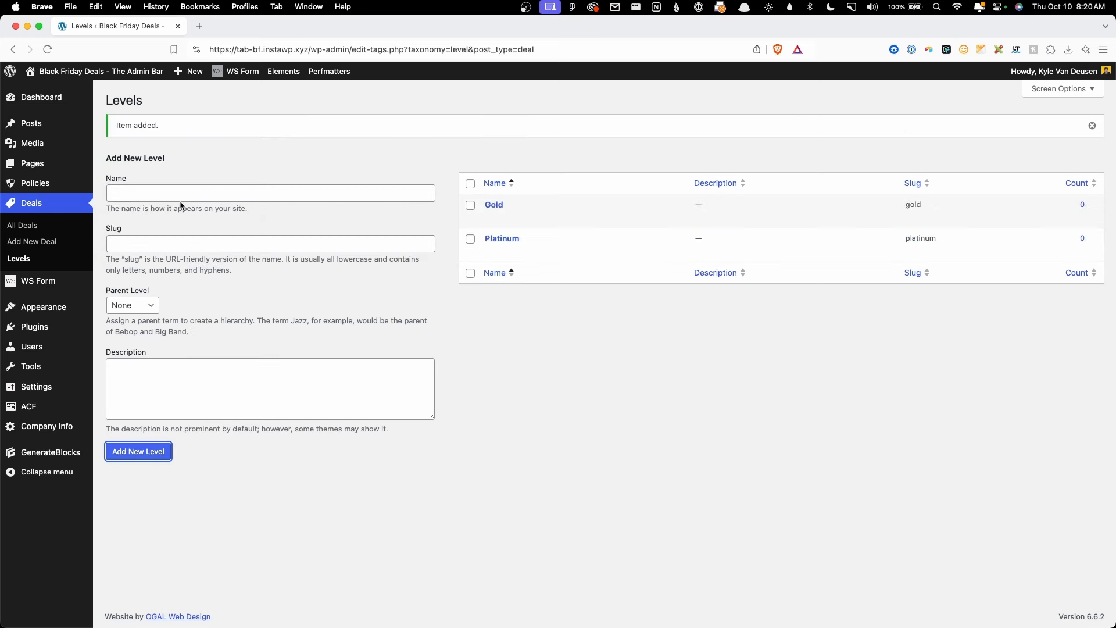
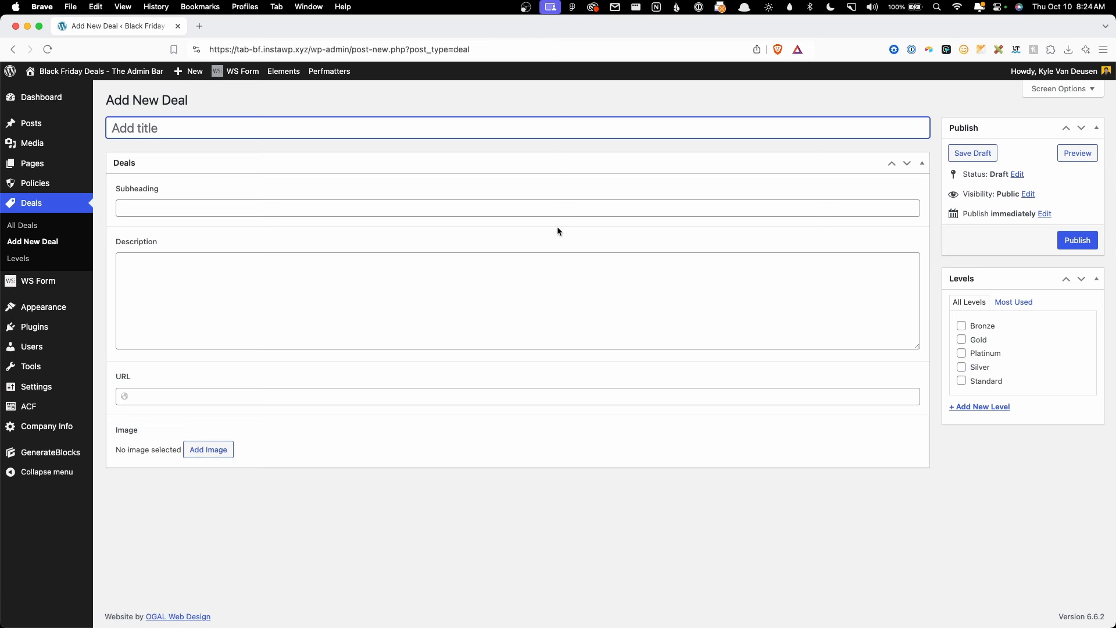
Step: Go to Deals > Add New Deal to view the blank deal editor and its Levels list
mouse_move(71, 280)
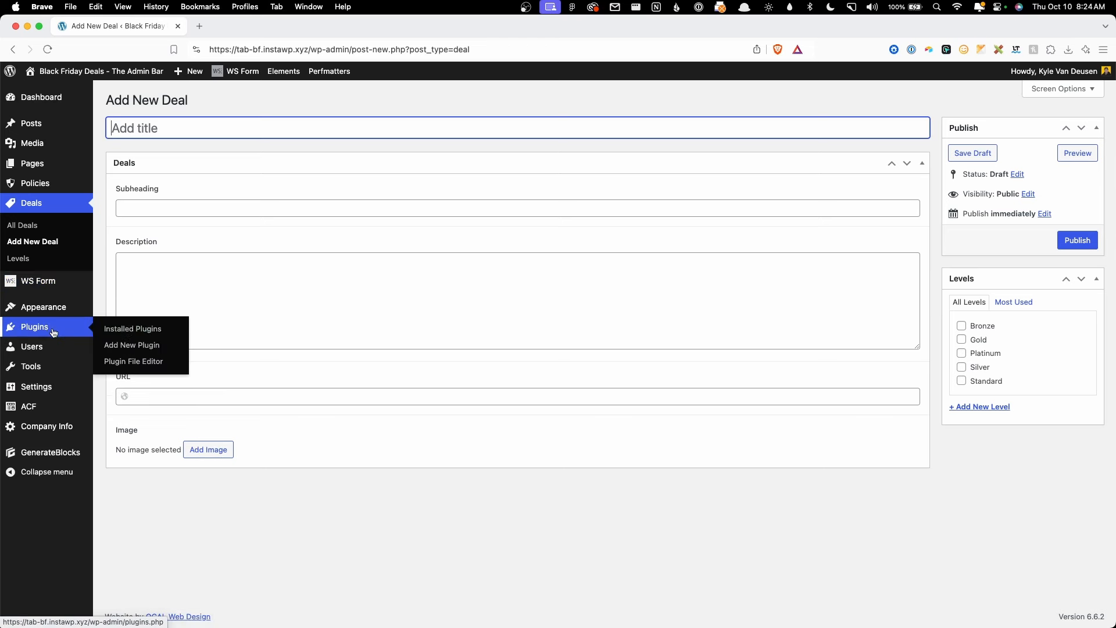
Step: Open Installed Plugins to confirm WS Form PRO and its Post Management add-on are active
click(164, 326)
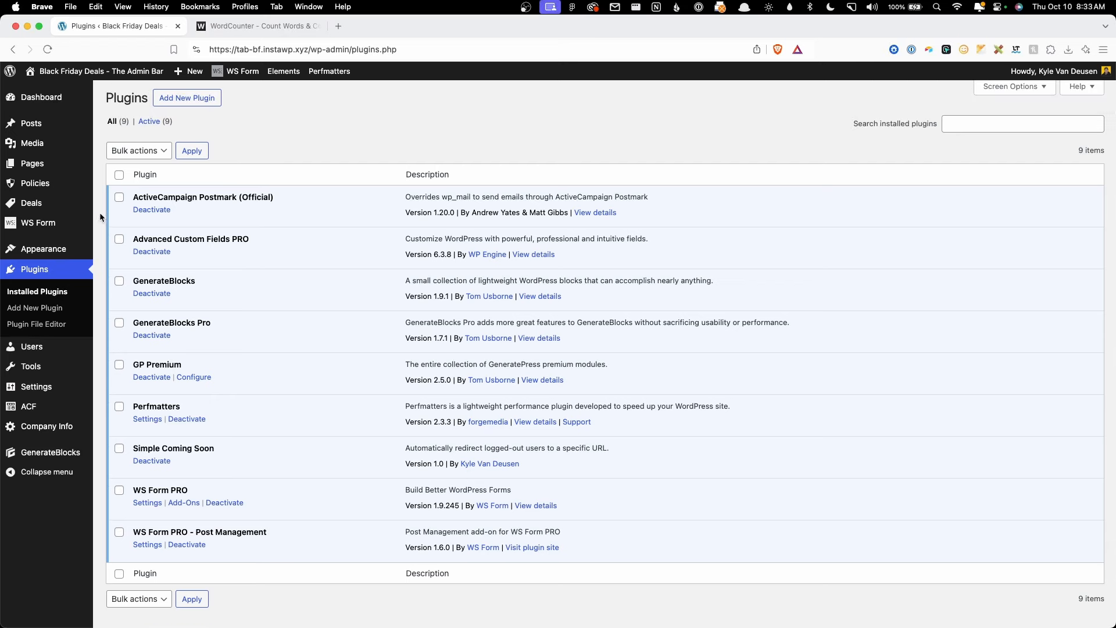
Step: Create a new WS Form from the Post Management Deal template, then switch to Figma
mouse_move(41, 223)
click(116, 239)
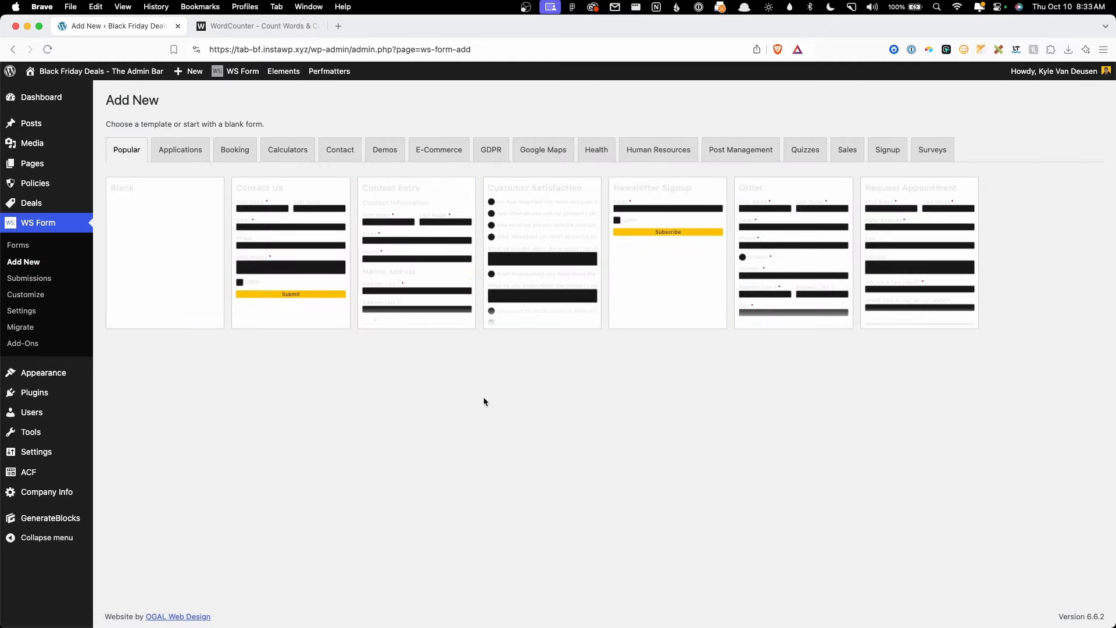
click(720, 151)
mouse_move(281, 214)
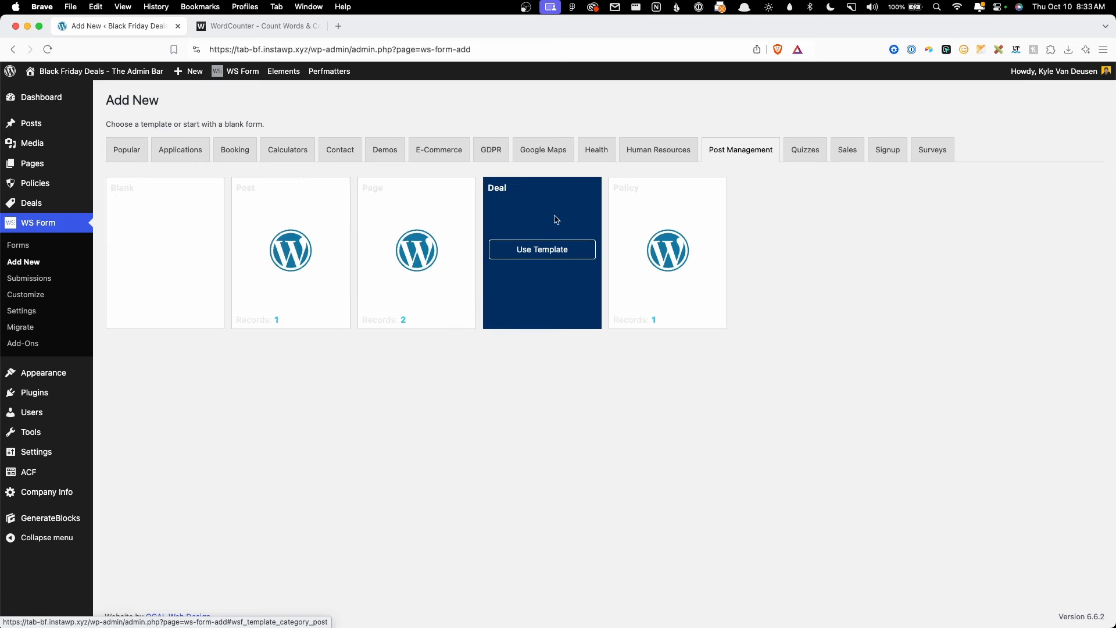
mouse_move(573, 260)
click(540, 250)
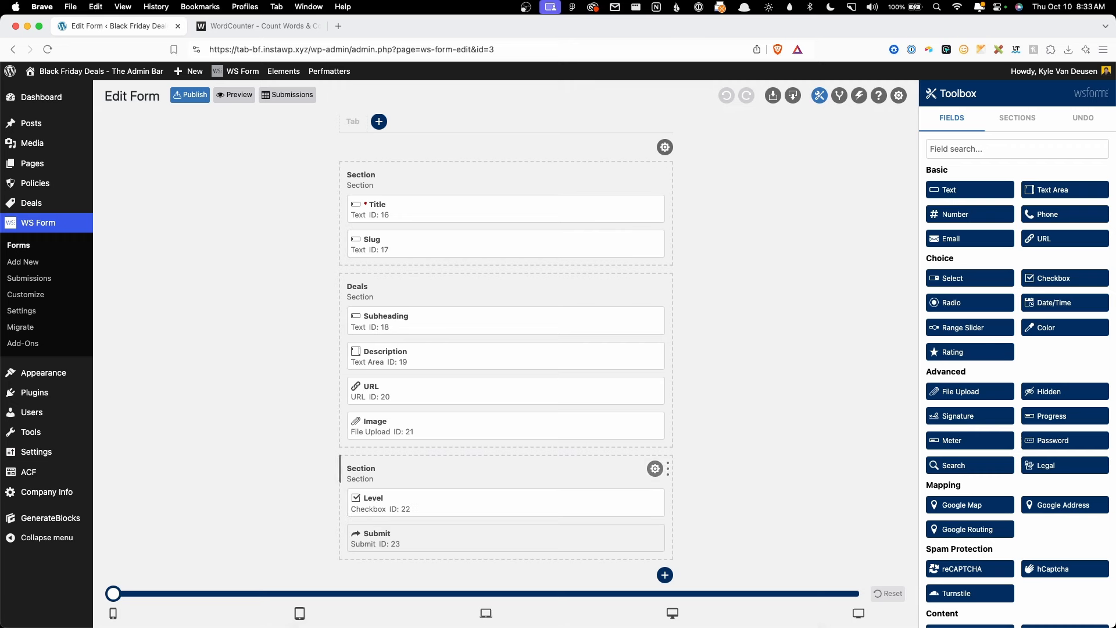
click(471, 607)
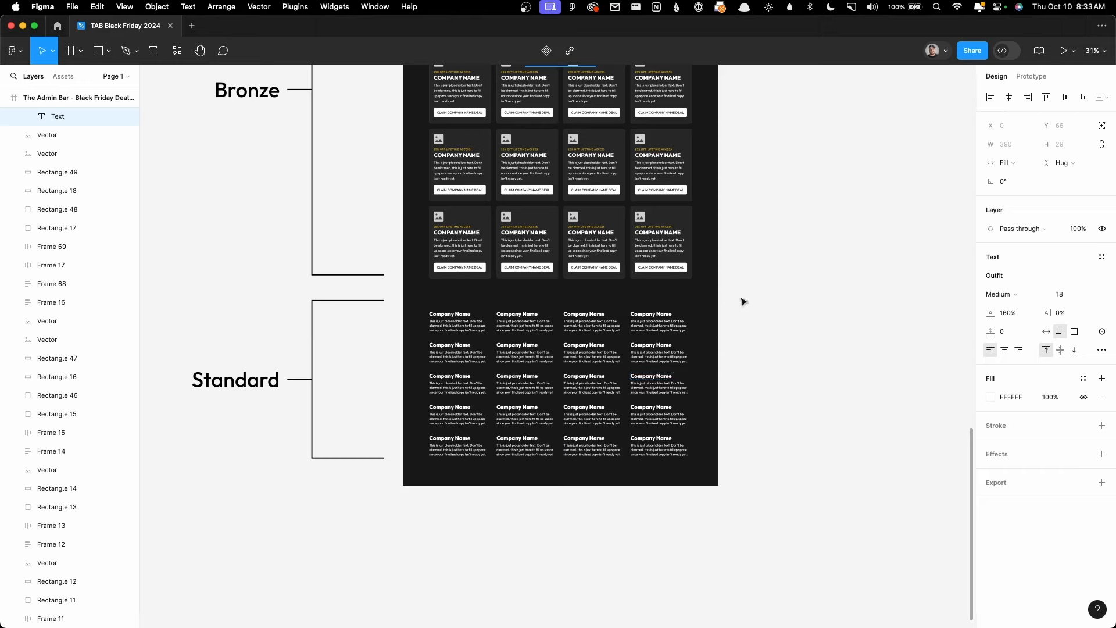
Step: Inspect the Standard deal card's Company Name heading and placeholder text in Figma, then minimize it
scroll(743, 312, up, 3)
scroll(743, 277, down, 5)
scroll(743, 276, up, 3)
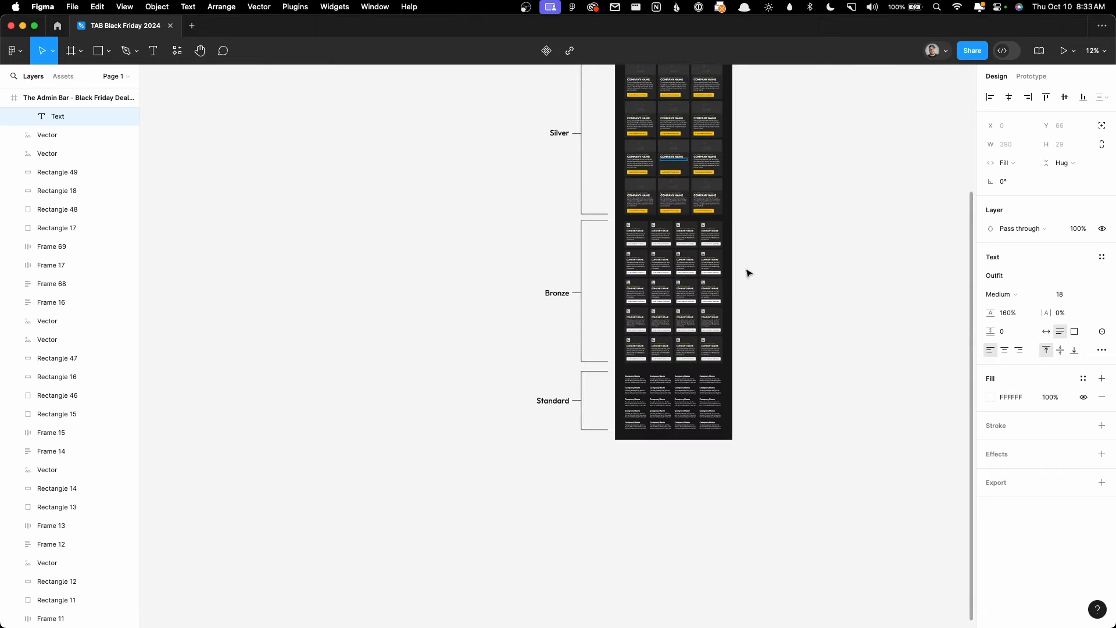
scroll(779, 319, up, 2)
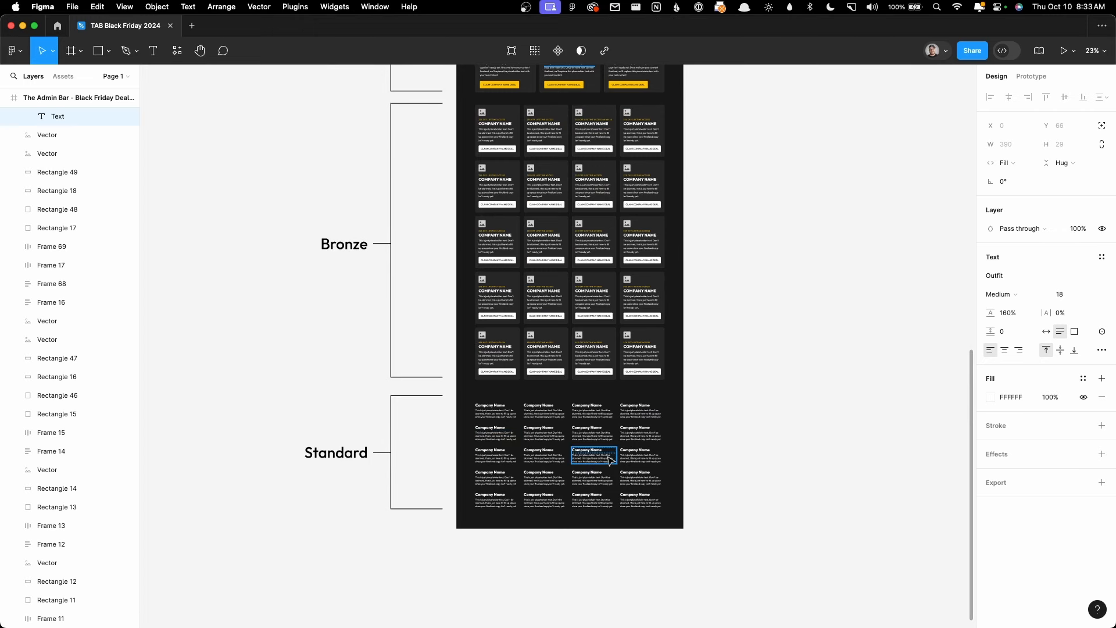
scroll(546, 337, up, 6)
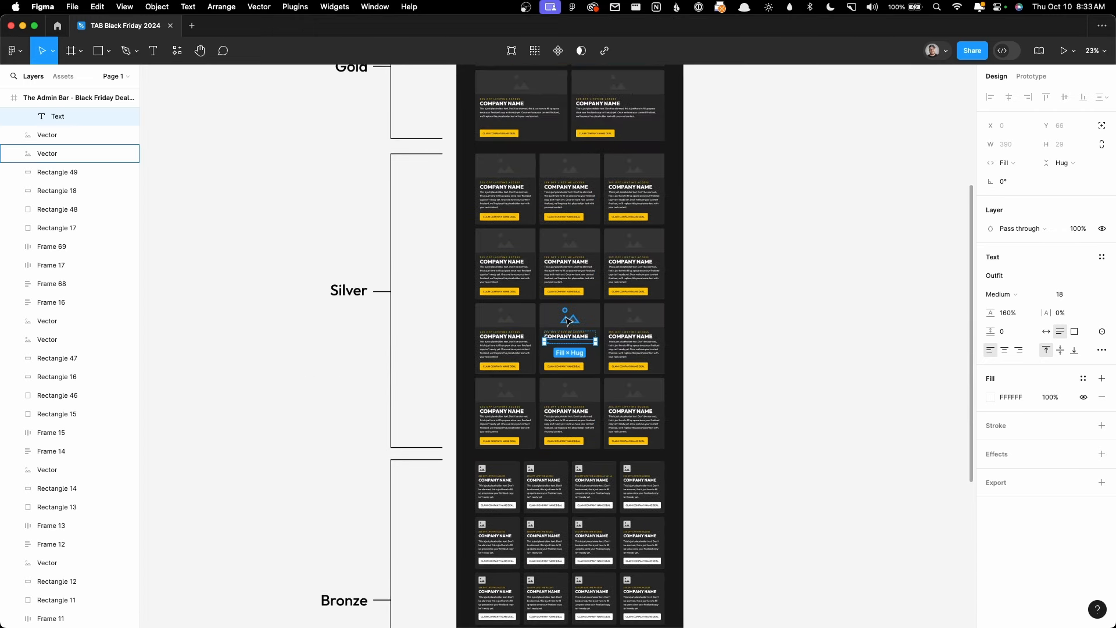
scroll(567, 320, up, 3)
scroll(569, 325, down, 6)
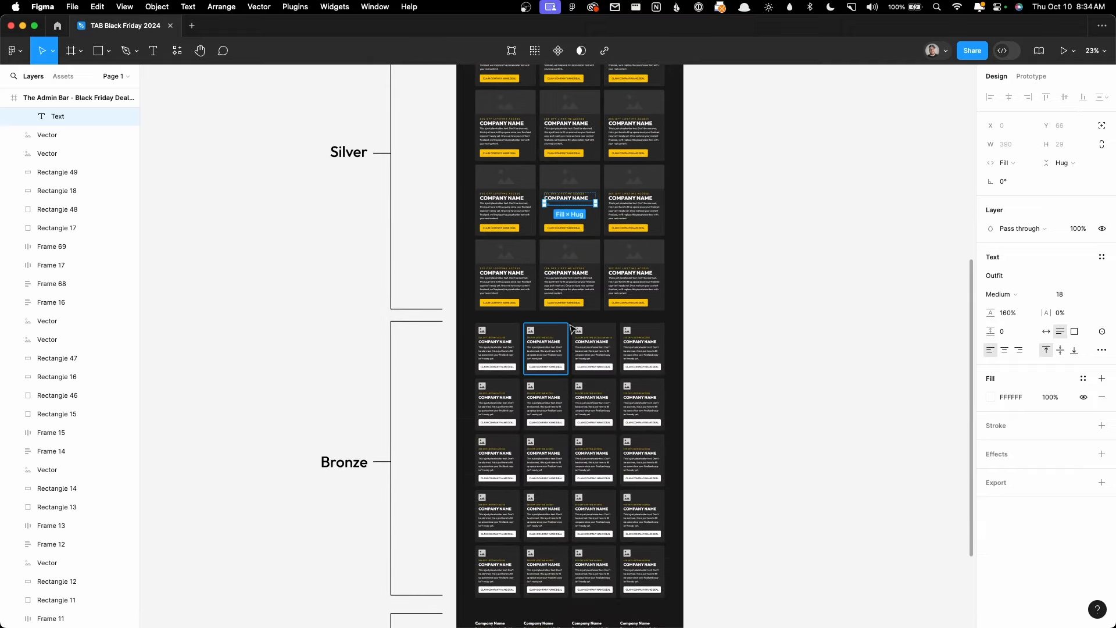
scroll(569, 326, down, 7)
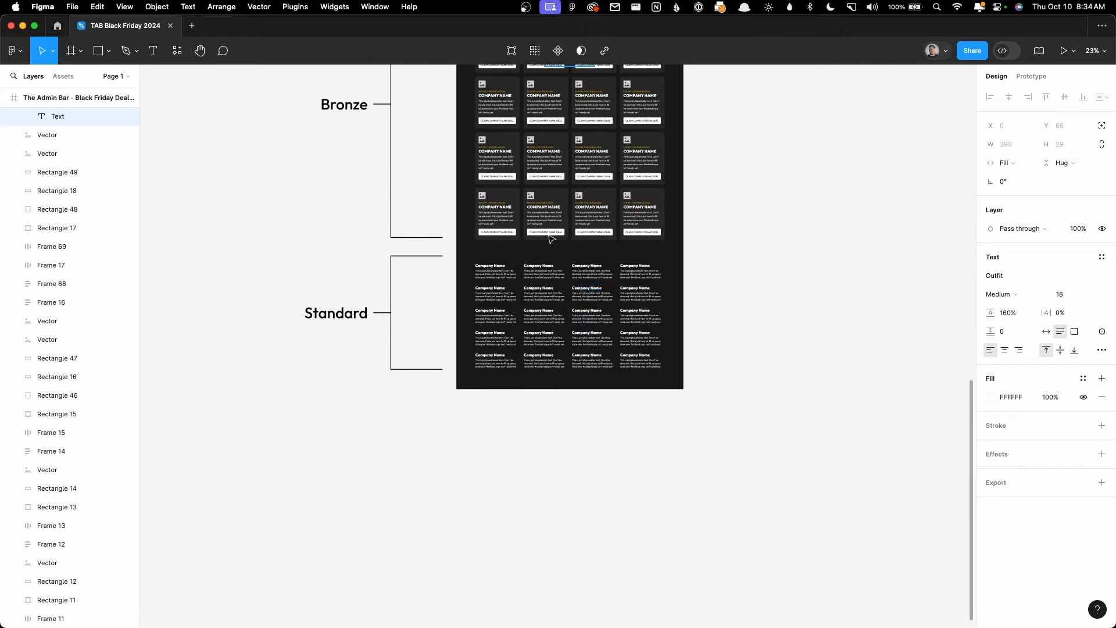
scroll(550, 238, up, 3)
scroll(496, 339, up, 4)
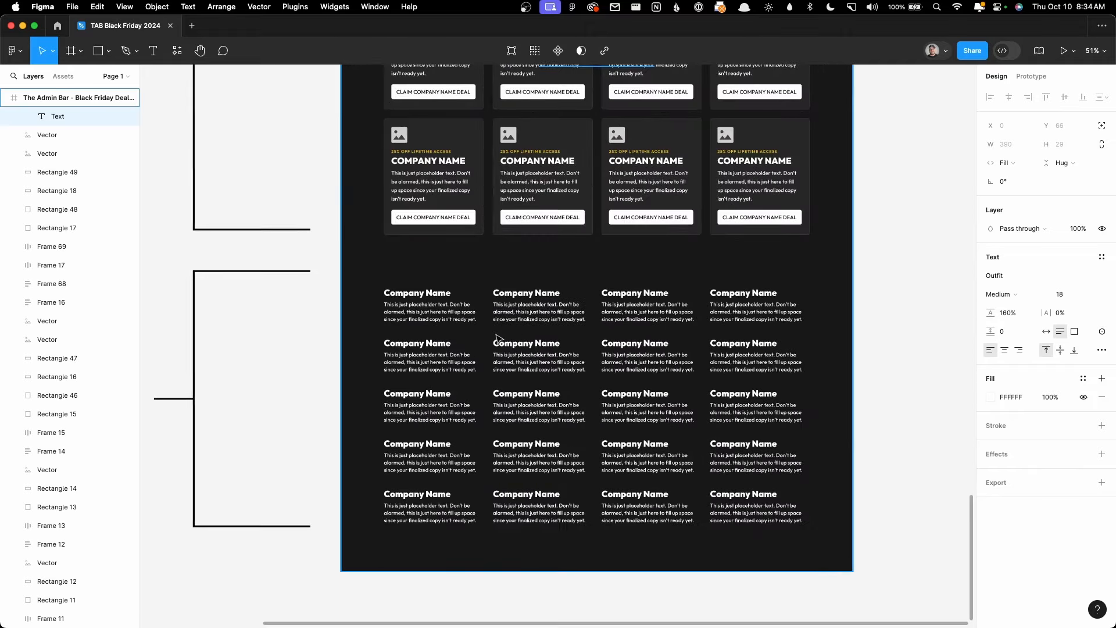
click(424, 297)
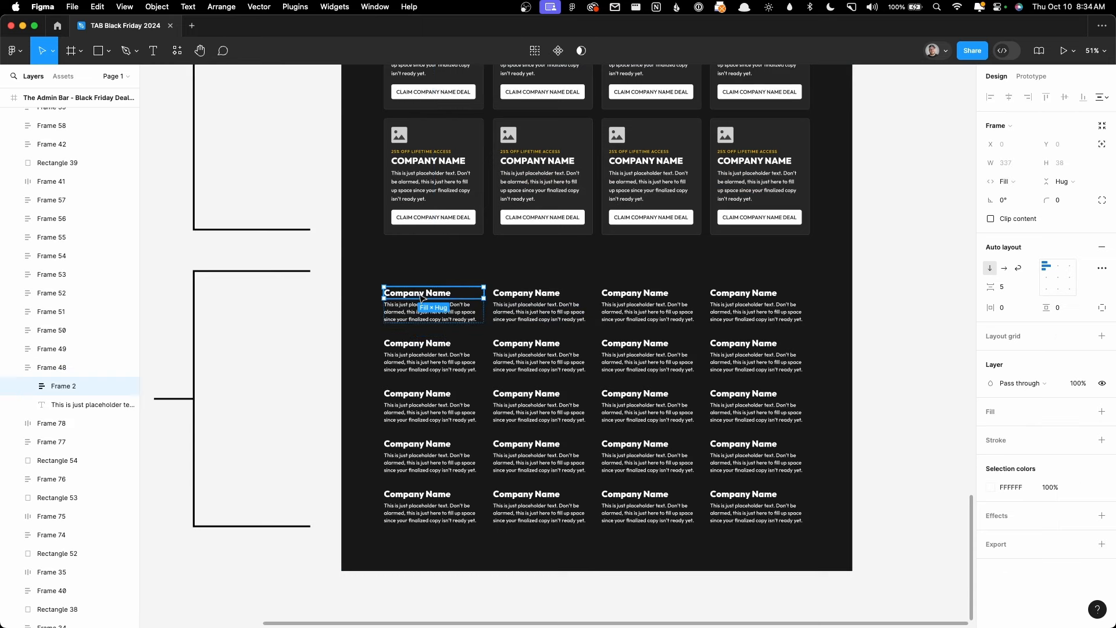
click(414, 314)
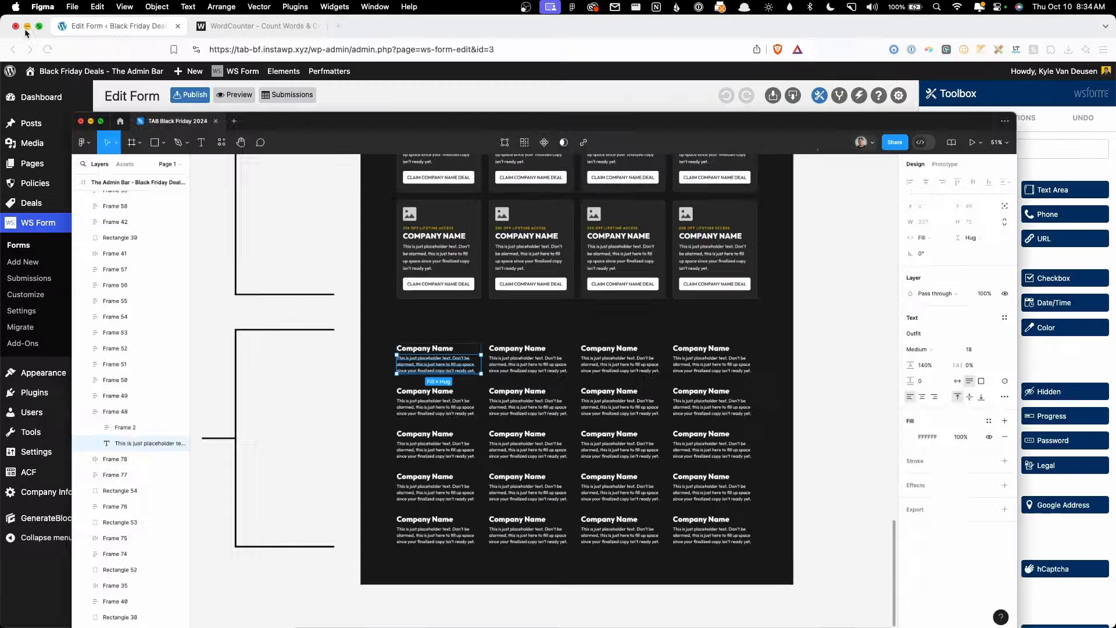
click(23, 26)
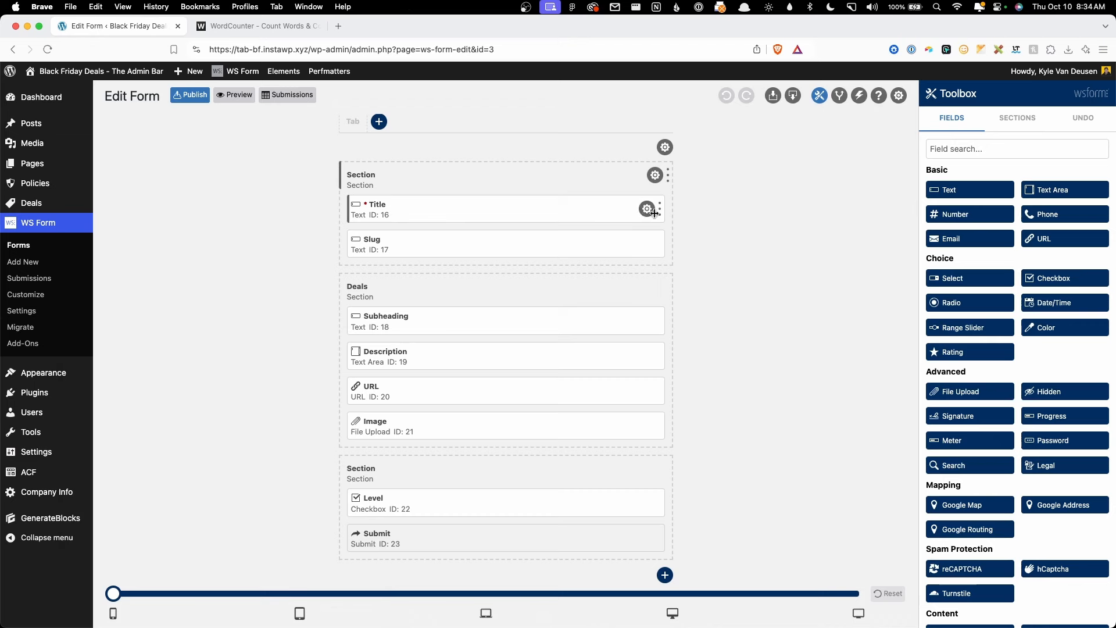
Step: Relabel the Title field as Company Name
click(647, 209)
double_click(935, 160)
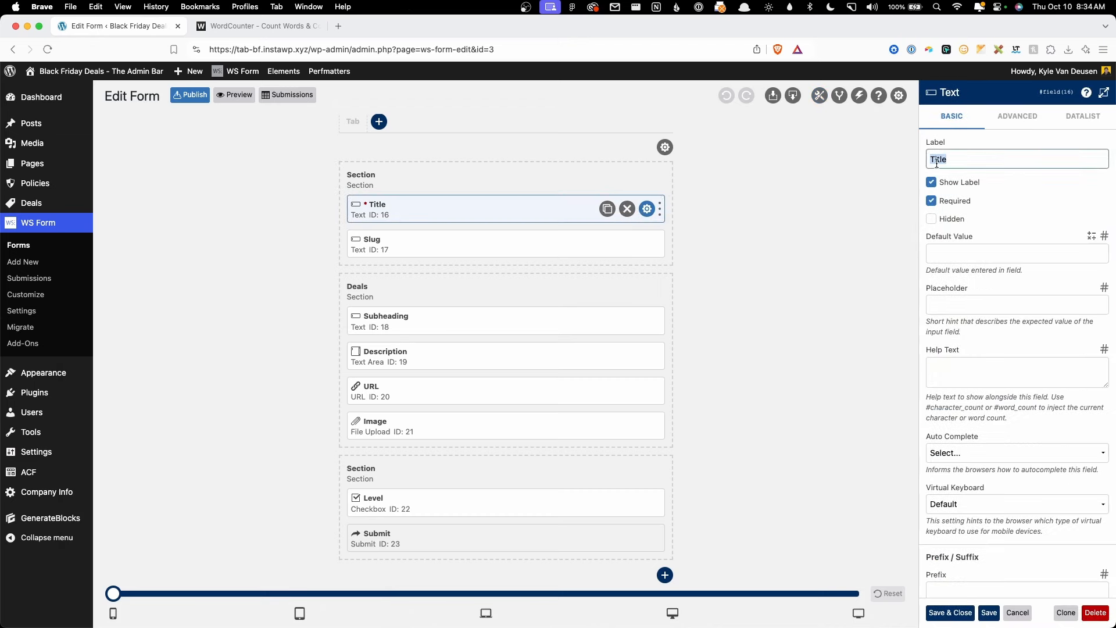
text(Company Name)
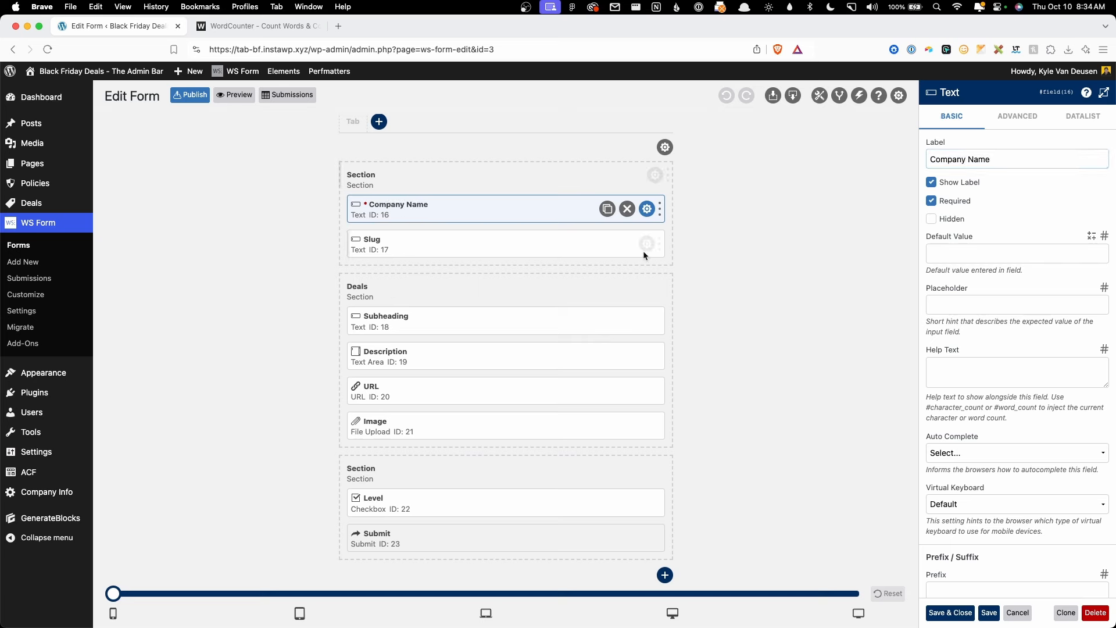
Step: Delete the Slug, Subheading, Image and Level fields from the form
click(647, 244)
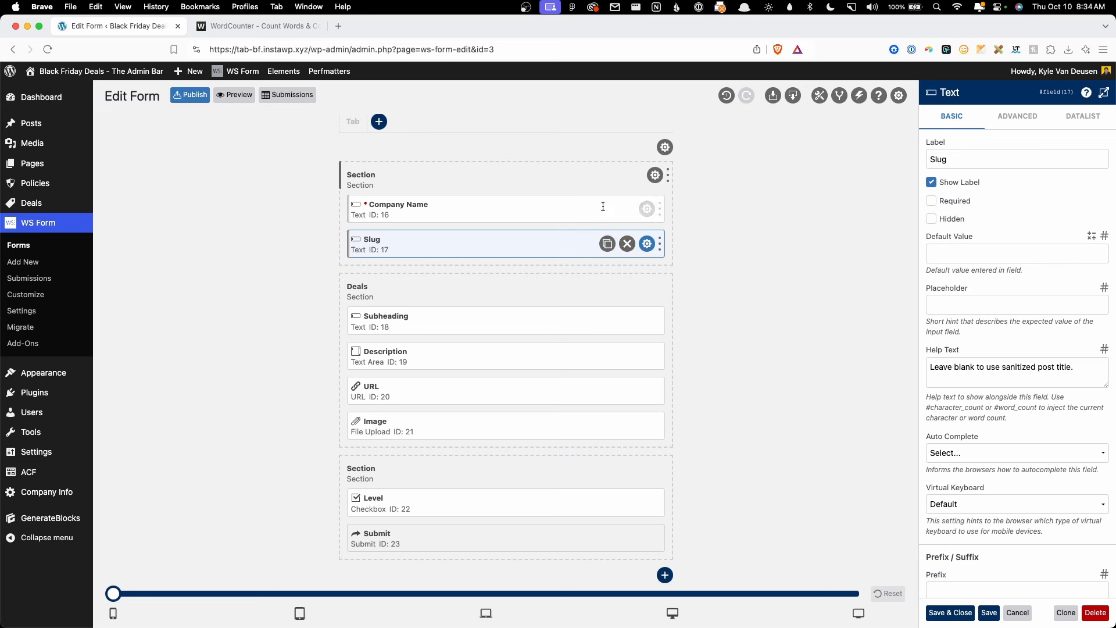
click(631, 249)
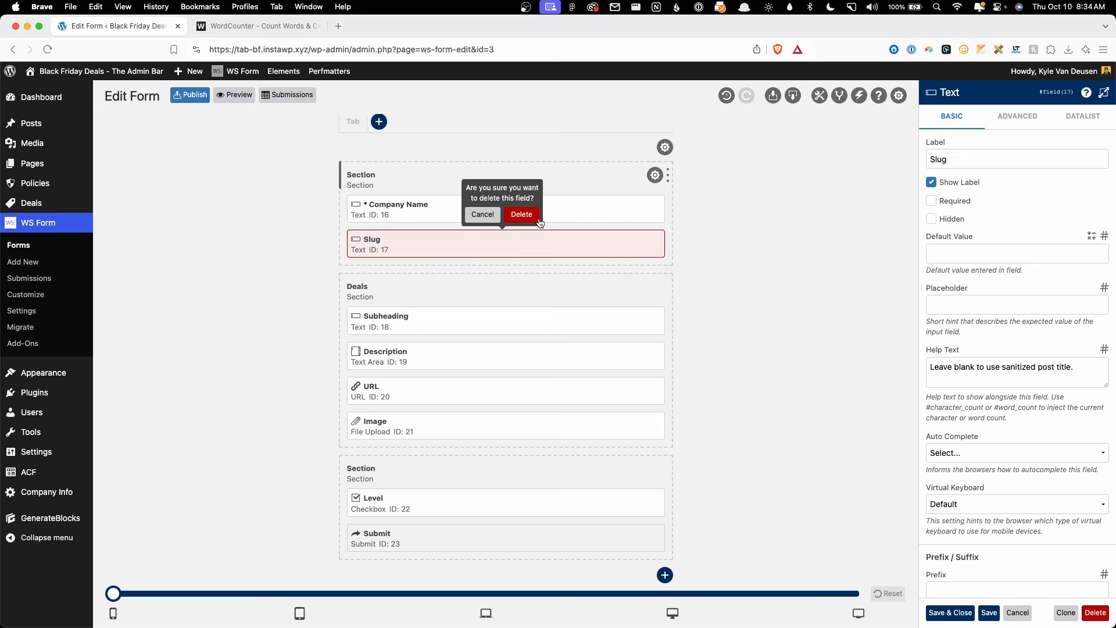
click(531, 215)
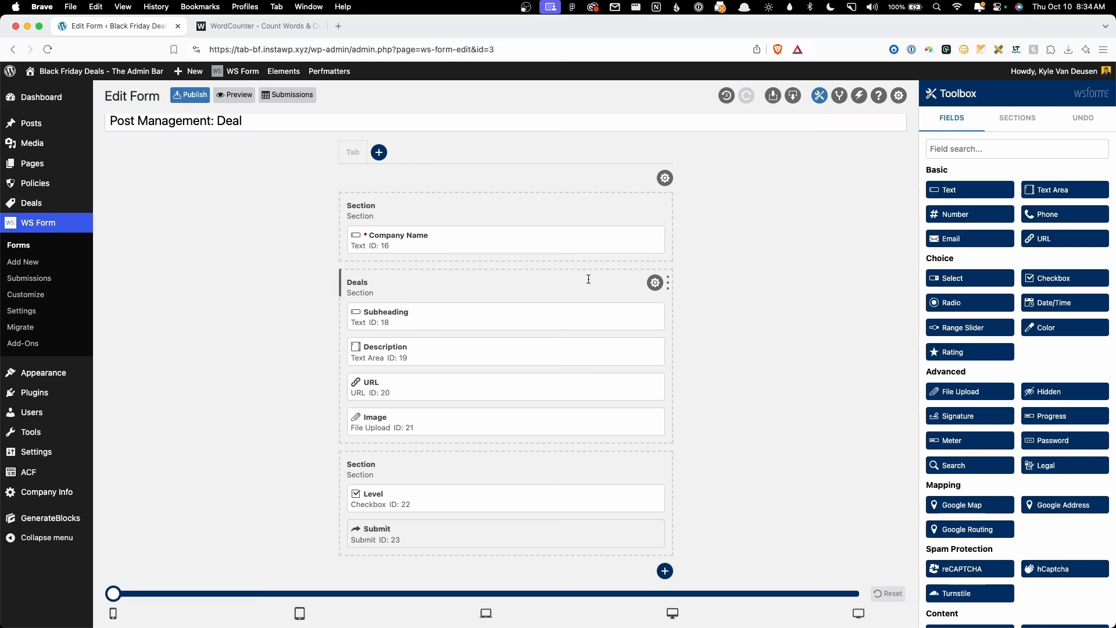
click(647, 318)
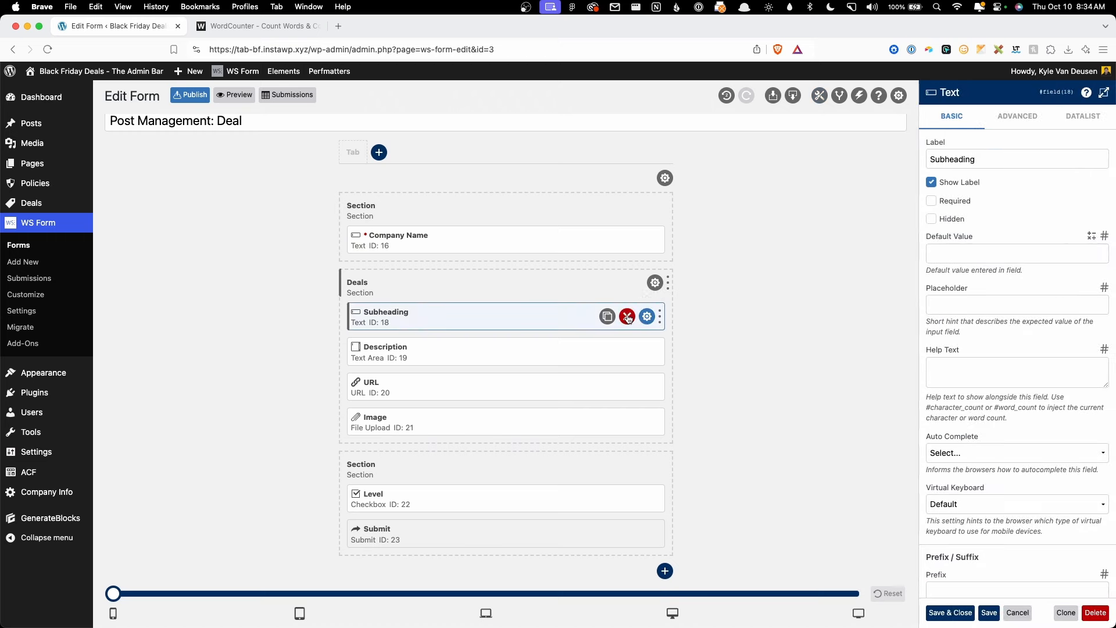
click(626, 317)
click(521, 287)
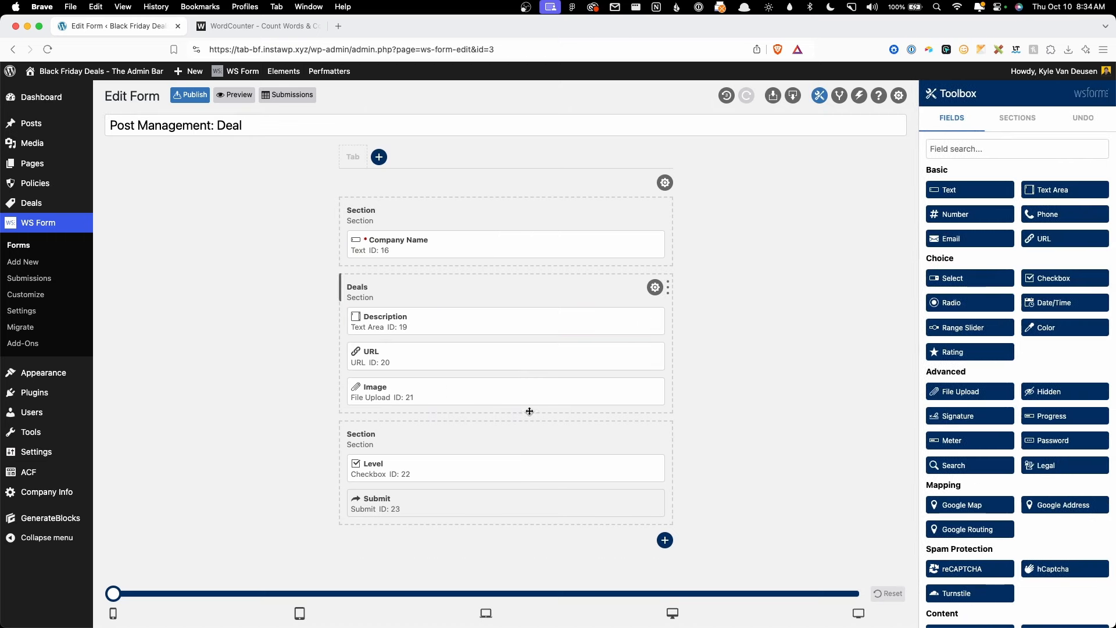
click(646, 391)
click(627, 393)
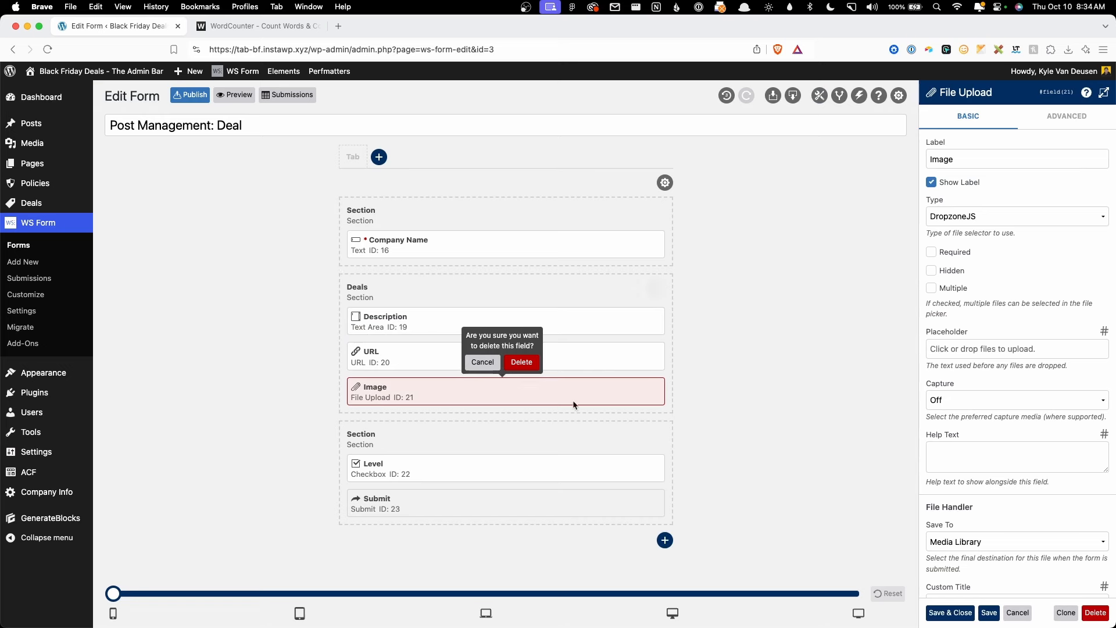
click(522, 365)
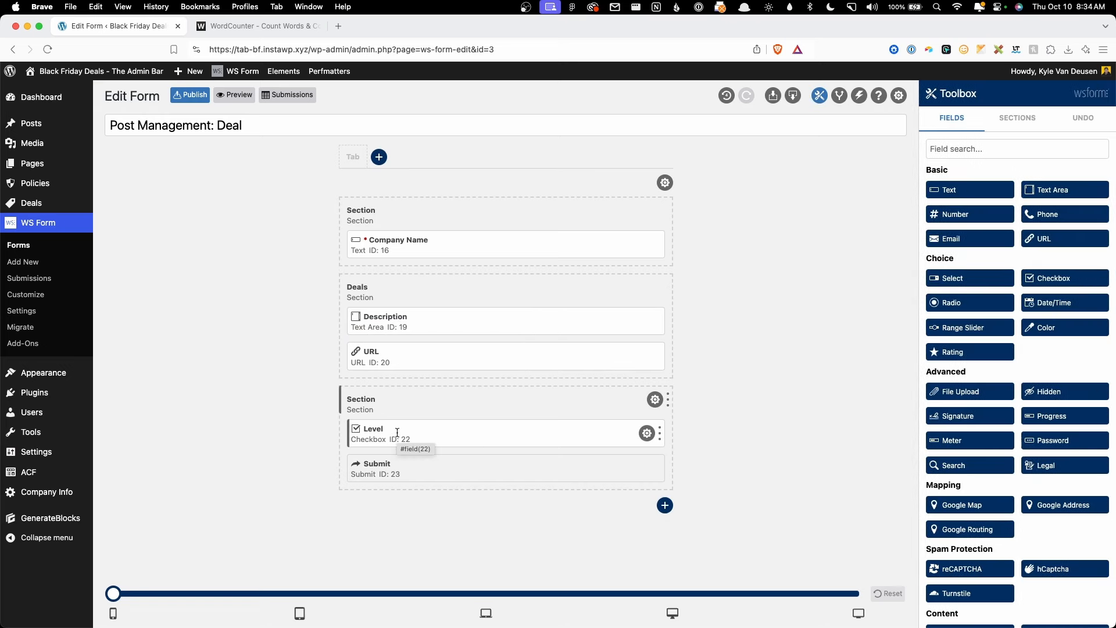
click(647, 433)
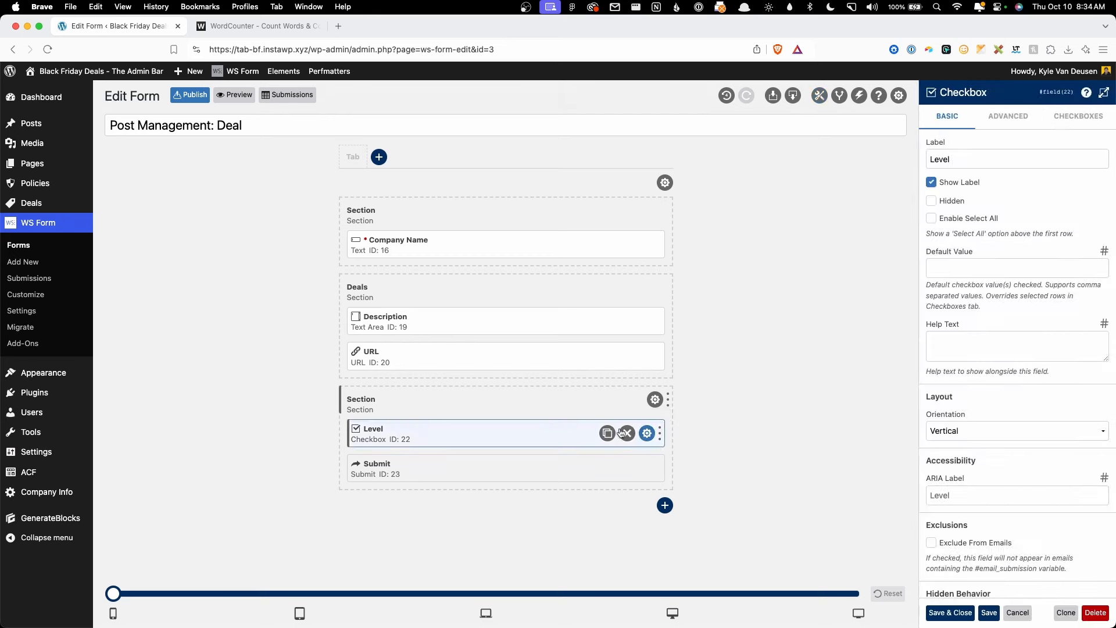
click(622, 433)
click(512, 407)
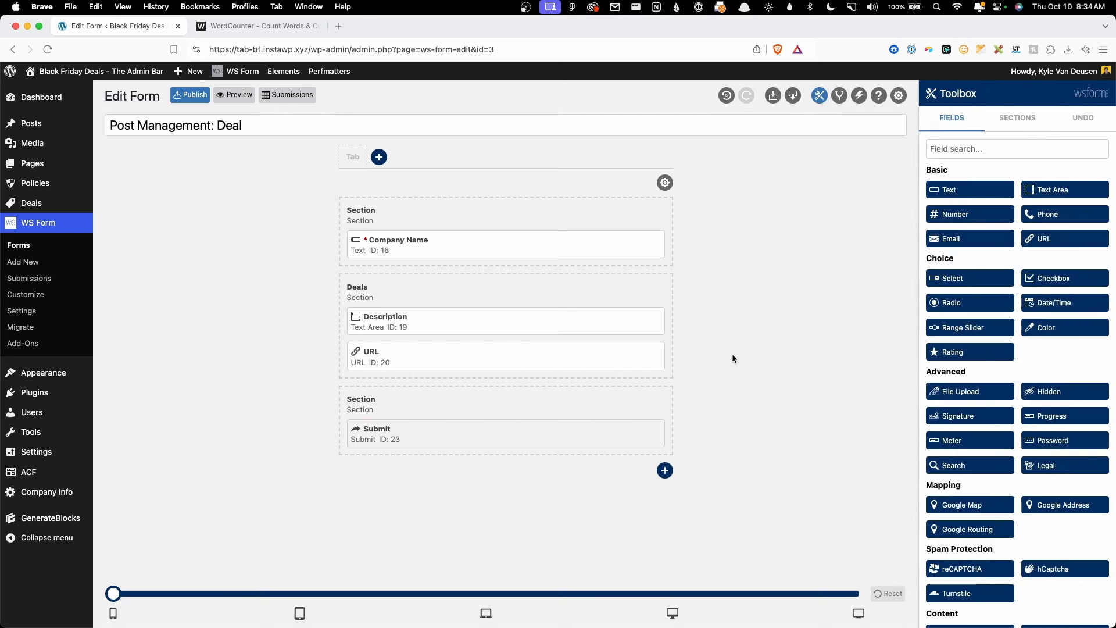
Step: Rename Description to Deal Description and make it required
click(646, 320)
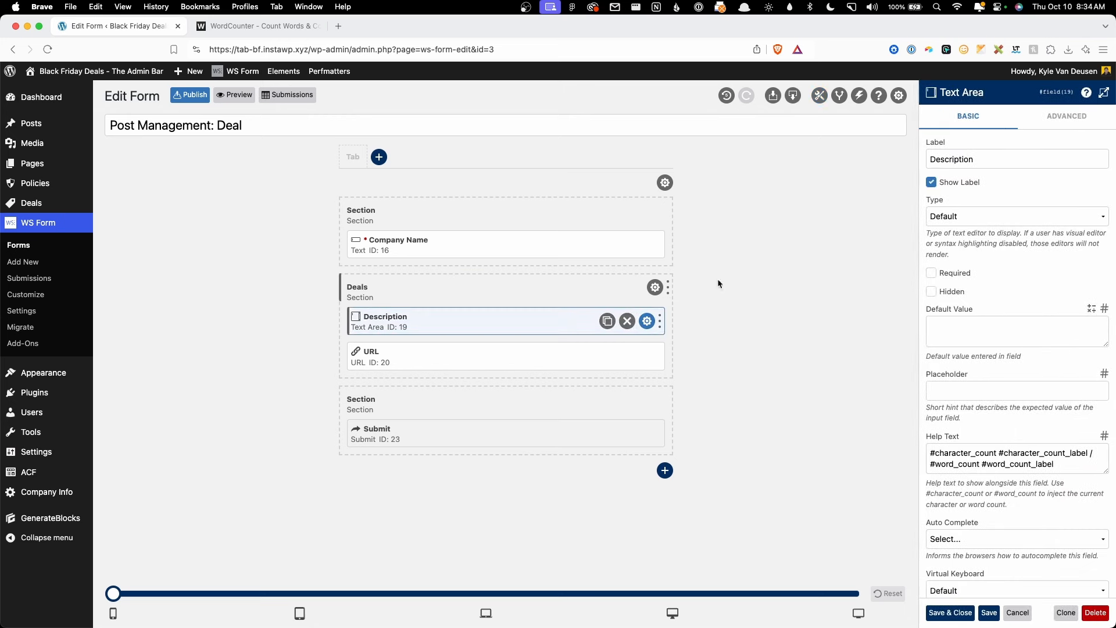
click(929, 156)
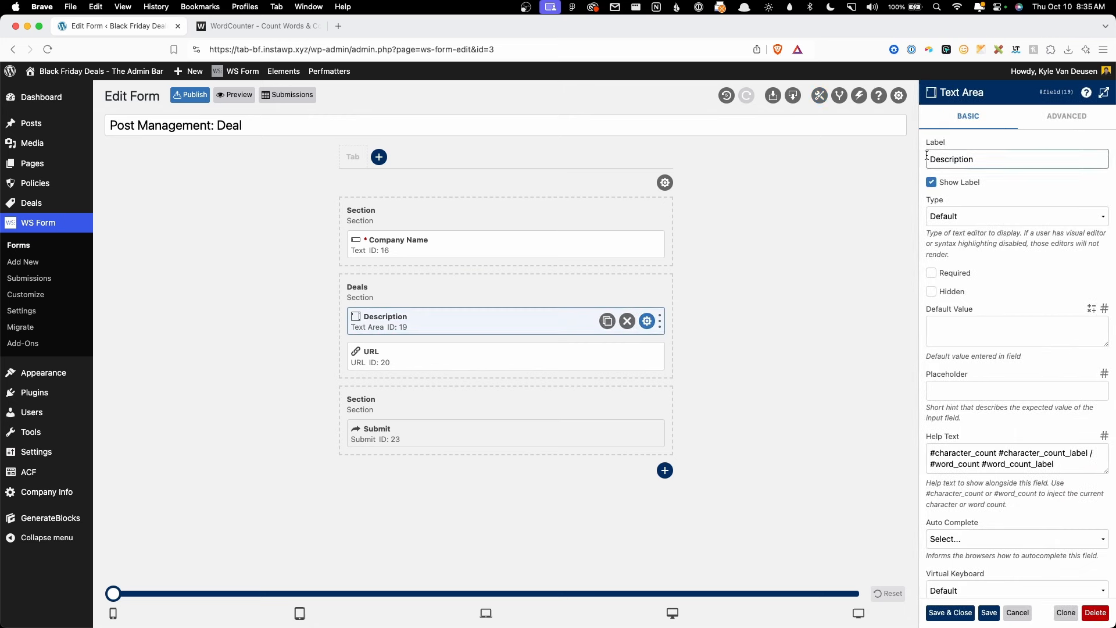
text(Deal)
click(954, 273)
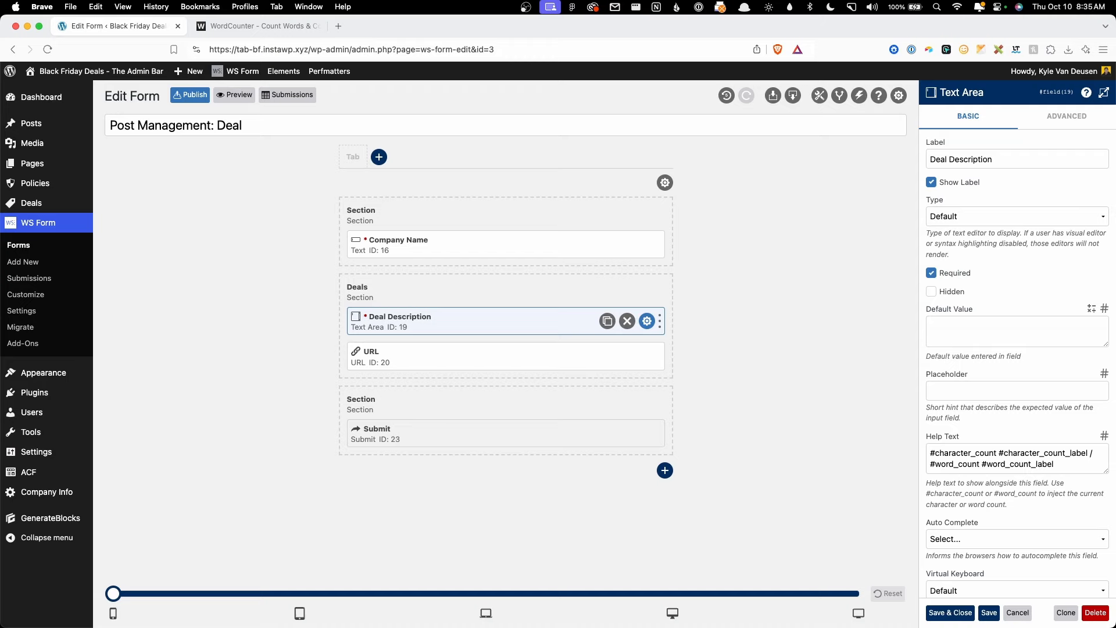
click(507, 606)
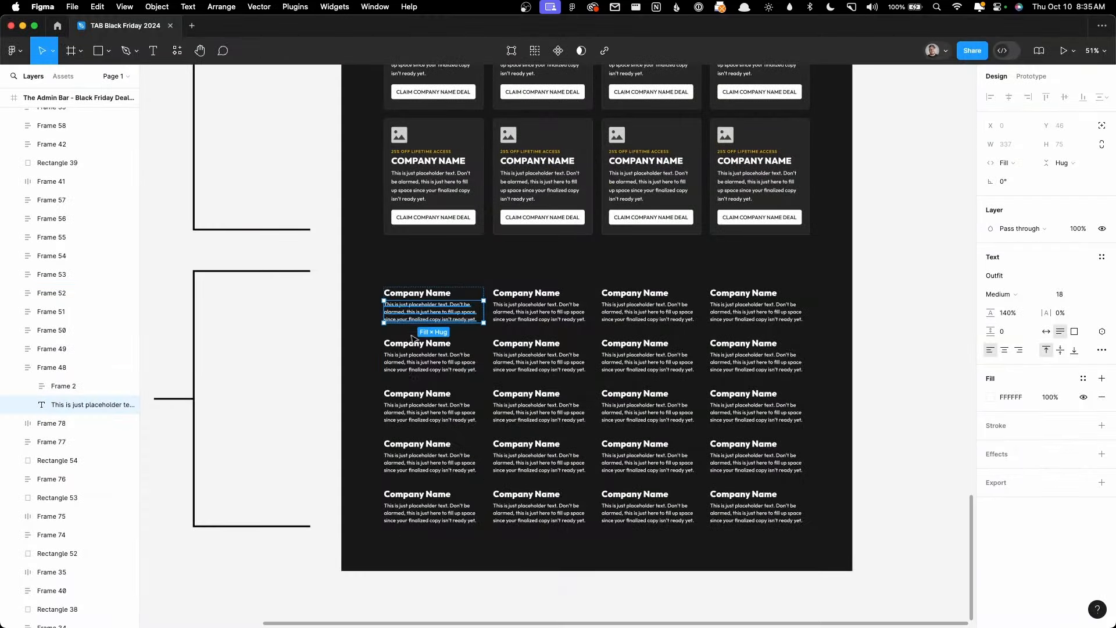
Step: Check in WordCounter that the placeholder deal copy is 38 words and 224 characters
click(377, 604)
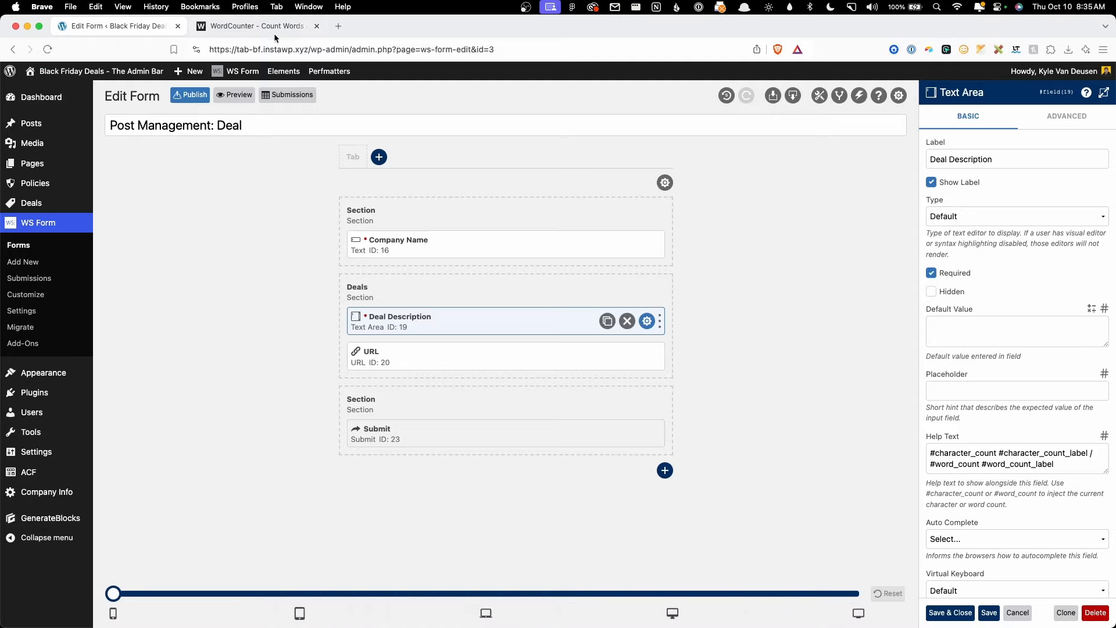
click(256, 26)
click(405, 239)
key(super+a)
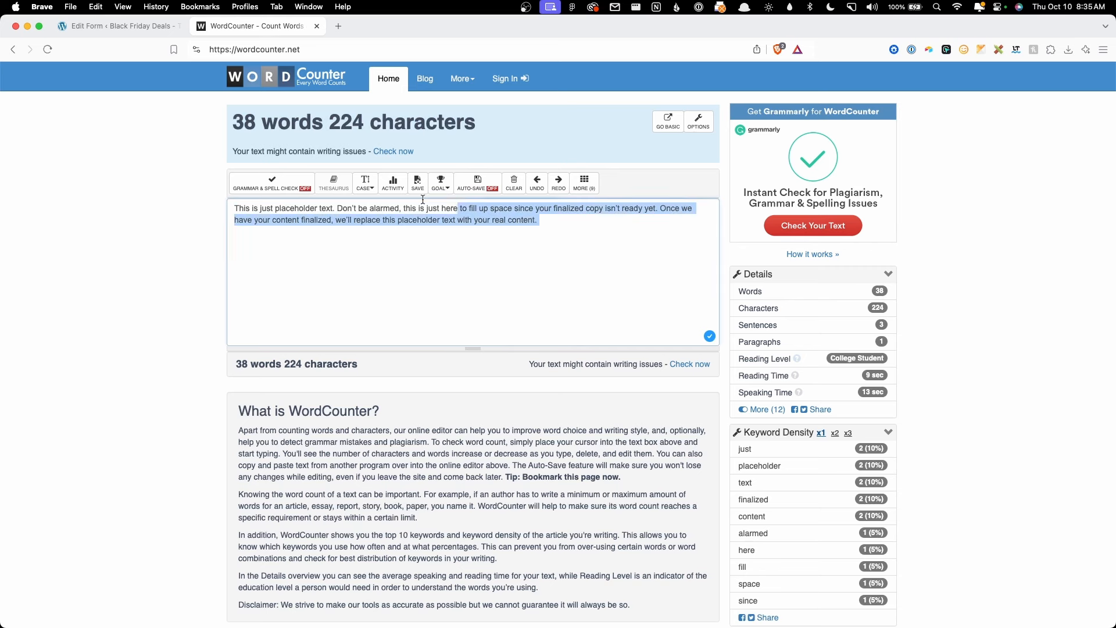
click(407, 228)
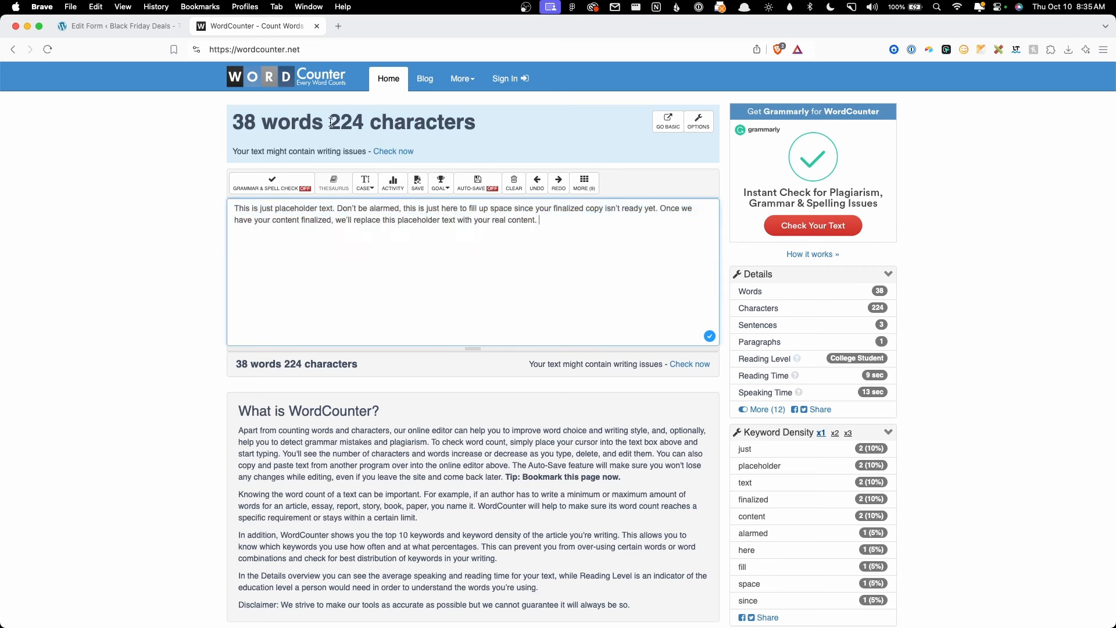
drag(330, 123, 474, 122)
click(473, 123)
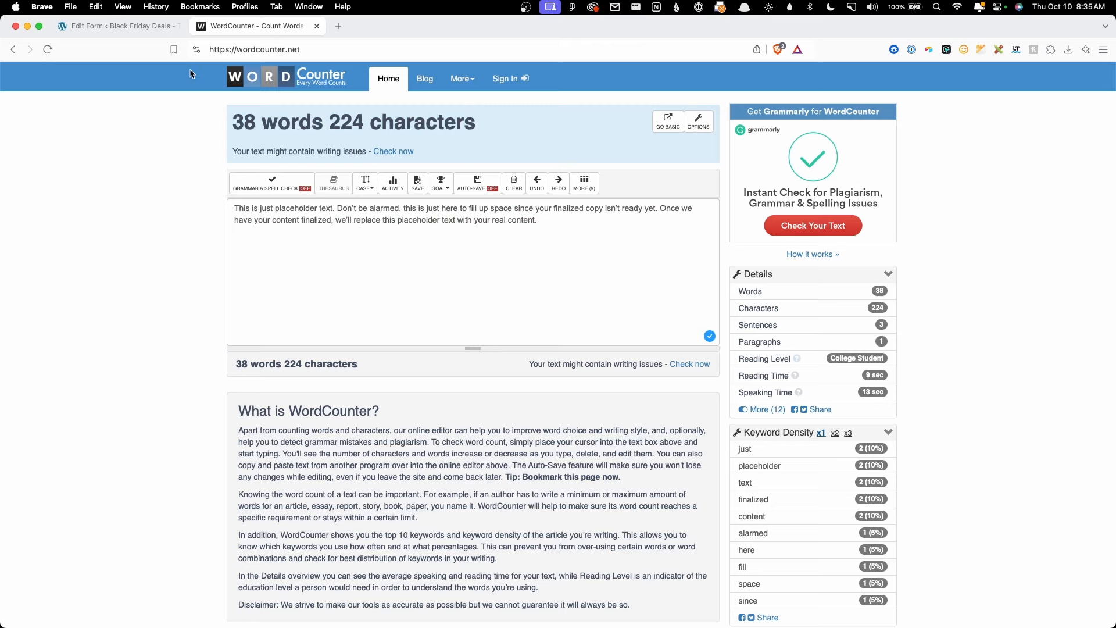
click(145, 26)
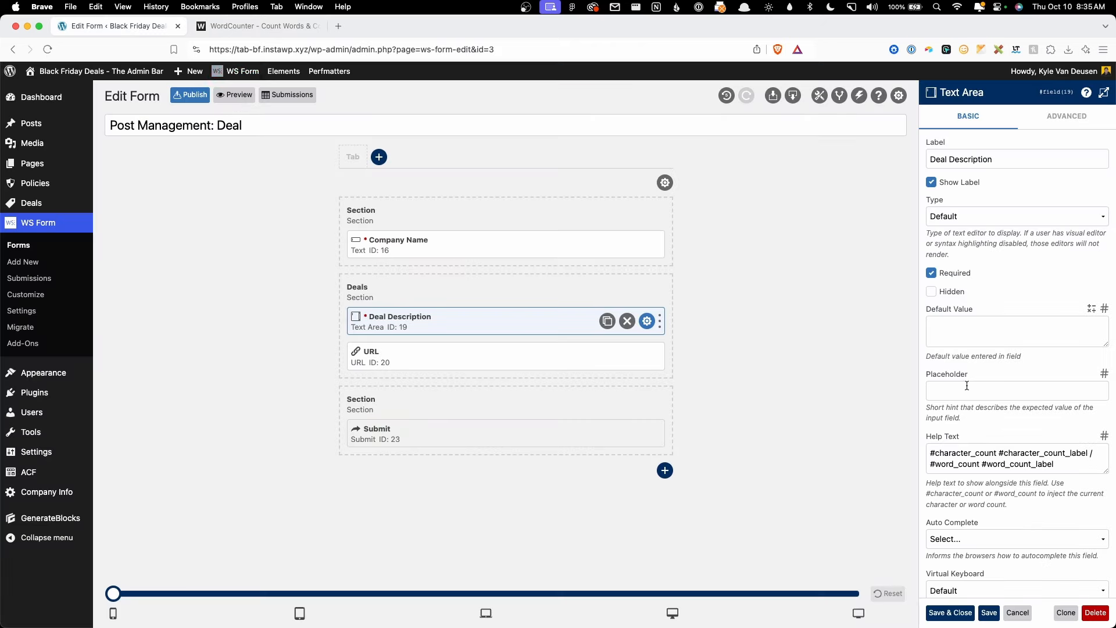
Step: Replace Deal Description's help text with 'Max 224 Characters'
click(967, 451)
key(super+a)
key(BackSpace)
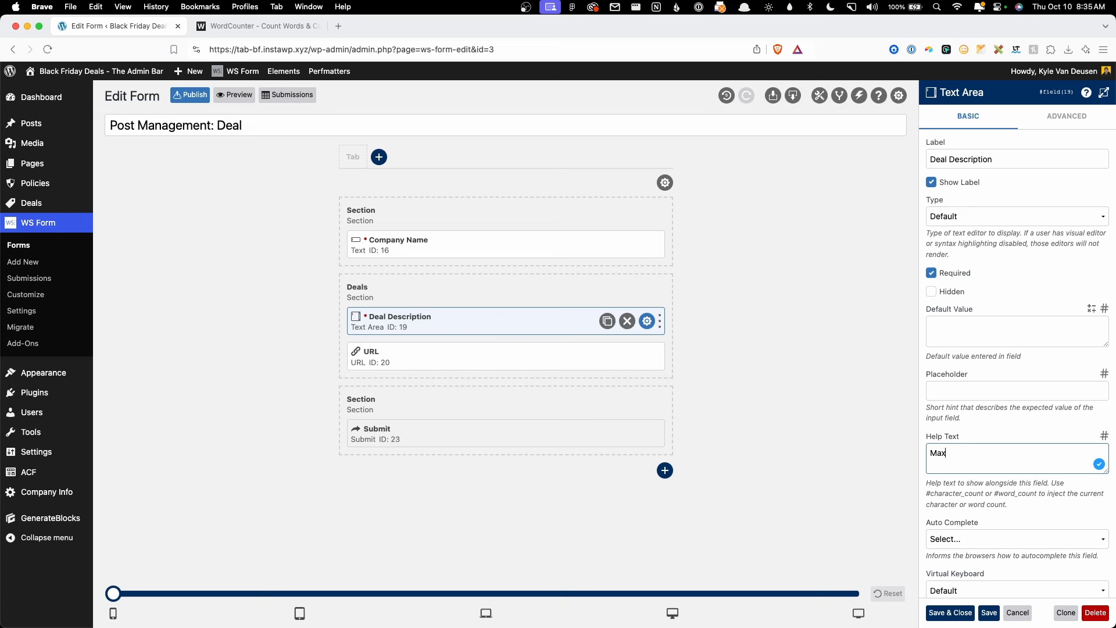
text(Max 224 Characters)
Step: Set Deal Description's Maximum Characters to 224 under Advanced settings
click(1066, 116)
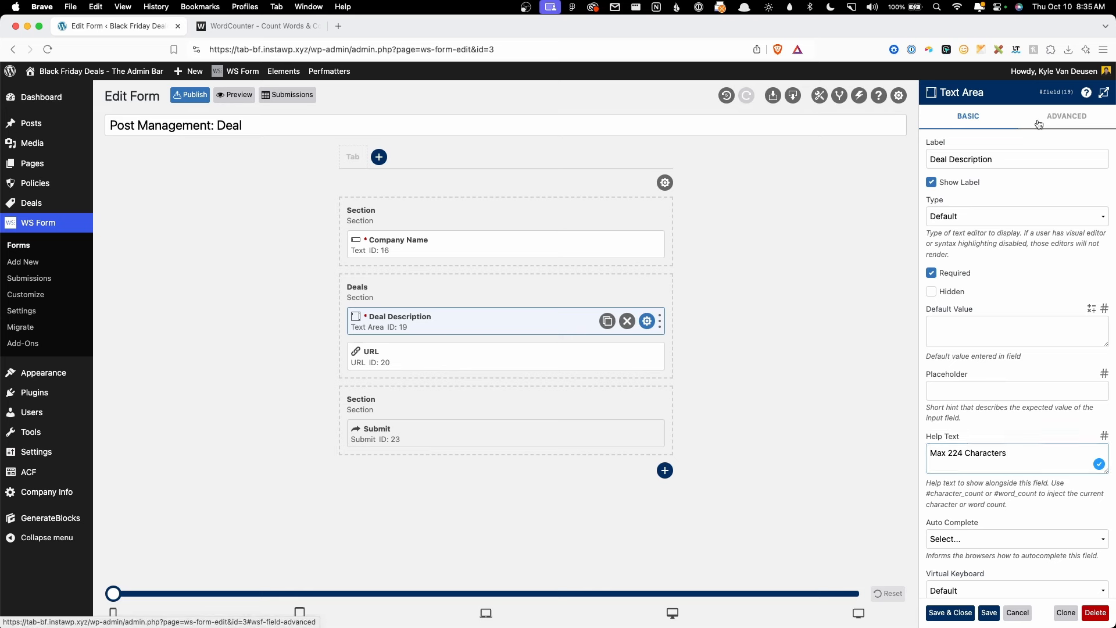
scroll(987, 412, down, 4)
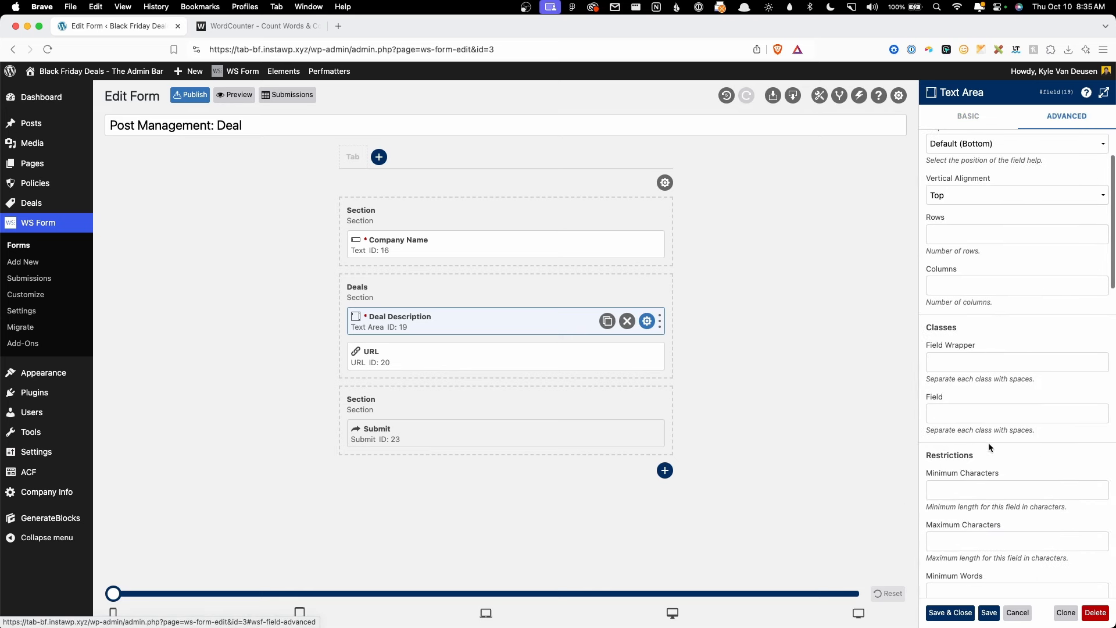
click(942, 513)
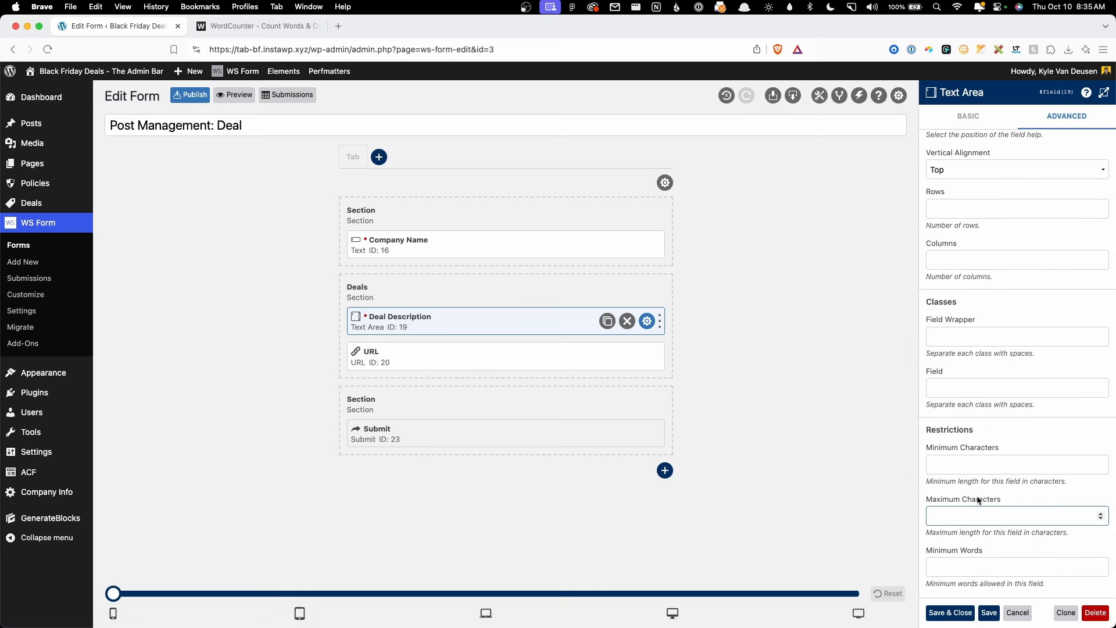
text(224)
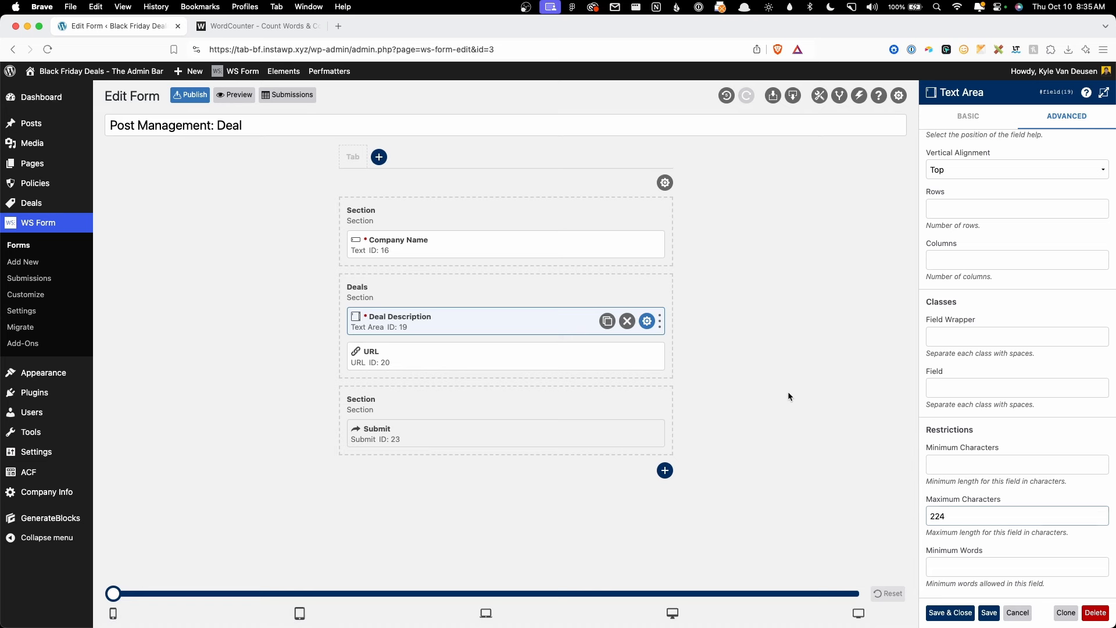
click(647, 355)
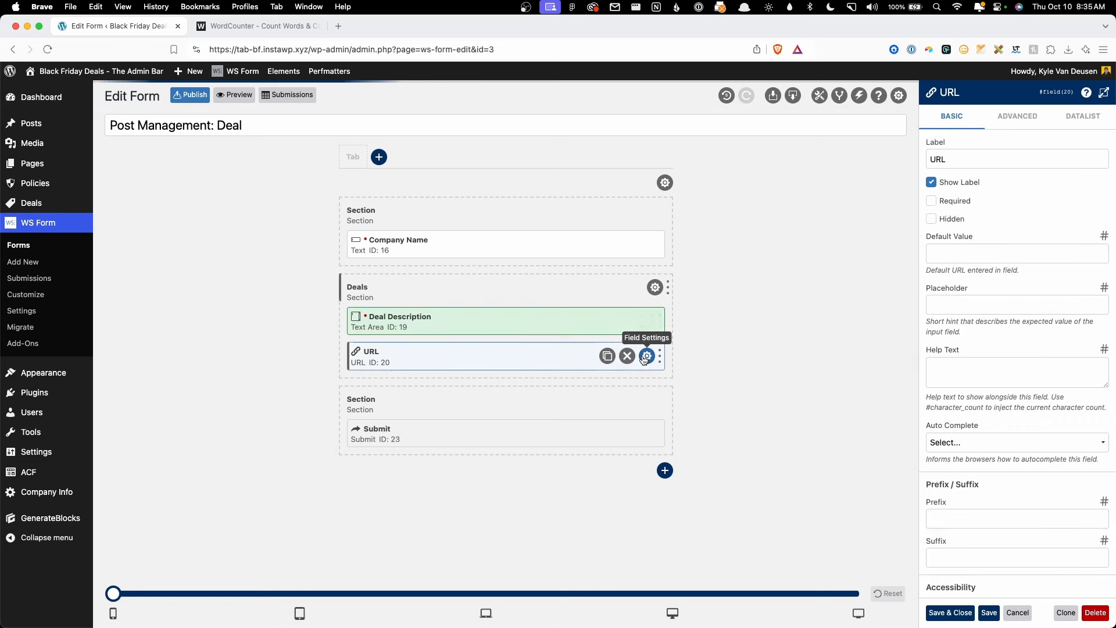
Step: Make the URL field required and relabel it Deal URL
click(931, 201)
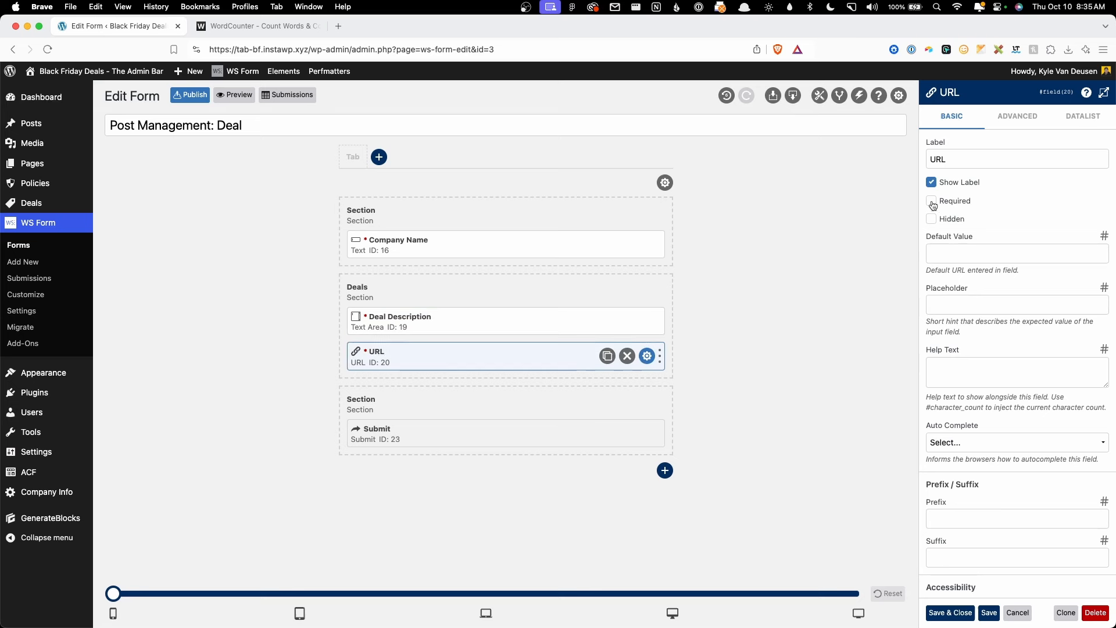
click(932, 158)
text(Deal)
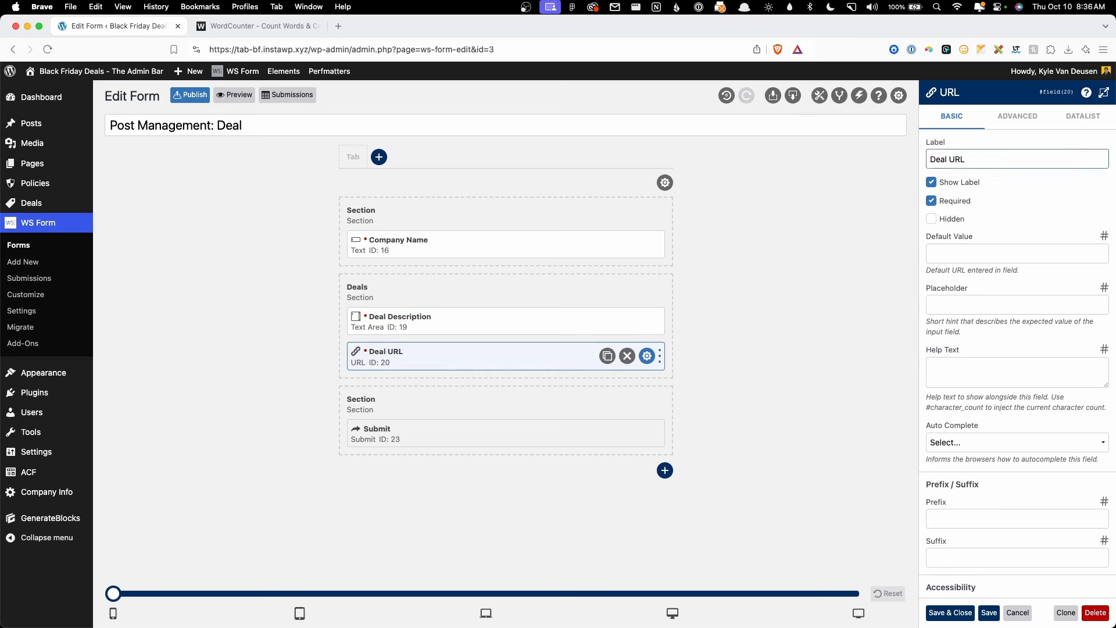
click(775, 295)
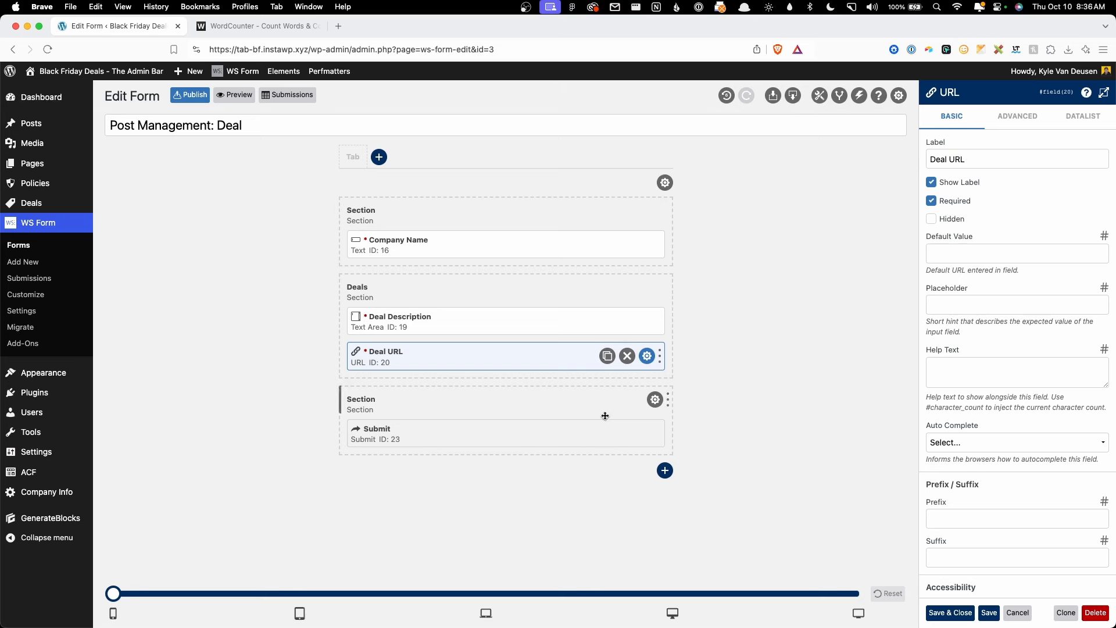
Step: Change the submit button label to 'Submit You Deal' and save the form
click(646, 433)
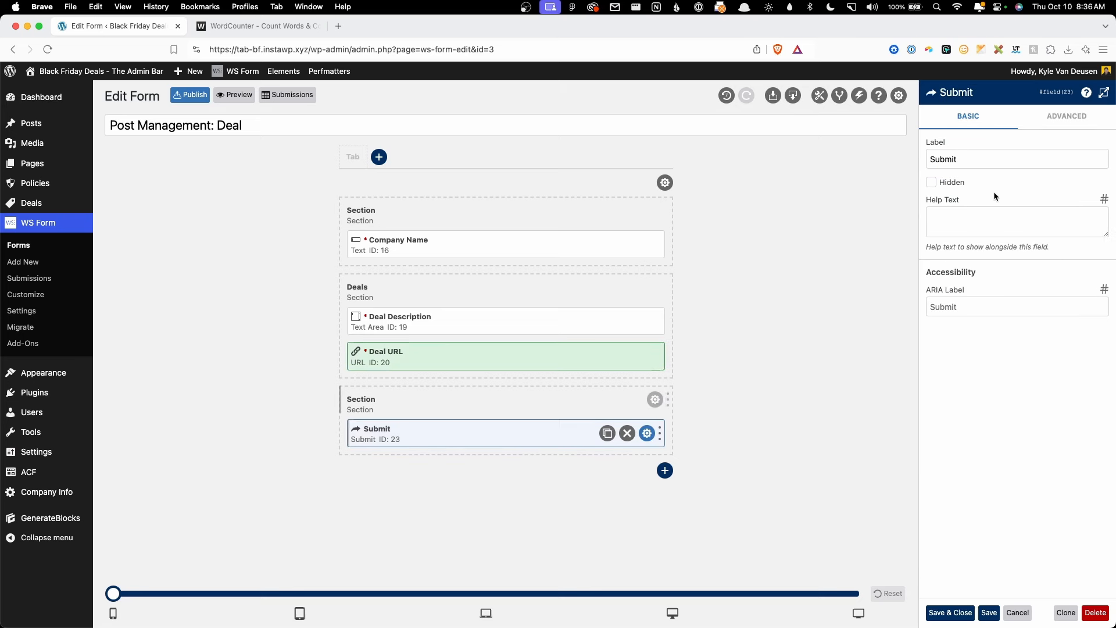
click(963, 161)
text(You Deal)
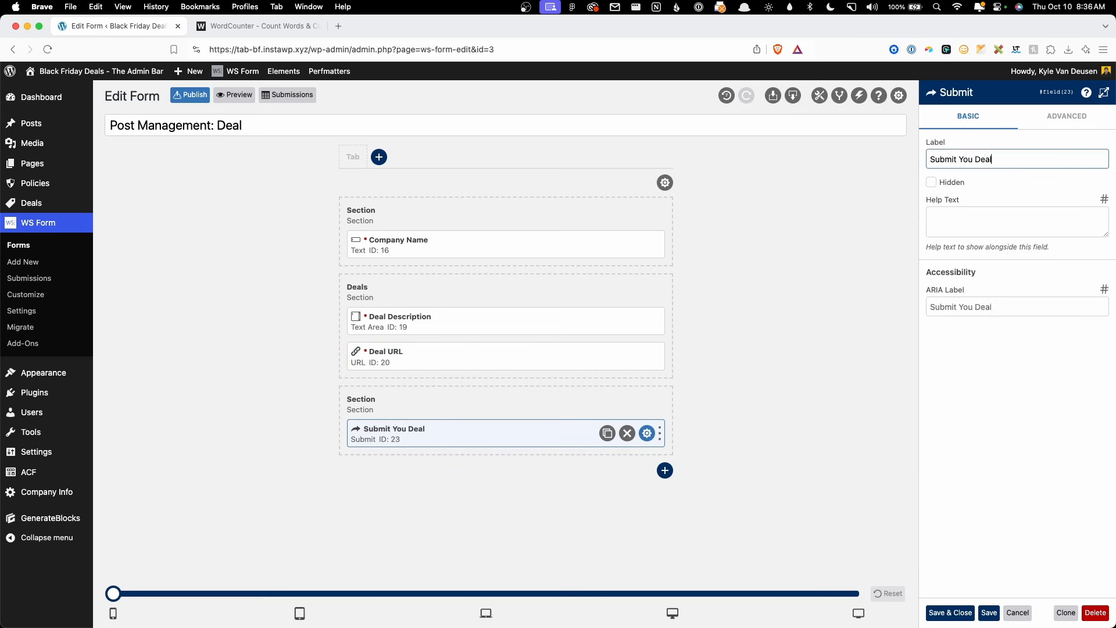
click(988, 612)
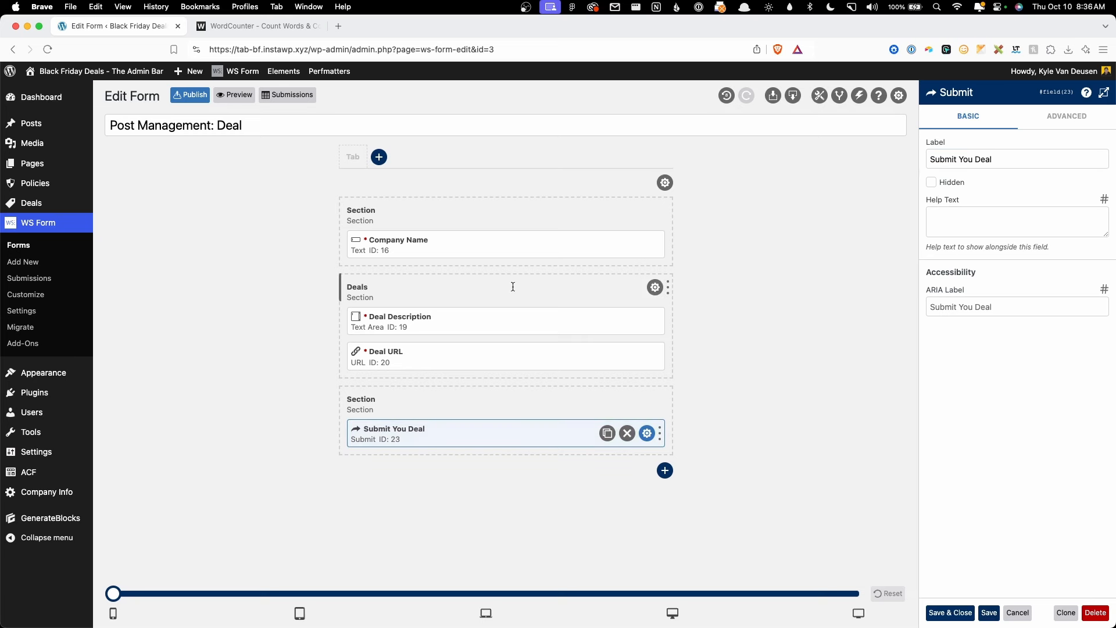
Step: Rename the form to 'Deal Submission Form'
triple_click(230, 126)
text(Deal )
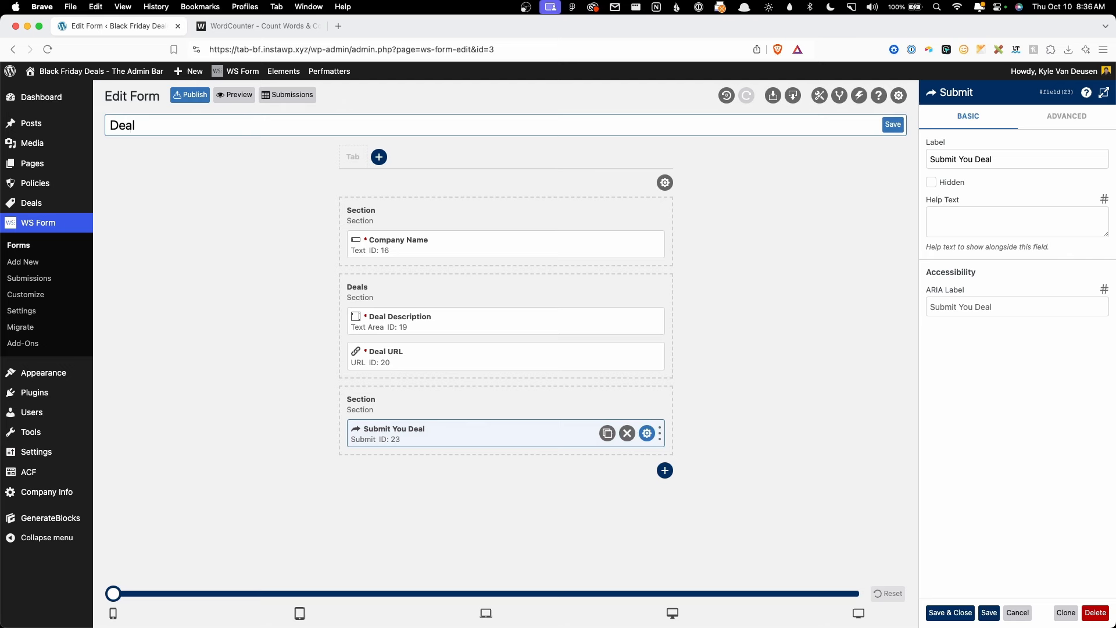
text(Submission)
text(Form)
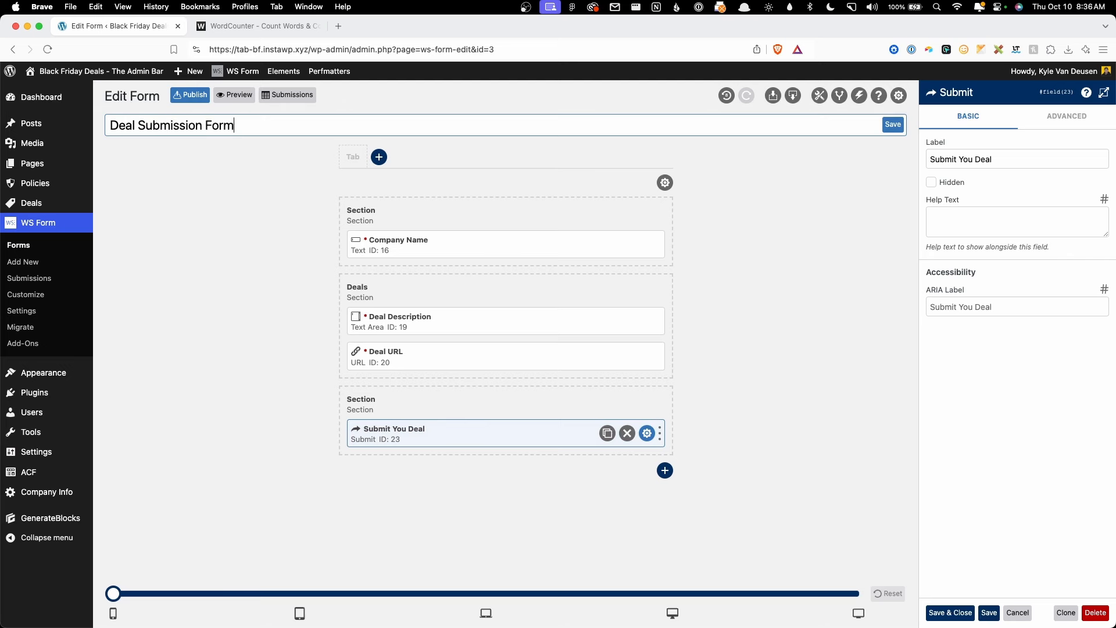
click(365, 190)
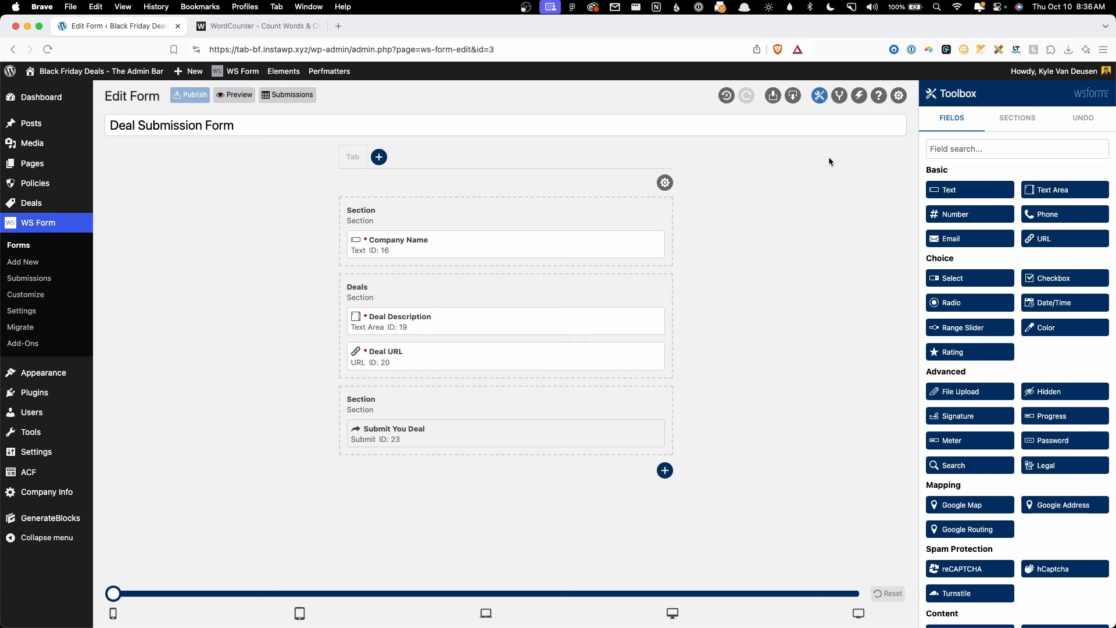
Step: Set the Post Management action to create Pending Deal posts authored by a specific user
click(860, 96)
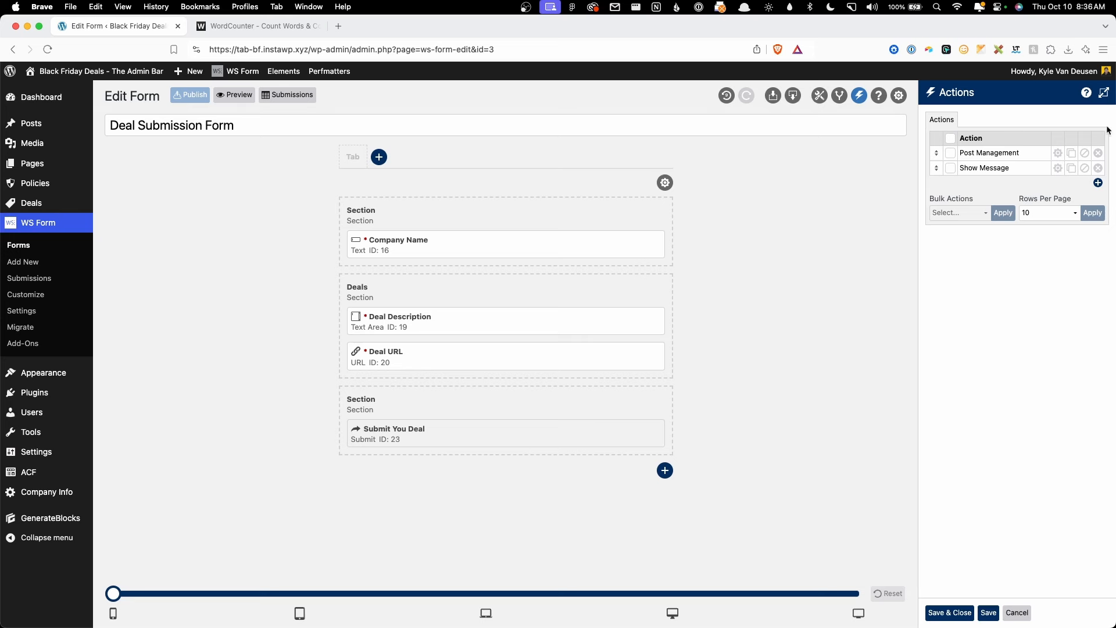
click(1057, 154)
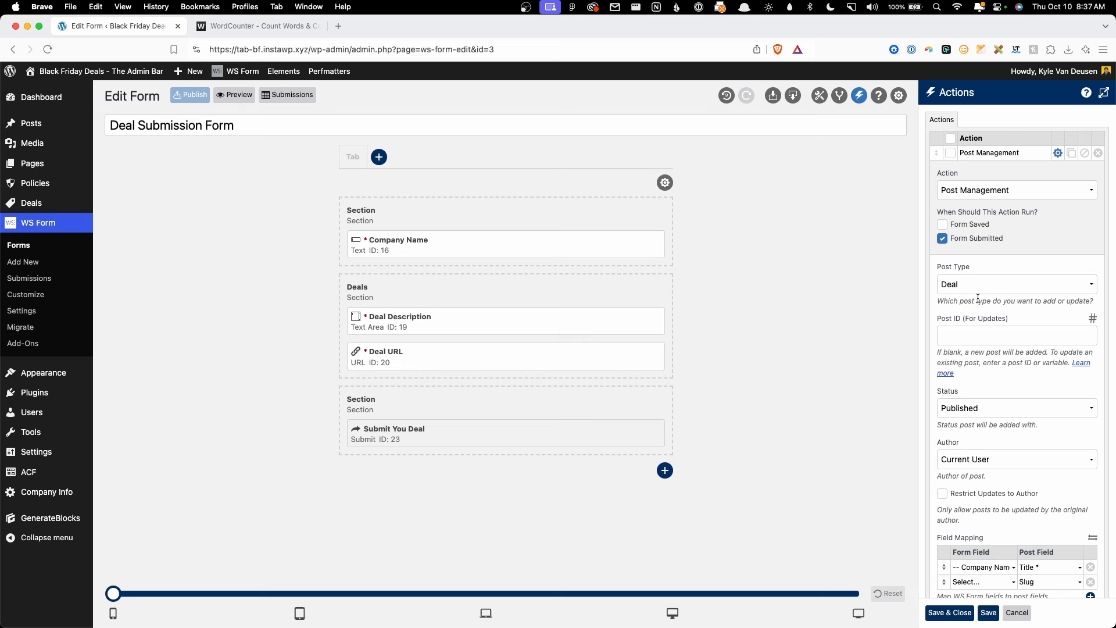
scroll(975, 291, down, 3)
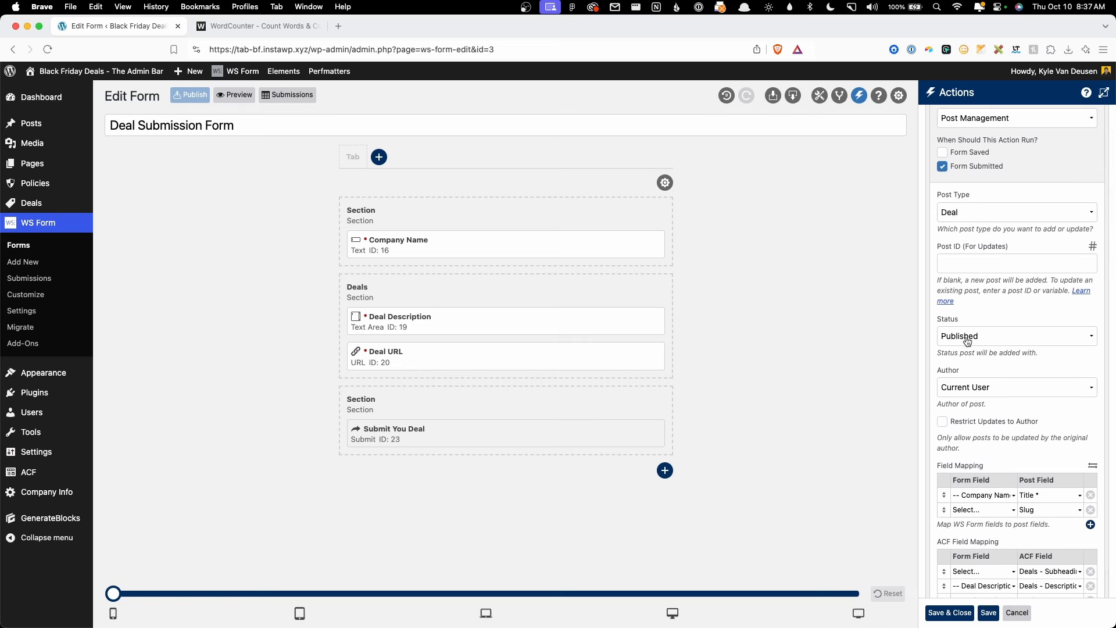
click(968, 342)
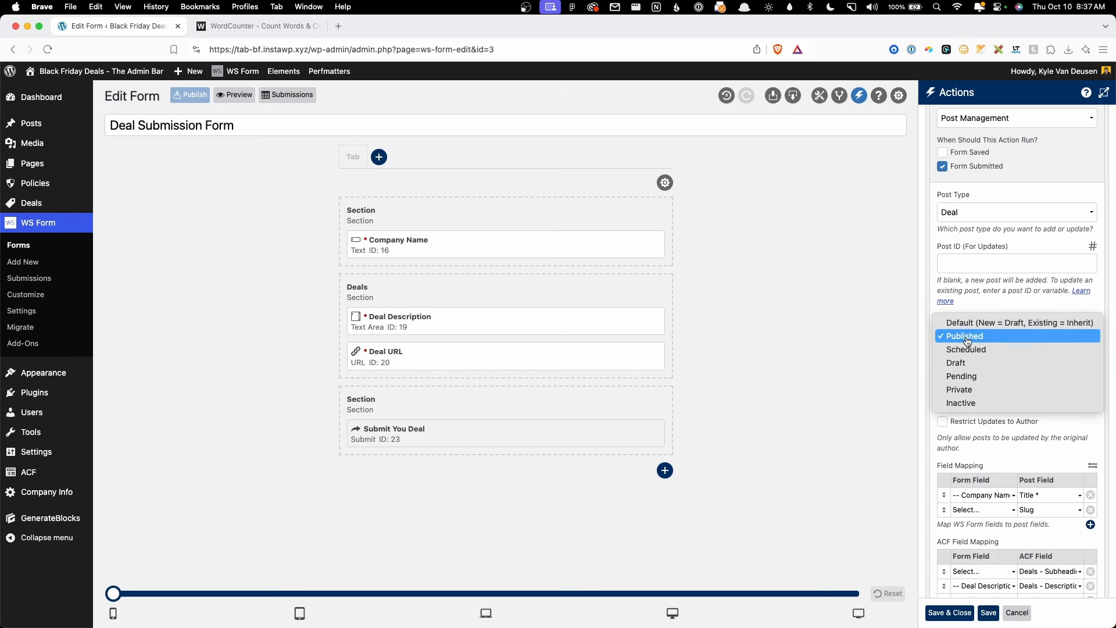
click(973, 378)
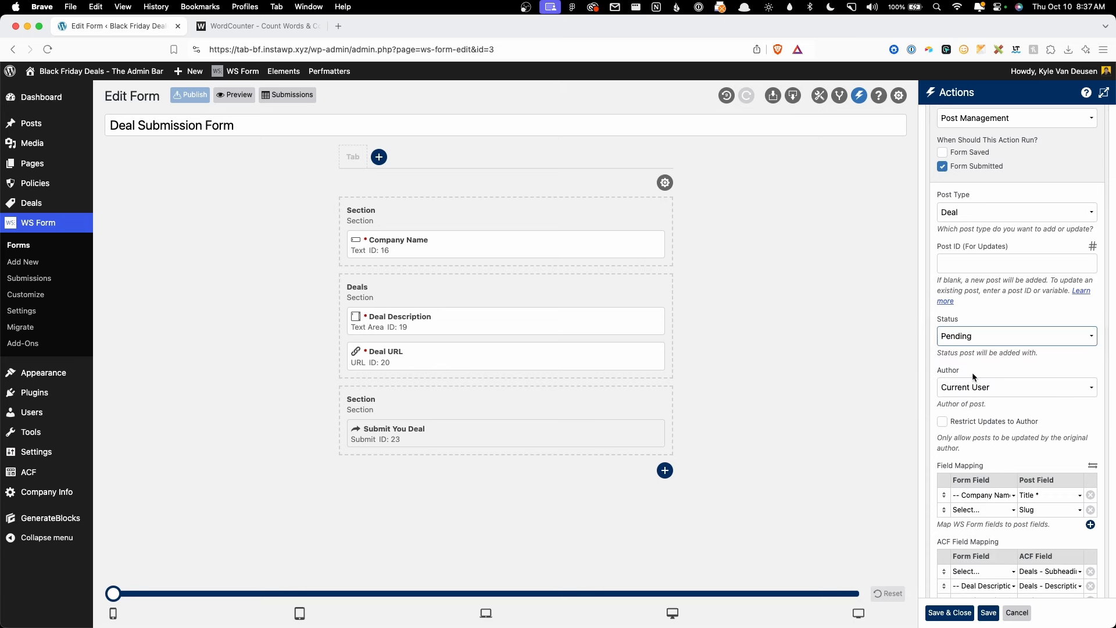
click(976, 387)
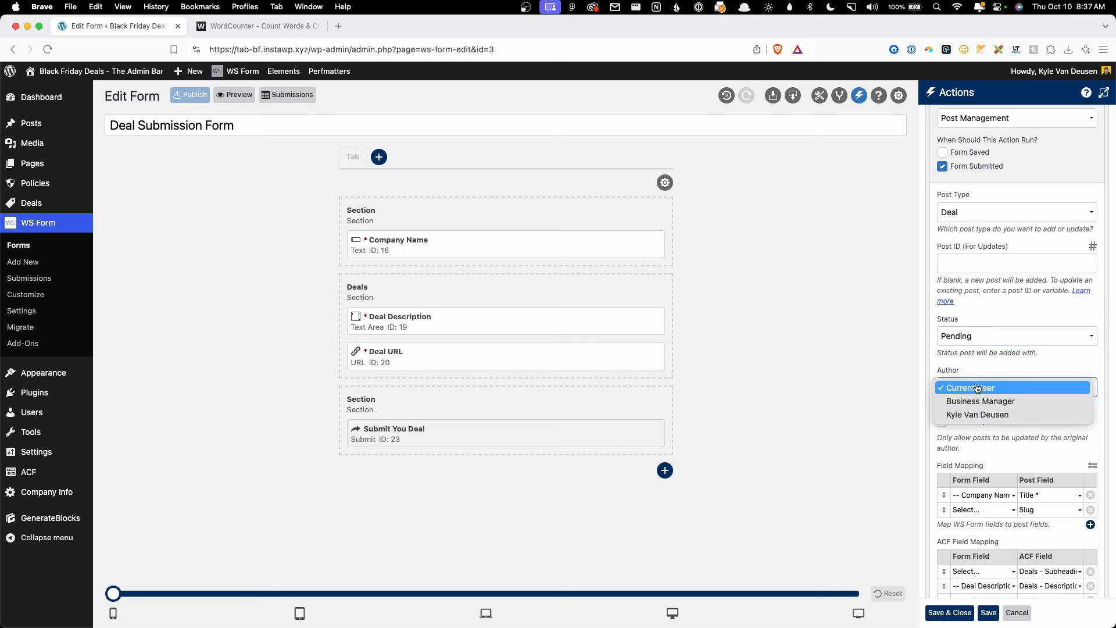
click(977, 415)
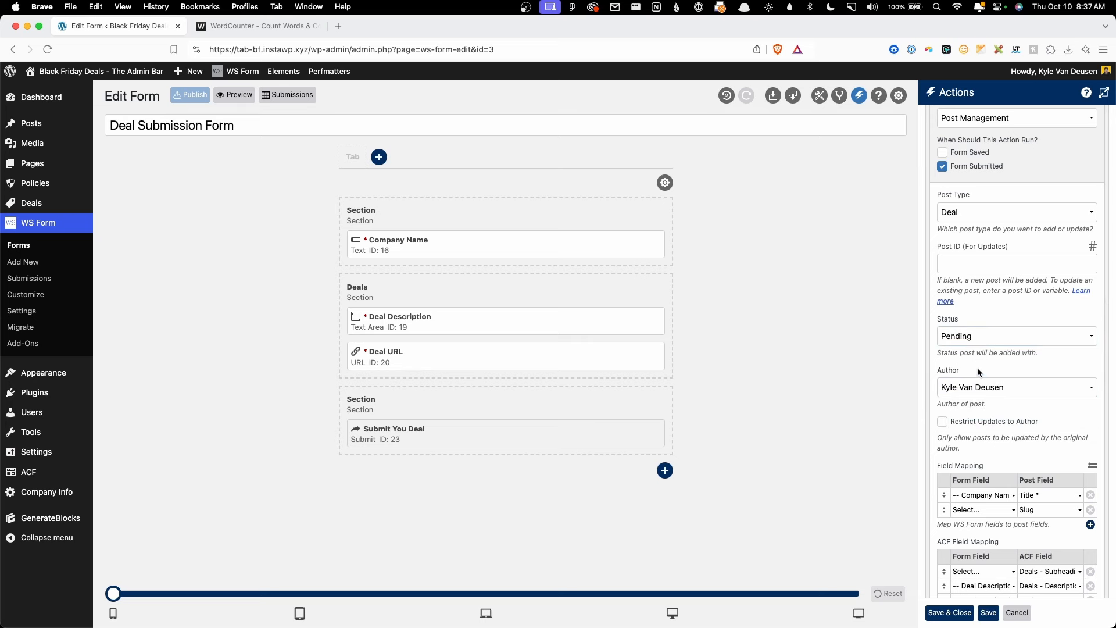
scroll(976, 371, down, 1)
scroll(970, 376, down, 4)
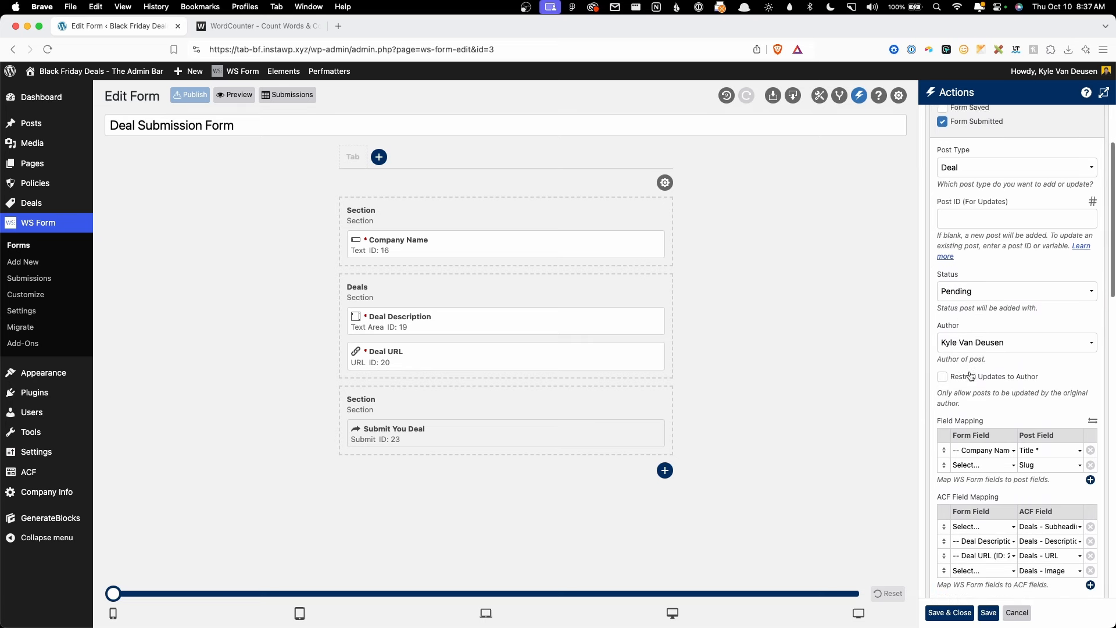
scroll(978, 429, down, 8)
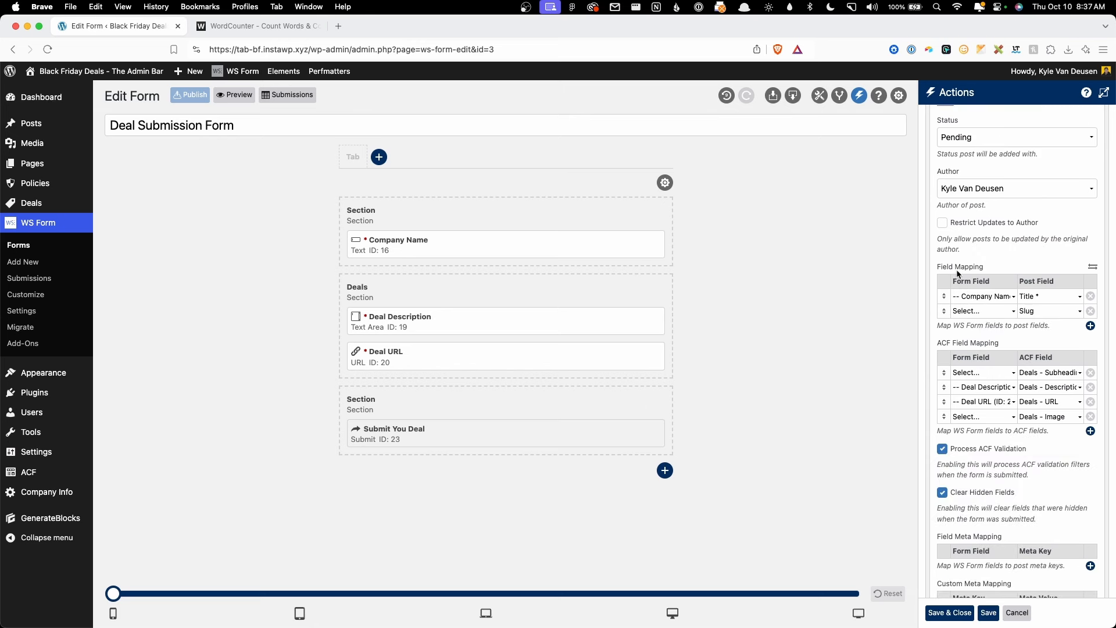
Step: Keep Company Name mapped to Title and delete the Slug and Subheading mapping rows
click(996, 298)
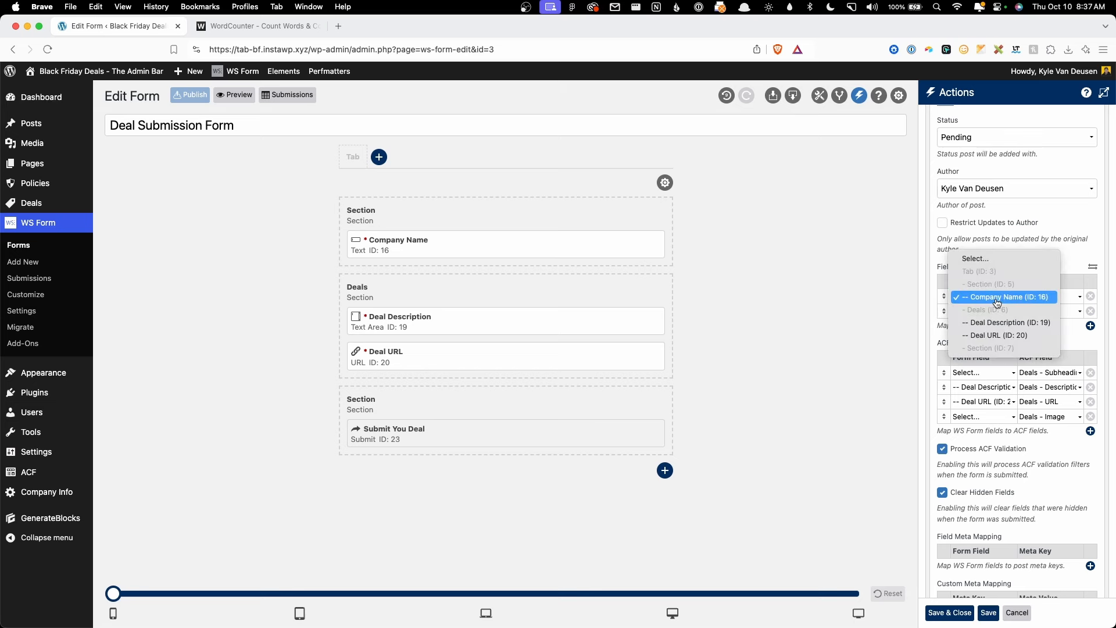
click(1038, 297)
click(1040, 298)
click(1040, 298)
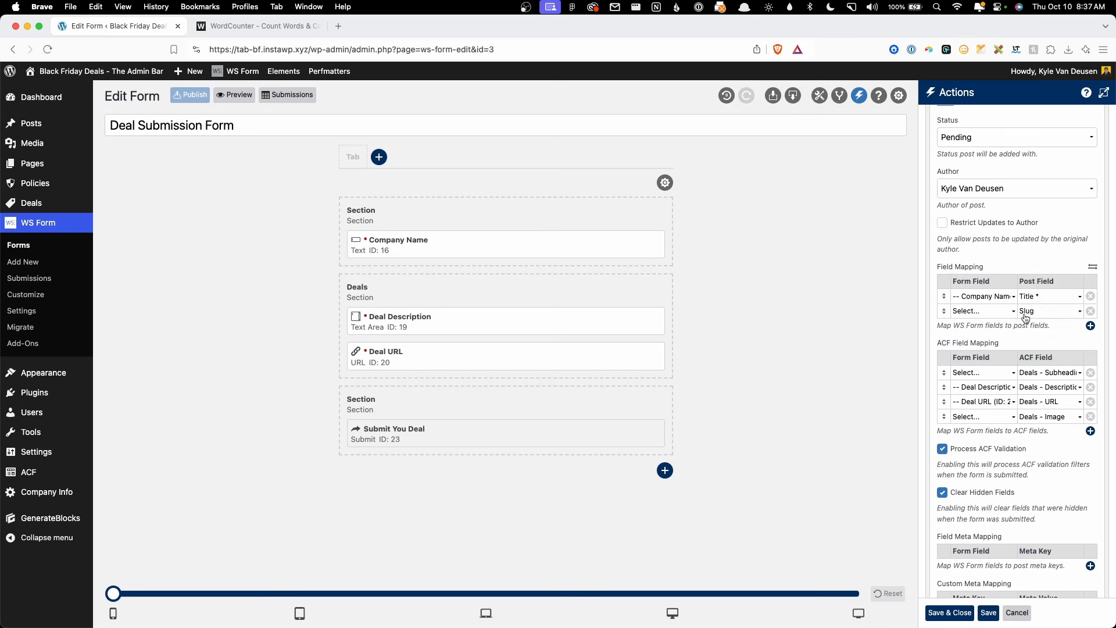
click(1089, 312)
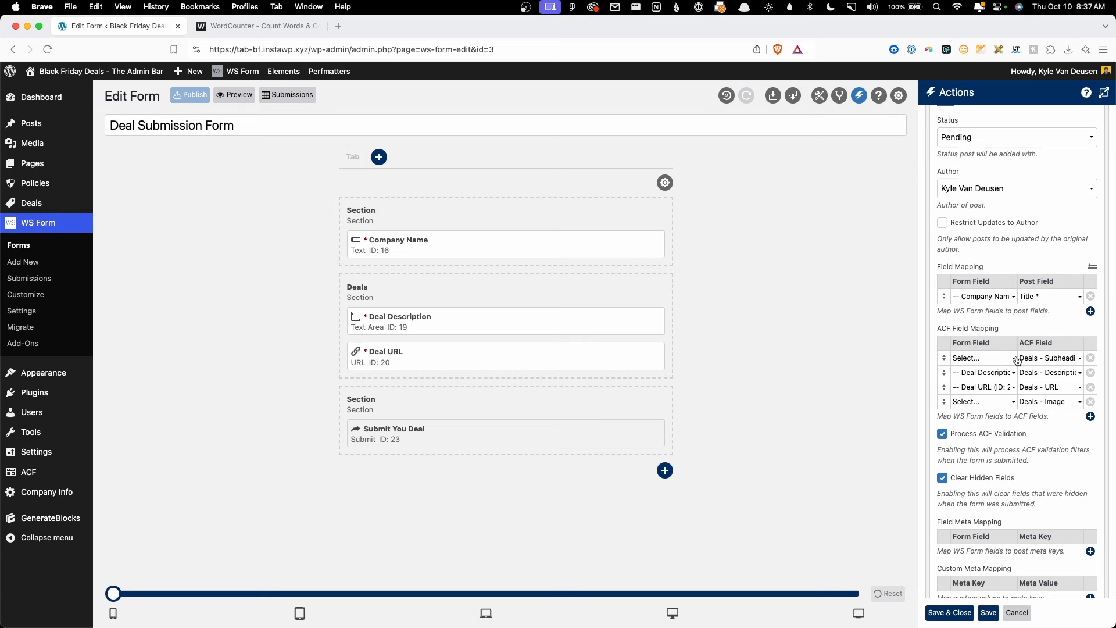
click(1090, 357)
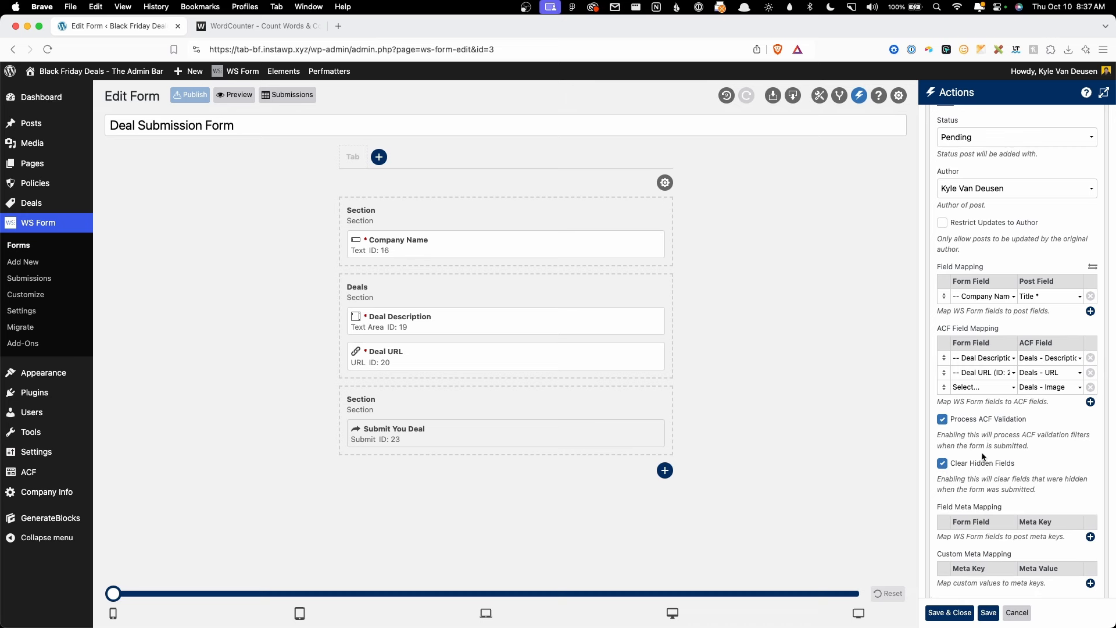
Step: Map Deal Description to Deals - Description and Deal URL to Deals - URL; delete the Image row
click(986, 358)
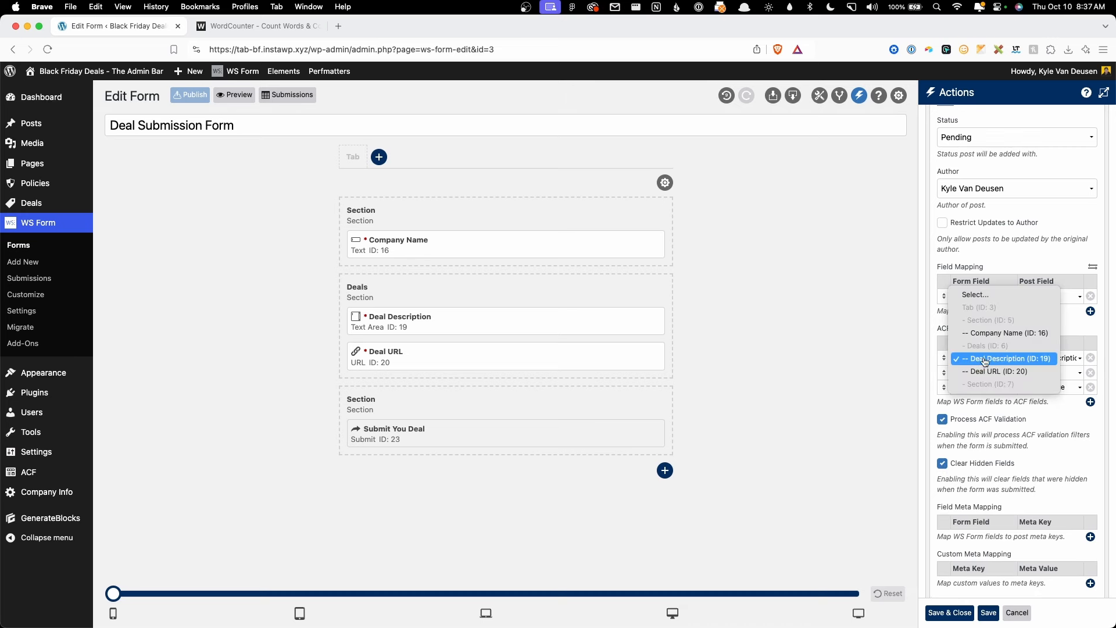
click(985, 359)
click(1046, 358)
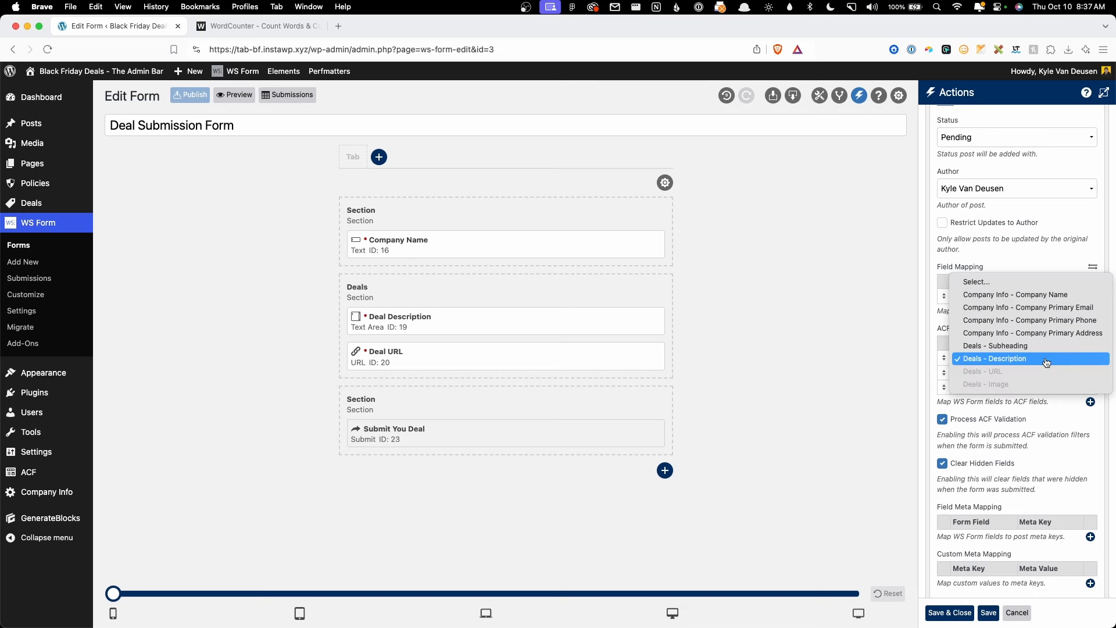
click(1001, 359)
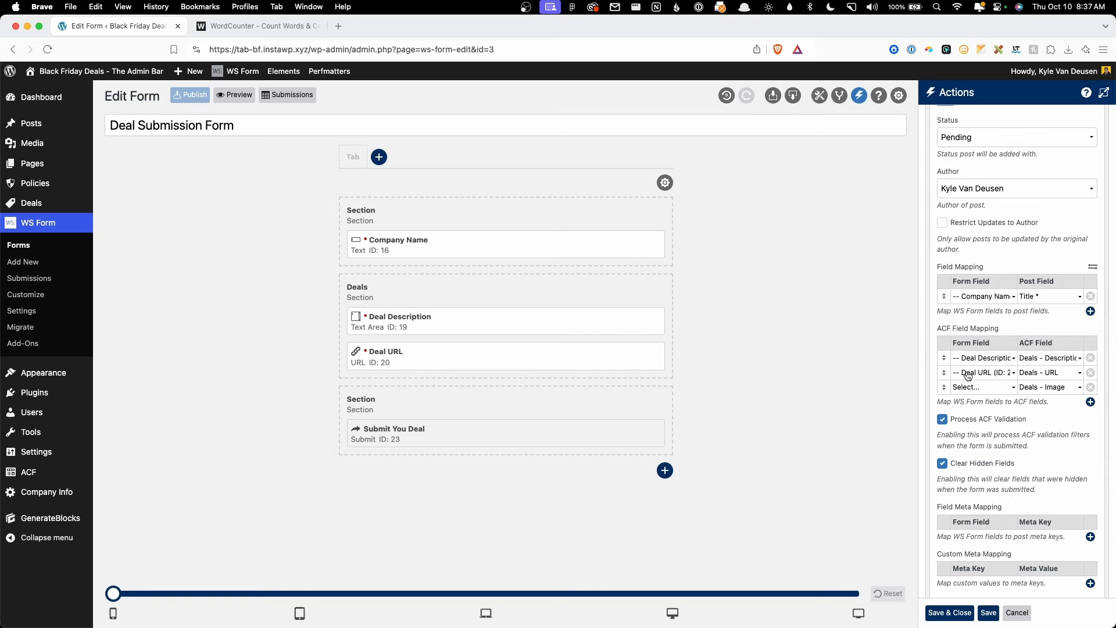
click(967, 375)
click(968, 373)
click(1047, 375)
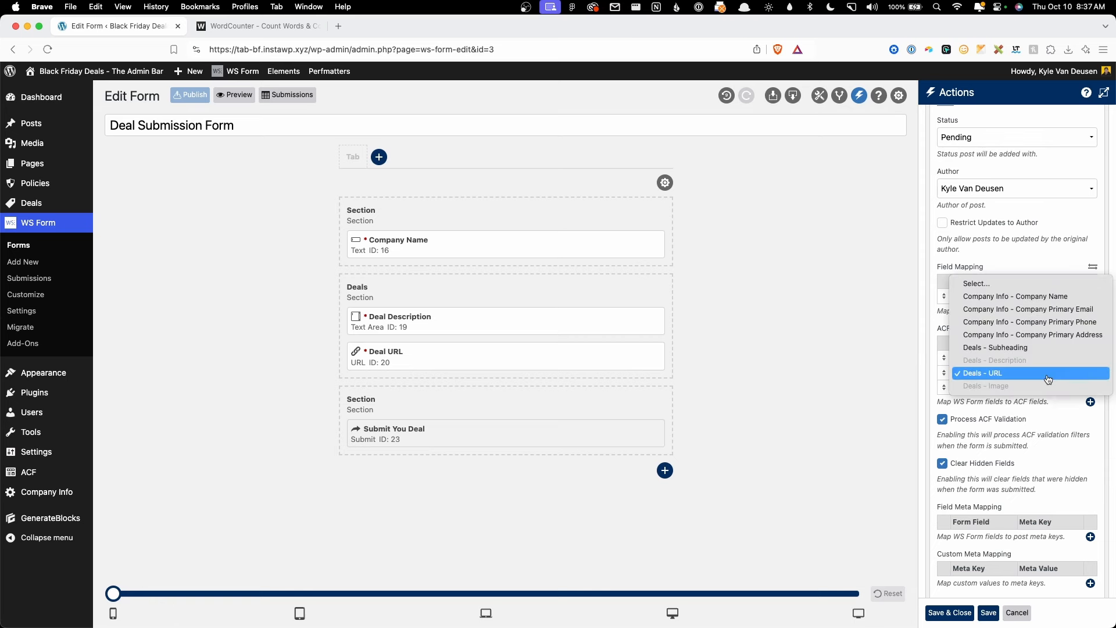
click(1044, 375)
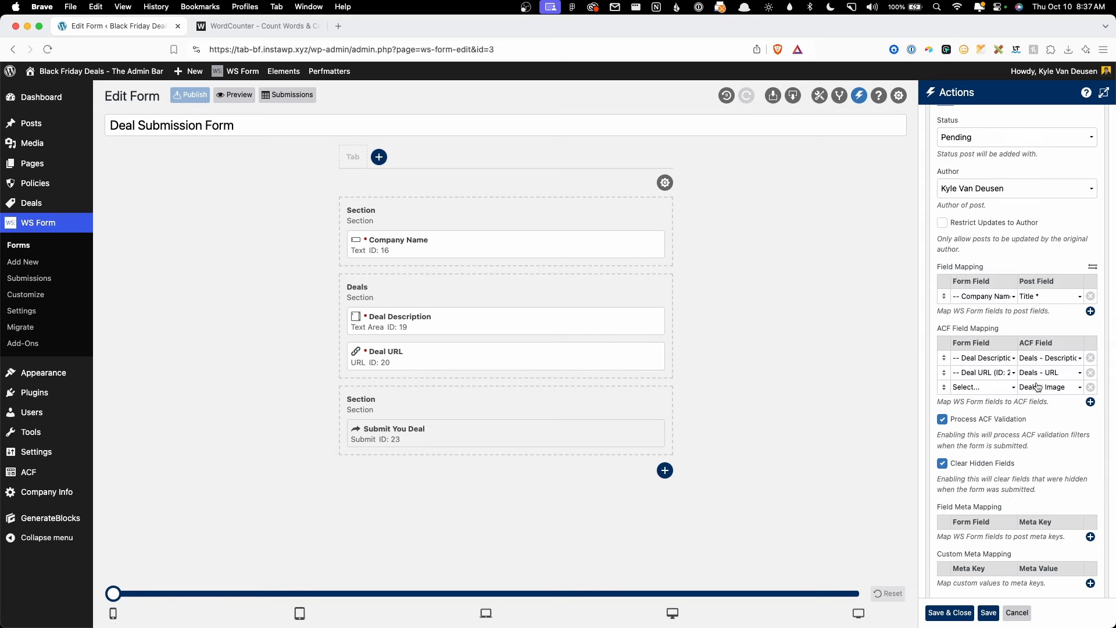
click(1091, 387)
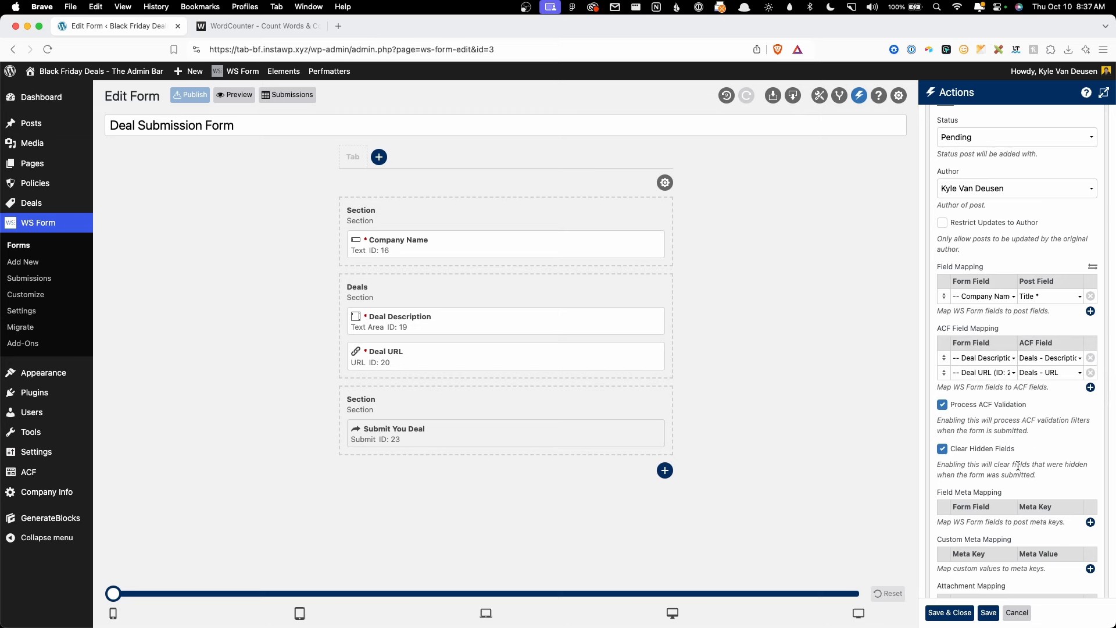
scroll(1051, 414, down, 5)
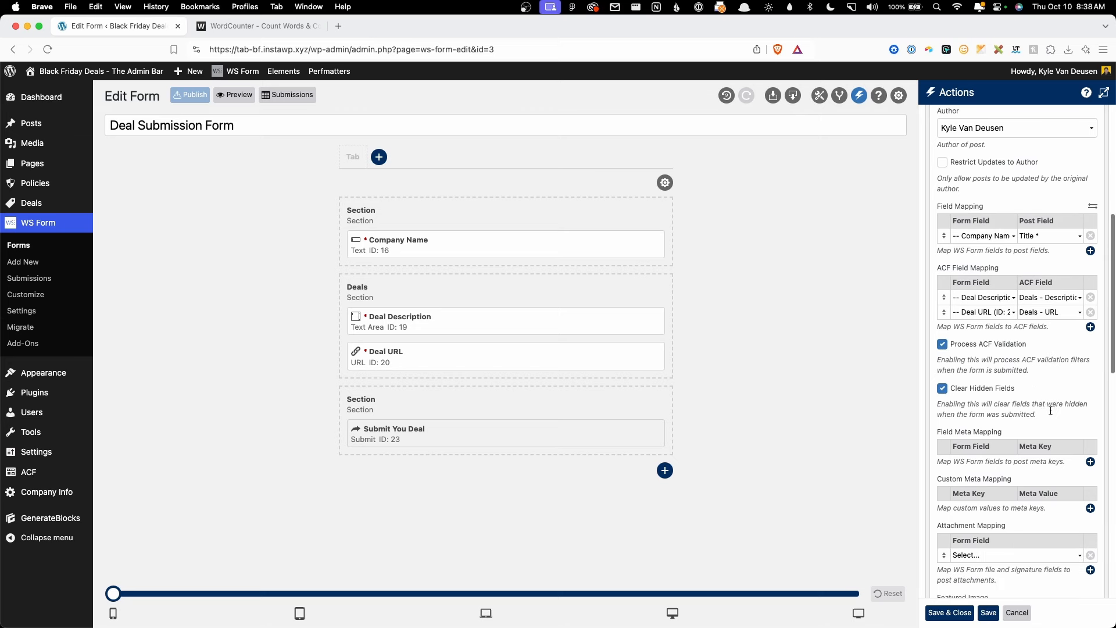
scroll(1051, 410, down, 1)
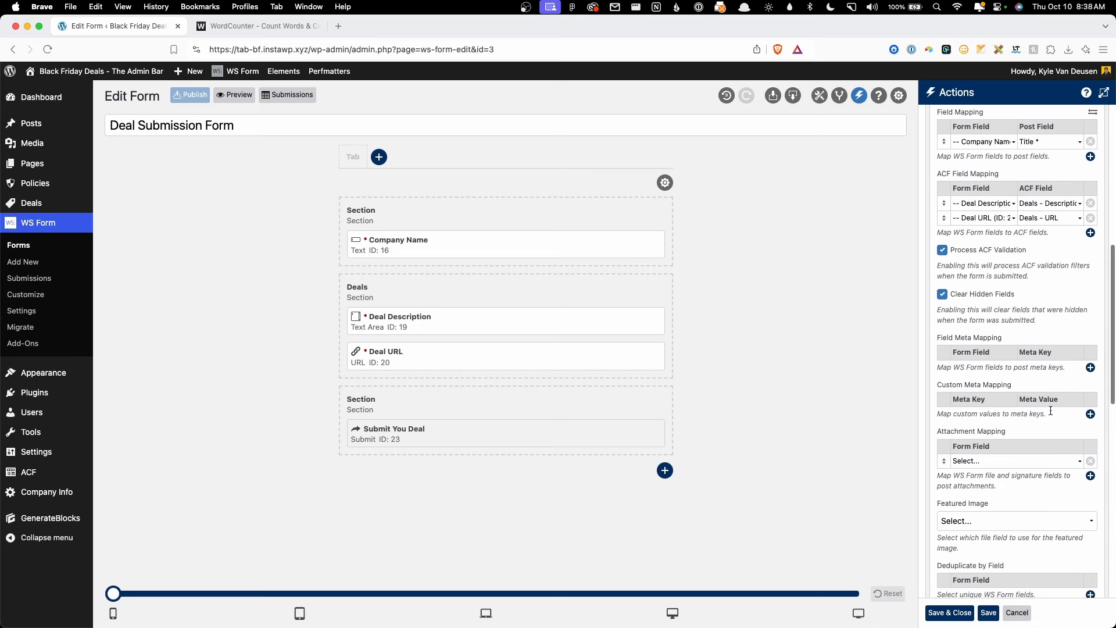
Step: Replace the Level term mapping row with the fixed term Level: Standard
scroll(1051, 414, down, 6)
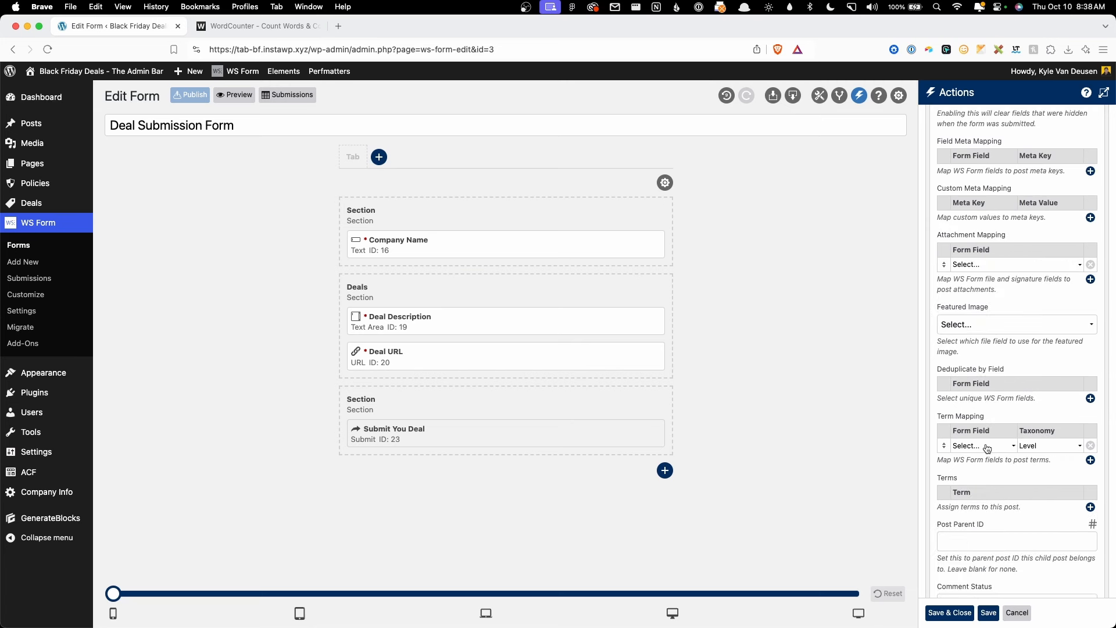
click(1090, 445)
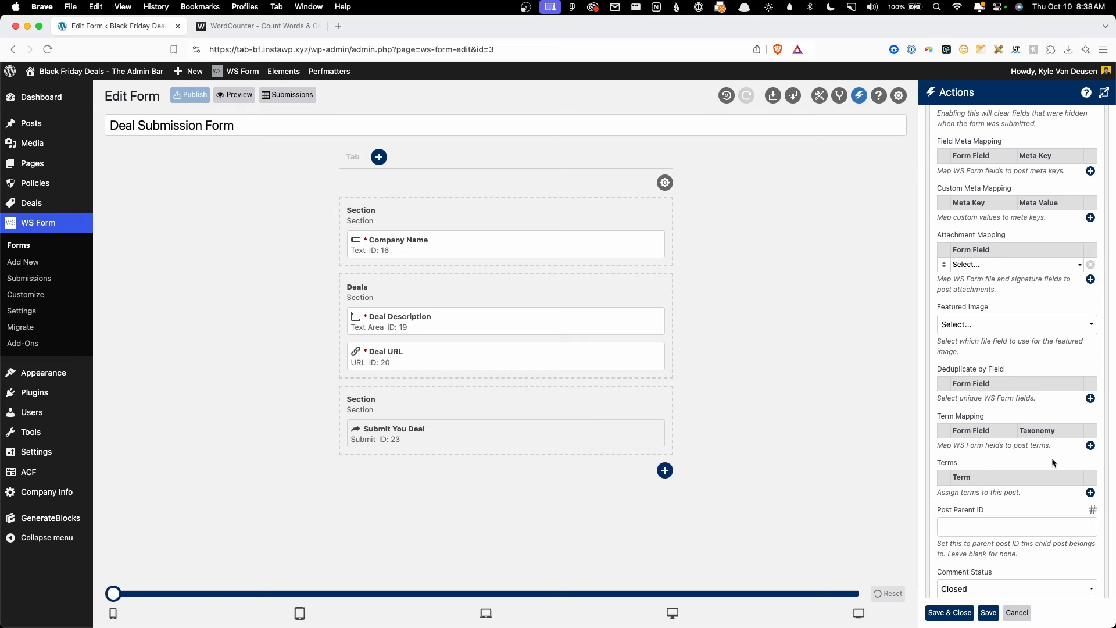
click(1091, 492)
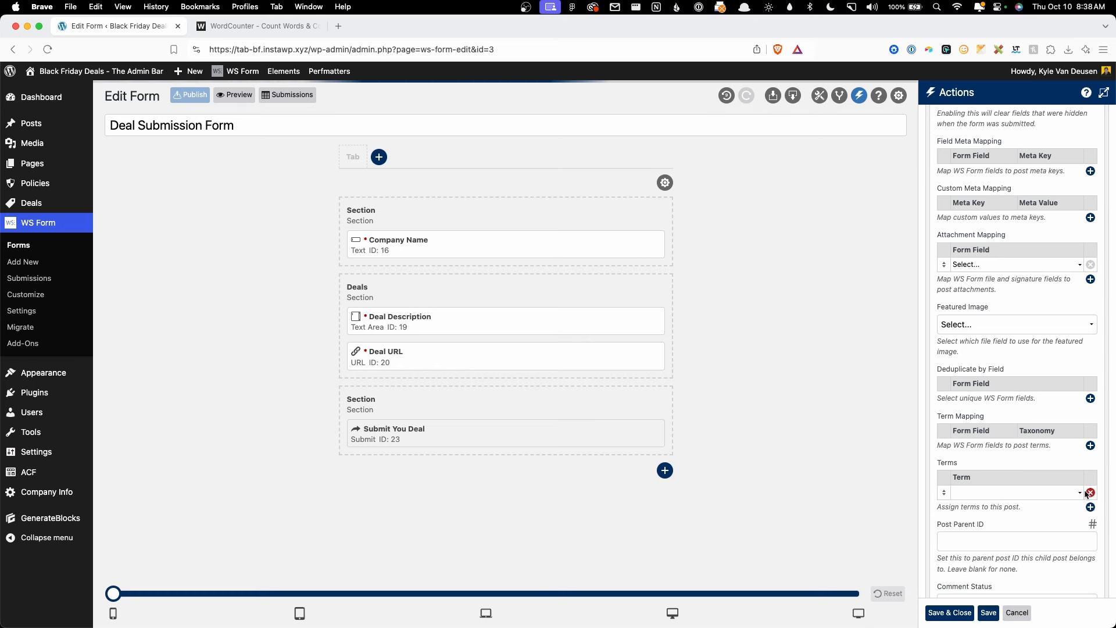
click(1030, 493)
text(stand)
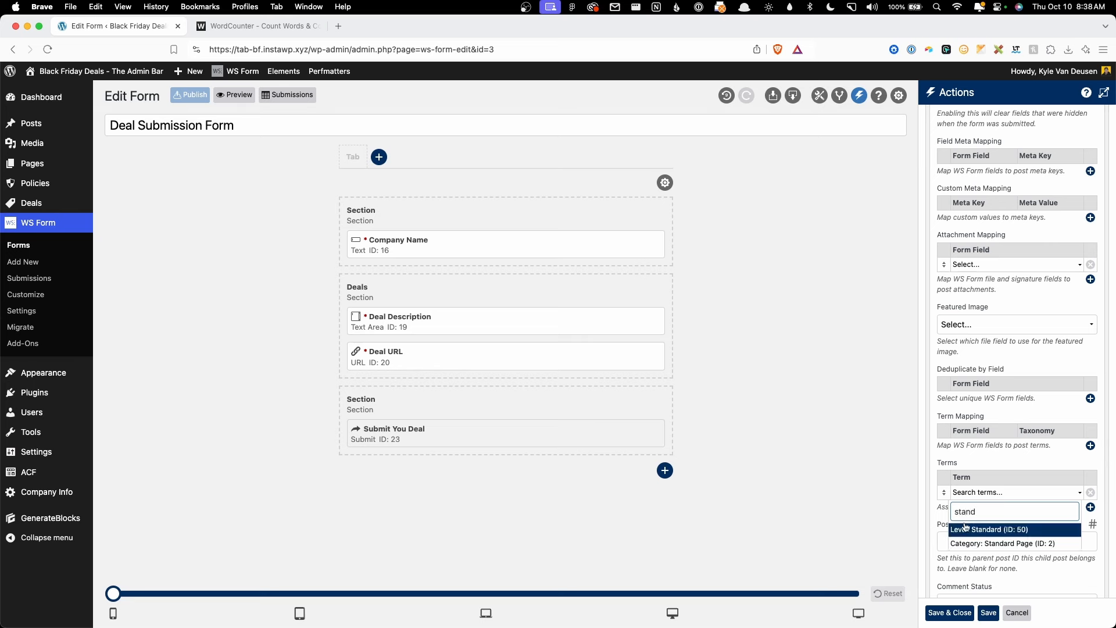
click(967, 529)
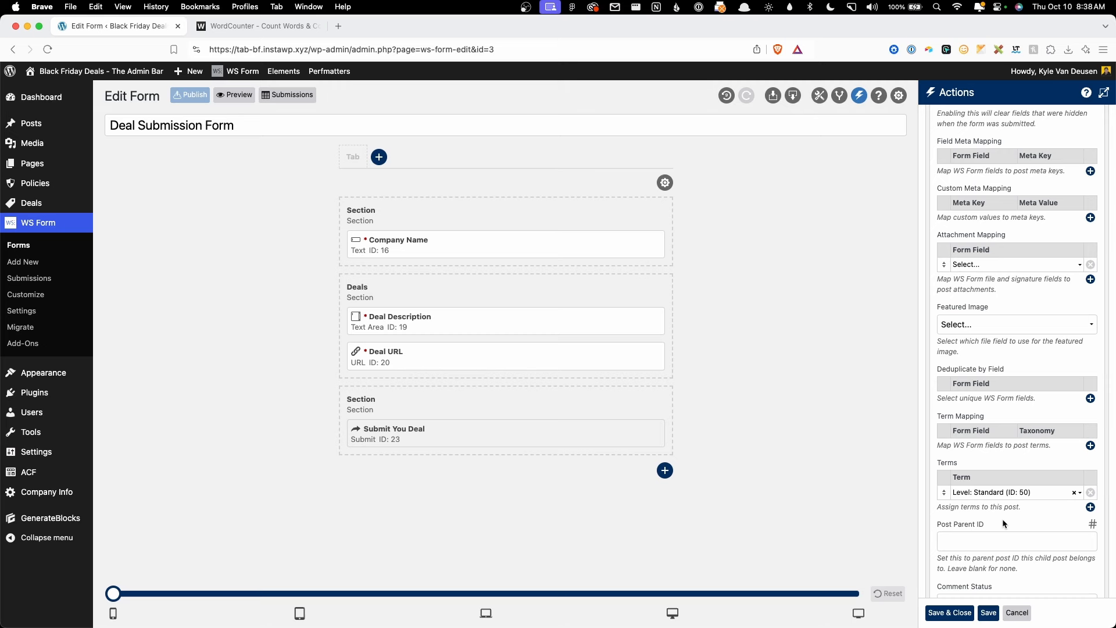
Step: Save the form and close the Post Management action settings
scroll(1002, 519, up, 20)
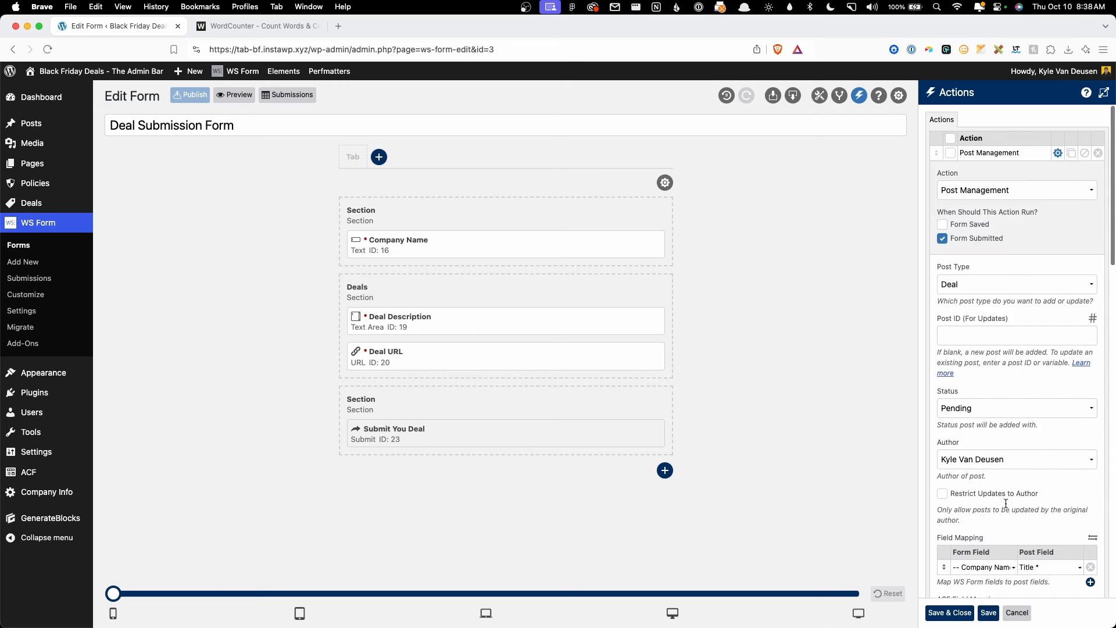
click(988, 612)
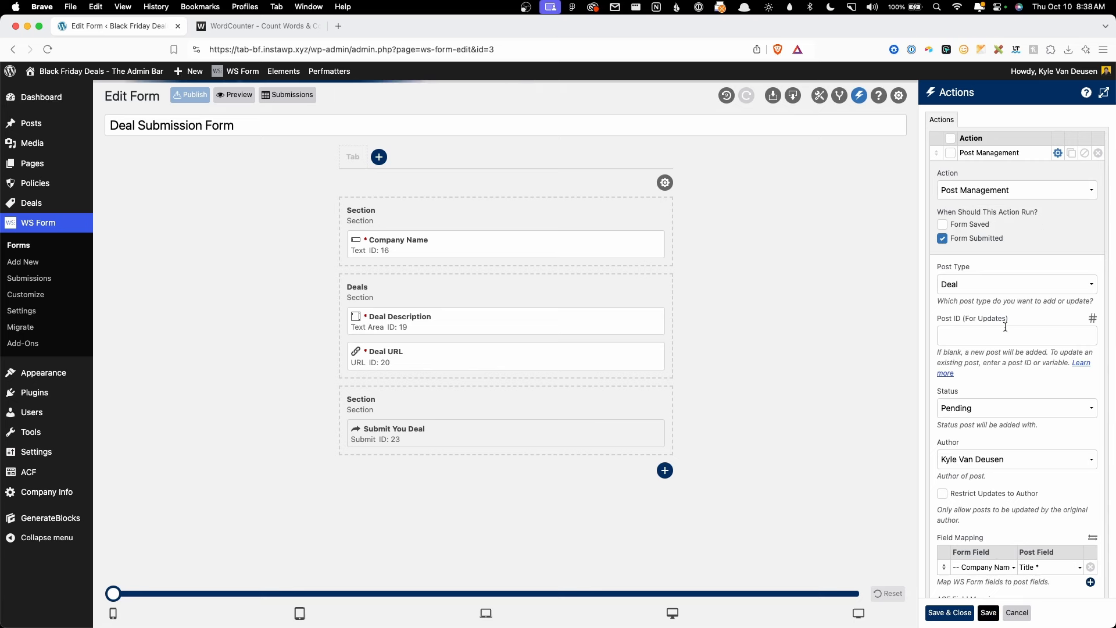
click(1058, 153)
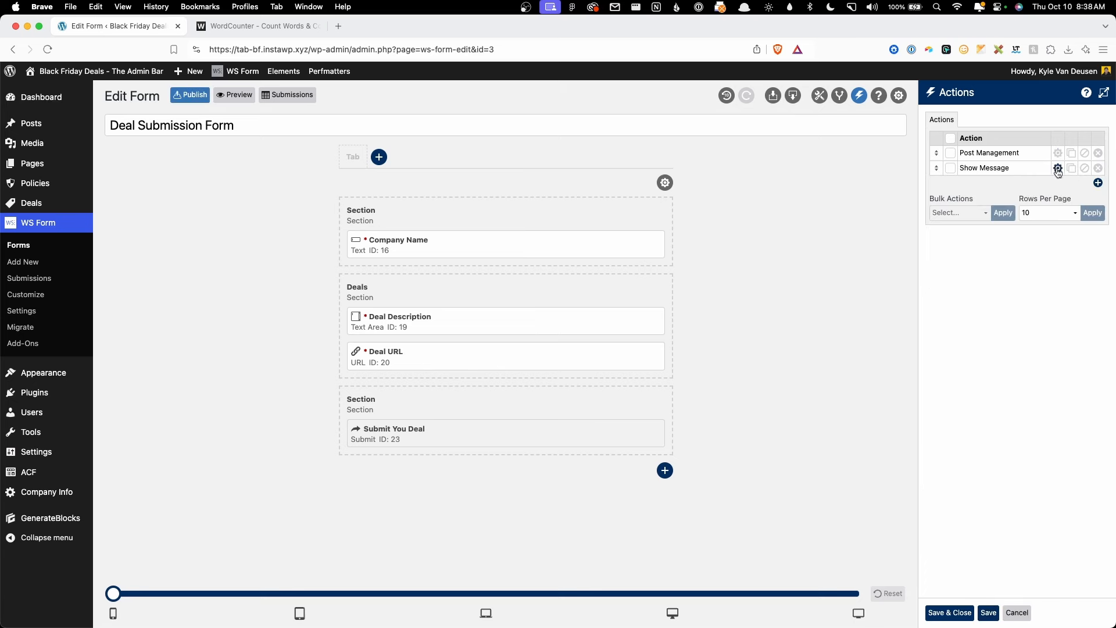
Step: Replace the Show Message text with a thank-you note promising review within 24 hours
click(1058, 168)
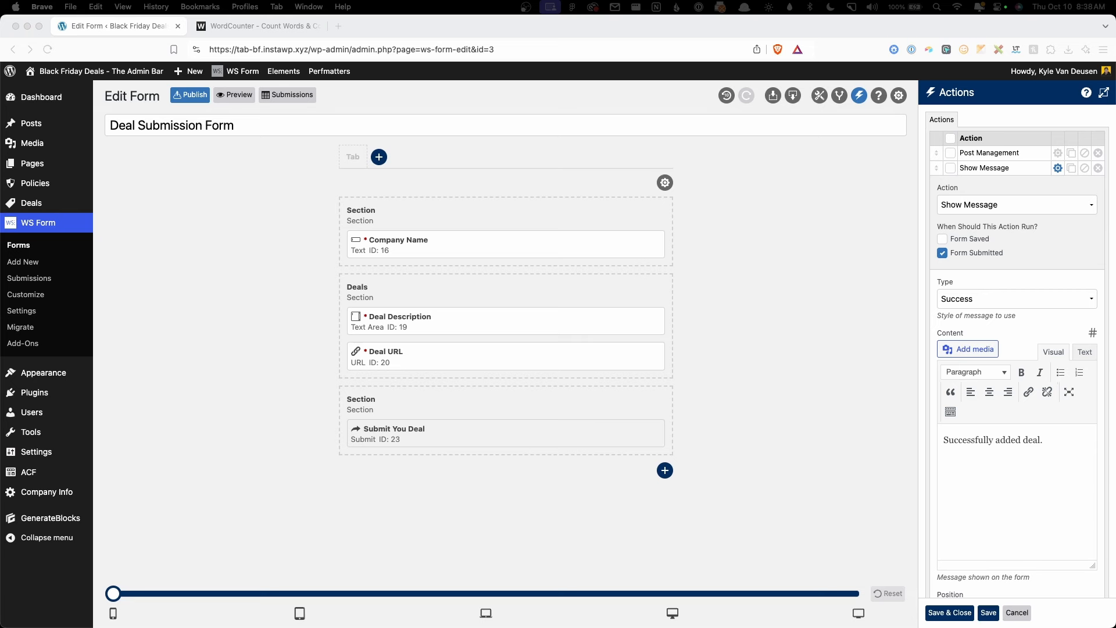
double_click(1000, 439)
click(997, 439)
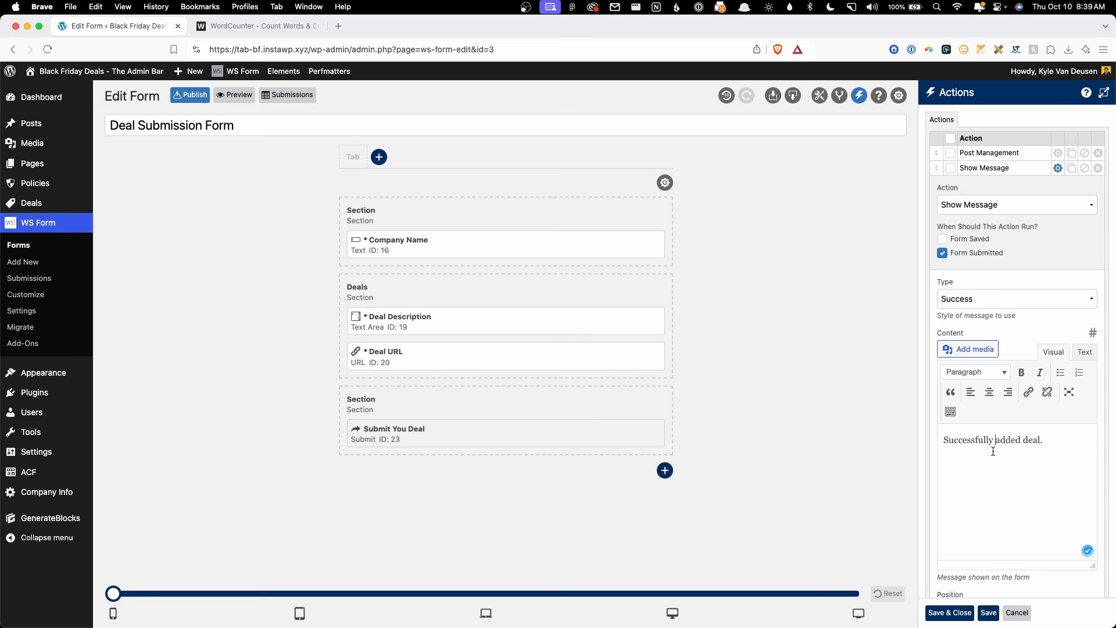
triple_click(978, 436)
text(Thanks! Your deal will go live on our page as soon as we've had a chance to review it. This typically takes less than 24 hours.)
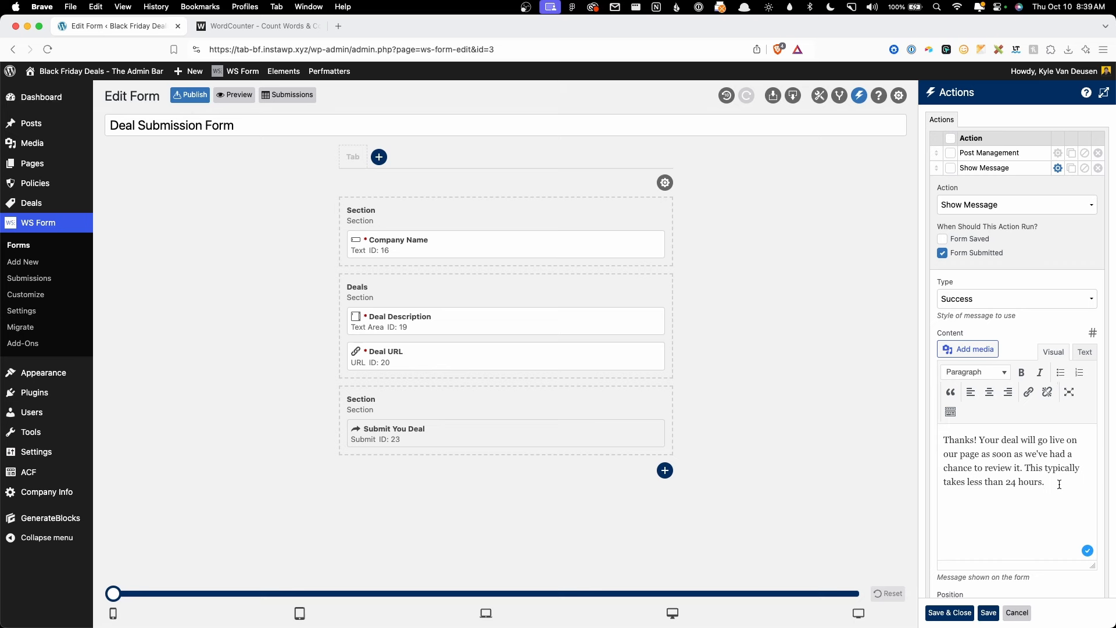
click(1057, 169)
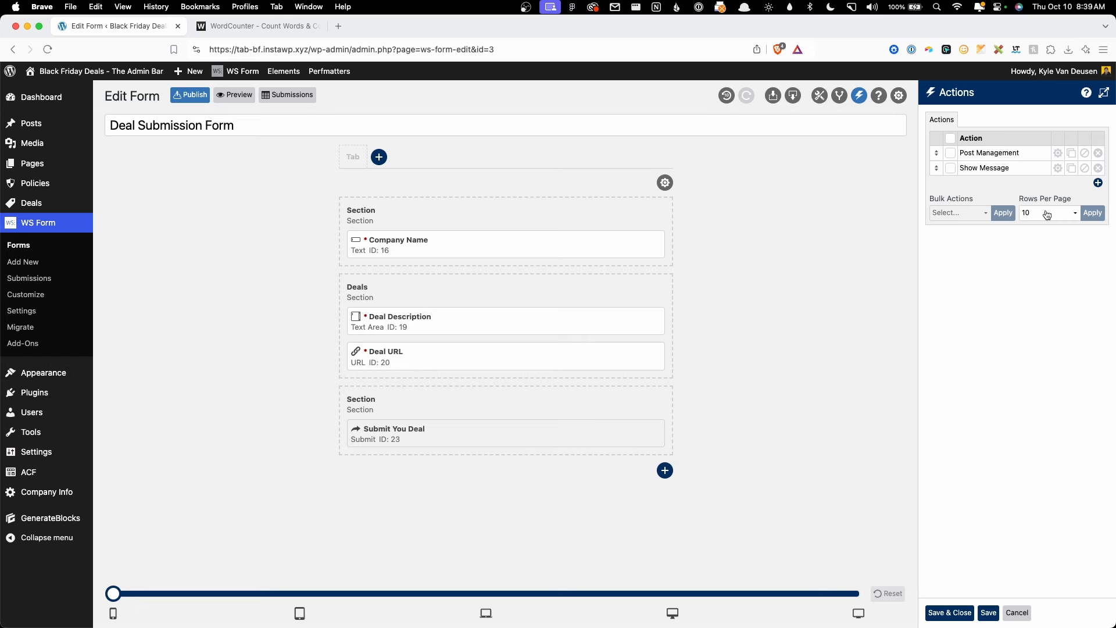
Step: Add a new action named 'Email Alert' with the Send Email action type
click(1097, 183)
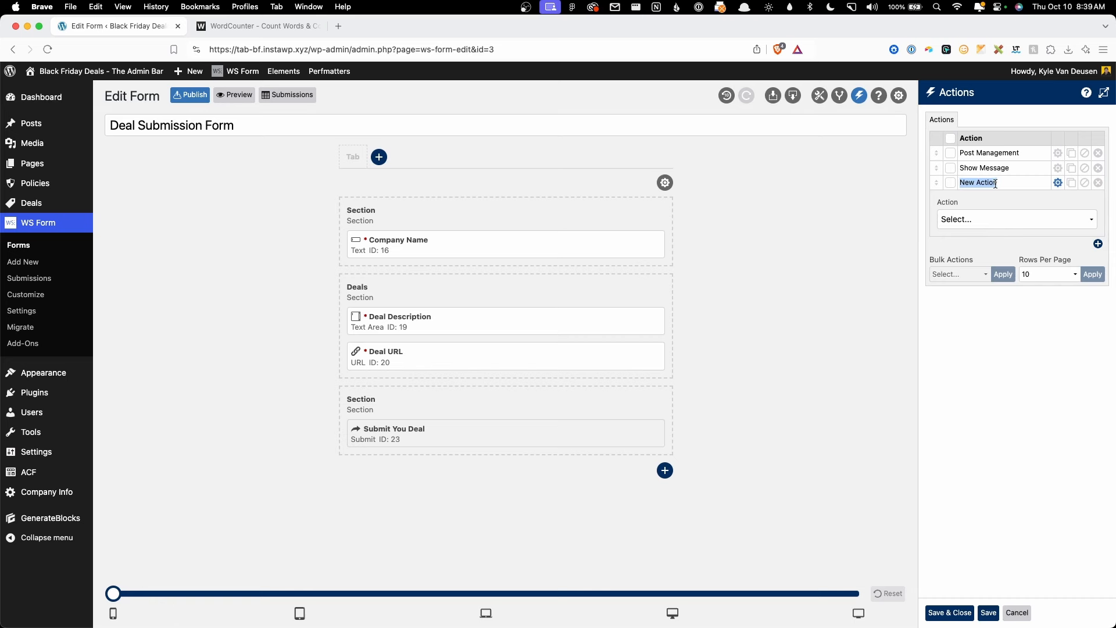
text(Email Alert)
click(950, 226)
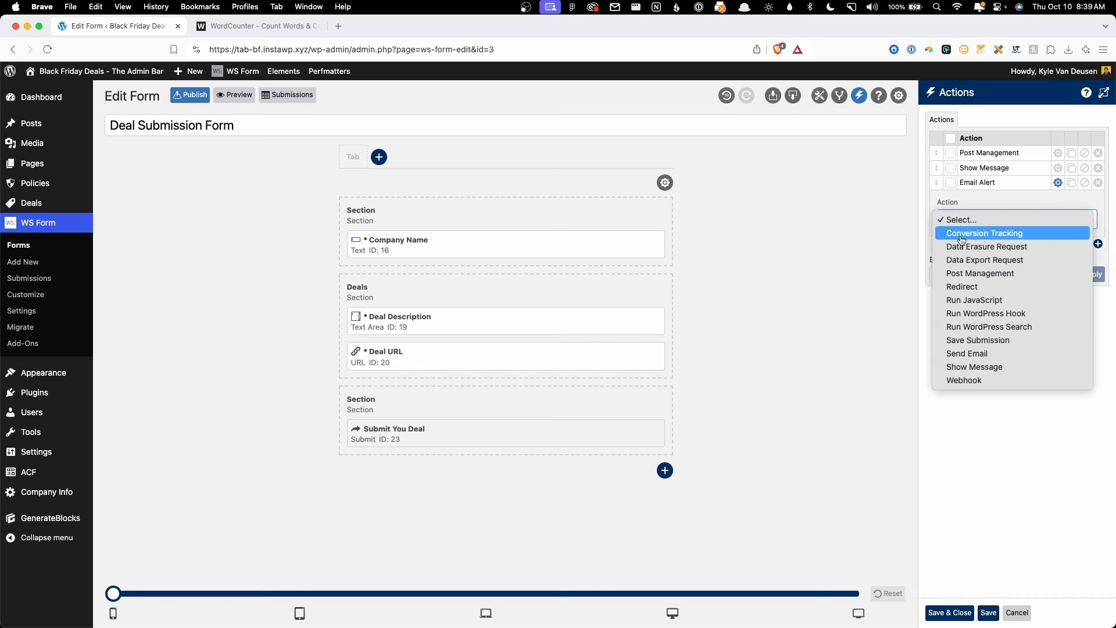
click(982, 359)
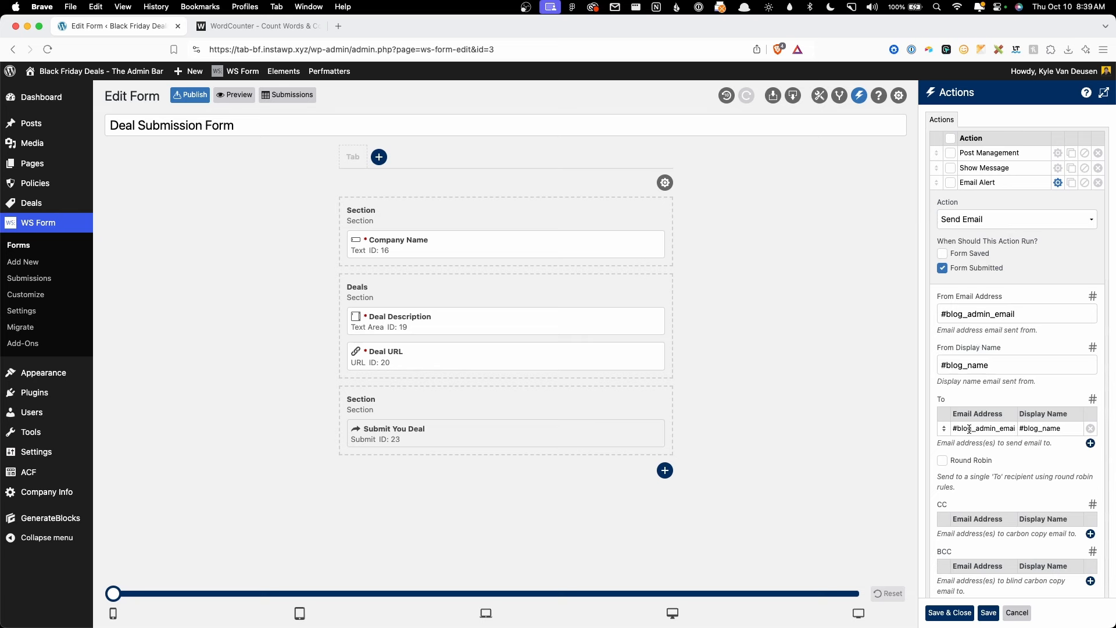
Step: Fill in the recipient's e-mail address and display name in the To row
triple_click(990, 431)
text(Kyle)
key(Tab)
click(1020, 451)
scroll(1020, 447, down, 3)
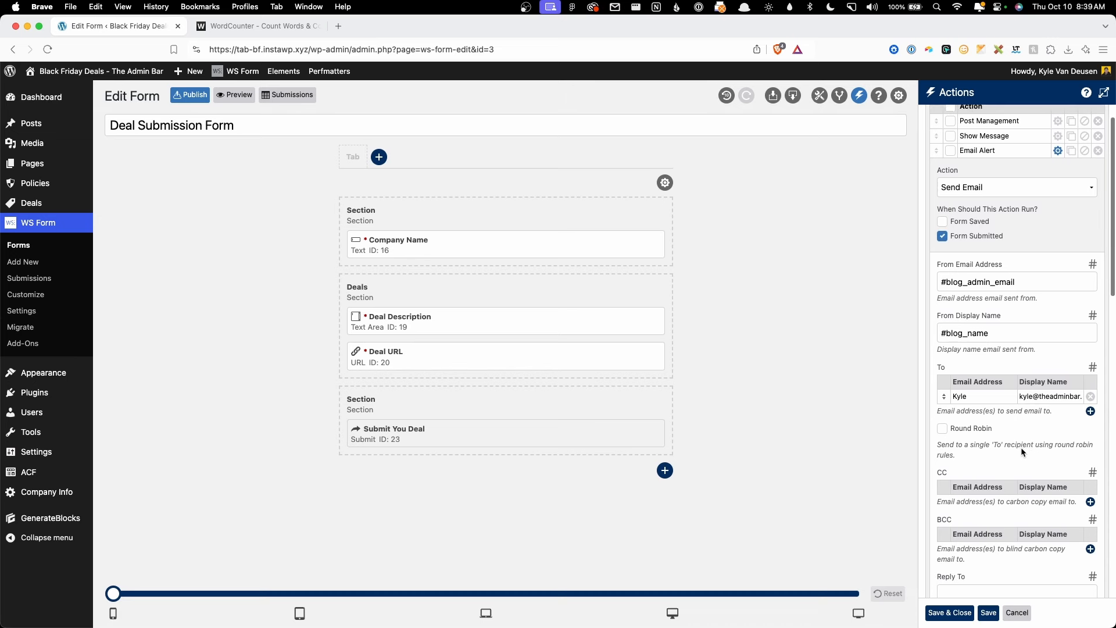
scroll(1023, 452, down, 10)
scroll(956, 430, up, 2)
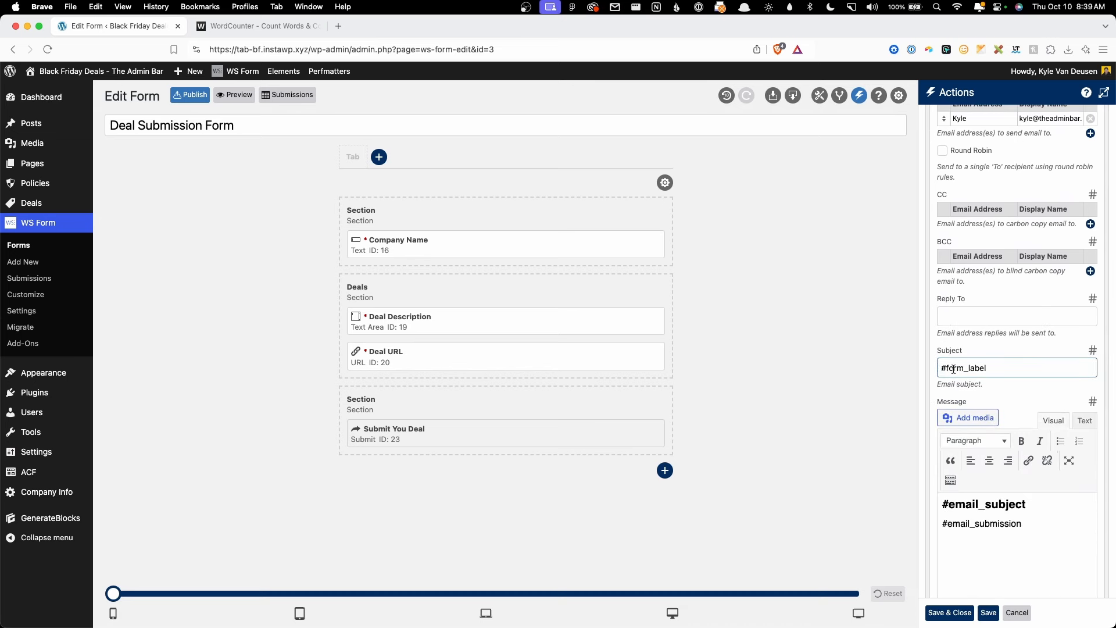
Step: Set the email subject to 'New Deal Submitted: #field(16)' using the Company Name variable
text(New Deal Submitted:)
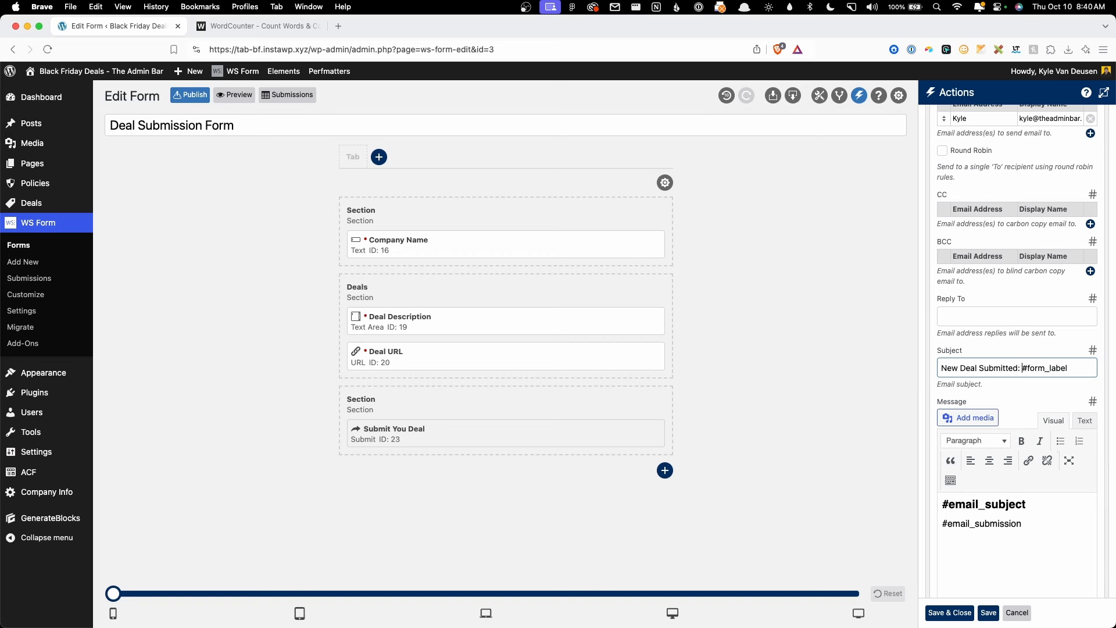
drag(1023, 368, 1069, 367)
key(BackSpace)
click(1092, 350)
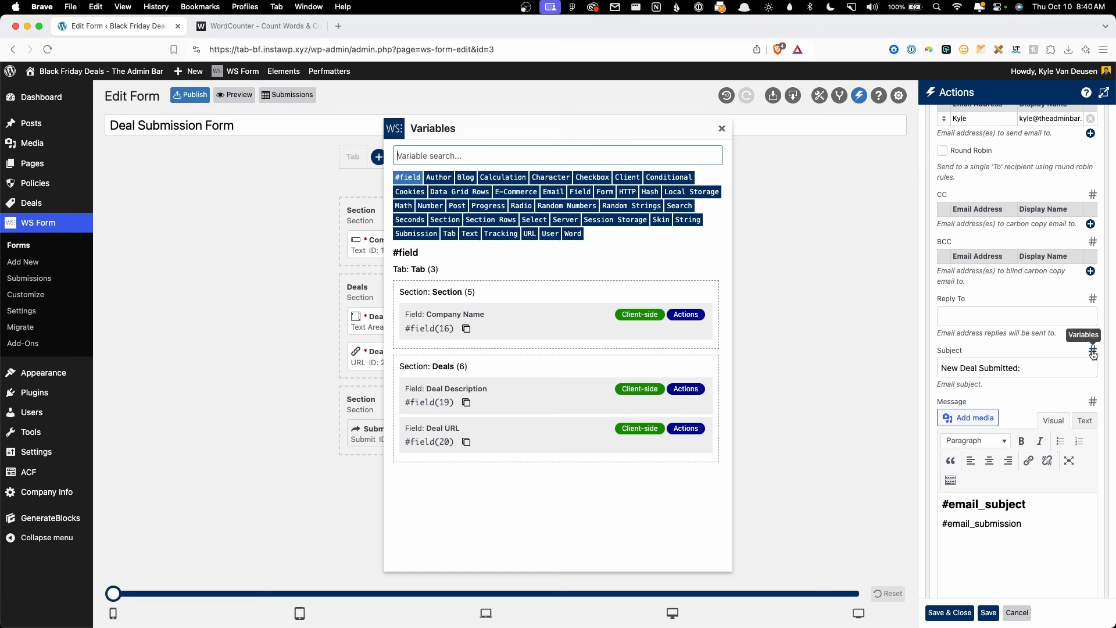
click(428, 329)
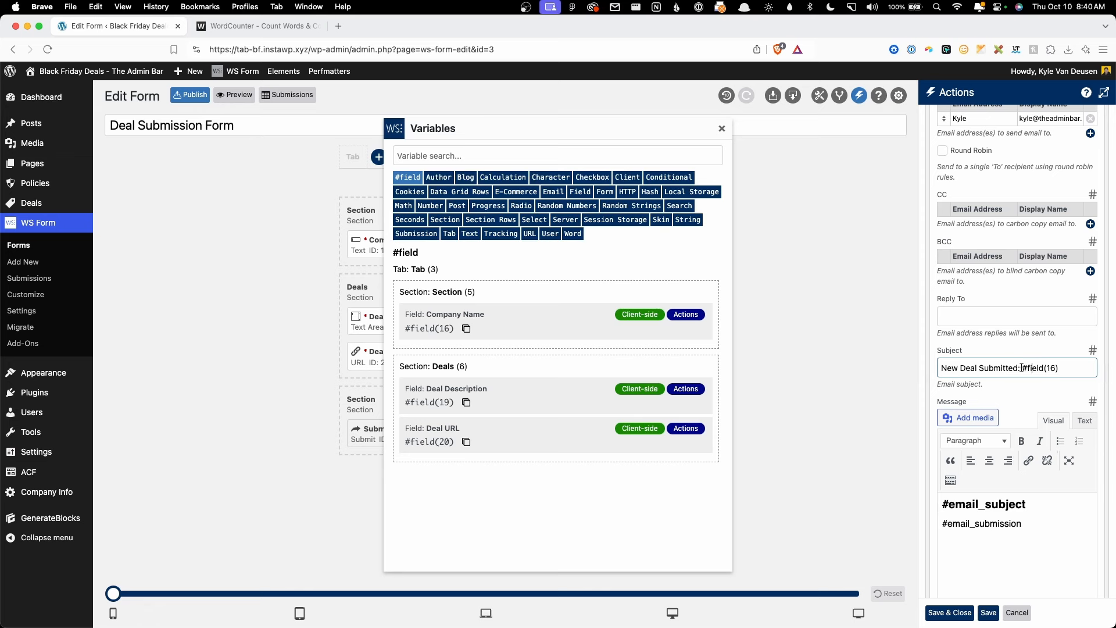
drag(1021, 368, 1084, 369)
click(1084, 369)
click(721, 129)
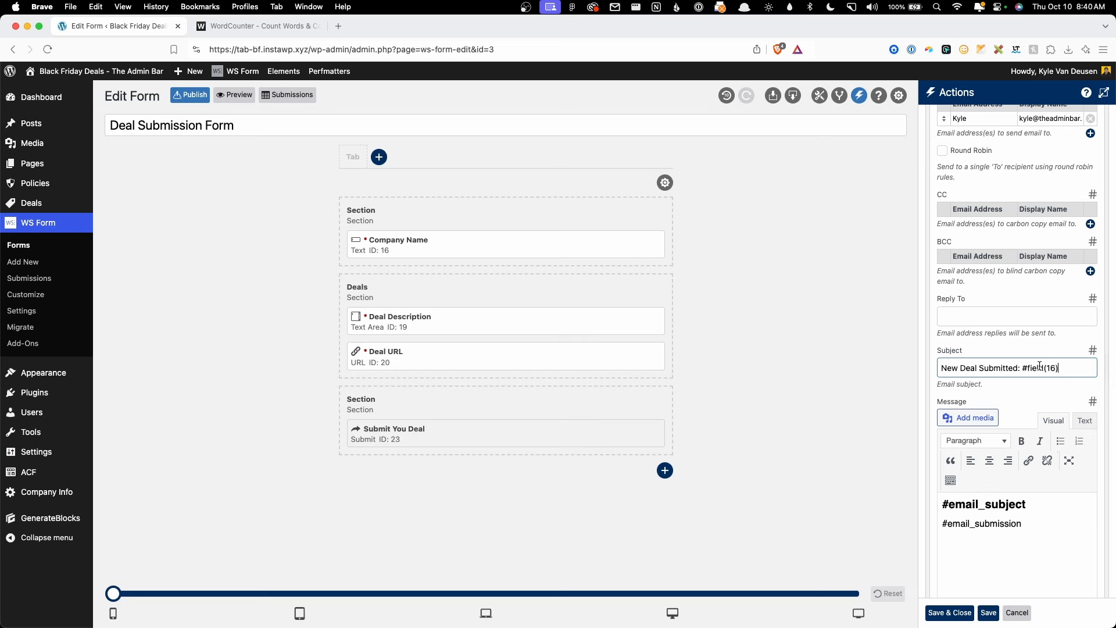
Step: Start a new empty line in the email message body
scroll(1040, 401, down, 2)
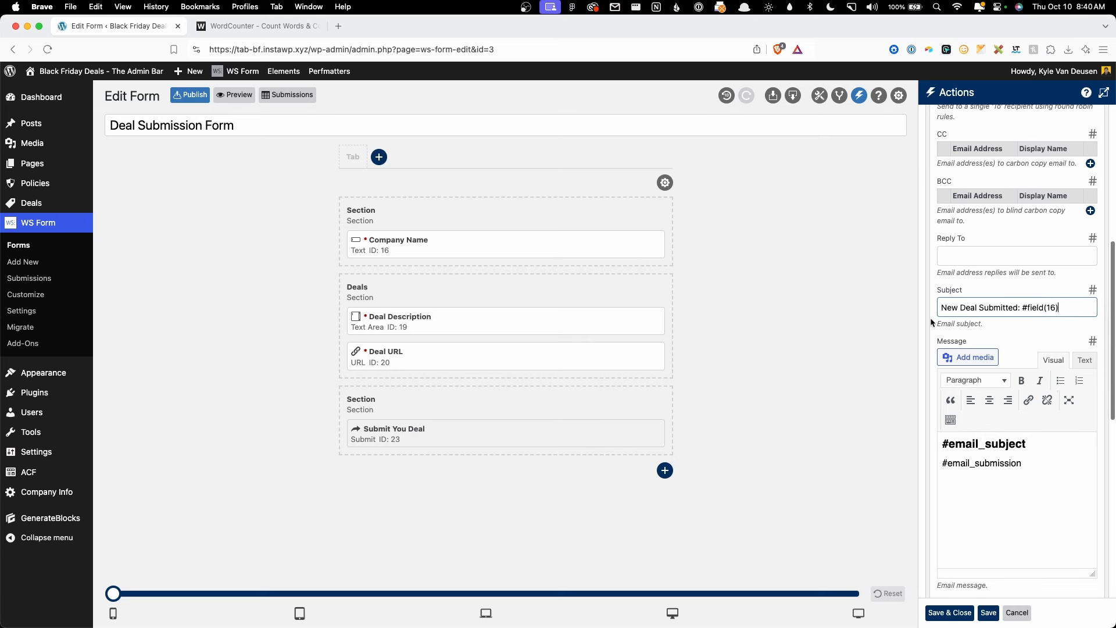
scroll(1057, 472, down, 3)
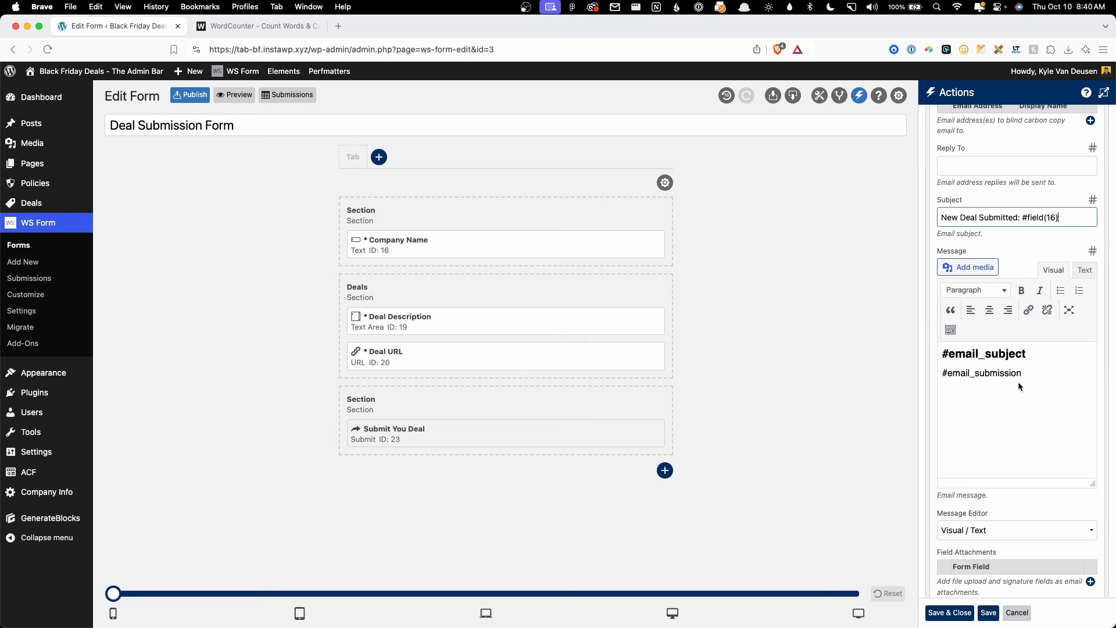
click(1050, 377)
key(Return)
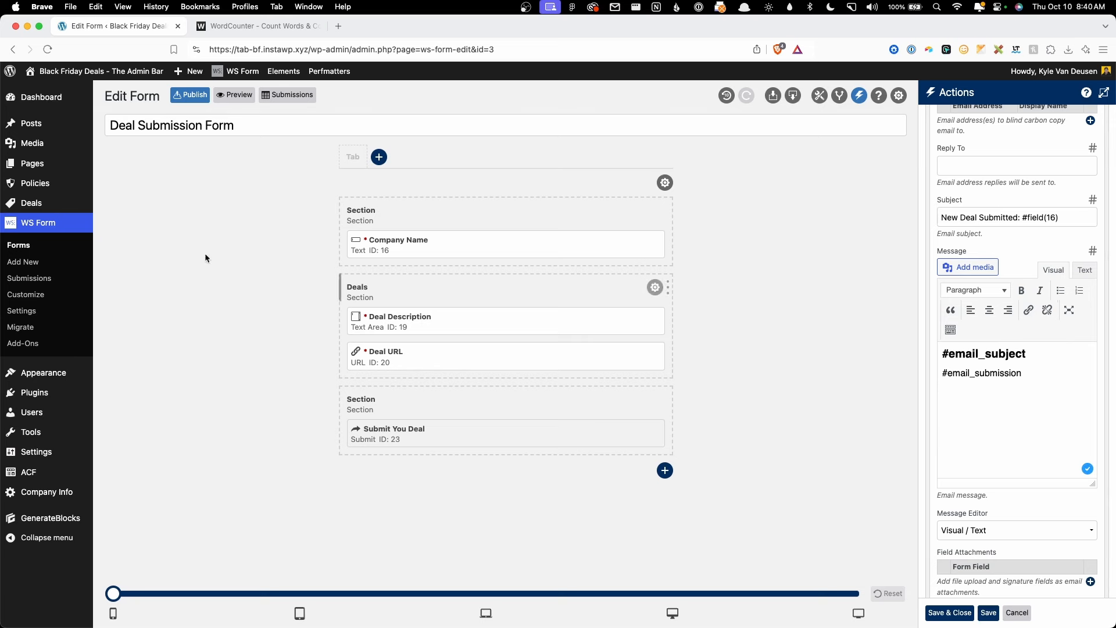
Step: Add a 'Manage Post' link to the All Deals admin list in the message, then save
mouse_move(74, 210)
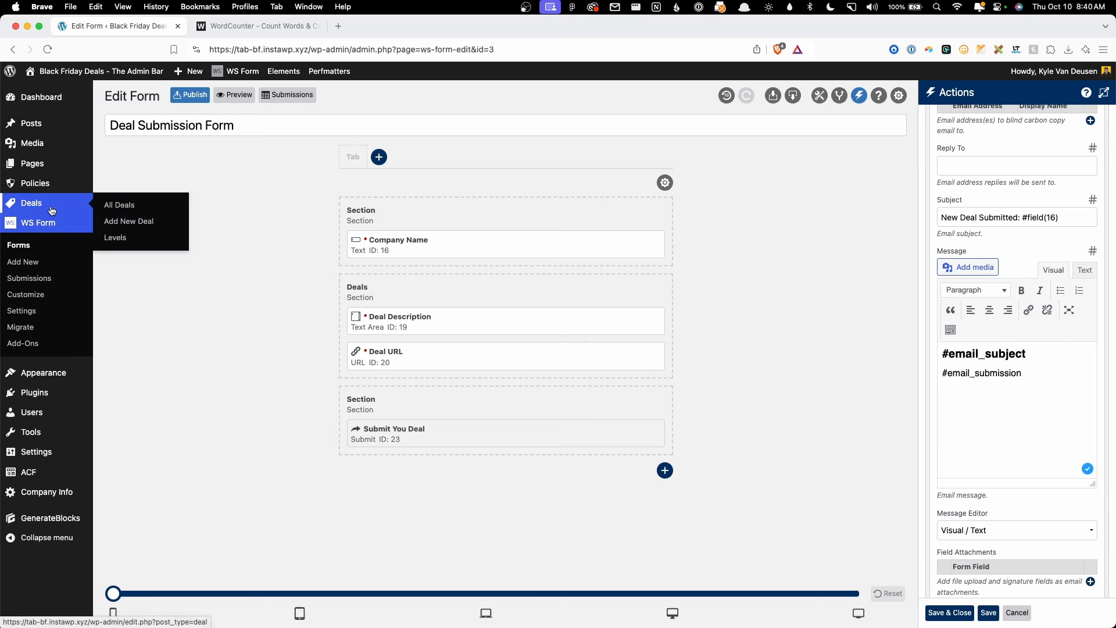
right_click(122, 209)
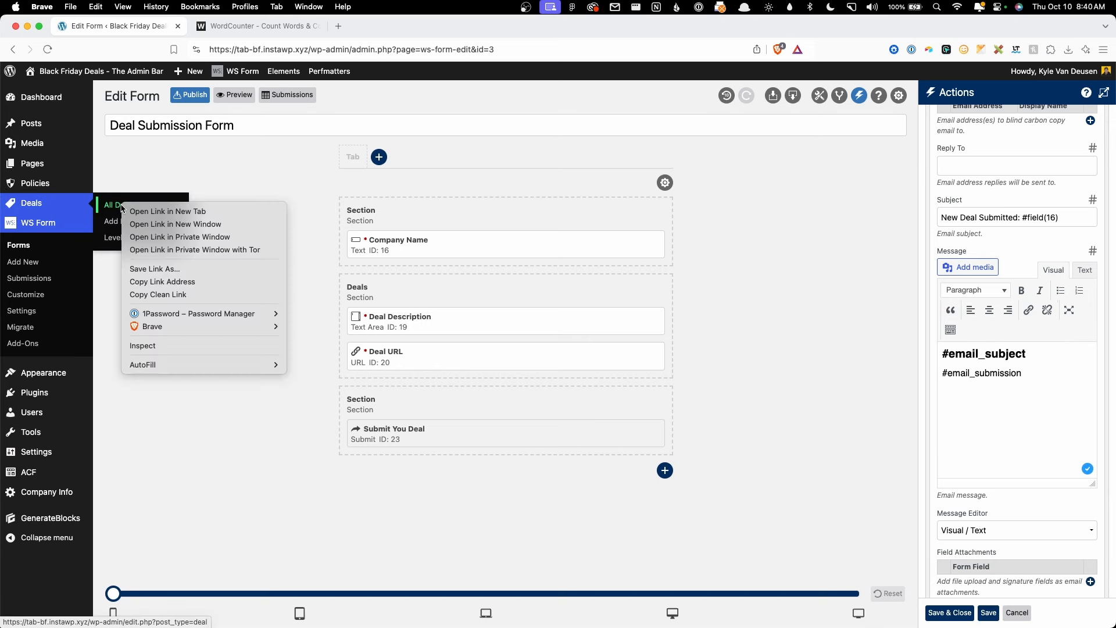
click(164, 284)
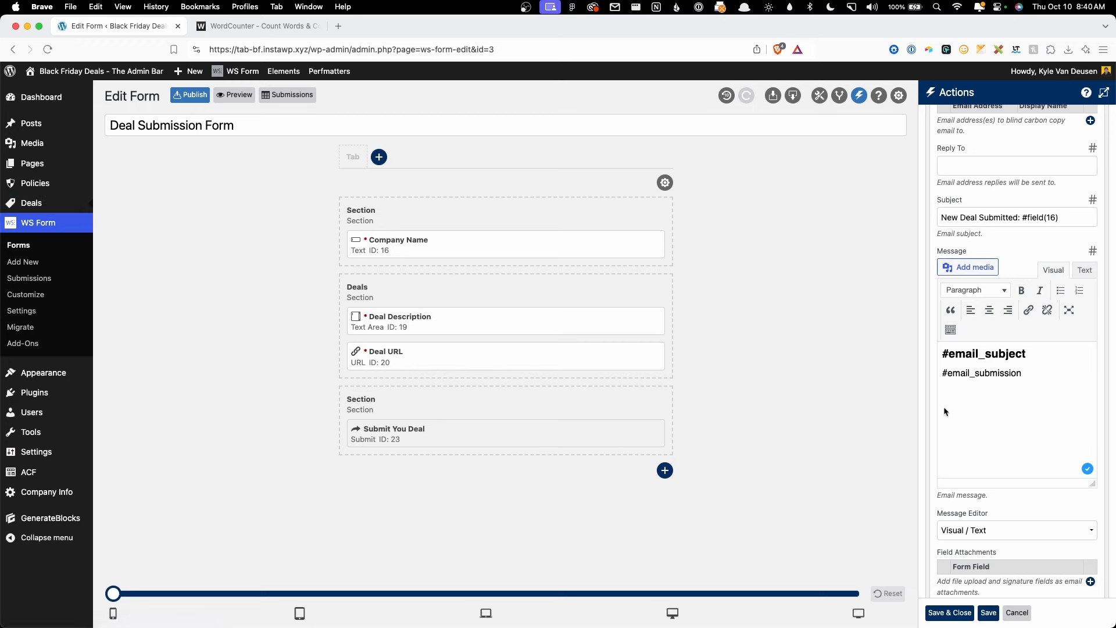
text(Manage Post)
triple_click(975, 392)
click(1028, 309)
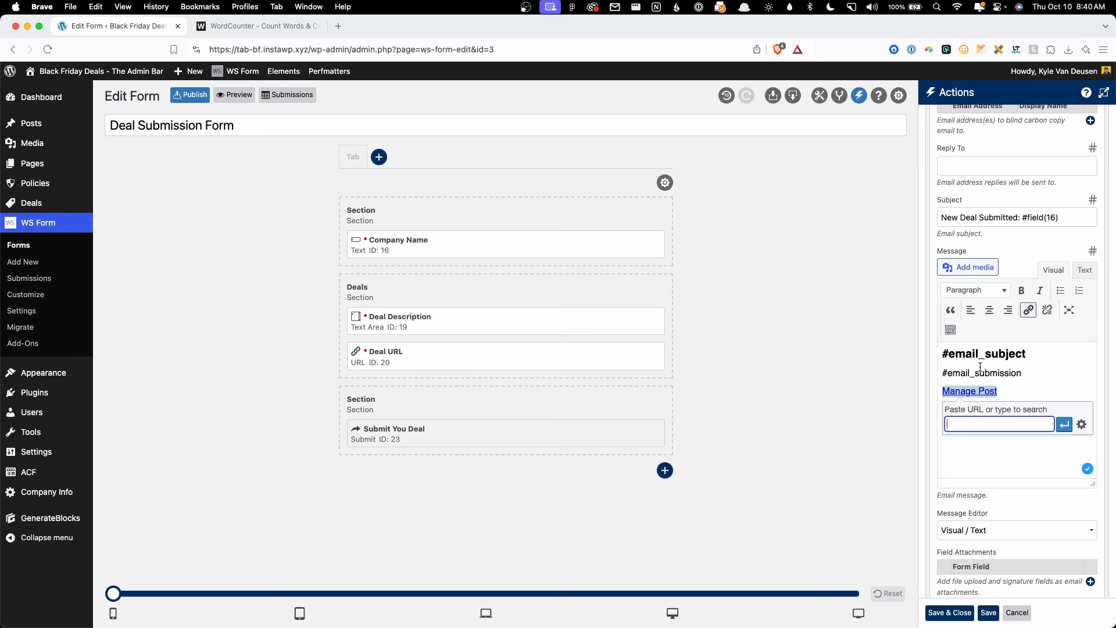
key(super+v)
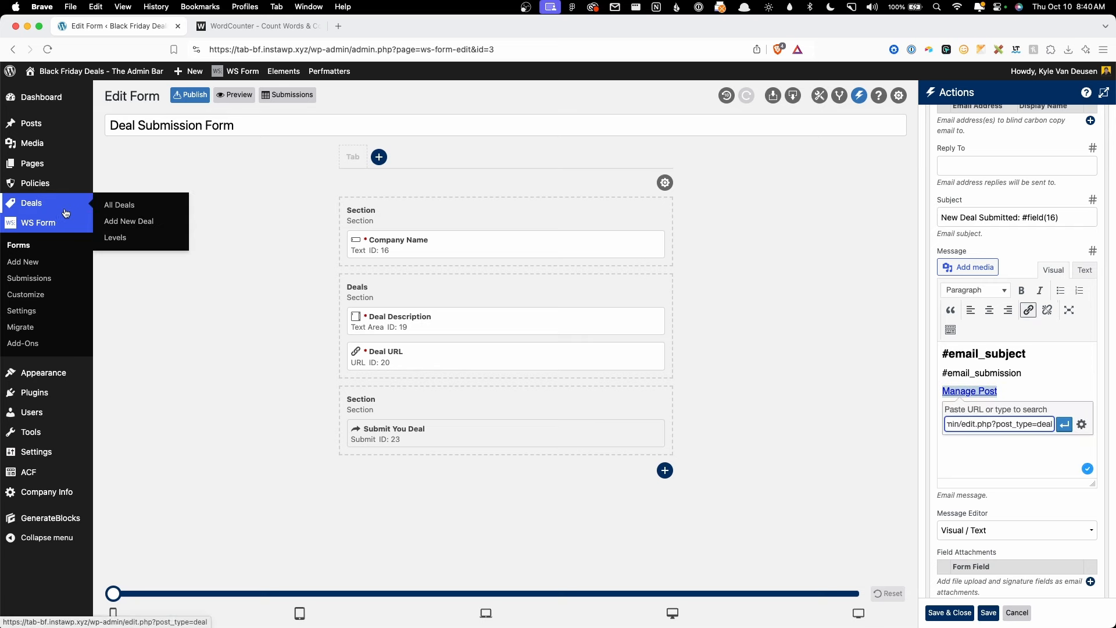
click(1064, 424)
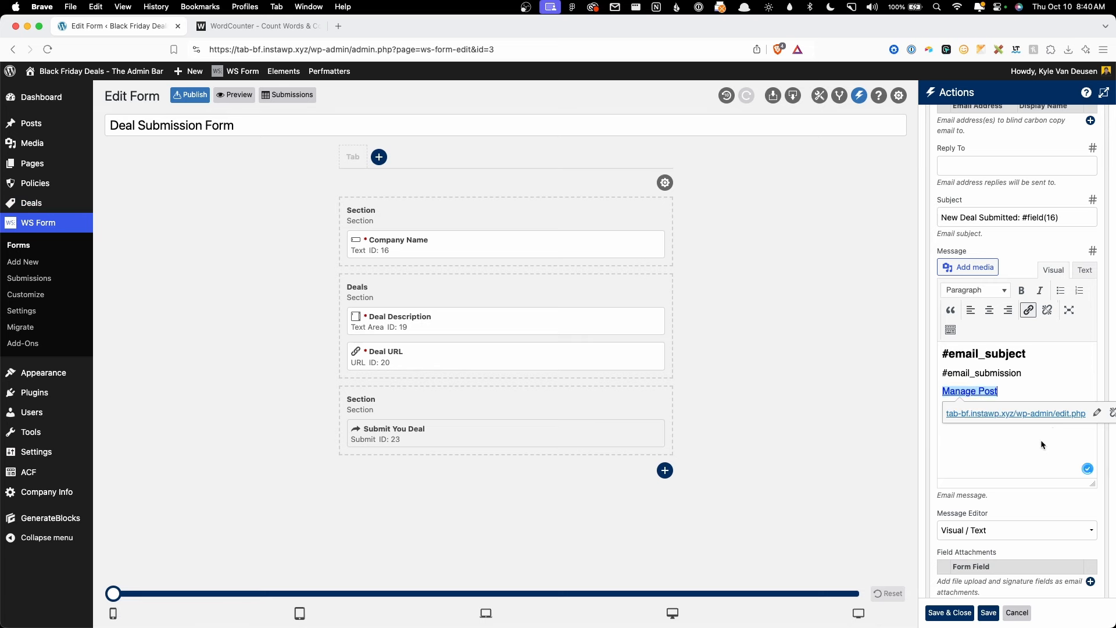
click(1018, 374)
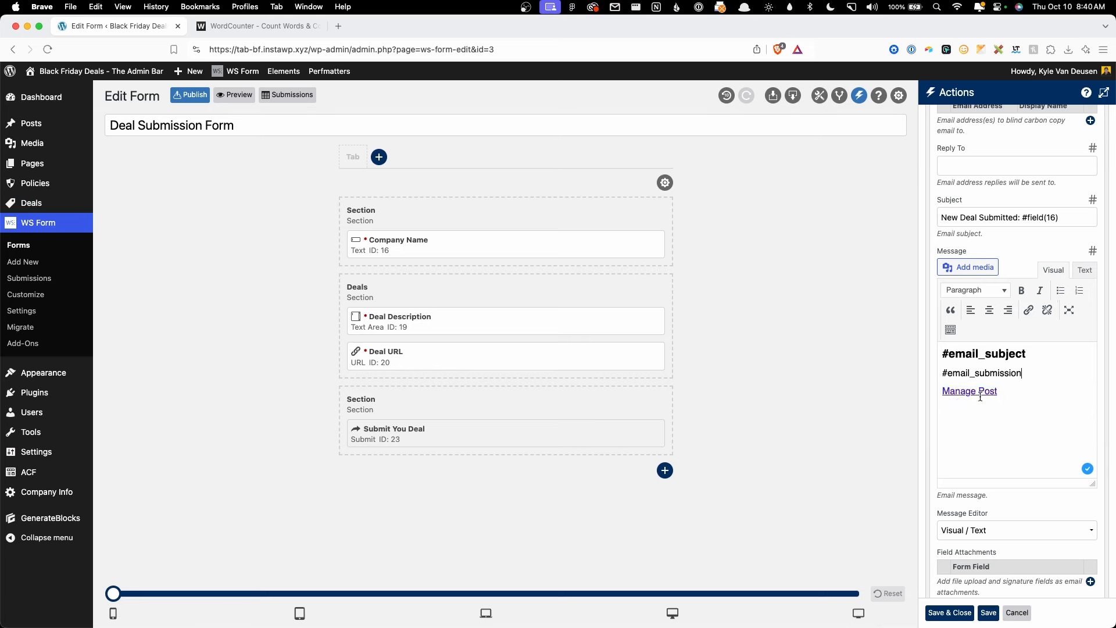
mouse_move(61, 203)
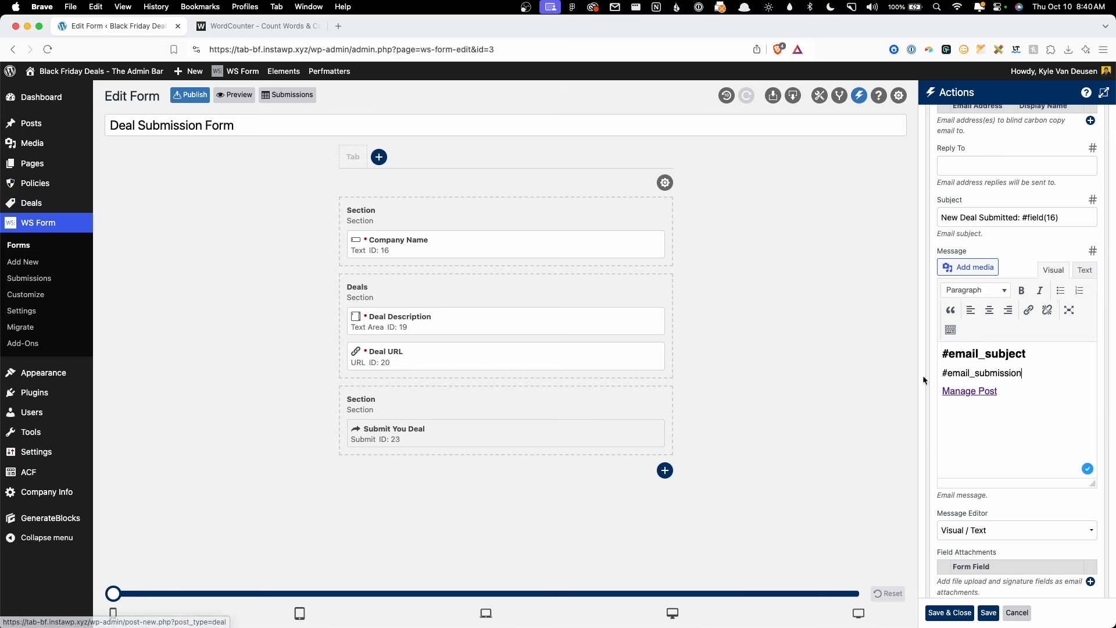
click(1024, 416)
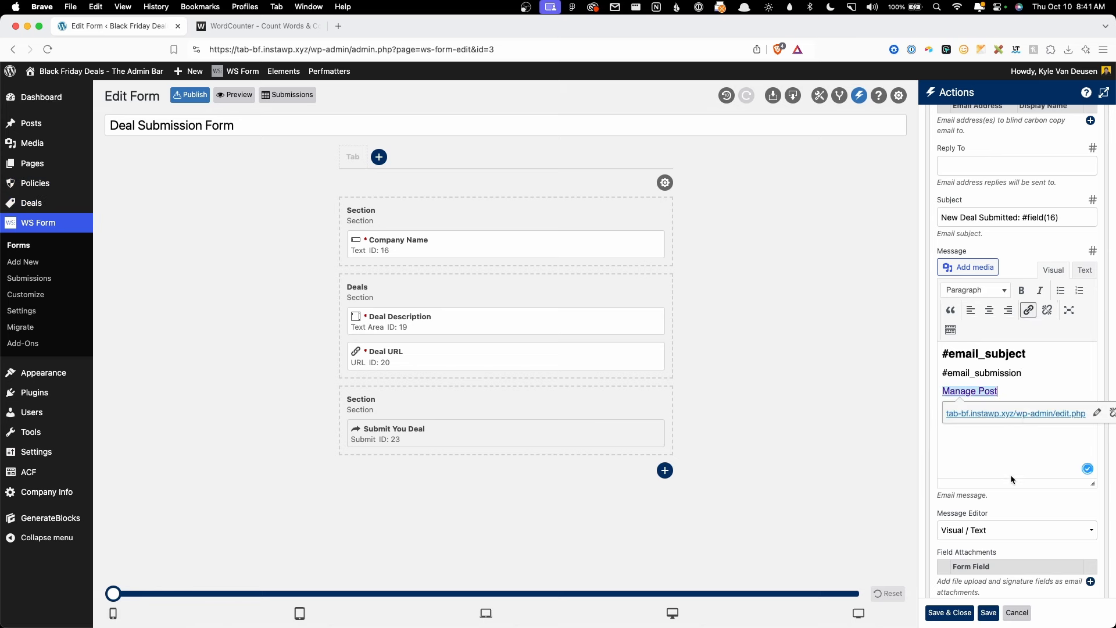
click(987, 612)
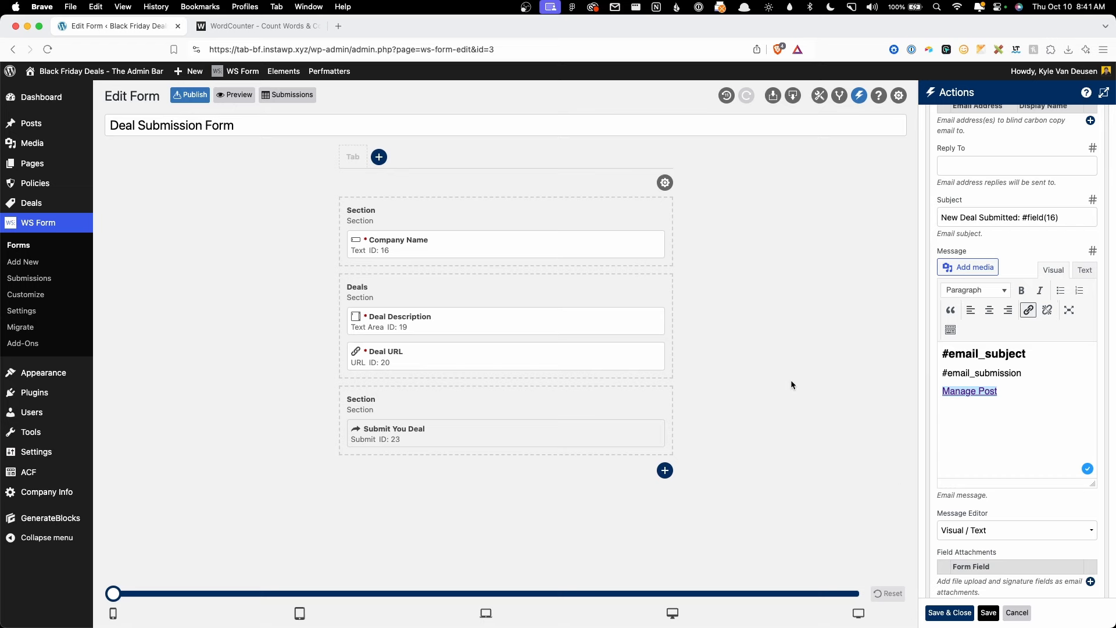
Step: Publish the Deal Submission Form and start a new page titled 'Form Test'
click(186, 103)
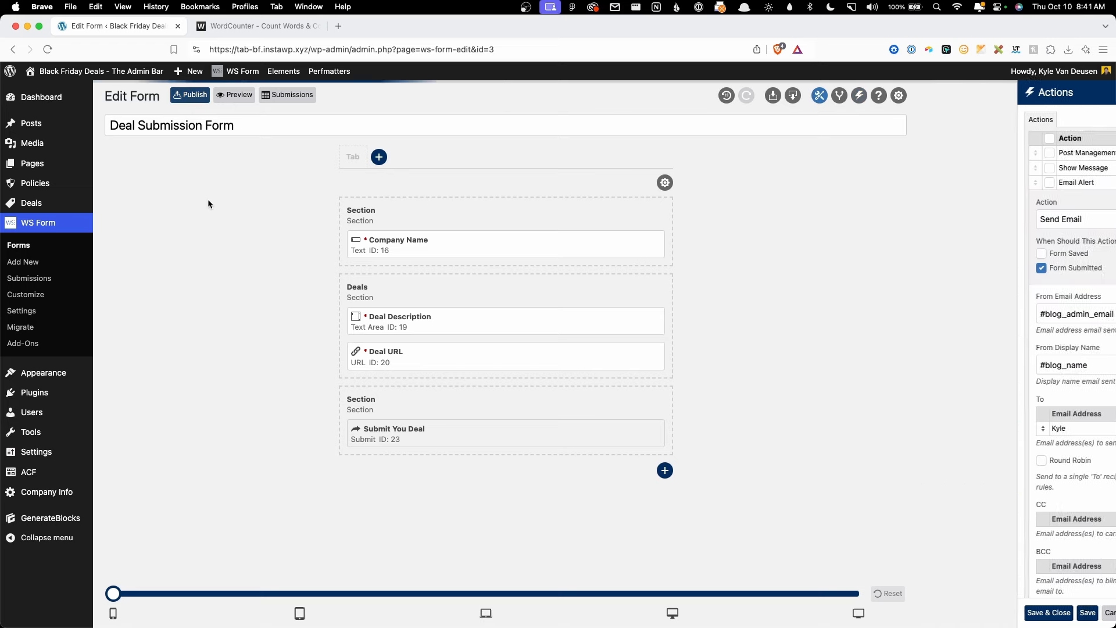
mouse_move(112, 174)
click(146, 182)
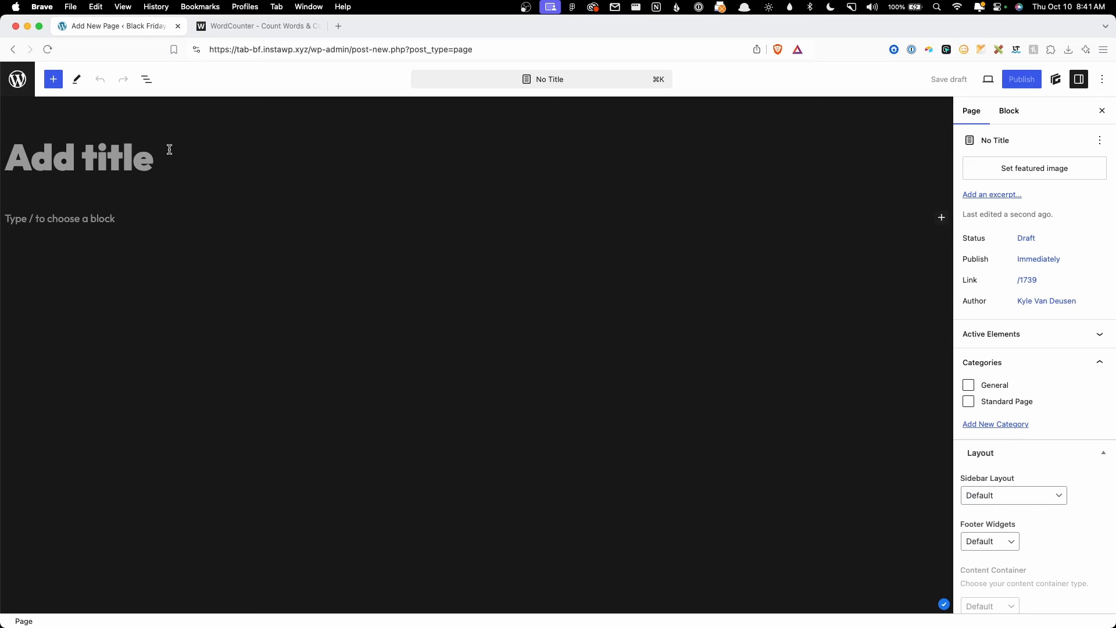
text(Form Test)
key(Return)
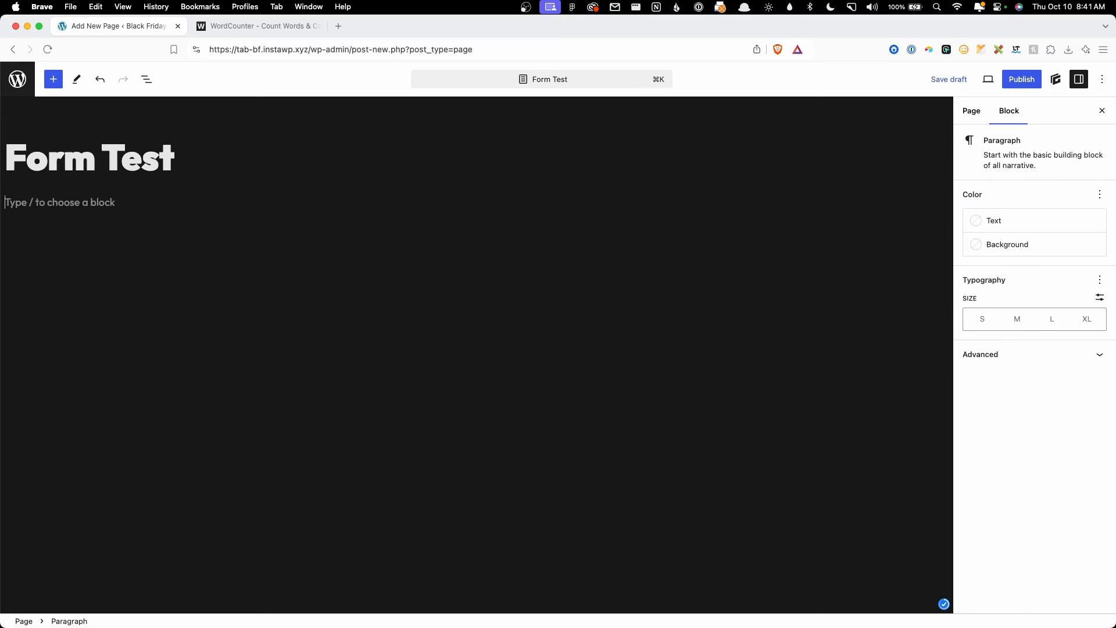
Step: Embed the Deal Submission Form via a Container and WS Form PRO block, then publish
text(/con)
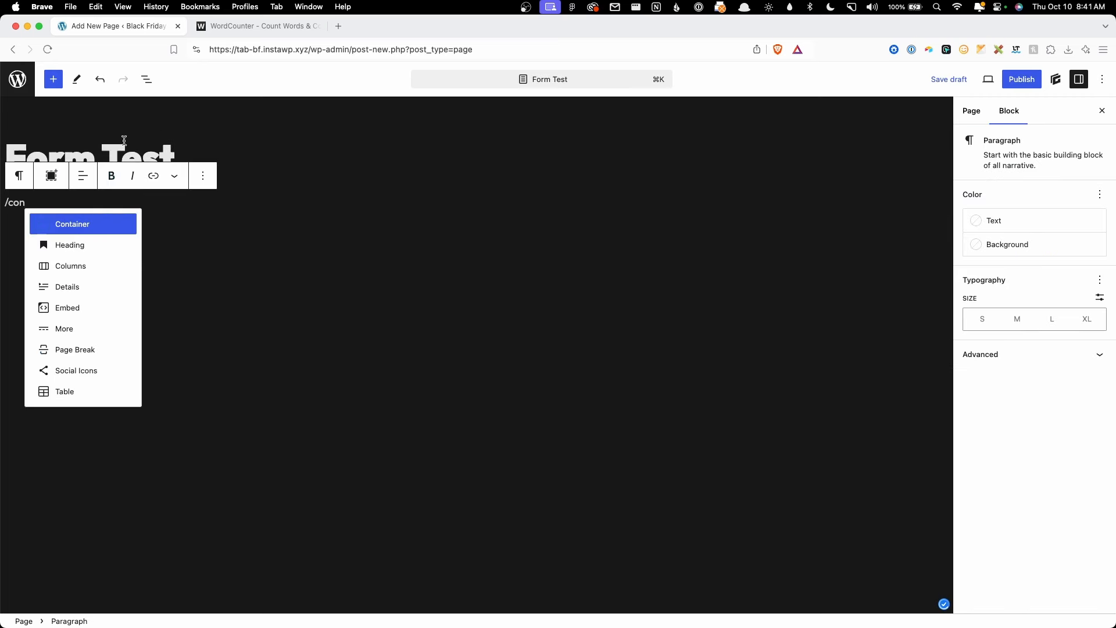
click(84, 221)
click(17, 208)
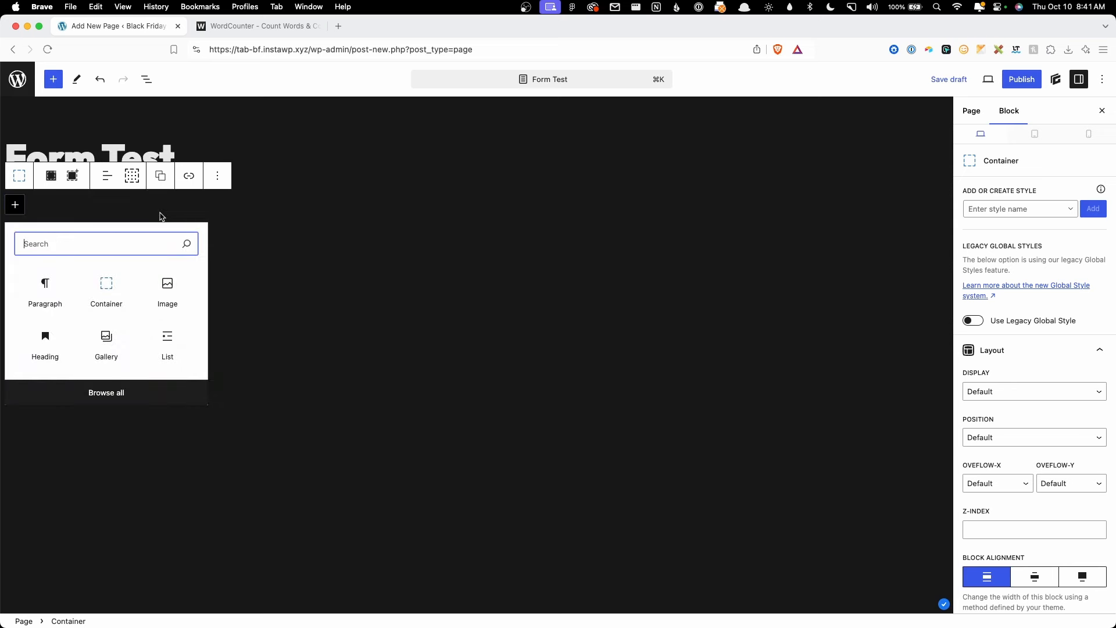
text(ws)
click(55, 293)
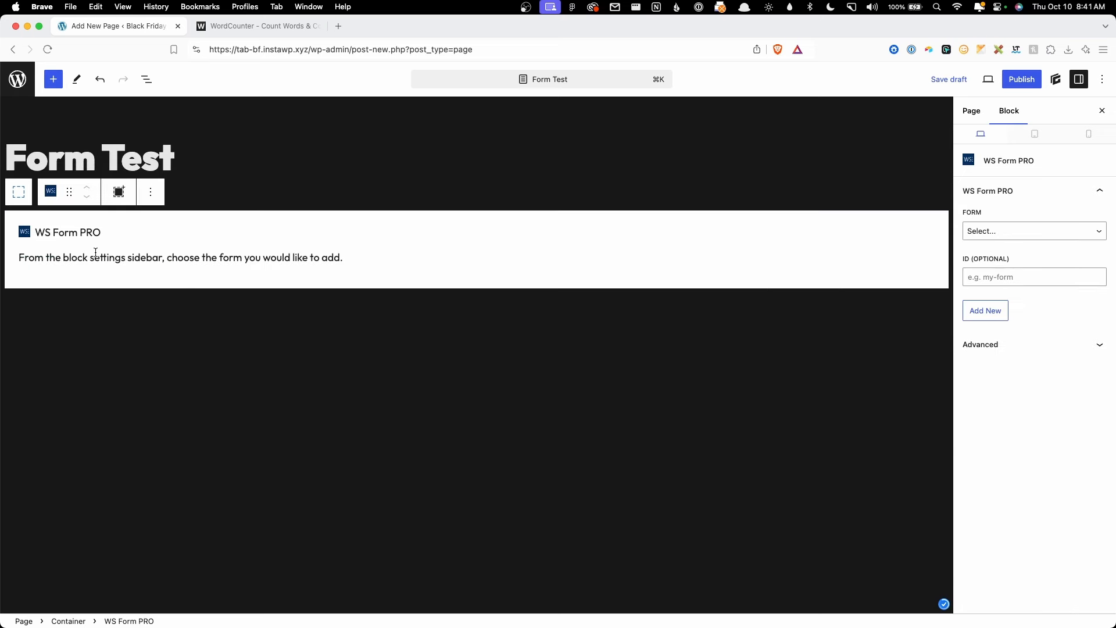
click(975, 233)
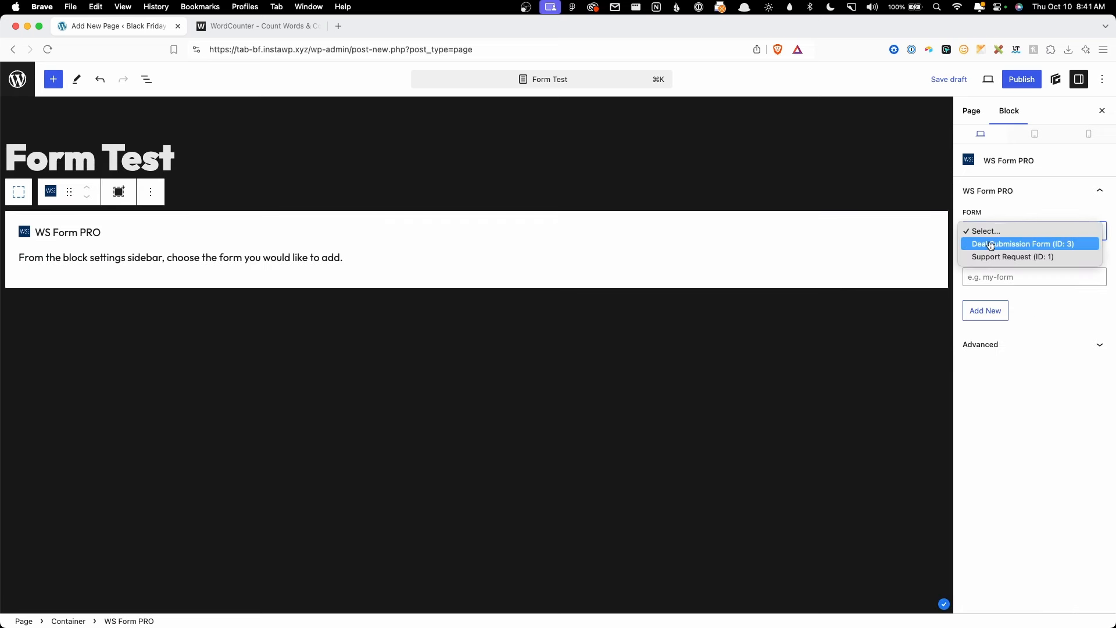
click(991, 244)
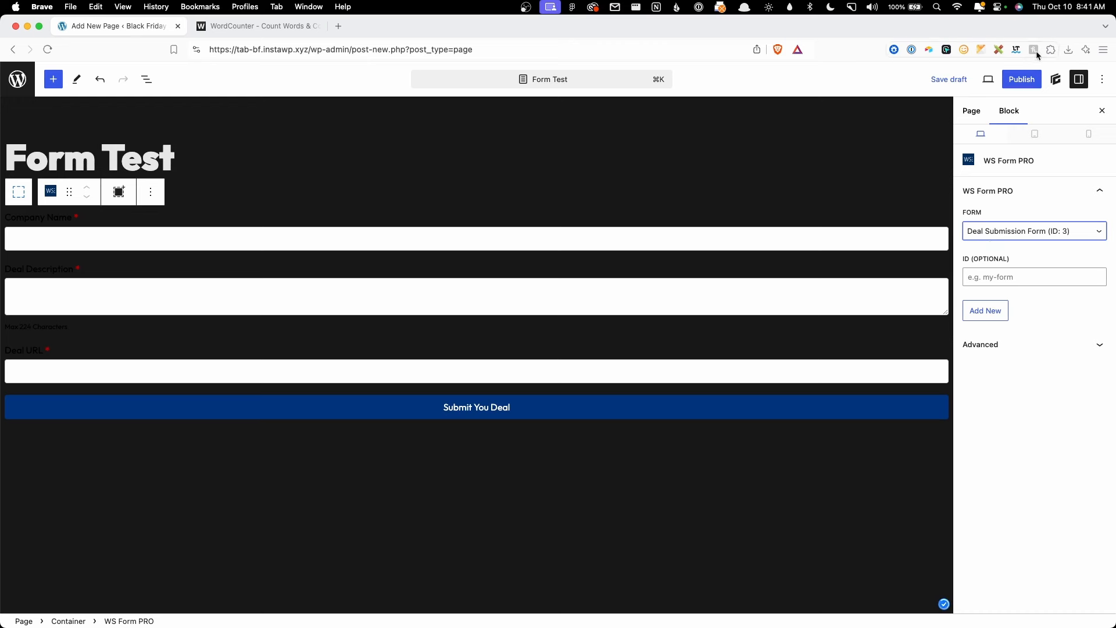
click(1018, 80)
click(1006, 81)
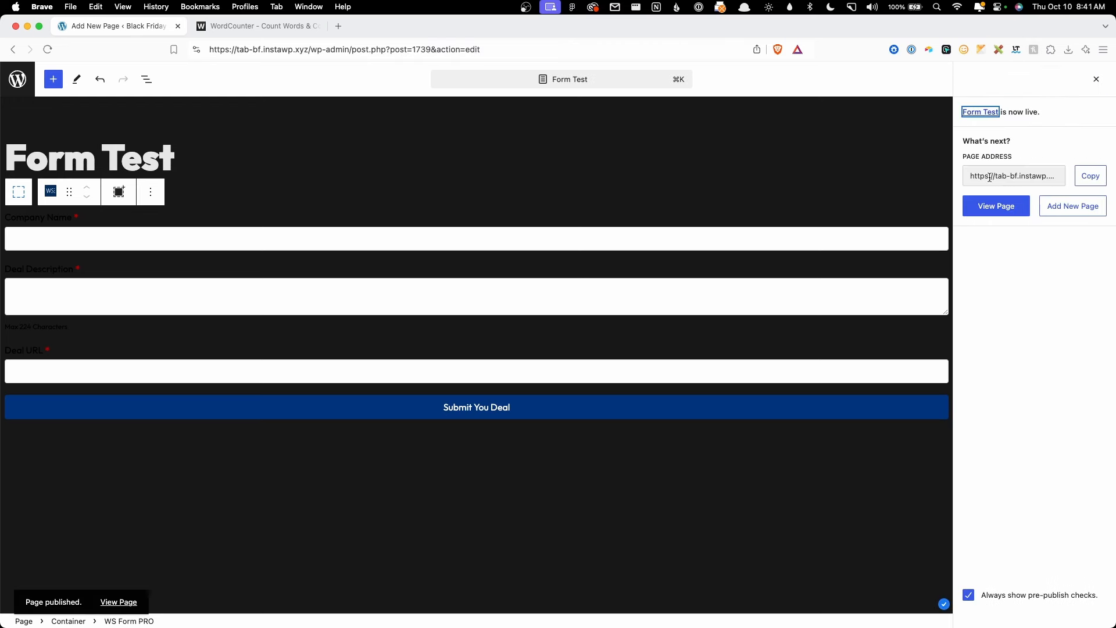
Step: View the published Form Test page and look over its form fields
click(995, 203)
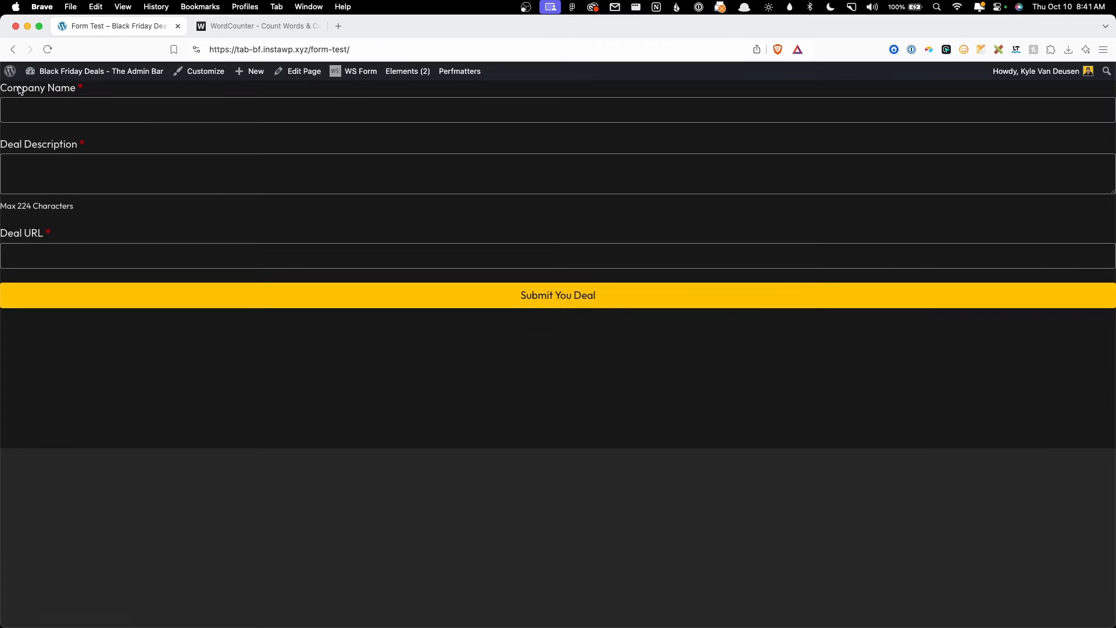
click(83, 89)
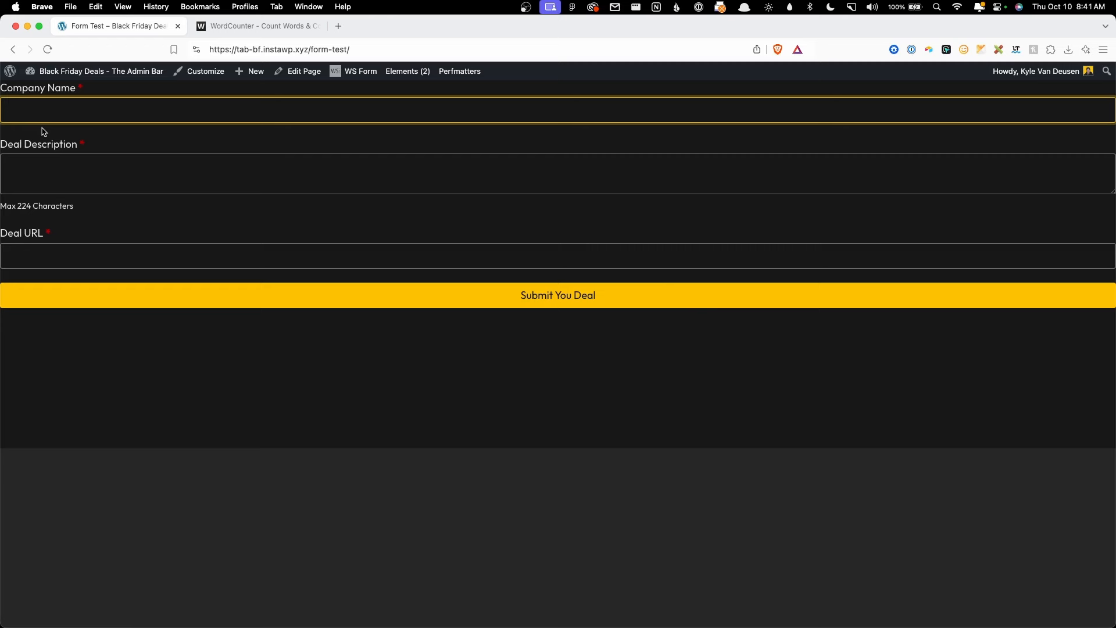
click(40, 172)
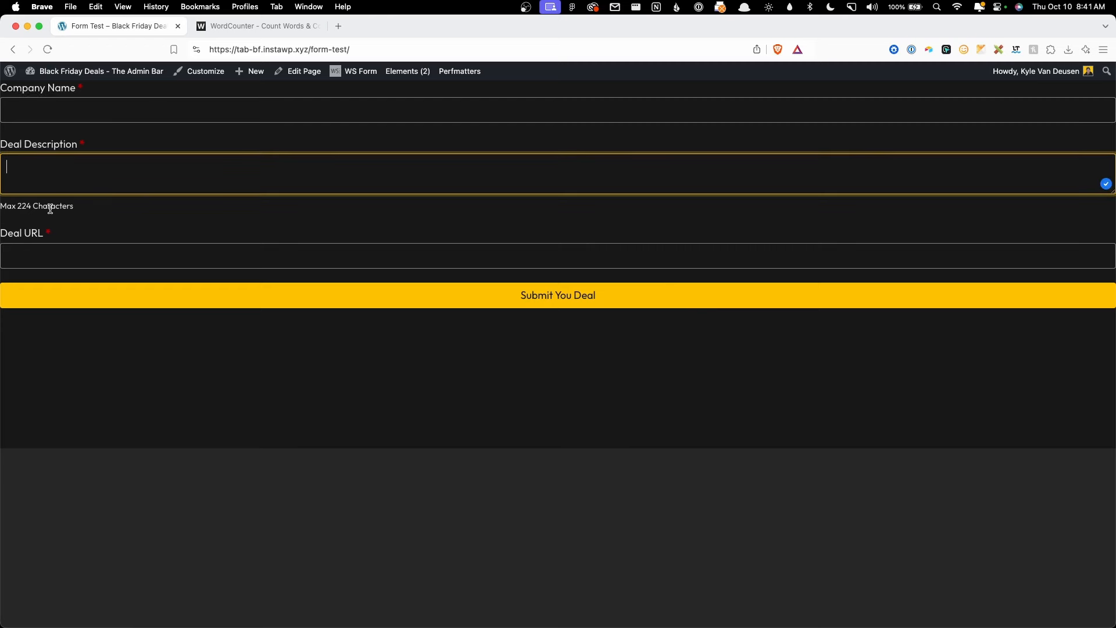
click(51, 256)
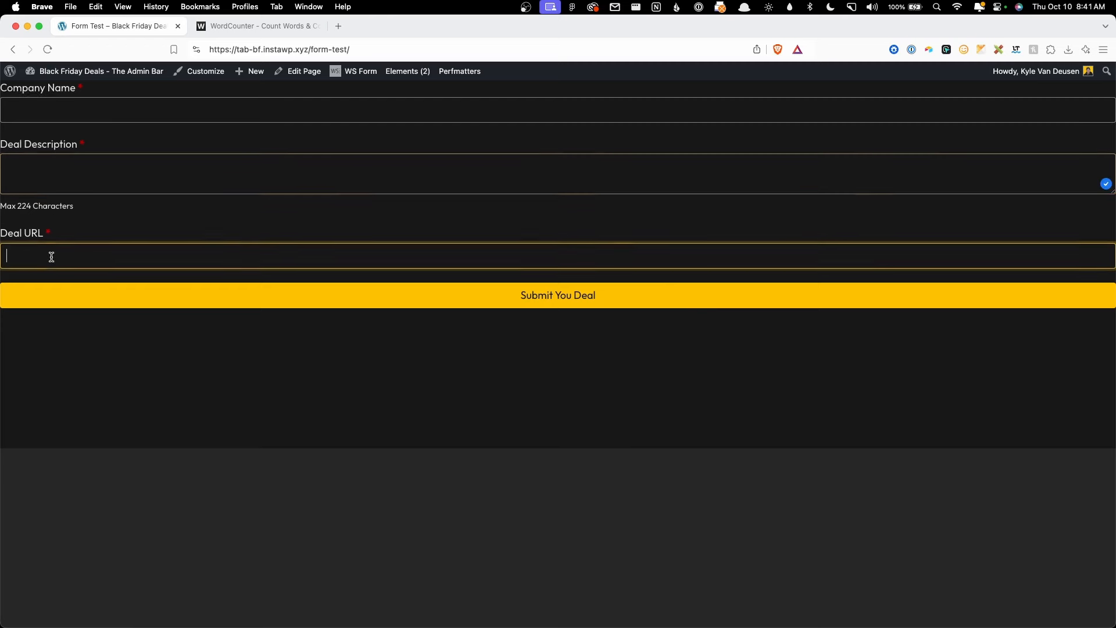
click(61, 108)
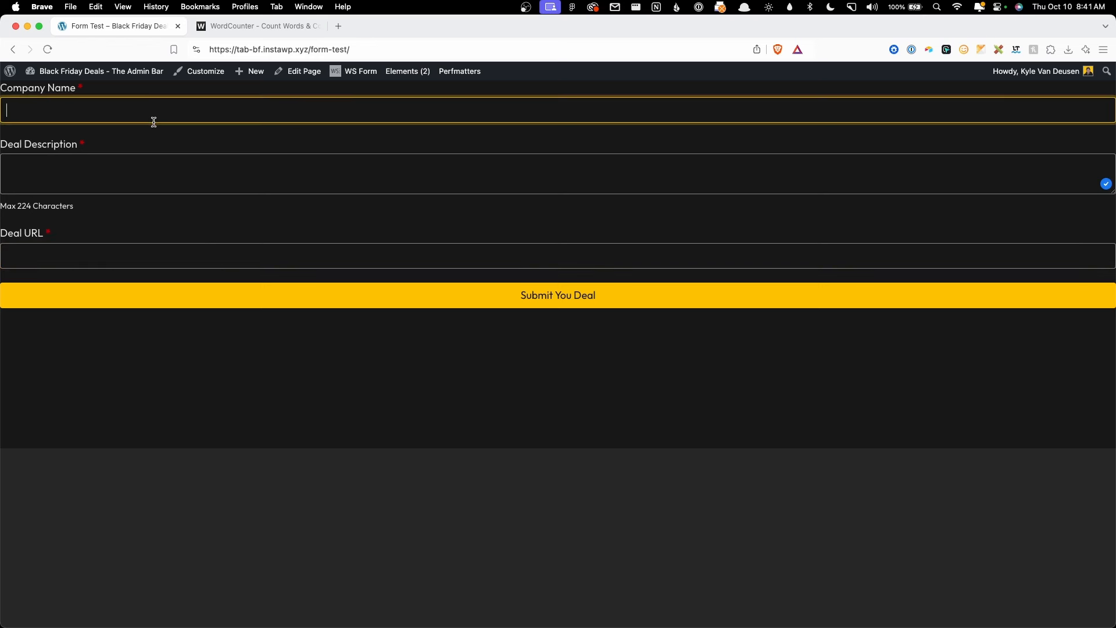
Step: Submit a test deal with company 'Test', a pasted description and a deal URL
text(Test)
key(Tab)
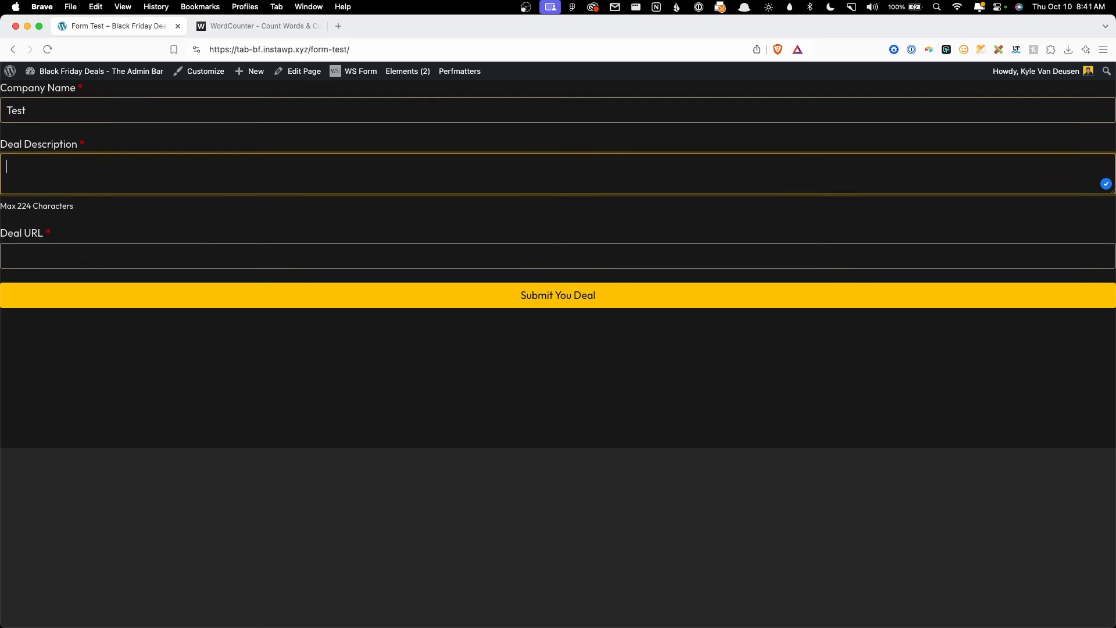
text(wer)
key(BackSpace)
key(BackSpace)
key(BackSpace)
text(This is just placeholder text. Don’t be alarmed, this is just here to fill up space since your finalized copy isn’t ready yet. Once we have your content finalized, we’ll replace this placeholder text with your real content.)
click(119, 250)
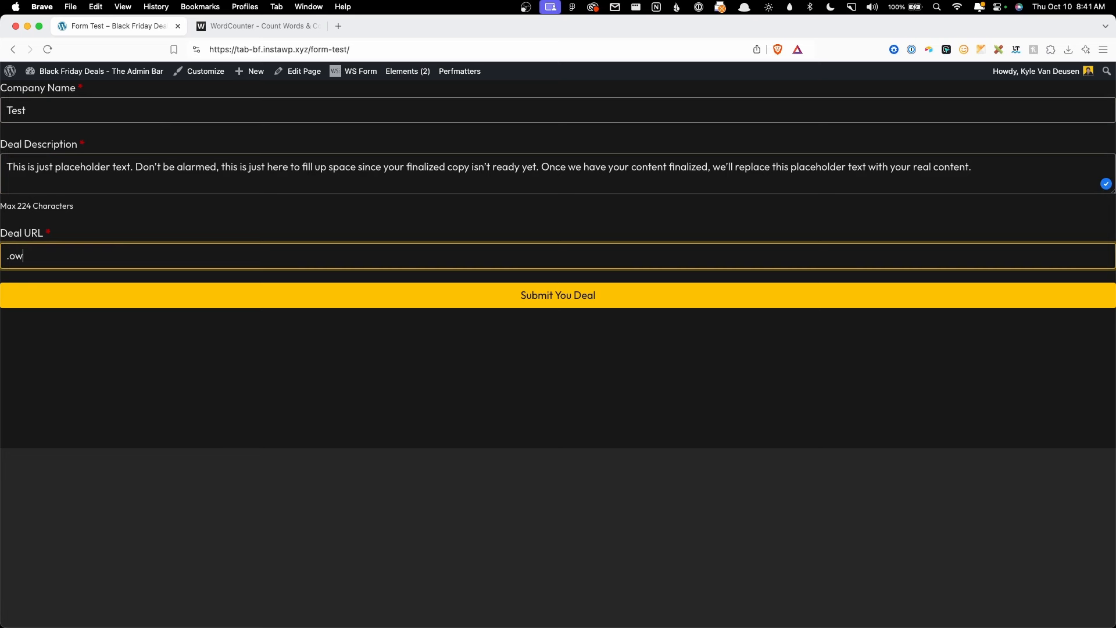
key(super+a)
text(https://ogalweb.com/)
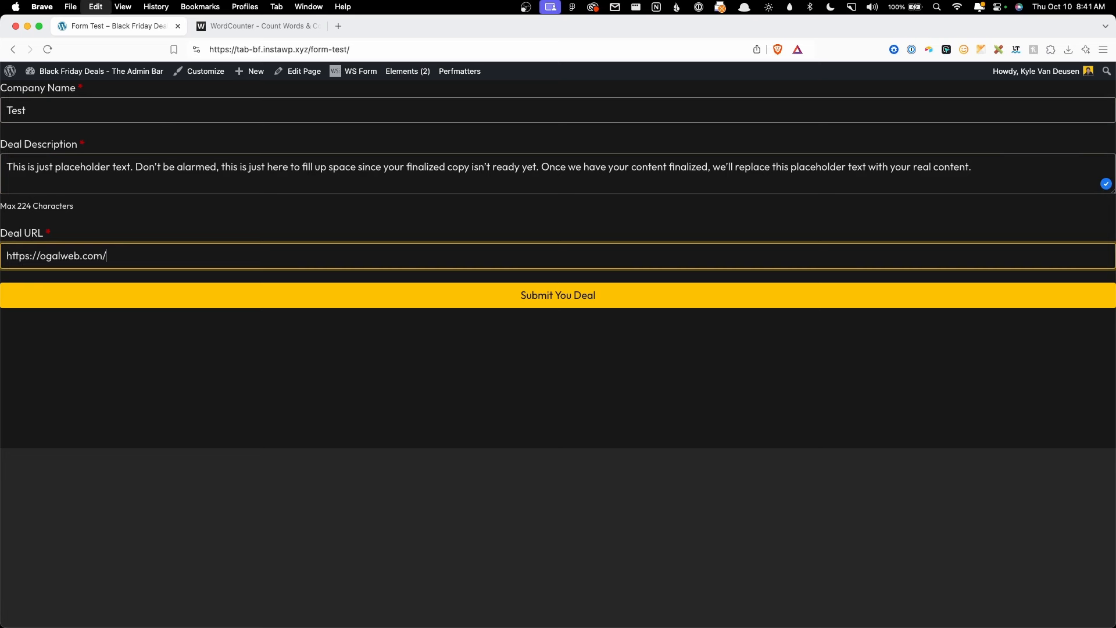
click(570, 298)
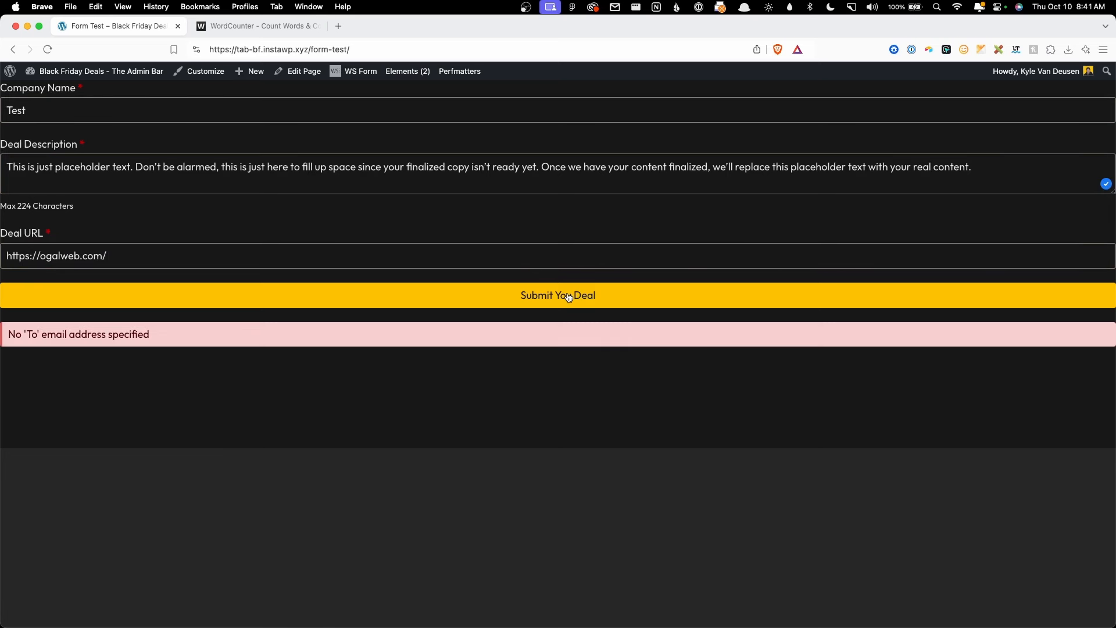
Step: Read the 'No To email address specified' error and return to the Dashboard
drag(17, 334, 150, 350)
click(142, 312)
click(62, 93)
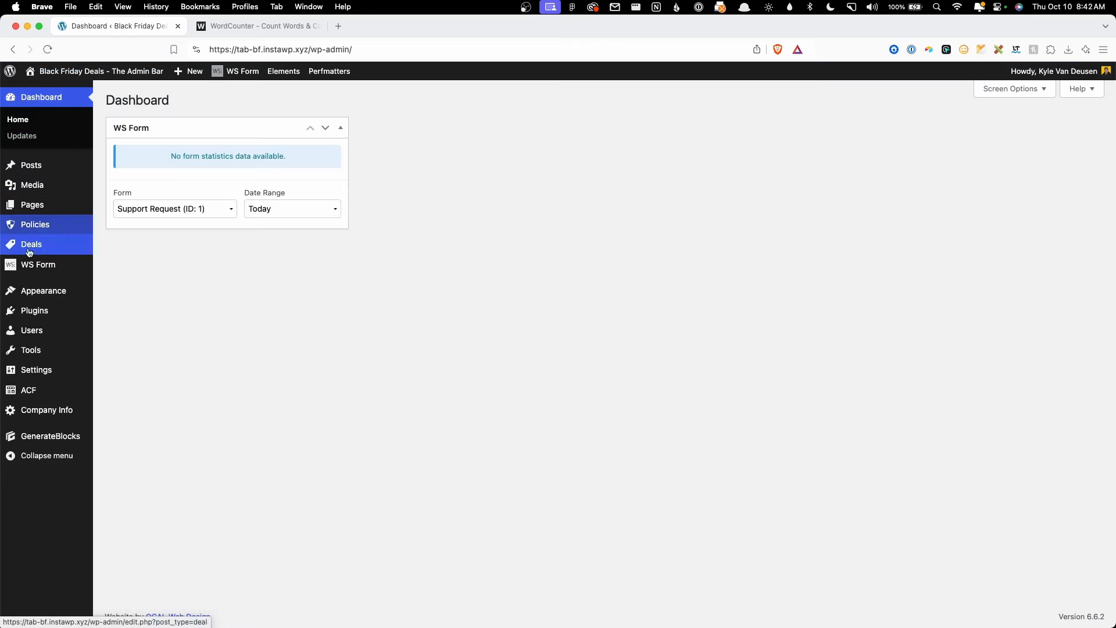
Step: Open the Email Alert action settings of the Deal Submission Form
mouse_move(100, 265)
click(145, 268)
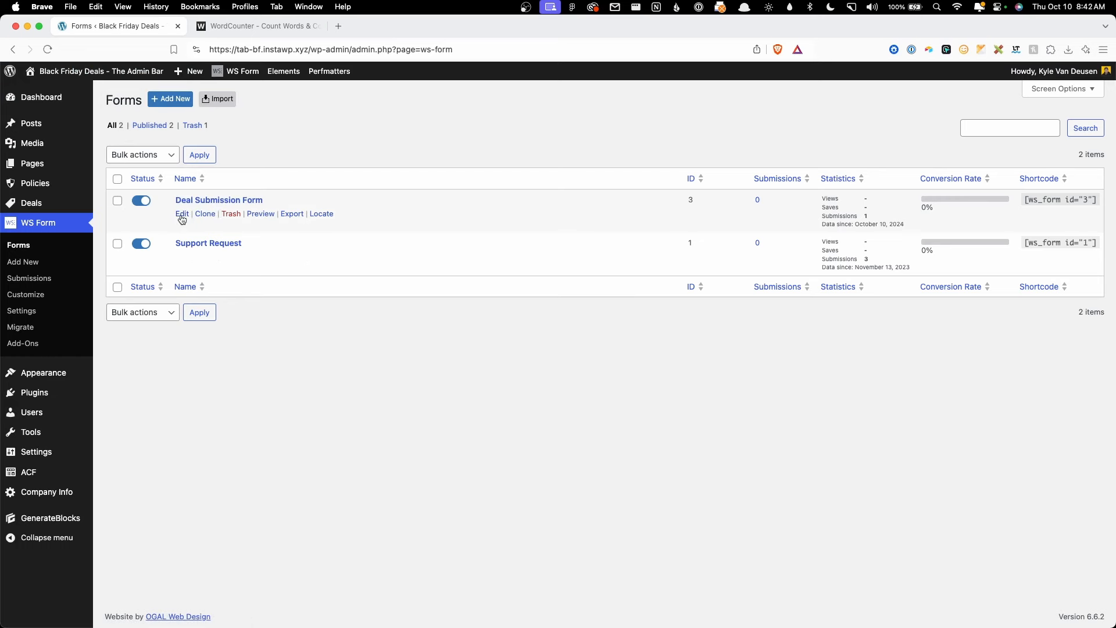
click(180, 215)
click(859, 95)
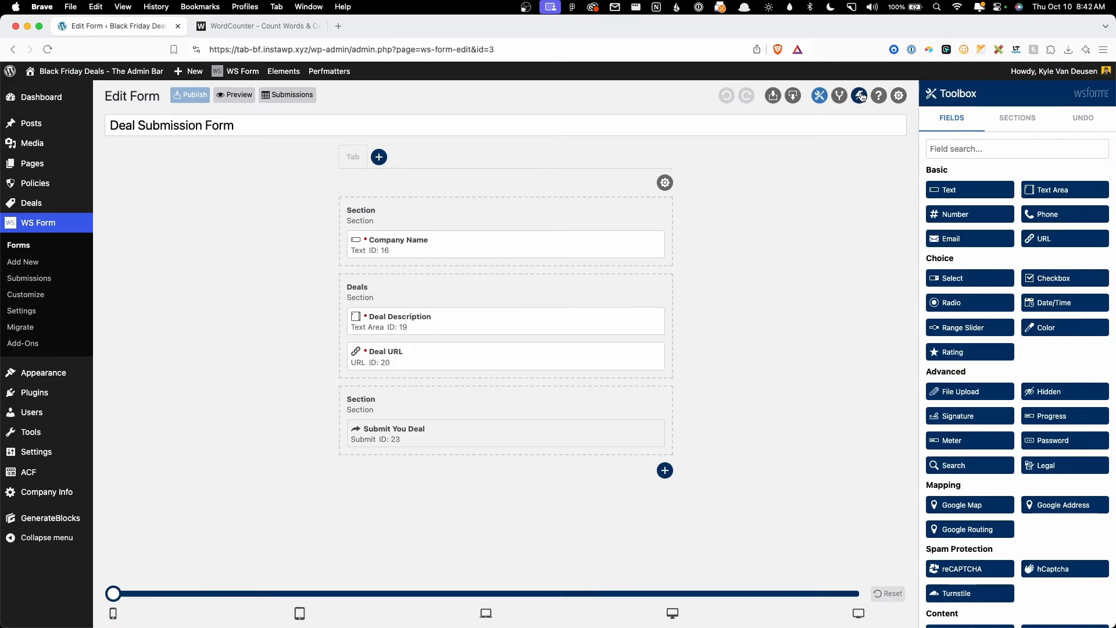
click(1057, 183)
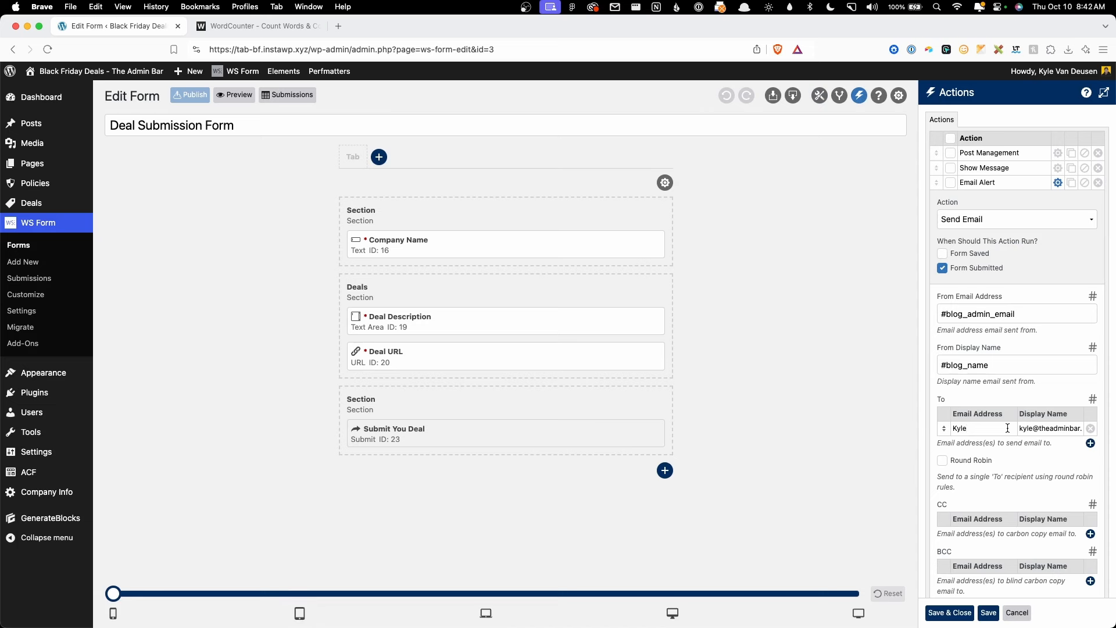
Step: Put the recipient's e-mail and name in the right columns, save, and view Form Test
double_click(975, 430)
key(Tab)
text(Ky)
click(970, 617)
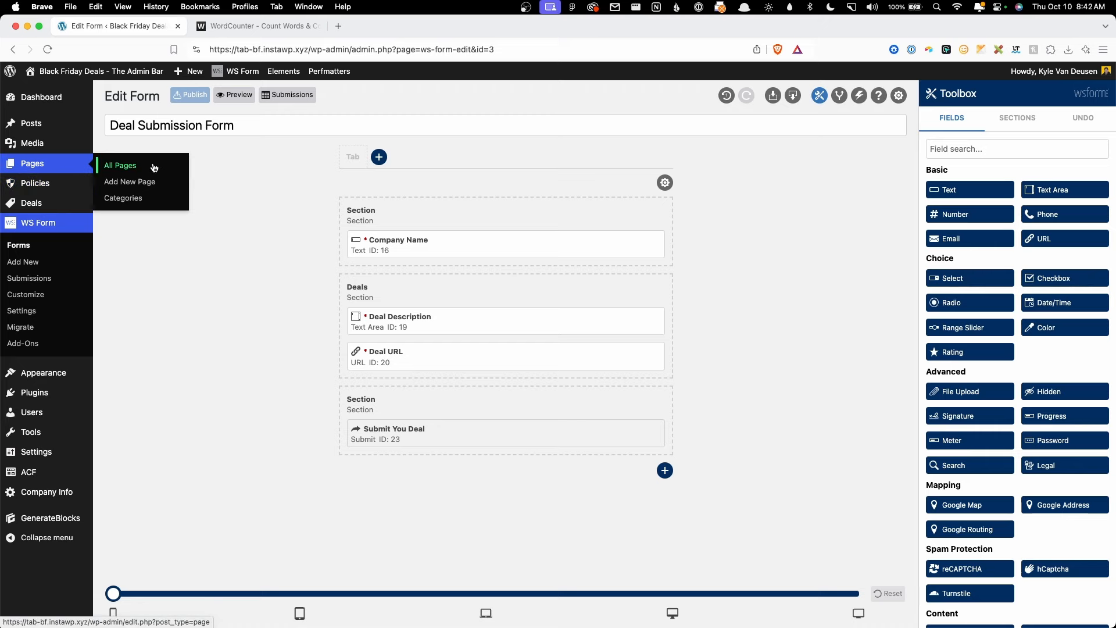
click(154, 166)
click(228, 211)
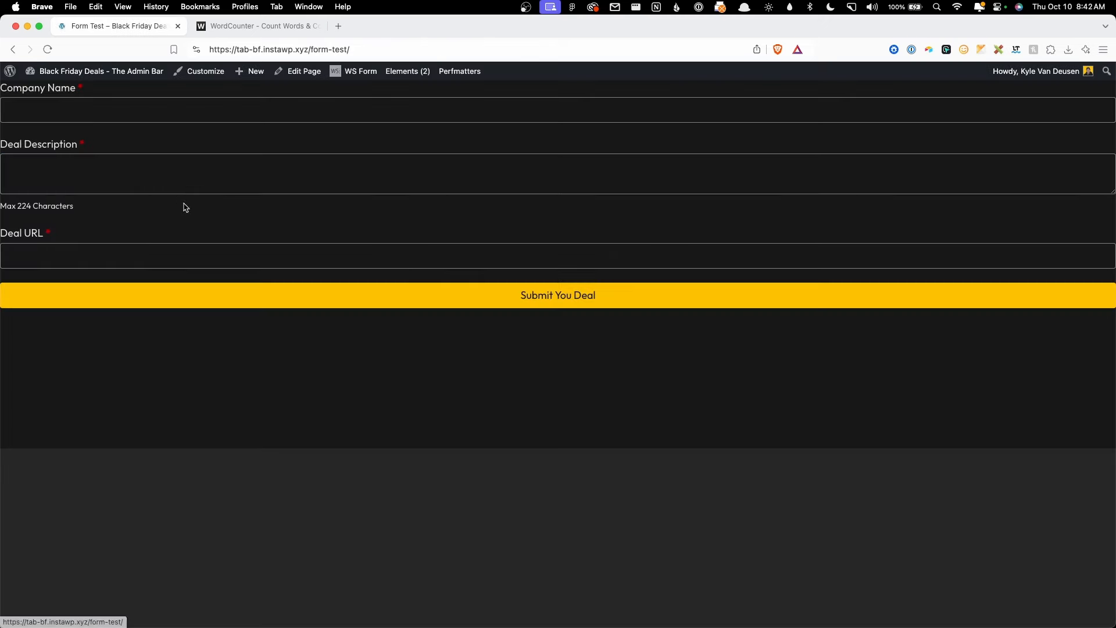
click(147, 107)
text(Test 2)
key(Tab)
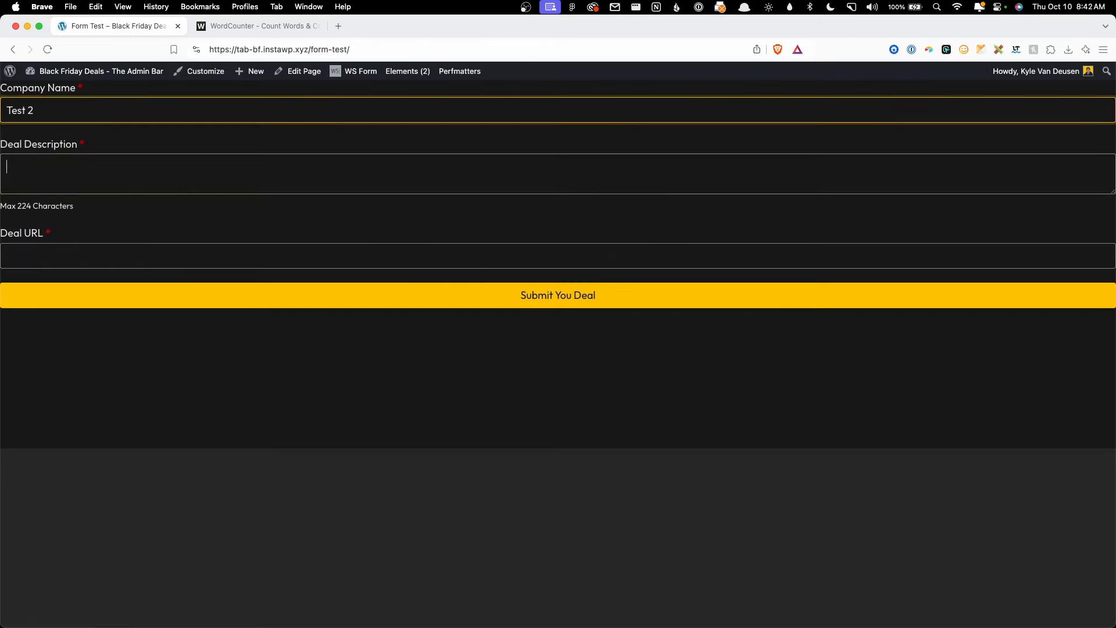
text(.wi)
key(Tab)
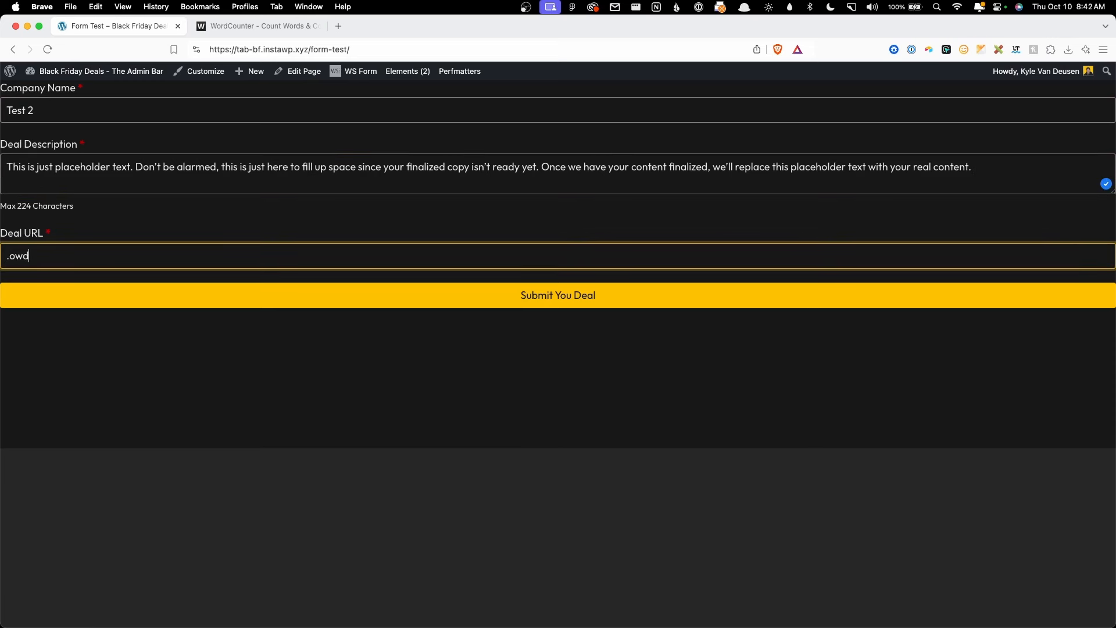
text(.owd)
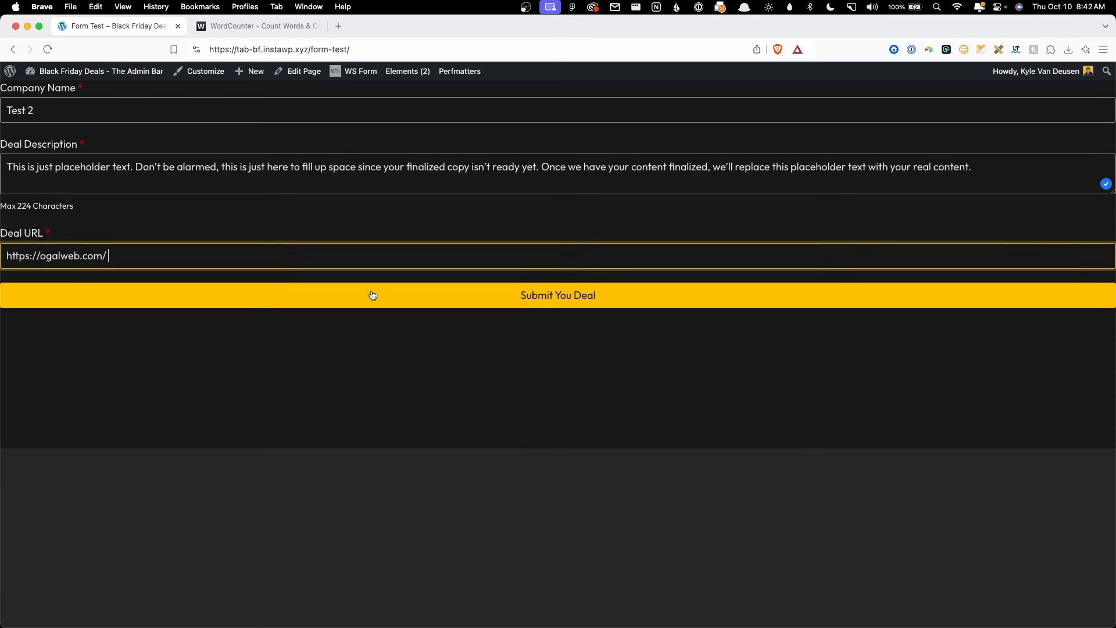
click(372, 296)
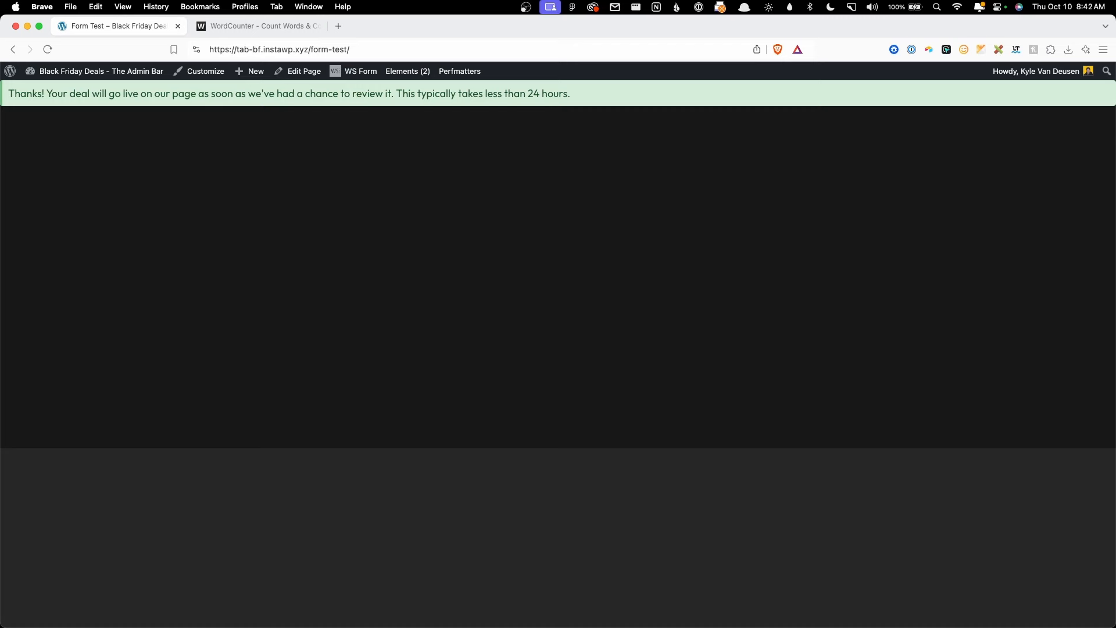
Step: Check the 24-hour thank-you message and return to the Dashboard
drag(8, 96, 256, 91)
click(253, 87)
mouse_move(72, 72)
click(58, 90)
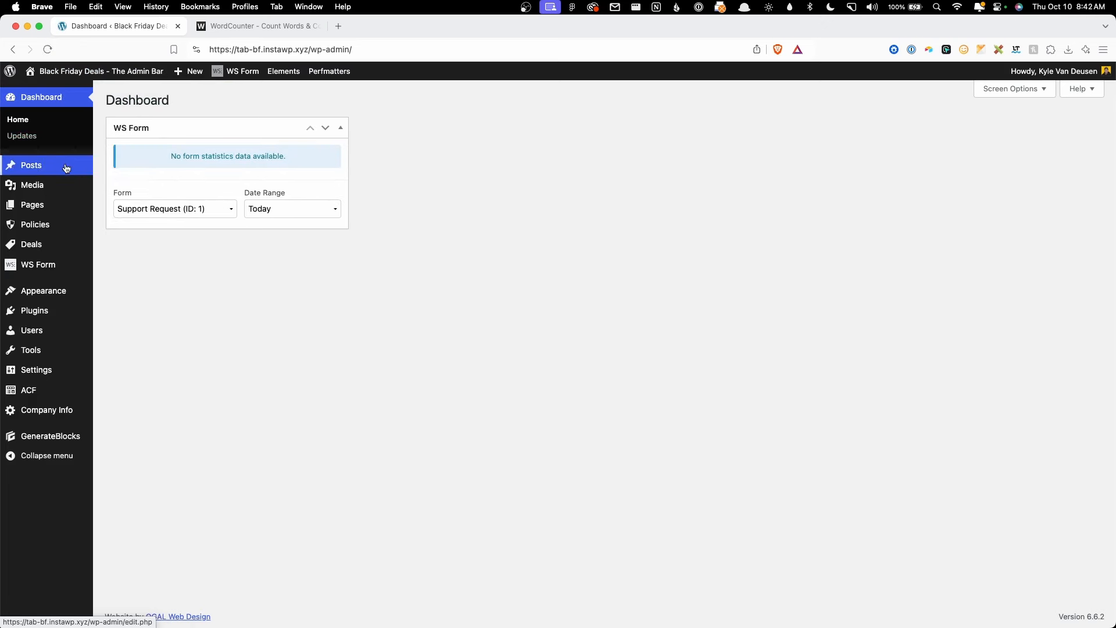
Step: Inspect the pending Test deal's title, description and URL
mouse_move(58, 244)
click(117, 248)
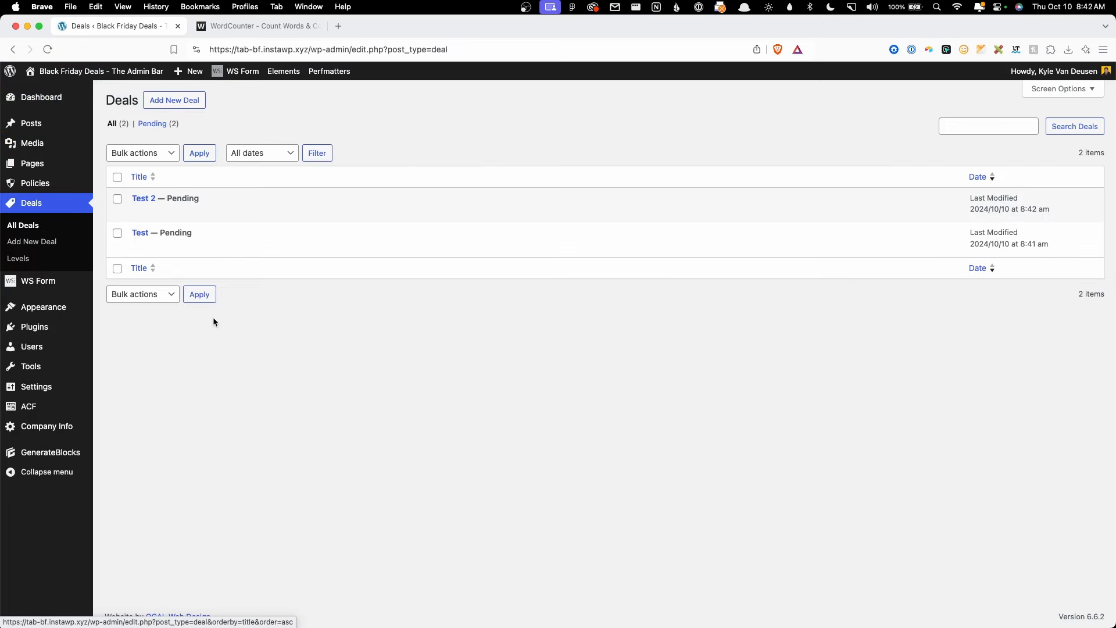
mouse_move(165, 195)
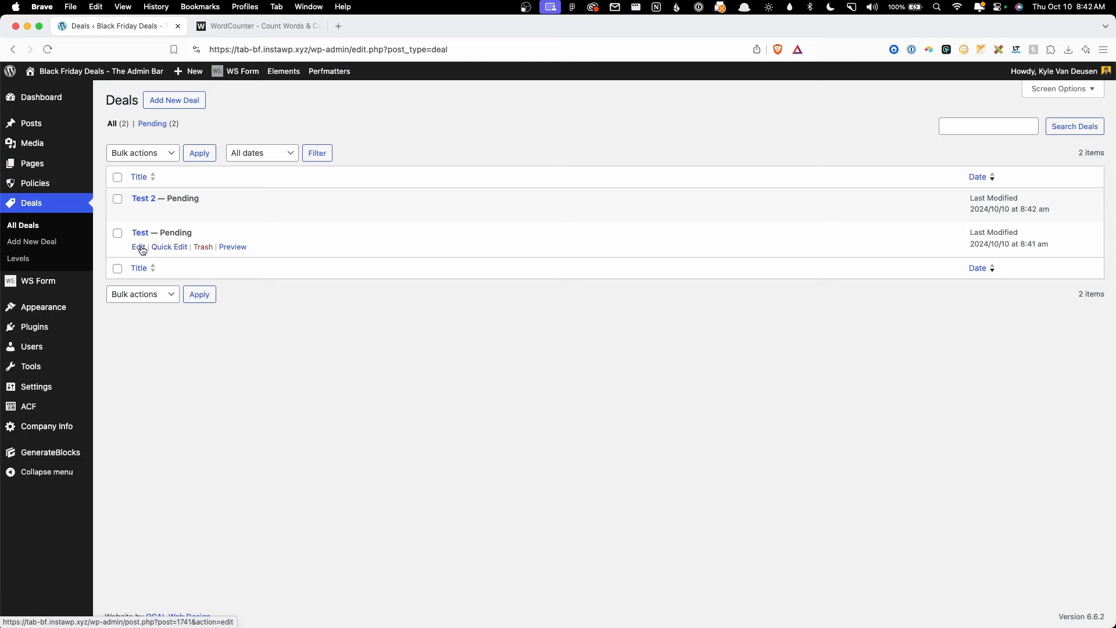
click(141, 247)
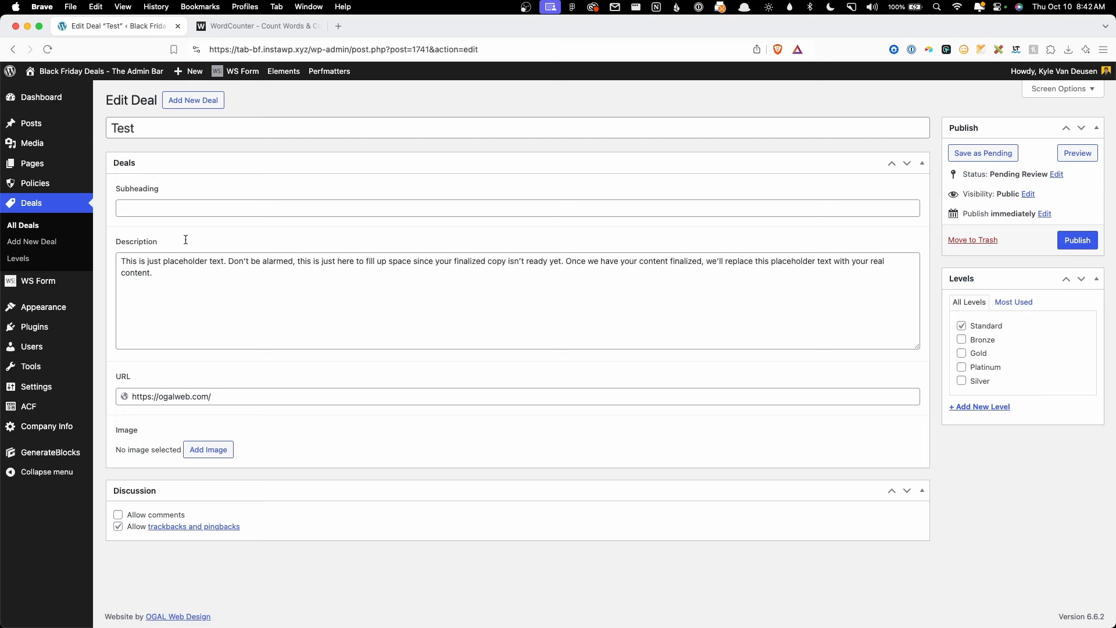
drag(133, 129, 114, 126)
drag(224, 271, 126, 247)
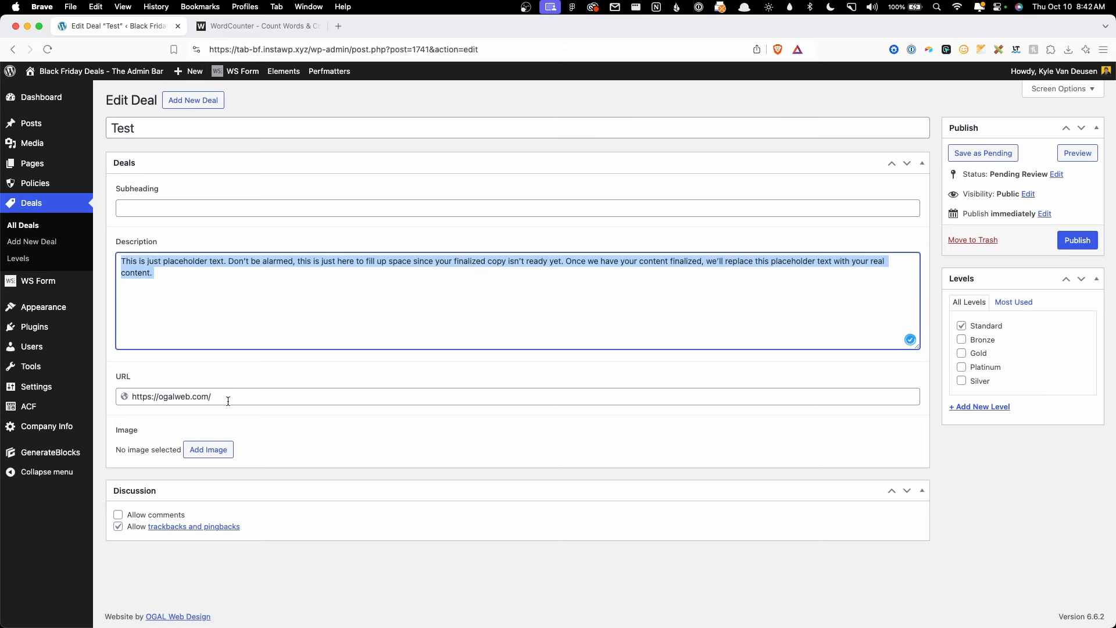
drag(224, 401, 154, 398)
click(181, 395)
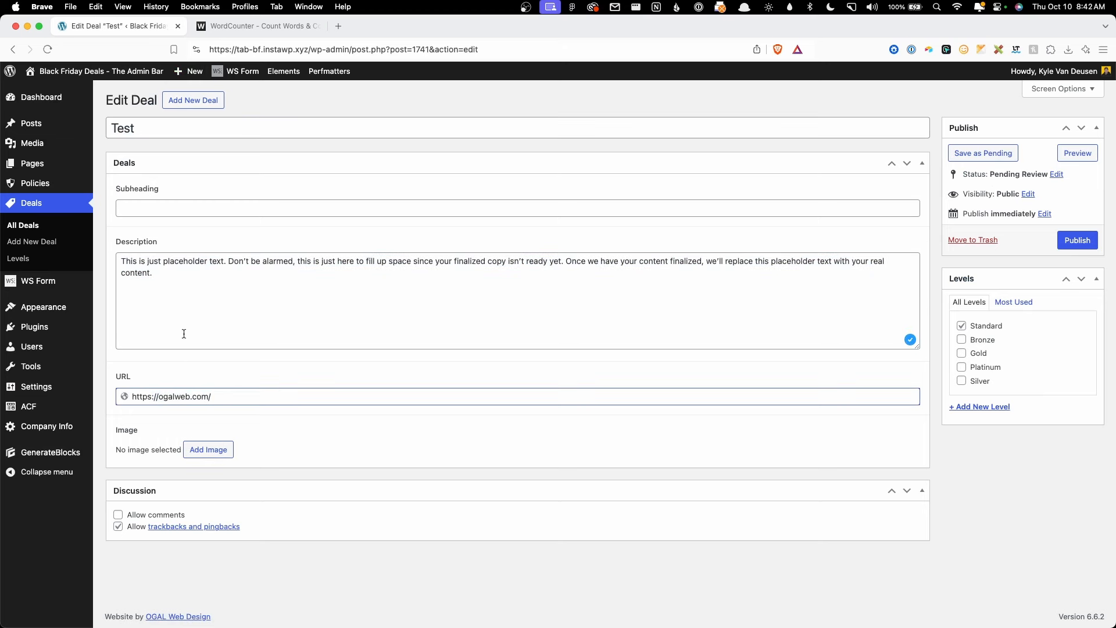
Step: Inspect the Test 2 deal's title, description and URL, then switch to Gmail
click(32, 242)
click(33, 226)
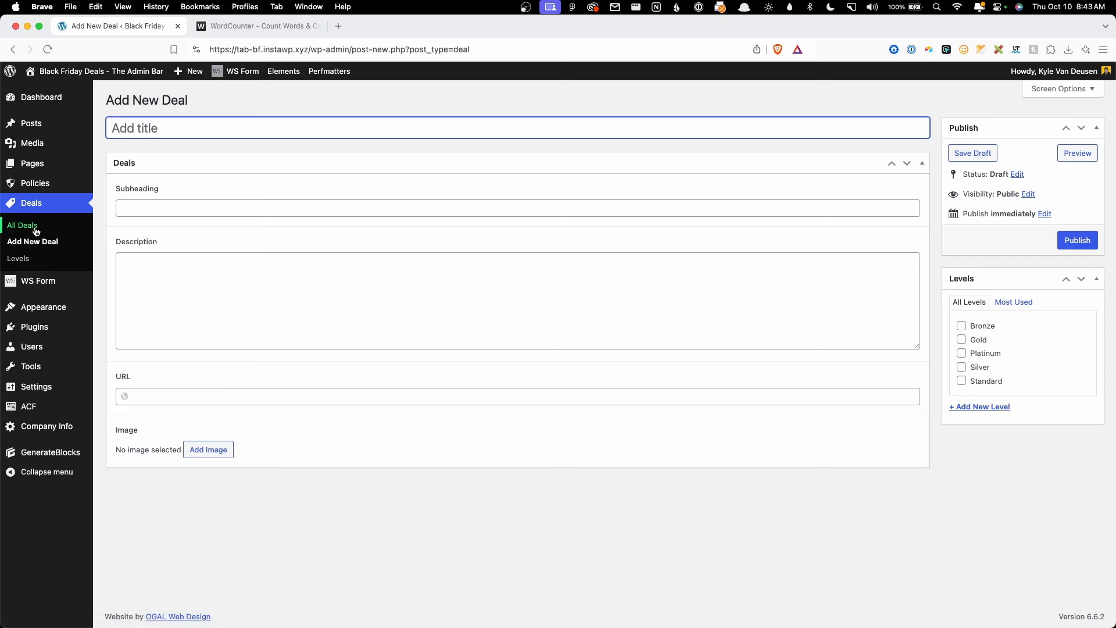
click(137, 211)
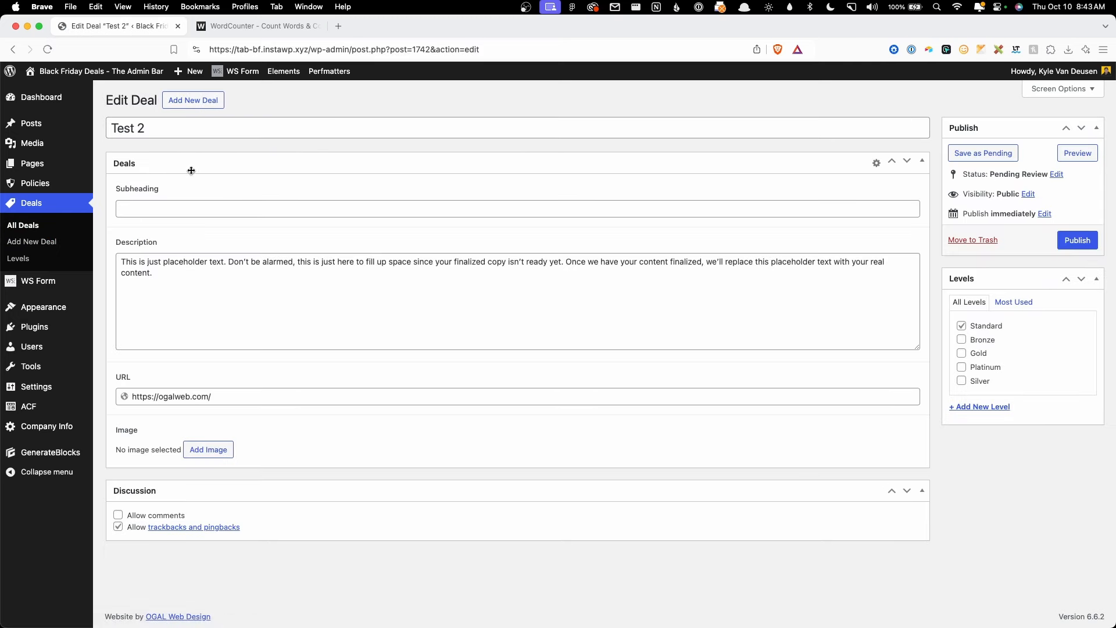
click(179, 129)
drag(180, 128, 91, 144)
drag(224, 278, 113, 247)
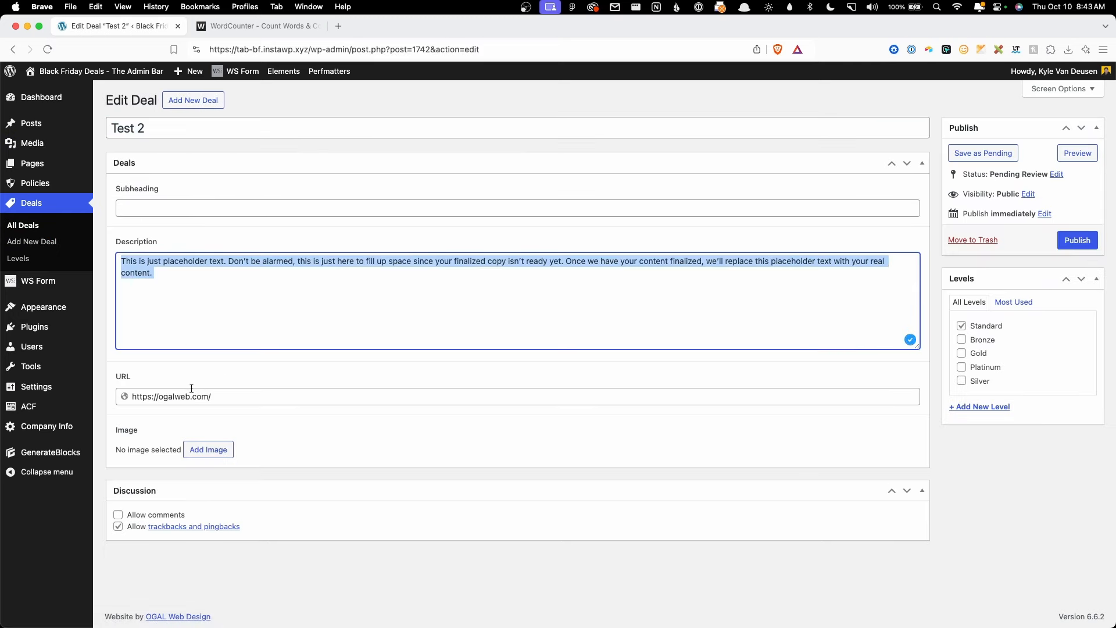
drag(192, 395, 141, 393)
click(271, 369)
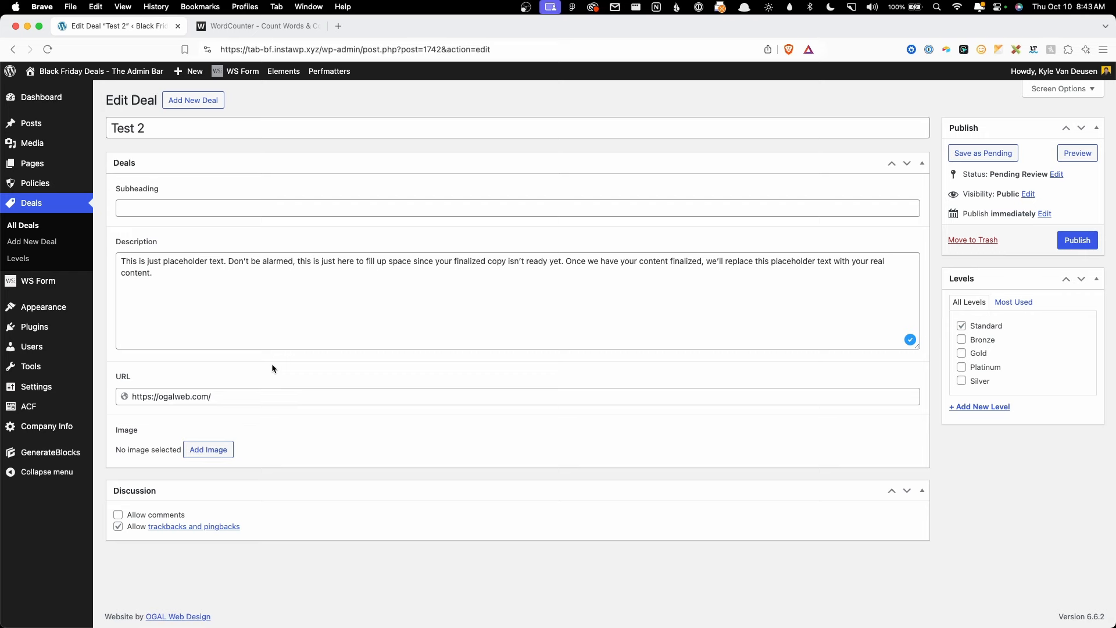
key(super+Tab)
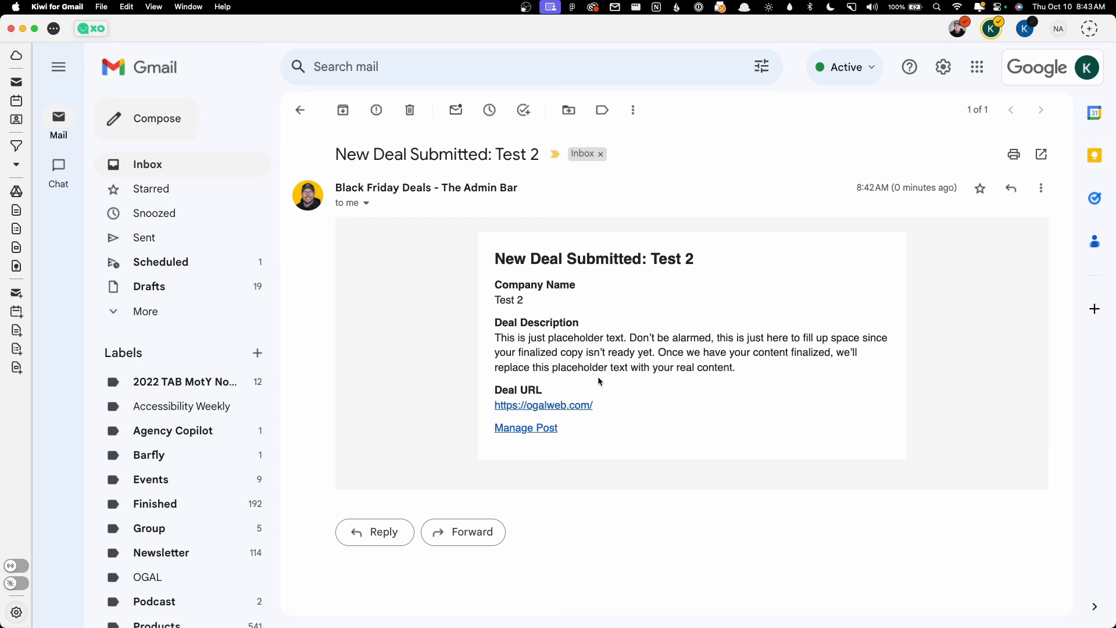
Step: Check the alert's deal name, company Test 2 and description, then follow Manage Post to WordPress
drag(660, 257, 704, 259)
click(702, 259)
drag(531, 307, 474, 308)
click(635, 347)
drag(679, 368, 600, 347)
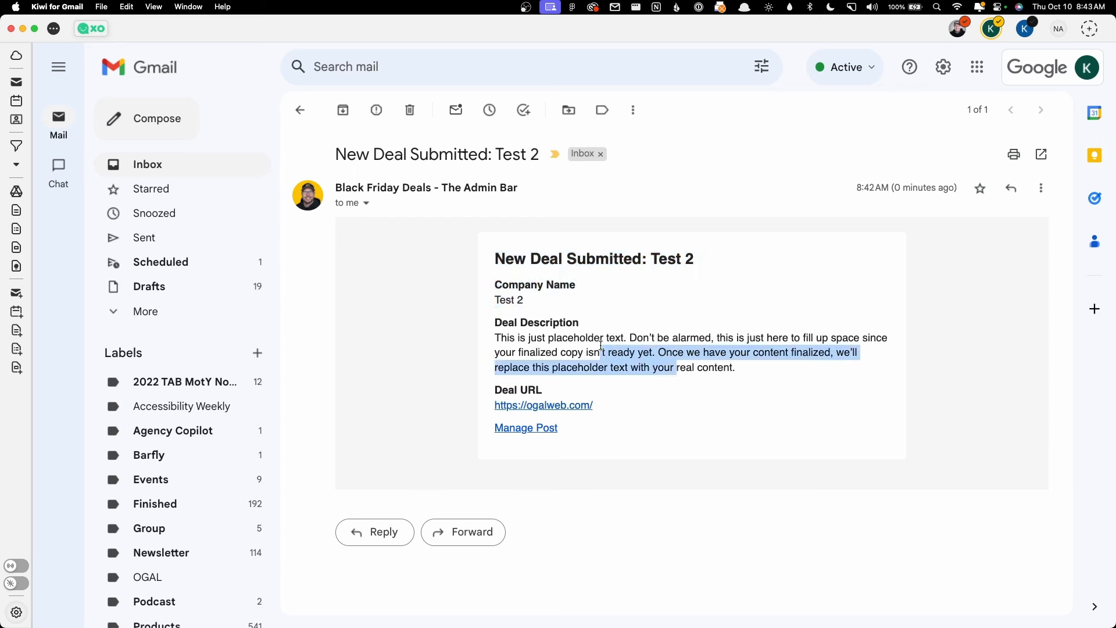
click(573, 445)
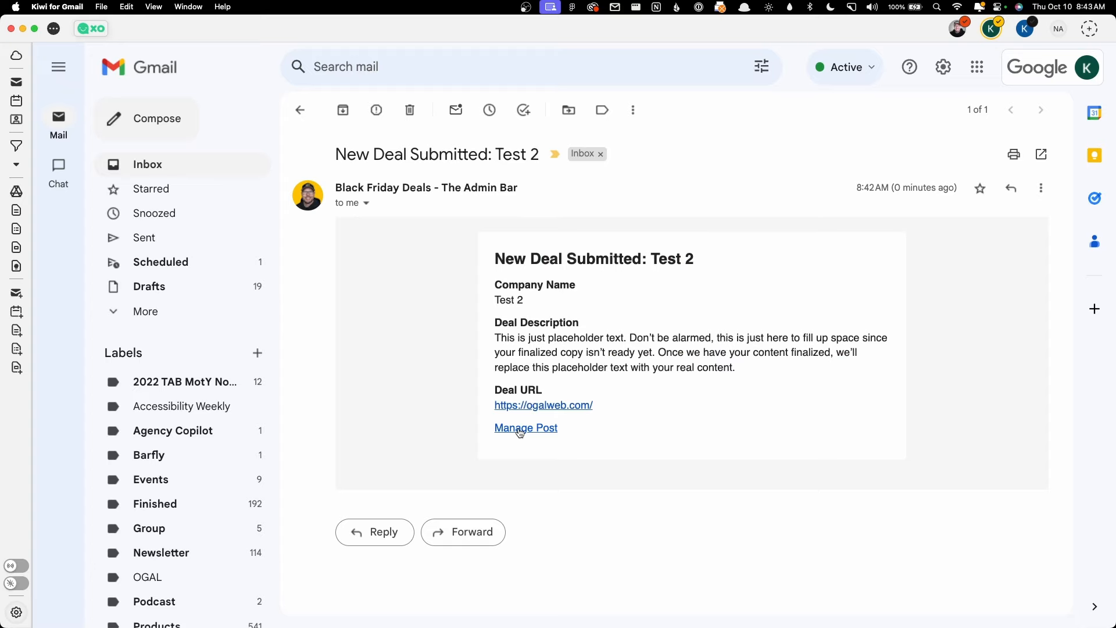
click(520, 429)
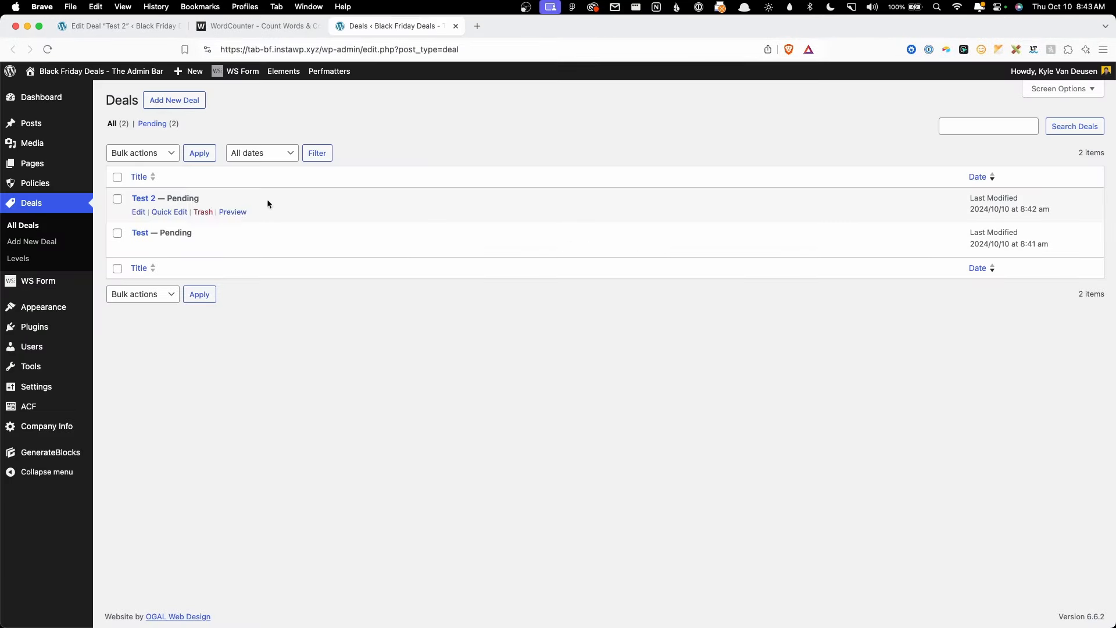
Step: Quick-edit the Test 2 deal and change its status to Published
click(178, 212)
click(769, 200)
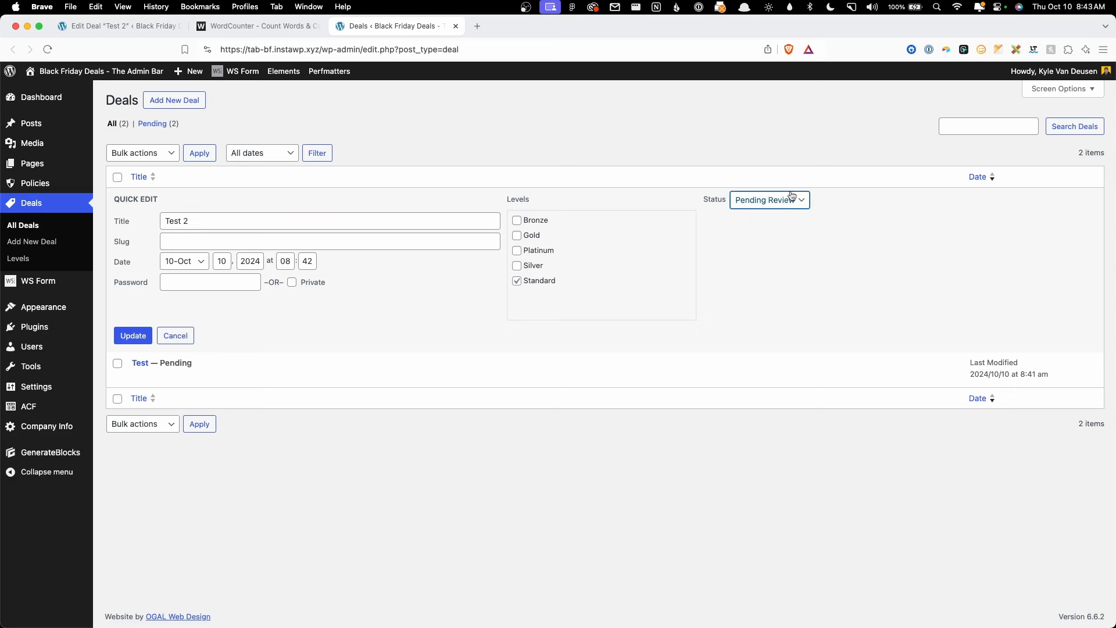
click(766, 185)
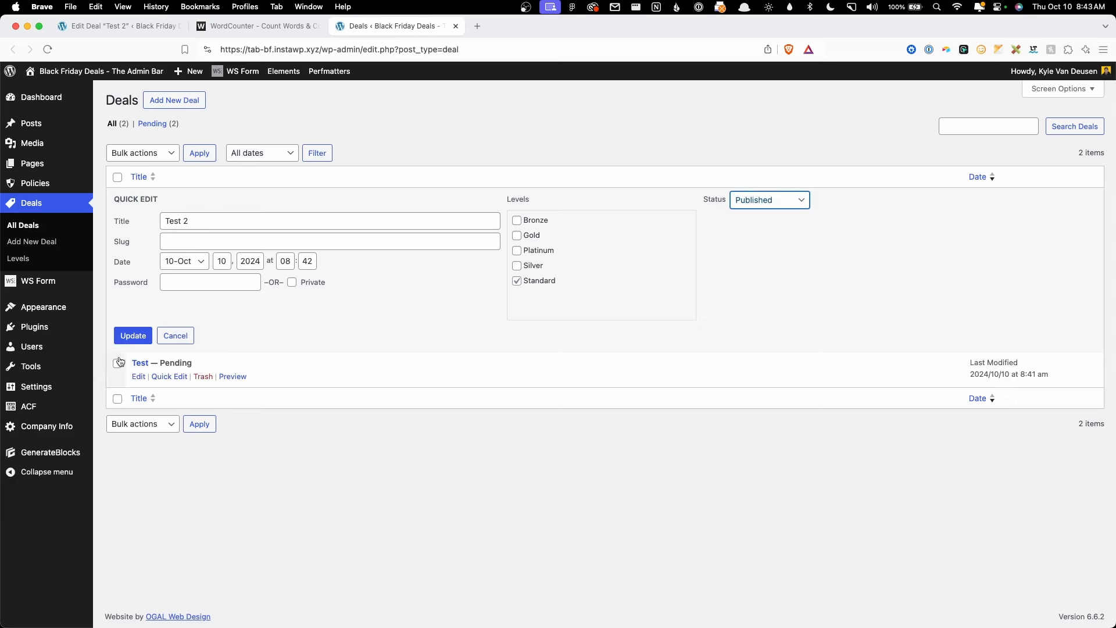
click(133, 335)
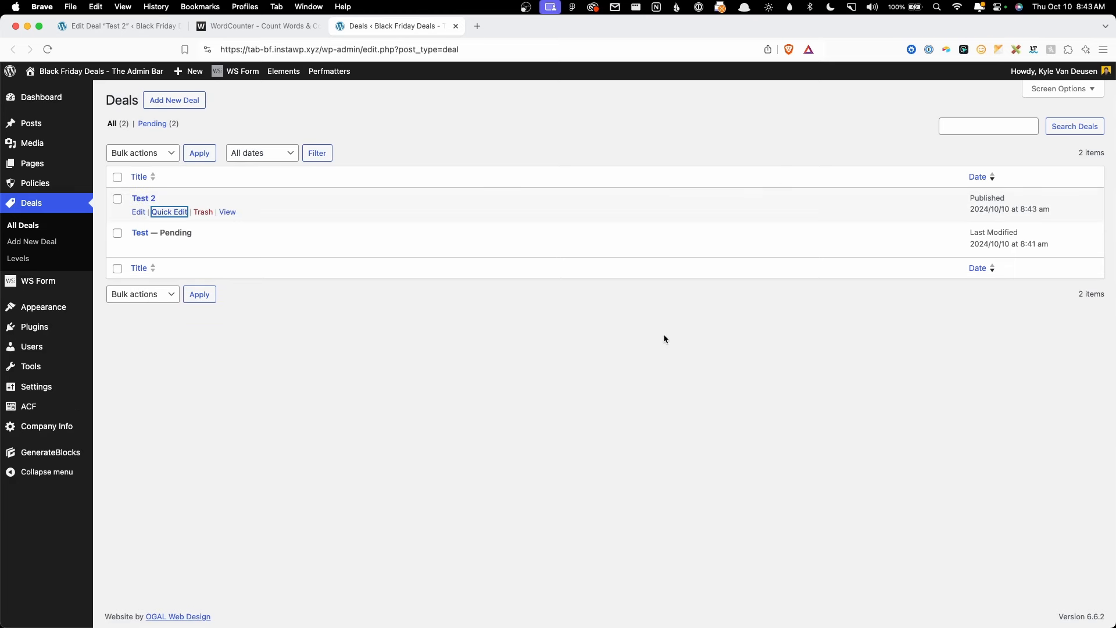
Step: Move all deals, Test 2 and Test Pending, to the Trash with the bulk action
click(118, 178)
click(137, 154)
click(142, 176)
click(194, 154)
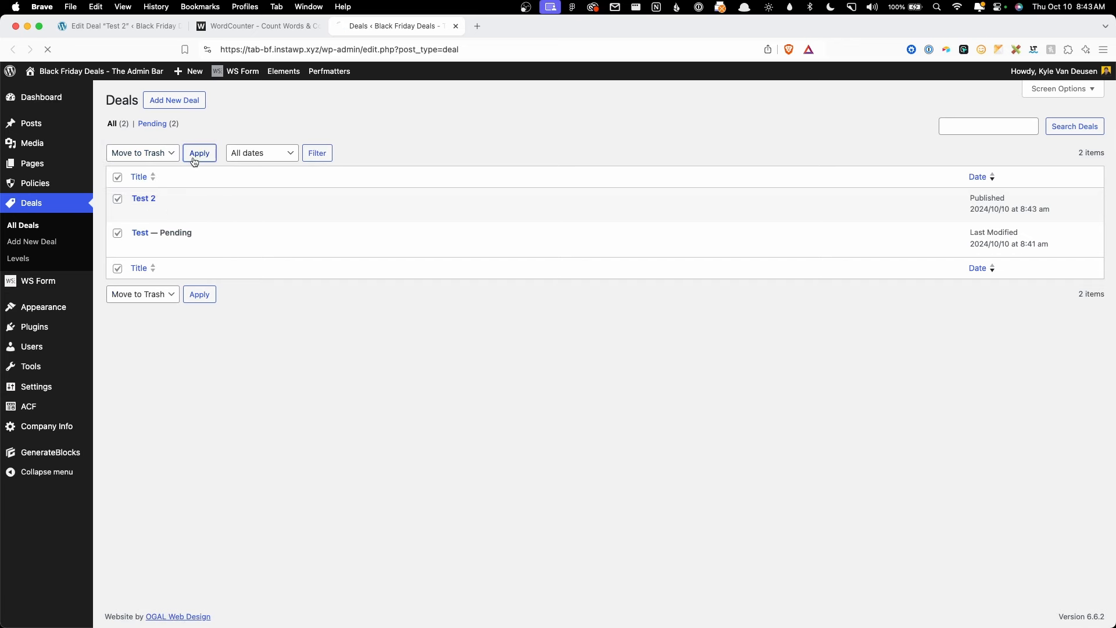